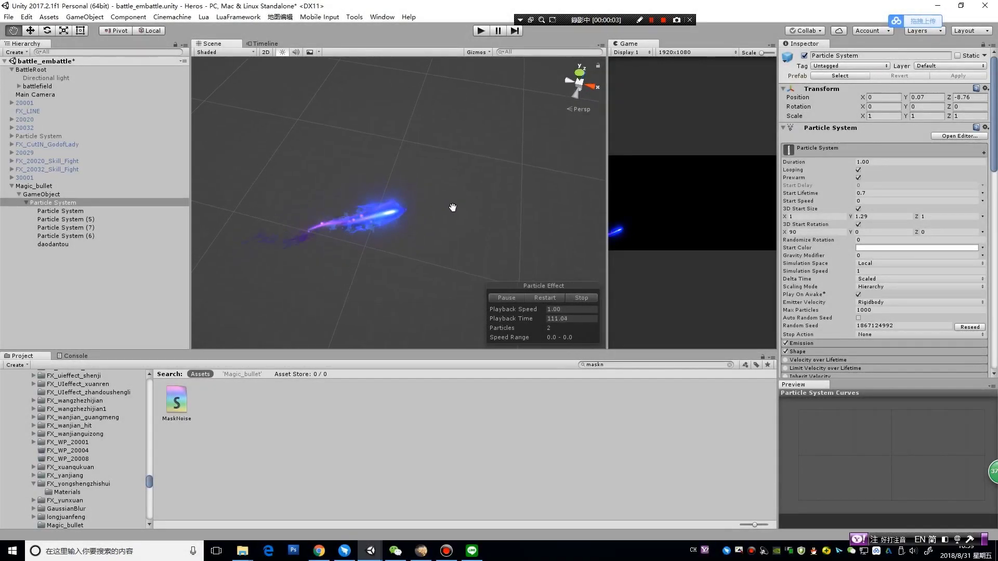
Inspect the Magic_bullet effect from several angles, nudge its particle system along Z, and select Magic_bullet
mouse_move(429, 200)
alt+mouse_down()
mouse_move(477, 219)
mouse_move(508, 216)
alt+mouse_up()
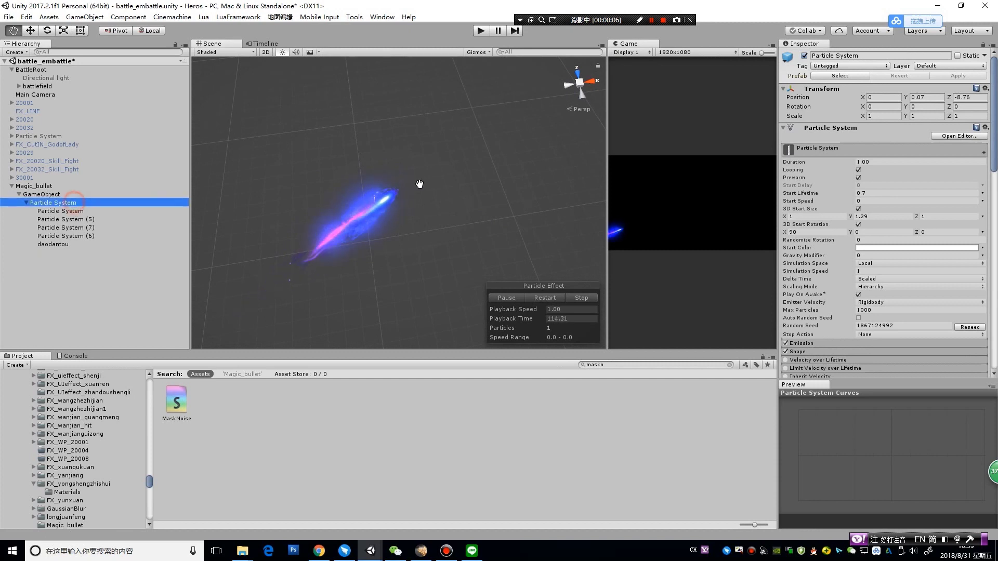
drag(419, 187, 446, 165)
alt+drag(437, 220, 394, 220)
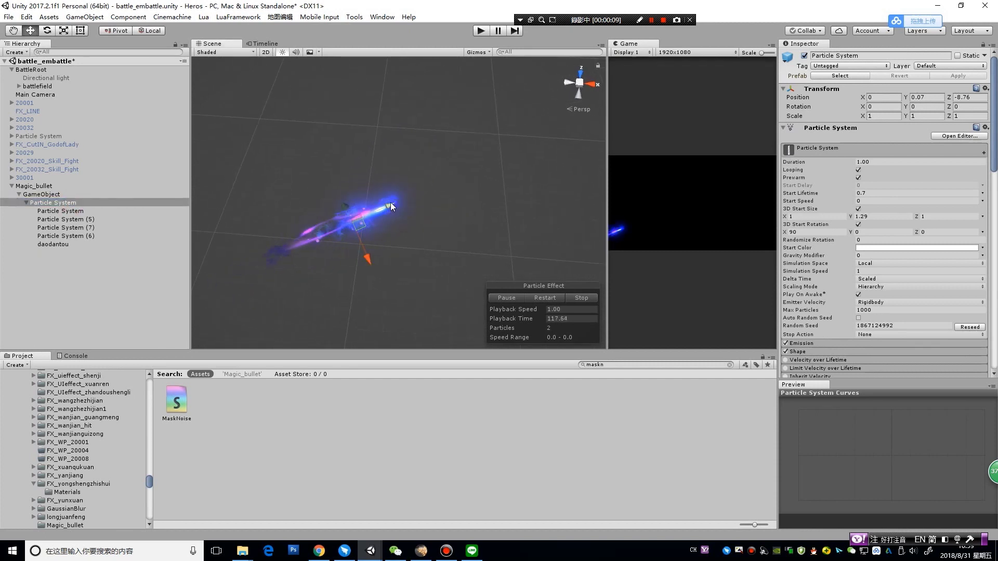
mouse_move(409, 196)
mouse_down()
mouse_move(721, 50)
mouse_move(419, 197)
mouse_up()
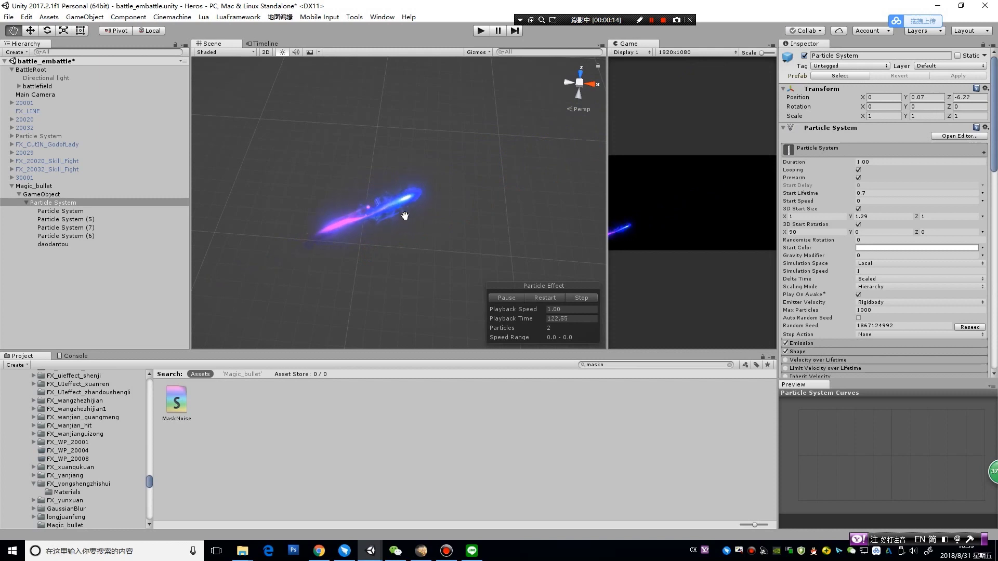
click(32, 186)
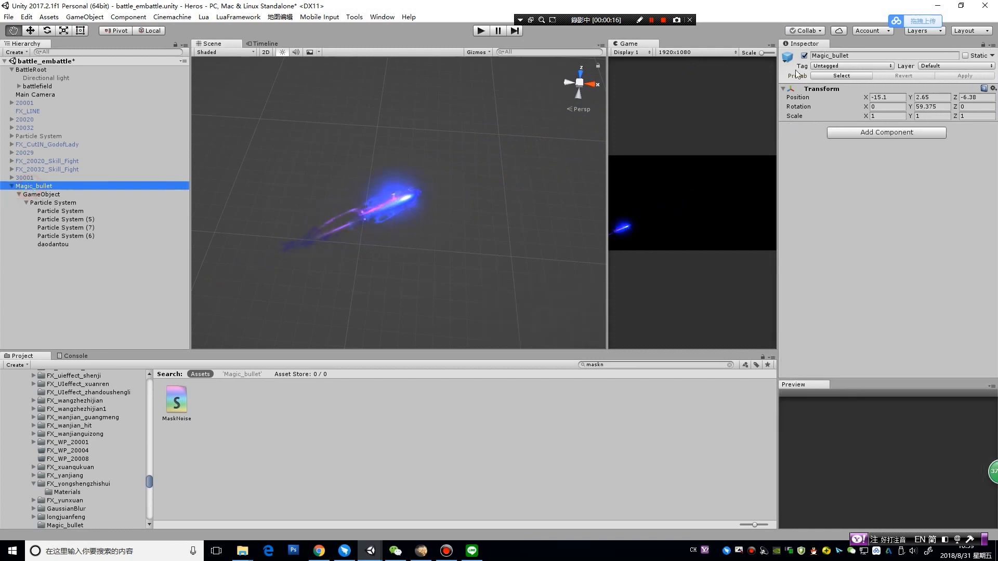
Deactivate Magic_bullet and add a new Particle System from the Hierarchy's Effects menu
click(804, 56)
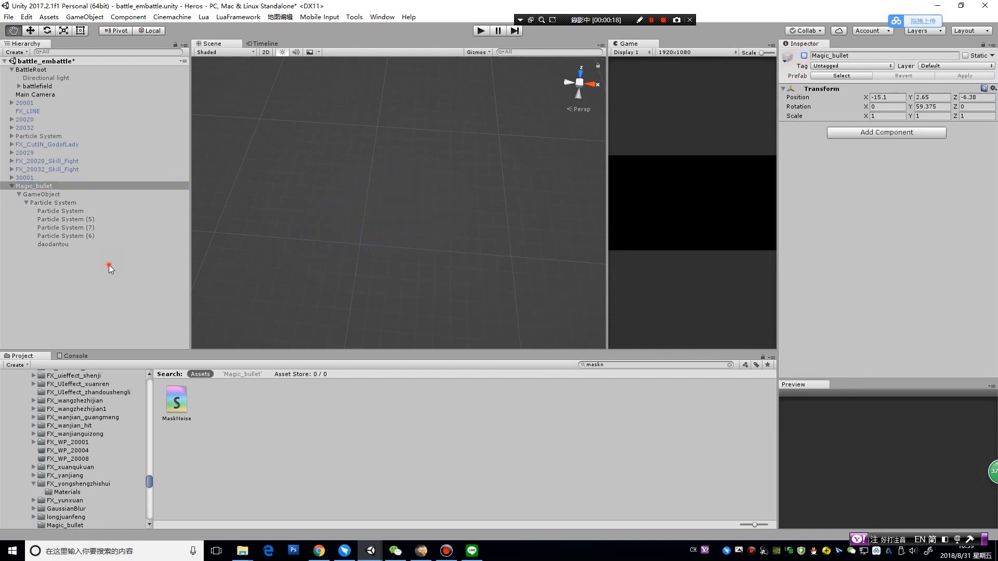
right_click(109, 266)
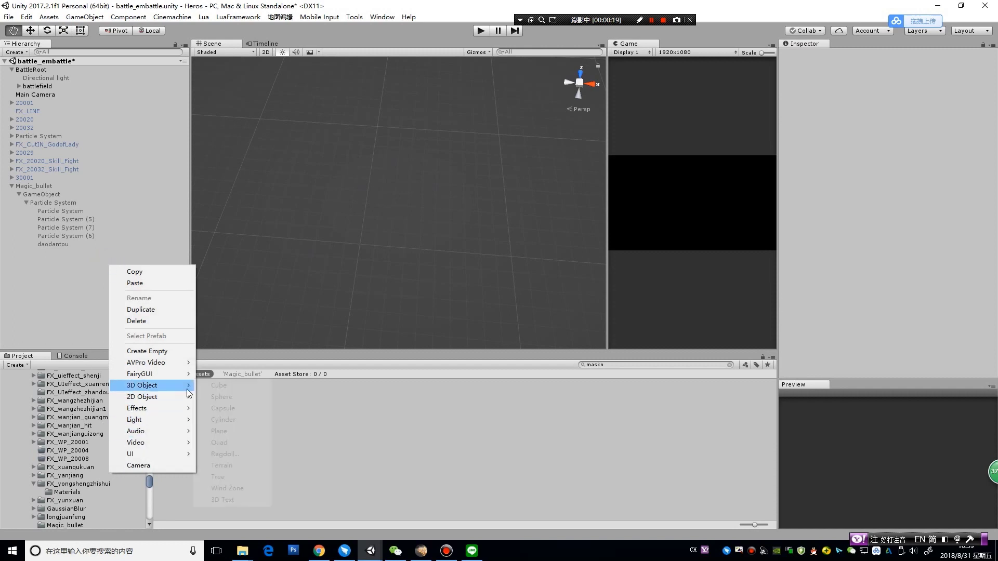
click(213, 409)
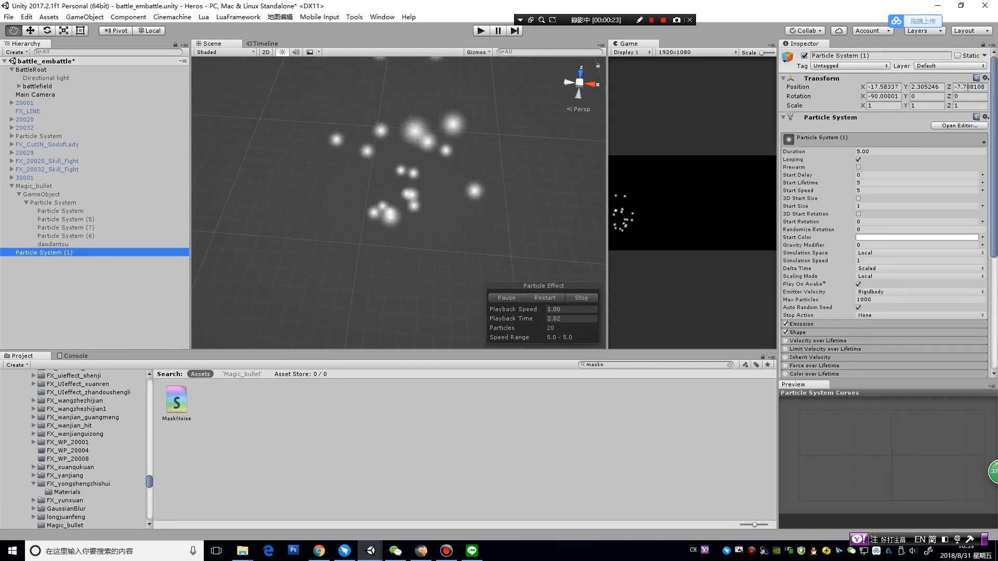
Set Particle System (1)'s Position to 0,0,0 and Rotation X to 0
click(895, 87)
text(0)
click(927, 86)
text(0)
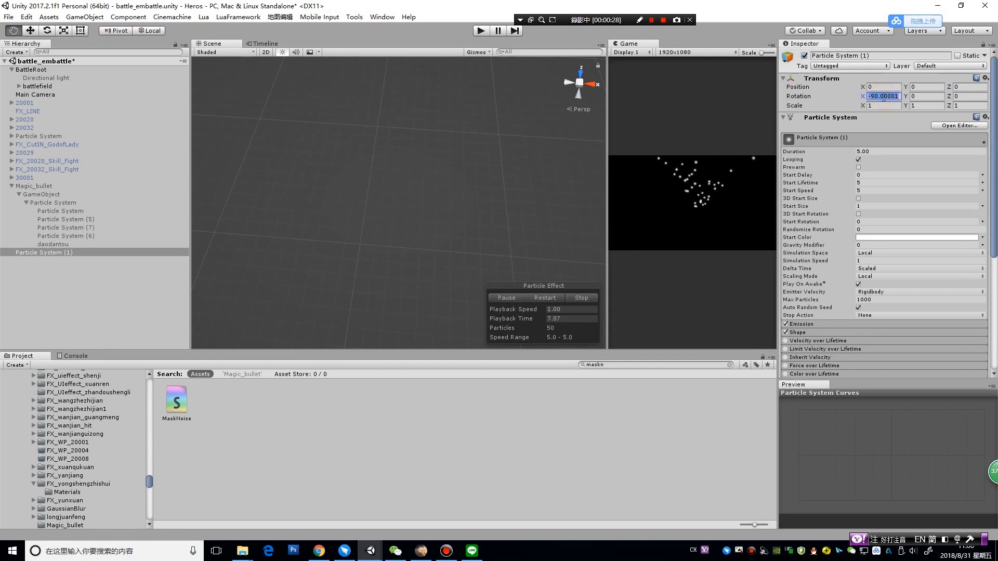
click(133, 253)
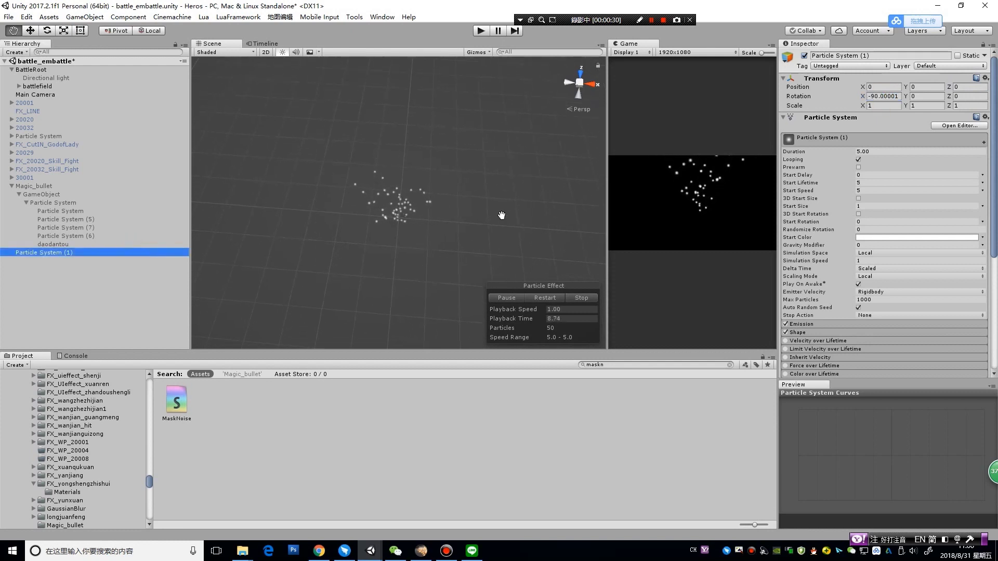
scroll(499, 215, up, 5)
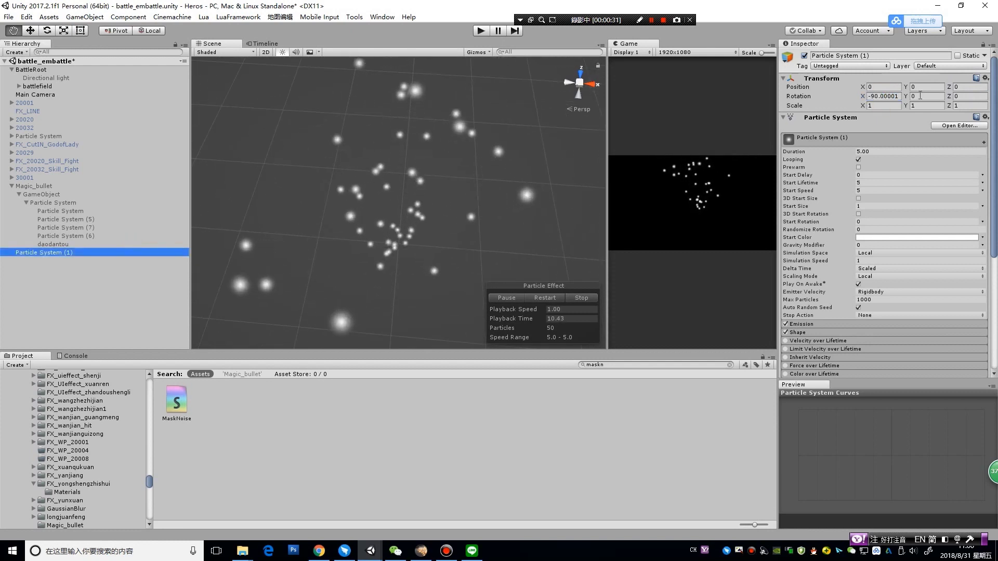
click(891, 97)
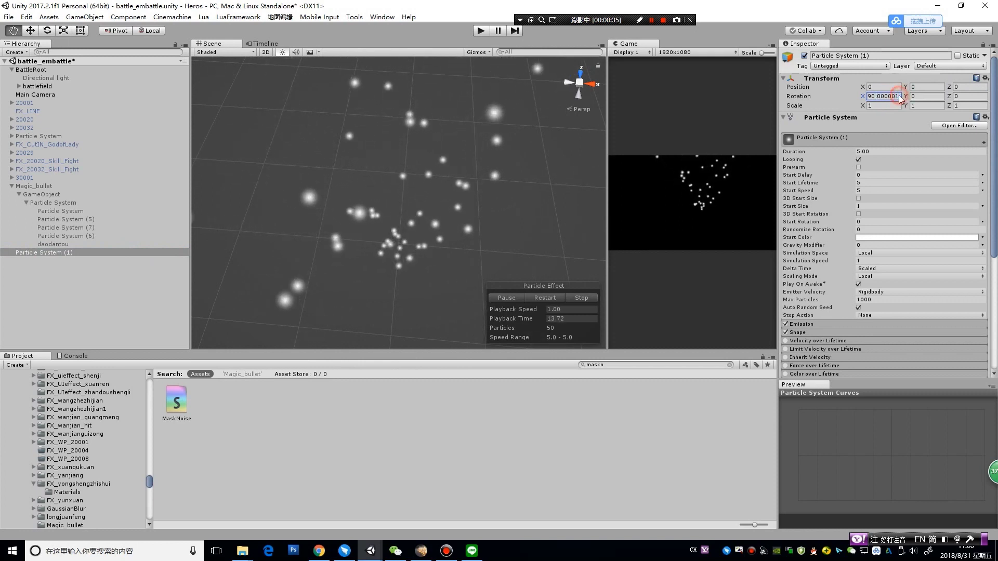
text(0)
key(Return)
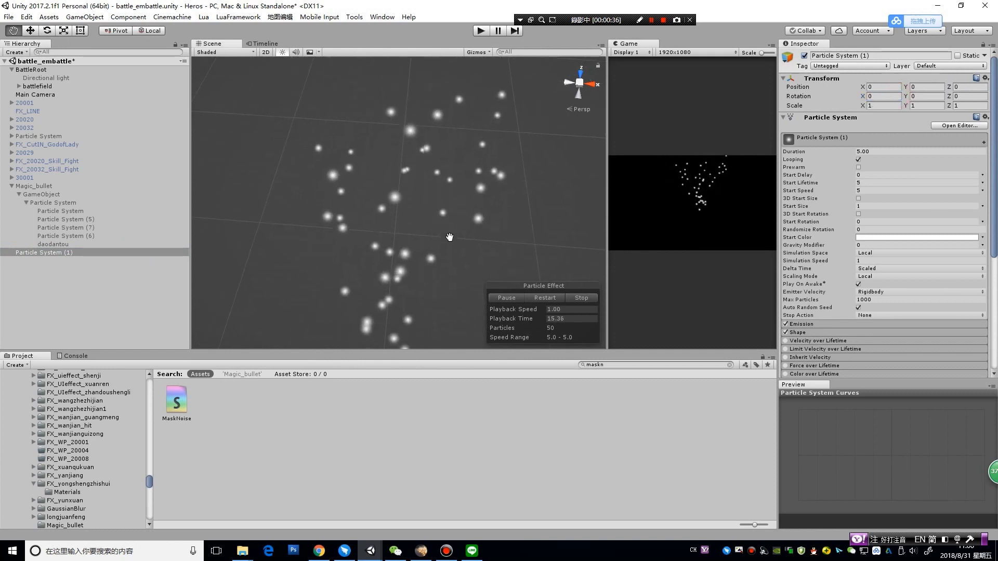
drag(455, 201, 483, 232)
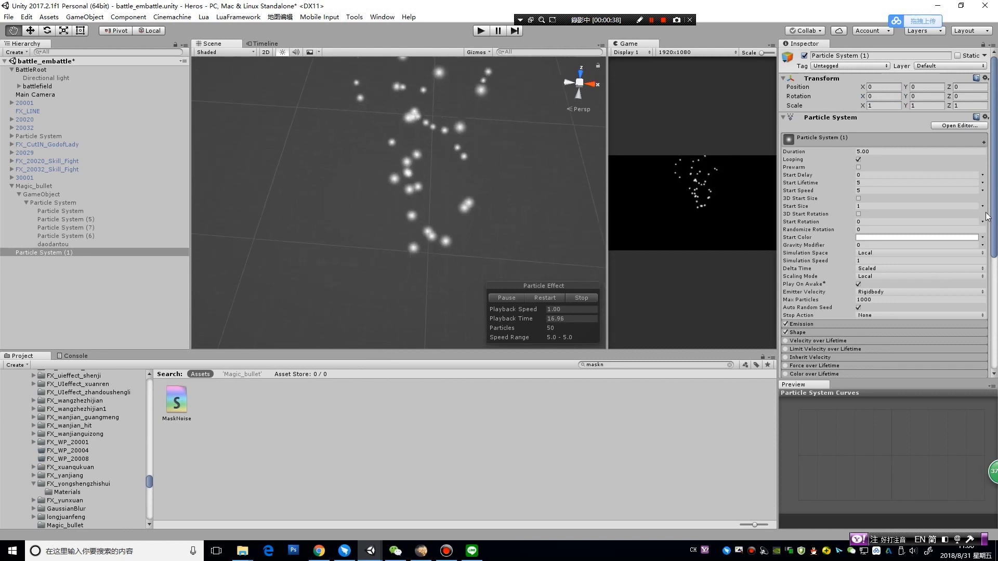
Set Start Speed to 0 and Max Particles to 1, and disable the Shape module
click(877, 191)
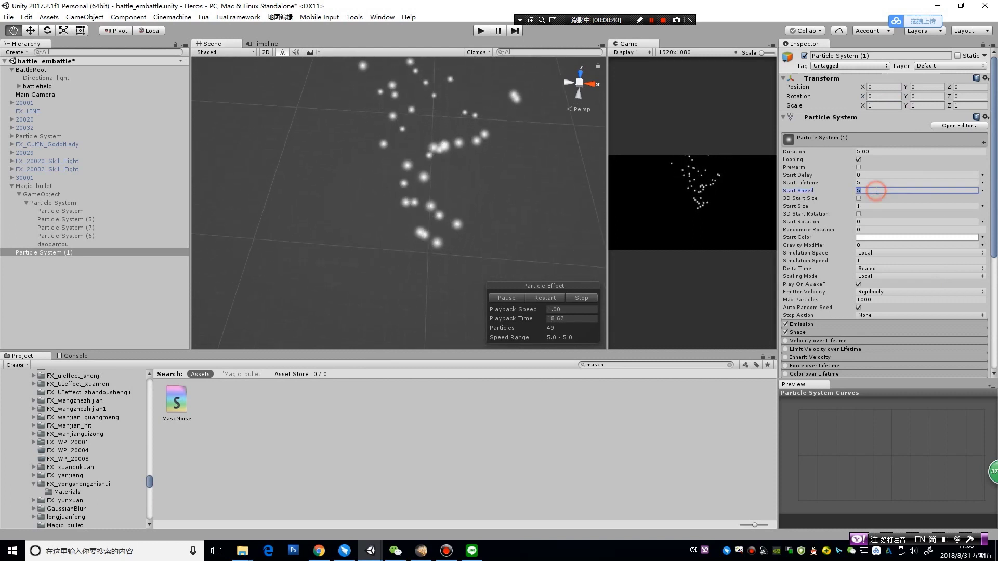
text(0)
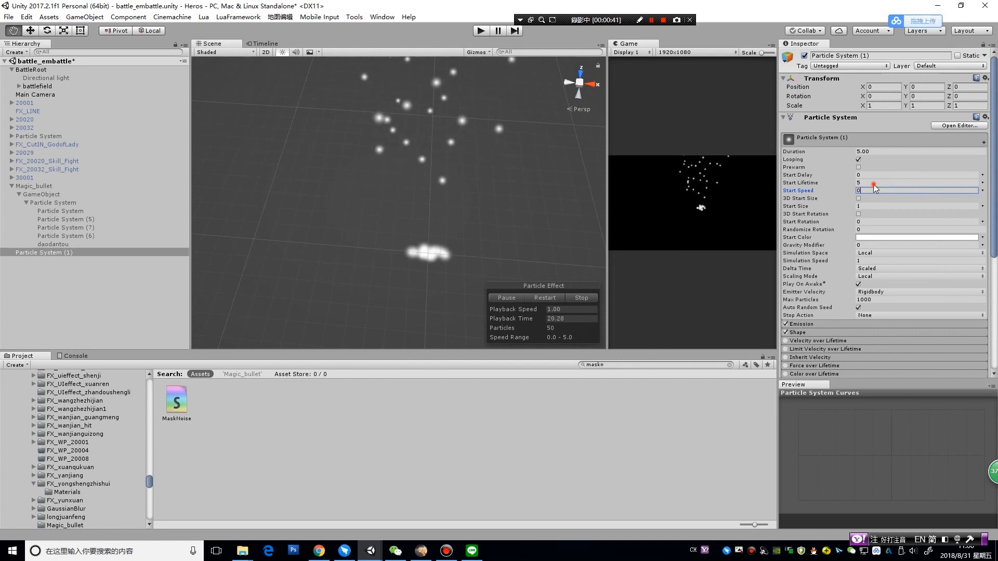
click(873, 184)
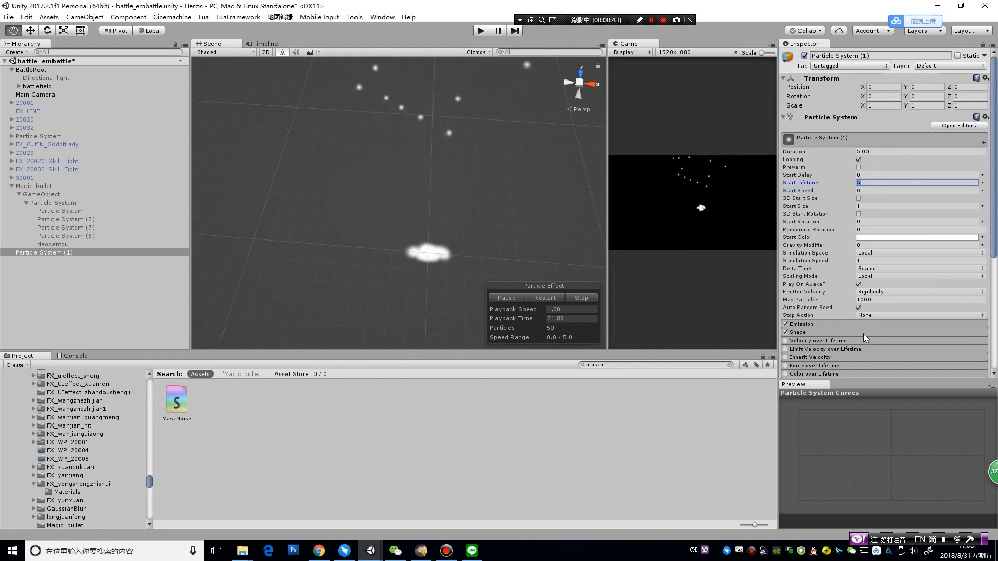
click(872, 300)
text(1)
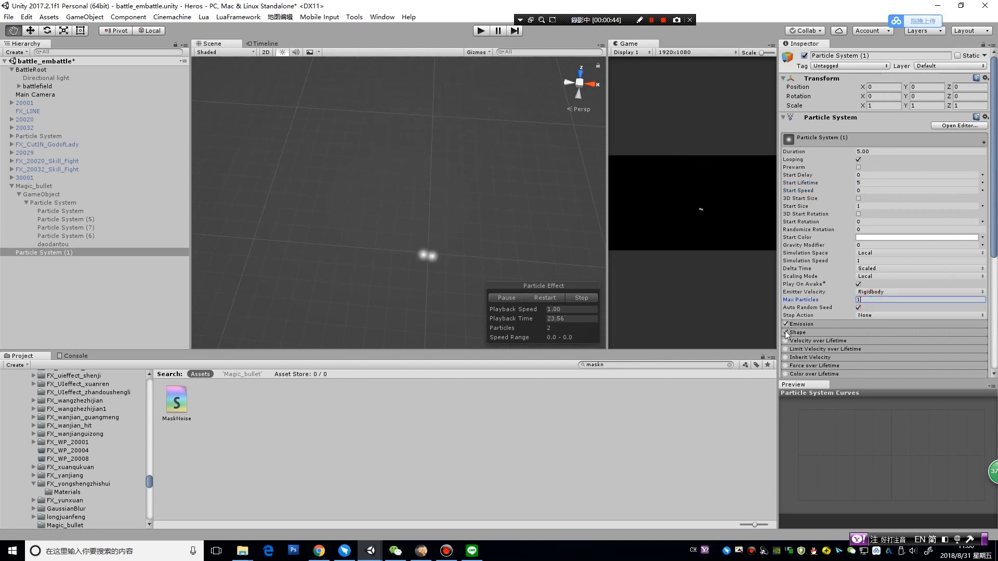
click(786, 332)
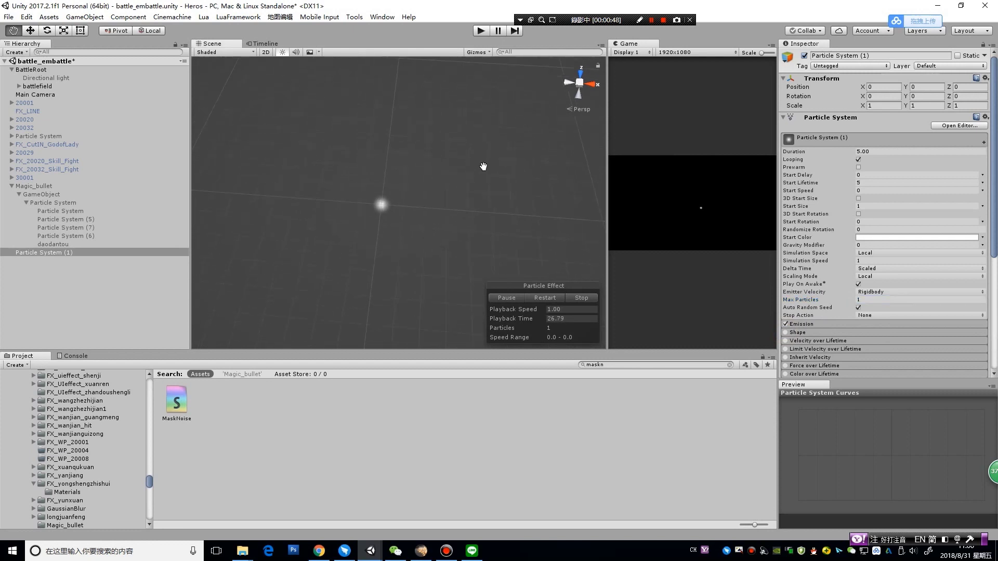
scroll(940, 257, down, 5)
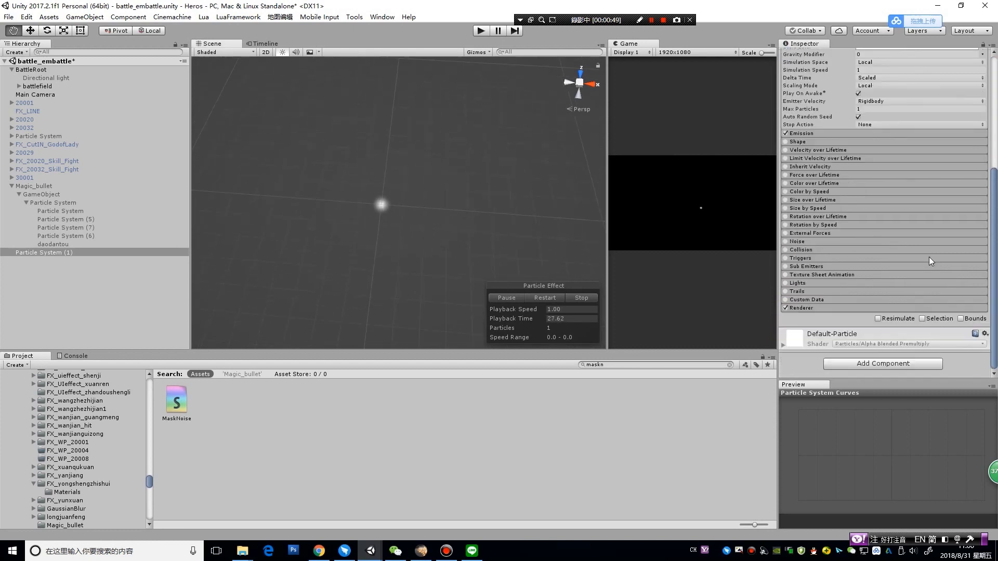
Expand the Renderer module and check each bullet child's material, ending on Particle System (5)
click(855, 308)
scroll(904, 249, down, 3)
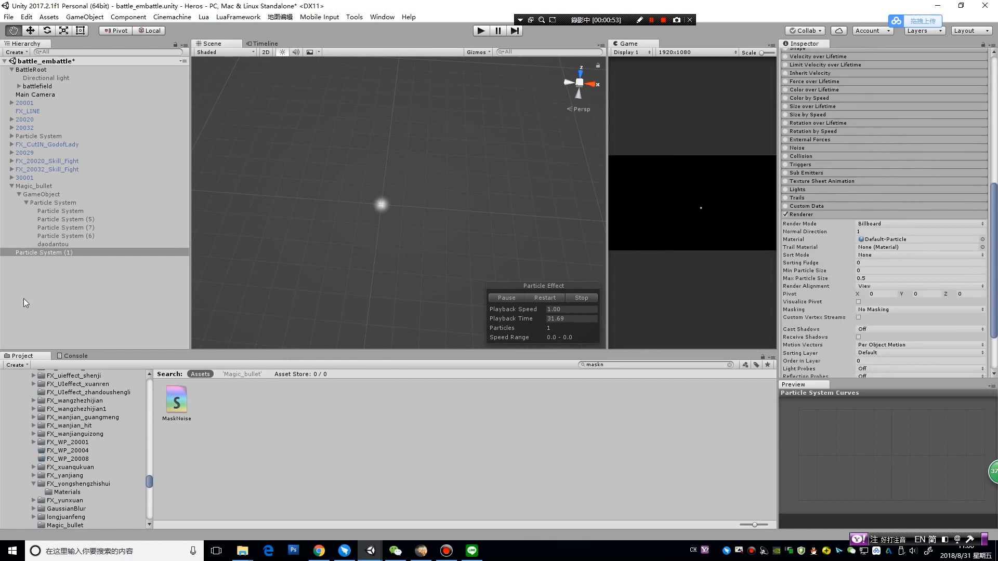
click(38, 203)
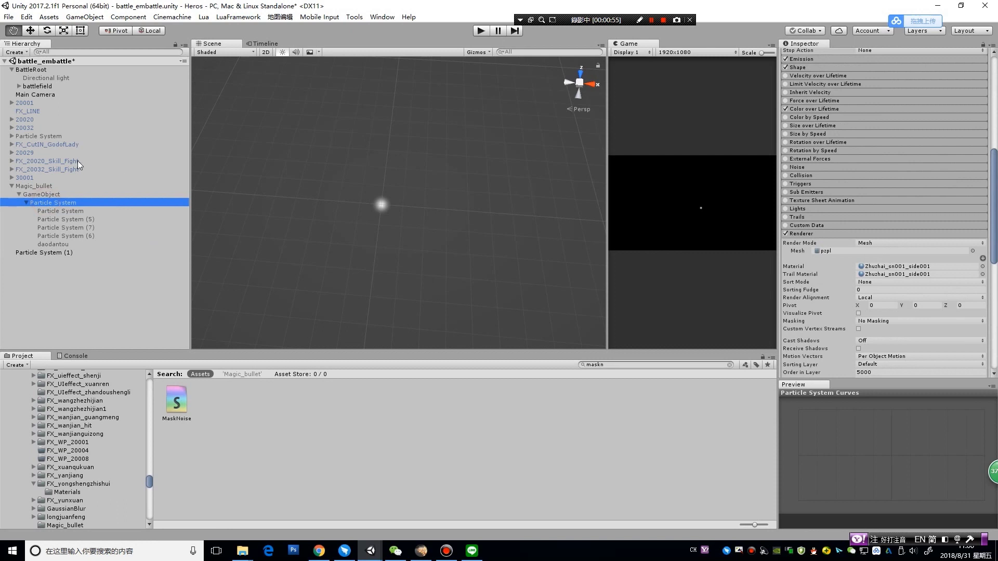
click(82, 211)
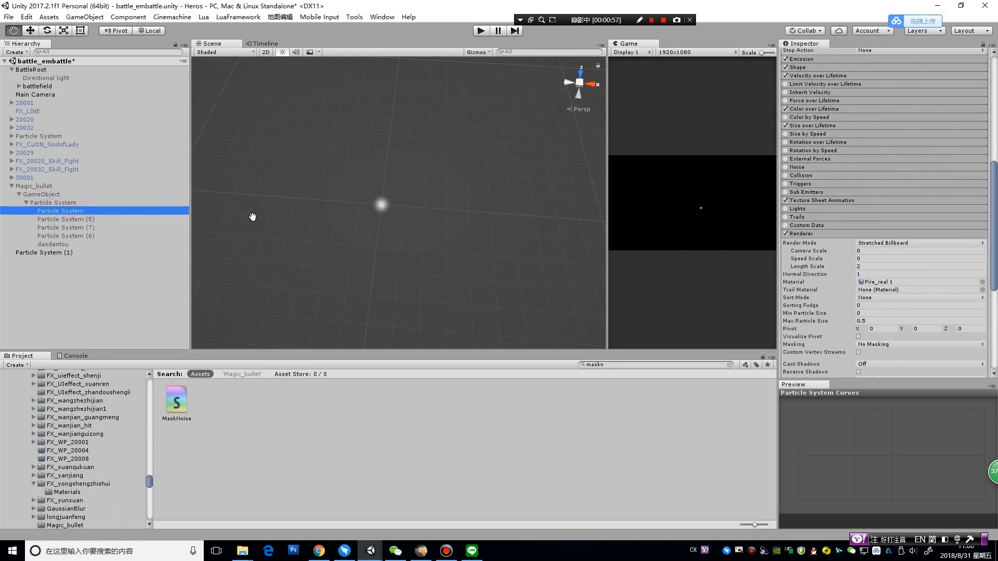
click(104, 227)
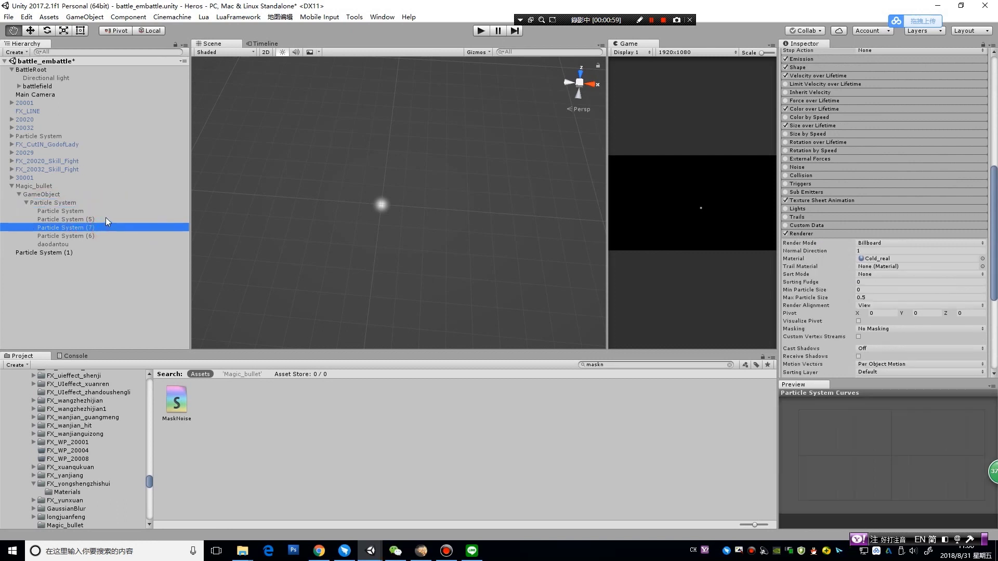
click(107, 219)
Locate the glowblurry material in the Project and preview its blue glow texture
click(872, 259)
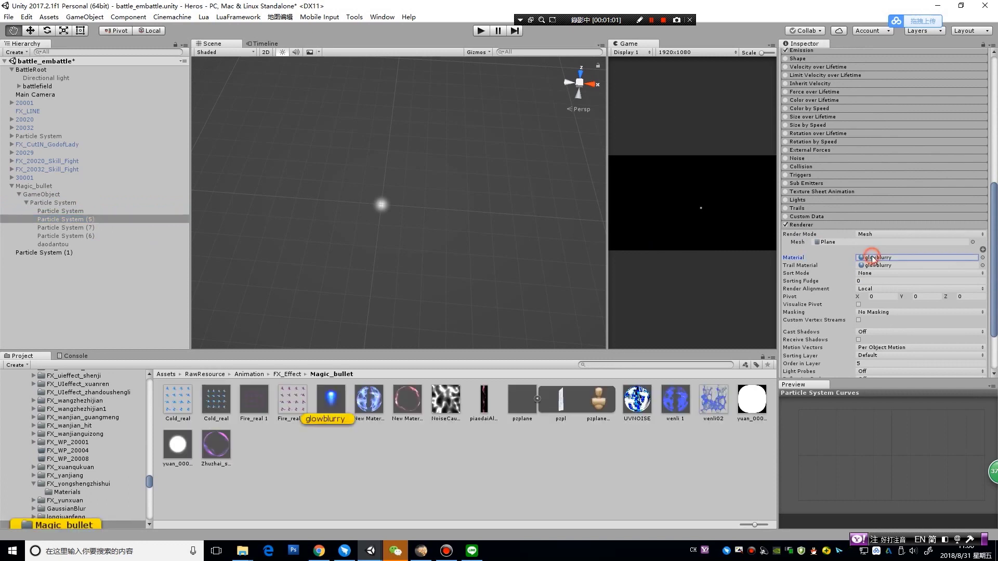
click(40, 255)
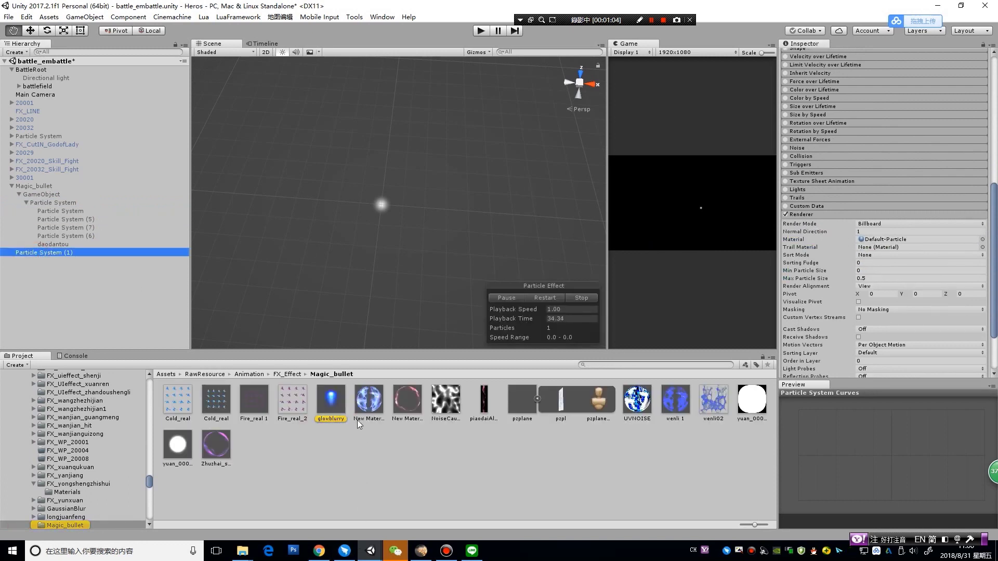
click(332, 403)
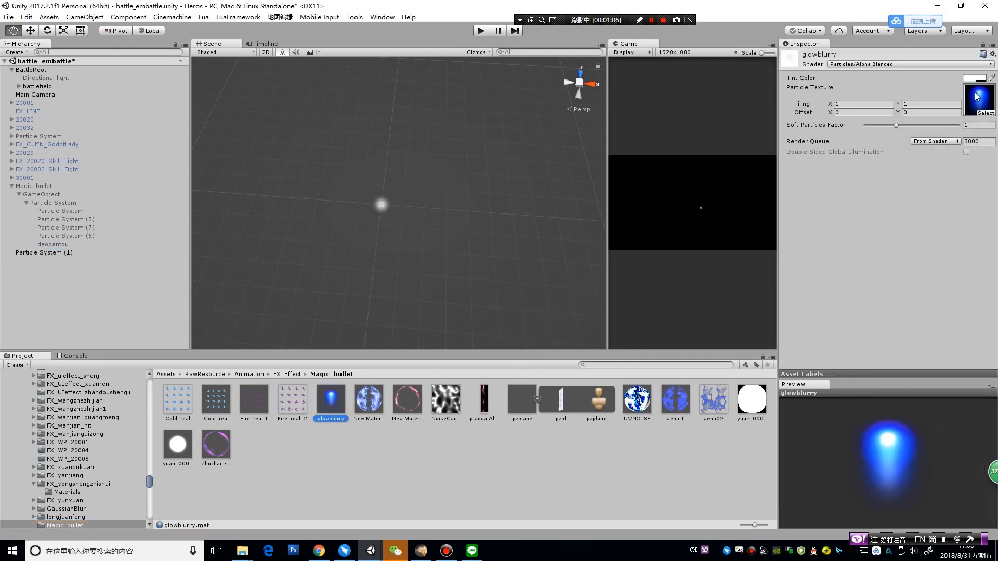
double_click(978, 96)
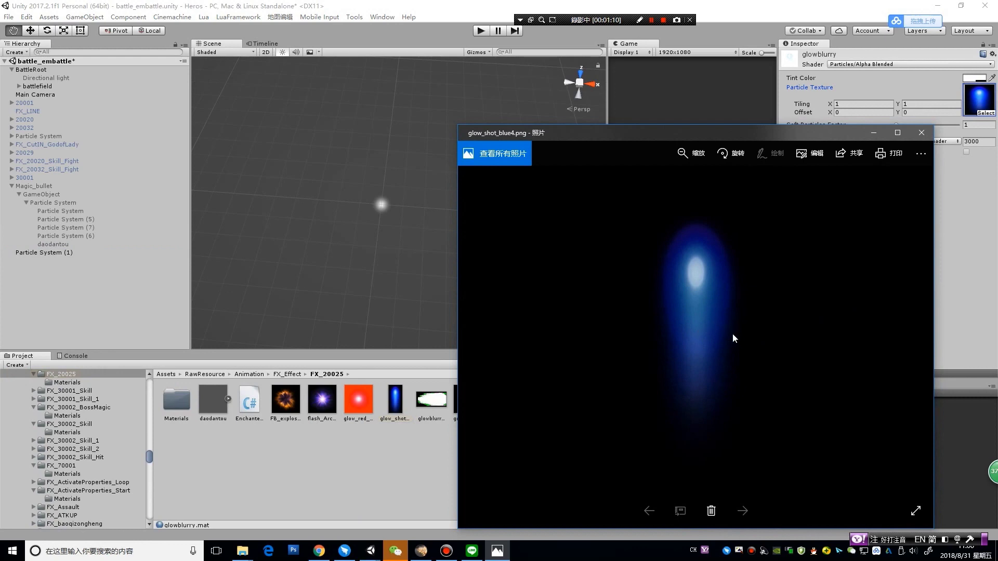
click(917, 134)
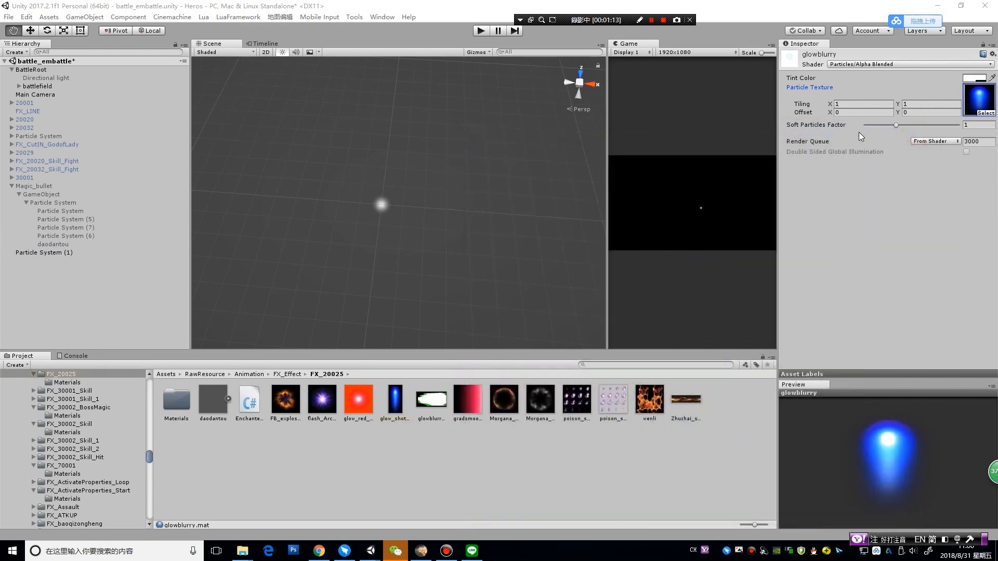
Reselect Particle System (5), locate glowblurry again, and show the material's settings
click(78, 229)
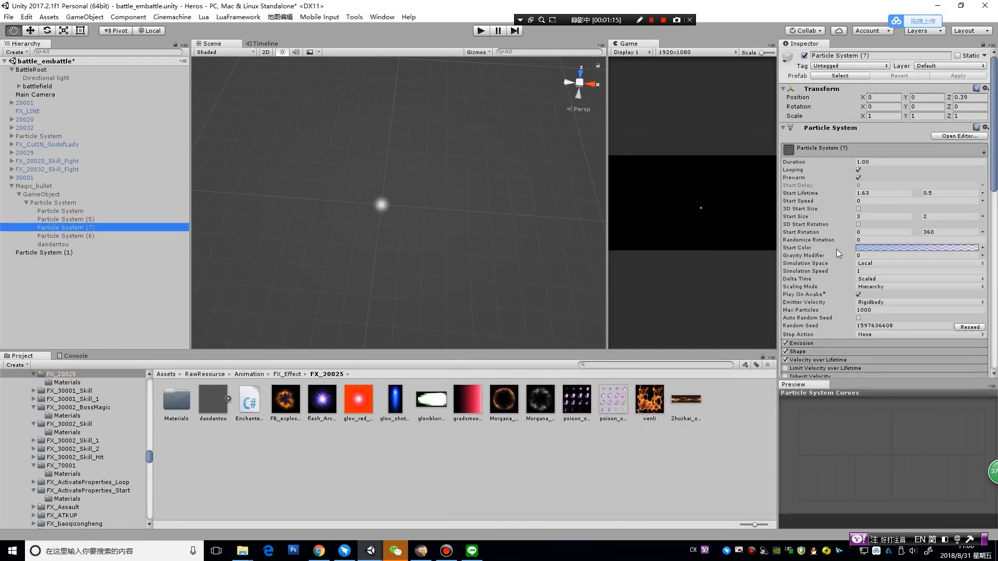
scroll(845, 267, down, 5)
click(67, 219)
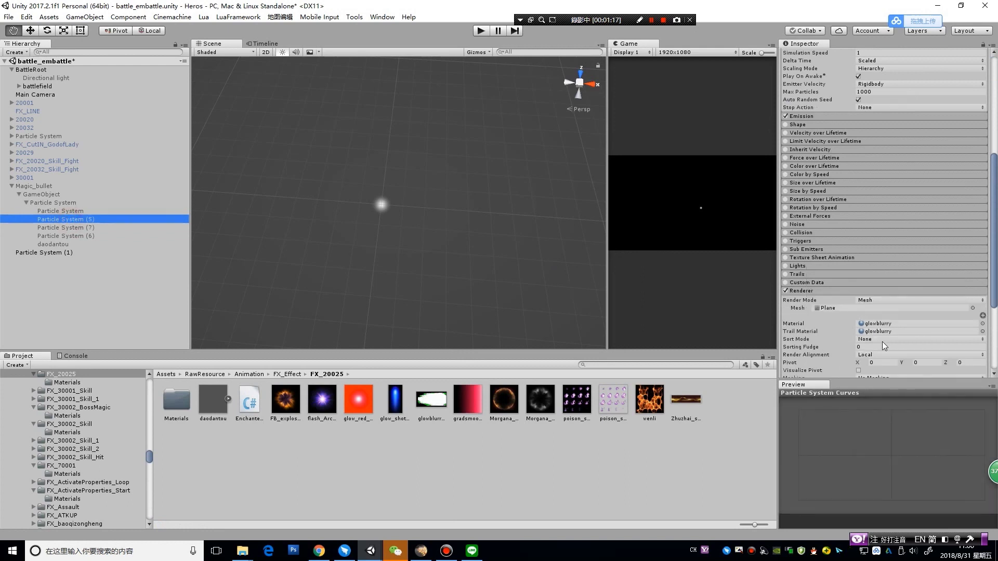
click(878, 323)
click(330, 402)
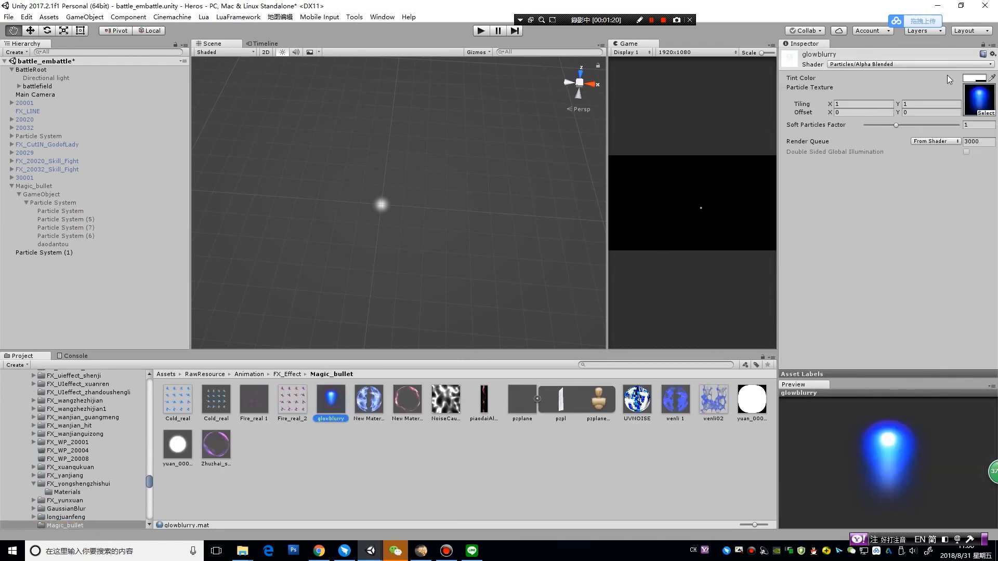
Apply the glowblurry material to Particle System (1)
click(54, 254)
click(331, 396)
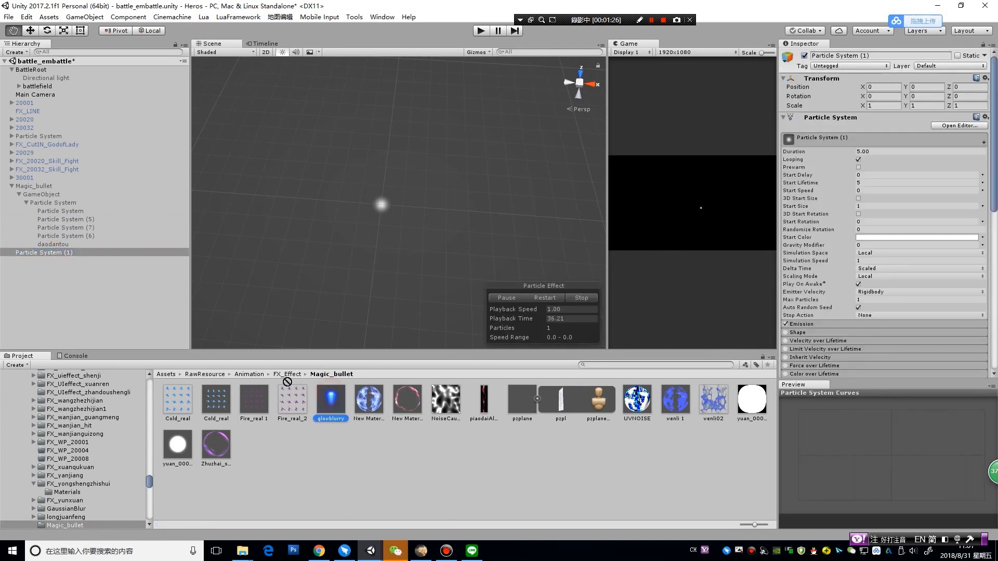
drag(287, 382, 66, 265)
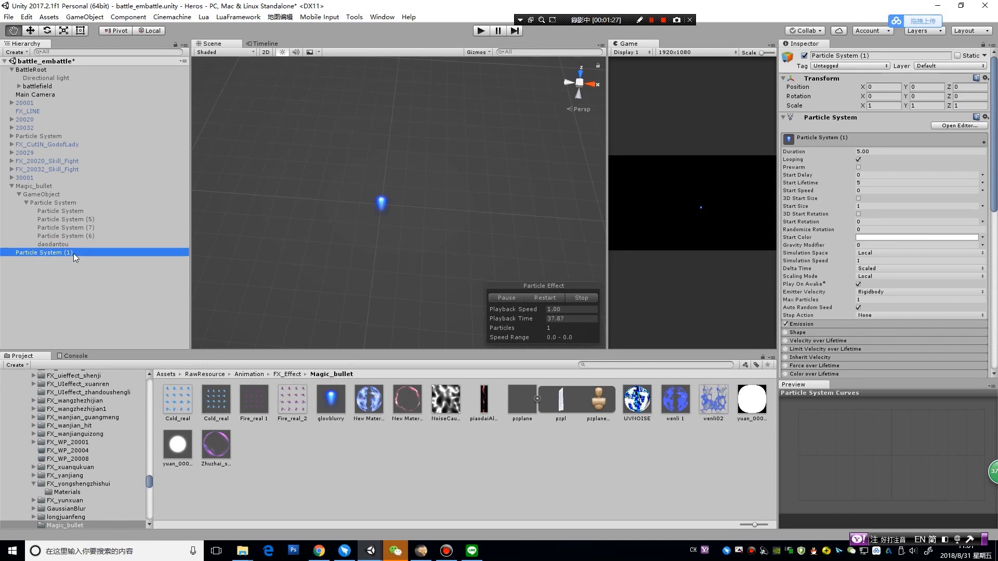
alt+drag(467, 201, 363, 213)
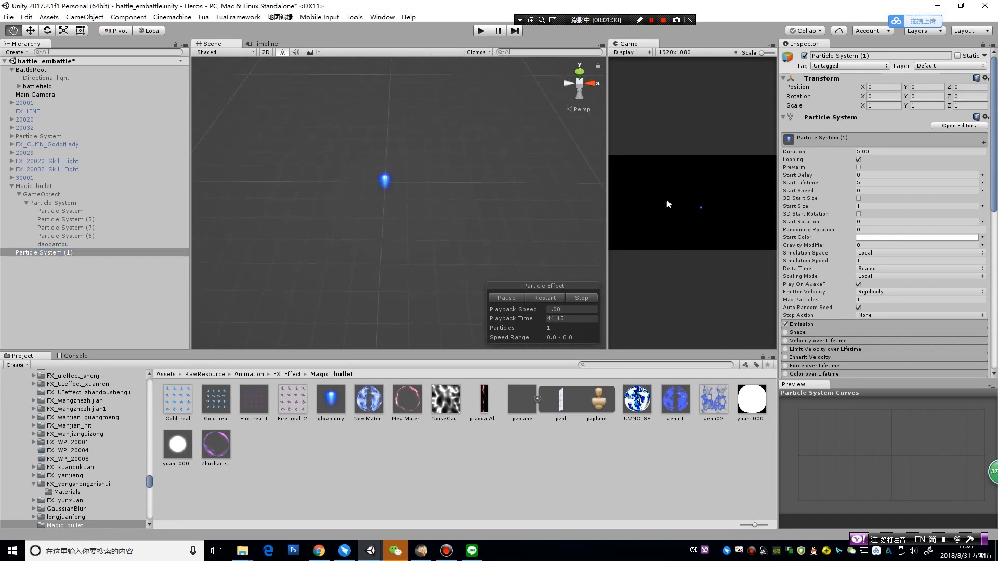
Set the Renderer to Mesh mode with the Quad mesh and Local render alignment
scroll(963, 223, down, 5)
scroll(961, 224, down, 5)
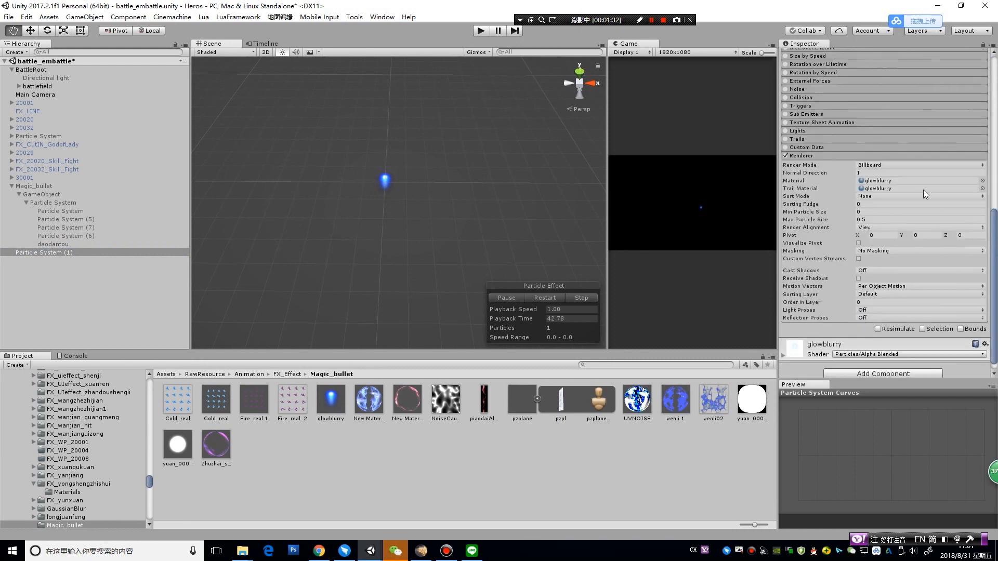
click(903, 164)
click(877, 224)
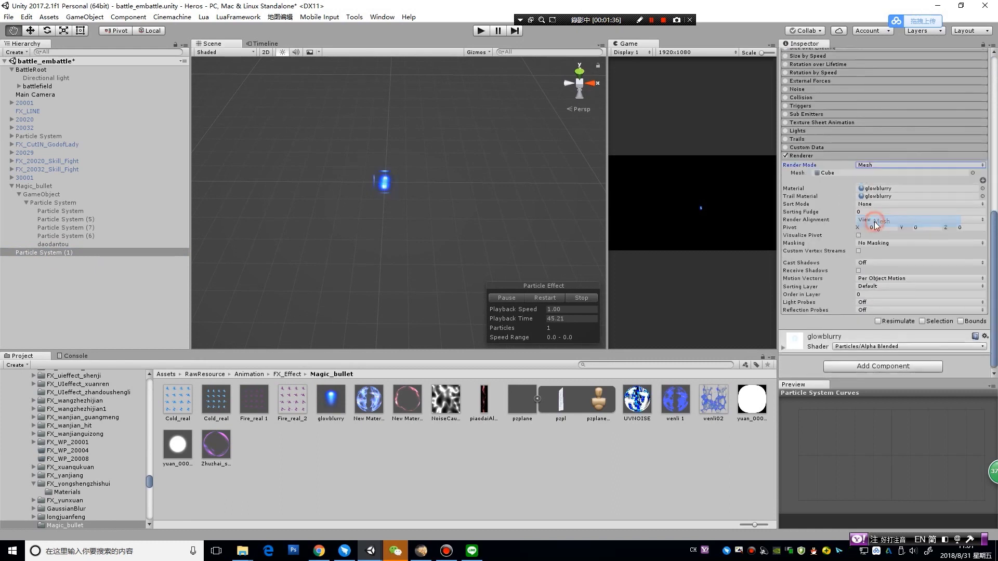
click(971, 173)
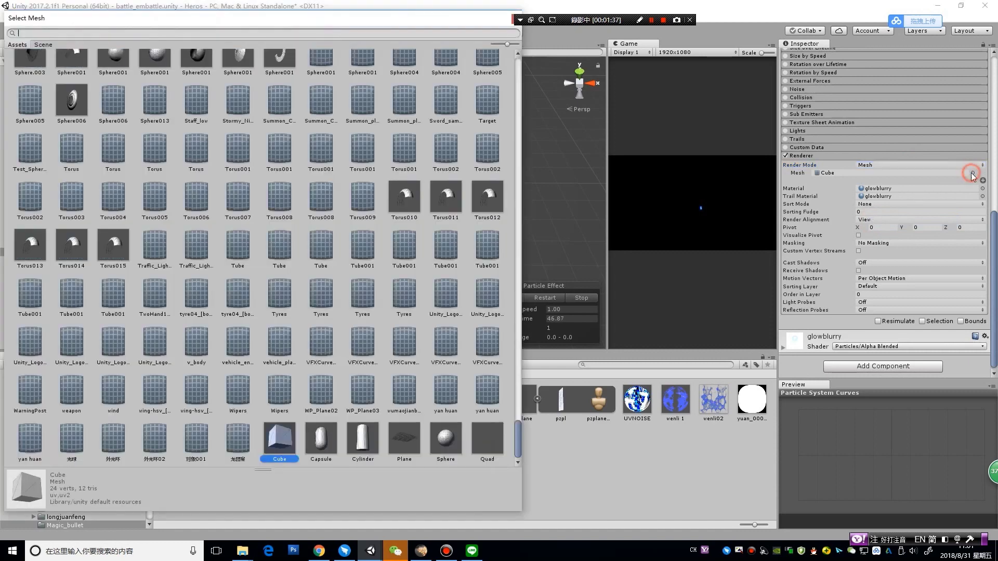
double_click(494, 448)
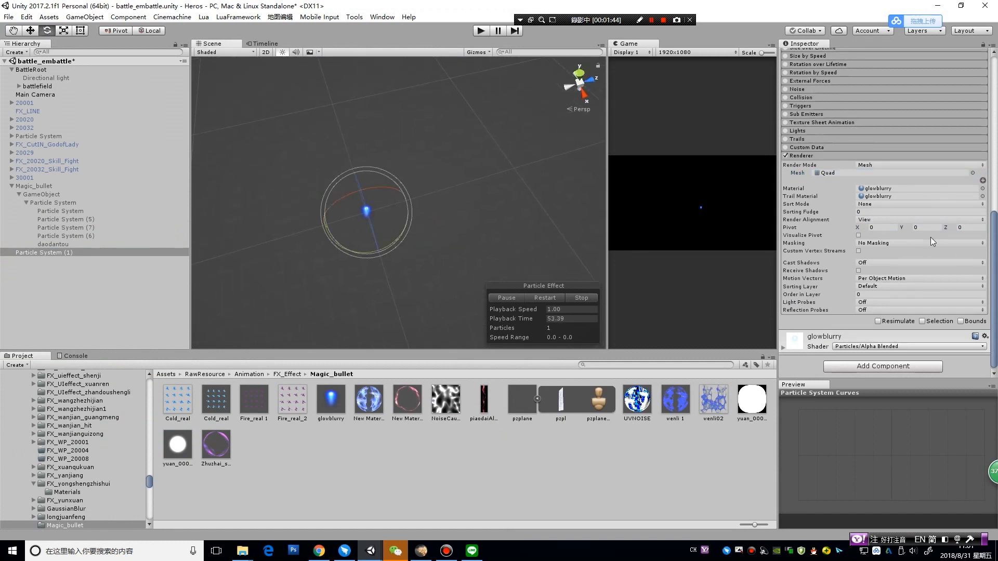
click(888, 220)
click(883, 253)
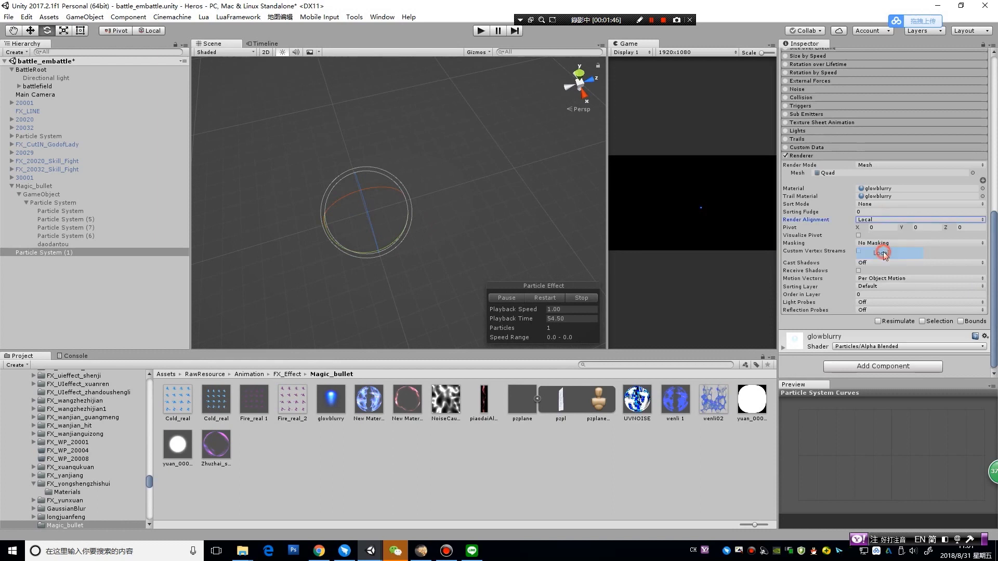
mouse_move(432, 207)
alt+mouse_down()
mouse_move(454, 212)
mouse_move(436, 140)
alt+mouse_up()
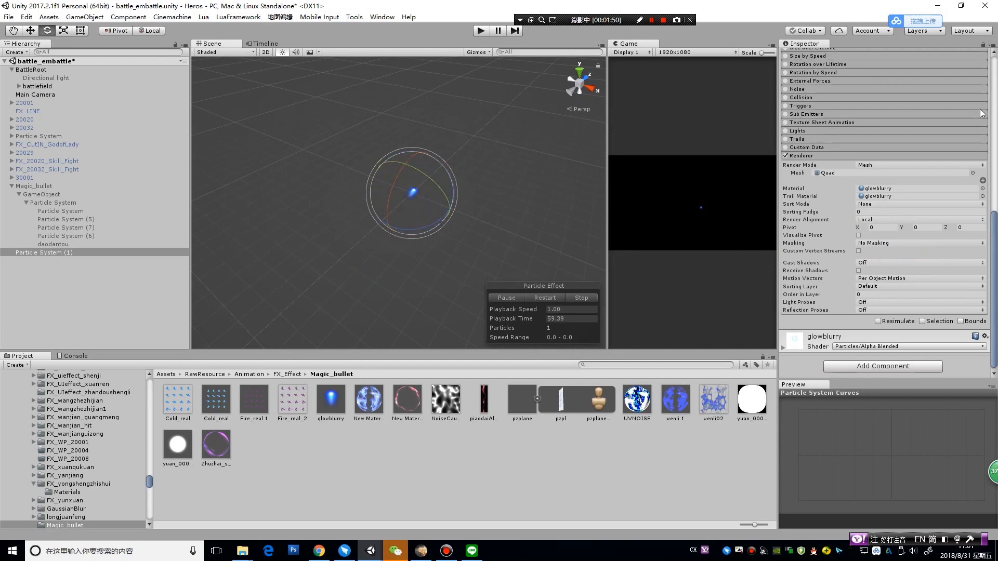
scroll(960, 123, up, 10)
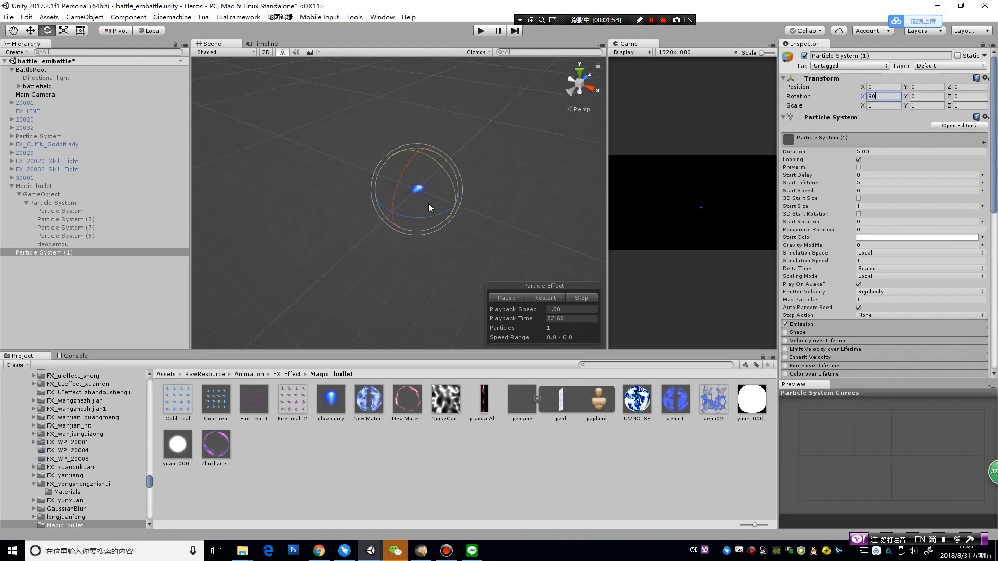
Stretch the blue bullet particle lengthwise with the Scale tool
alt+drag(494, 158, 332, 242)
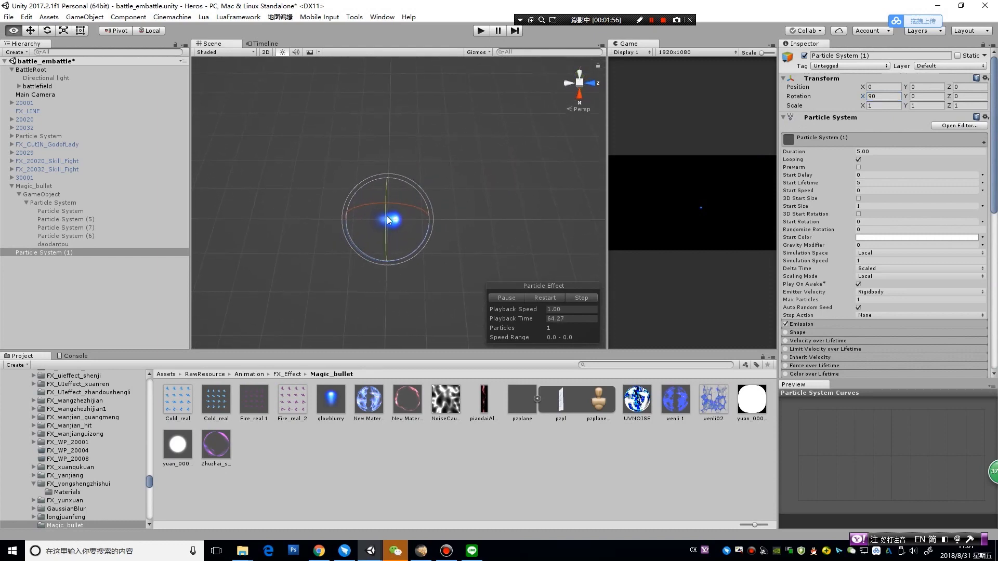
key(r)
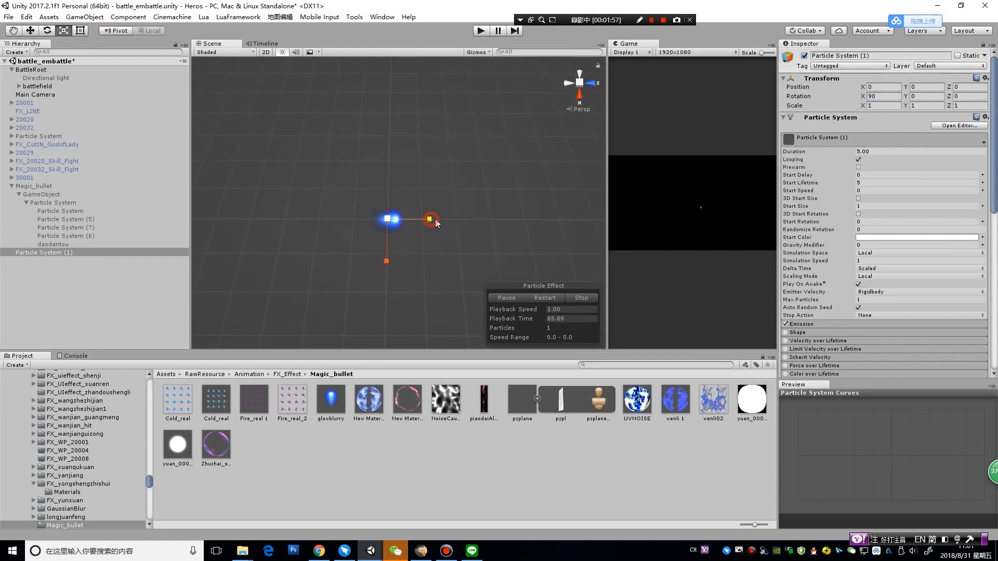
mouse_move(430, 220)
mouse_down()
mouse_move(510, 220)
mouse_move(464, 172)
mouse_move(384, 174)
mouse_up()
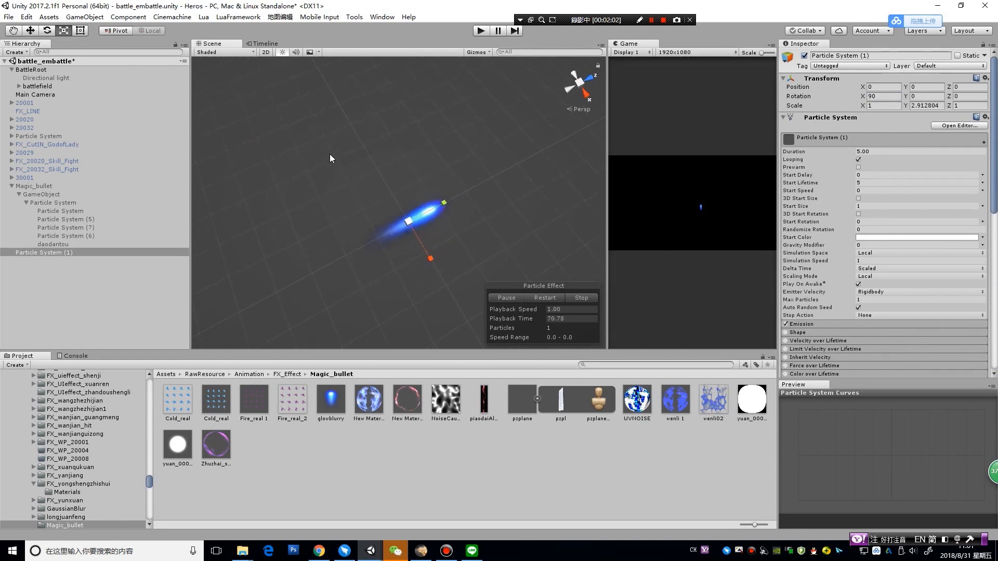
Add another Particle System via the Hierarchy's Effects menu
click(110, 296)
right_click(108, 289)
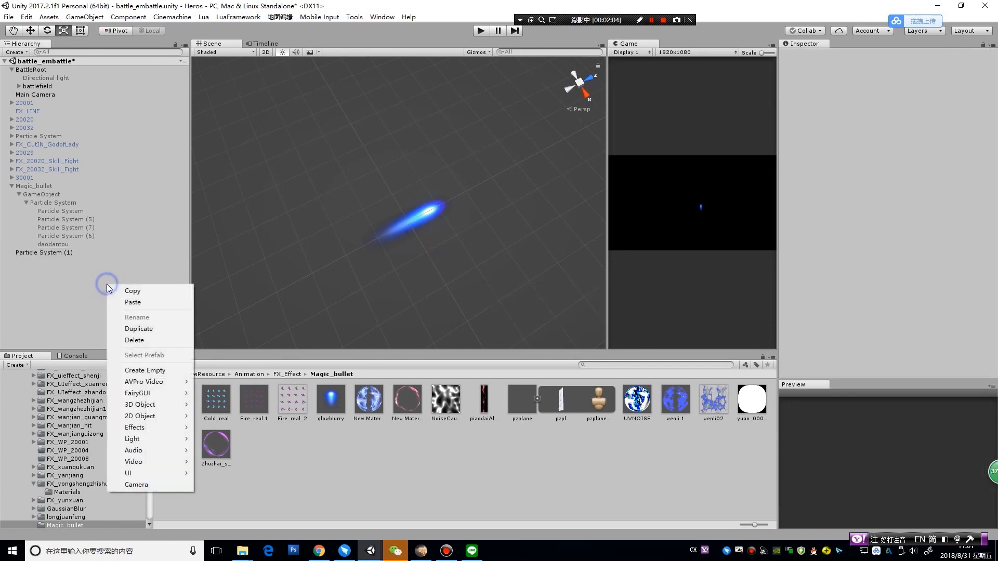
mouse_move(161, 429)
click(210, 427)
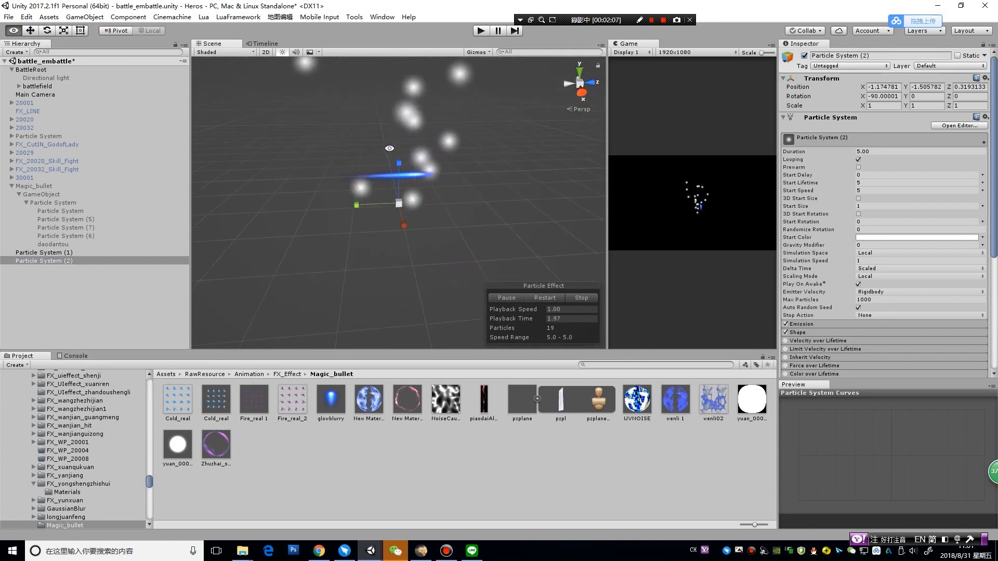
alt+drag(407, 202, 407, 182)
Set Particle System (2)'s Position to 0,0,0 and Rotation X to 180
click(883, 87)
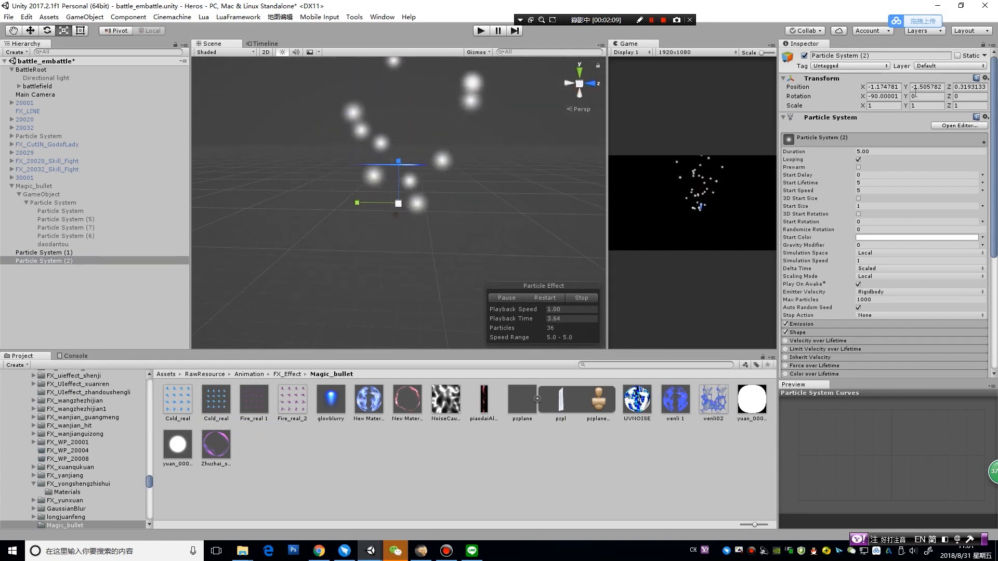
text(0)
click(931, 87)
text(0)
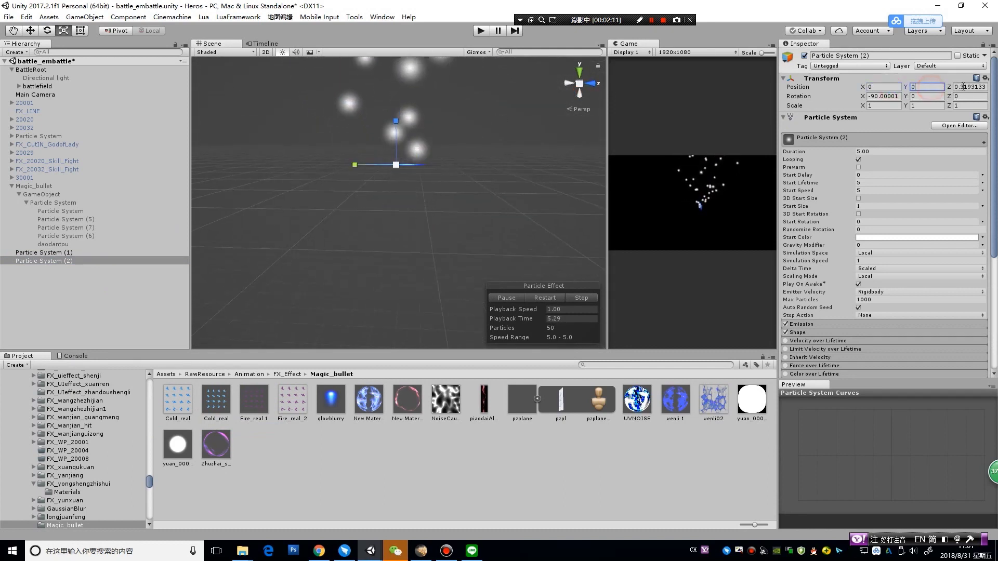
key(Tab)
text(0)
alt+drag(495, 102, 494, 151)
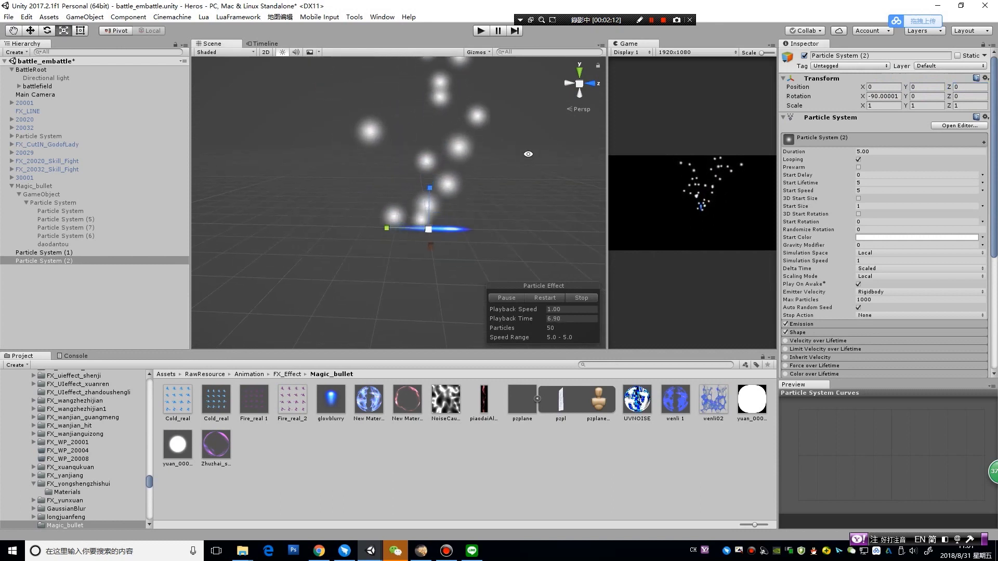
click(882, 96)
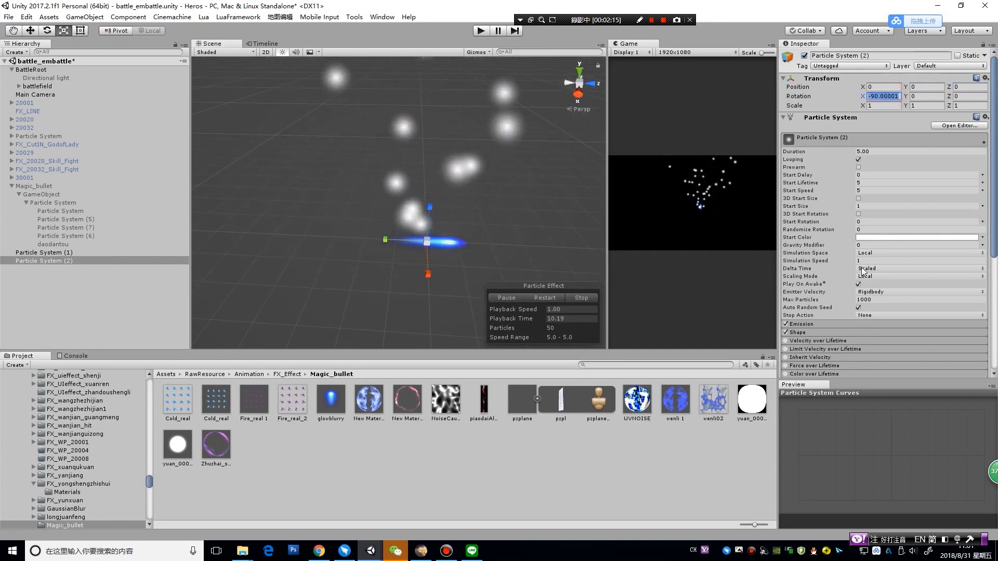
text(180)
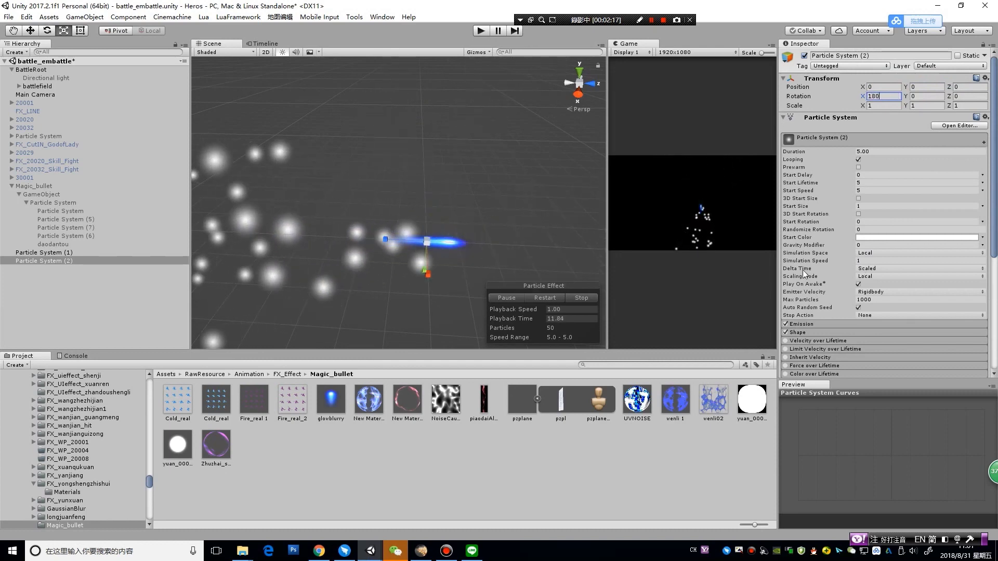
drag(504, 213, 534, 194)
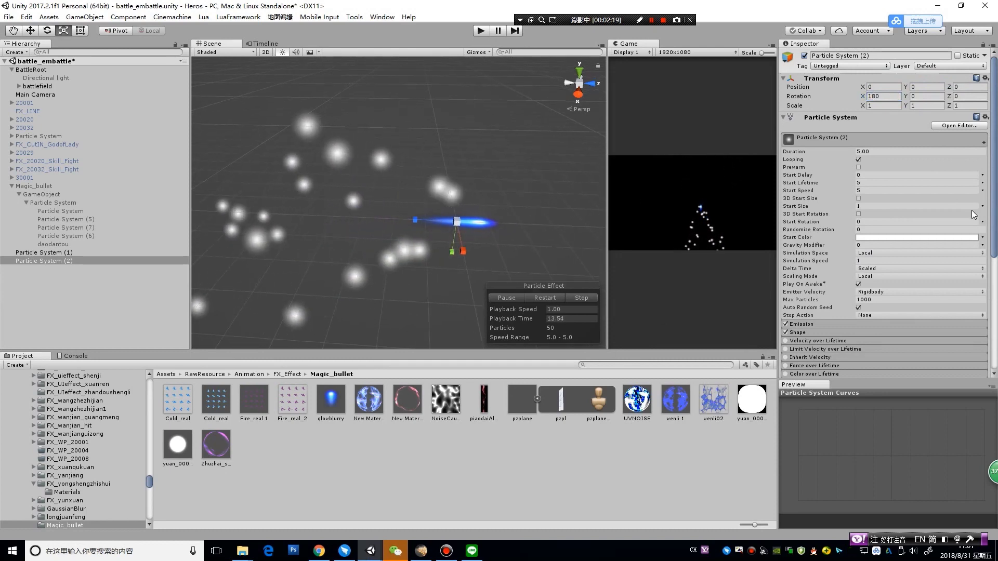
Set the Shape module's cone Angle to 1 and Radius to 0.2
click(808, 333)
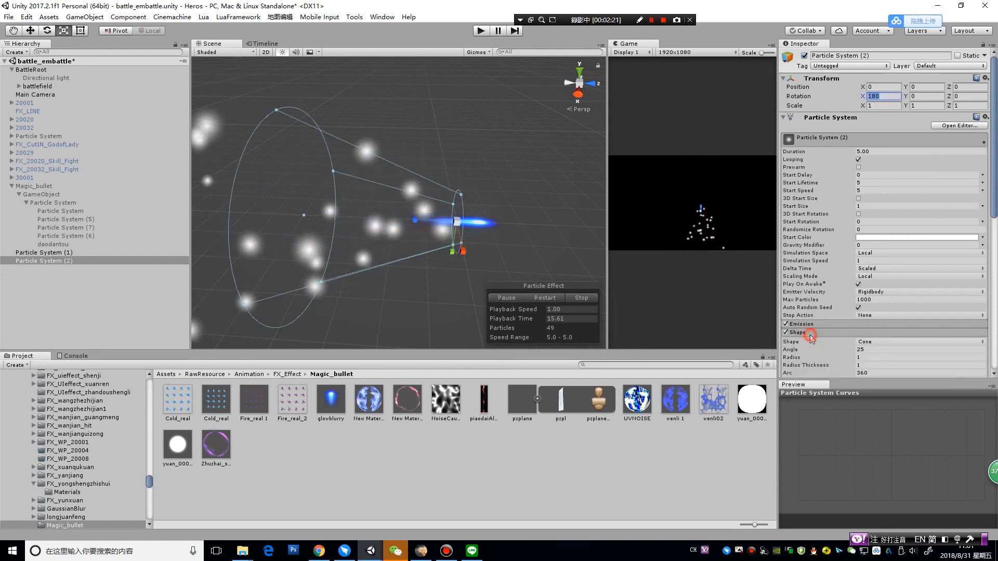
click(867, 357)
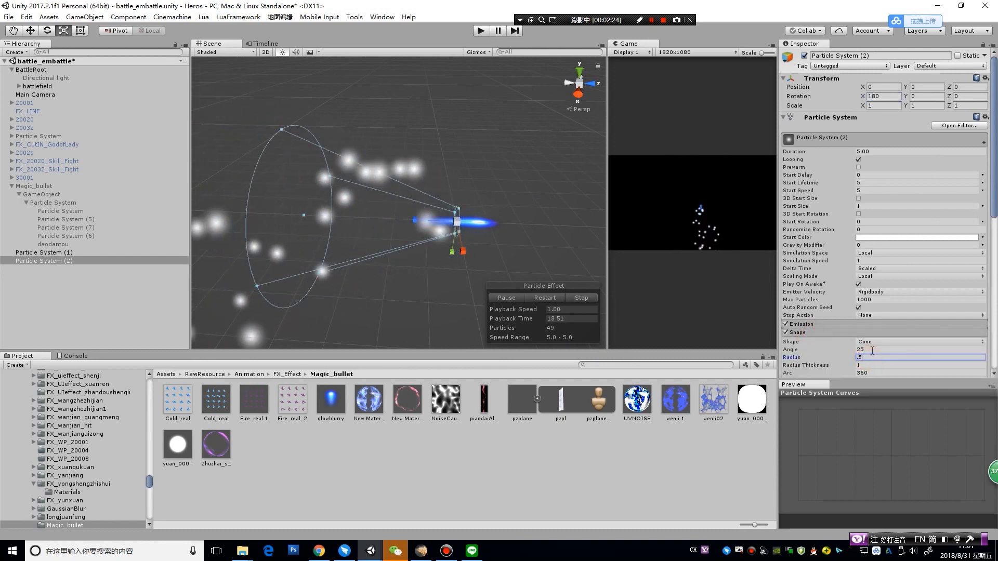
text(0.5)
click(873, 350)
text(1)
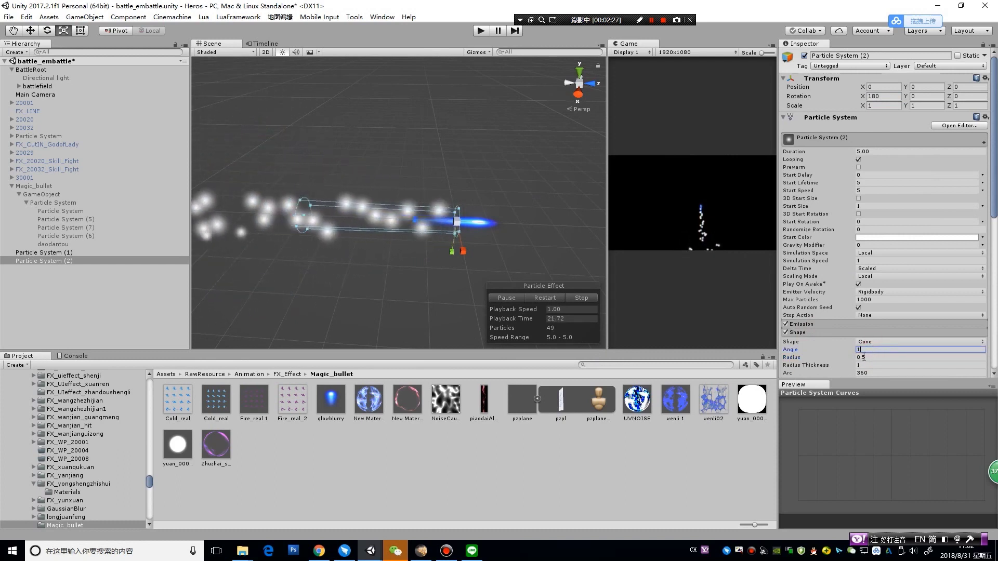
click(871, 357)
text(0.2)
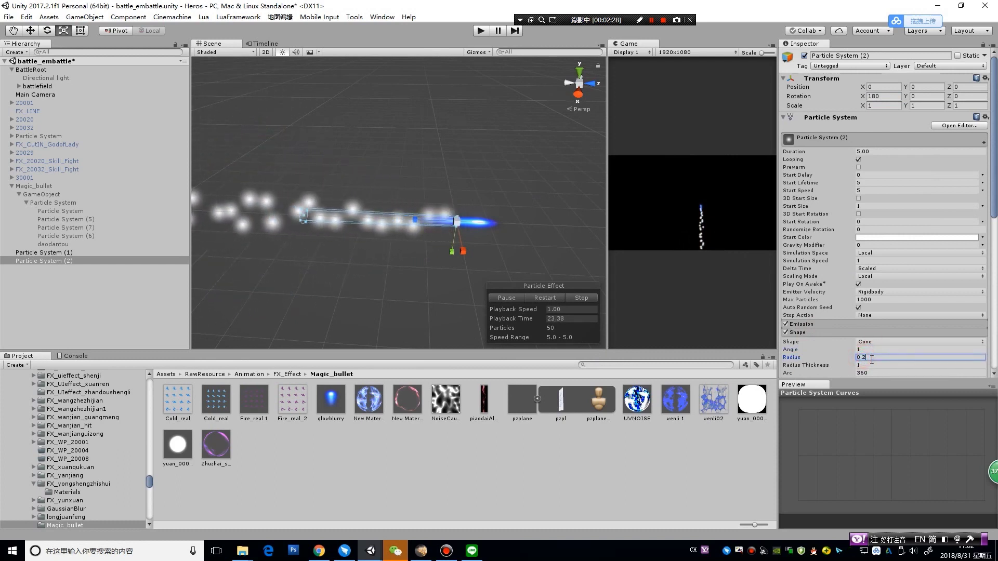
Move Particle System (2) to 0.54 on Z with the move handle
middle_drag(484, 193, 419, 243)
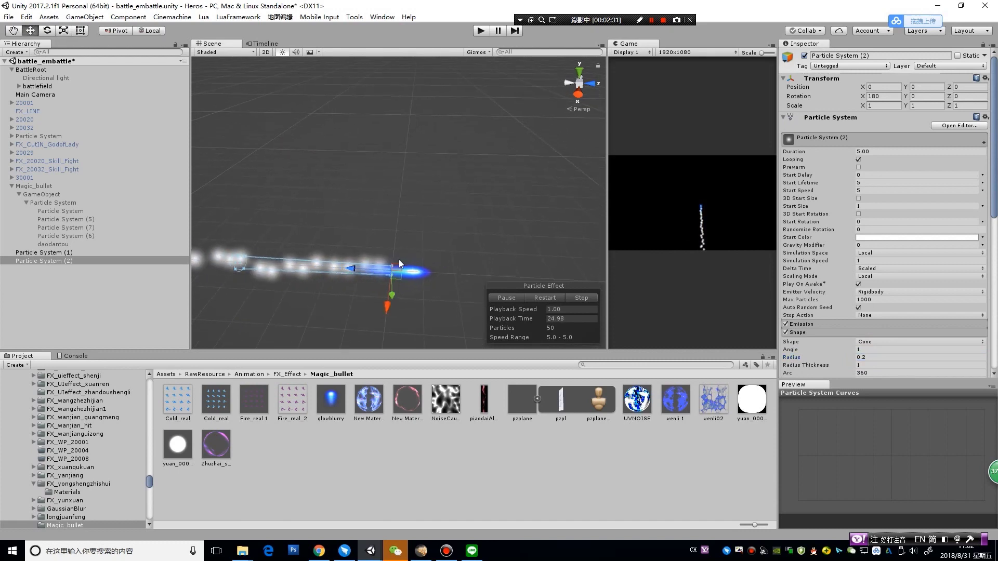
drag(353, 267, 370, 271)
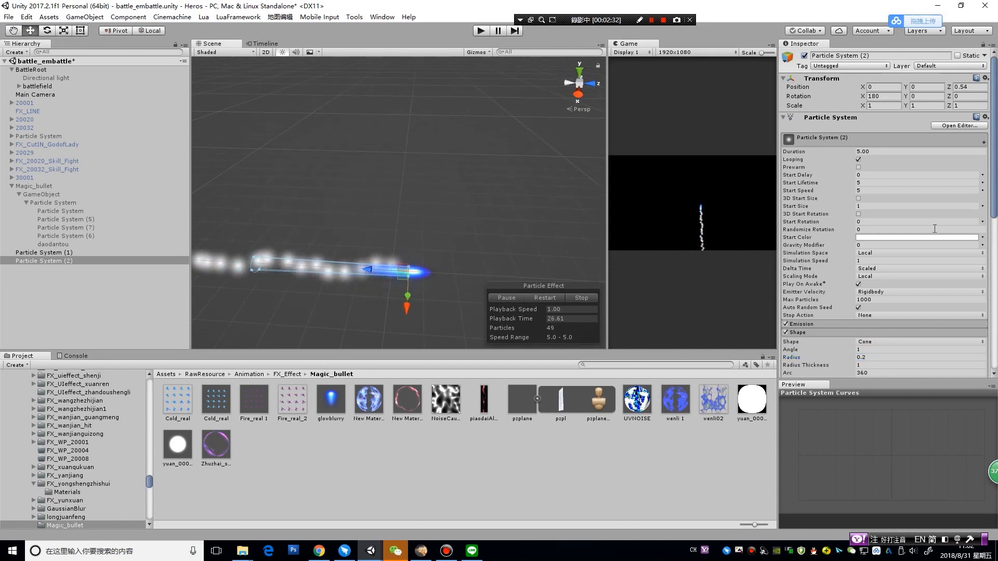
scroll(850, 270, down, 3)
scroll(850, 269, down, 3)
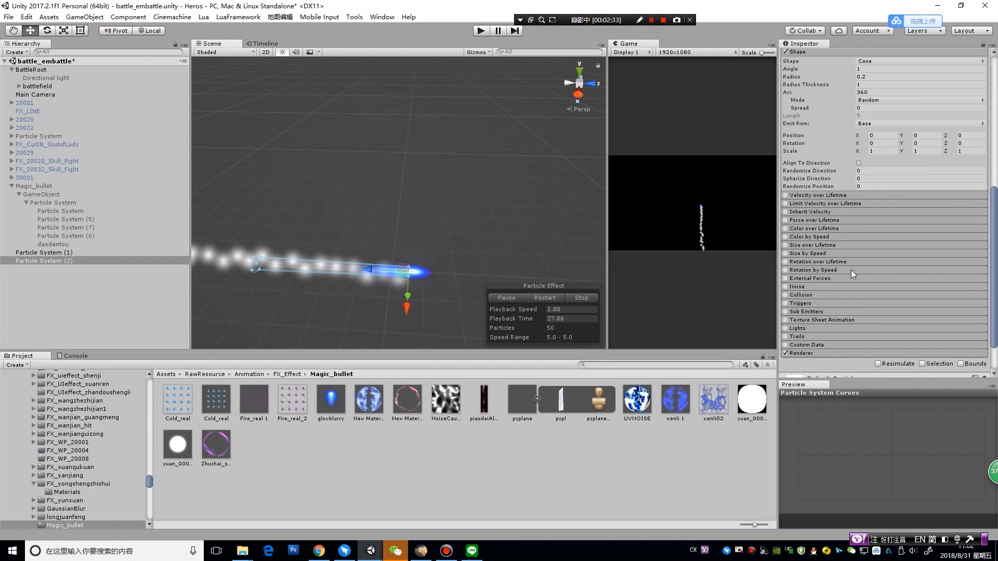
Enable Color over Lifetime and apply the transparent–white–transparent gradient preset
click(784, 229)
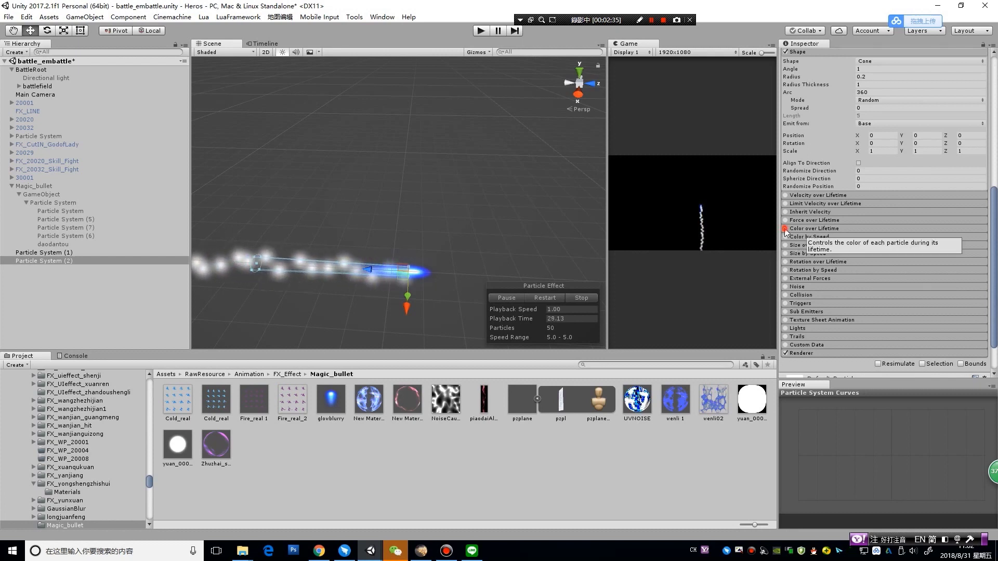
click(856, 228)
click(889, 238)
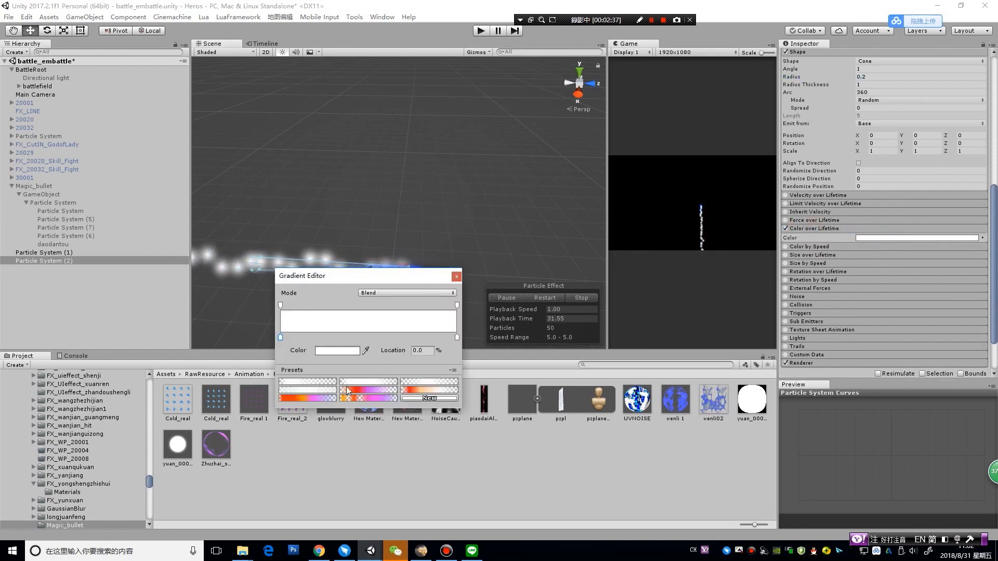
click(321, 382)
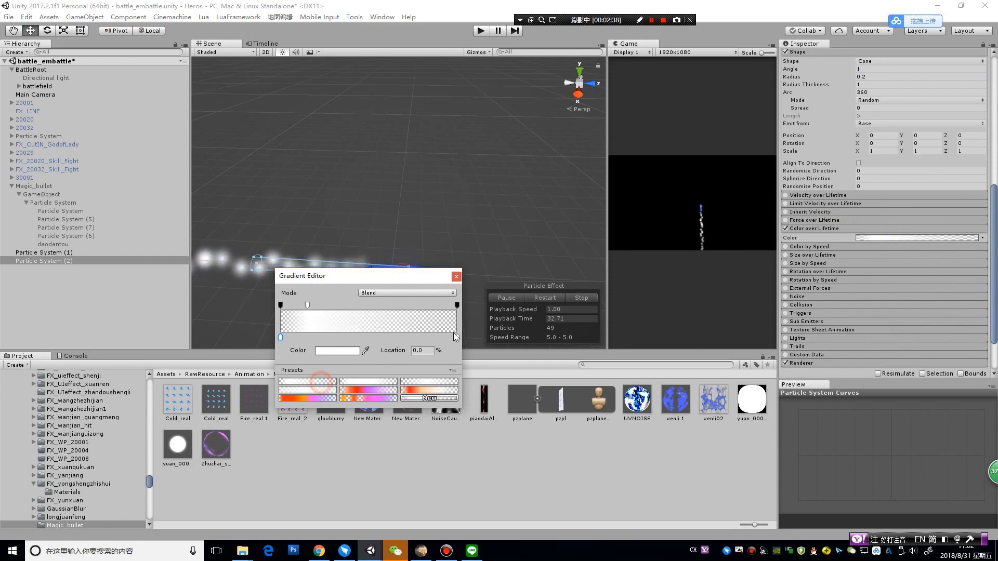
click(457, 276)
scroll(977, 205, up, 10)
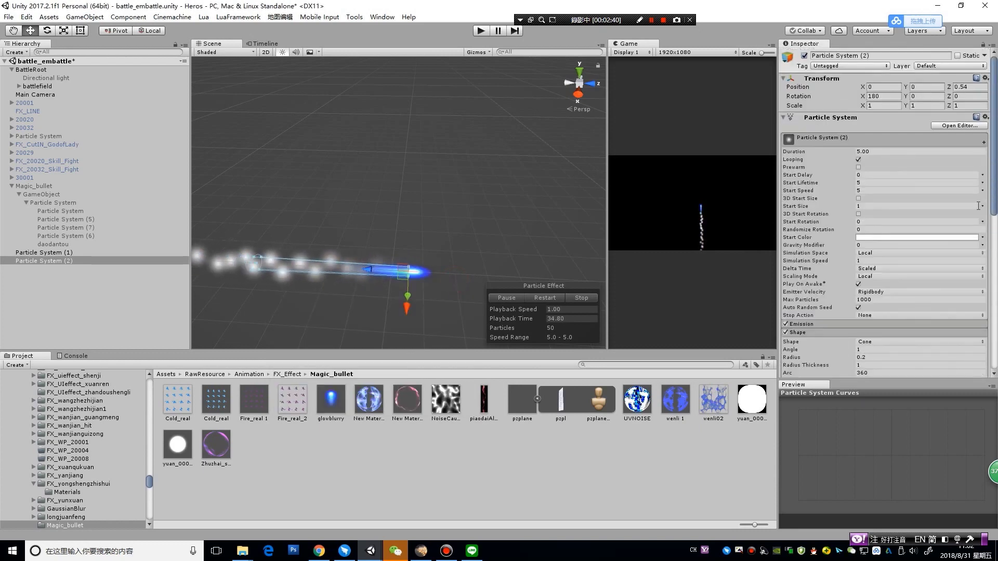
Set Start Lifetime to Random Between Two Constants, from 0.7 to 0.8 seconds
click(874, 183)
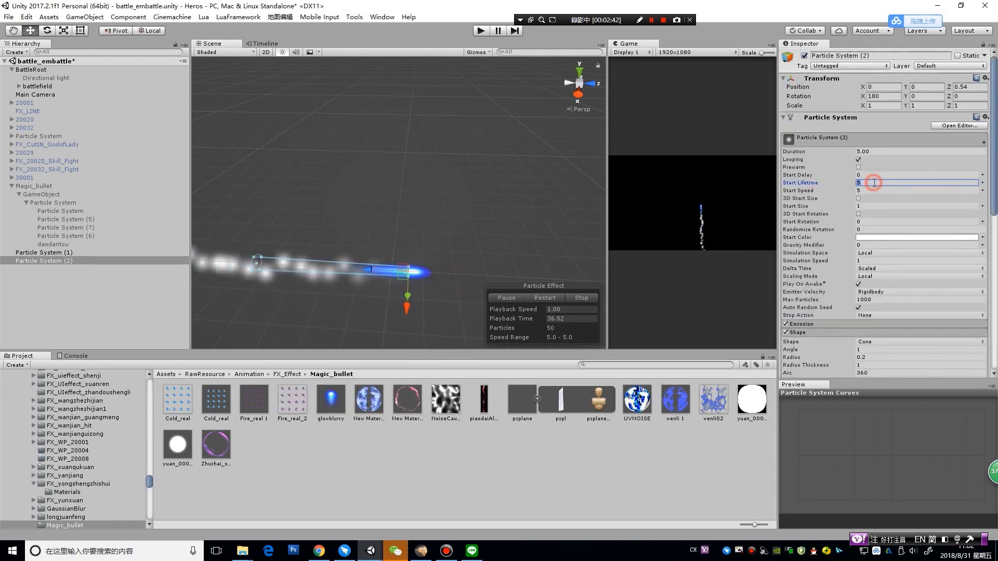
text(1)
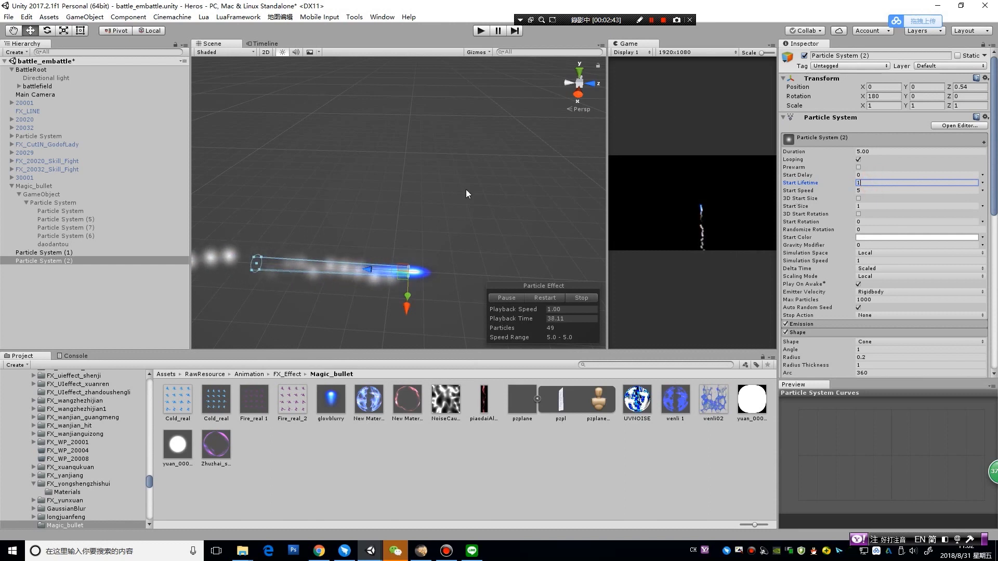
alt+drag(319, 182, 568, 222)
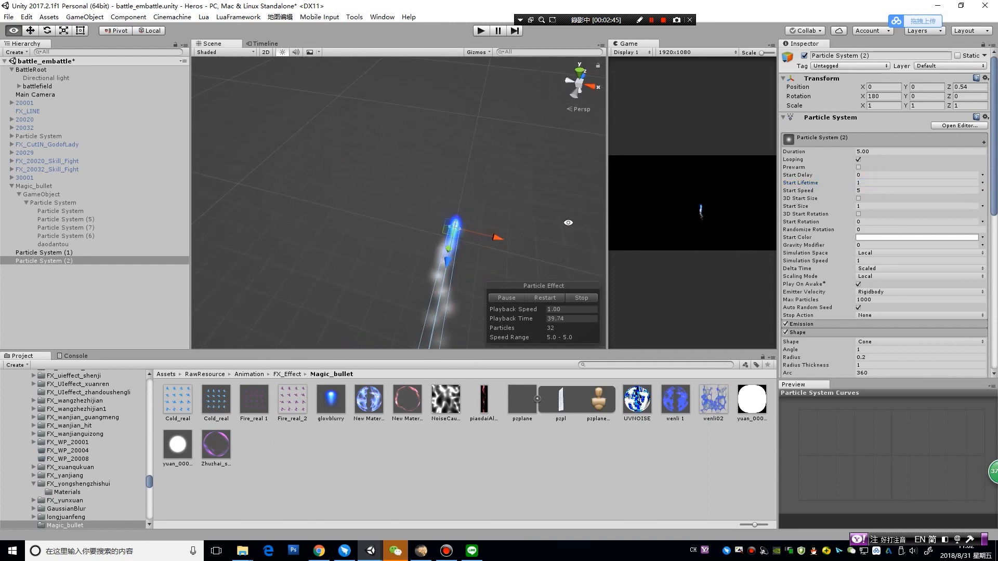
click(981, 182)
click(955, 214)
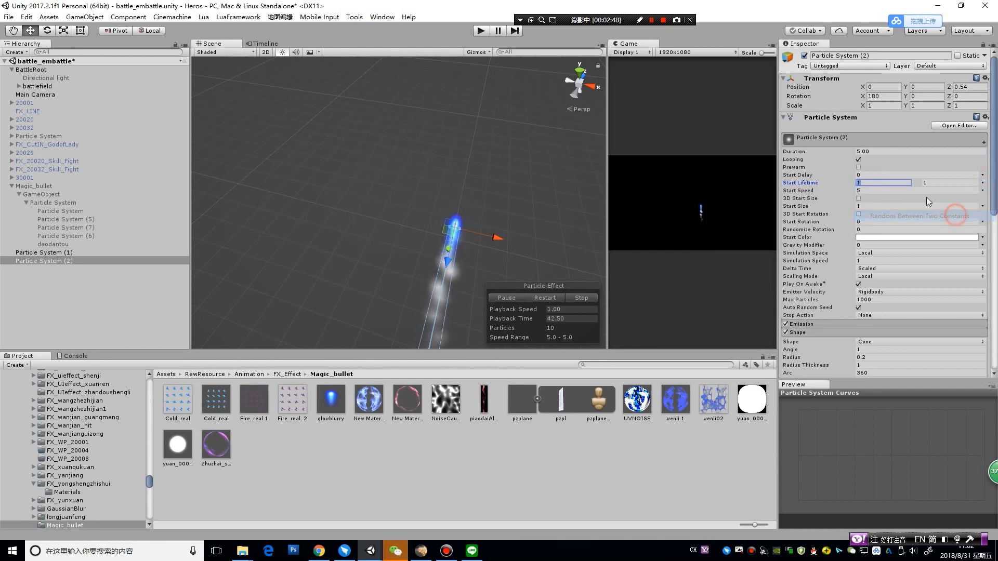
text(0.7)
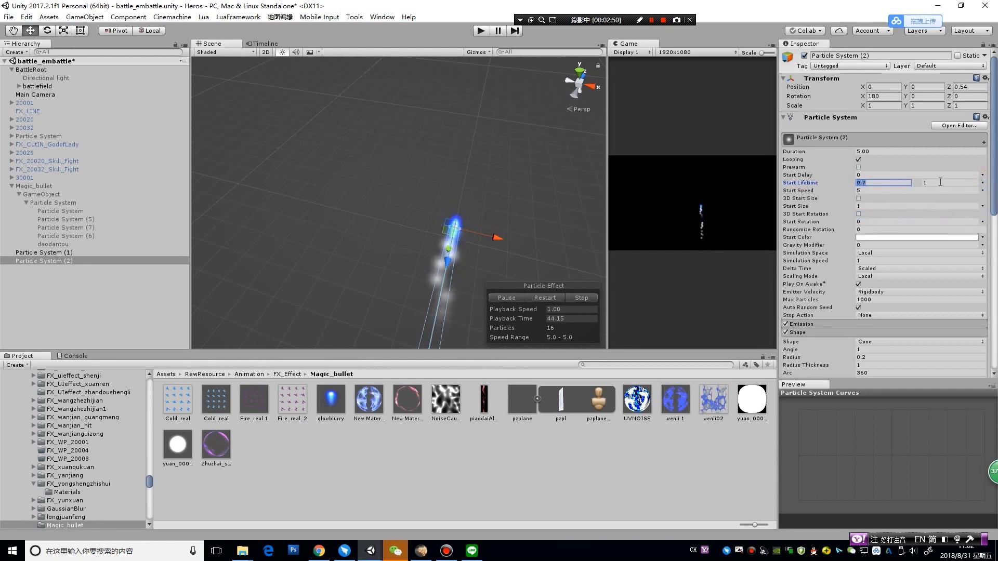
click(940, 182)
text(0.8)
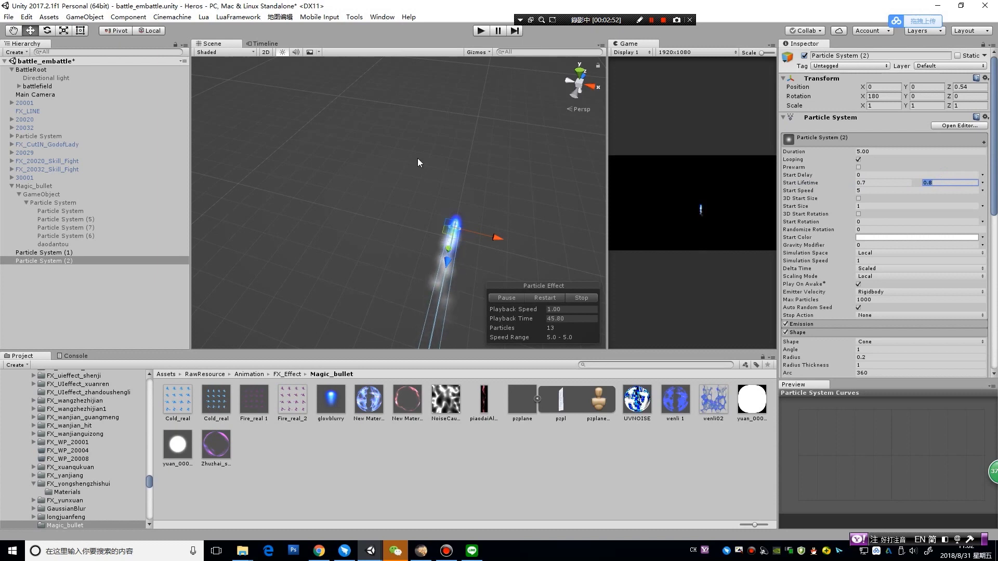
middle_drag(418, 162, 446, 171)
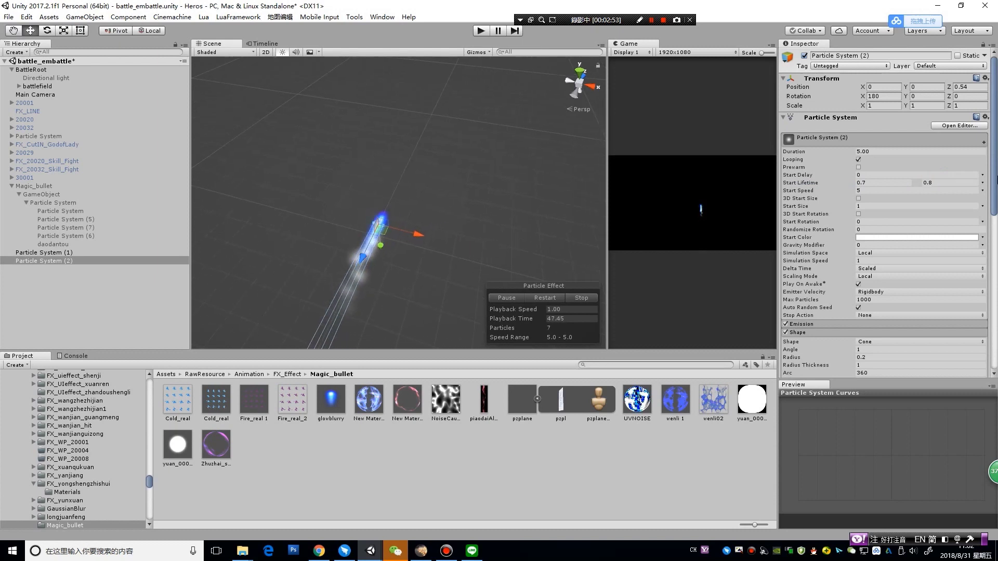
Inspect Particle System (1)'s glowblurry material, then the yuan_00000 texture and its shader
click(61, 251)
scroll(926, 267, down, 5)
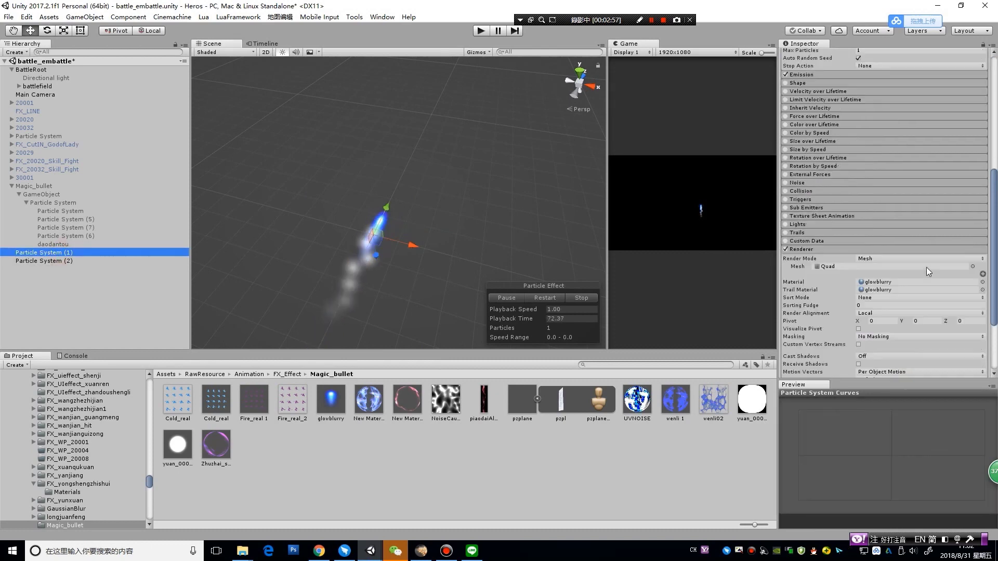
scroll(926, 268, down, 5)
click(877, 220)
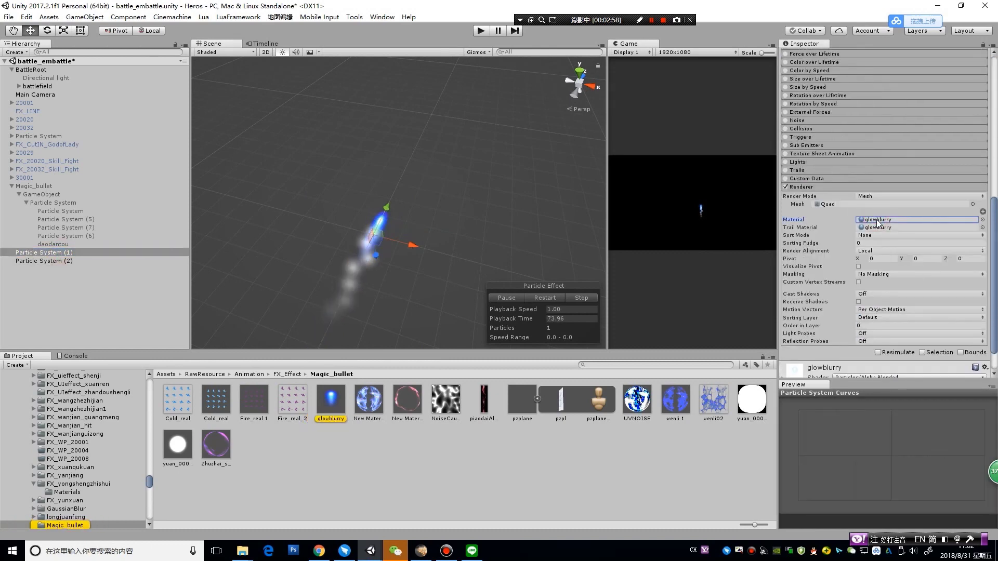
click(746, 398)
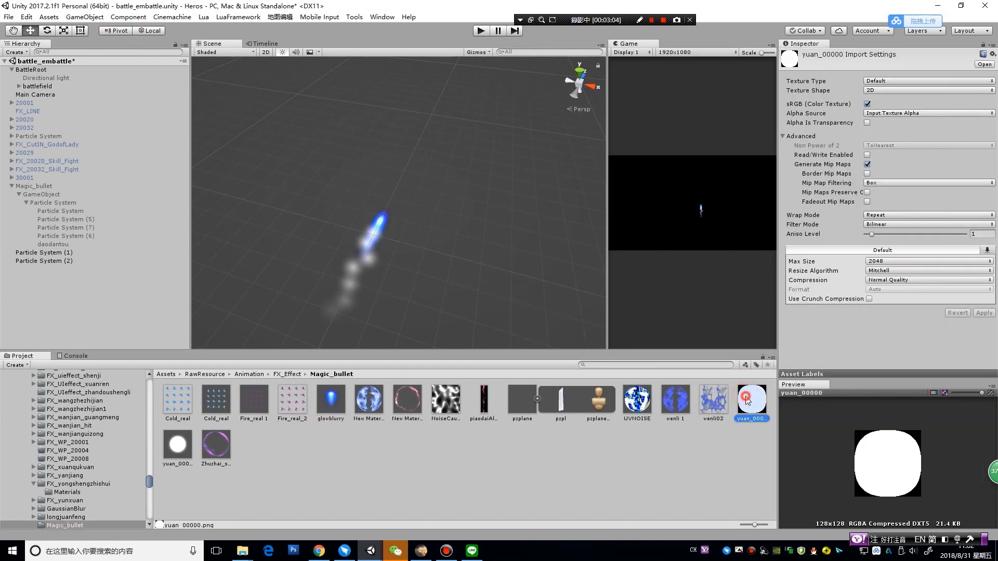
click(180, 448)
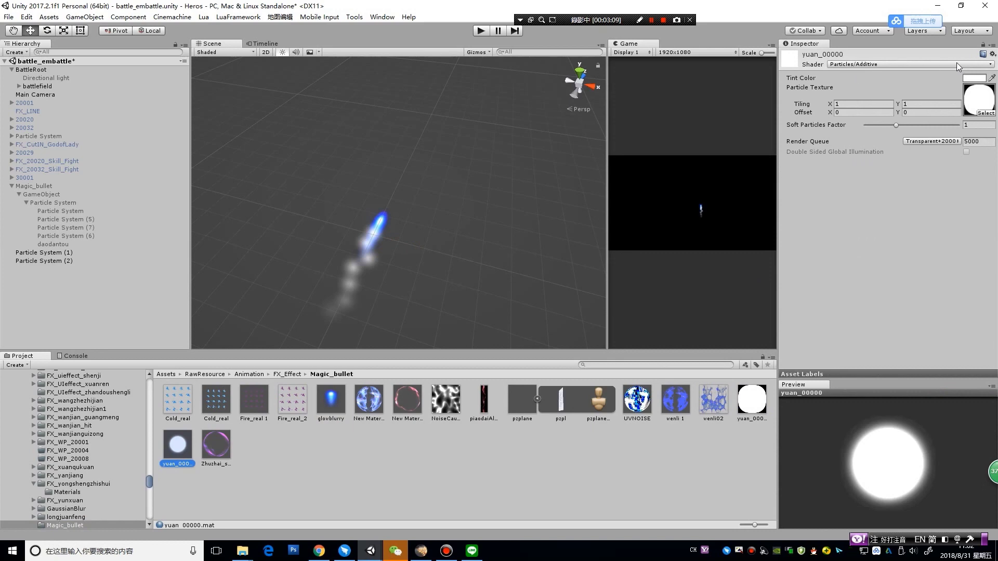
Drag the yuan_00000 material into Particle System (2)'s Renderer Material slot
click(79, 261)
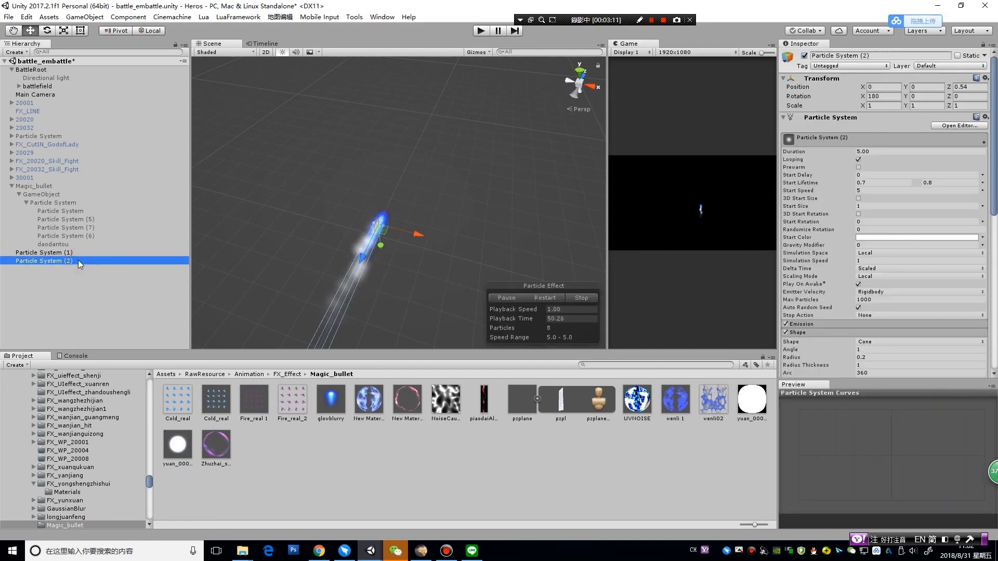
scroll(962, 275, down, 10)
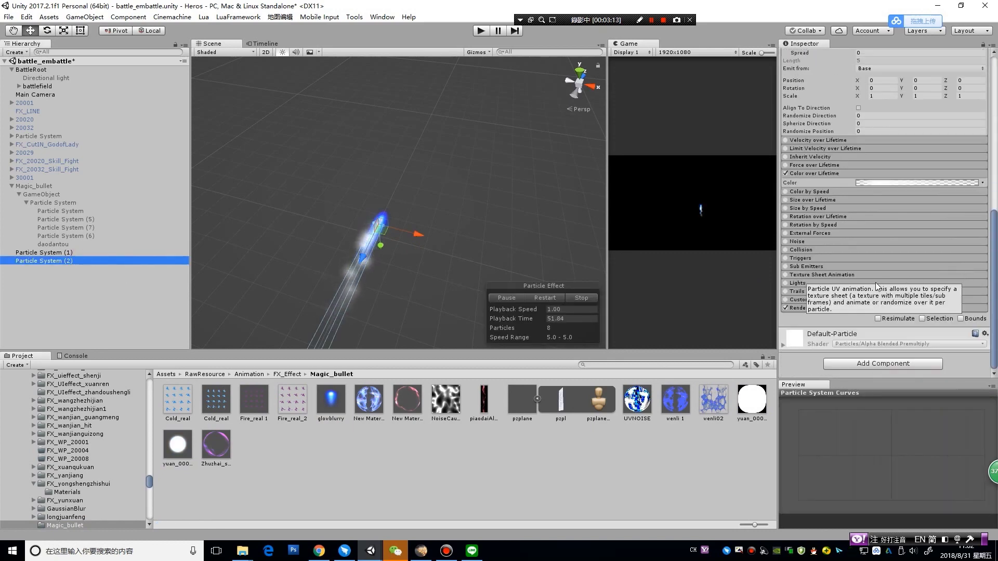
click(865, 309)
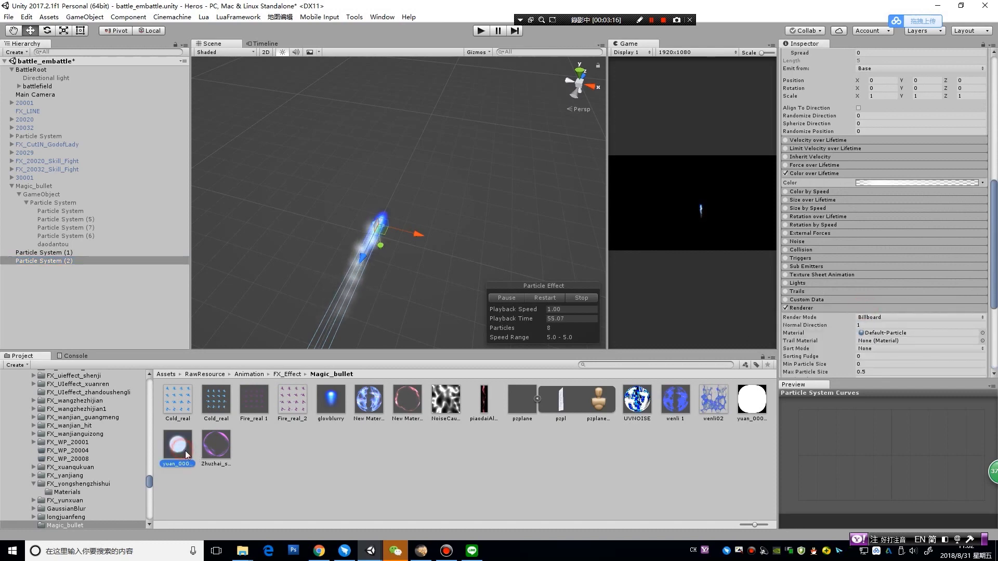
drag(927, 336, 925, 332)
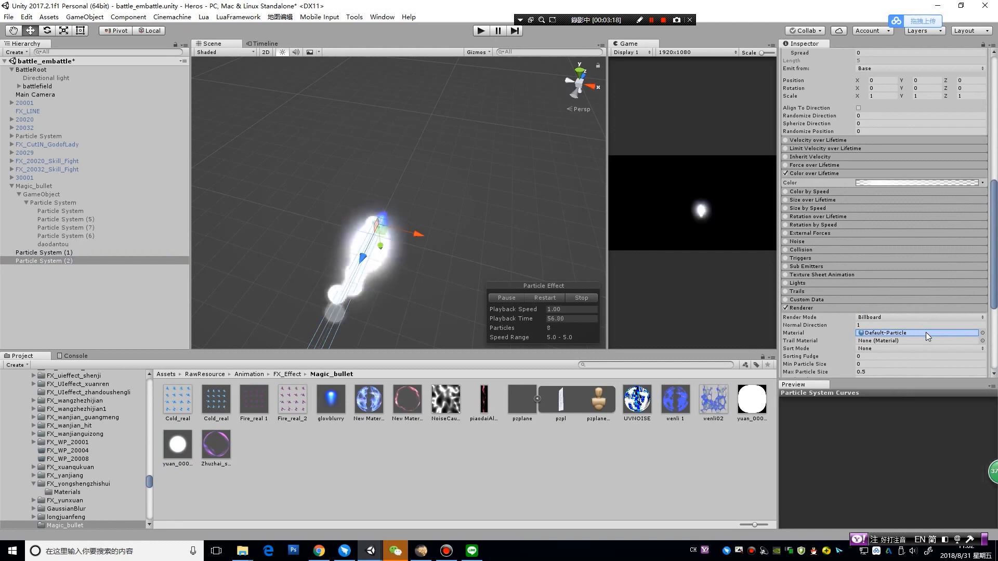
scroll(994, 221, up, 5)
scroll(962, 188, up, 5)
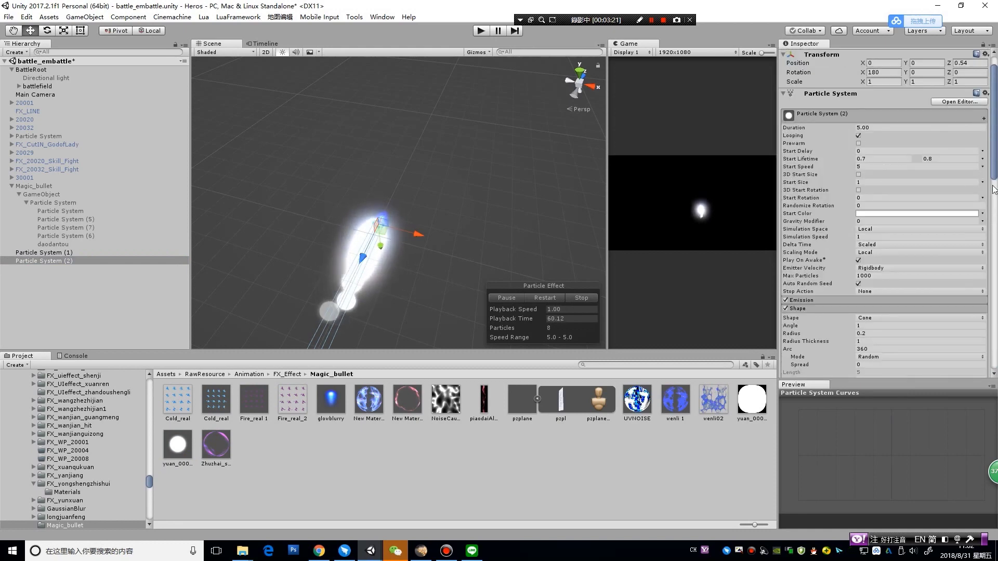
Make Start Speed random between two constants, with 2 as the lower value
click(982, 167)
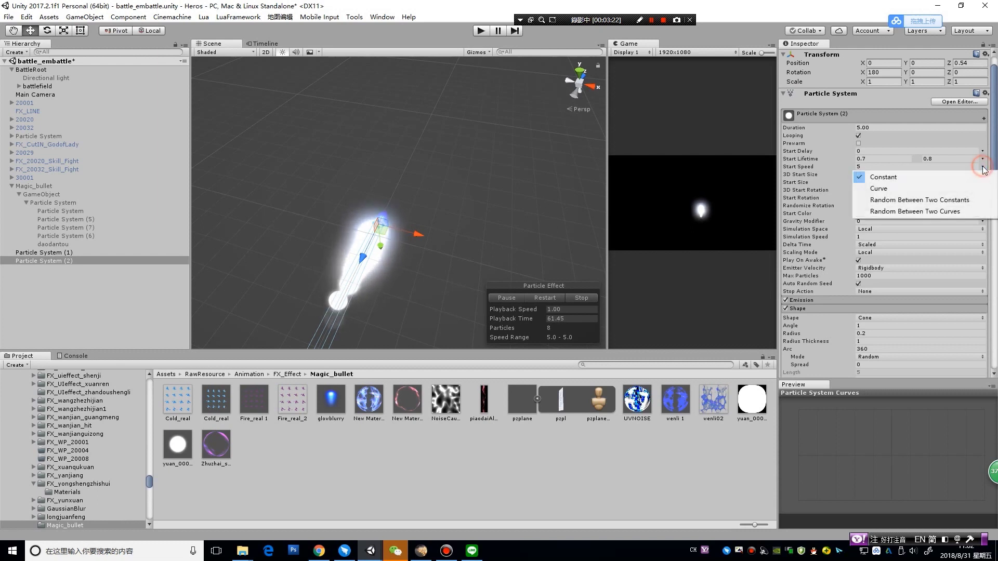
click(919, 200)
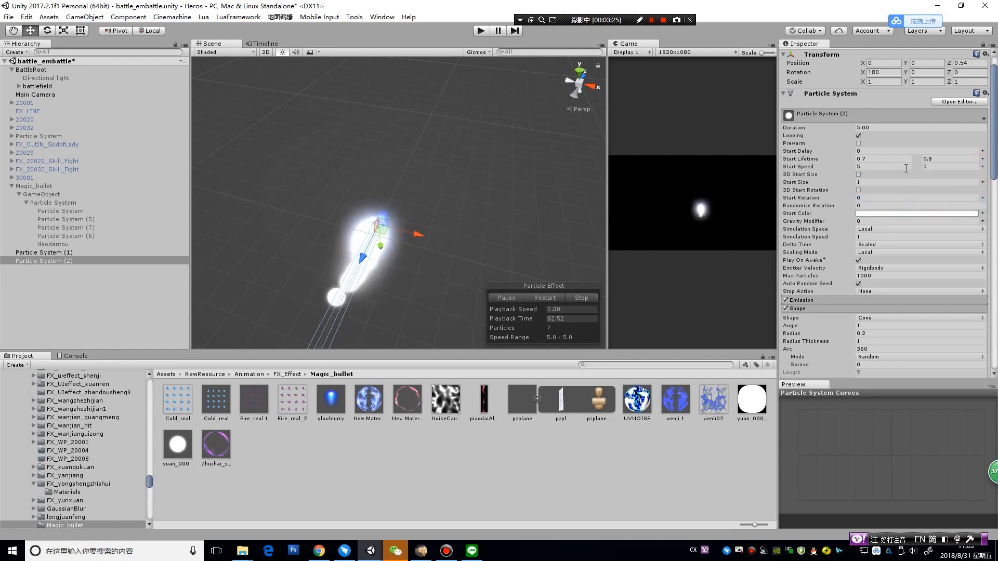
click(906, 166)
text(2)
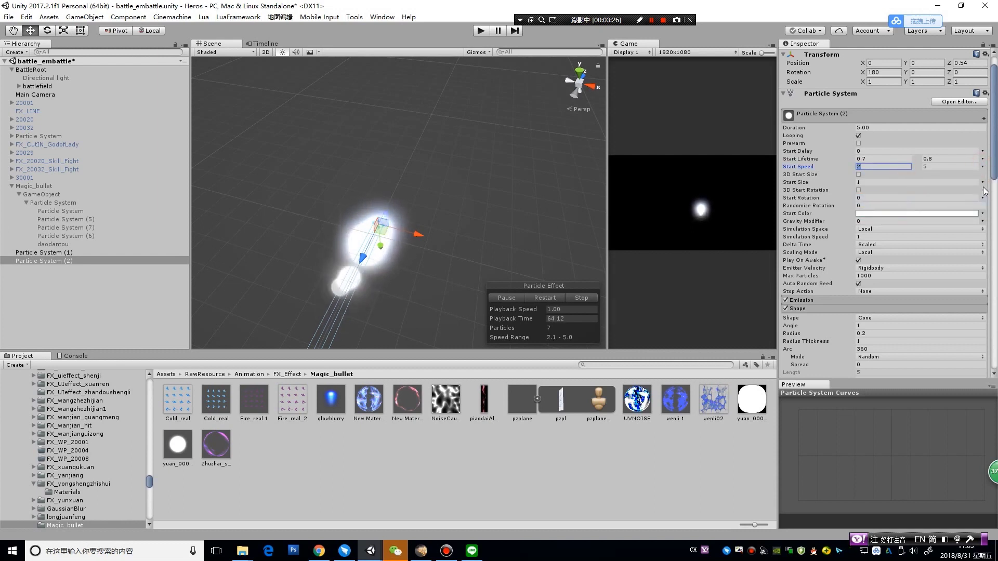
click(981, 190)
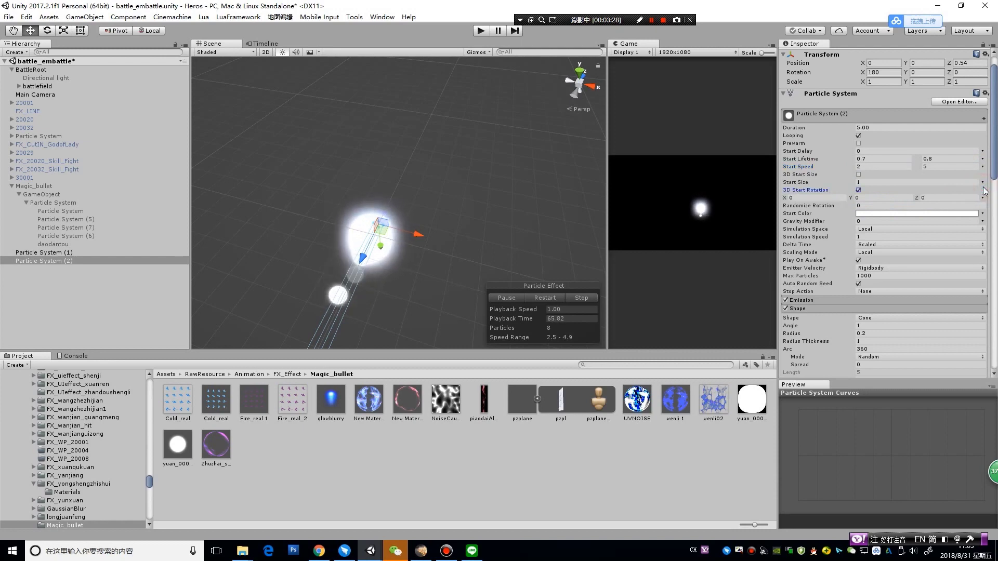
click(858, 190)
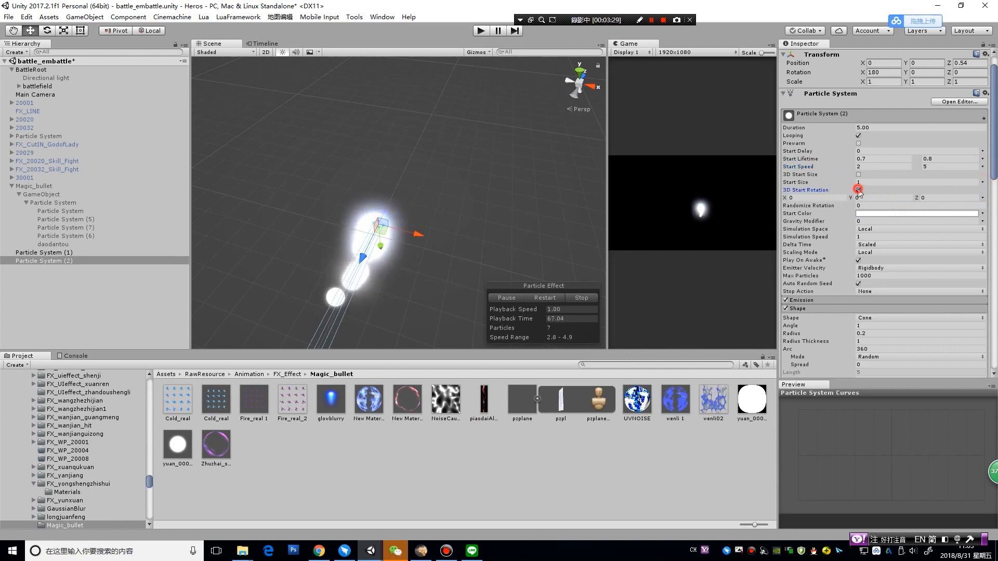
Set Start Size to random between 0.2 and 0.3
click(983, 183)
click(951, 224)
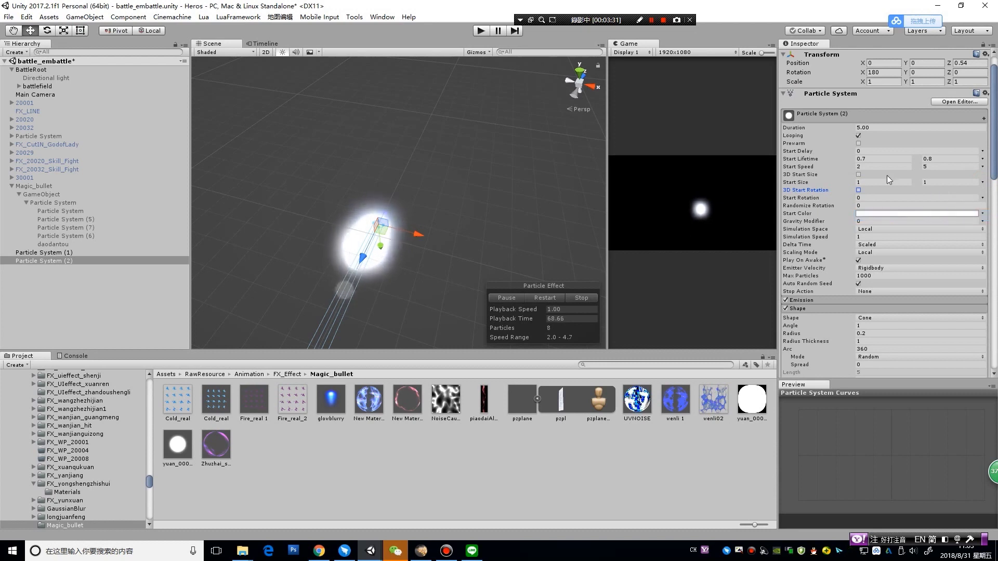
click(885, 180)
text(0.2)
click(935, 183)
text(0.3)
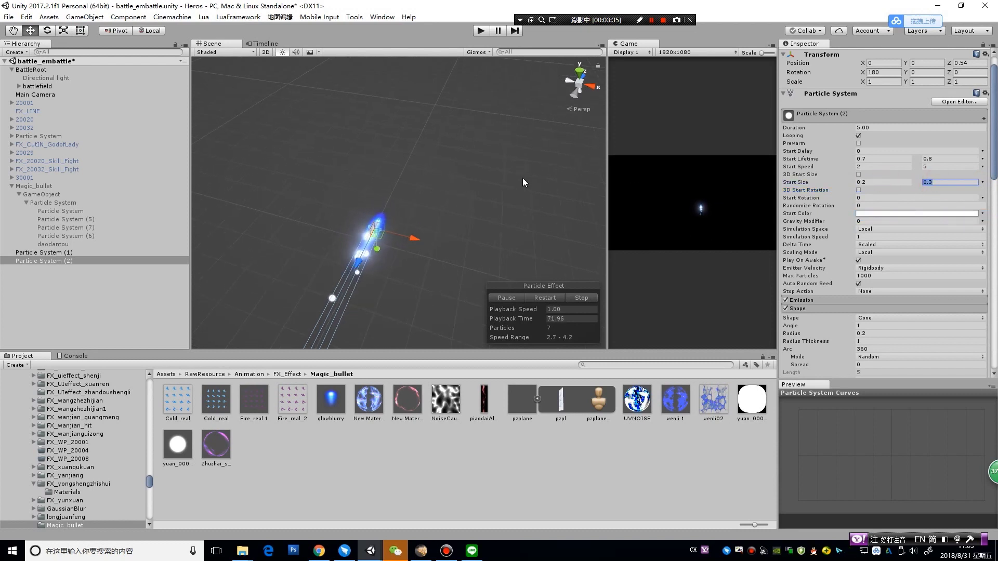
alt+drag(378, 180, 466, 206)
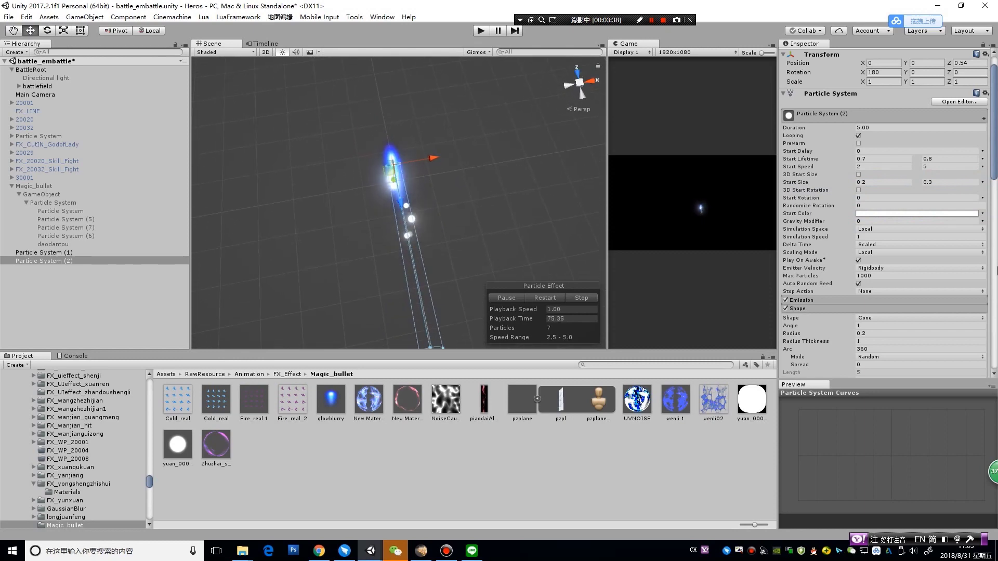
Switch Start Color to Random Between Two Colors and edit the first colour
scroll(945, 227, down, 3)
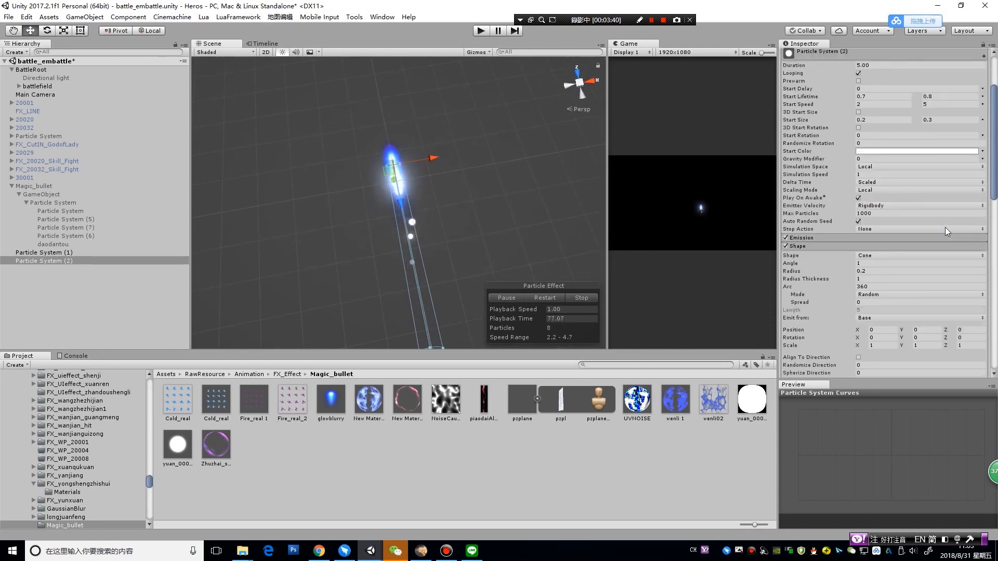
click(905, 238)
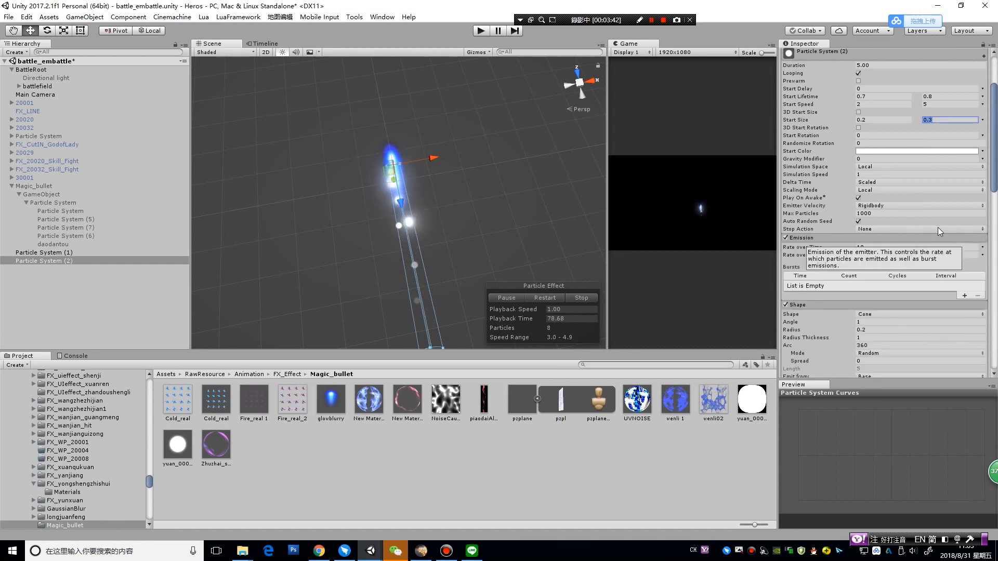
click(982, 156)
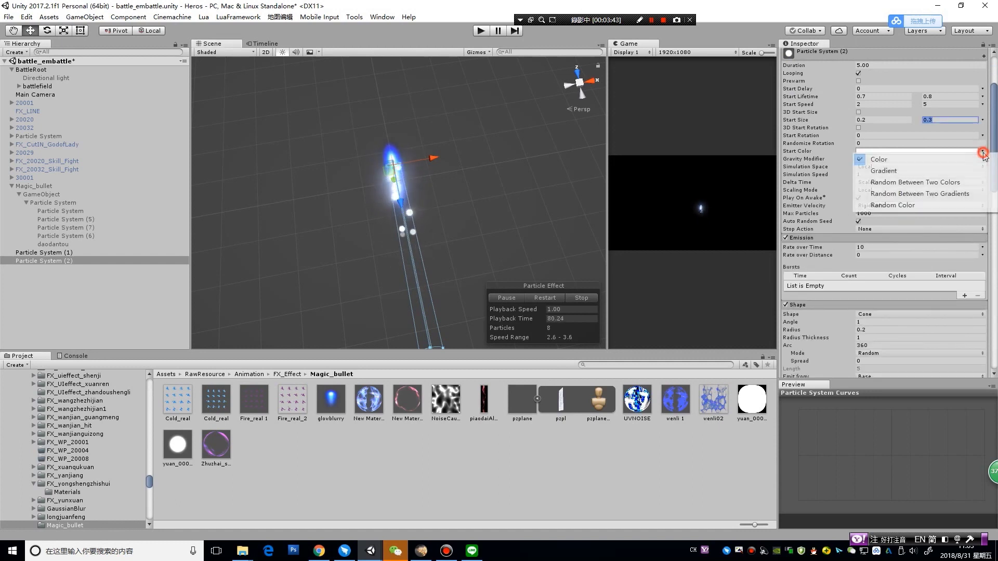
click(917, 181)
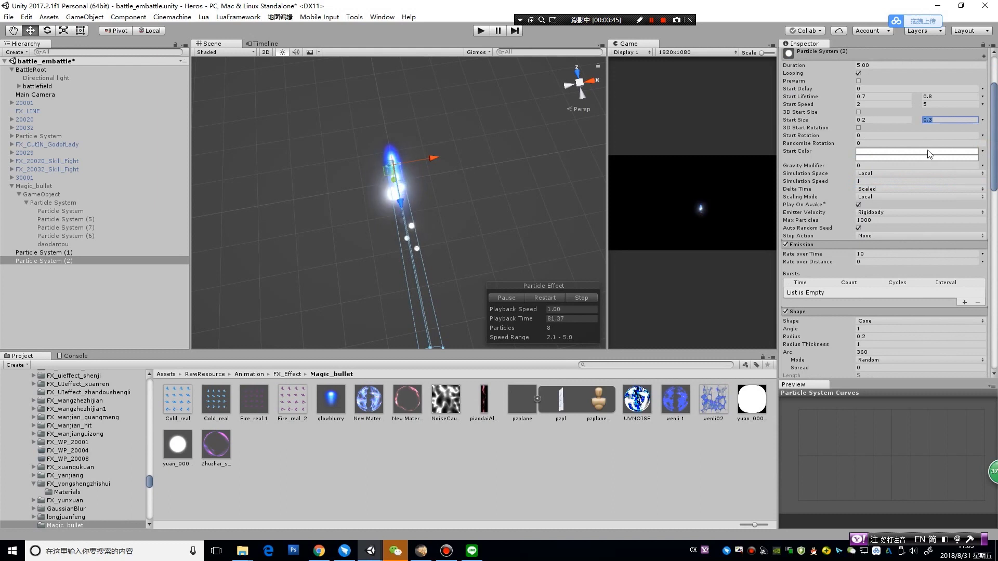
click(928, 151)
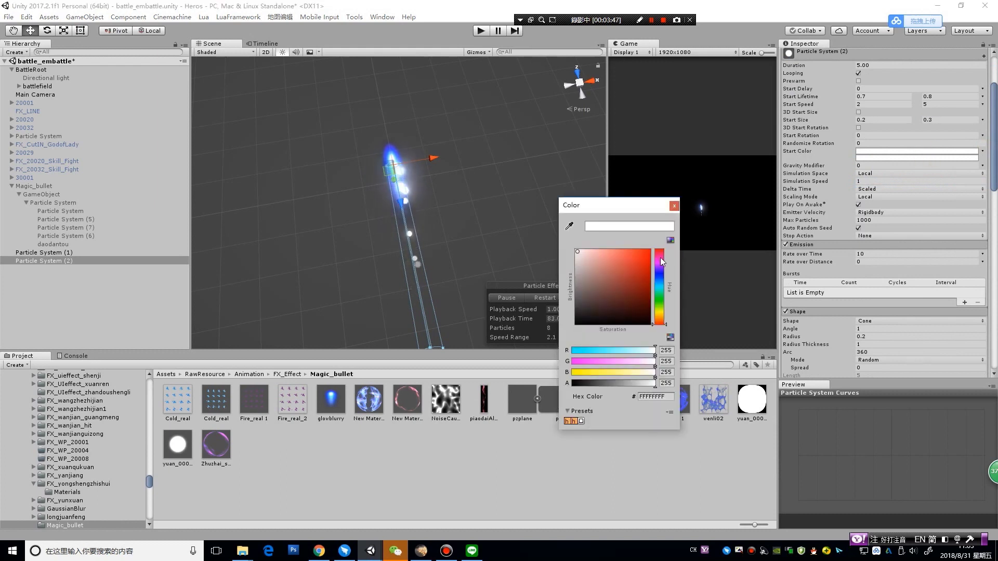
Pick 0052DB blue and C20BD6 magenta as the two start colours, deepening the blue
click(657, 279)
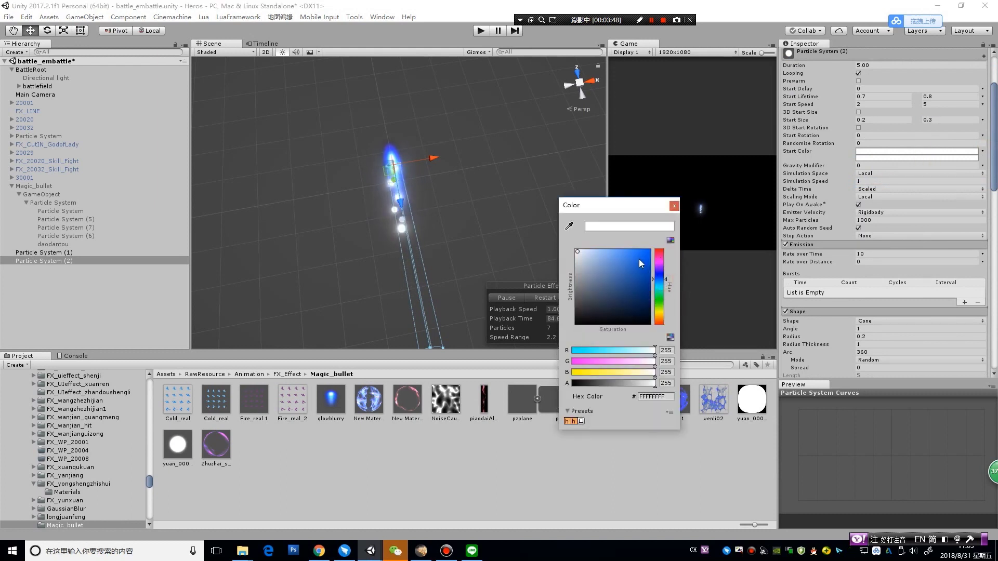
click(638, 258)
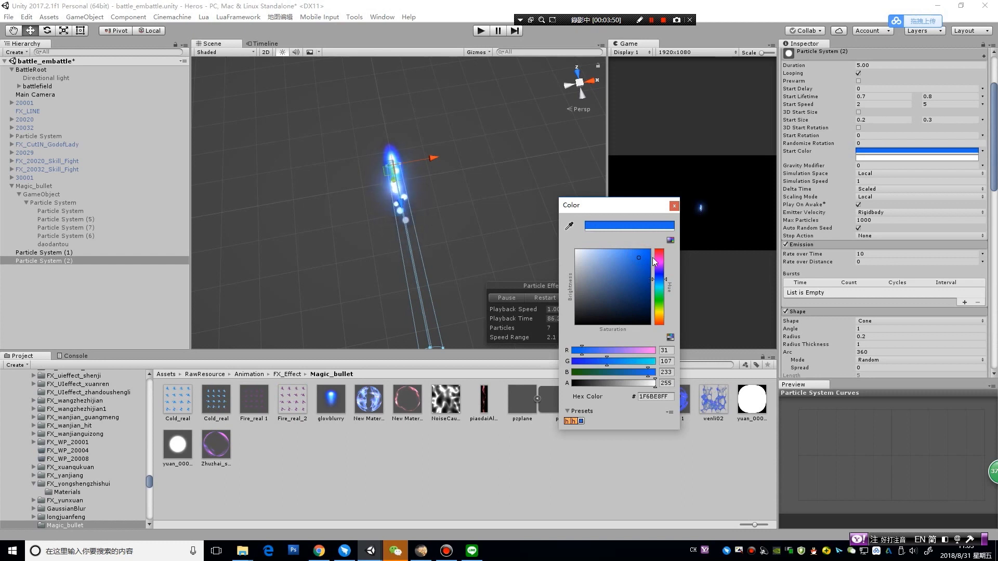
click(899, 160)
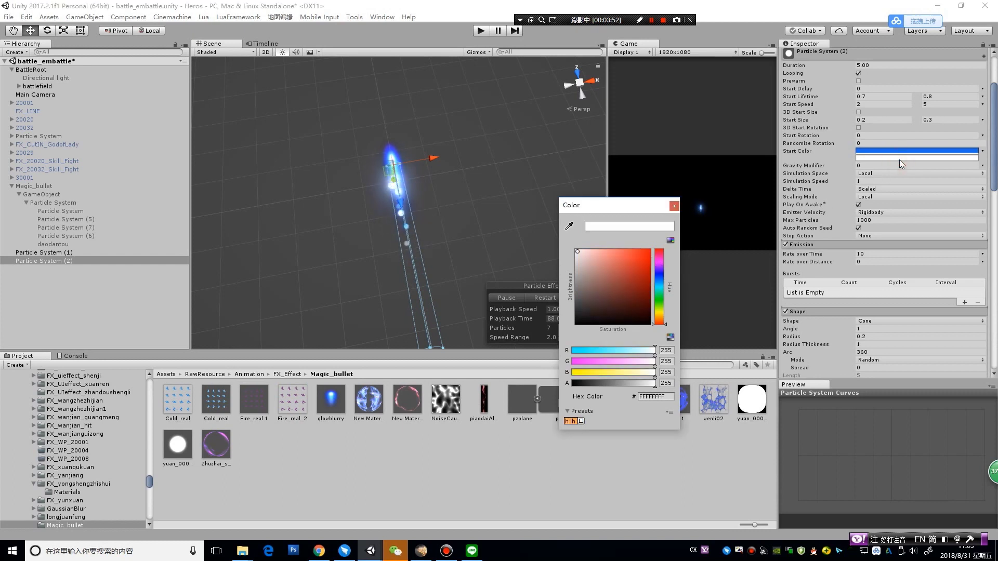
click(658, 264)
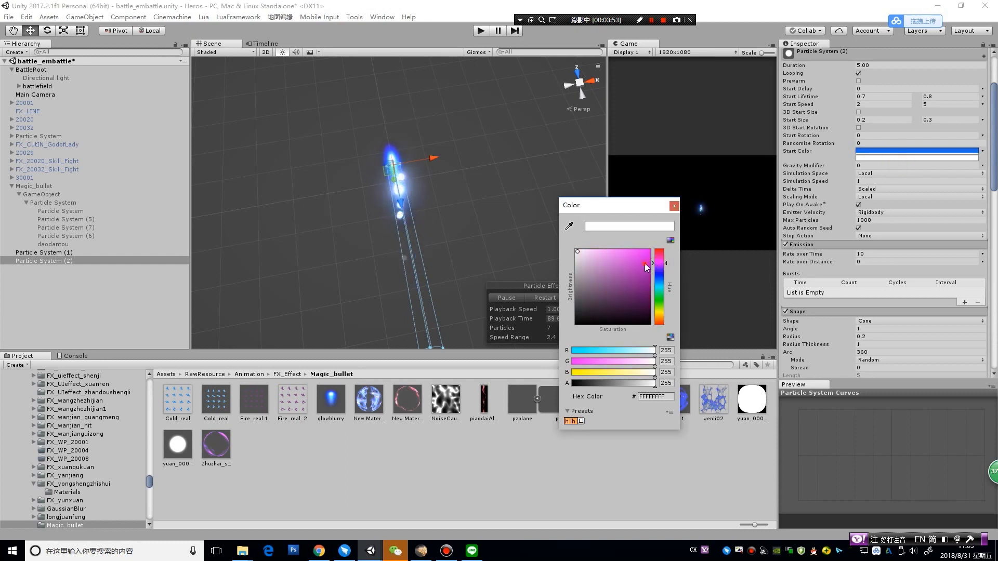
click(645, 263)
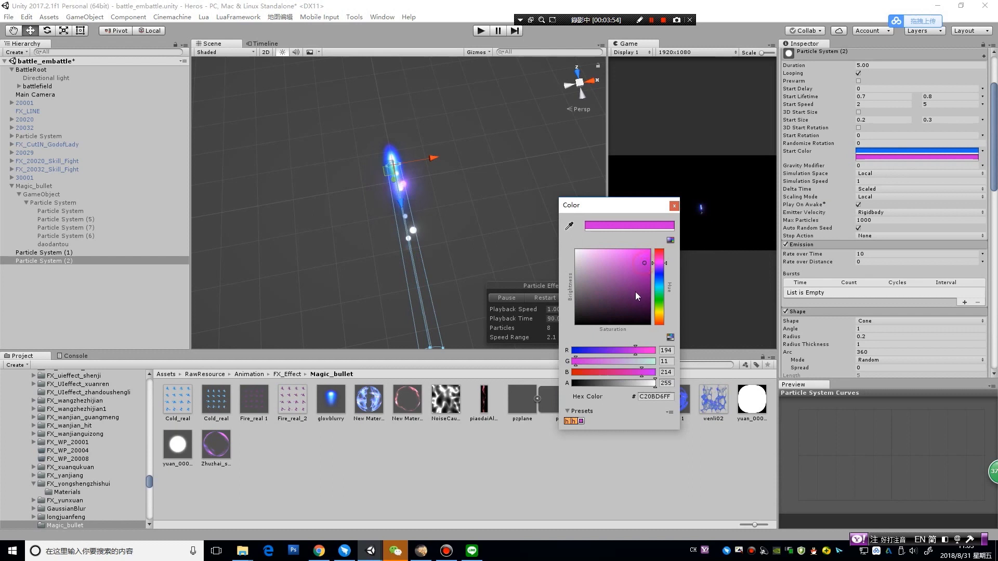
click(674, 206)
click(884, 153)
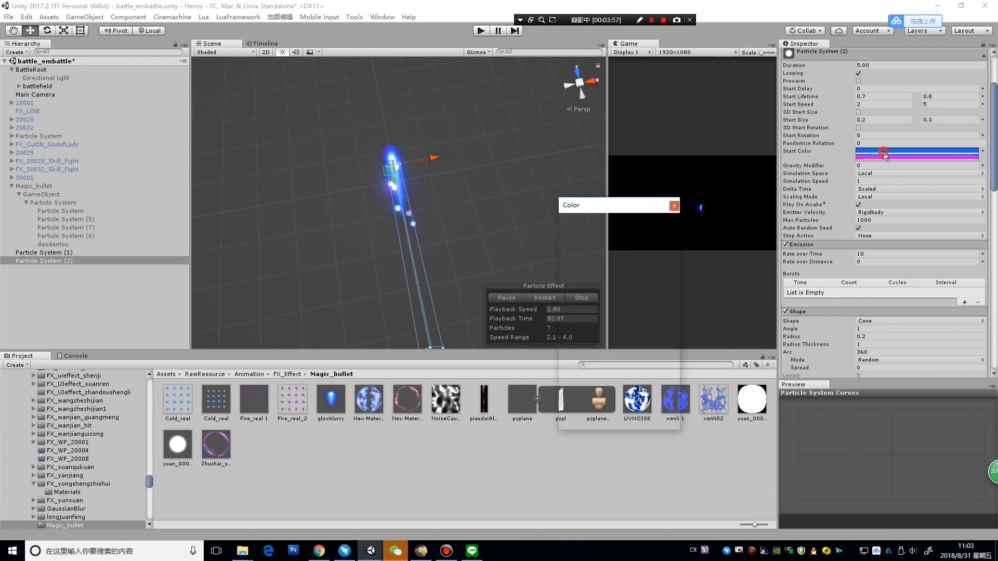
click(649, 260)
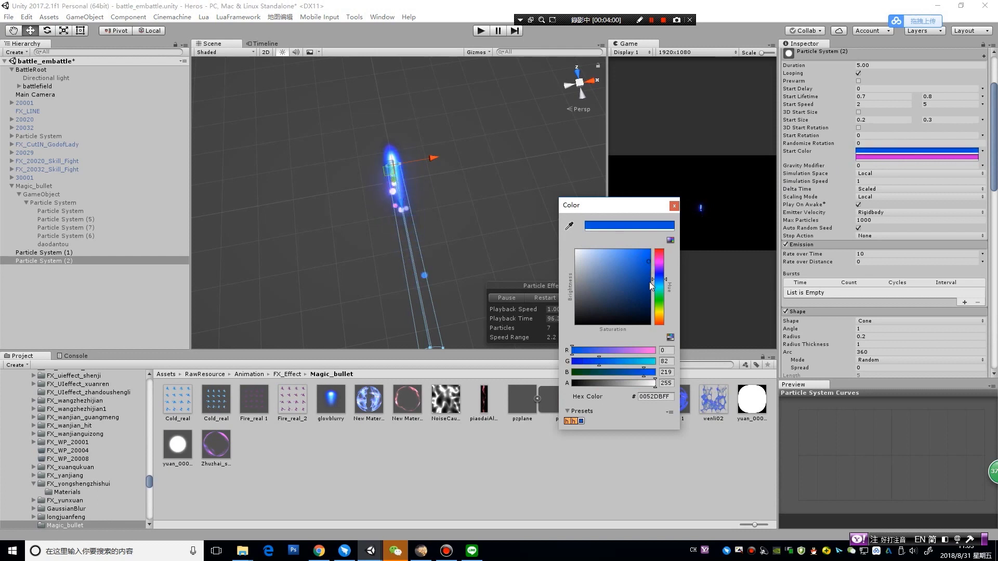
click(674, 207)
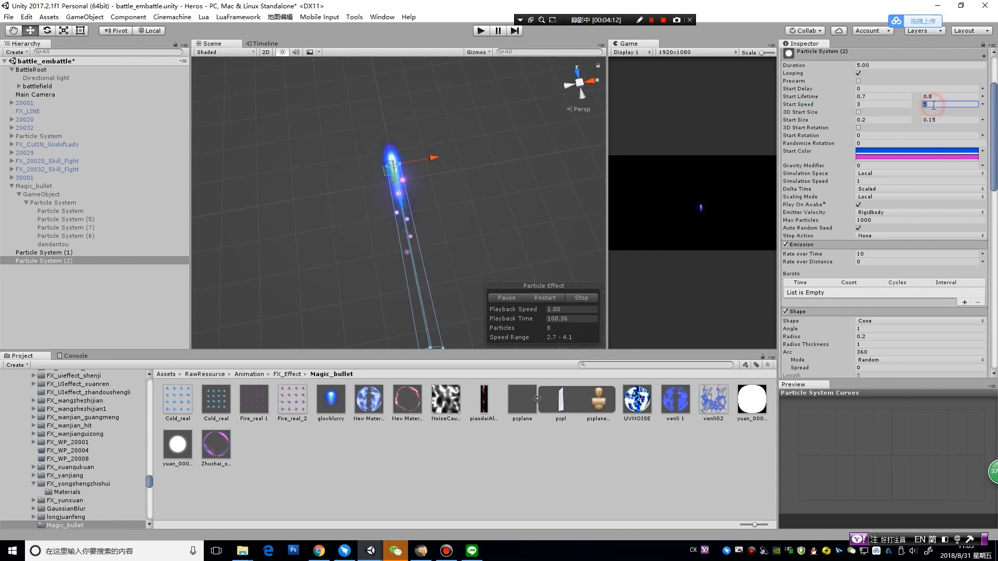
Orbit around the bullet effect, collapse the Shape module and deselect the particle system
mouse_move(324, 227)
alt+mouse_down()
mouse_move(526, 108)
mouse_move(451, 214)
mouse_move(557, 232)
alt+mouse_up()
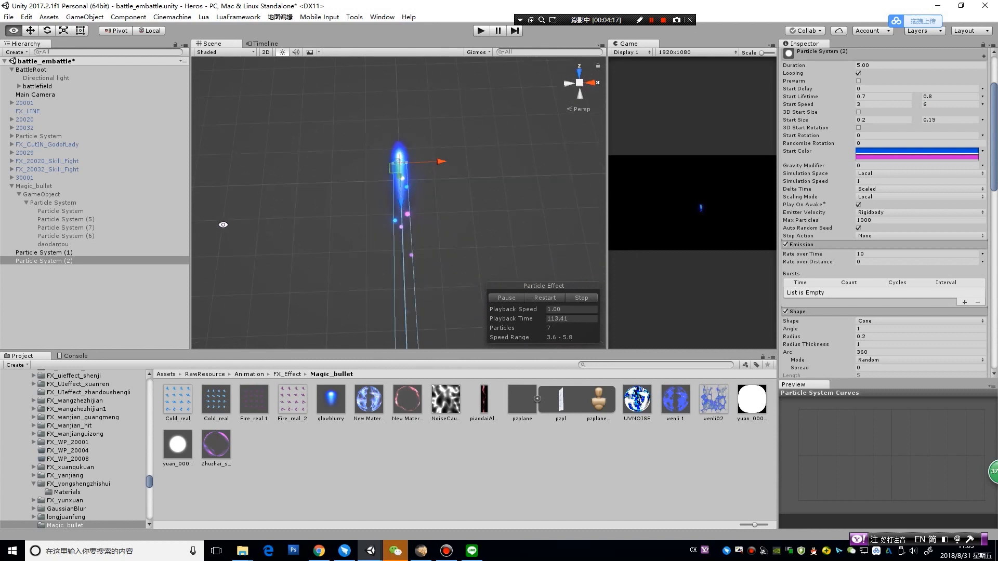
click(838, 312)
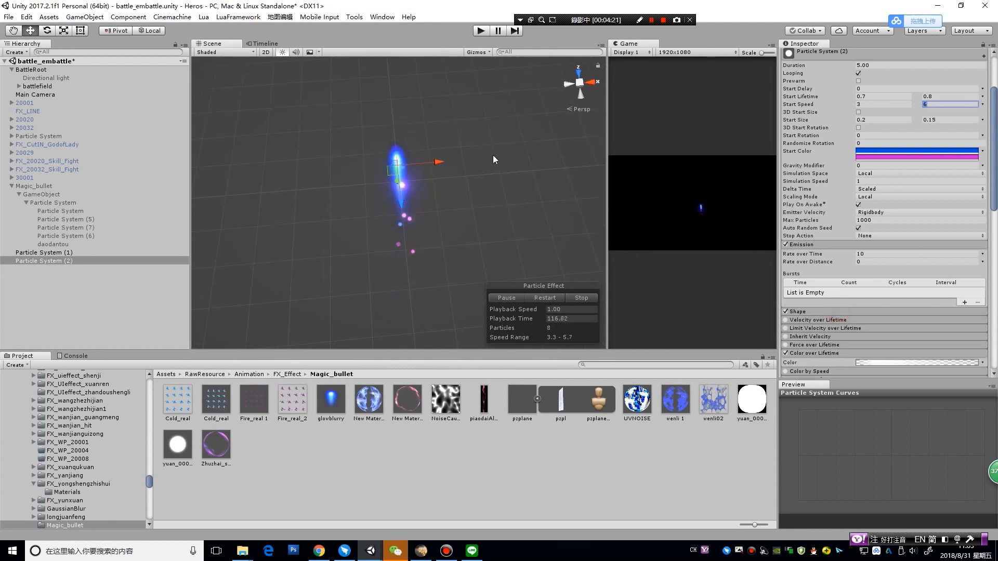
click(130, 290)
Add a new Particle System from the Hierarchy's Effects menu
right_click(120, 286)
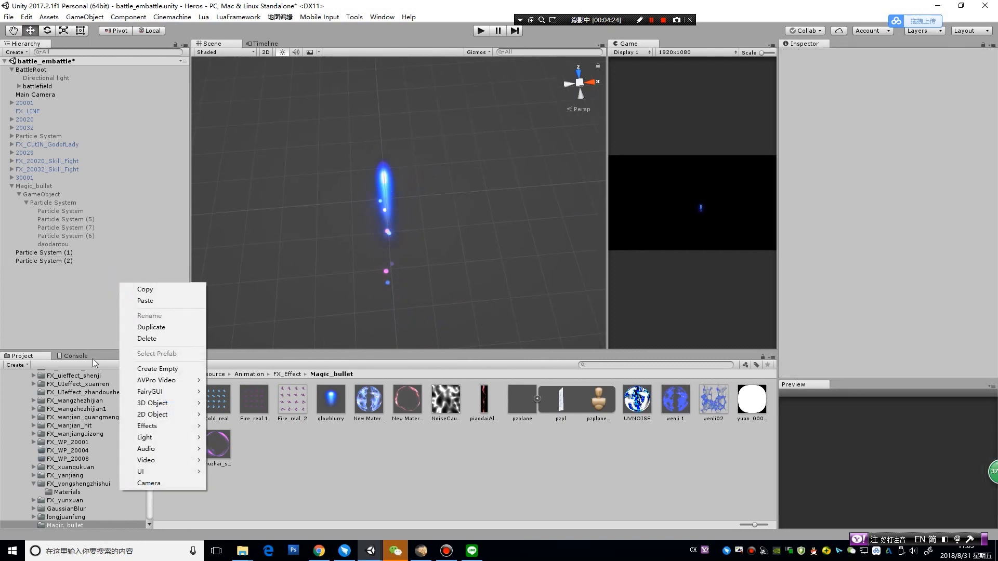
click(208, 425)
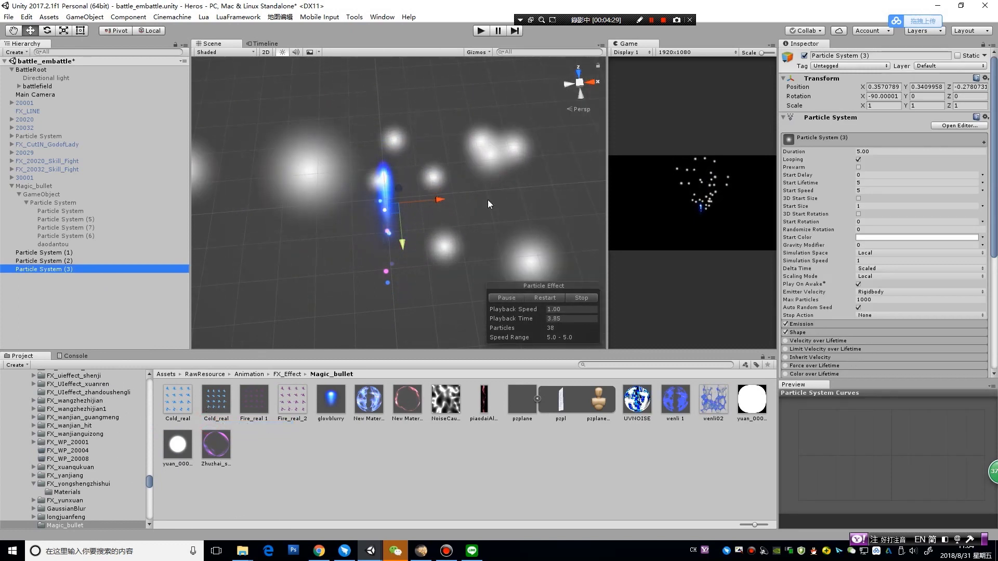
middle_drag(497, 168, 510, 216)
mouse_move(509, 216)
alt+mouse_down()
mouse_move(435, 105)
mouse_move(384, 107)
alt+mouse_up()
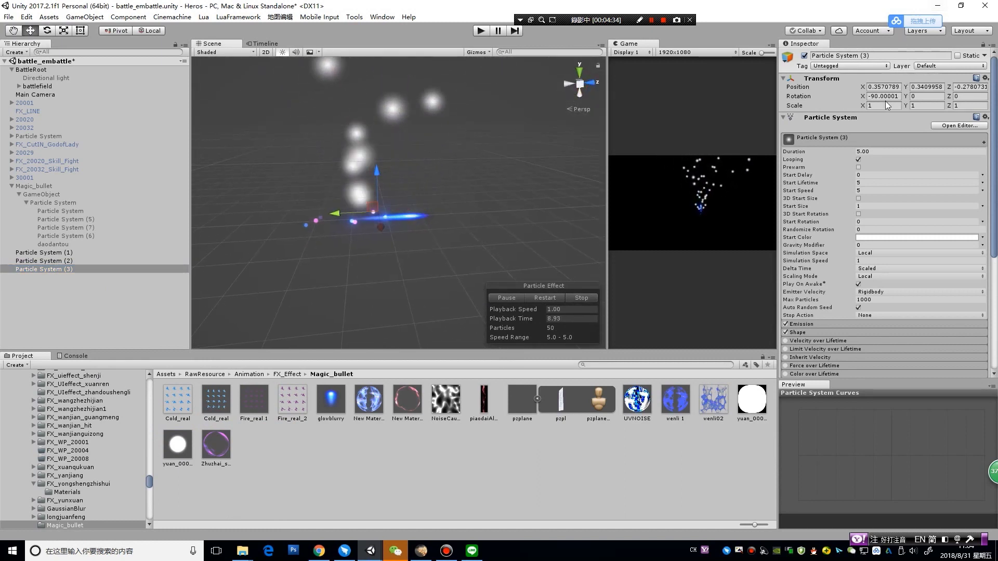
Set its position to 0,0,0, X rotation to 180 and Start Speed to 0
click(883, 87)
text(0)
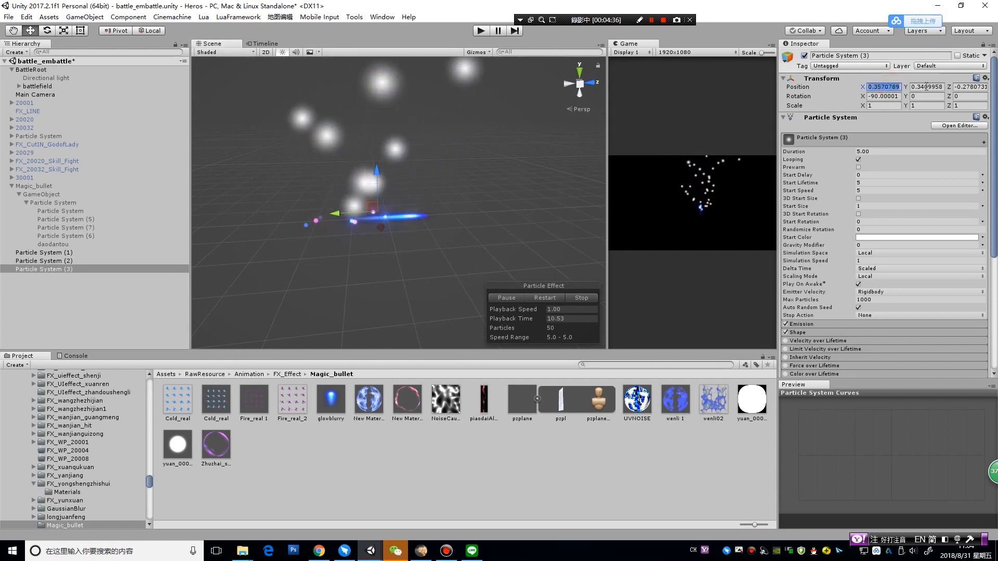
key(Tab)
text(0)
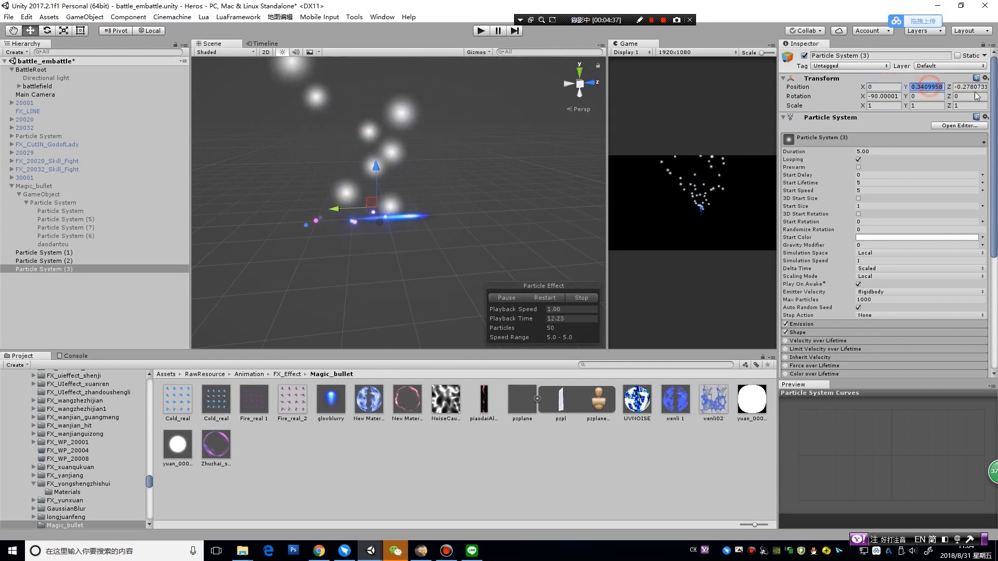
key(Tab)
text(0)
click(899, 95)
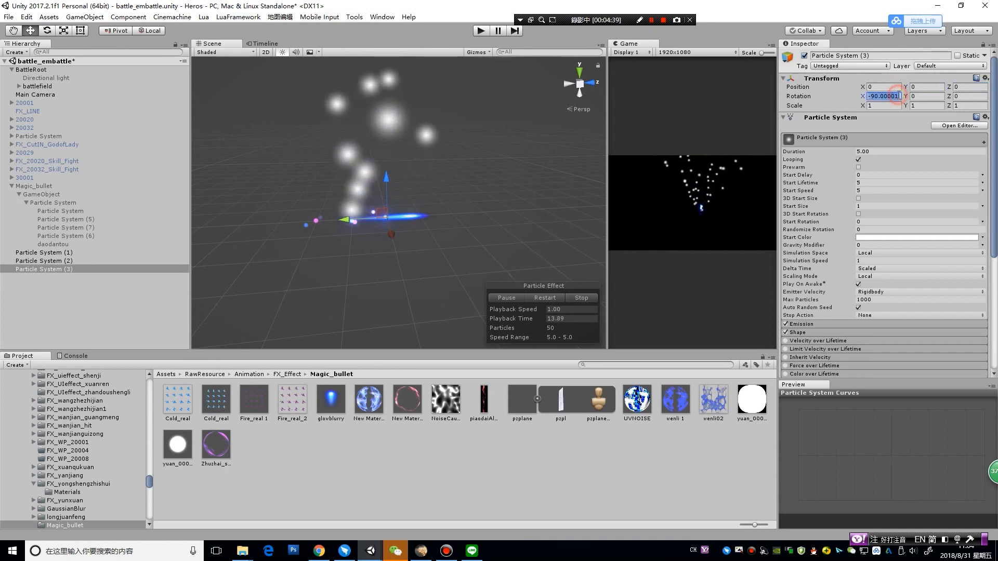
text(180)
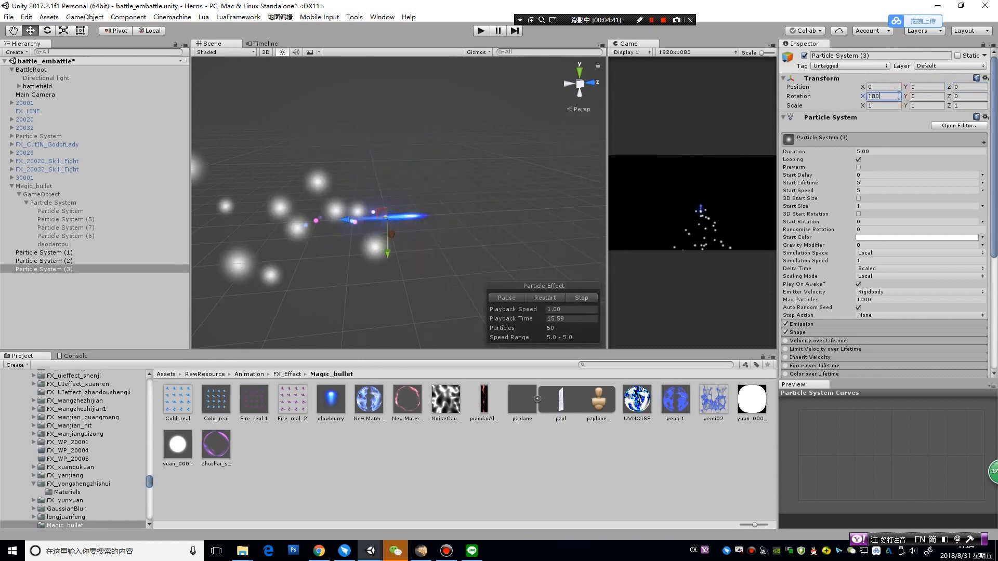
click(869, 191)
text(0)
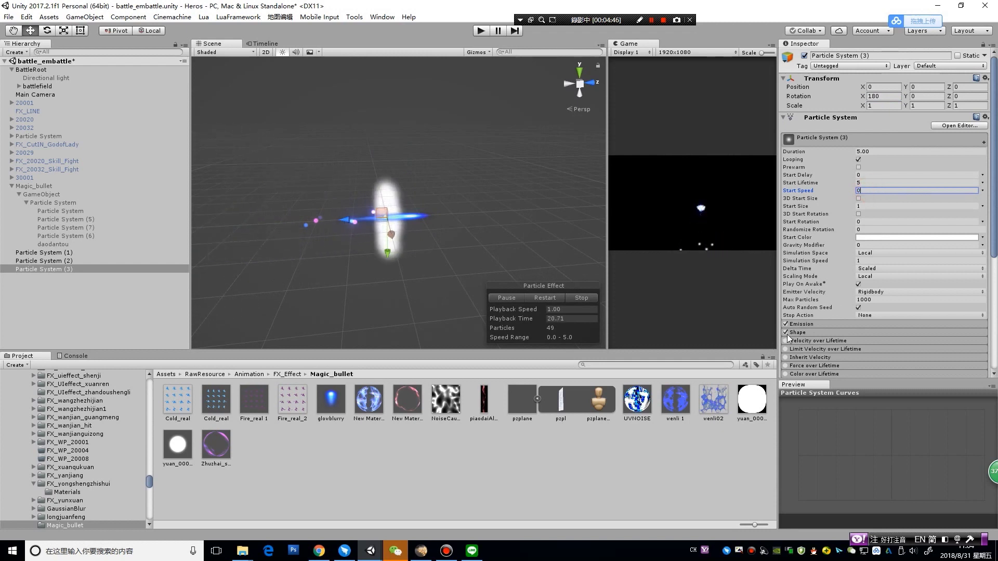
Expand the Shape module and set the cone Radius to 0.1 and Angle to 1
click(802, 332)
text(1)
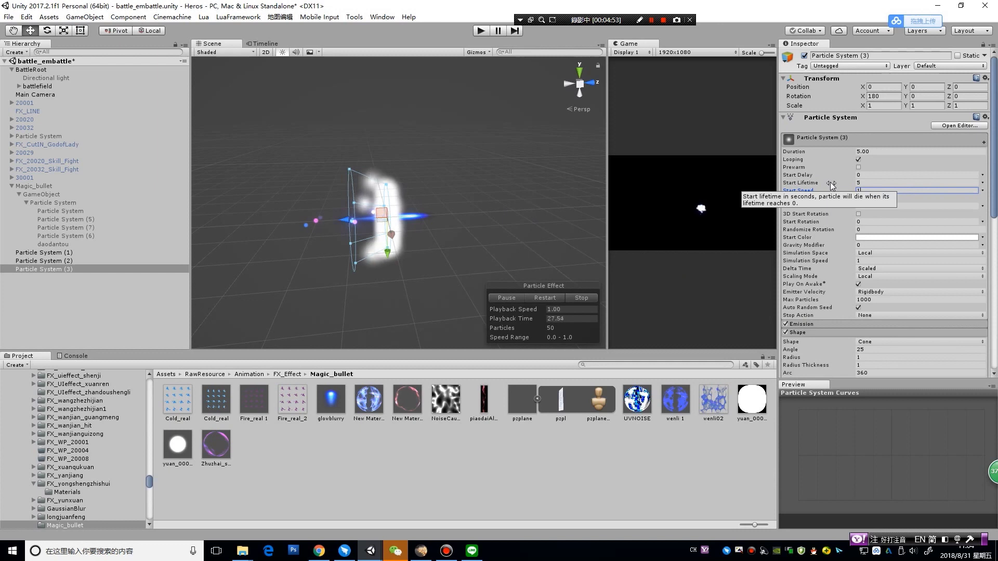
scroll(864, 299, down, 3)
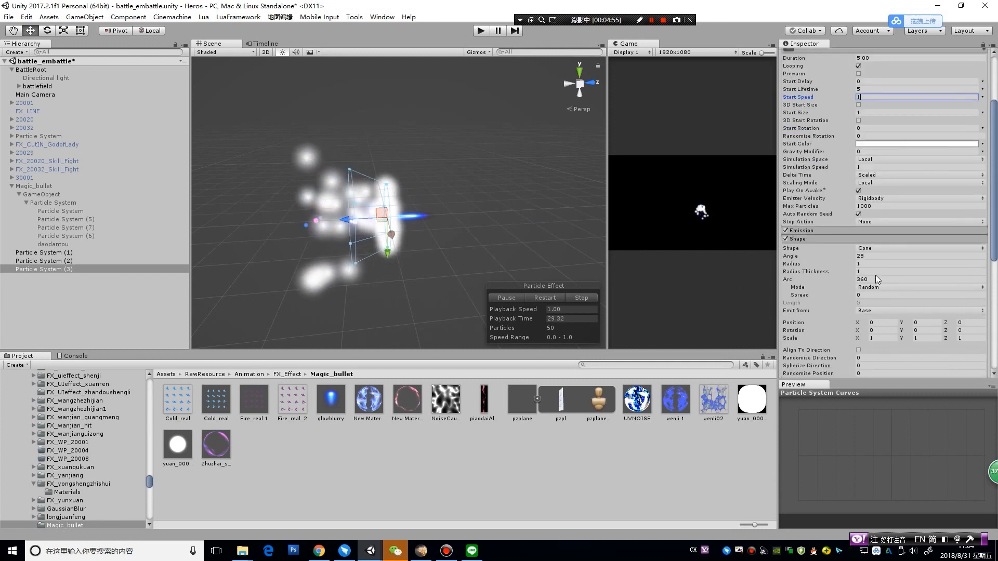
click(874, 266)
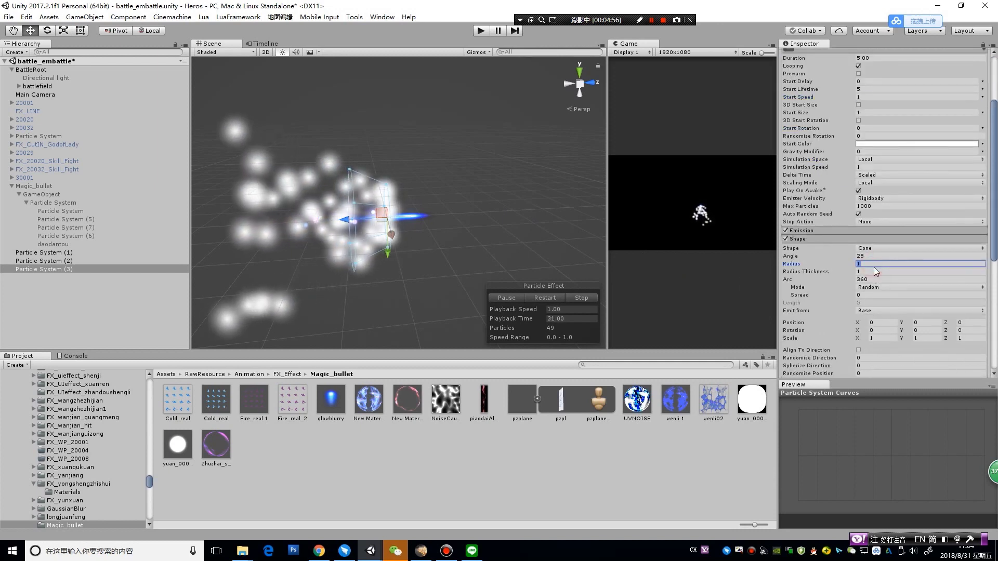
text(.5)
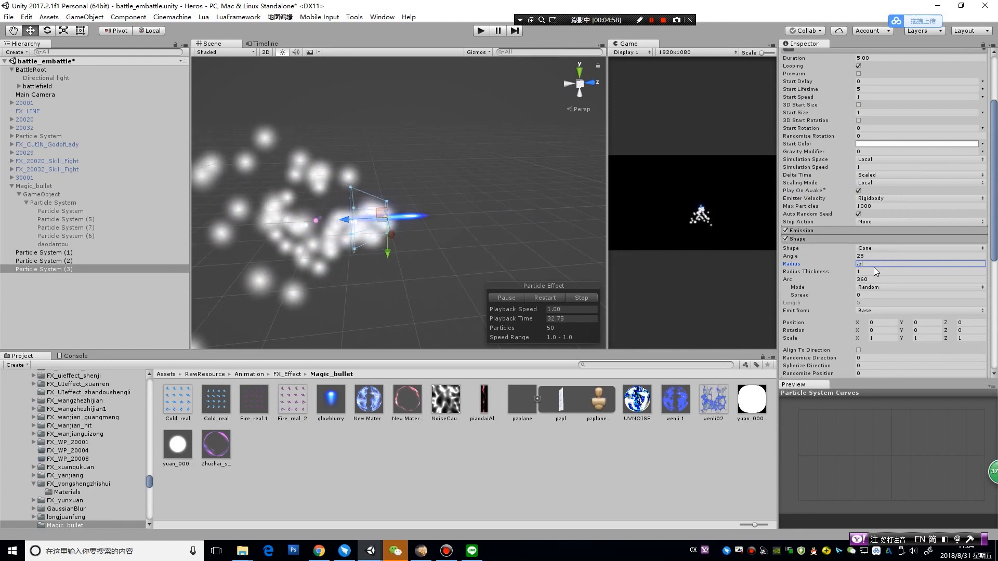
key(BackSpace)
key(BackSpace)
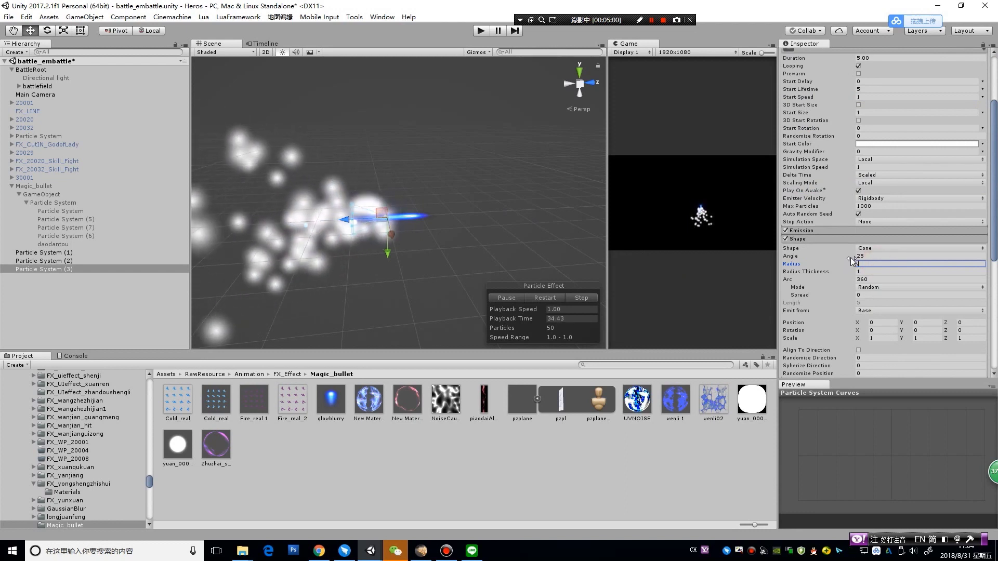
text(.1)
click(868, 256)
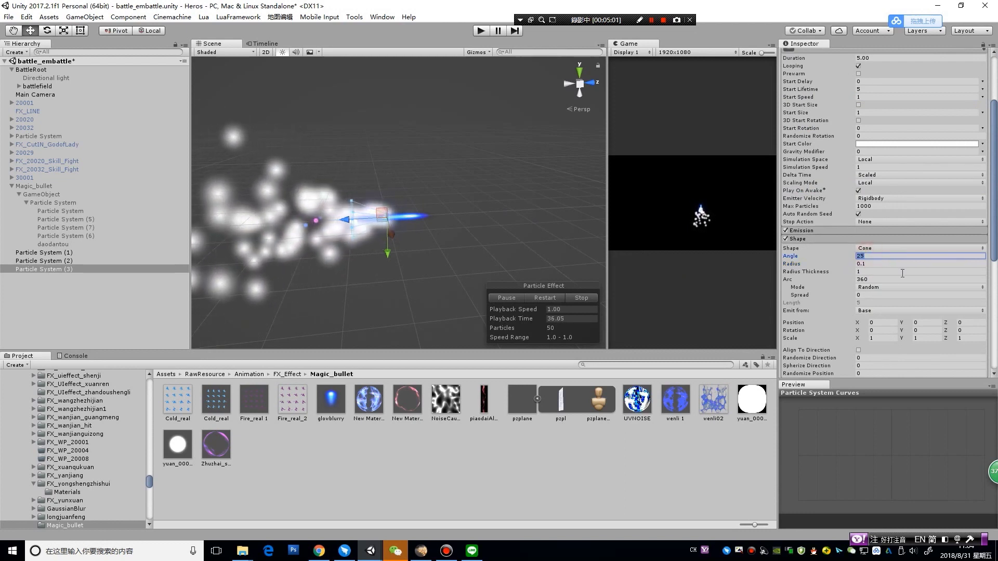
text(1)
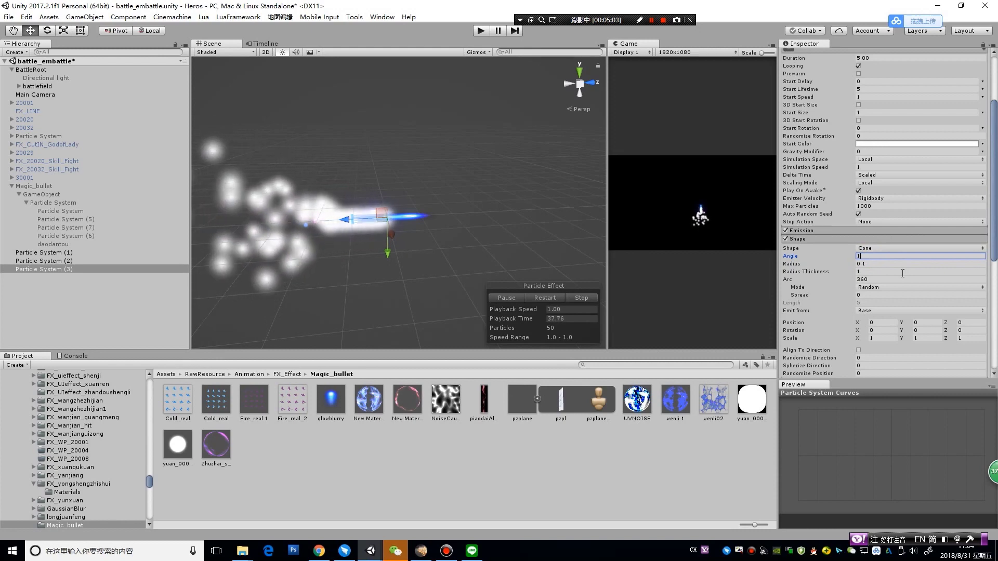
scroll(902, 274, down, 5)
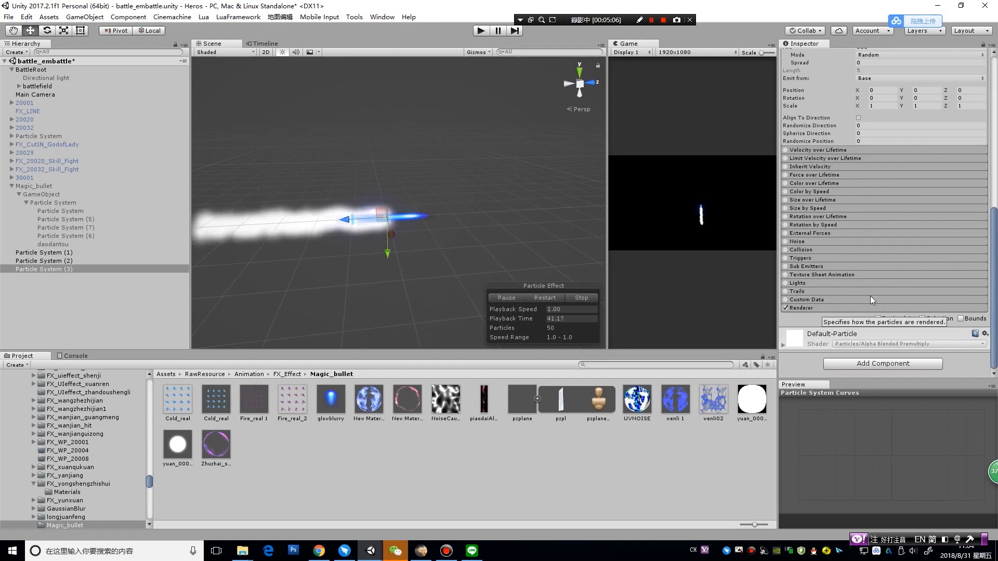
scroll(918, 220, up, 5)
scroll(917, 220, up, 2)
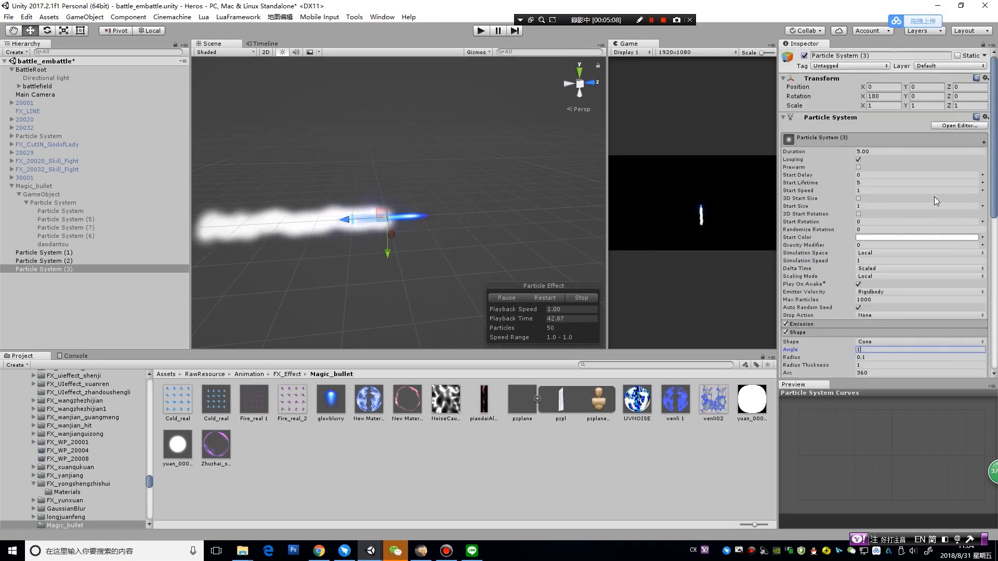
Make Start Lifetime random between two constants, entering 1 and 0.8
click(954, 182)
text(1)
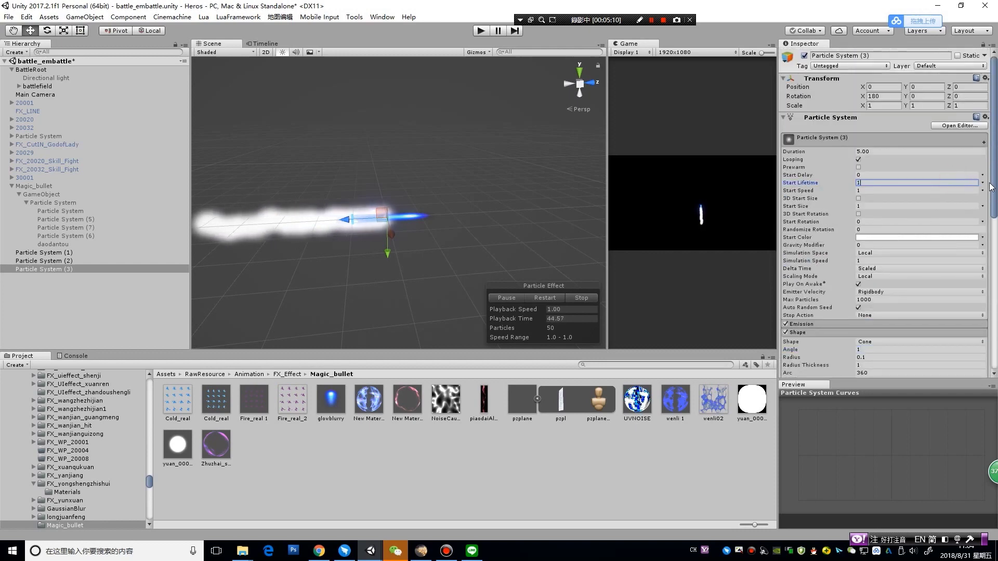
click(983, 183)
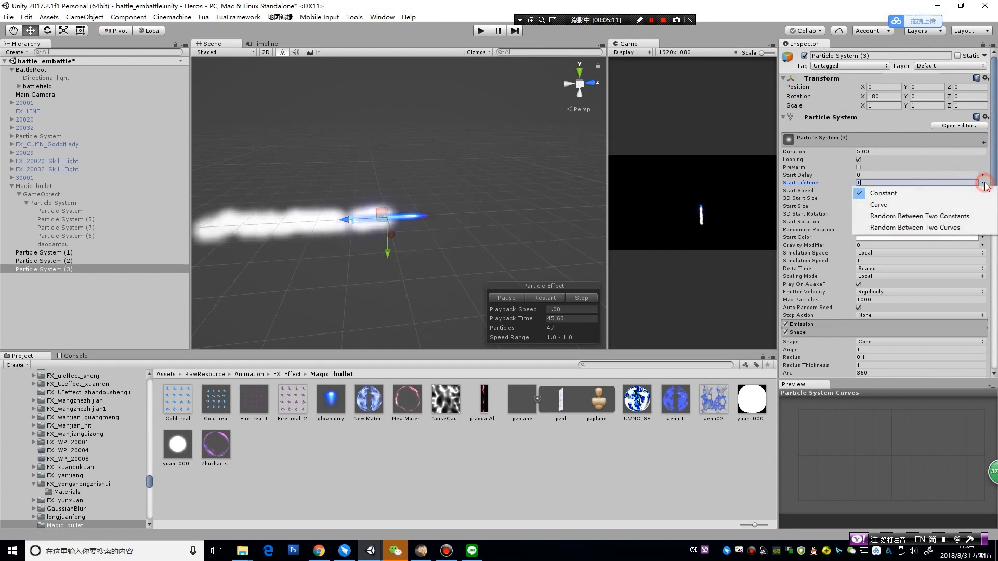
click(954, 215)
text(0.8)
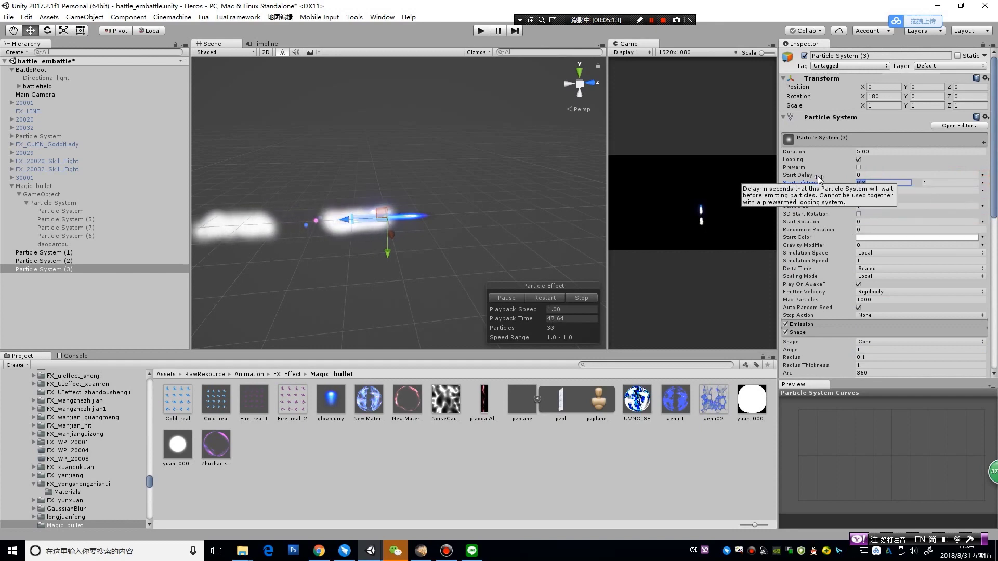
Expand the Renderer module to show Particle System (3)'s rendering settings
scroll(965, 292, down, 5)
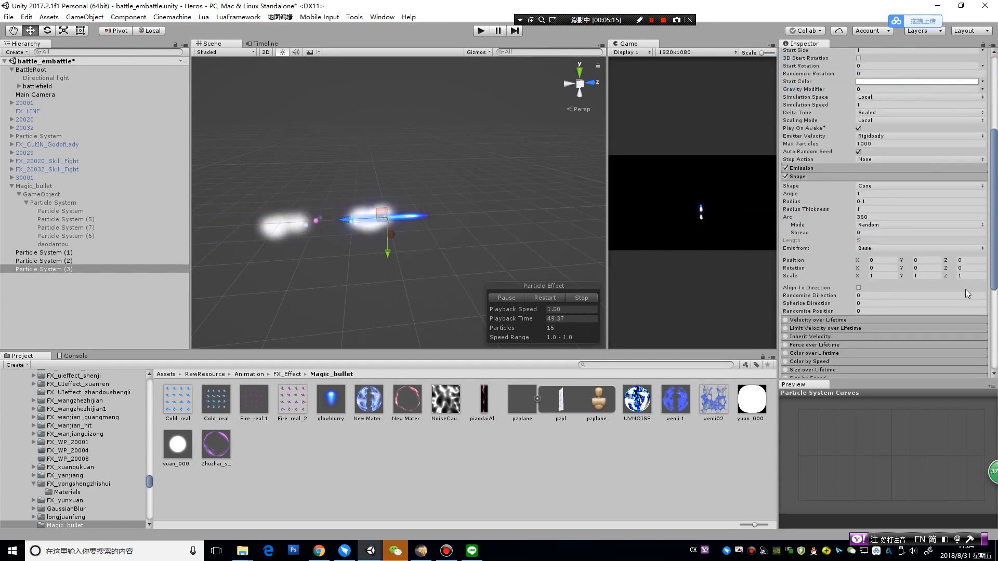
scroll(962, 288, down, 5)
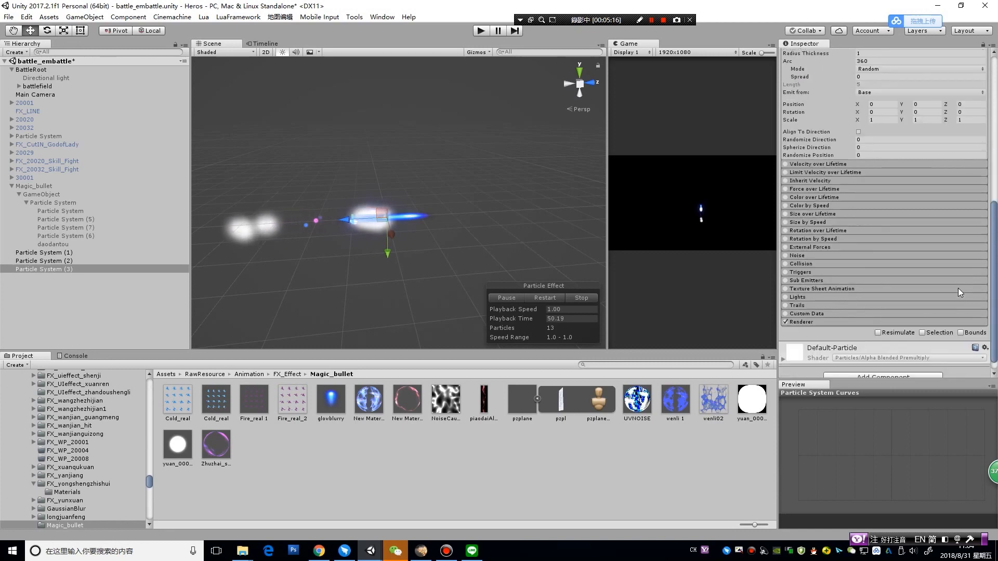
click(877, 323)
scroll(922, 285, down, 4)
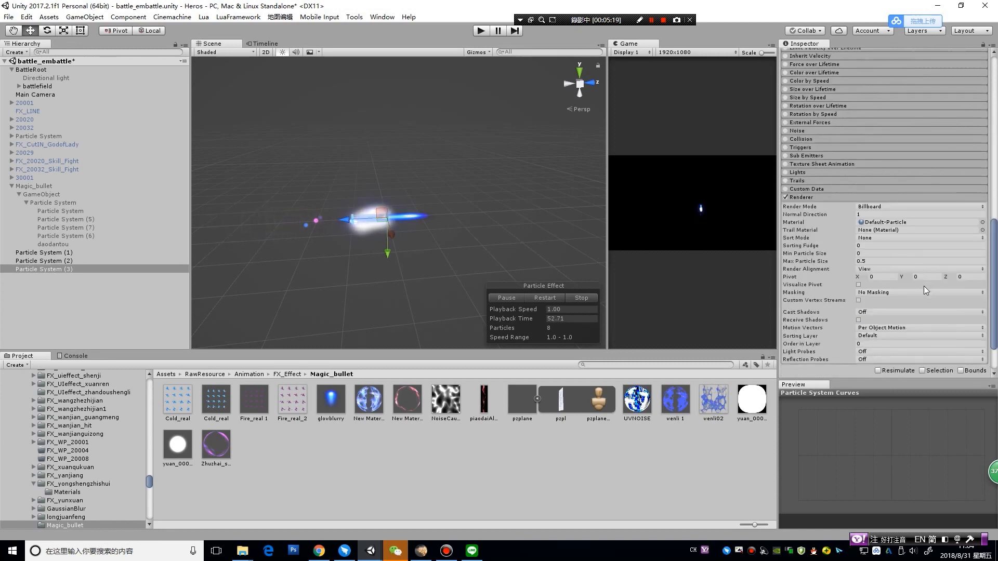
scroll(140, 478, down, 3)
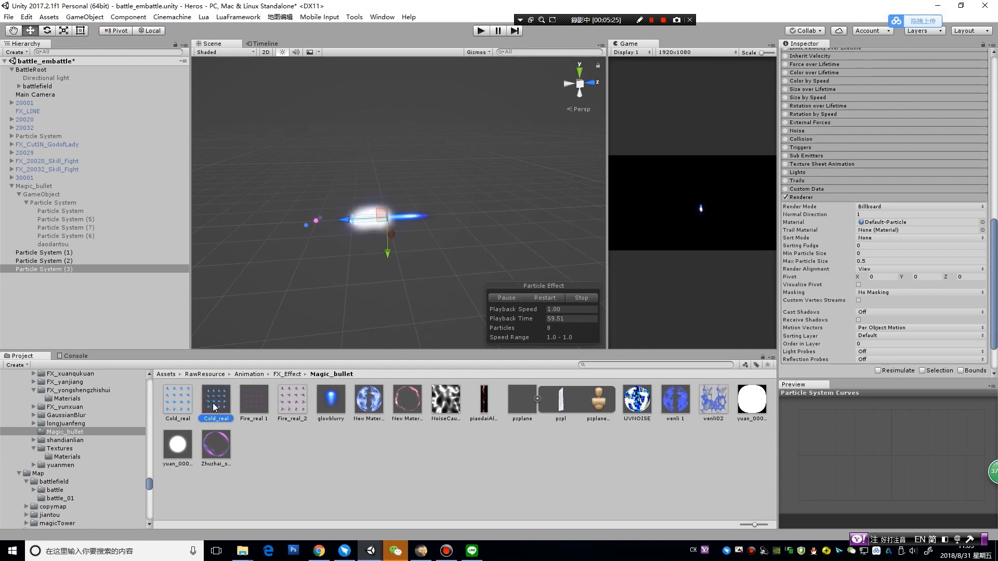
Drag the Cold_real material into Particle System (3)'s Renderer Material field
drag(933, 257, 917, 222)
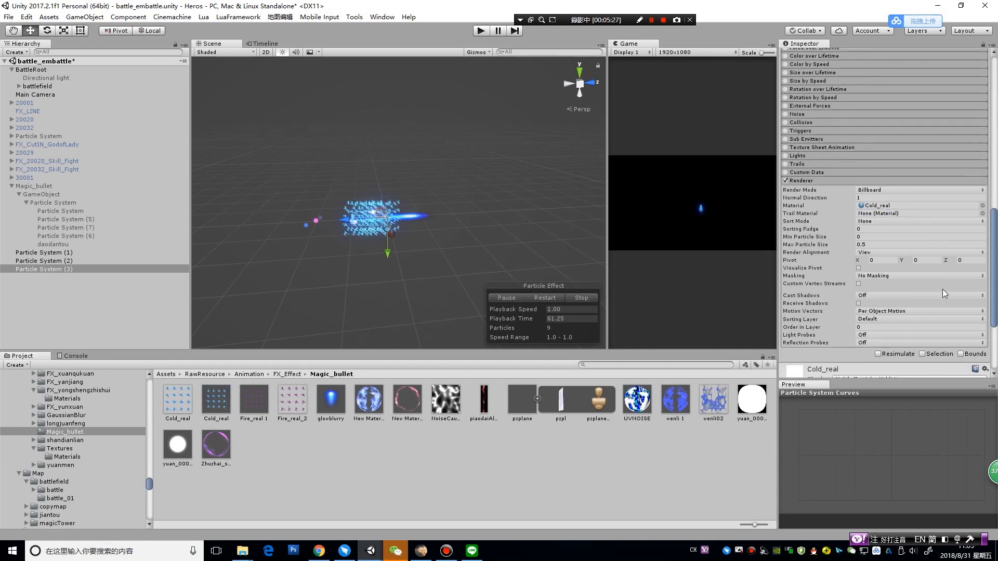
scroll(896, 218, down, 5)
click(976, 282)
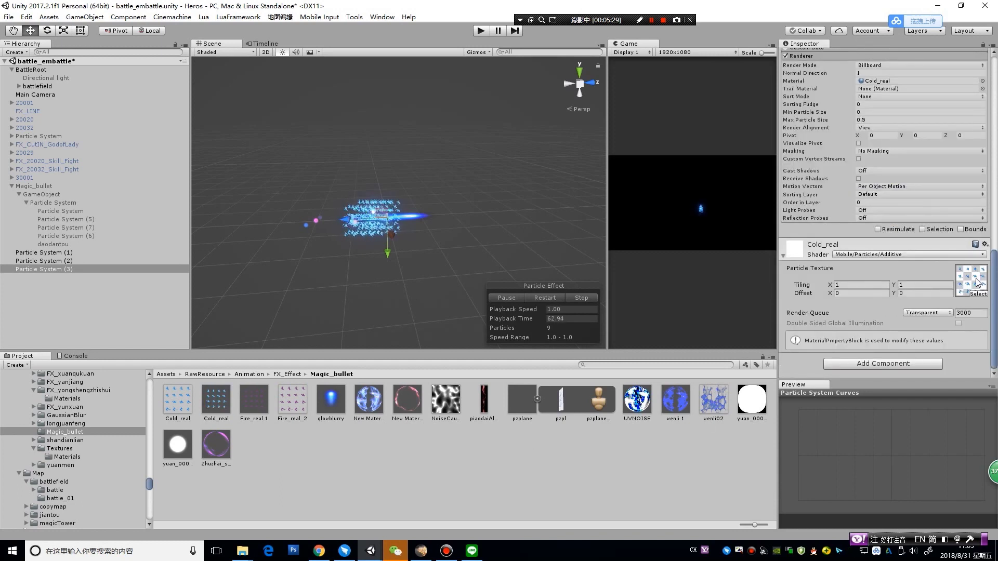
View the Cold_real texture and shader, then reselect Particle System (3)
click(166, 396)
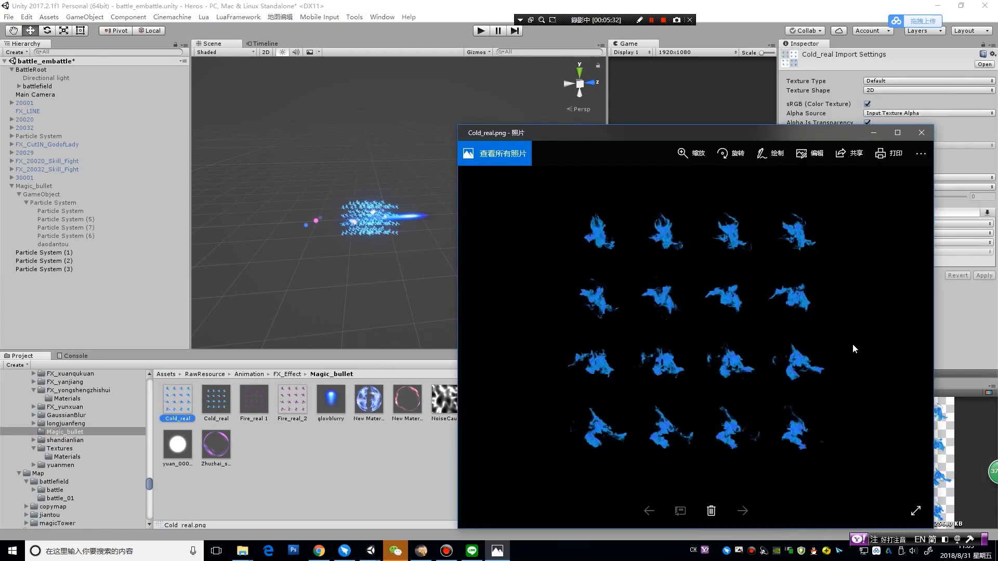
click(921, 132)
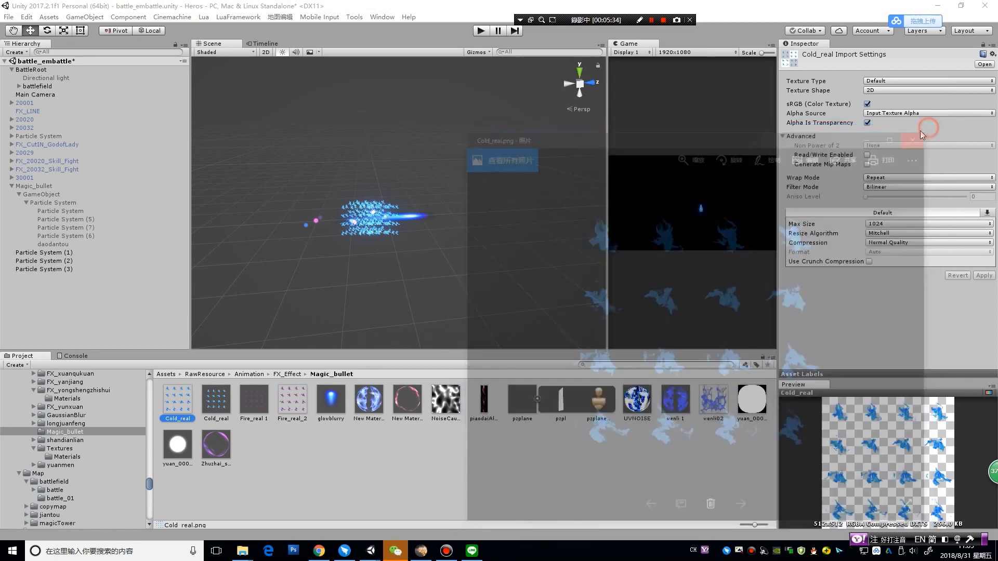
click(223, 403)
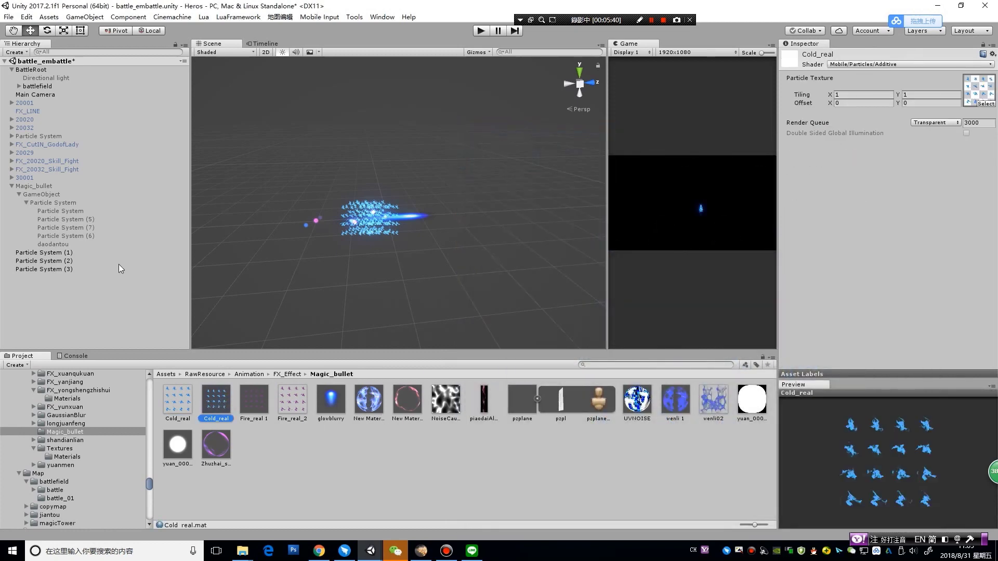
click(69, 269)
scroll(977, 296, down, 10)
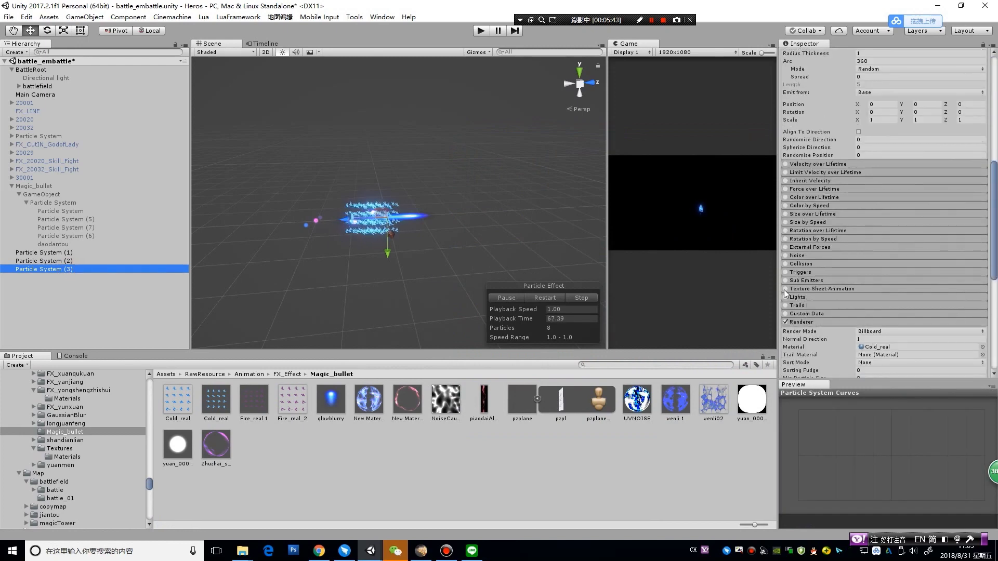
Enable Texture Sheet Animation with 4×4 tiles
click(786, 289)
click(800, 288)
click(893, 307)
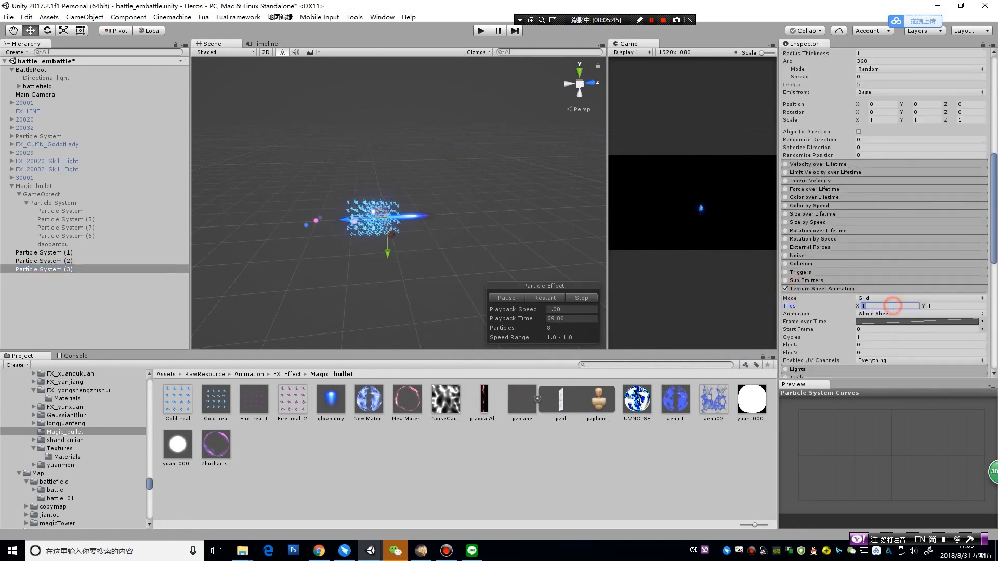
text(4)
click(941, 307)
text(4)
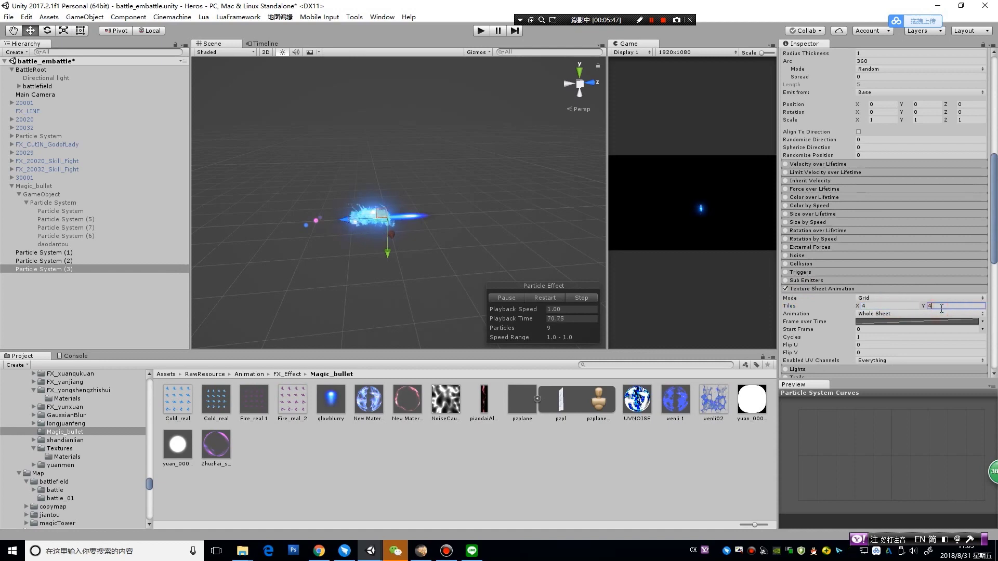
scroll(947, 245, up, 5)
scroll(944, 245, up, 5)
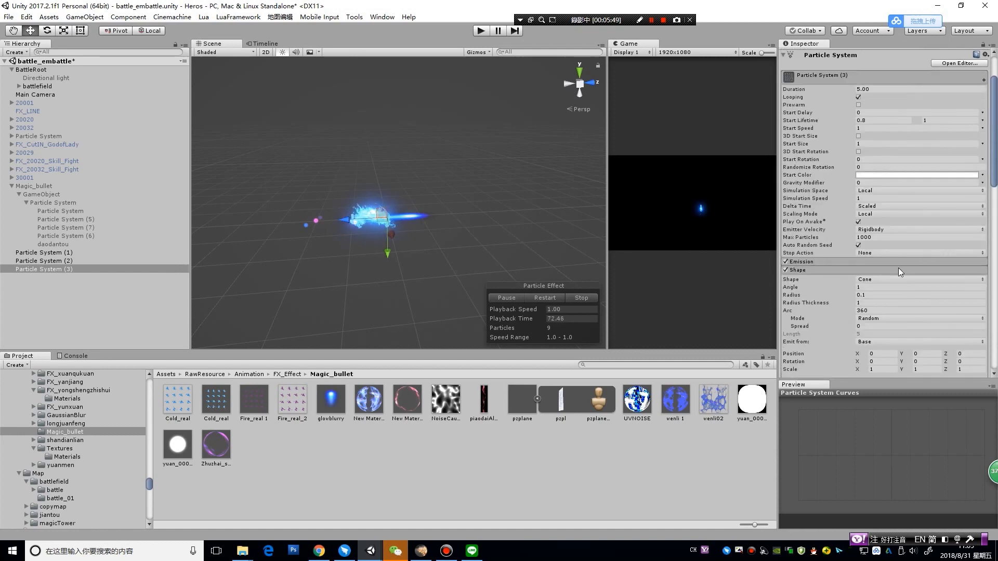
Make Start Size and Start Speed random between two constants
click(983, 144)
click(969, 177)
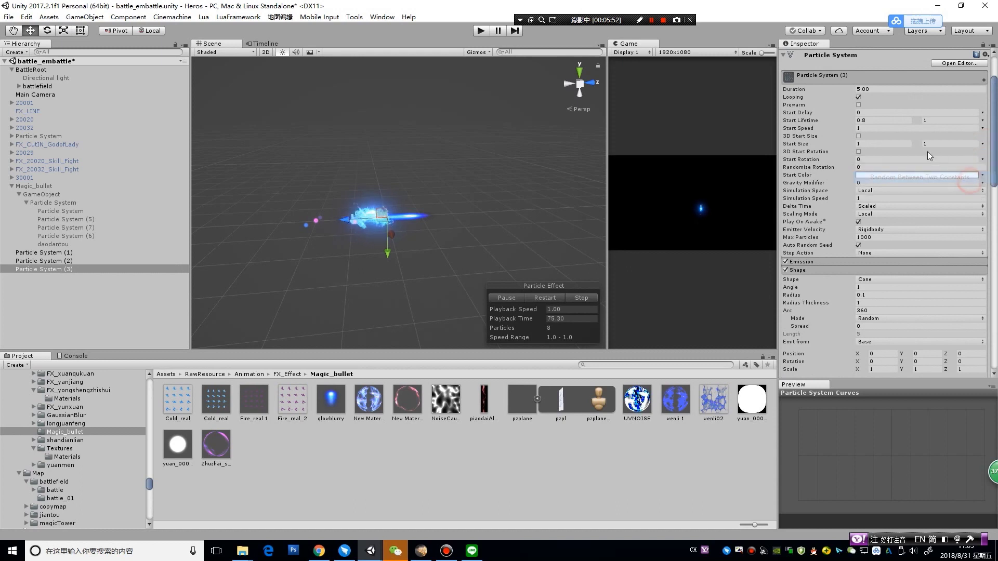
mouse_move(366, 167)
alt+mouse_down()
mouse_move(609, 335)
mouse_move(432, 277)
mouse_move(399, 247)
alt+mouse_up()
click(923, 120)
text(0.6)
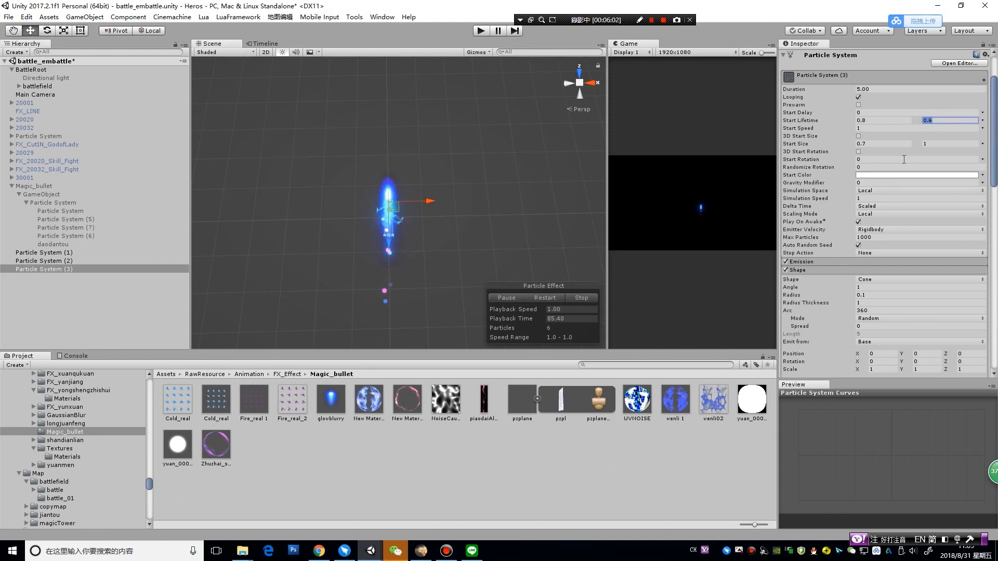
click(983, 129)
click(971, 161)
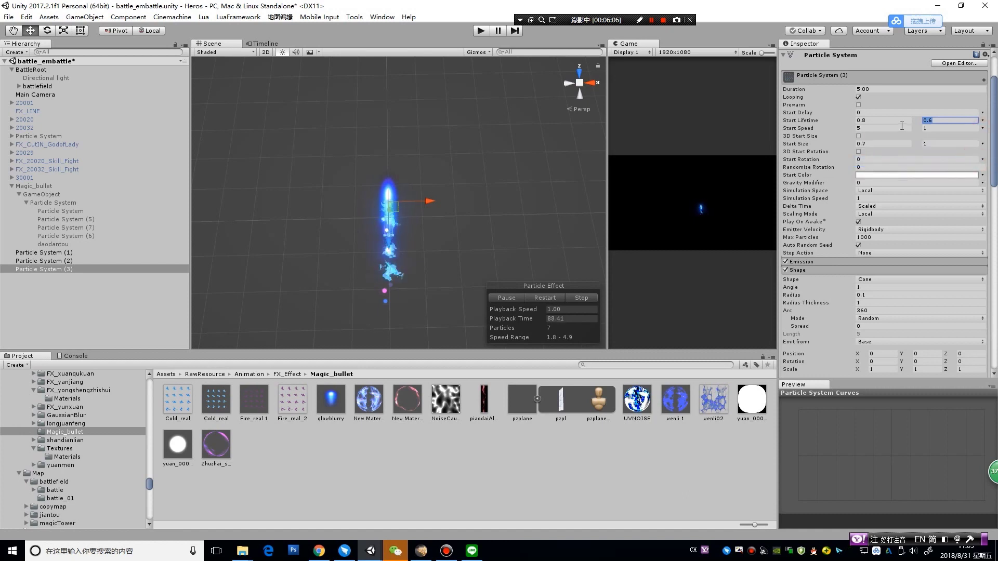
Set the Start Speed range to 3–2
click(899, 128)
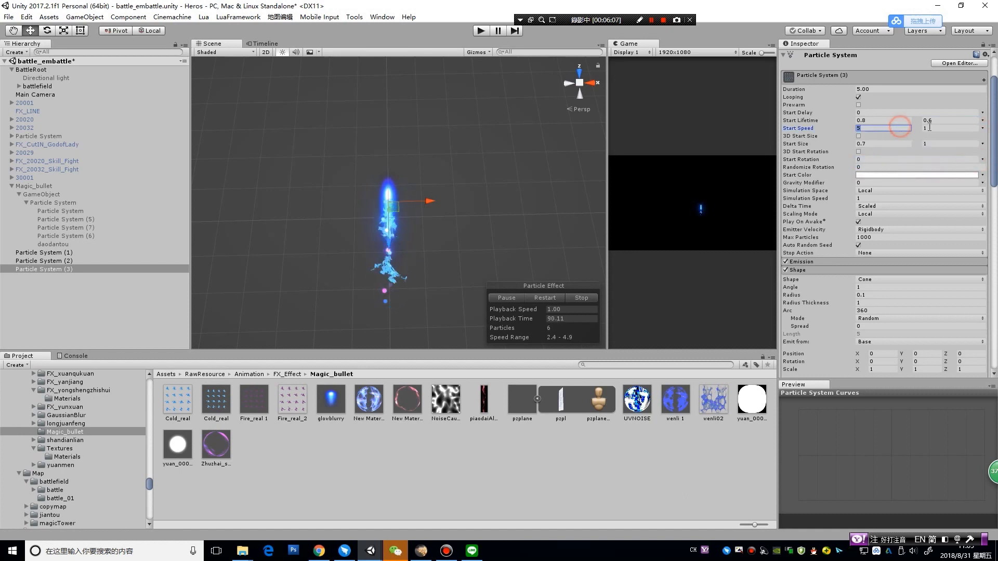
click(929, 127)
text(2)
click(905, 127)
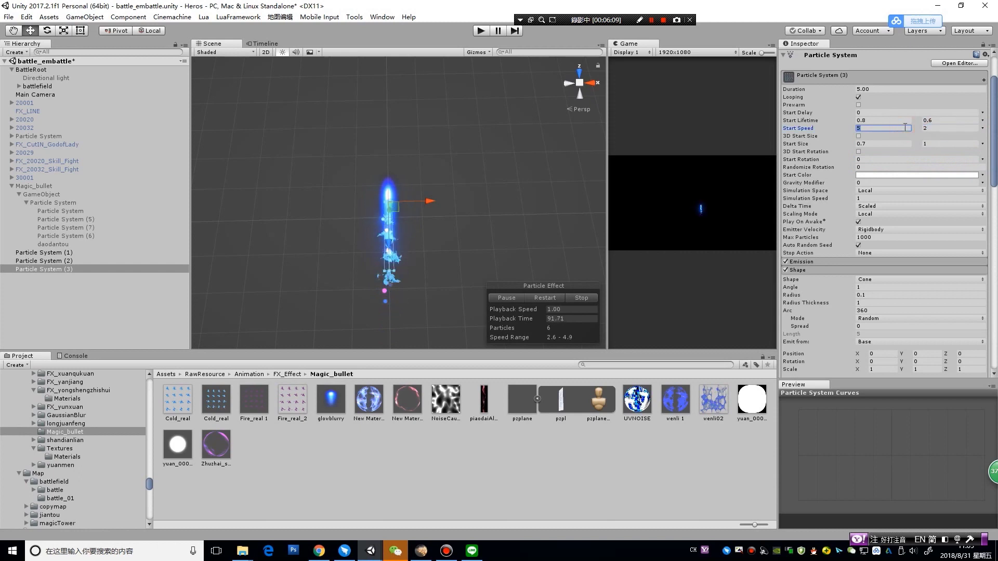
text(4)
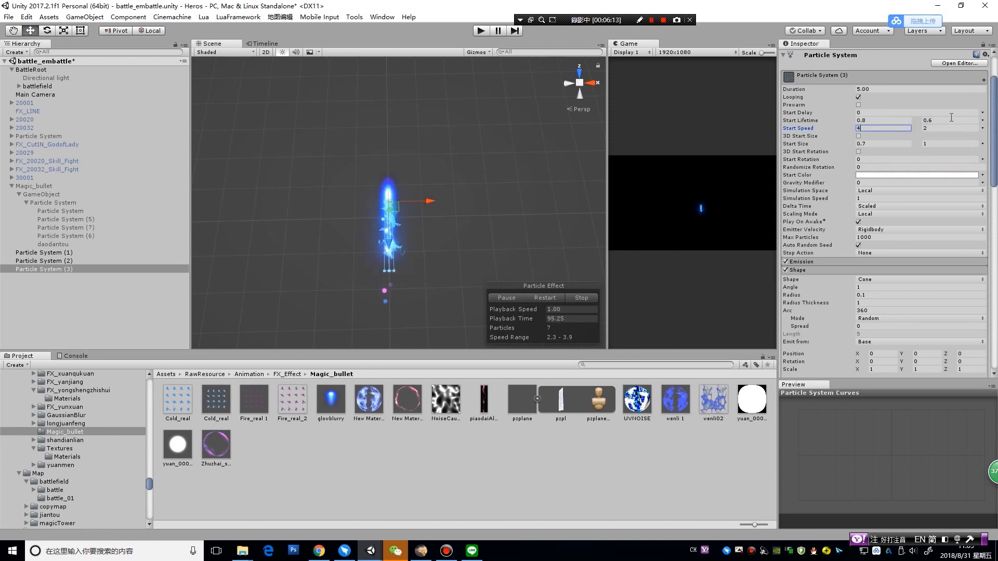
click(908, 128)
text(3)
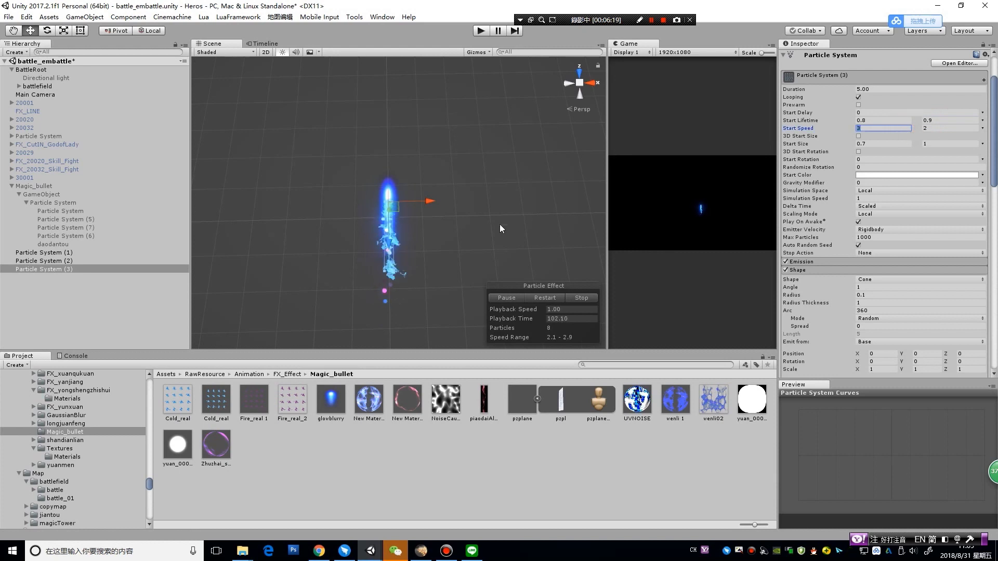
alt+drag(380, 266, 371, 283)
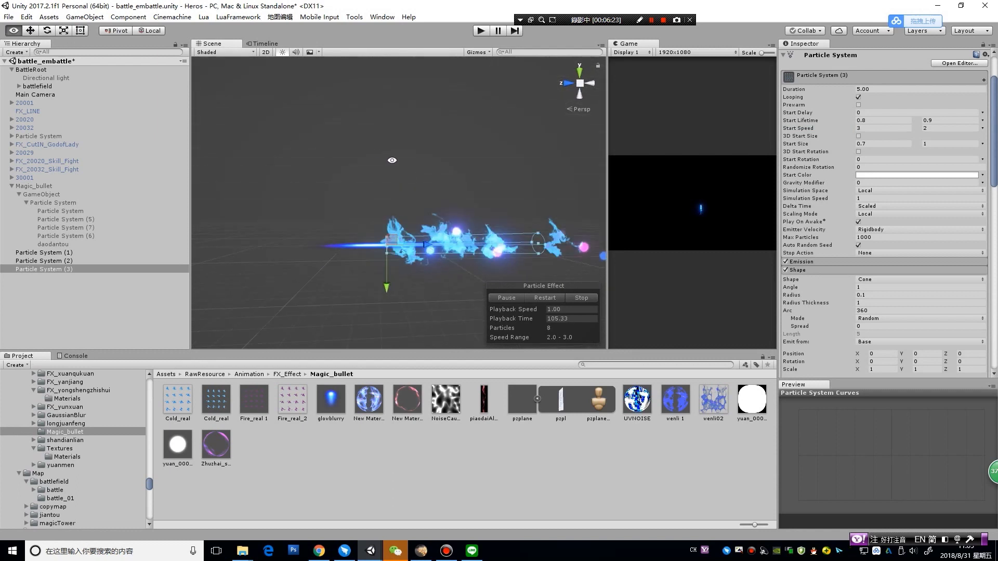
alt+drag(371, 282, 228, 253)
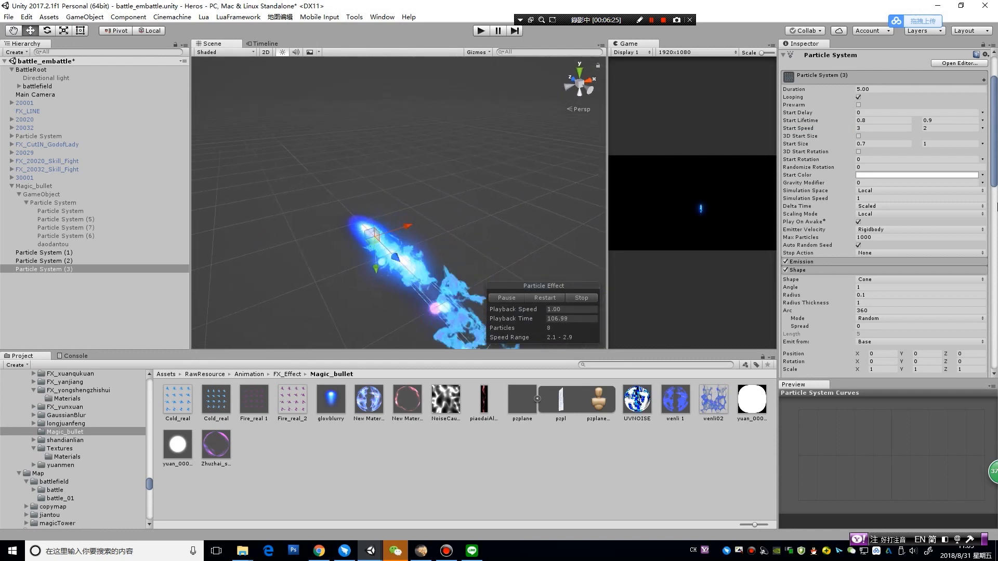
Set Start Lifetime max to 1 and Start Rotation random between 0 and 360
click(940, 119)
text(1)
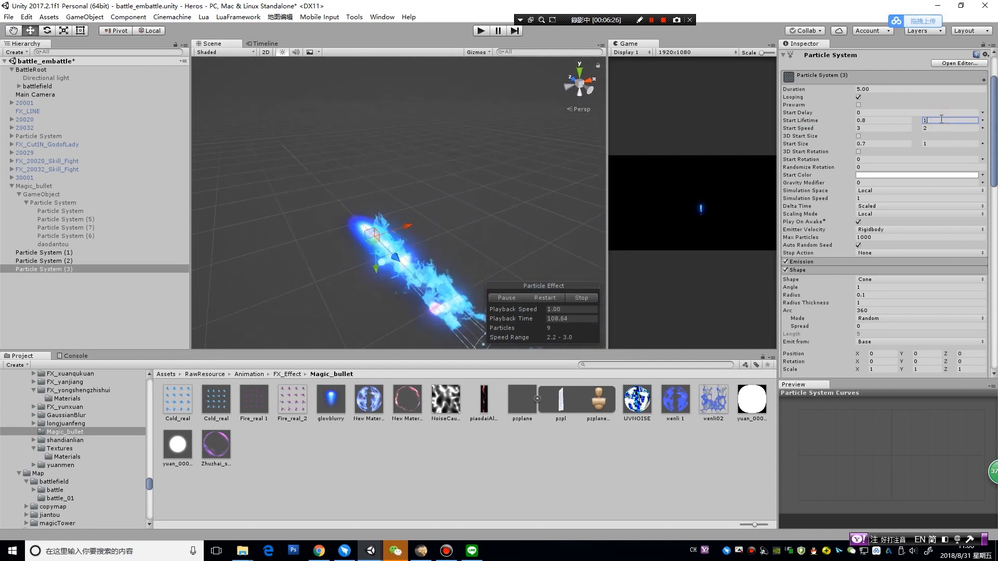
click(982, 160)
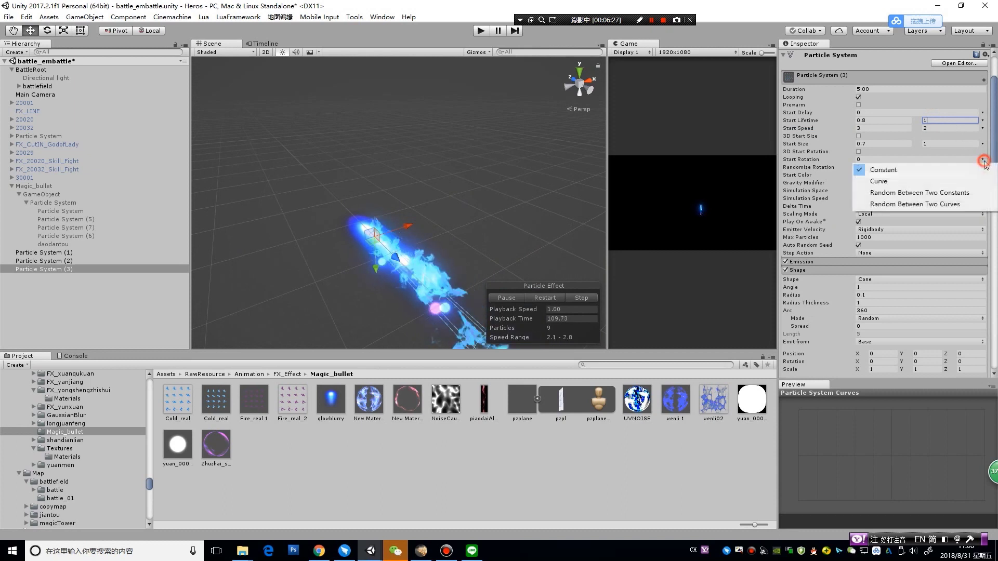
click(966, 192)
click(949, 159)
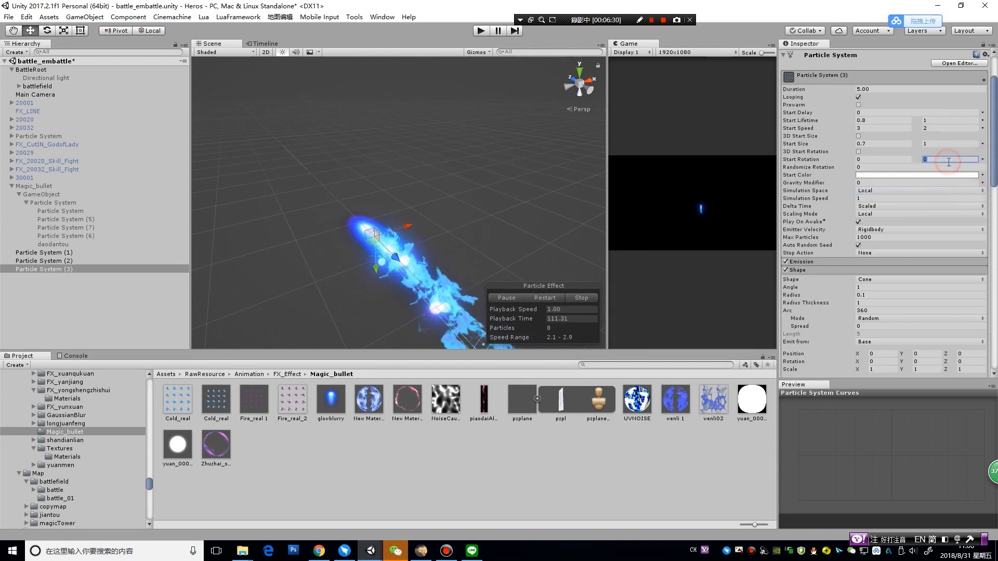
text(360)
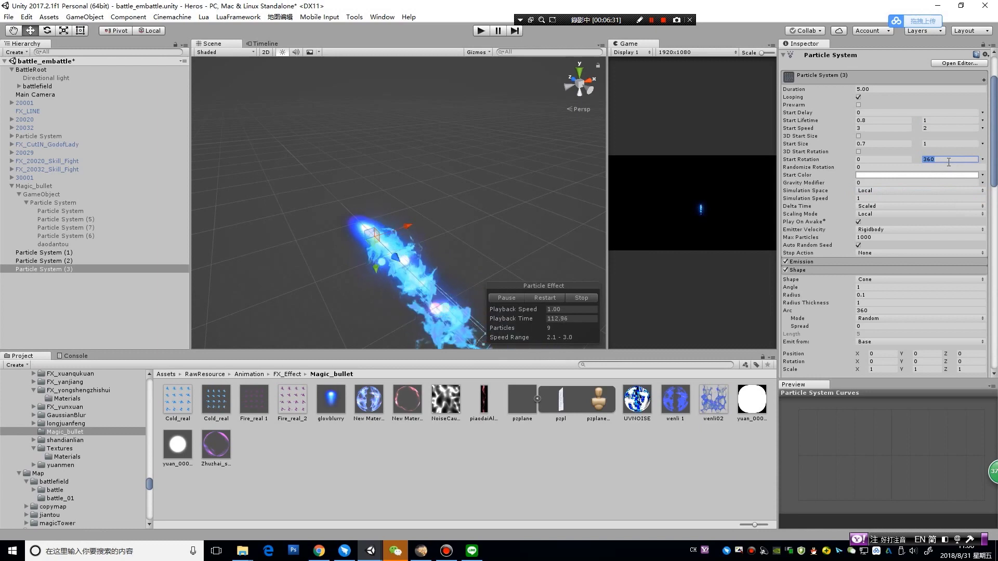
Make Particle System (3)'s start colour a semi-transparent white
click(923, 177)
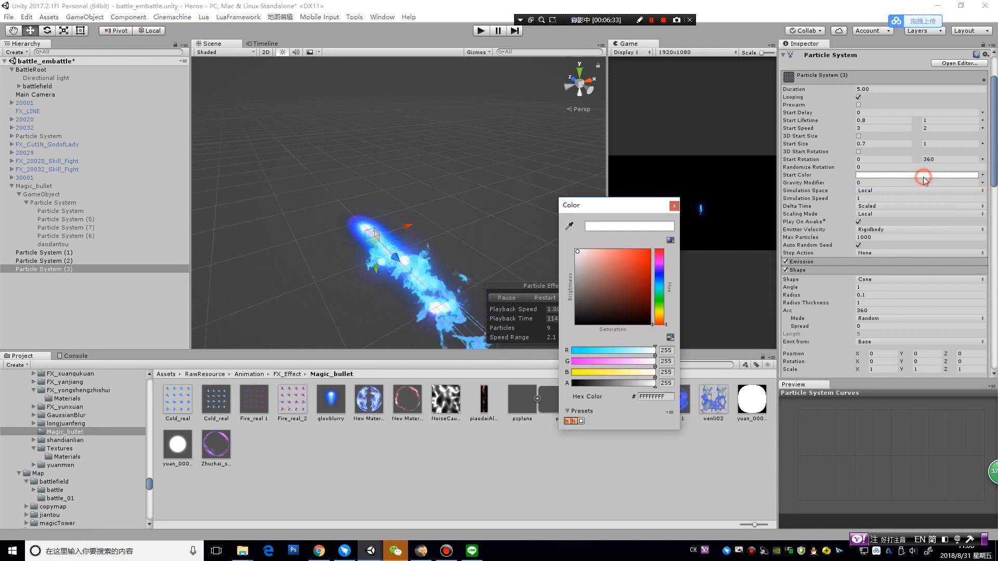
click(614, 383)
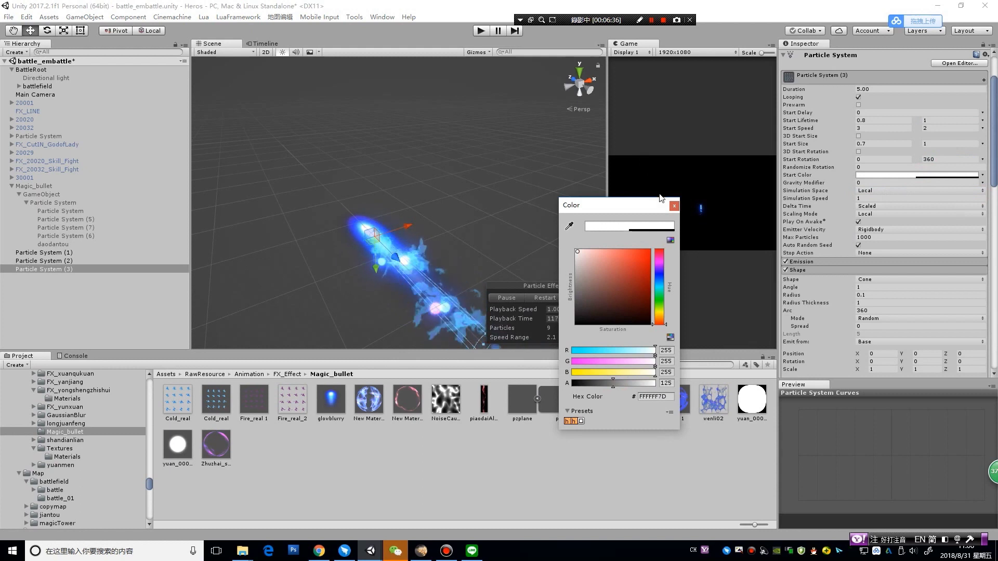
click(674, 206)
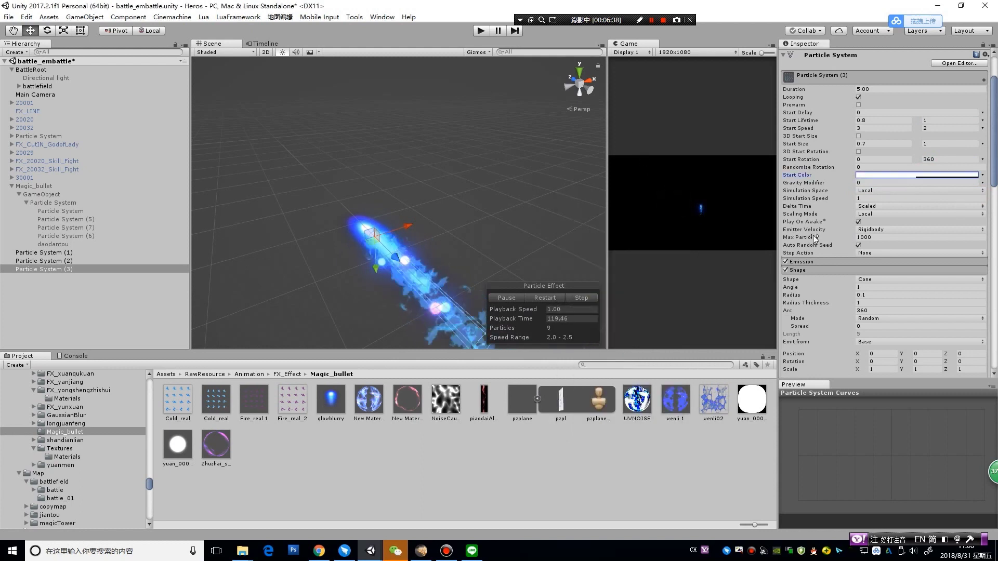
Set maximum start size to 0.8 and emission rate over time to 15
mouse_move(513, 224)
alt+mouse_down()
mouse_move(506, 172)
mouse_move(501, 181)
alt+mouse_up()
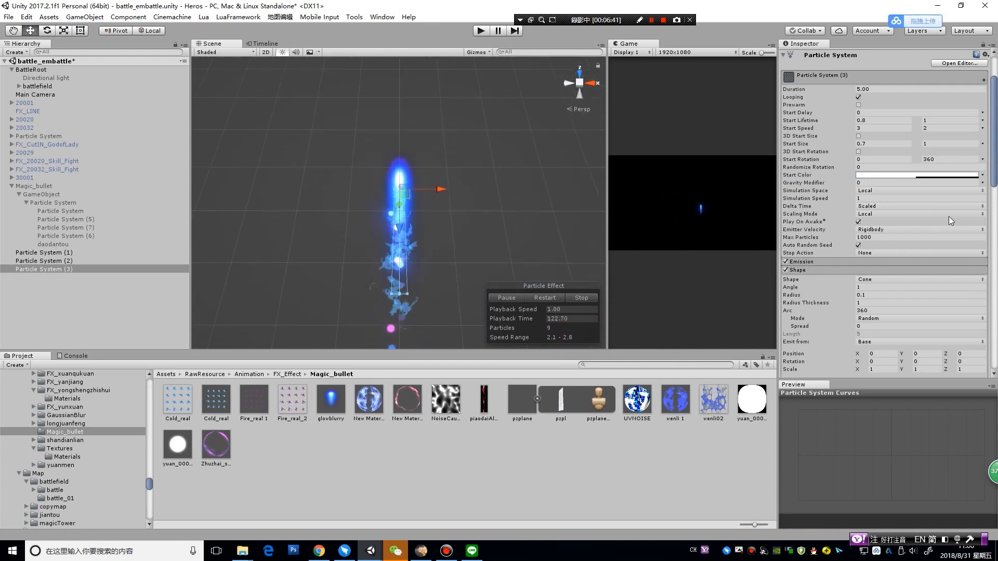
click(942, 144)
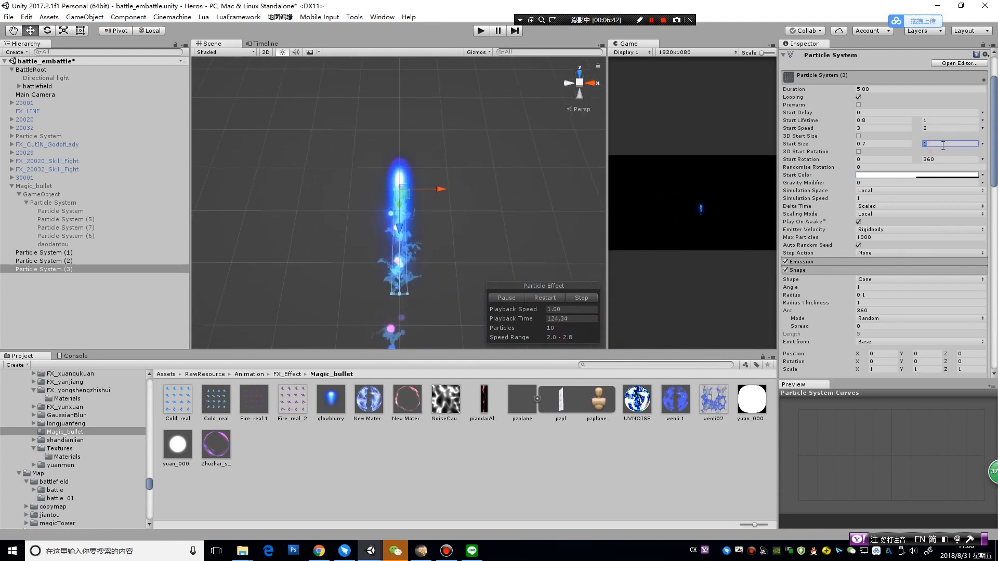
text(.8)
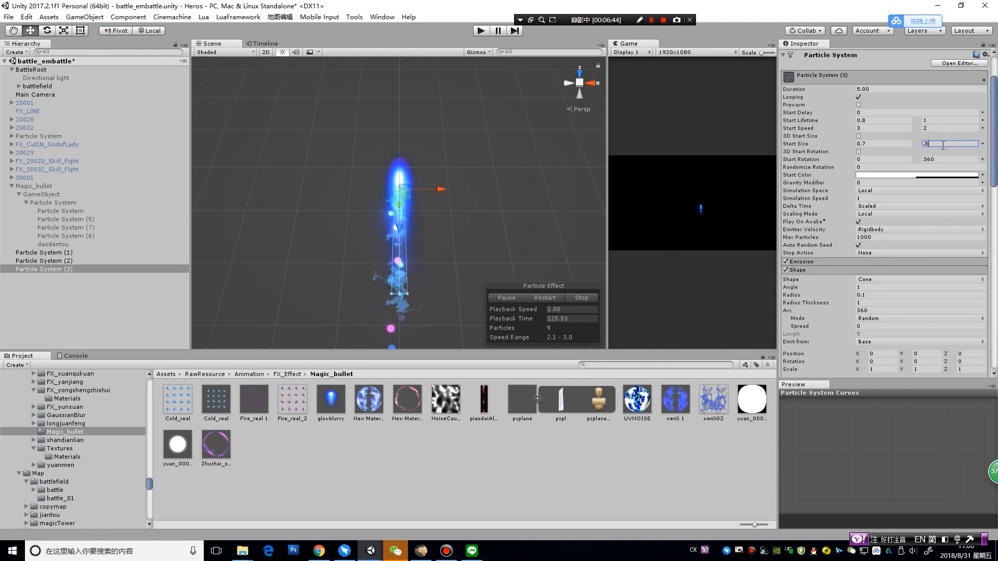
key(Return)
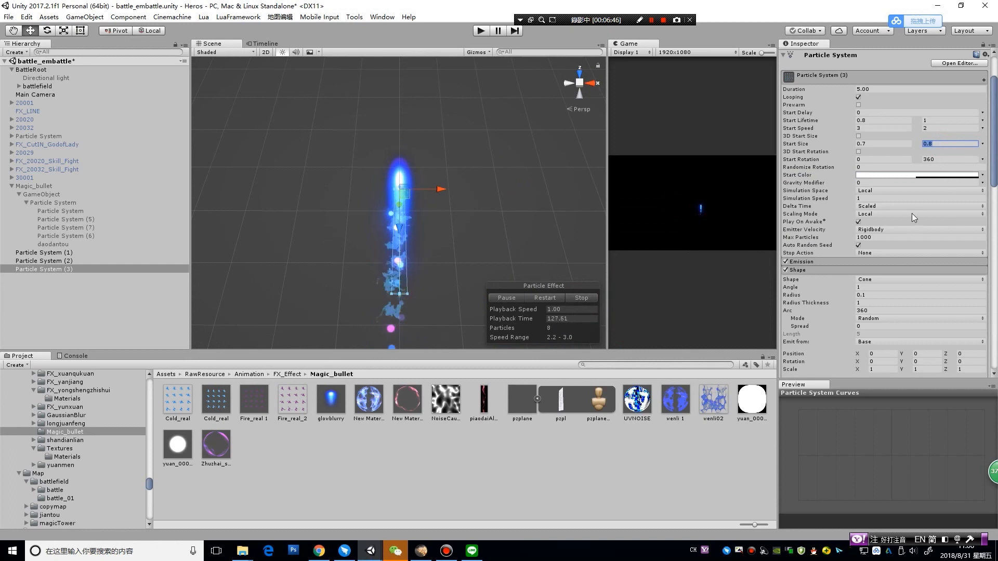
click(879, 263)
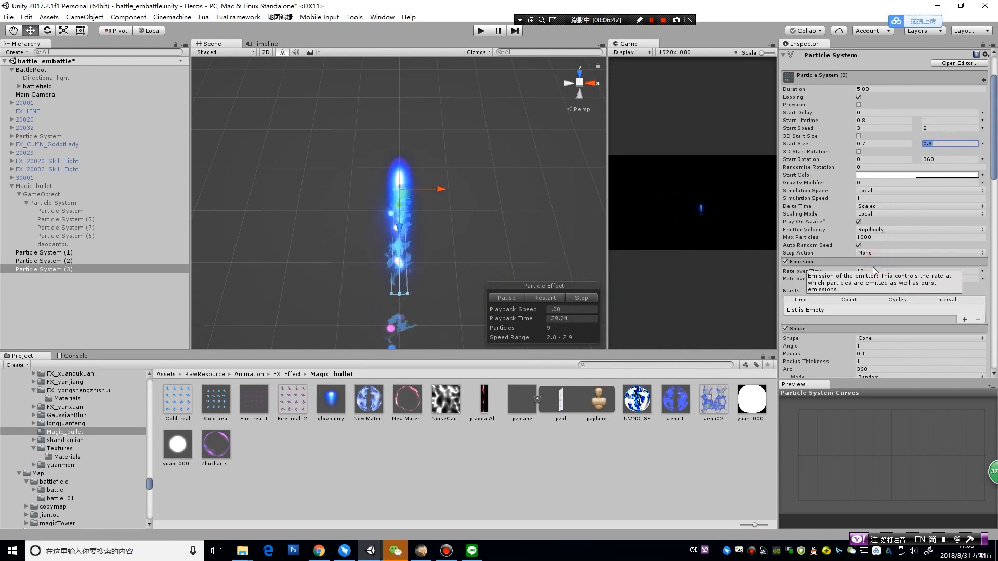
click(873, 270)
text(15)
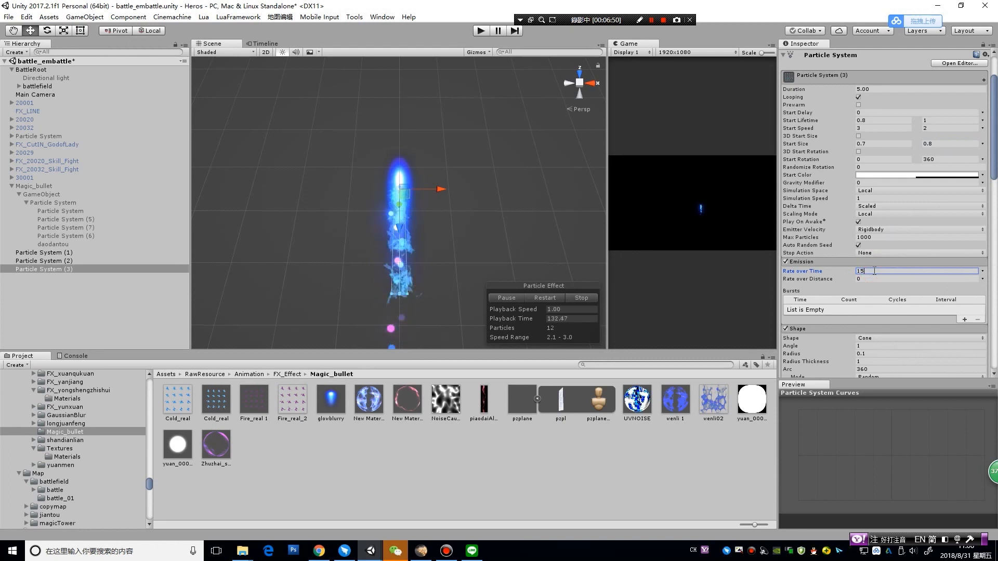
Set maximum start lifetime to 1.1, then deselect Particle System (3)
click(932, 120)
click(872, 146)
text(0.6)
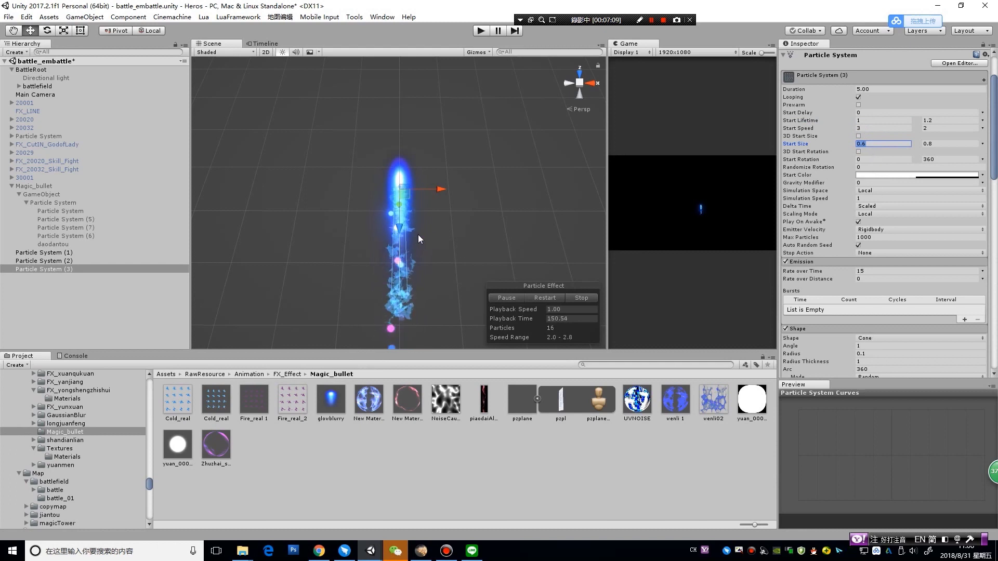
click(920, 176)
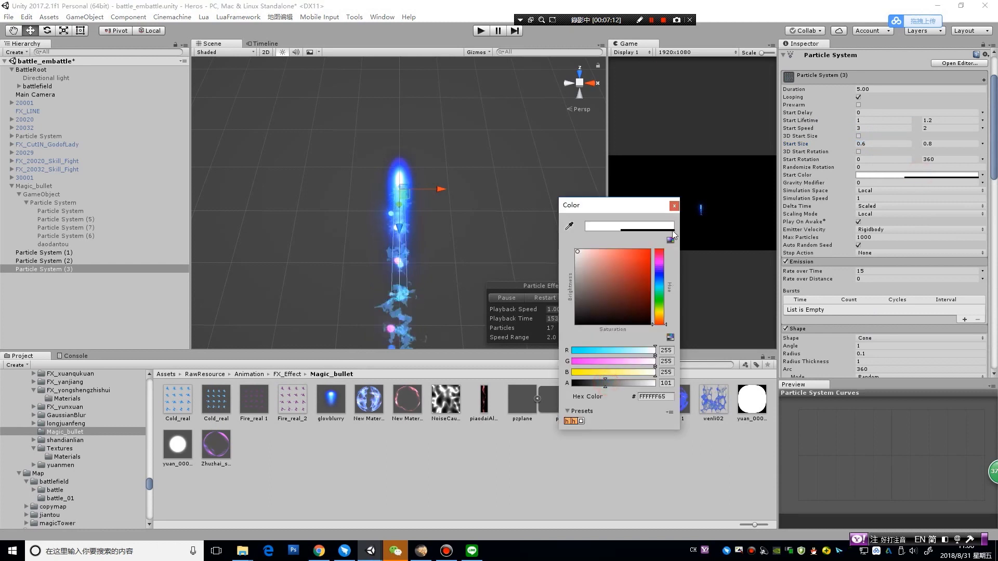
click(674, 206)
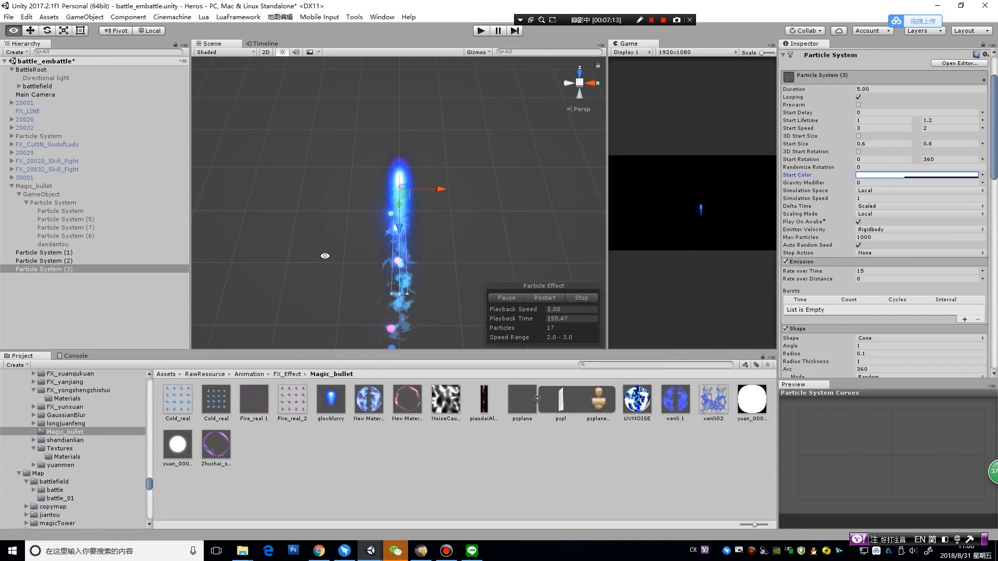
mouse_move(326, 256)
alt+mouse_down()
mouse_move(558, 146)
mouse_move(577, 218)
alt+mouse_up()
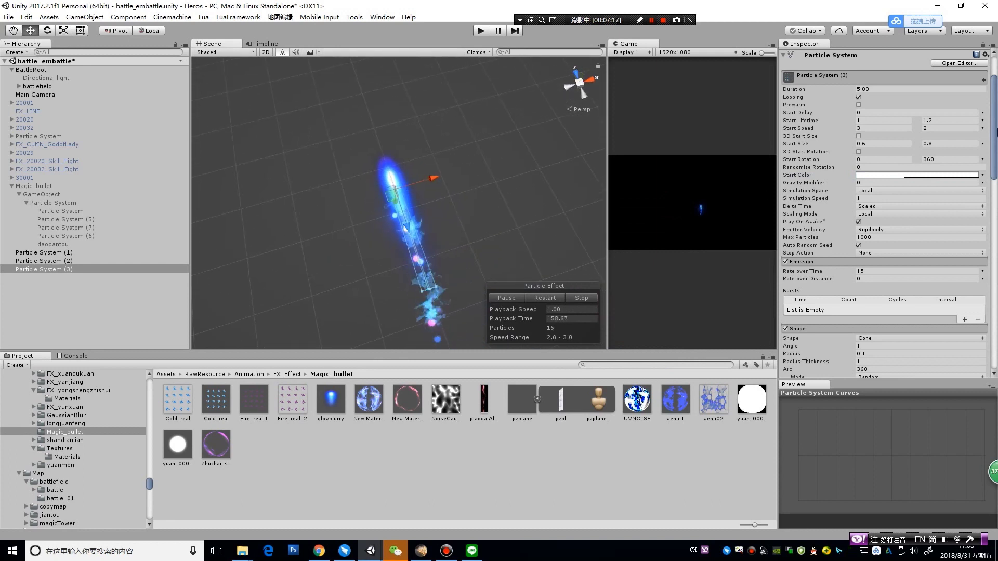
click(936, 120)
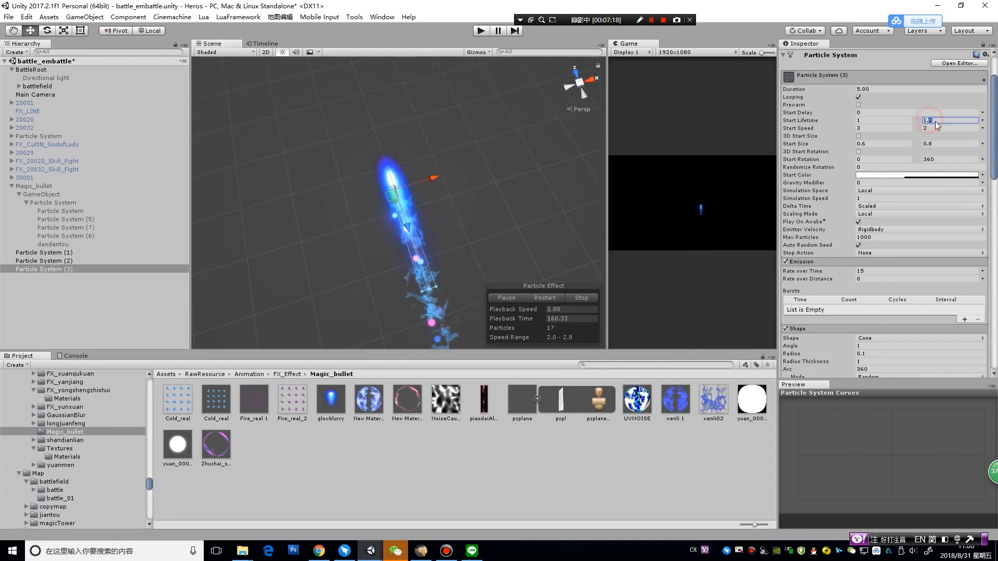
text(1.1)
key(Return)
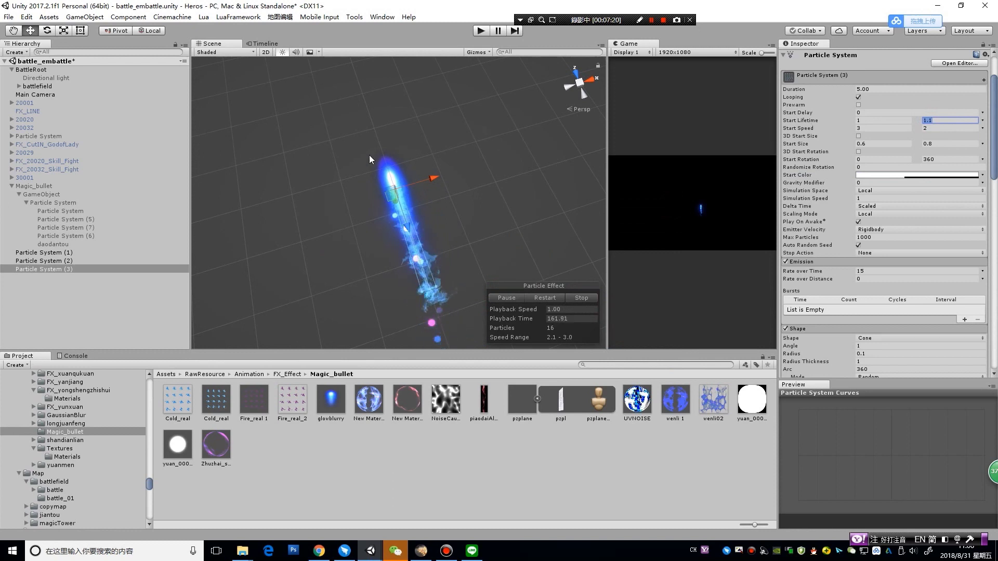
click(90, 307)
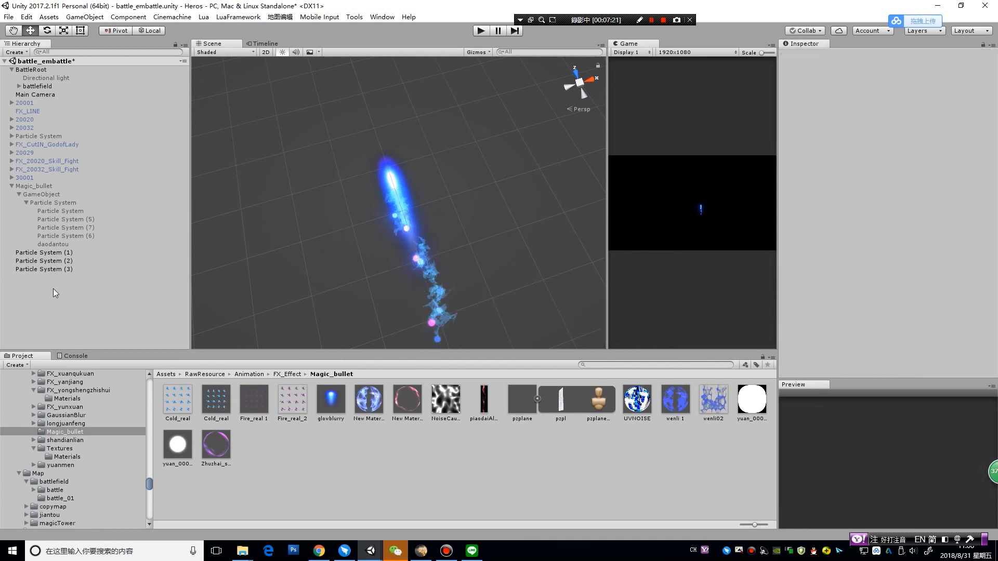
Create Particle System (4) and turn off its Renderer module
right_click(77, 290)
mouse_move(133, 432)
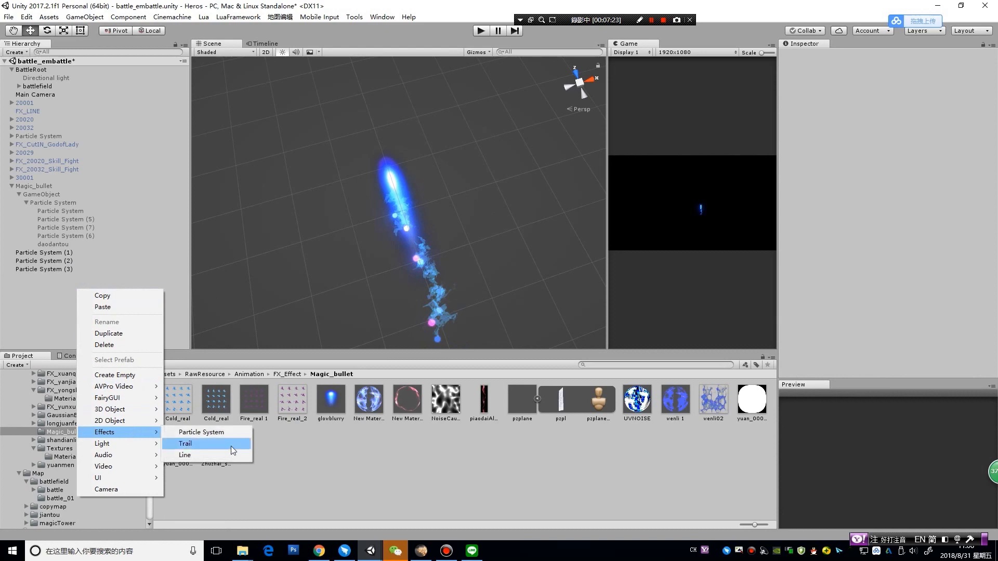
click(208, 433)
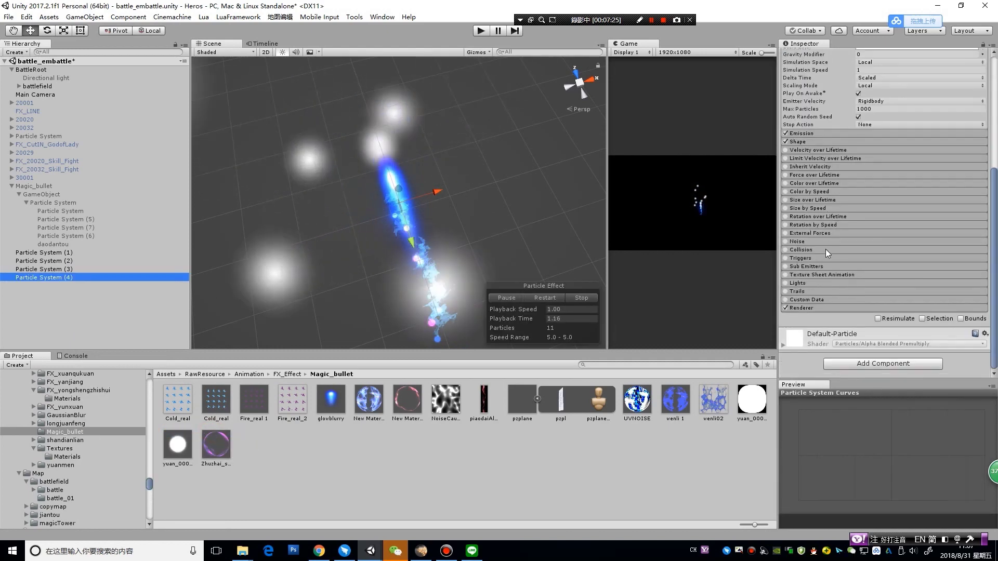
click(785, 308)
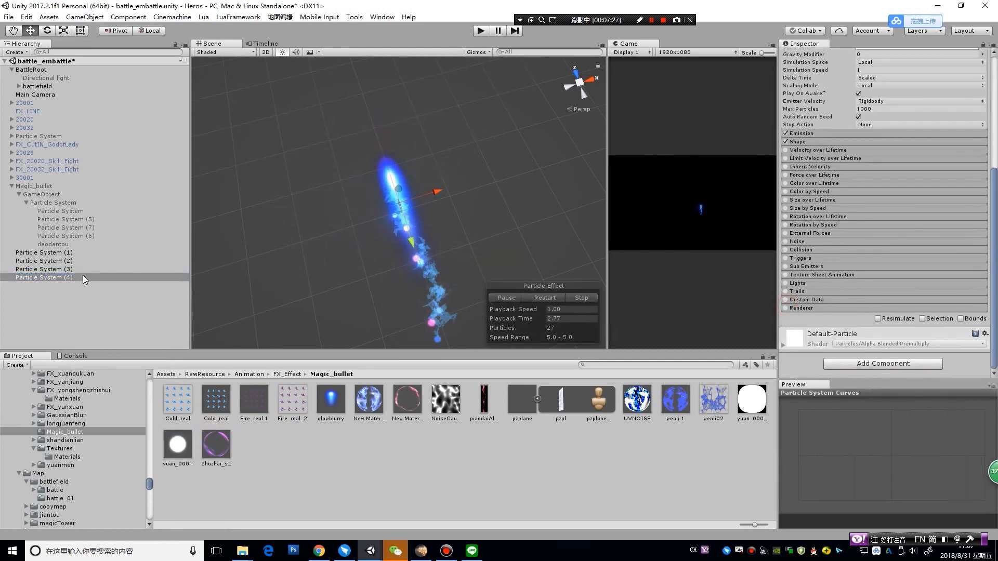
Nest Particle Systems (1), (2) and (3) under Particle System (4)
click(60, 269)
shift+click(70, 261)
shift+click(78, 252)
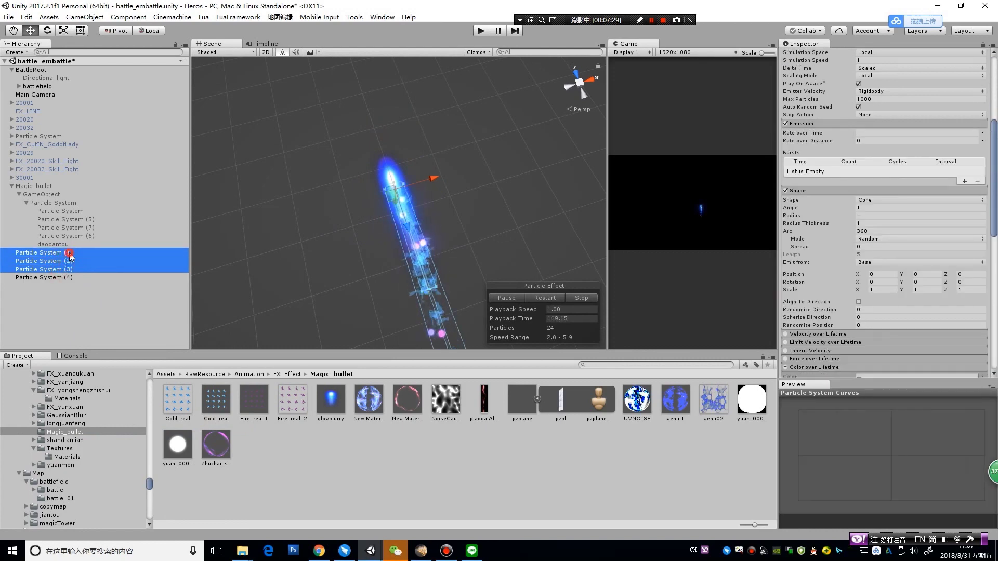
drag(80, 252, 81, 279)
click(83, 307)
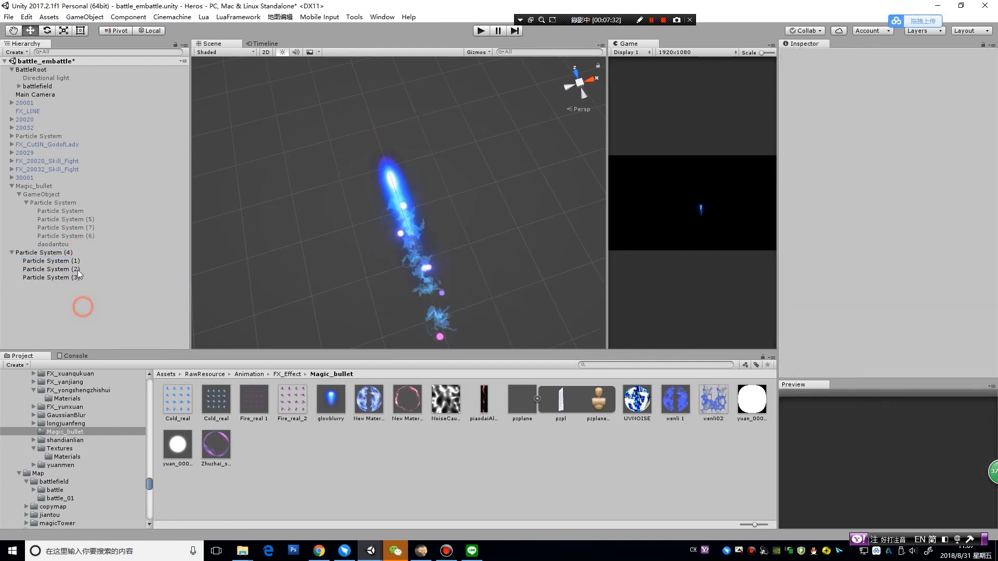
click(78, 253)
mouse_move(319, 291)
alt+mouse_down()
mouse_move(497, 131)
mouse_move(273, 200)
alt+mouse_up()
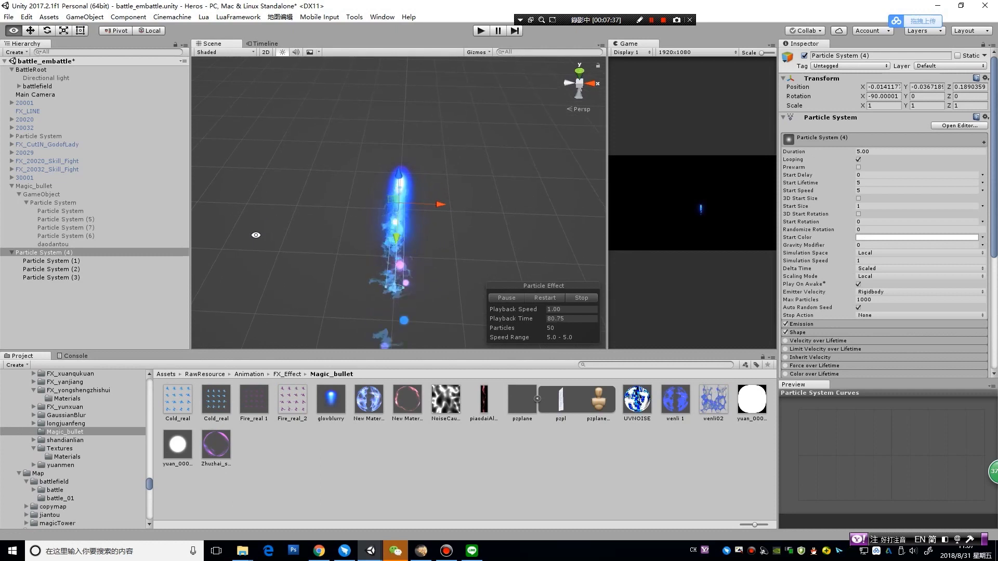
Select Particle System (3), enter 0.5 for its start size, and scroll down the Inspector
click(59, 279)
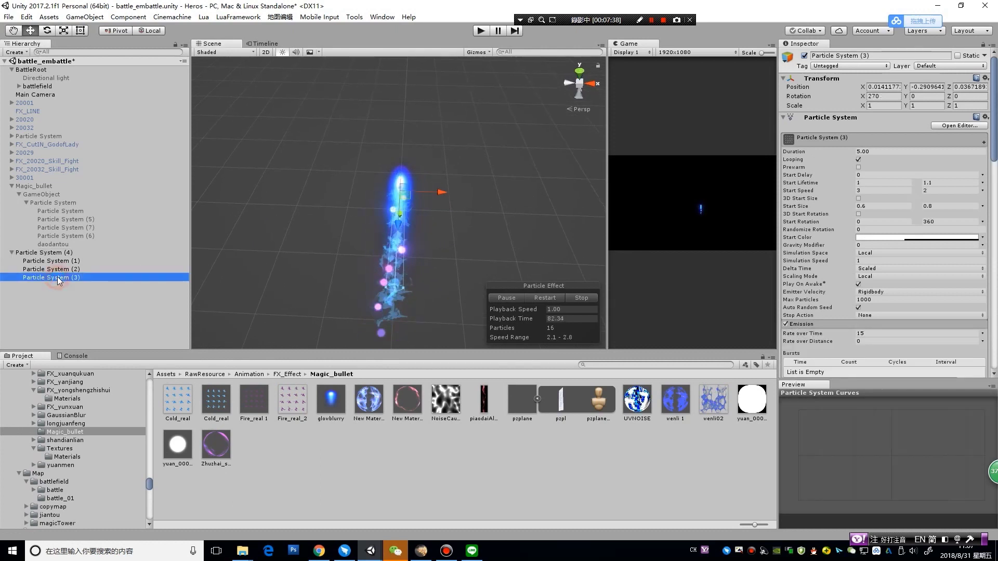
click(897, 237)
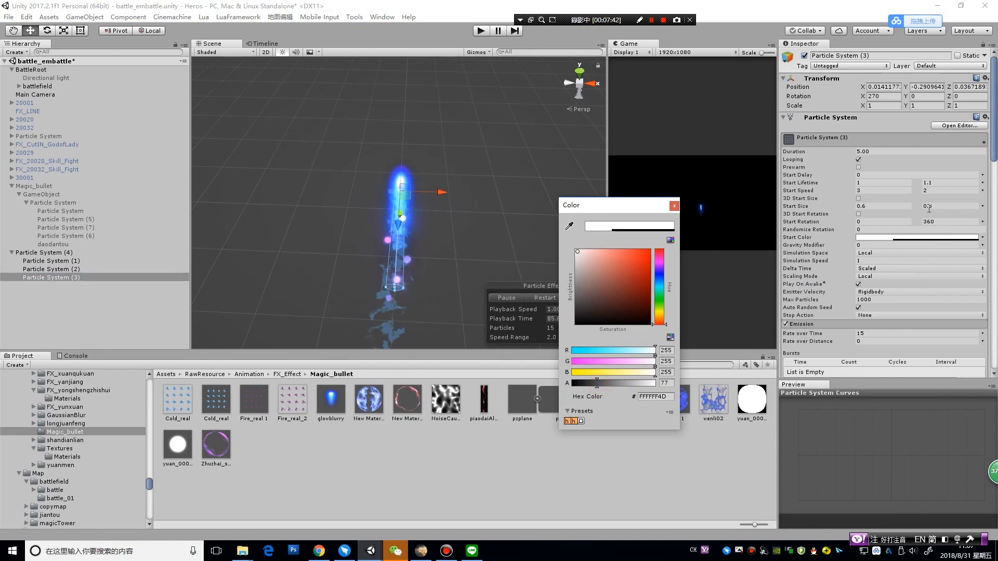
click(928, 206)
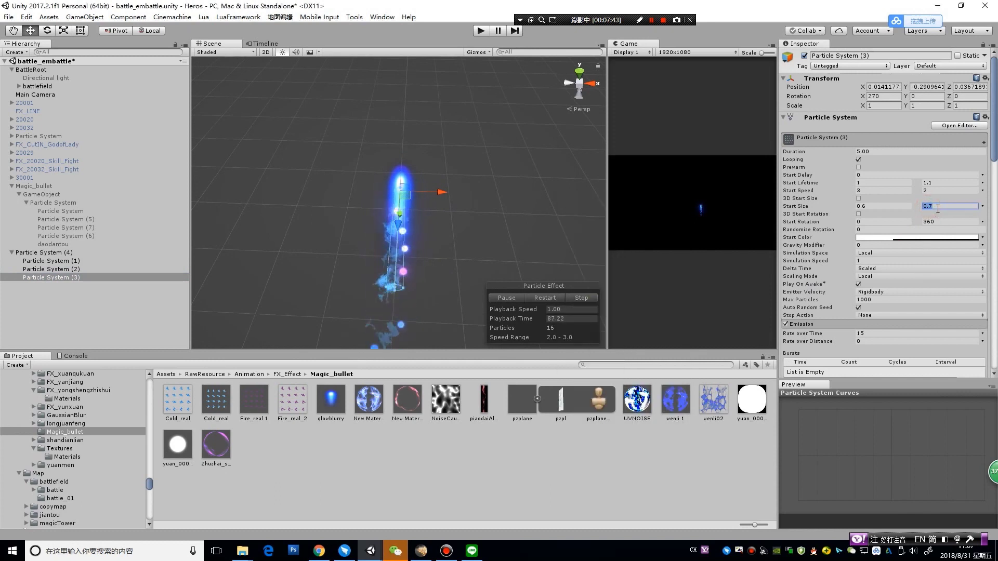
text(0.5)
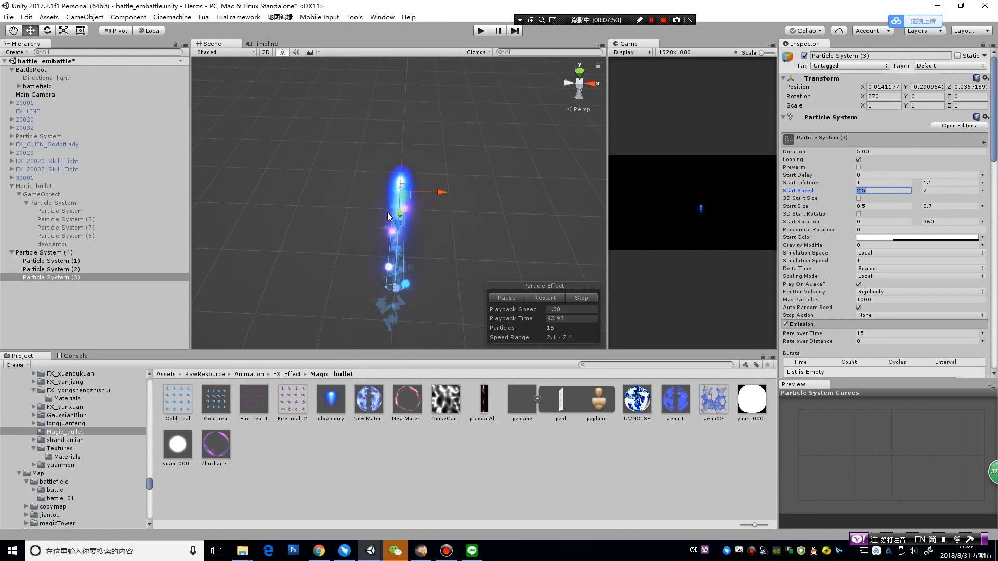
alt+drag(341, 203, 596, 162)
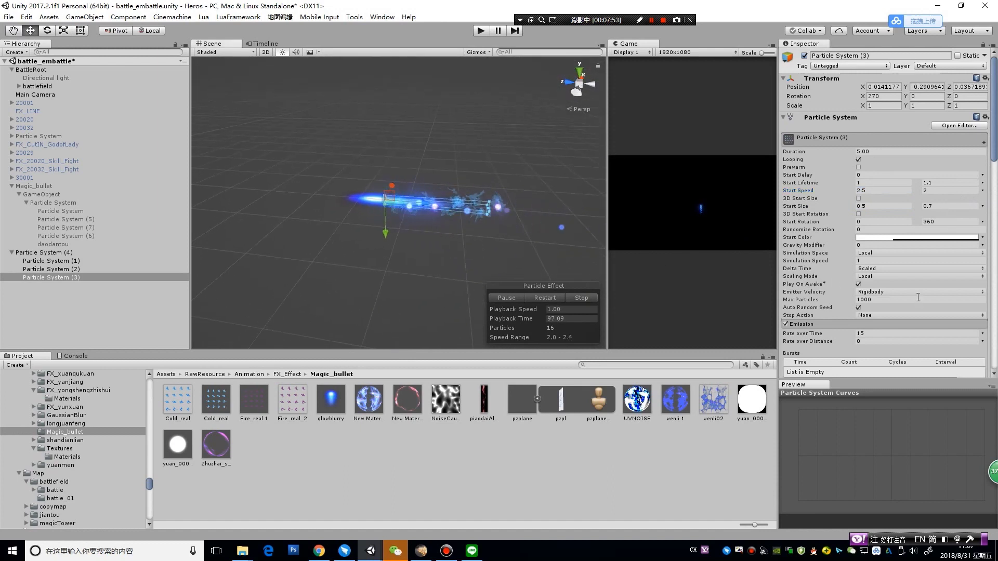
scroll(918, 297, down, 7)
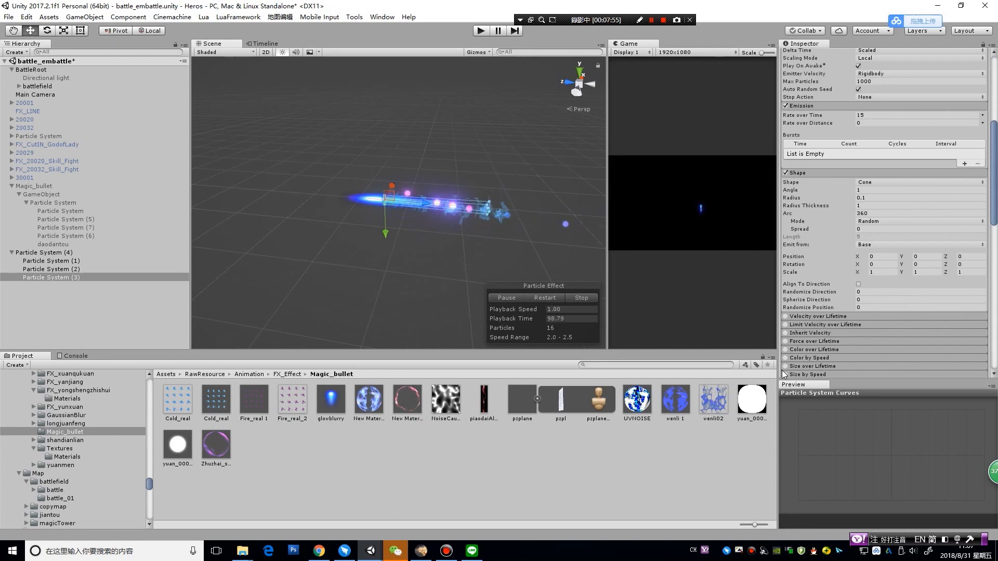
scroll(902, 338, down, 4)
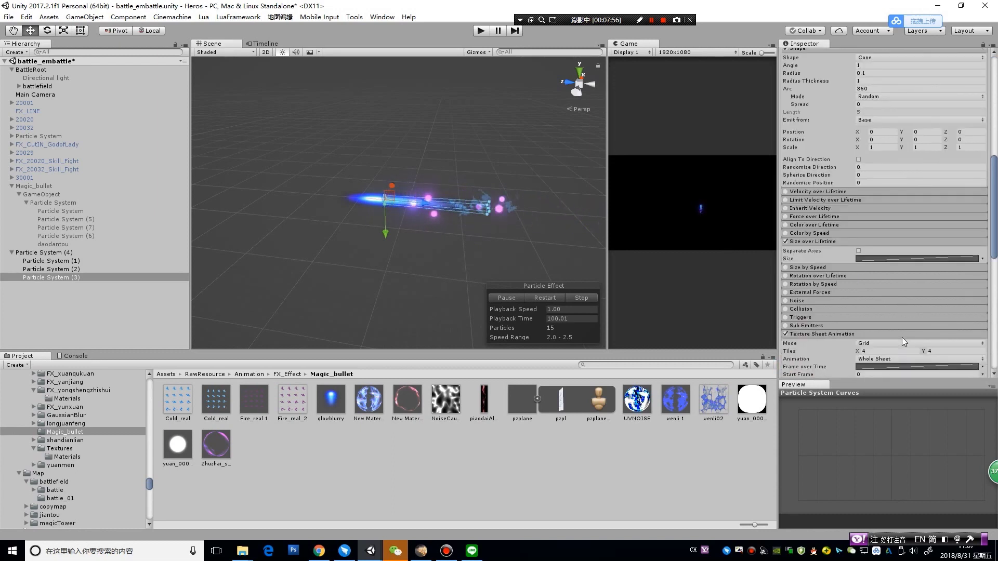
Add a middle key to the Size over Lifetime curve and lower the end key so particles shrink late
click(906, 259)
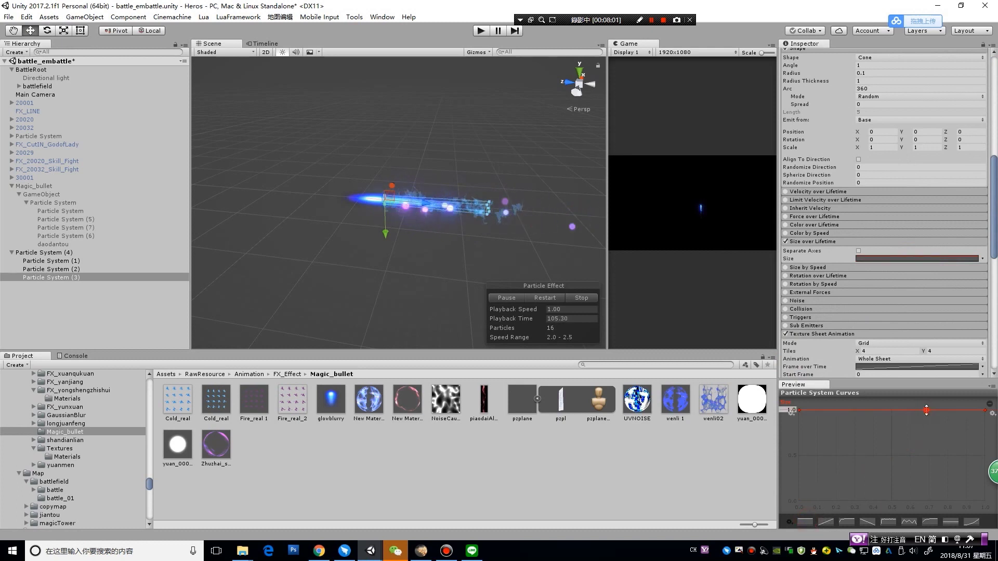
double_click(921, 410)
click(921, 410)
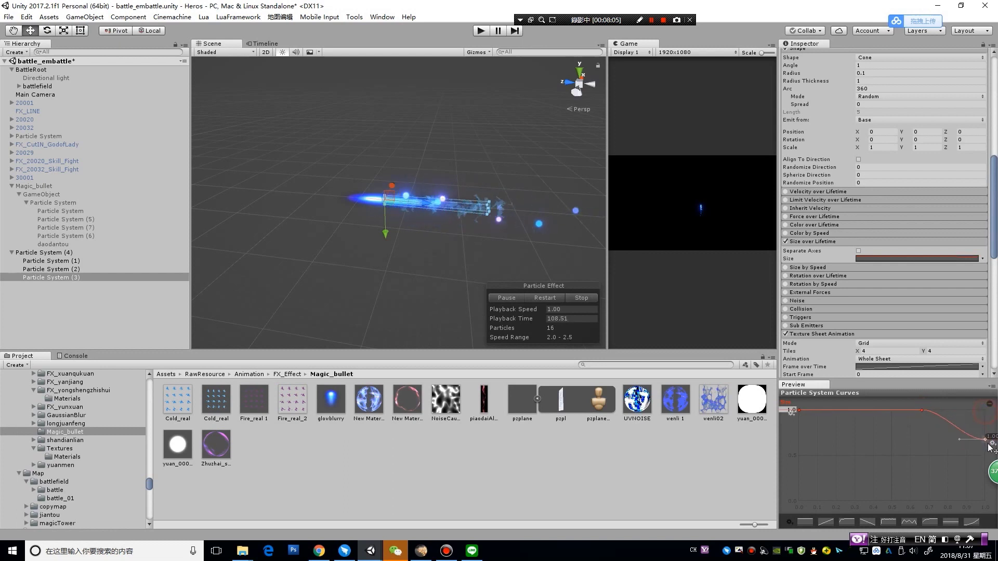
drag(988, 445, 959, 461)
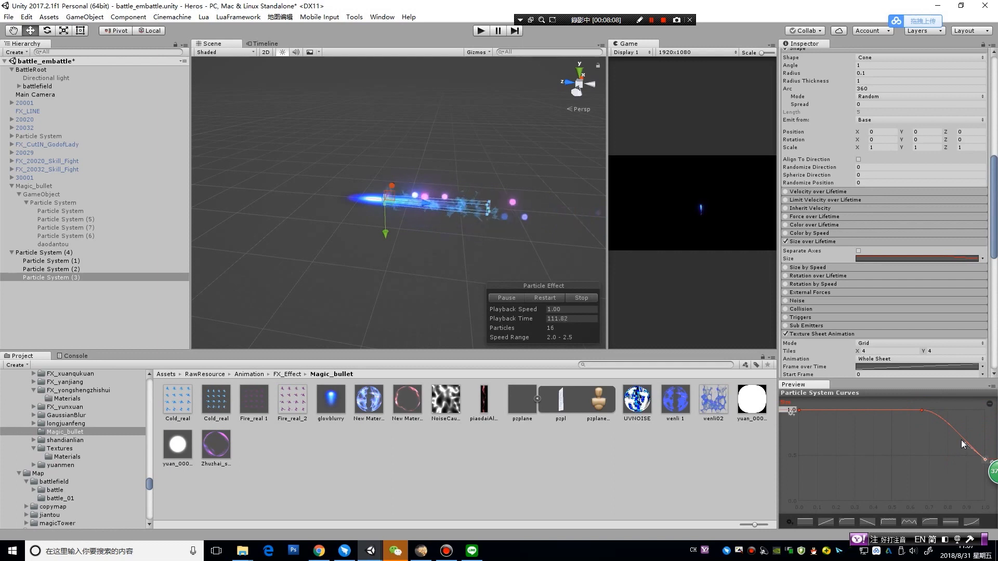
drag(921, 406, 885, 398)
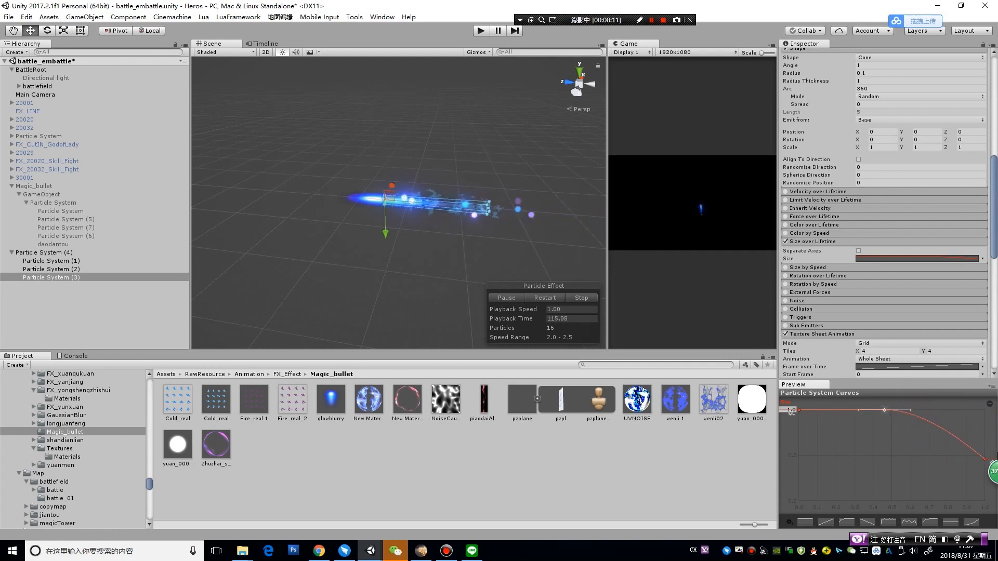
alt+drag(364, 260, 298, 266)
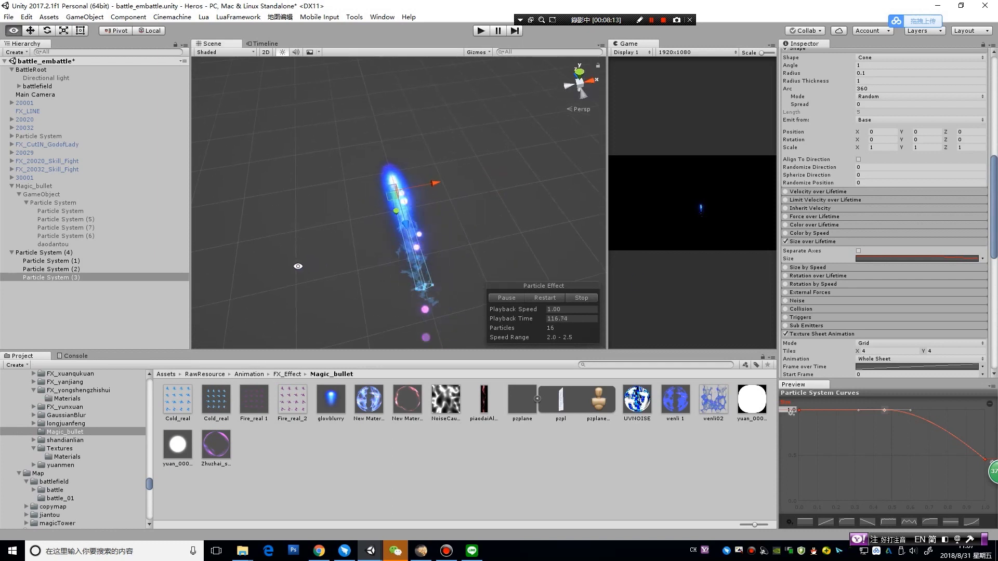
mouse_move(472, 193)
alt+mouse_down()
mouse_move(543, 197)
mouse_move(583, 174)
alt+mouse_up()
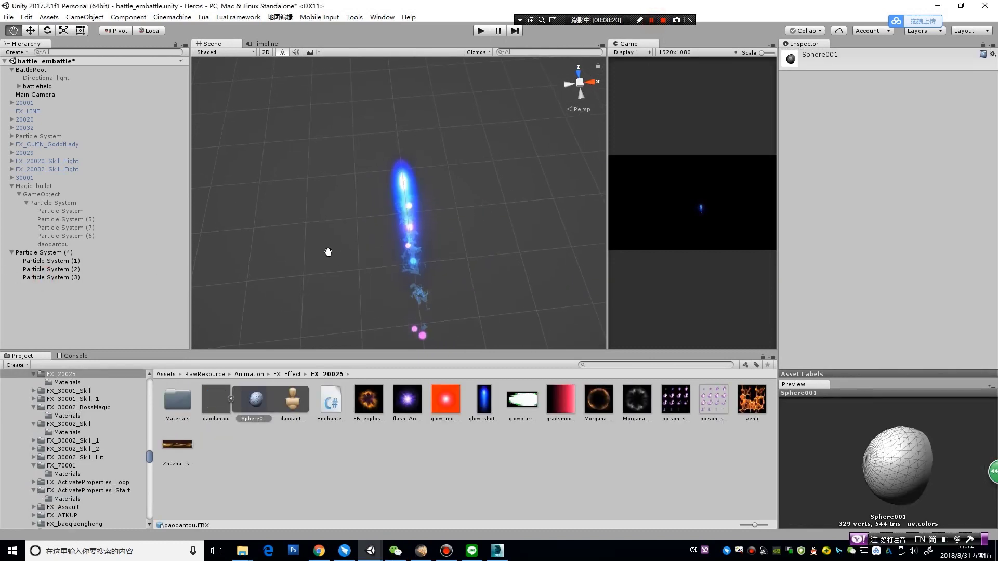
Collapse Particle System (3)'s Shape settings, then deselect it to watch the bullet play
click(41, 275)
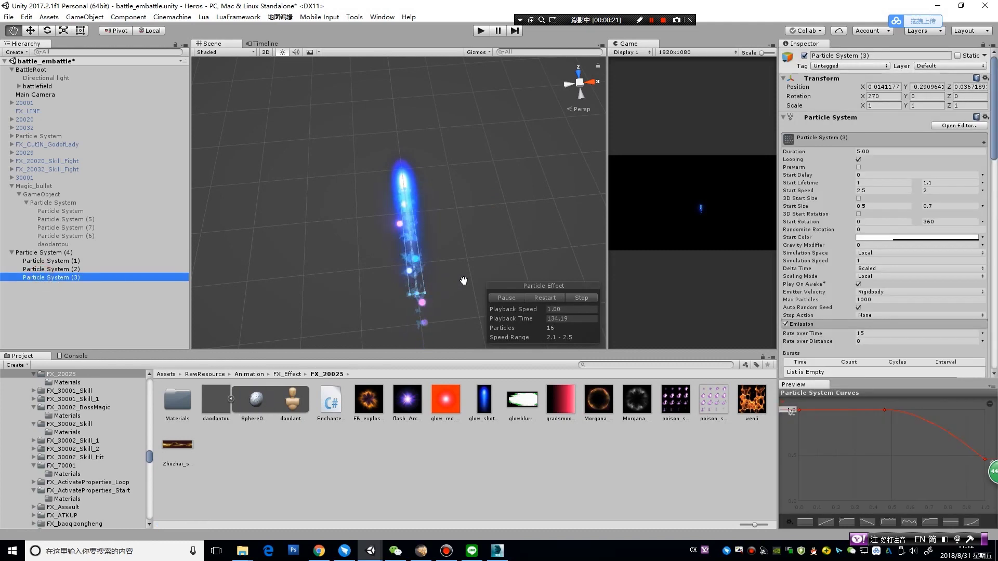
scroll(865, 258, down, 5)
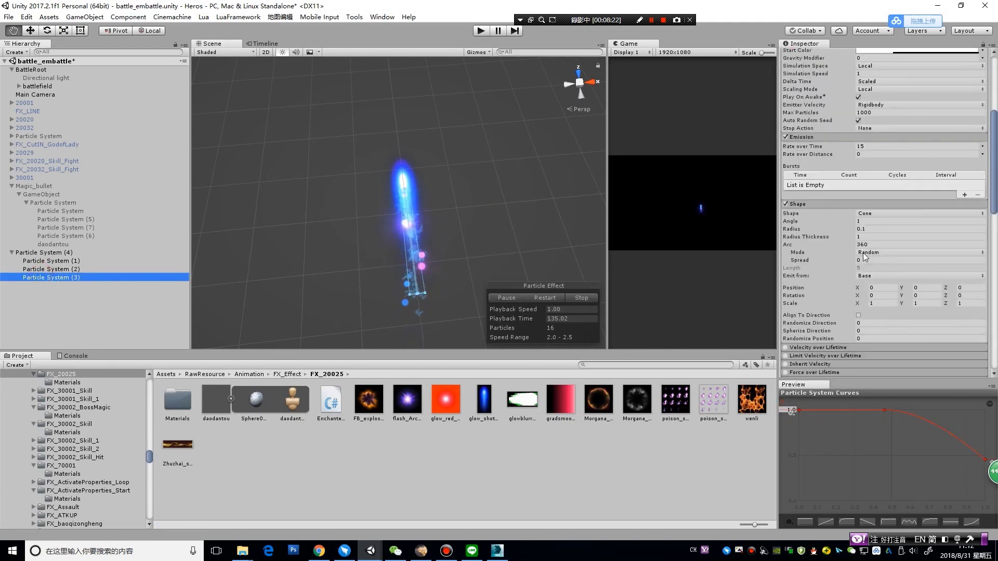
click(815, 204)
alt+drag(508, 241, 239, 267)
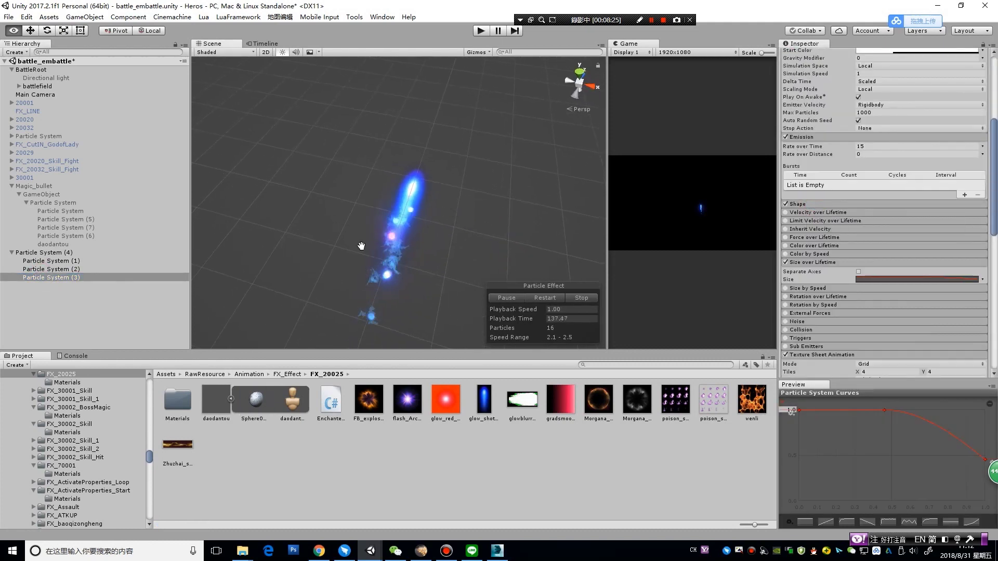
click(98, 314)
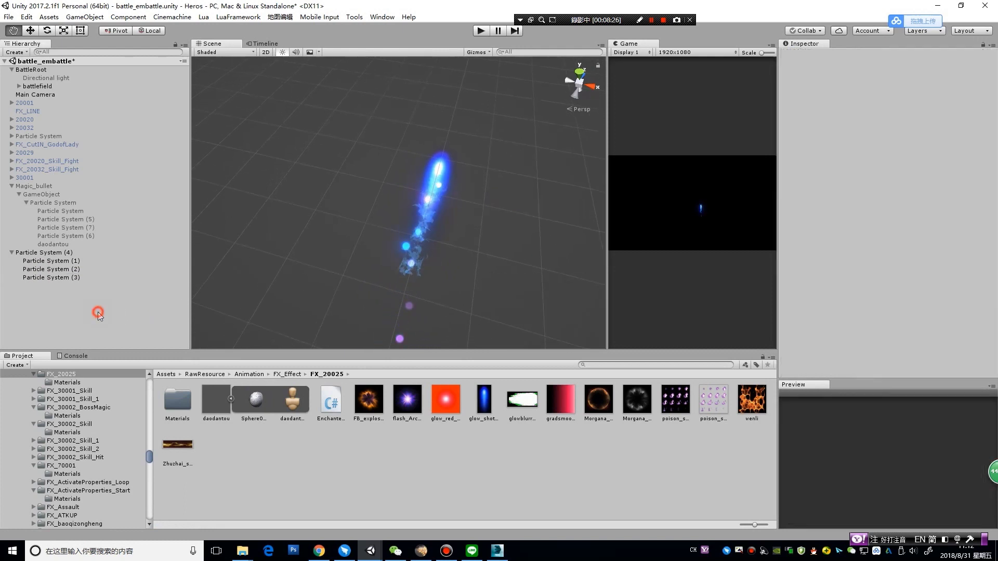
Create a new Particle System (1) and make it a child of Particle System (4)
right_click(106, 295)
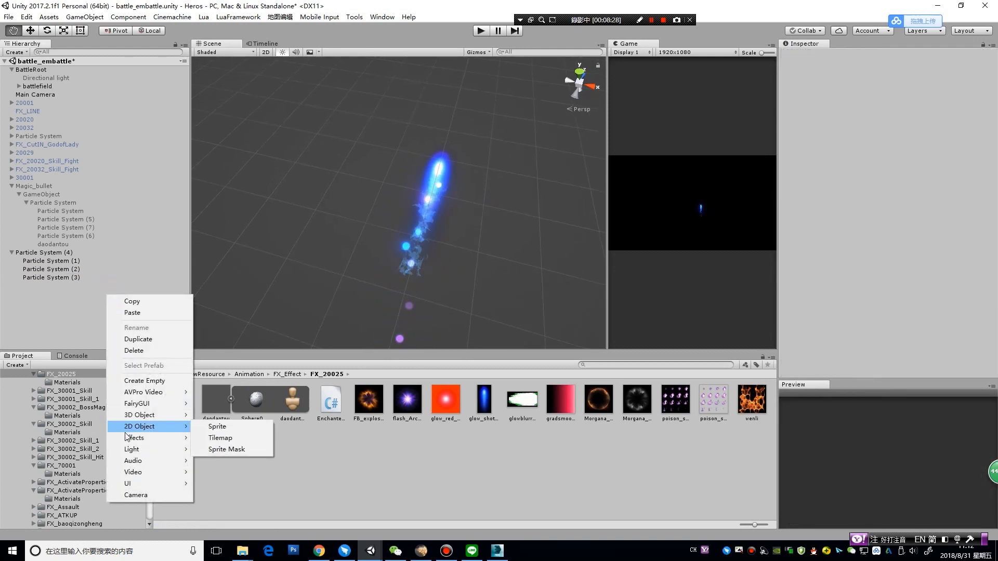
mouse_move(156, 437)
click(239, 438)
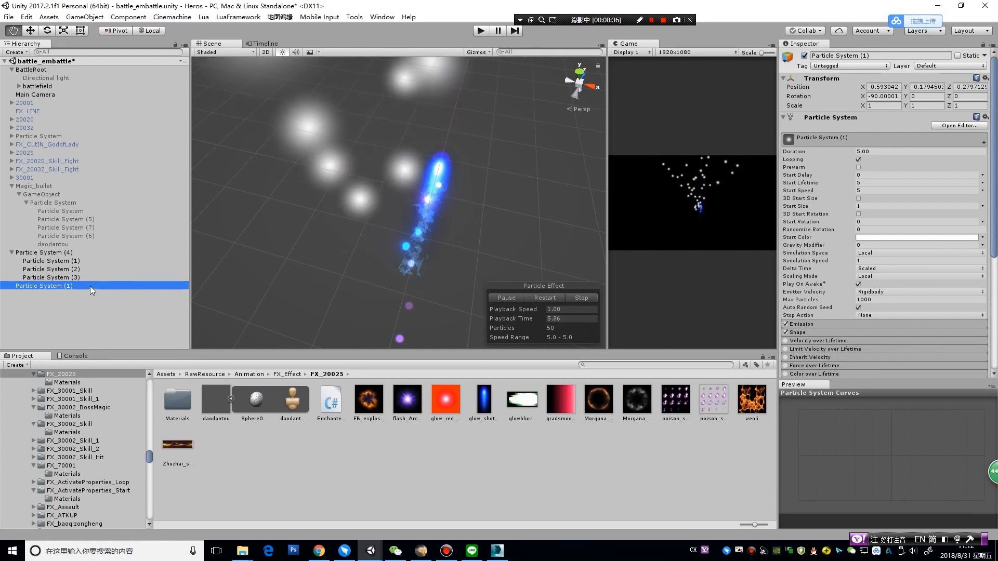
drag(91, 285, 96, 265)
drag(100, 257, 100, 257)
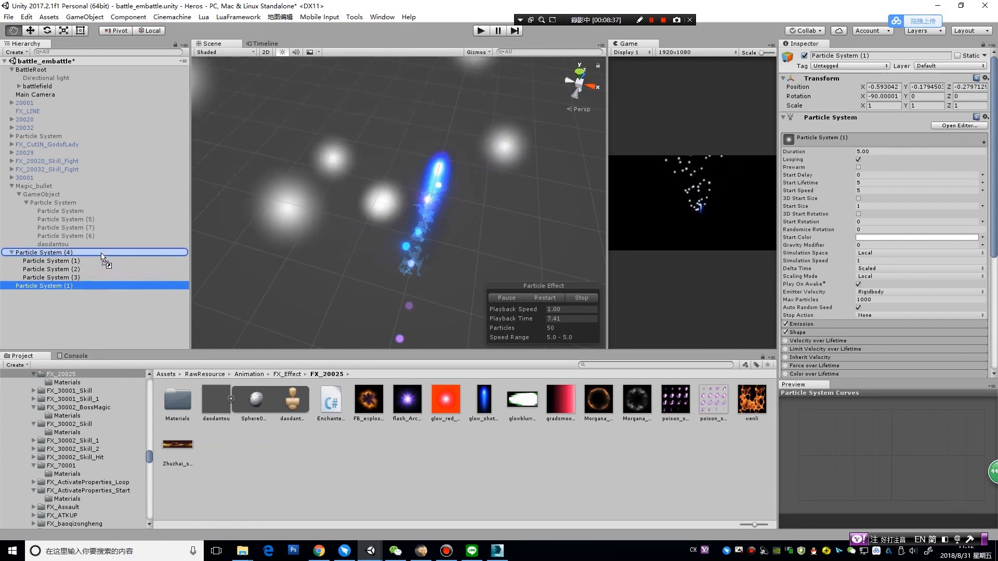
Set its Start Speed to 0 and Max Particles to 1, and move it right along X
alt+drag(483, 206, 322, 129)
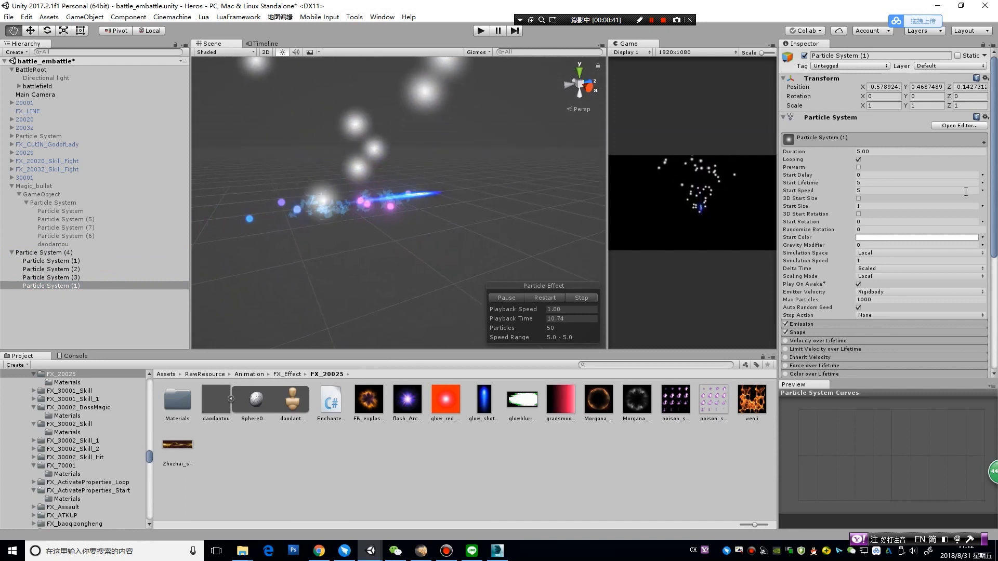
click(868, 190)
text(0)
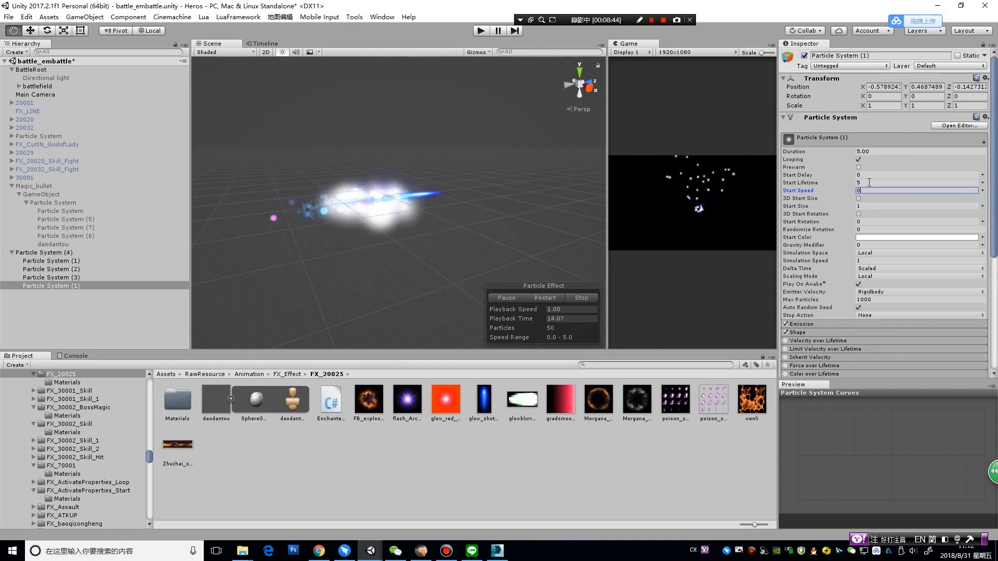
click(868, 299)
text(1)
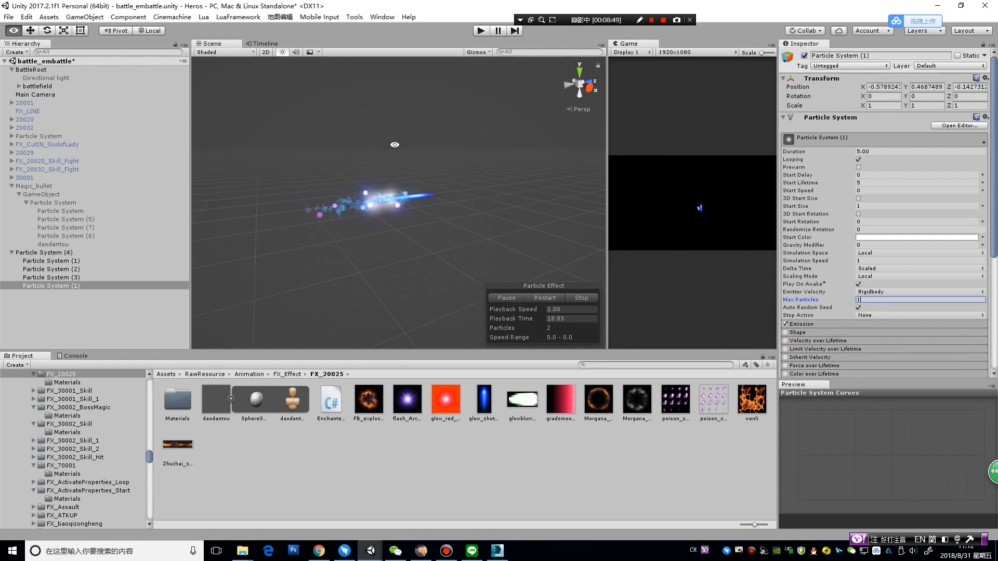
alt+drag(395, 148, 536, 243)
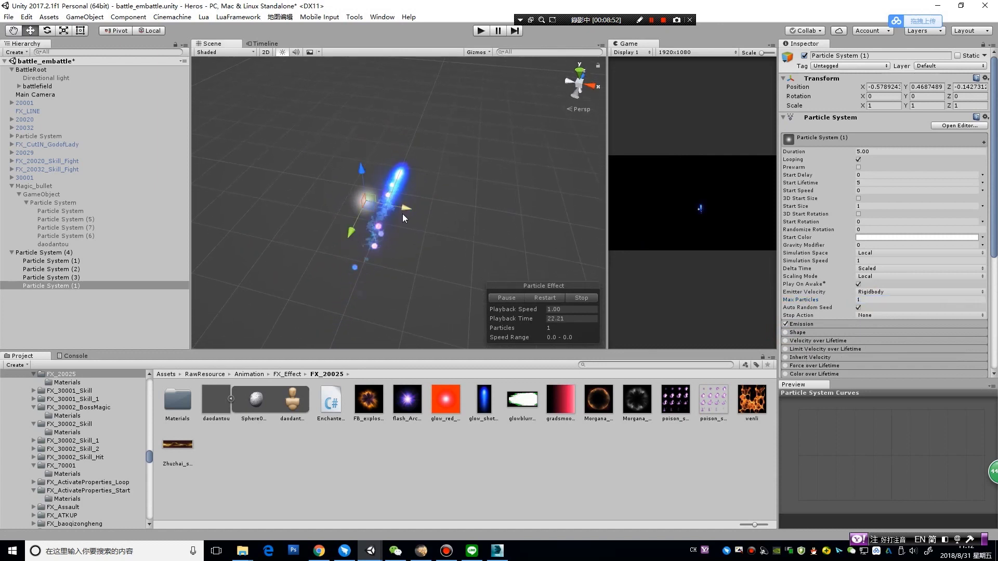
drag(402, 206, 466, 218)
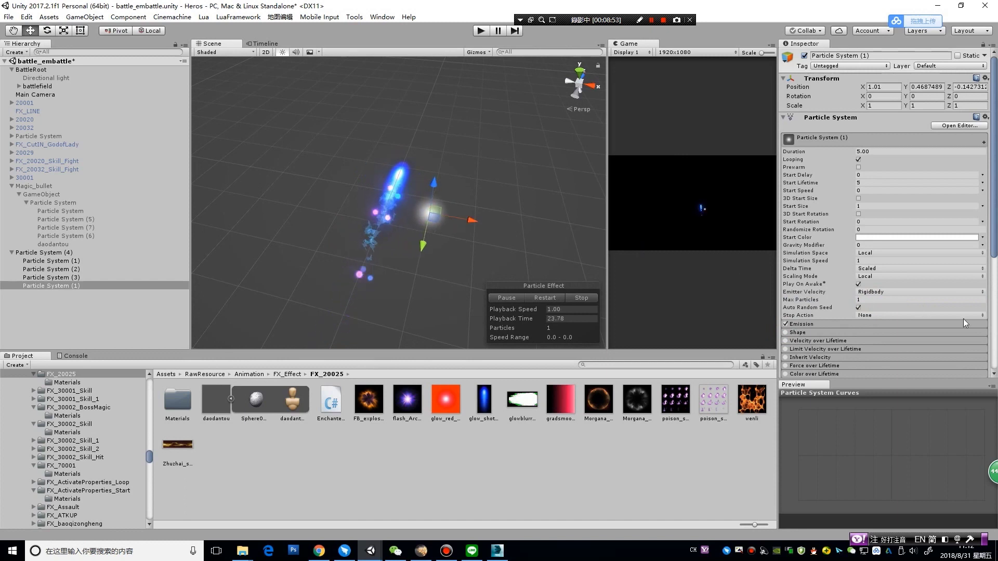
Set the Renderer to Mesh mode and assign the Sphere001 mesh
scroll(964, 319, down, 3)
scroll(965, 319, down, 3)
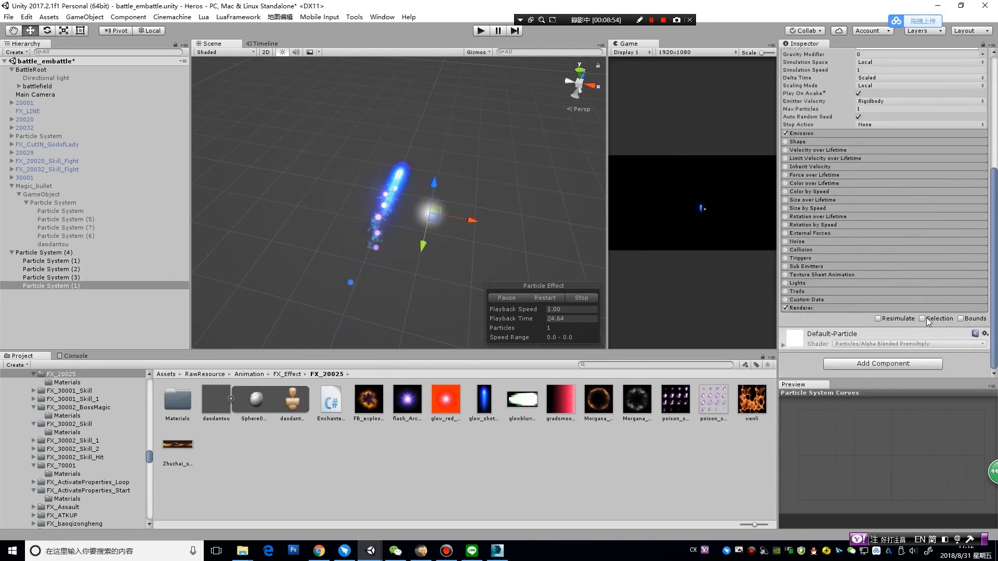
click(844, 307)
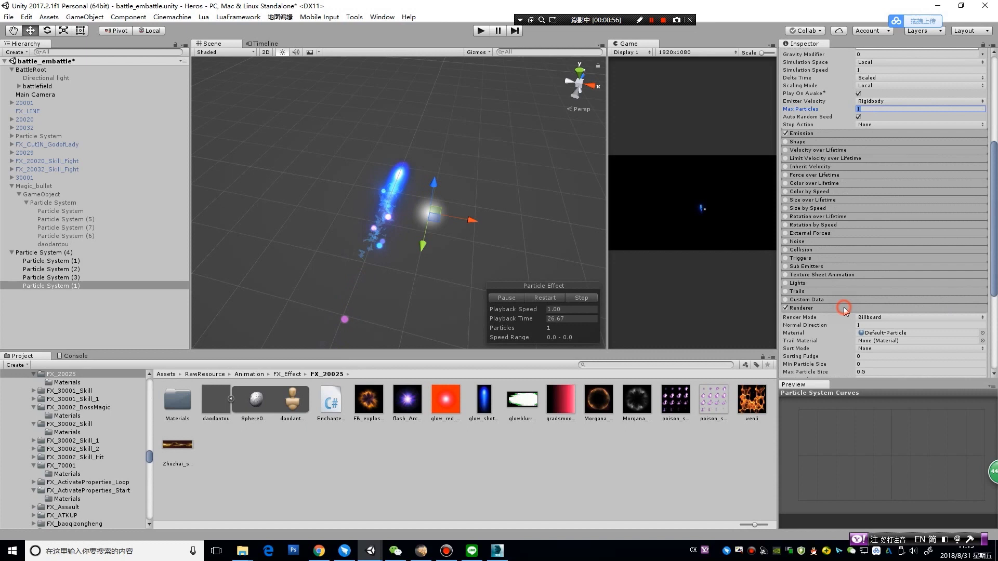
click(875, 318)
click(871, 367)
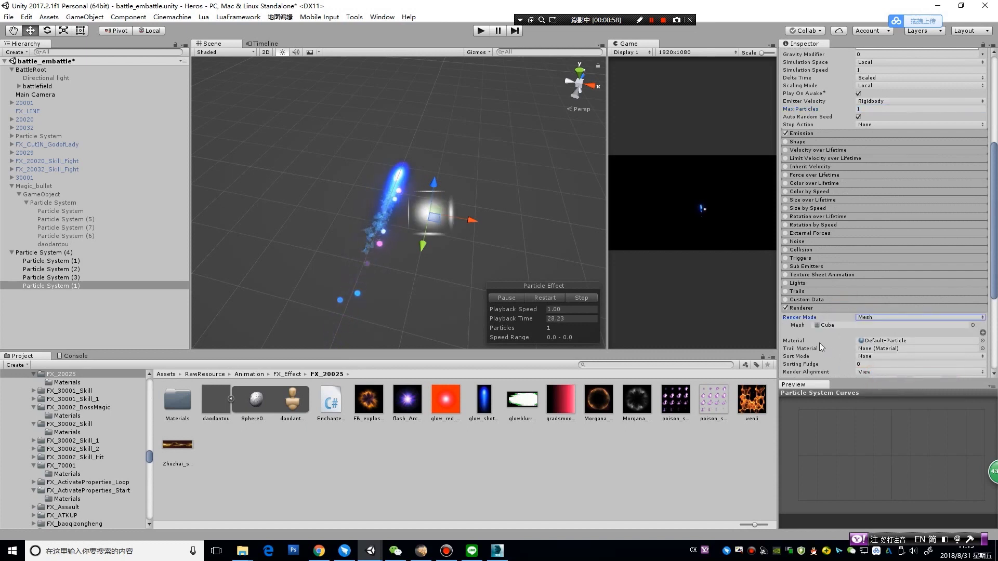
click(973, 326)
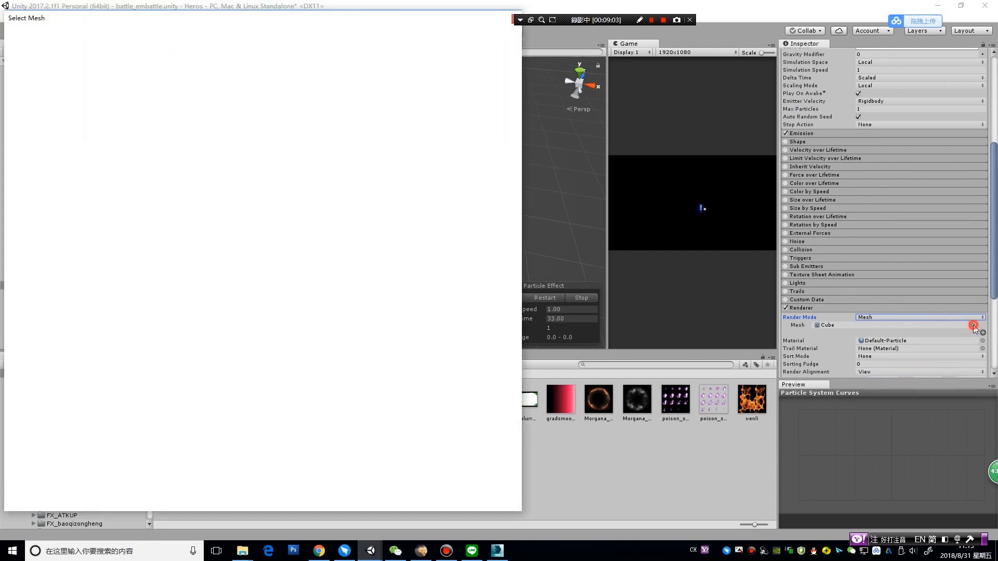
drag(499, 20, 463, 47)
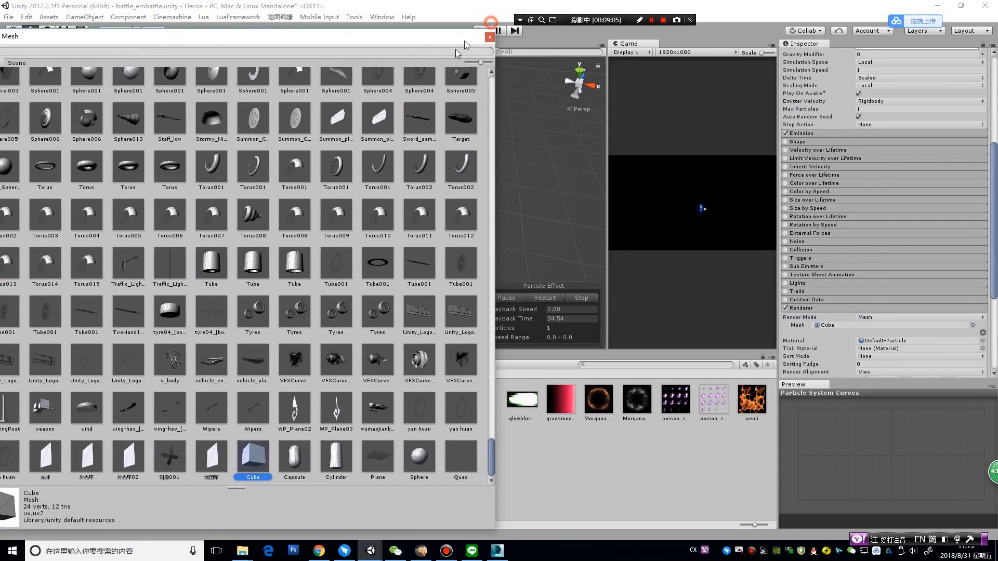
click(481, 47)
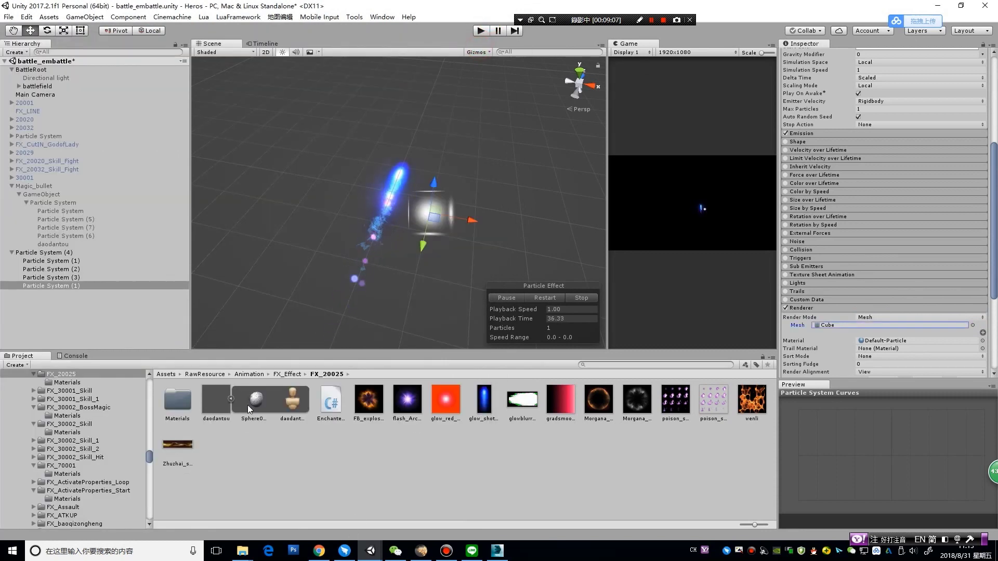
drag(250, 404, 861, 330)
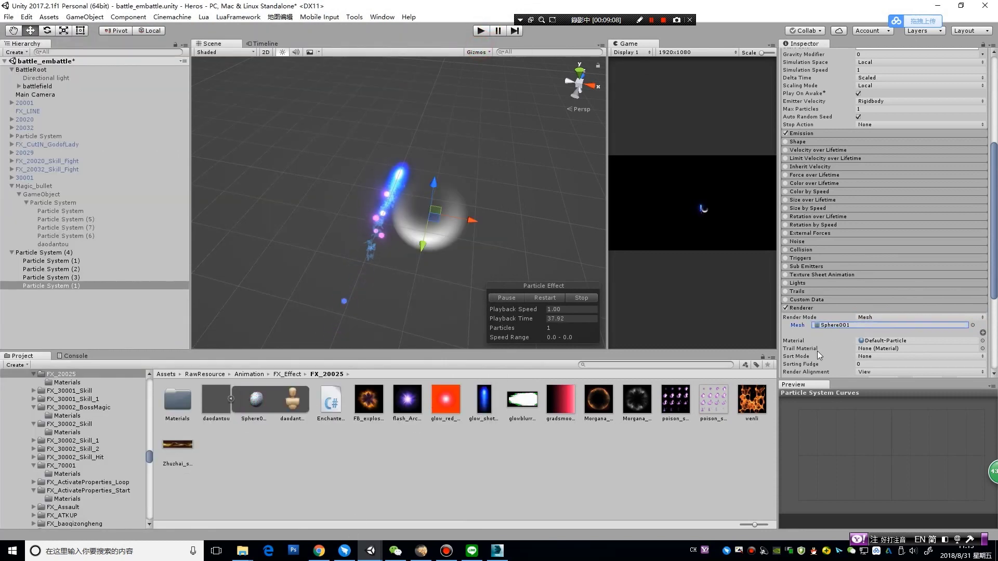
alt+drag(504, 249, 391, 186)
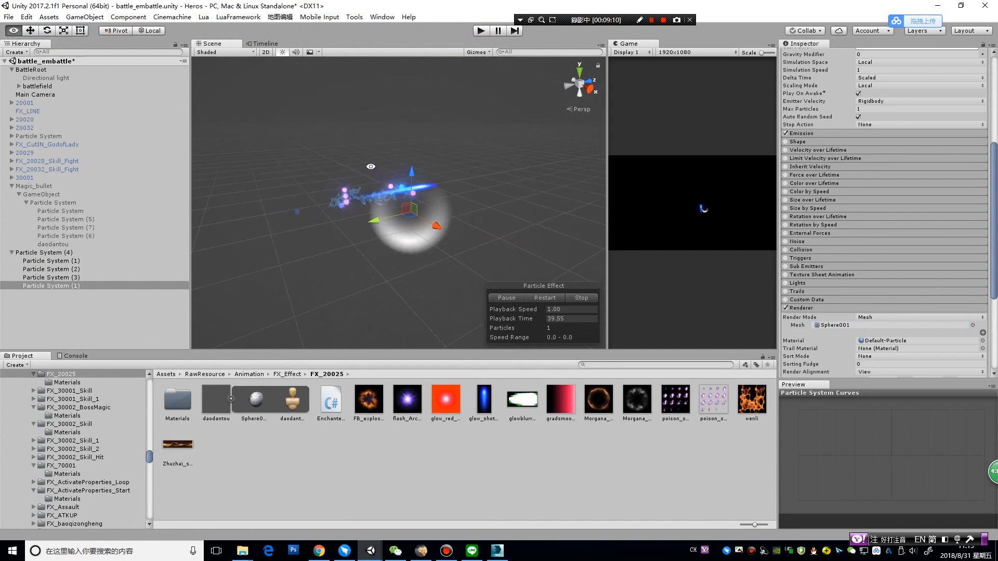
Set Render Alignment to Local and rotate the particle system to X 90
scroll(969, 289, down, 5)
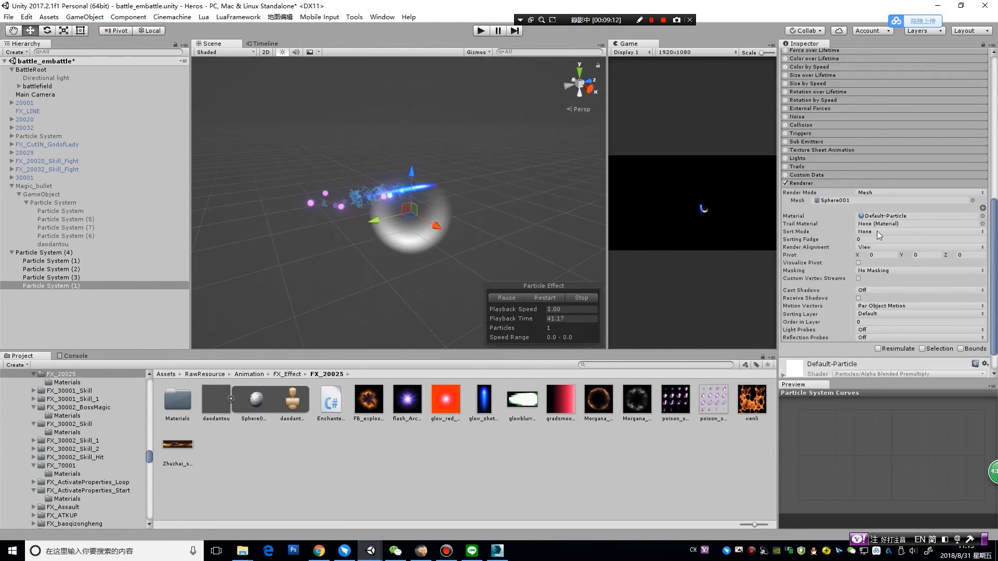
click(878, 247)
click(872, 281)
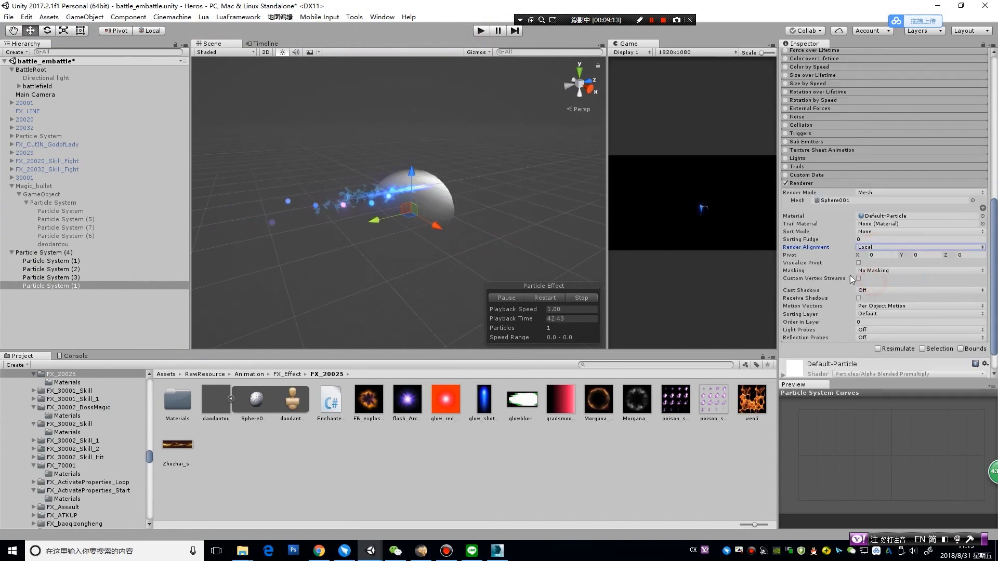
key(e)
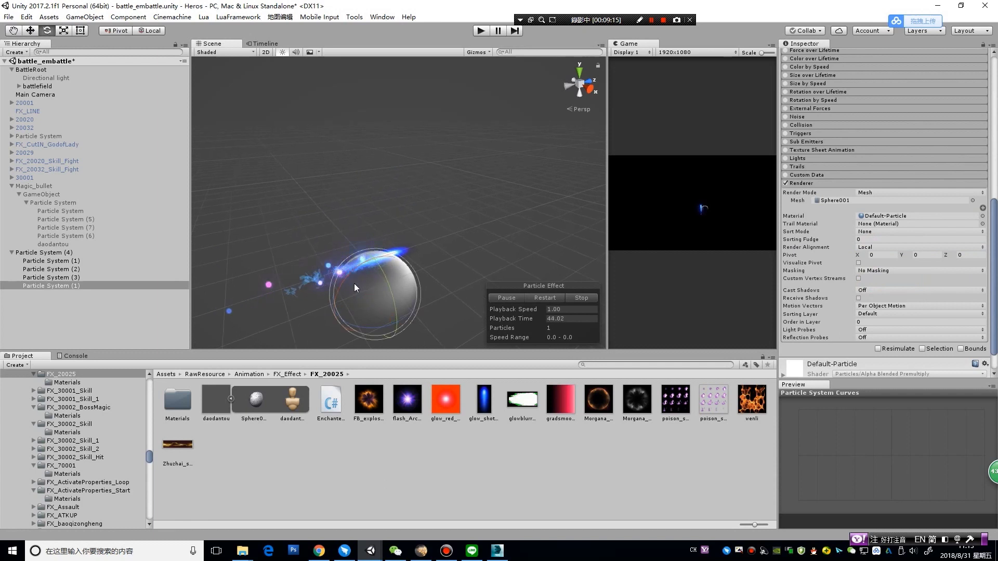
drag(354, 287, 442, 240)
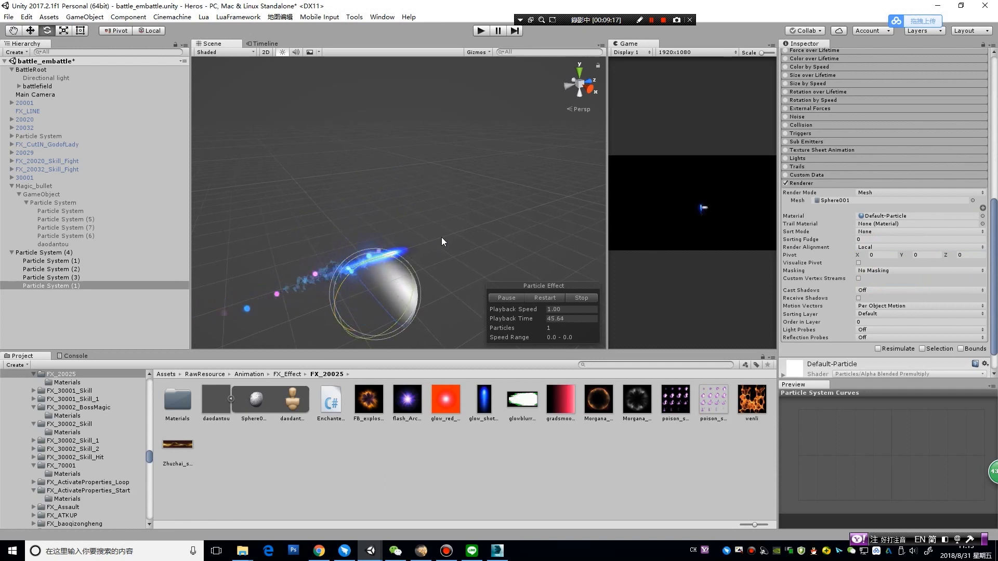
scroll(994, 200, up, 5)
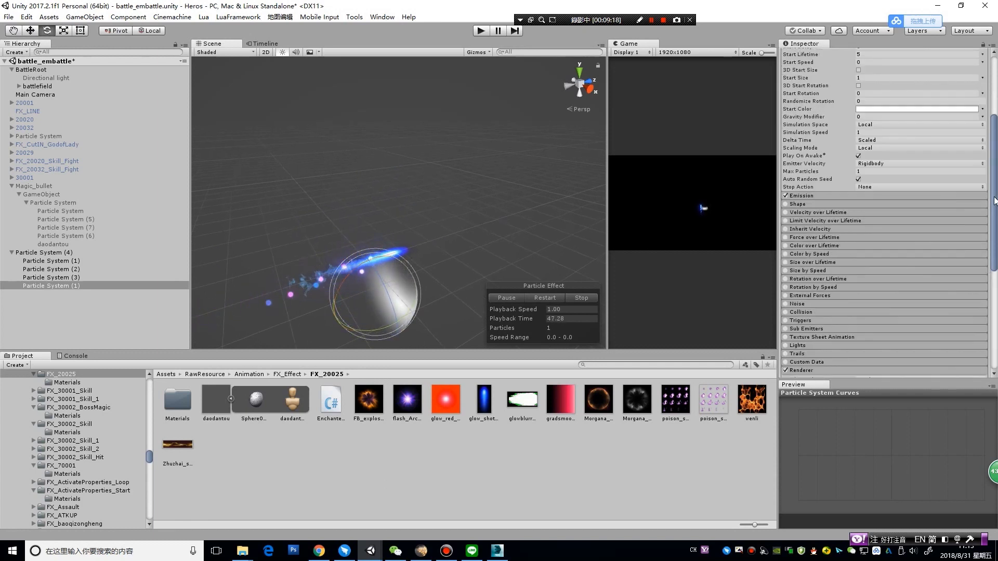
scroll(993, 200, up, 3)
click(895, 96)
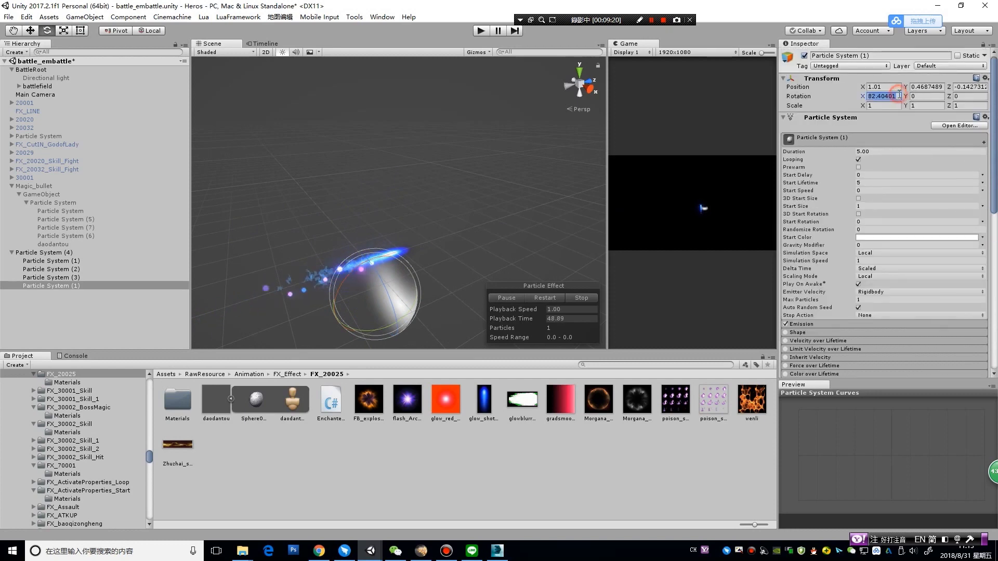
text(90)
key(Return)
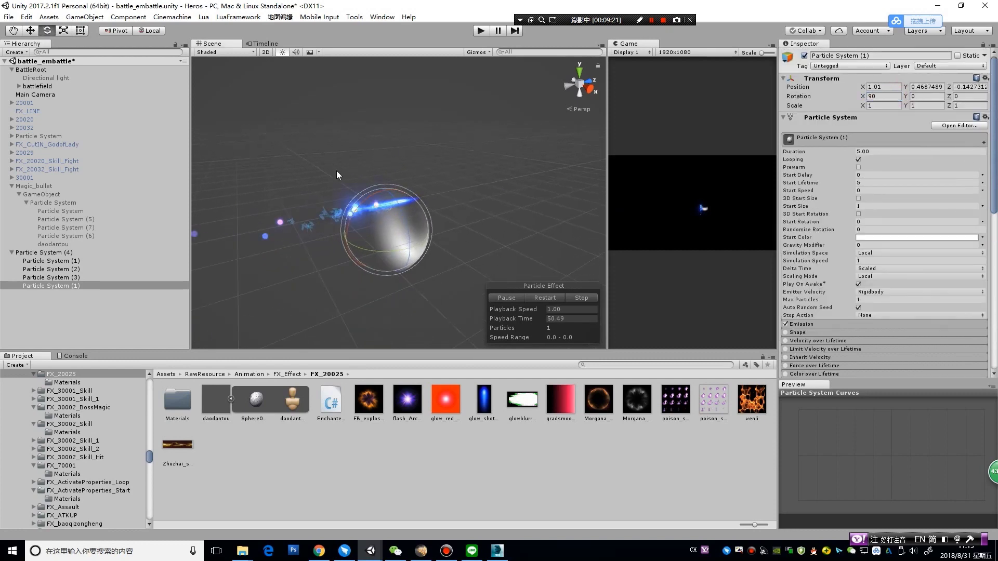
mouse_move(337, 171)
alt+mouse_down()
mouse_move(320, 187)
mouse_move(333, 191)
alt+mouse_up()
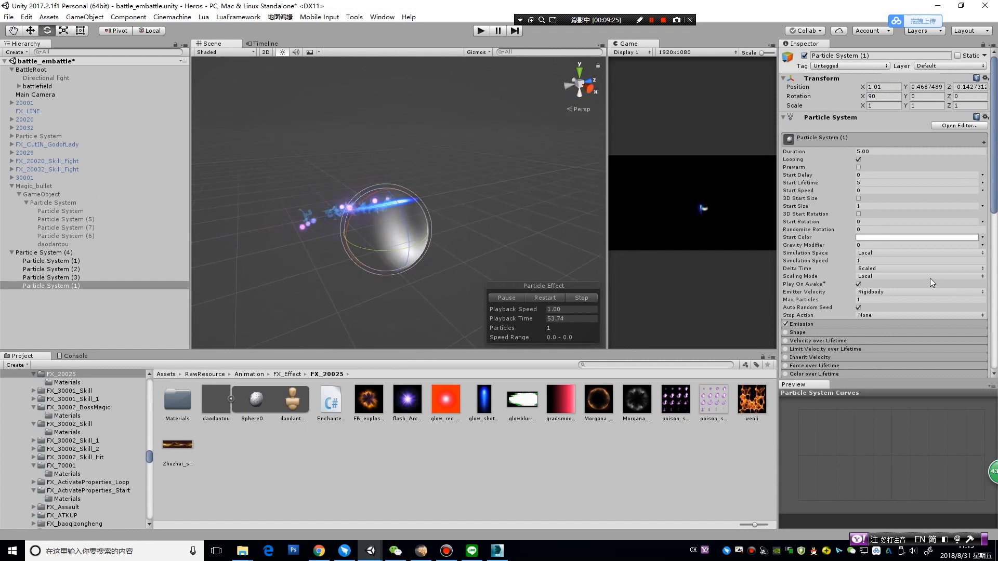
Open Shader Forge and start a new Custom Lighting shader
click(382, 17)
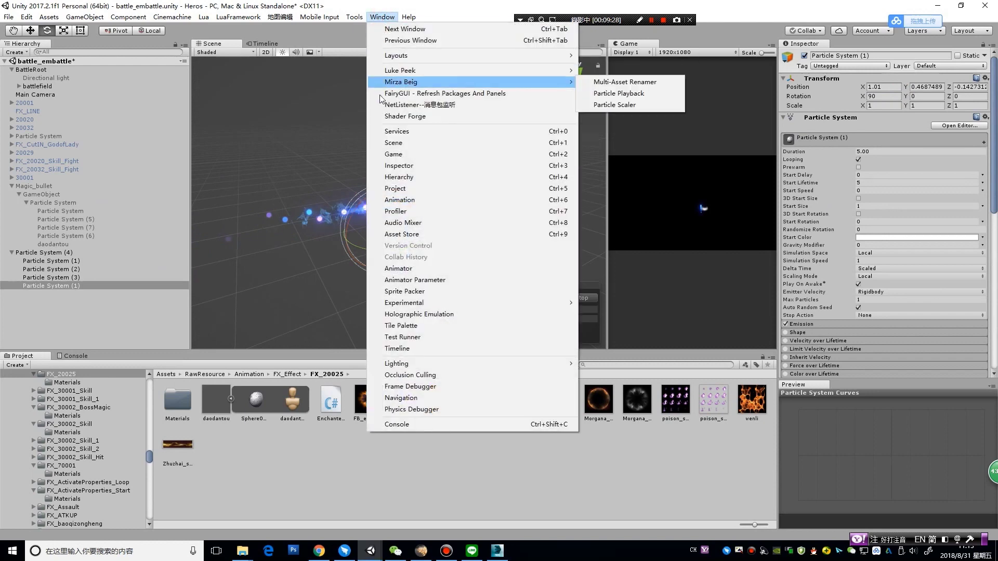
click(405, 116)
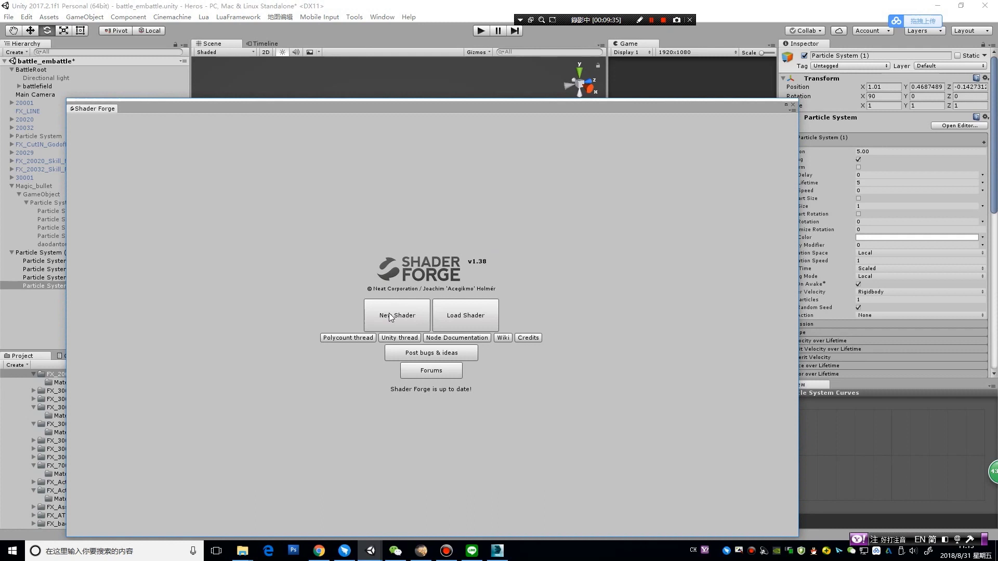
click(390, 316)
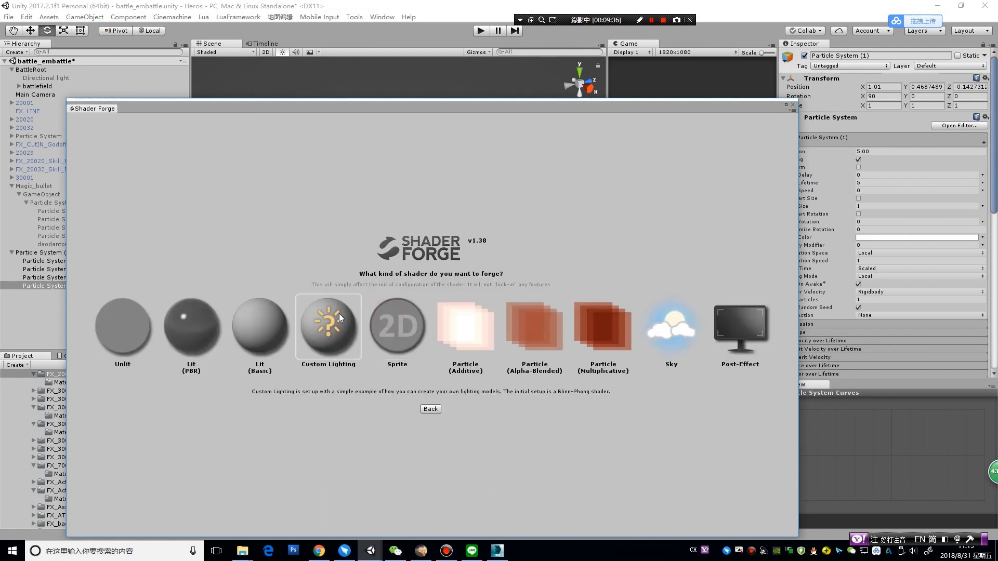
click(338, 315)
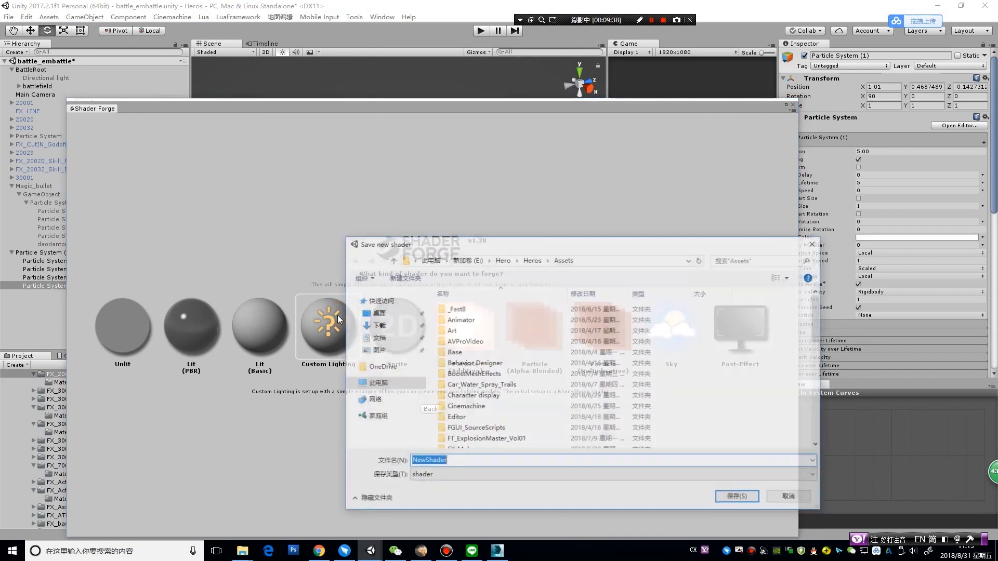
Save the shader as 'testnoise' in the ShaderForge assets folder
scroll(496, 377, down, 2)
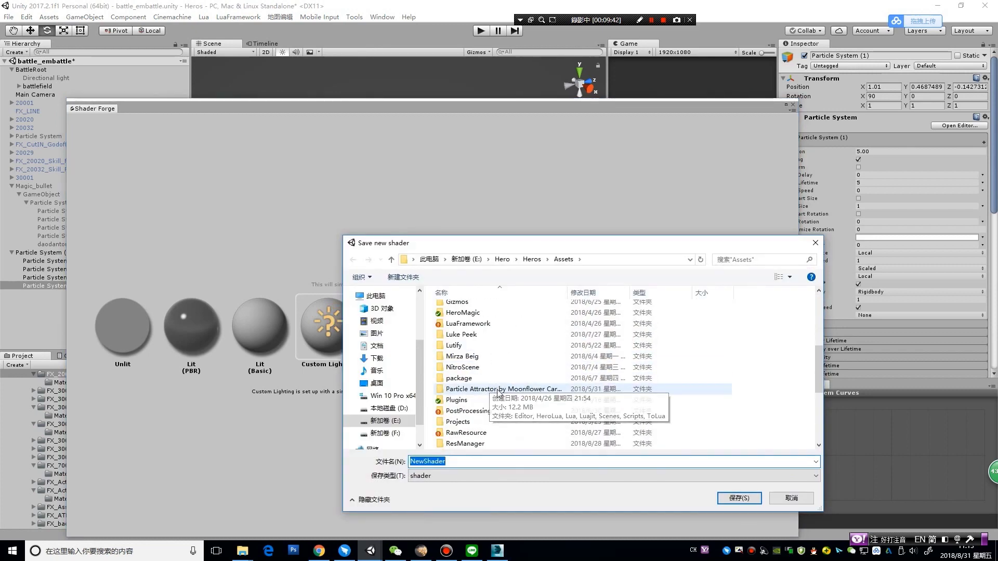
scroll(495, 377, down, 3)
double_click(492, 367)
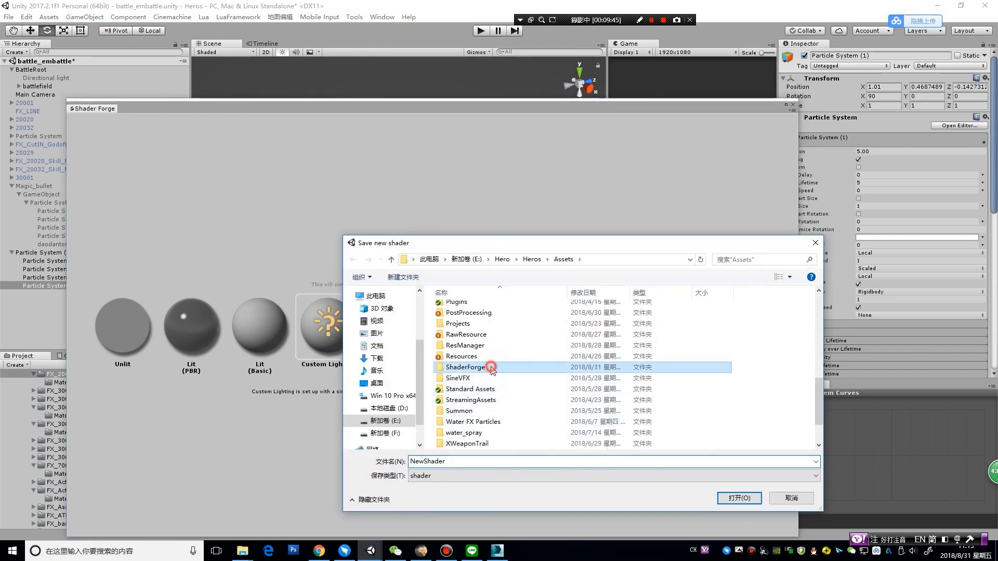
click(468, 462)
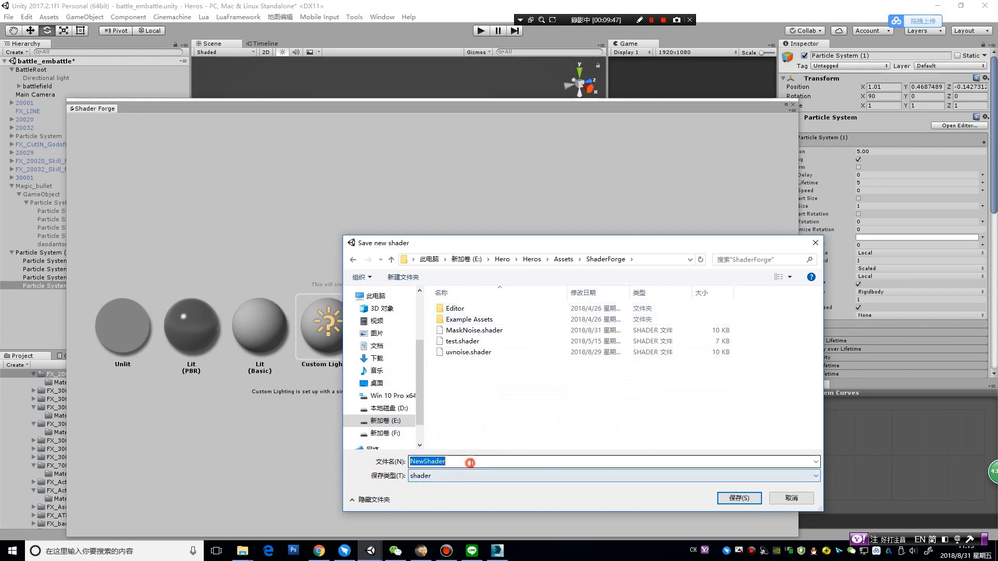
click(752, 501)
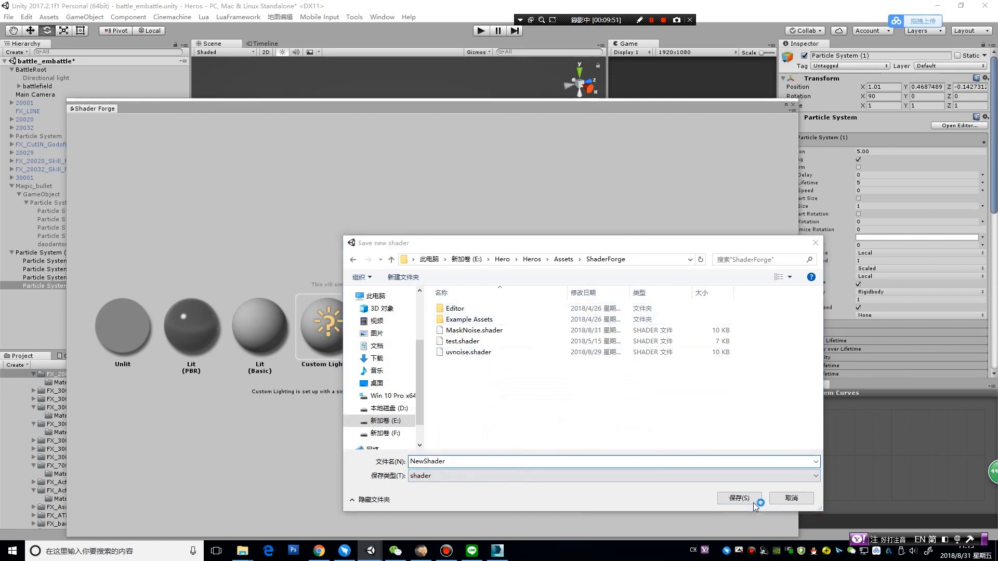
click(458, 461)
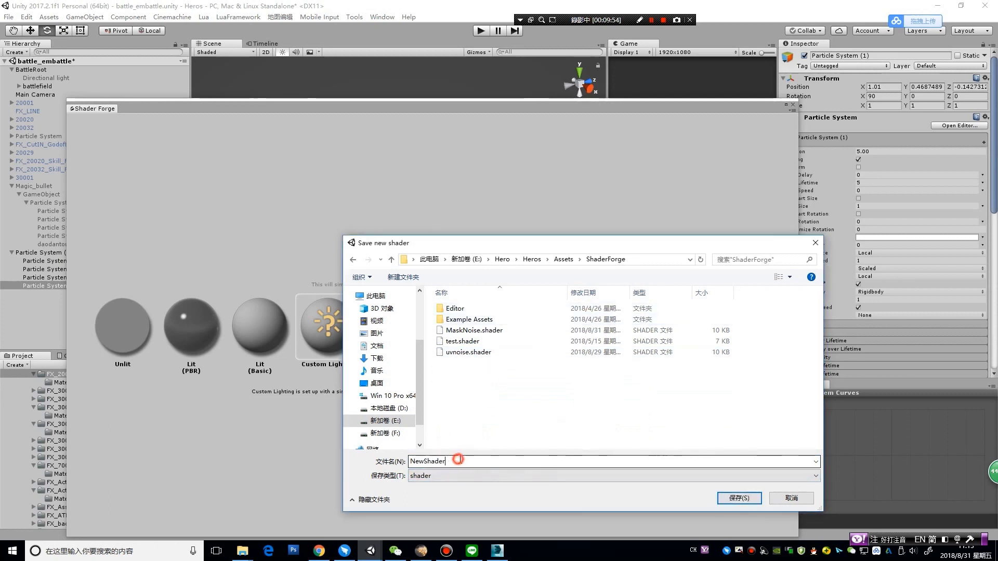
text(testnoise)
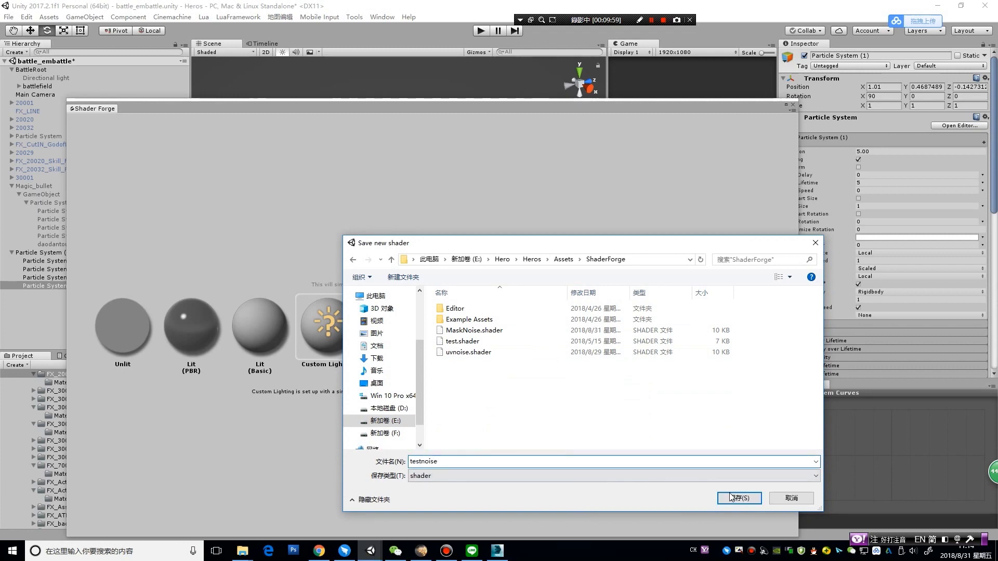
click(731, 497)
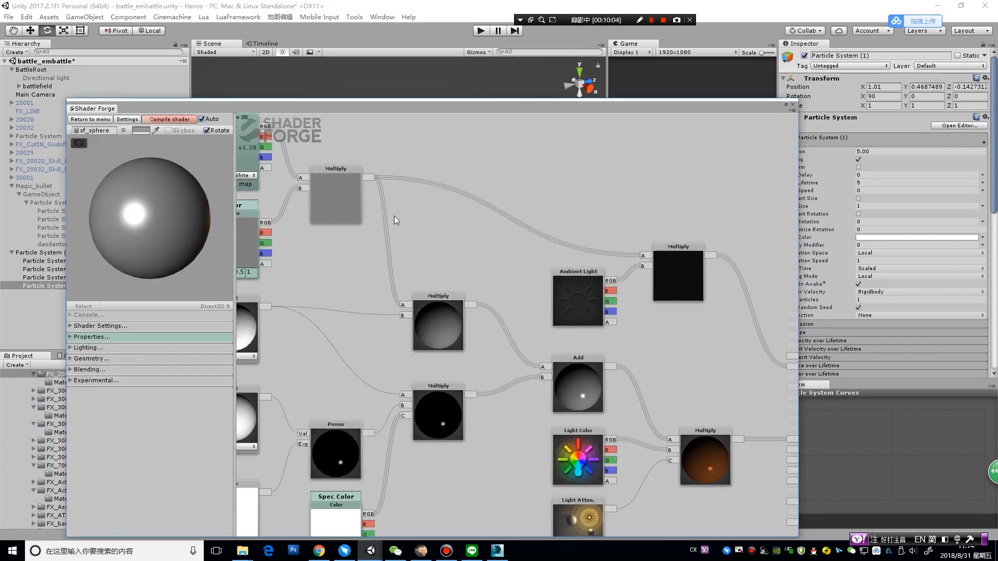
Box-select and delete all default nodes except Main, then zoom in on the Main node
click(653, 22)
click(652, 20)
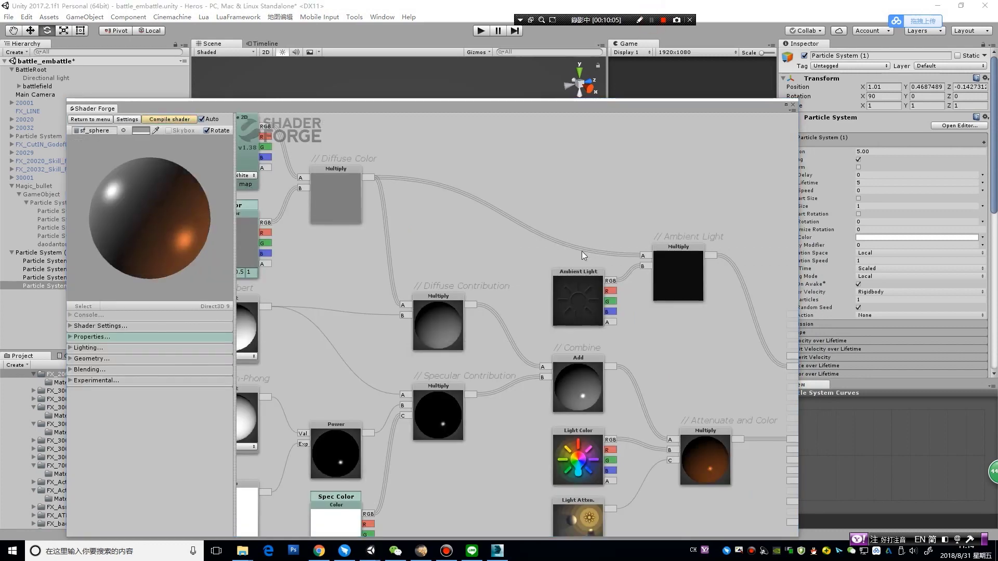
scroll(663, 200, down, 2)
scroll(668, 201, down, 2)
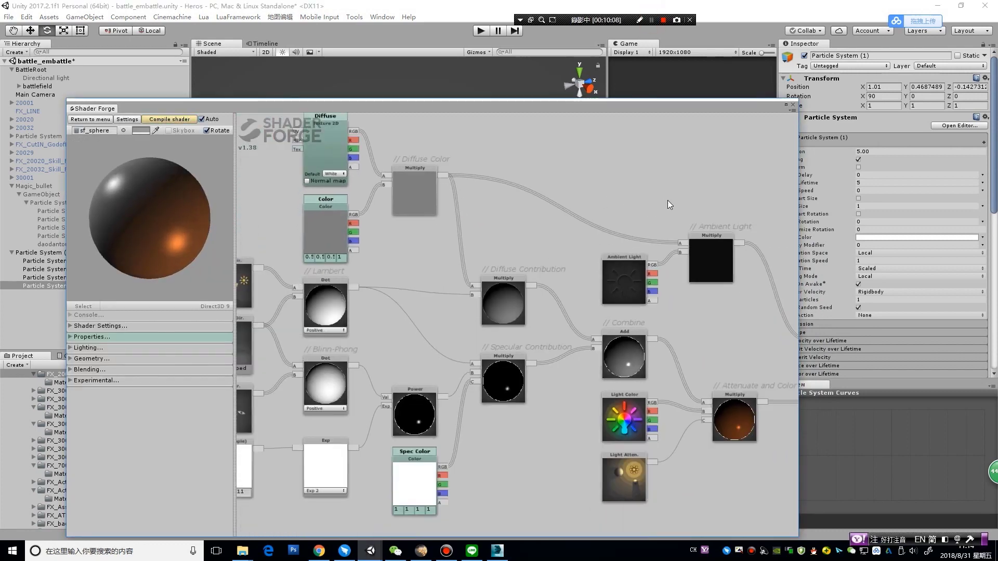
scroll(667, 201, down, 2)
scroll(667, 201, down, 1)
drag(649, 197, 638, 203)
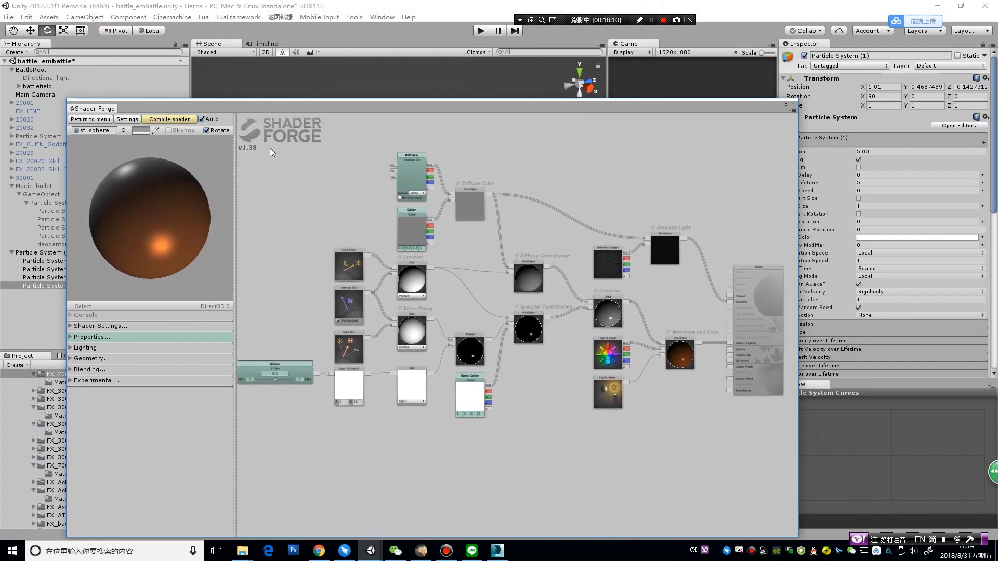
mouse_move(270, 160)
alt+mouse_down()
mouse_move(698, 471)
mouse_move(725, 479)
alt+mouse_up()
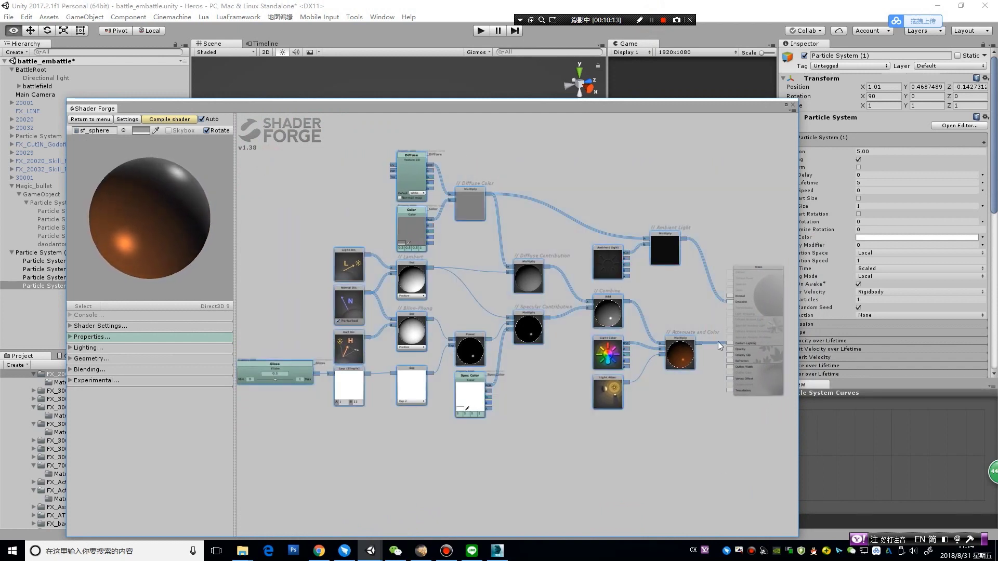
key(Delete)
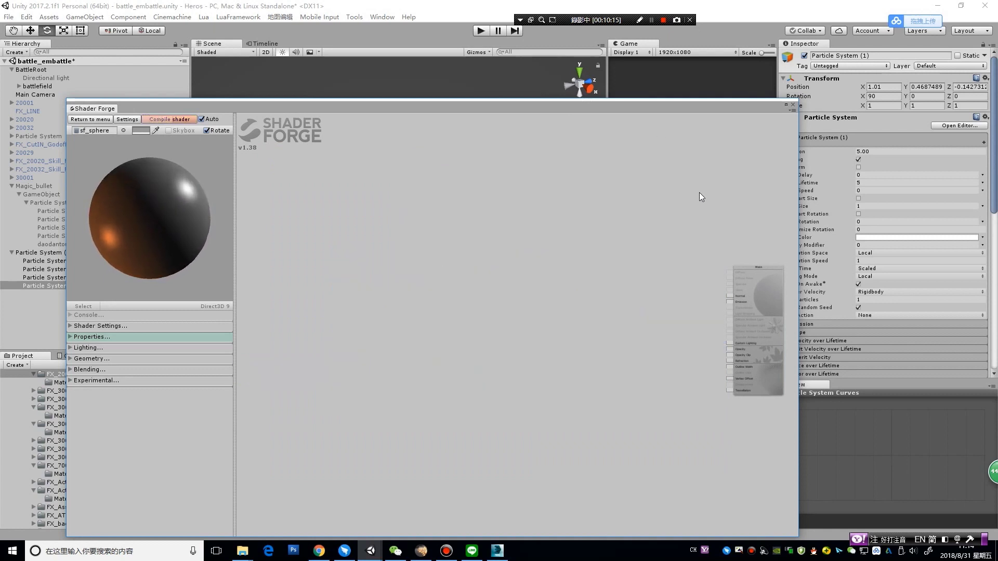
drag(700, 192, 521, 150)
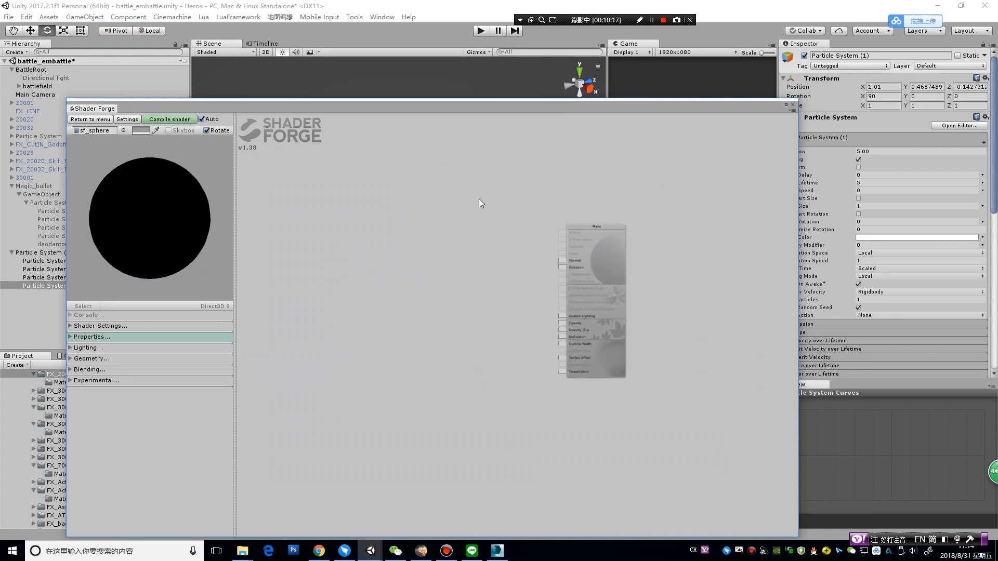
scroll(478, 198, up, 1)
scroll(473, 207, up, 1)
scroll(490, 208, up, 2)
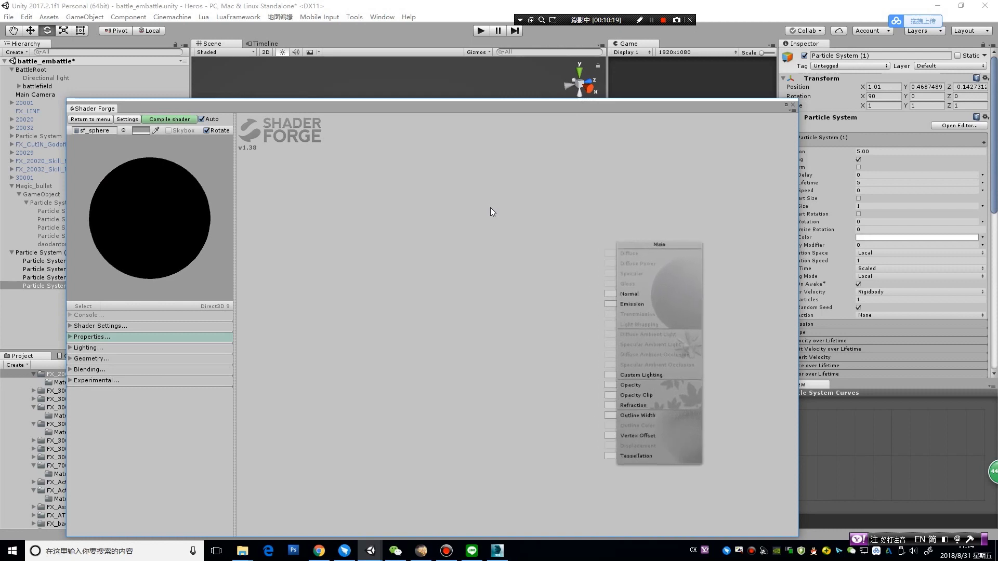
scroll(495, 245, up, 2)
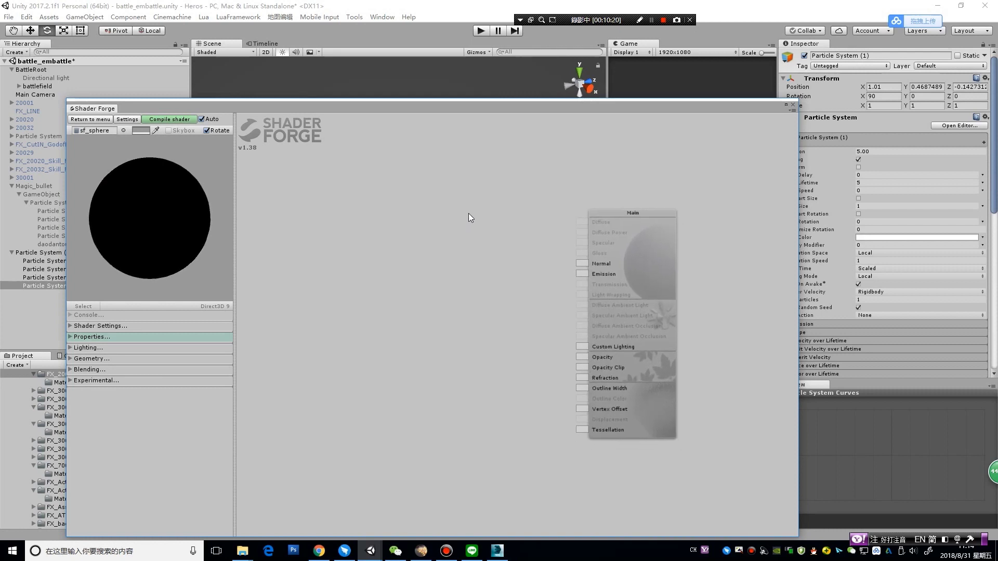
Add a Texture 2D property node named TEX
right_click(448, 177)
mouse_move(505, 204)
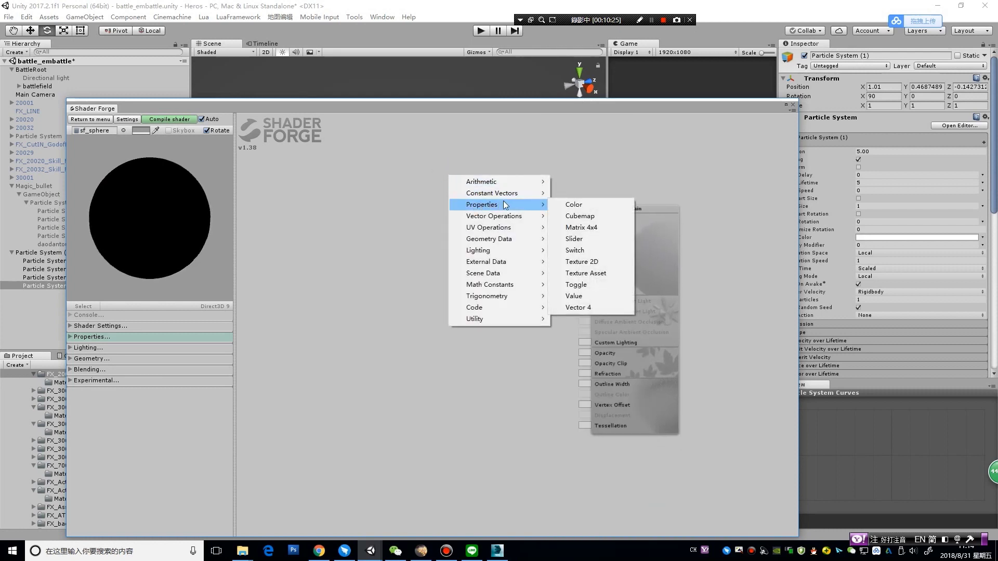
click(606, 265)
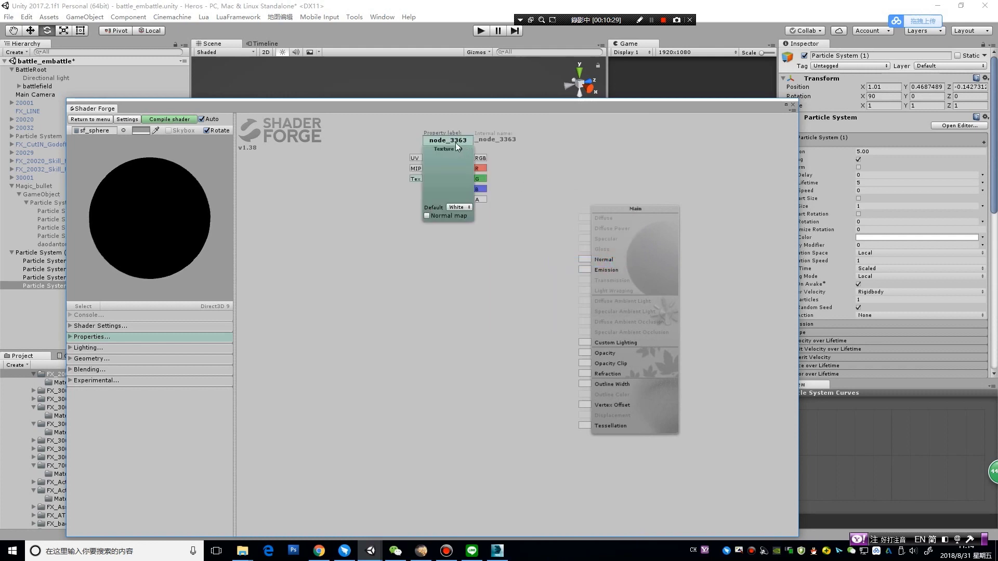
text(TEX)
Add a Color property node named Color and place it below TEX
right_click(363, 225)
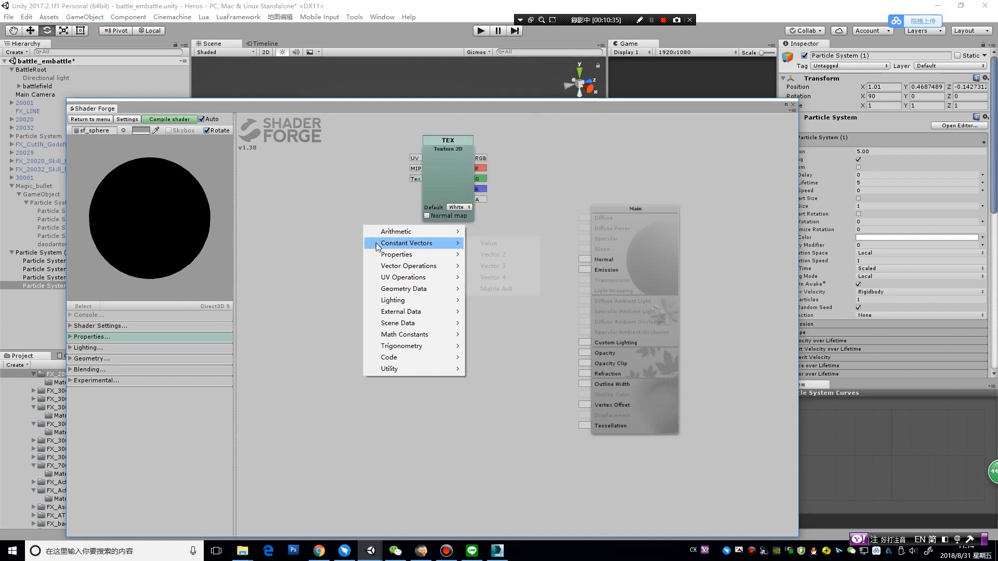
mouse_move(382, 256)
click(489, 254)
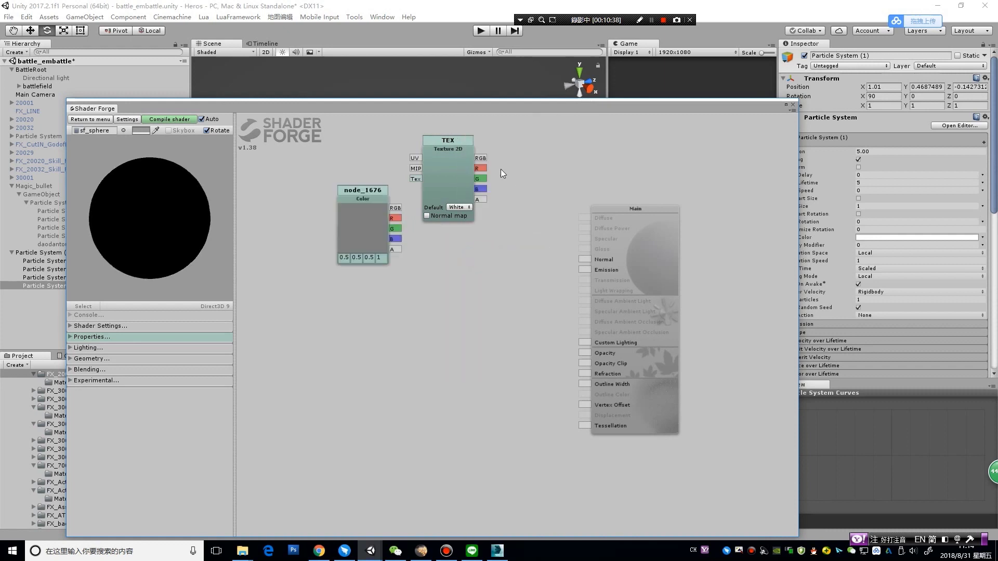
middle_drag(500, 170, 535, 204)
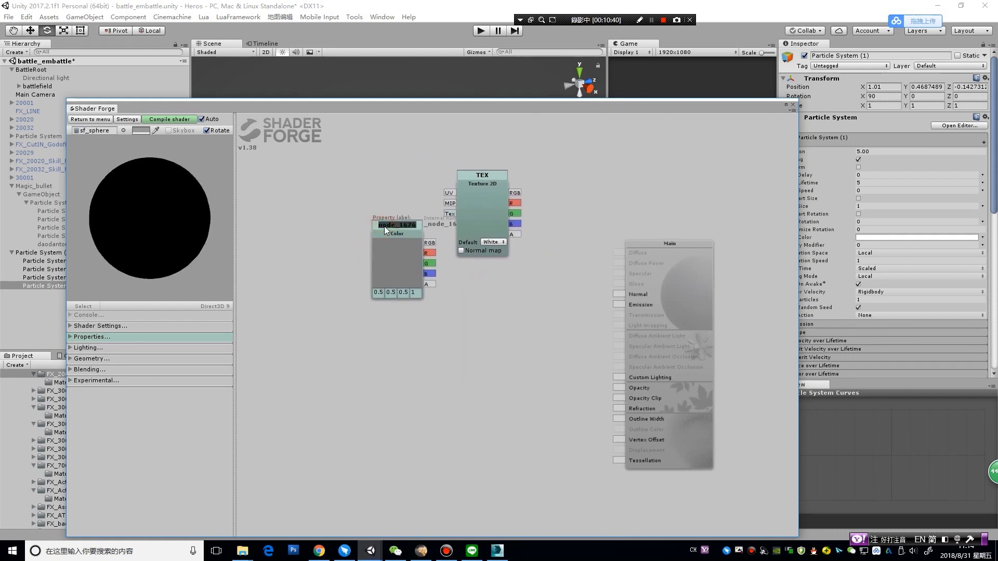
text(Color)
click(616, 254)
mouse_move(480, 198)
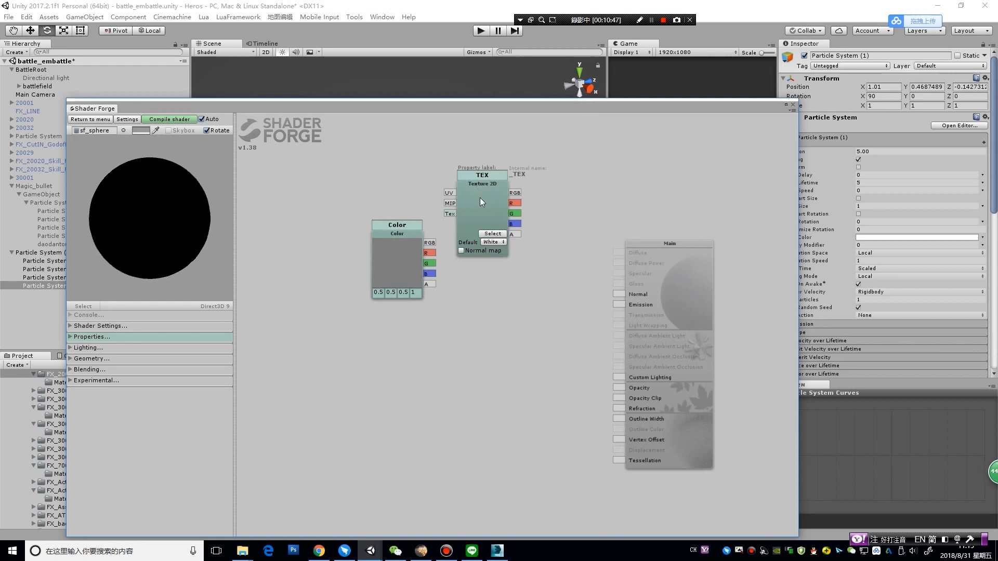
drag(410, 234, 379, 285)
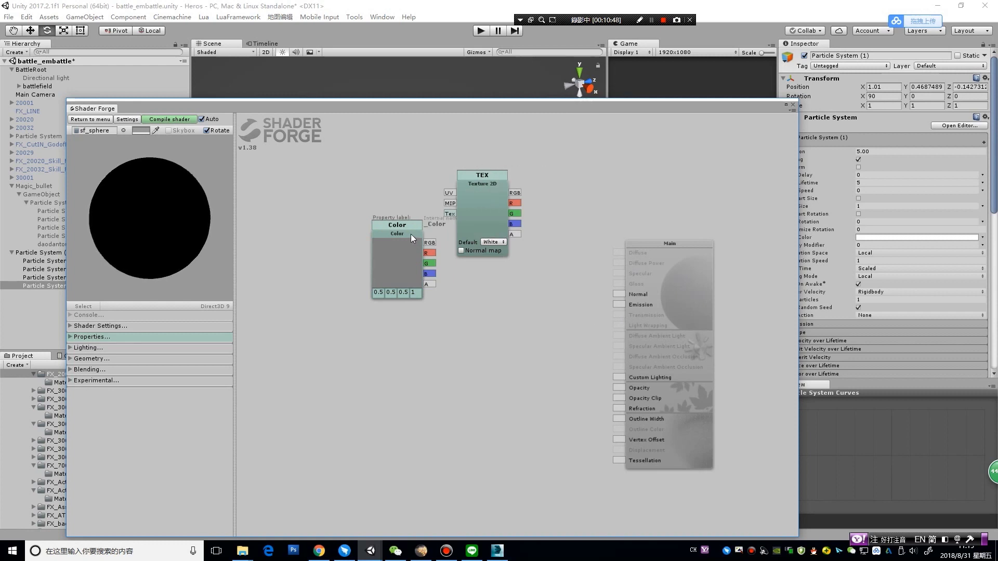
Add an Arithmetic Multiply node and move the TEX node up-left beside it
right_click(511, 284)
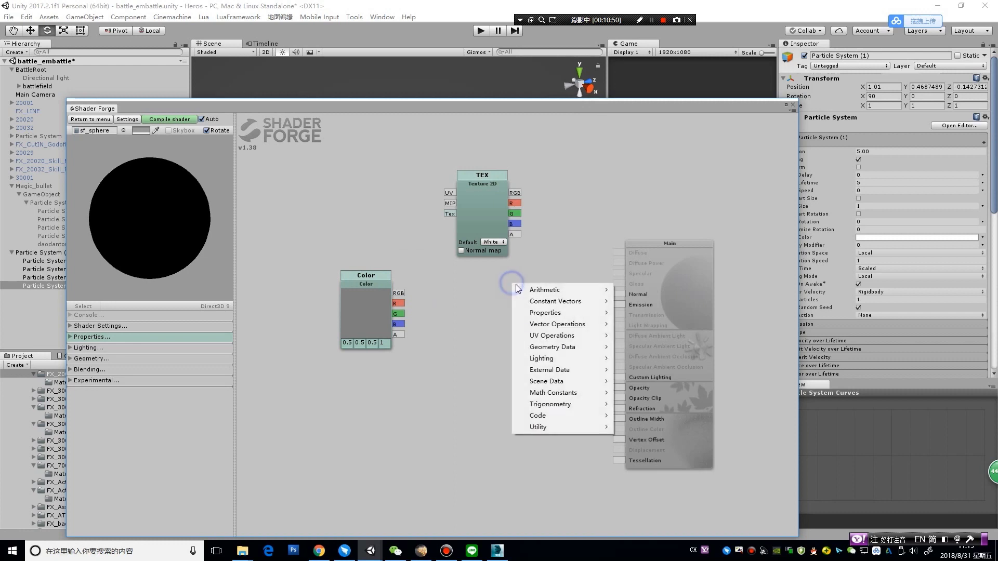
mouse_move(551, 289)
click(689, 363)
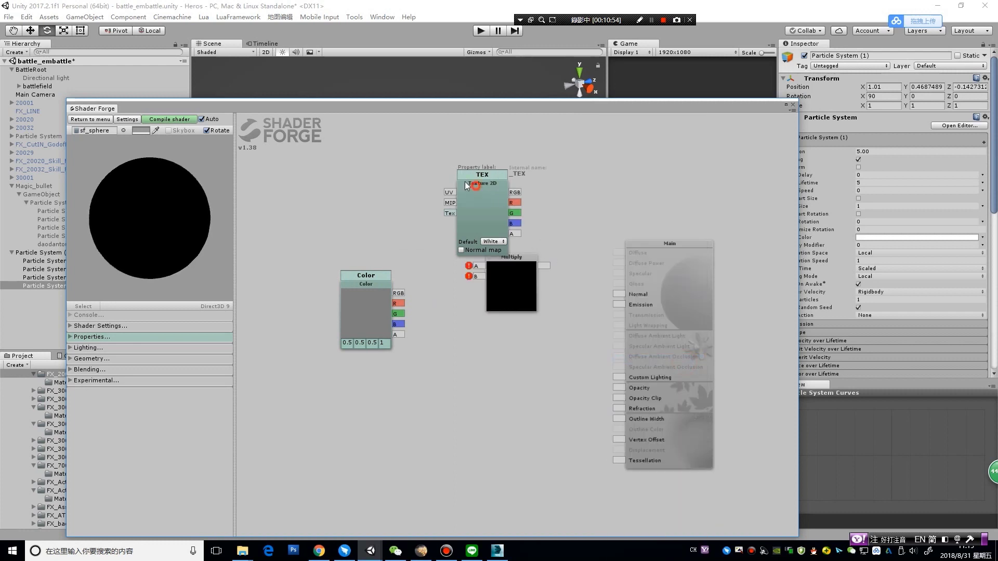
drag(475, 186, 358, 156)
click(426, 170)
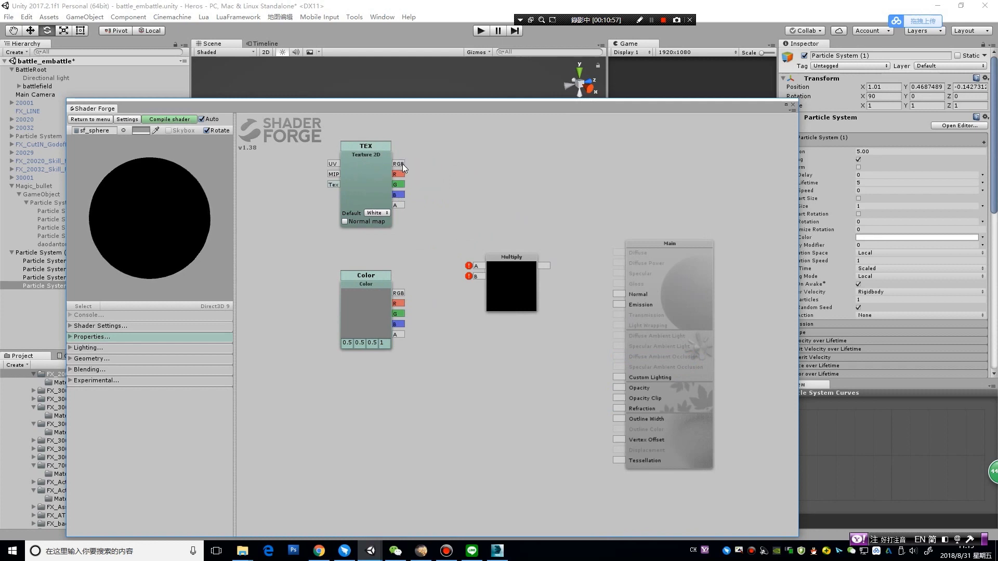
Wire TEX RGB, Color RGB and Color alpha into Multiply, and its output into Emission
drag(402, 164, 420, 166)
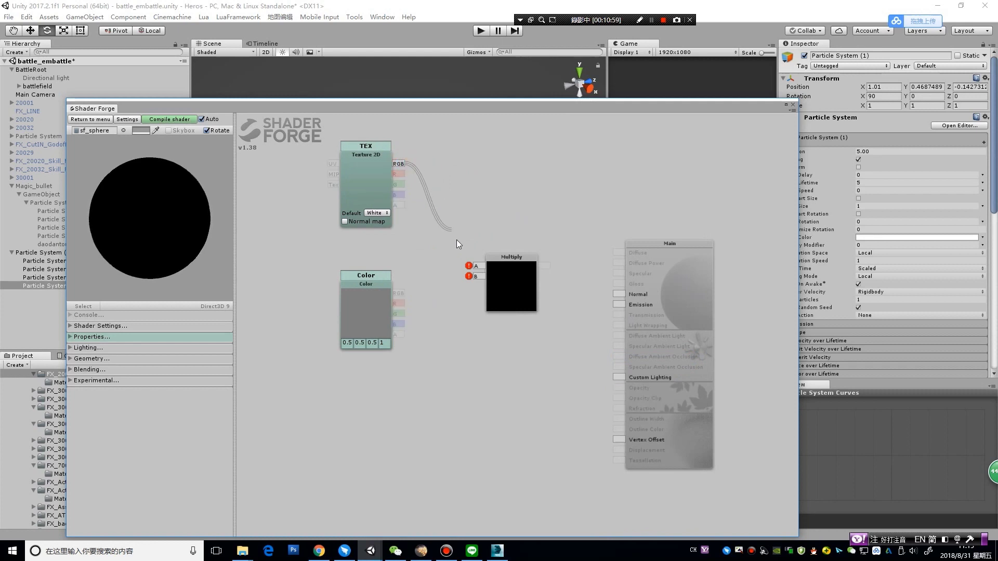
drag(477, 266, 478, 267)
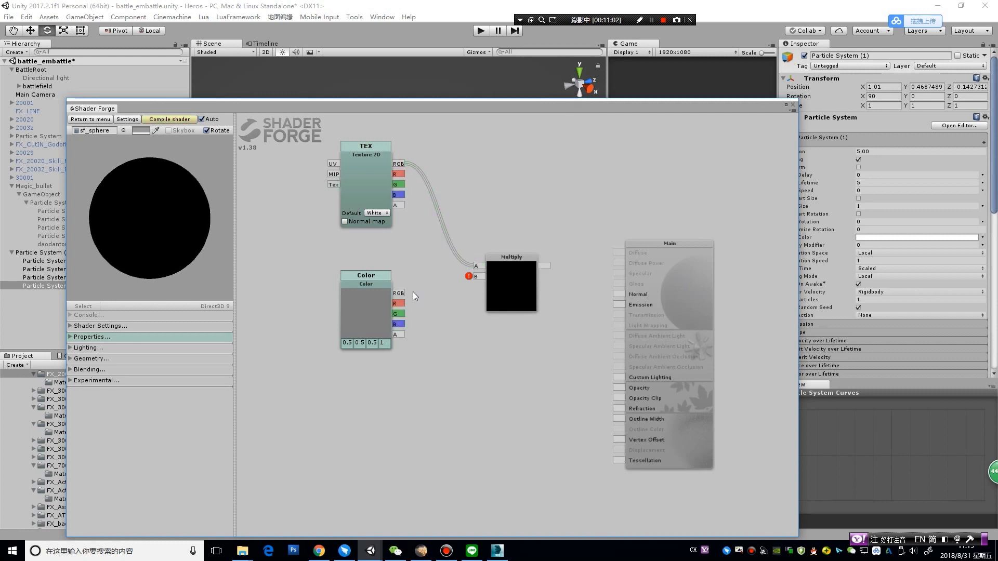
drag(399, 294, 476, 276)
mouse_move(400, 334)
mouse_down()
mouse_move(480, 300)
mouse_move(476, 288)
mouse_up()
drag(547, 266, 619, 307)
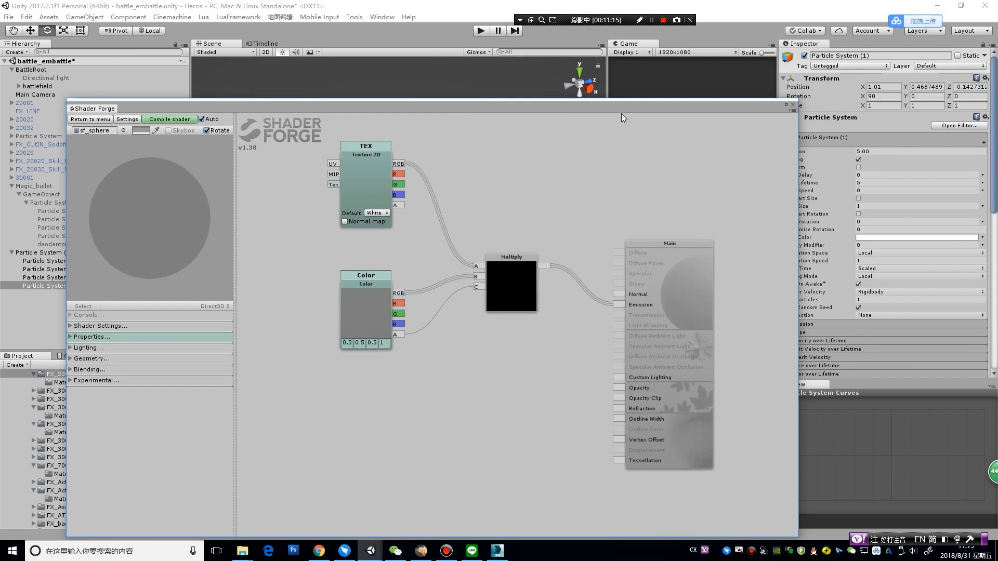
drag(638, 108, 386, 430)
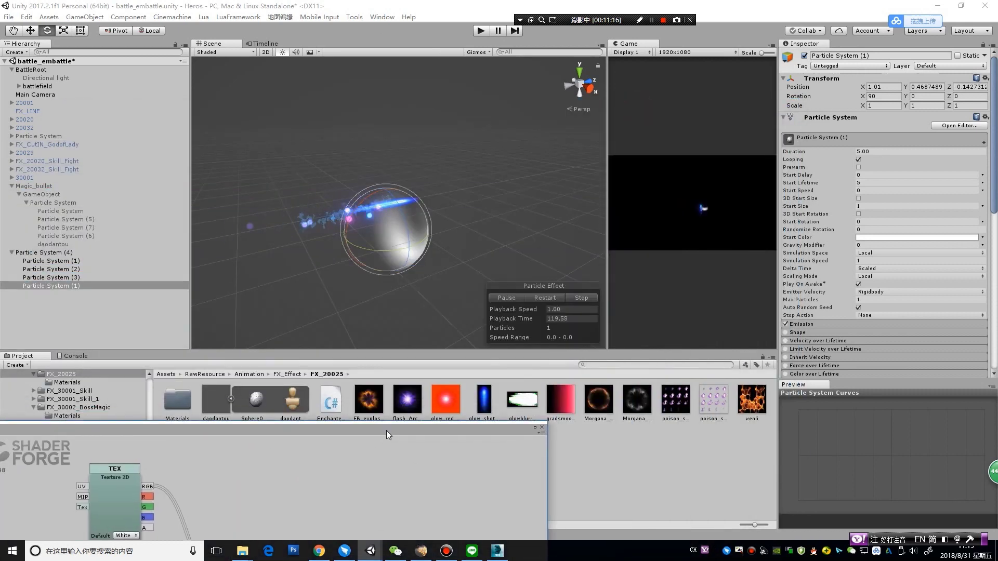
Select Particle System (1) and shrink the Shader Forge window to a narrow panel
click(144, 285)
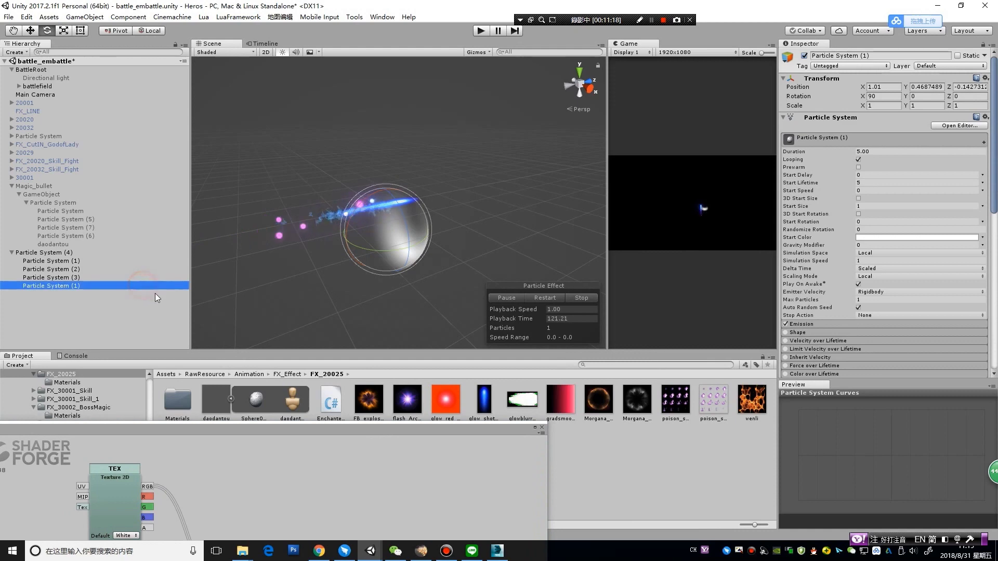
scroll(977, 310, down, 5)
scroll(966, 309, down, 5)
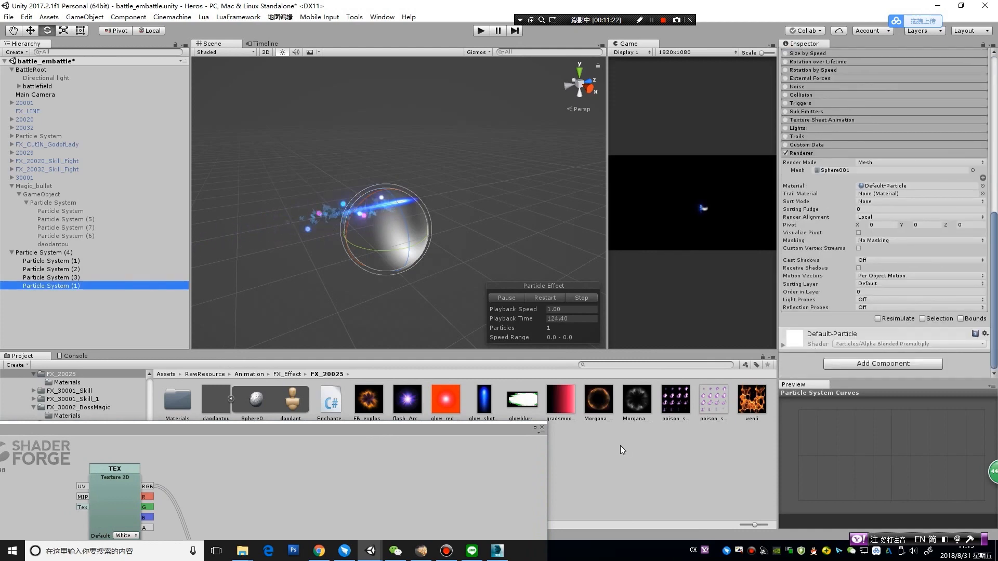
drag(515, 426, 161, 358)
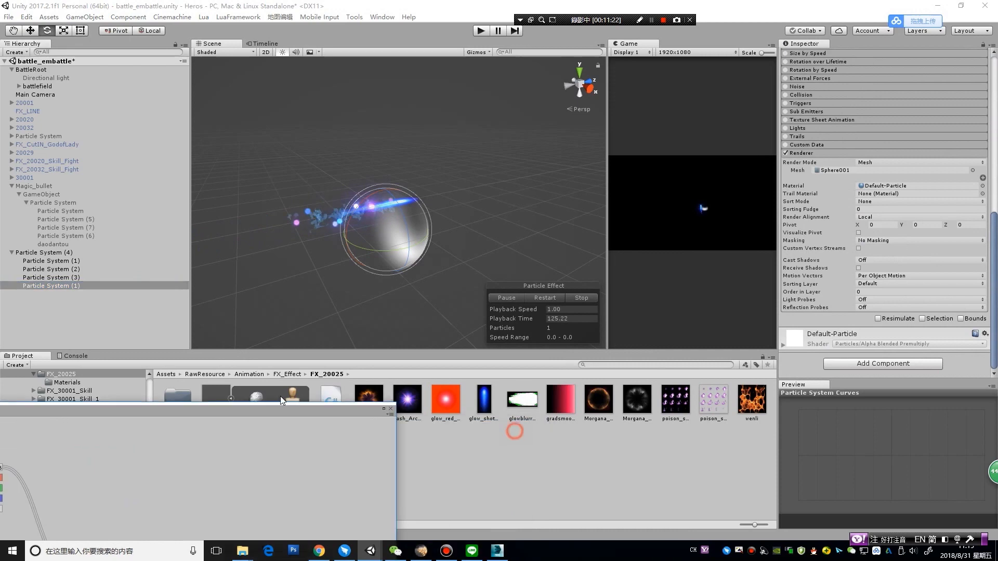
Create a New Material in FX_20025 using the Shader Forge/testnoise shader
click(587, 473)
right_click(587, 473)
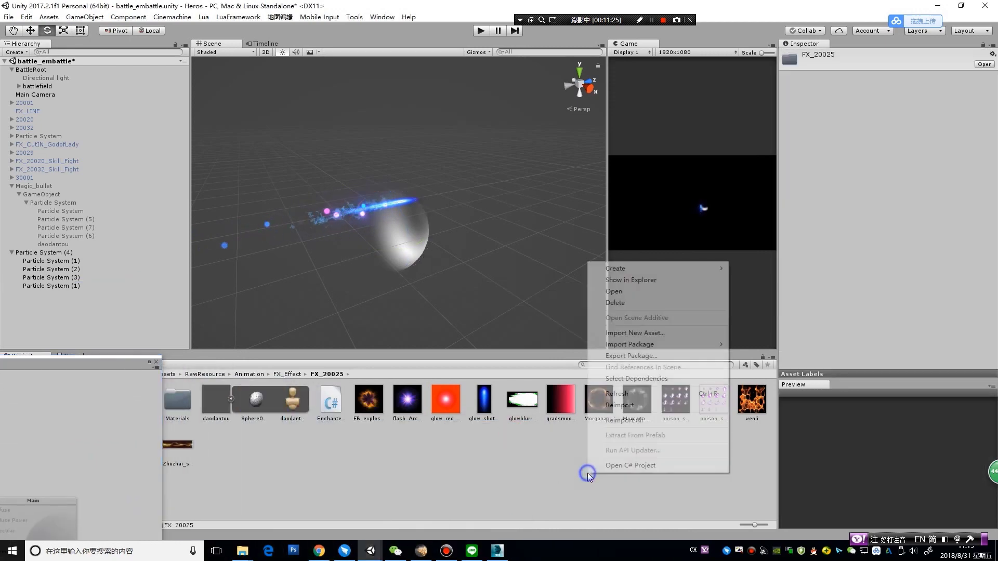
mouse_move(717, 269)
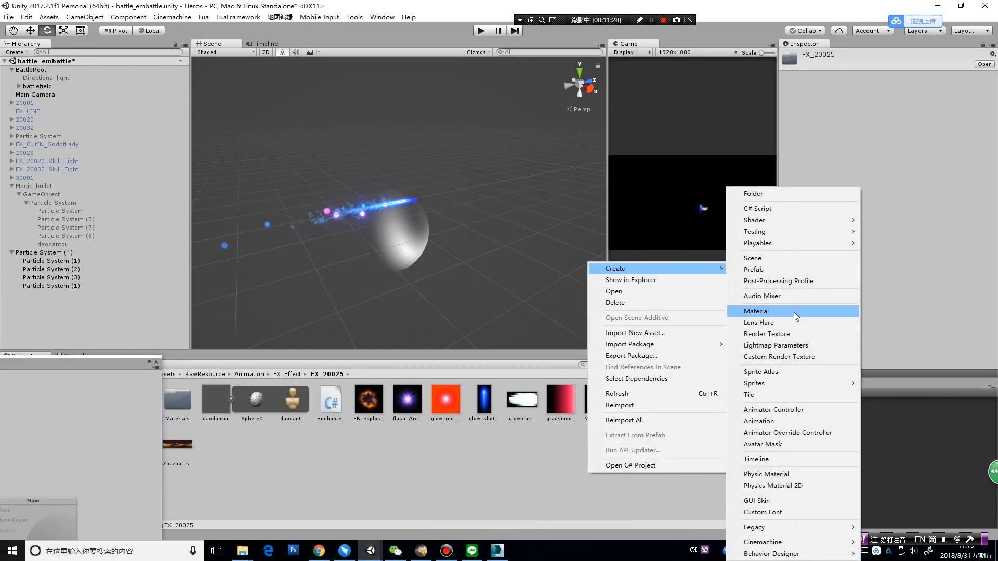
click(828, 311)
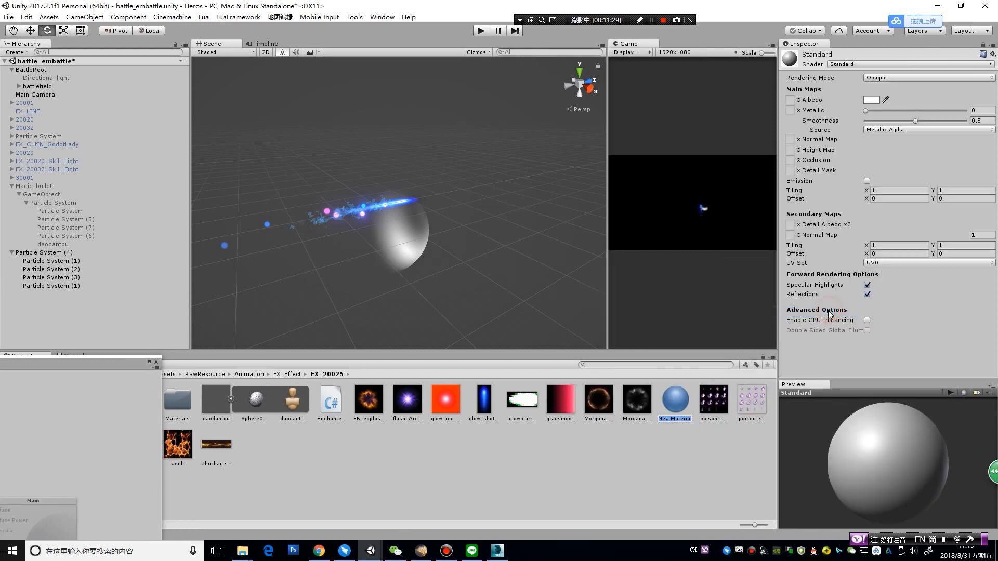
click(848, 64)
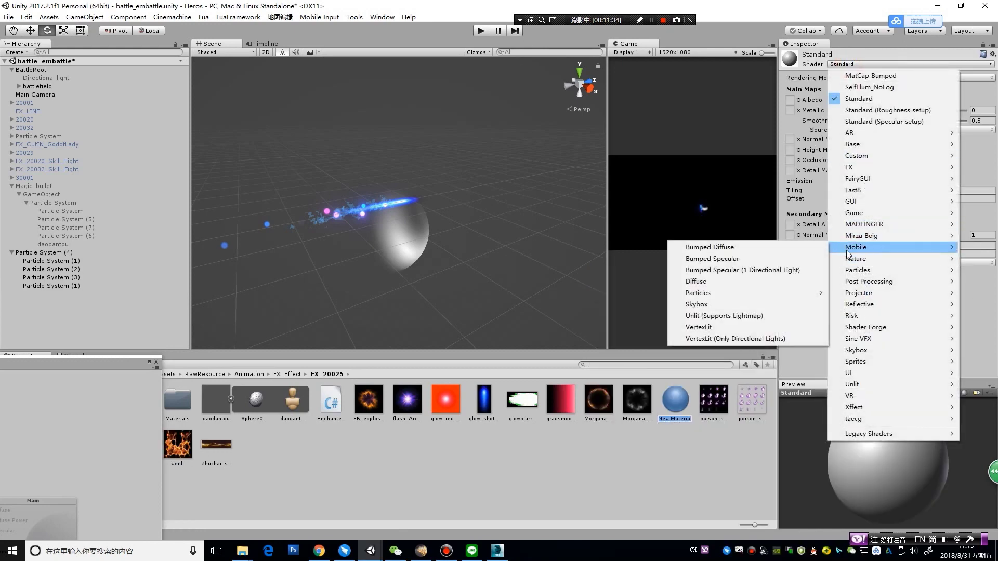
mouse_move(857, 271)
mouse_move(862, 329)
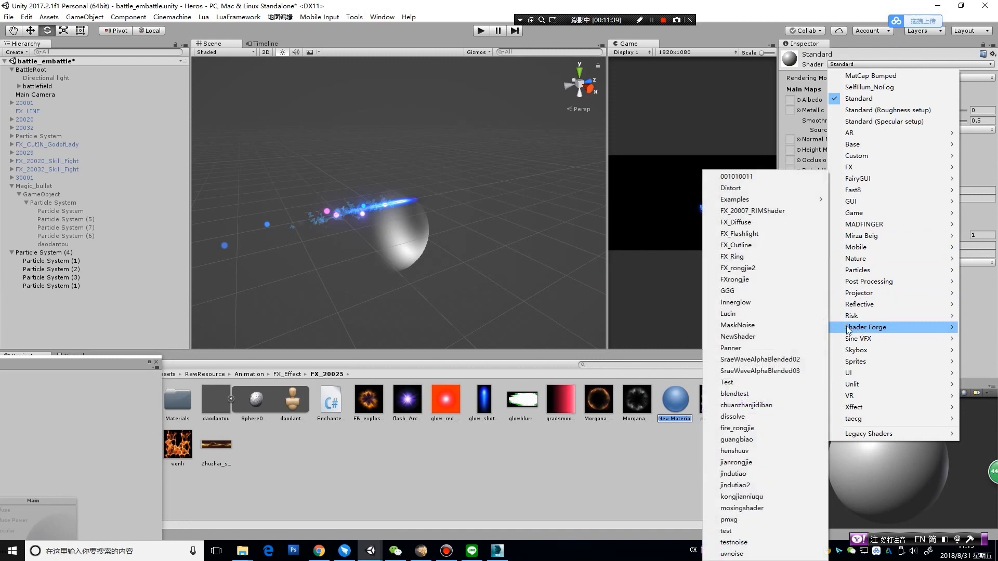
click(789, 543)
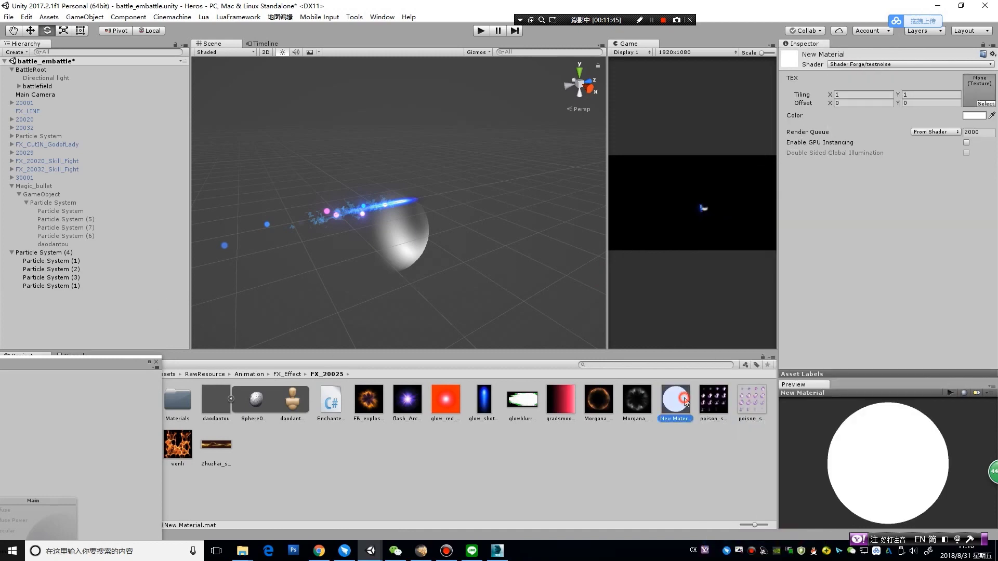
Drag New Material onto Particle System (1) so the sphere renders plain white
drag(61, 290, 61, 286)
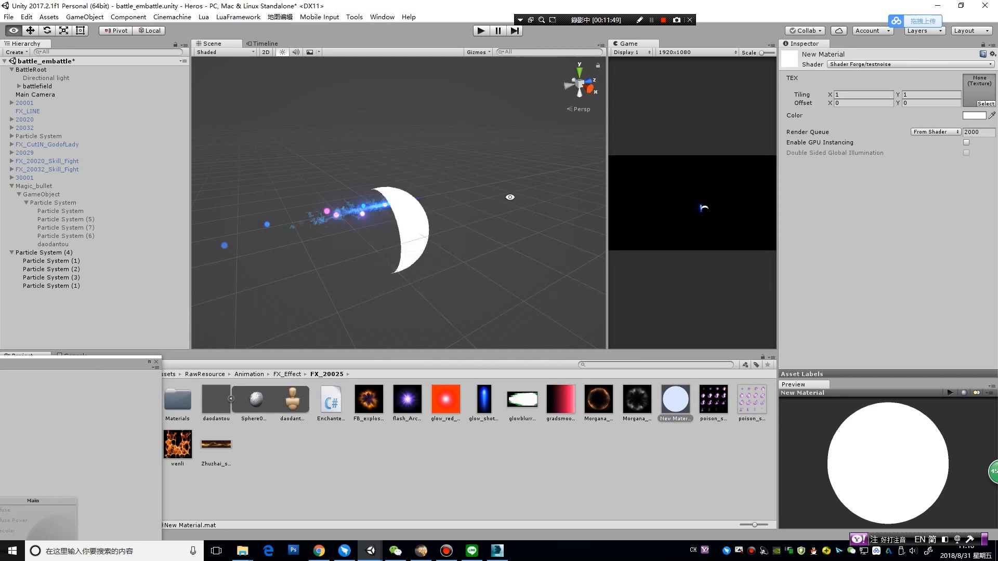
alt+drag(510, 197, 448, 225)
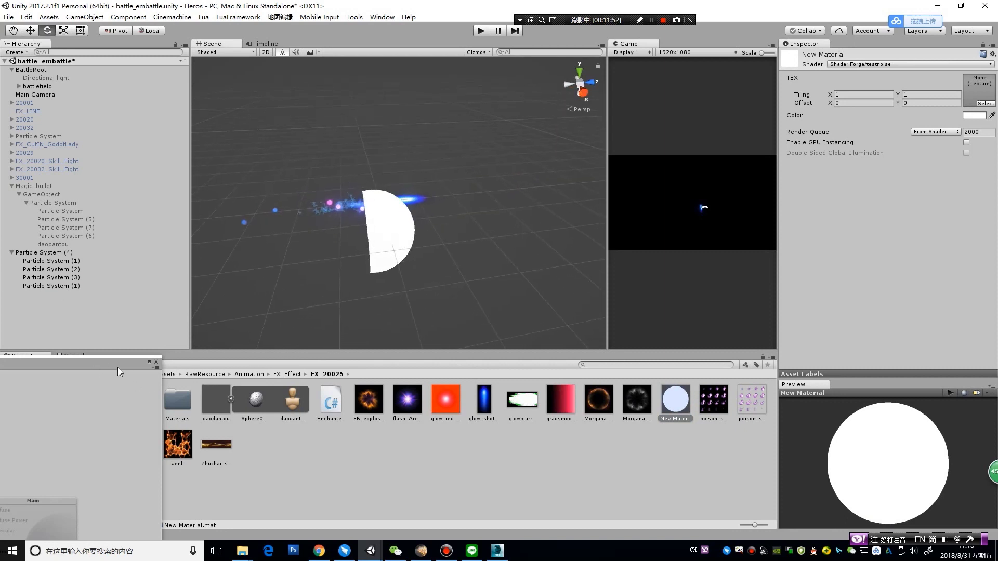
drag(117, 366, 0, 335)
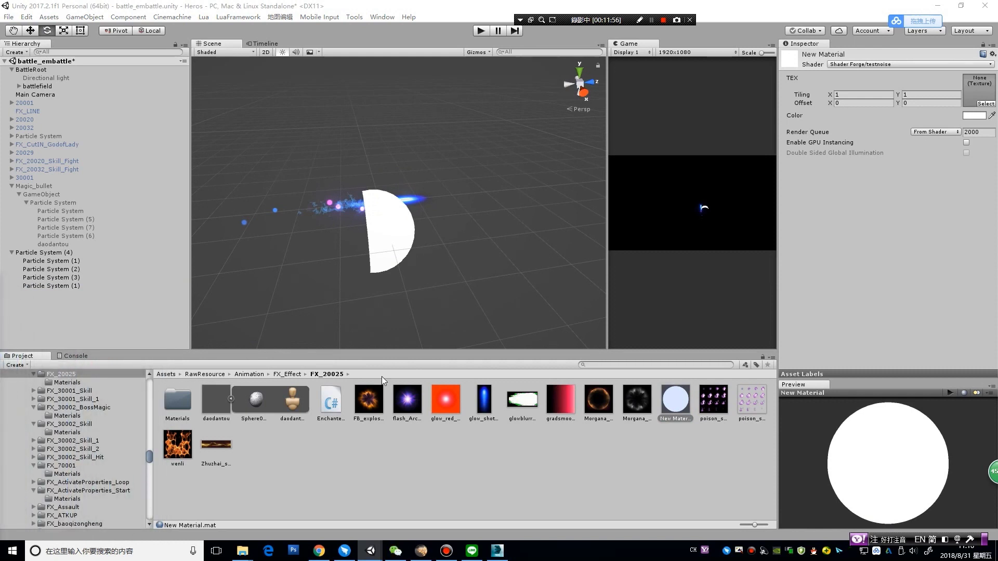
Browse to the FX_Effect Textures folder and inspect daodantou's wenli 1 material
scroll(95, 450, down, 5)
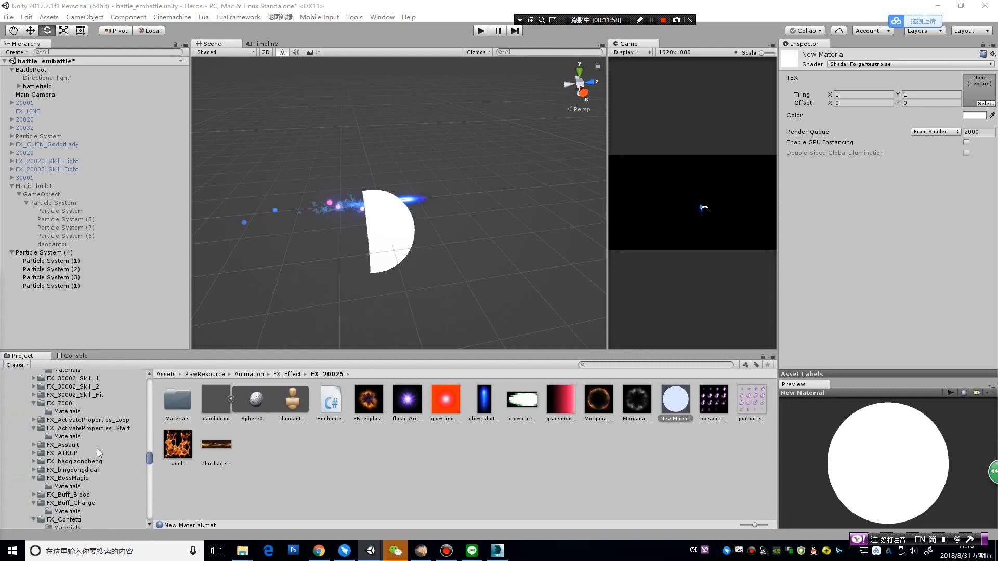
scroll(104, 447, down, 5)
scroll(113, 445, down, 5)
scroll(114, 444, down, 5)
scroll(115, 444, down, 5)
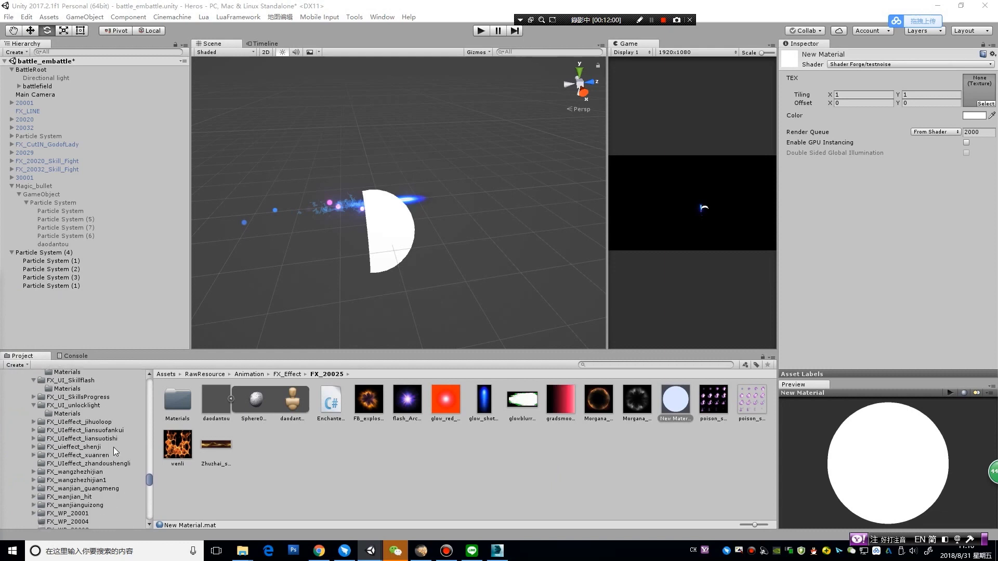
scroll(114, 447, down, 5)
click(87, 426)
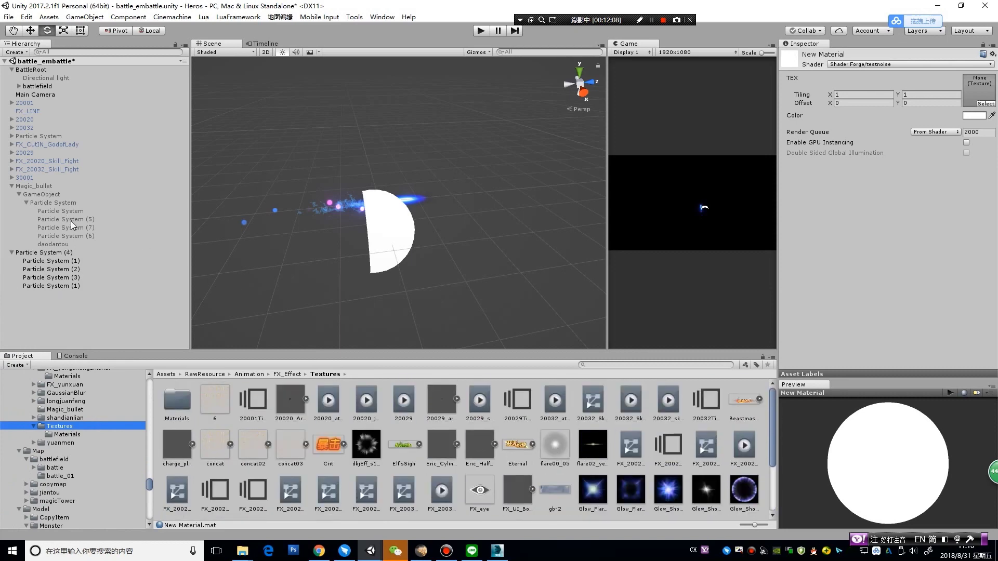
click(71, 244)
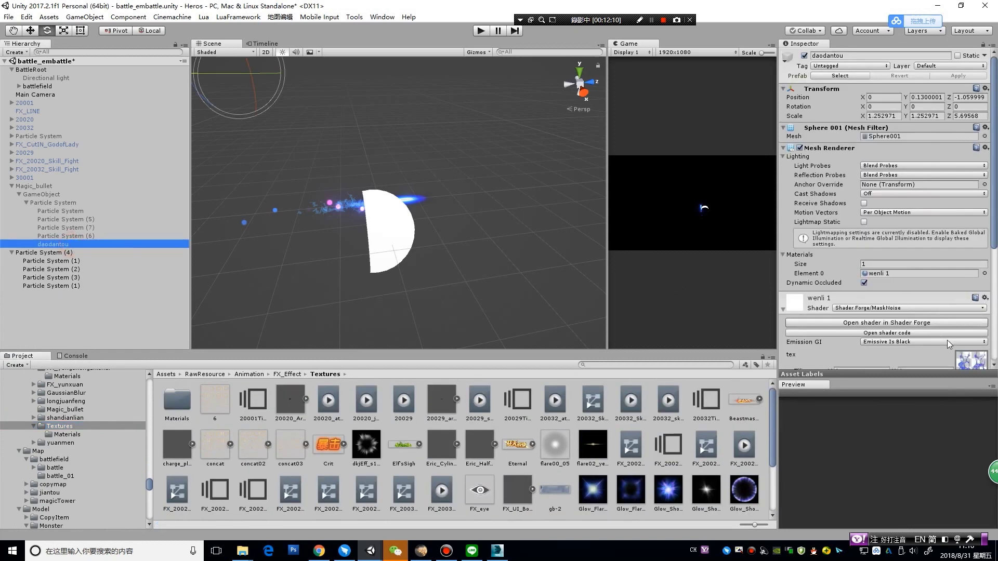
Locate the wenli02 texture daodantou uses, then select Particle System (1)
click(971, 360)
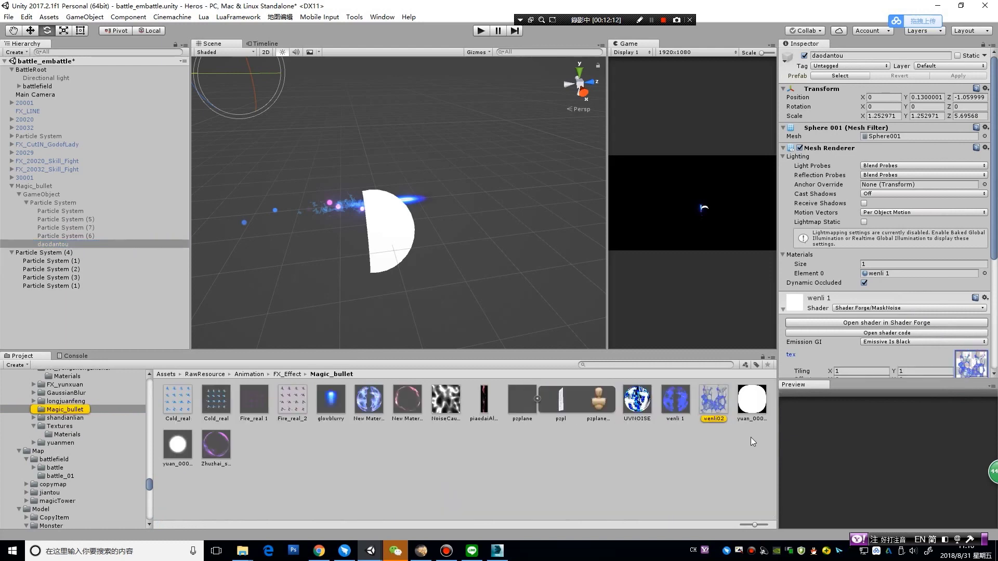
click(74, 286)
scroll(871, 299, down, 4)
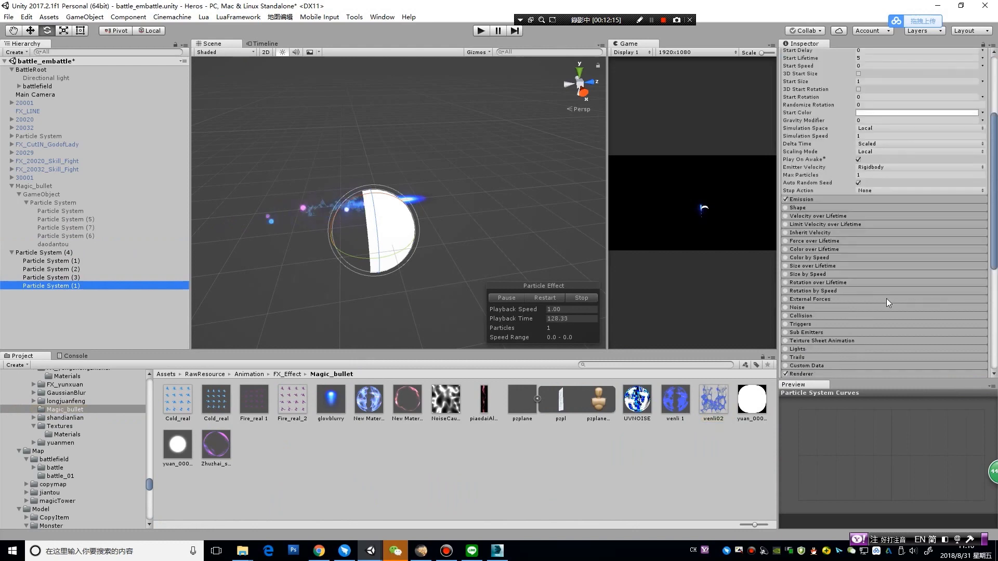
scroll(870, 300, down, 4)
scroll(871, 299, down, 3)
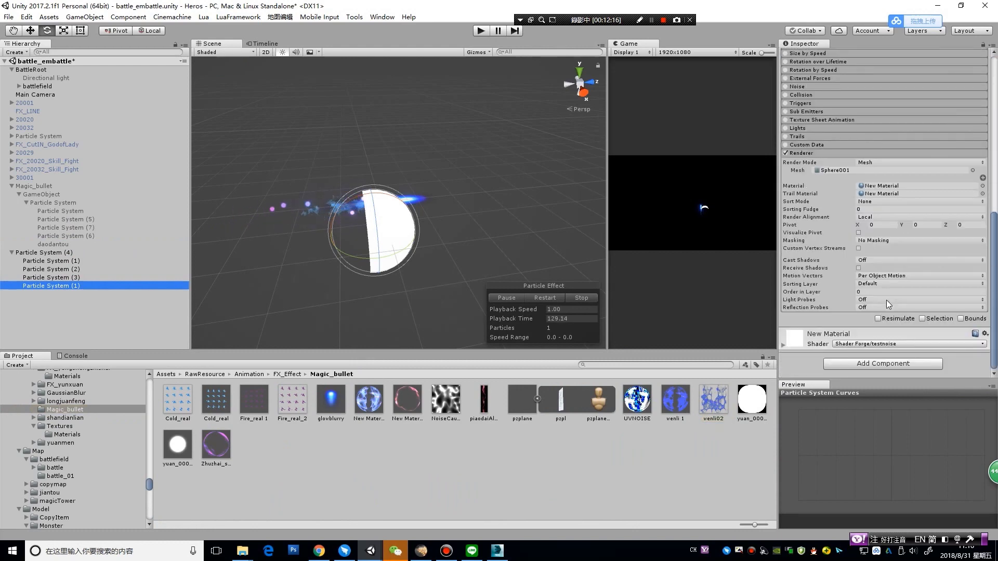
Put wenli02 into New Material's TEX slot and open testnoise in Shader Forge
click(784, 345)
scroll(937, 334, down, 3)
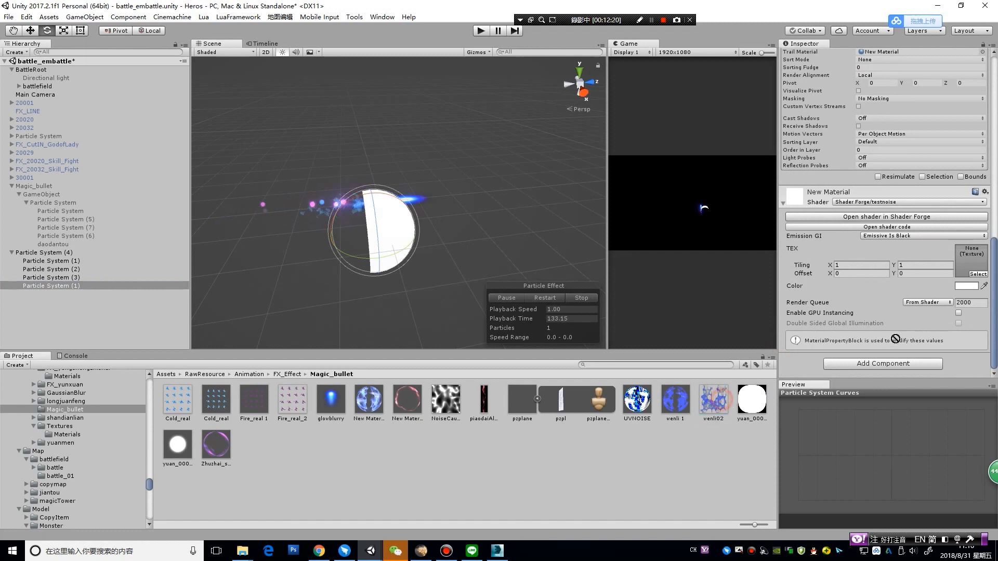
drag(723, 404, 965, 260)
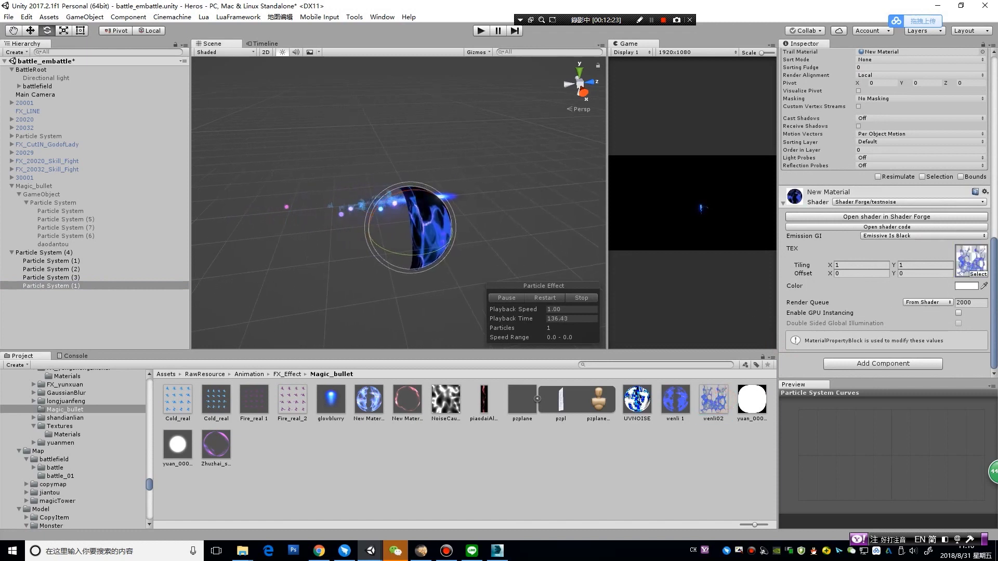
click(886, 217)
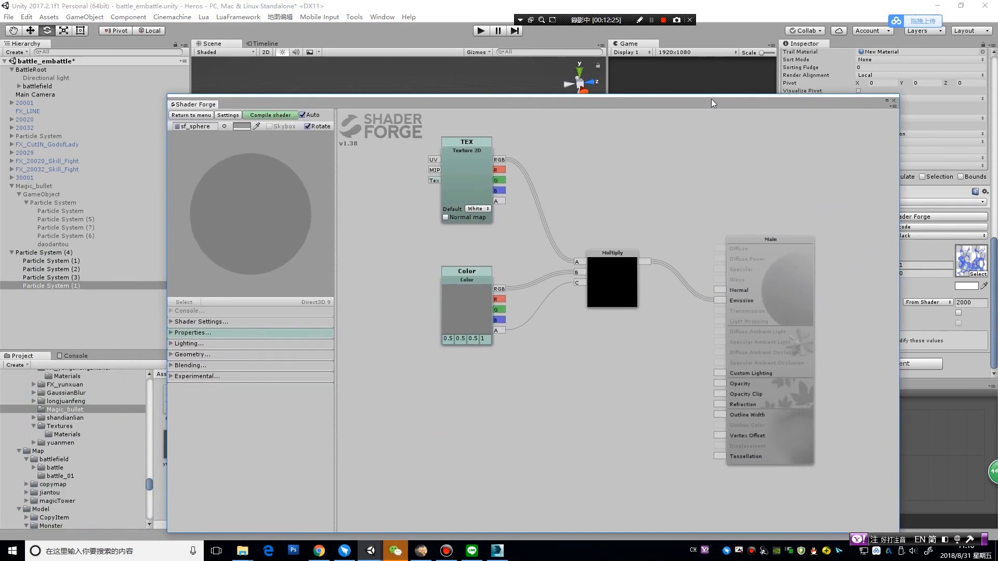
Add a Geometry Data > Vertex Color node and move the Color node up-left
drag(705, 141, 637, 54)
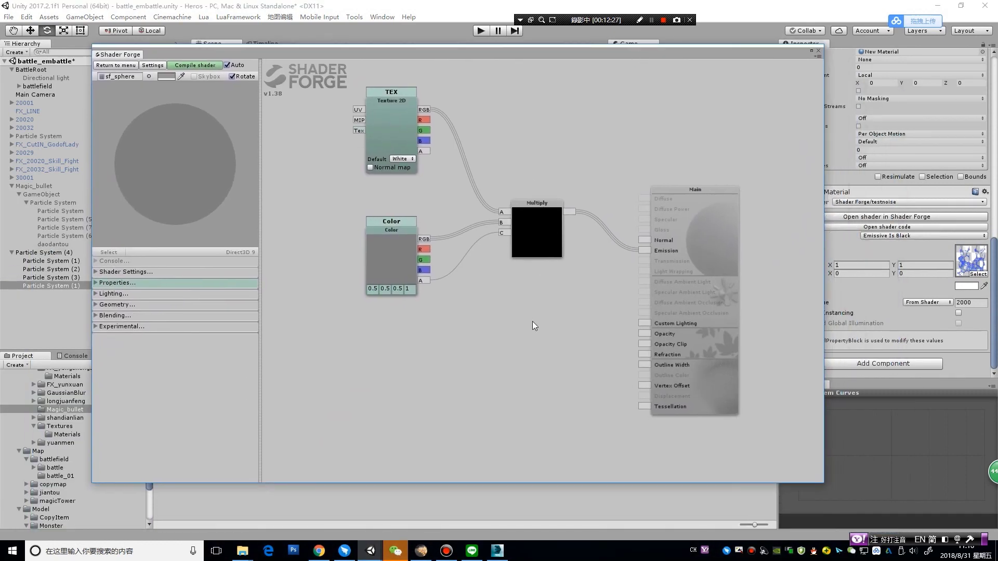
drag(487, 292, 501, 295)
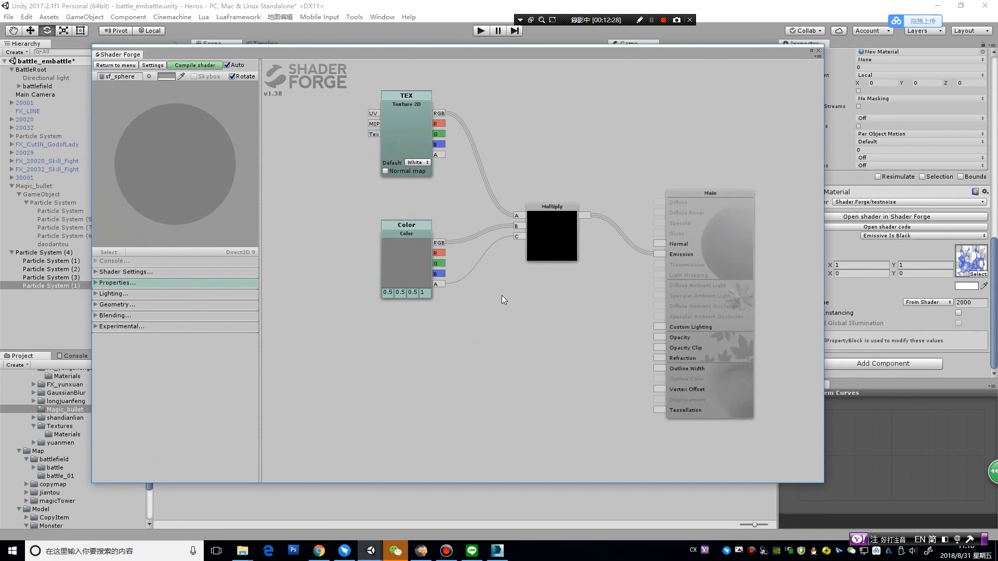
right_click(406, 333)
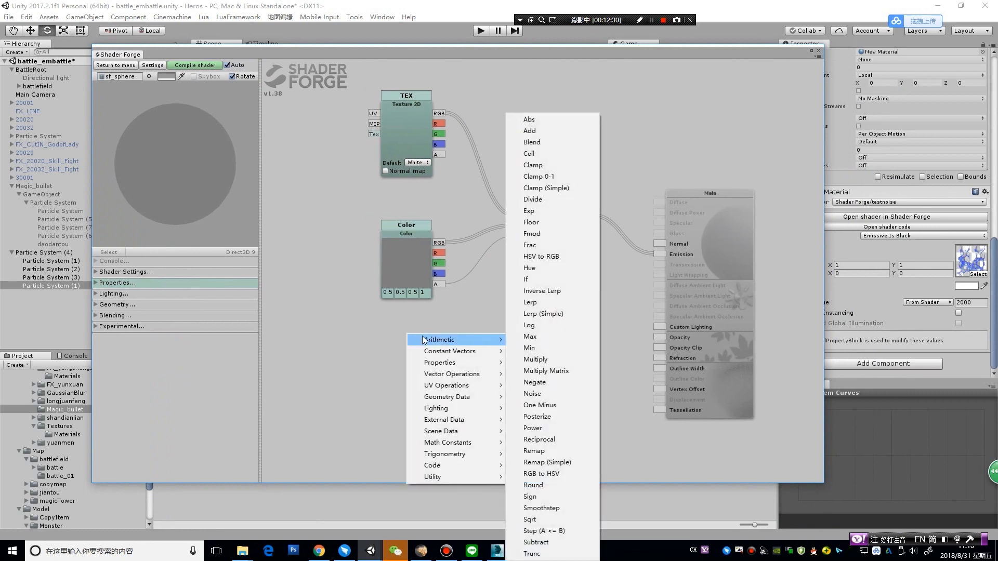
mouse_move(432, 366)
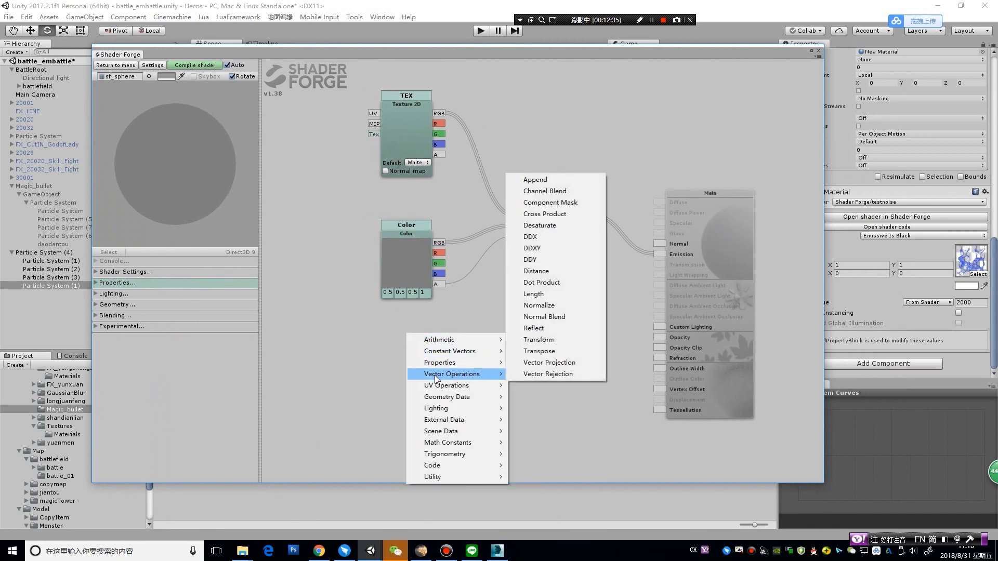
mouse_move(439, 401)
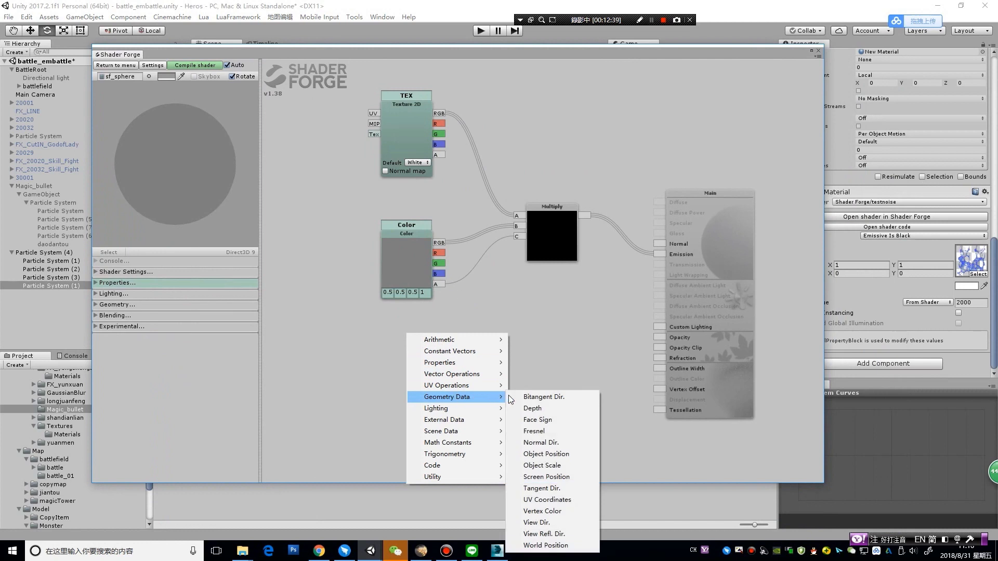
click(542, 510)
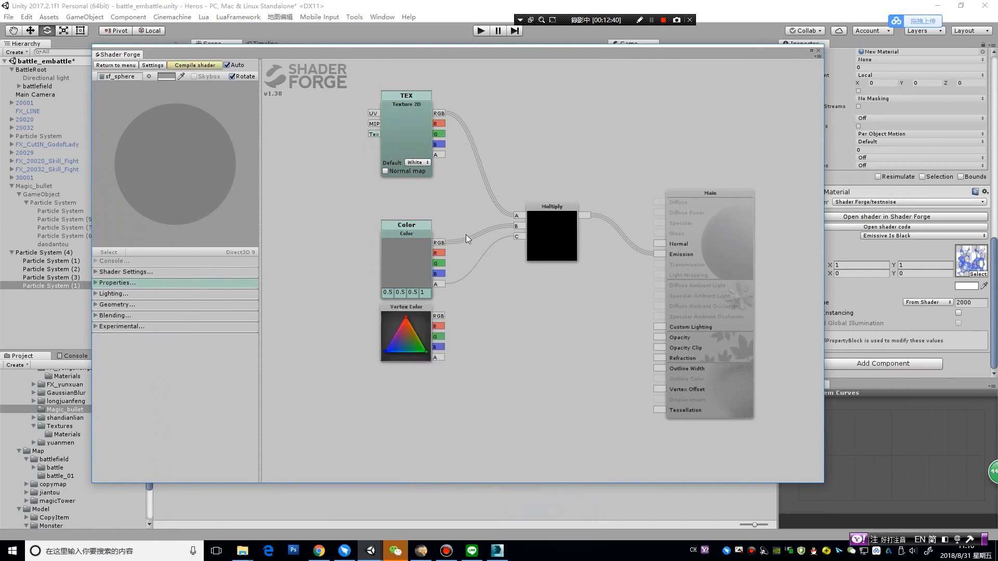
drag(401, 235, 335, 195)
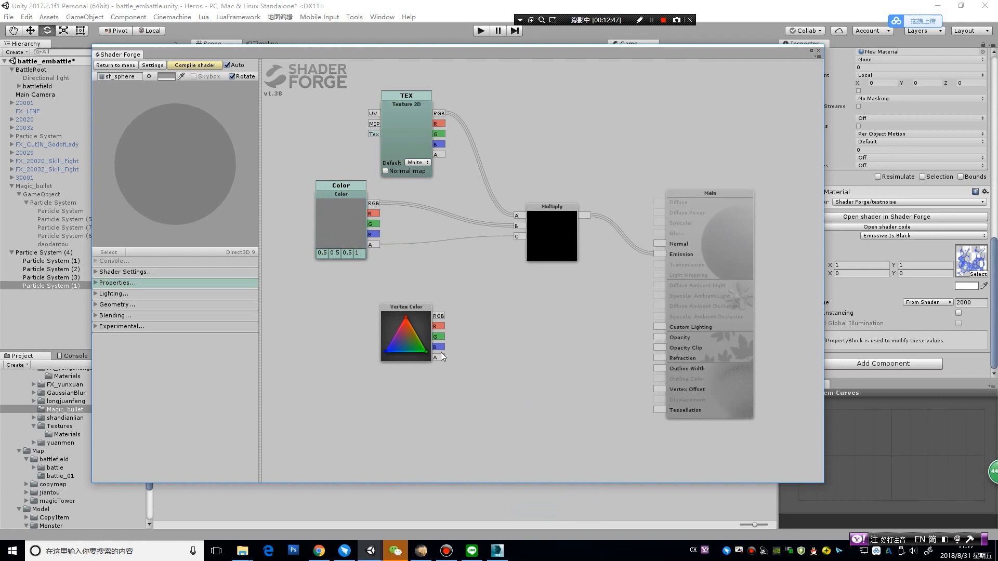
Wire the Vertex Color alpha into the Multiply node's fourth input and reposition the Vertex Color node
drag(438, 357, 517, 249)
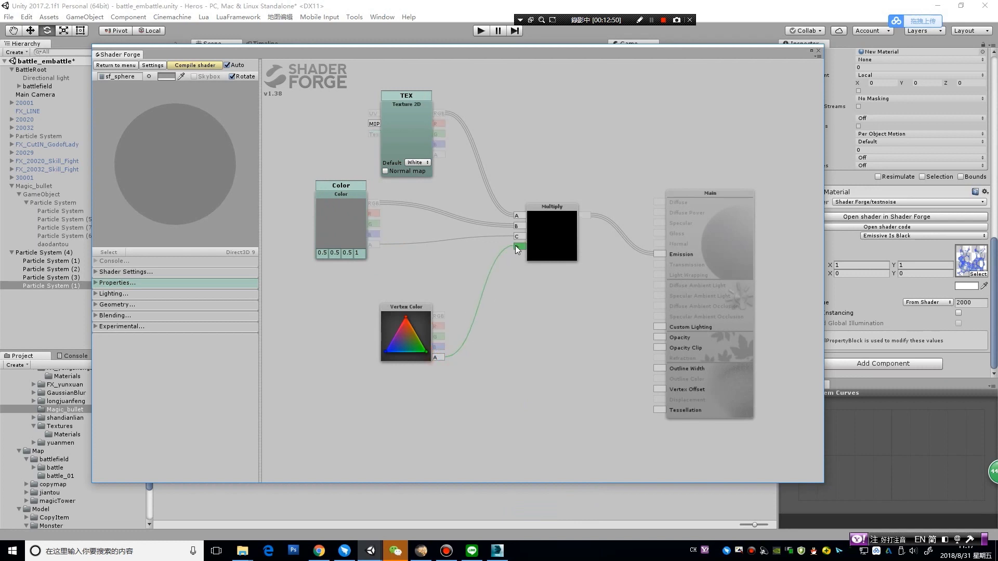
drag(517, 249, 517, 249)
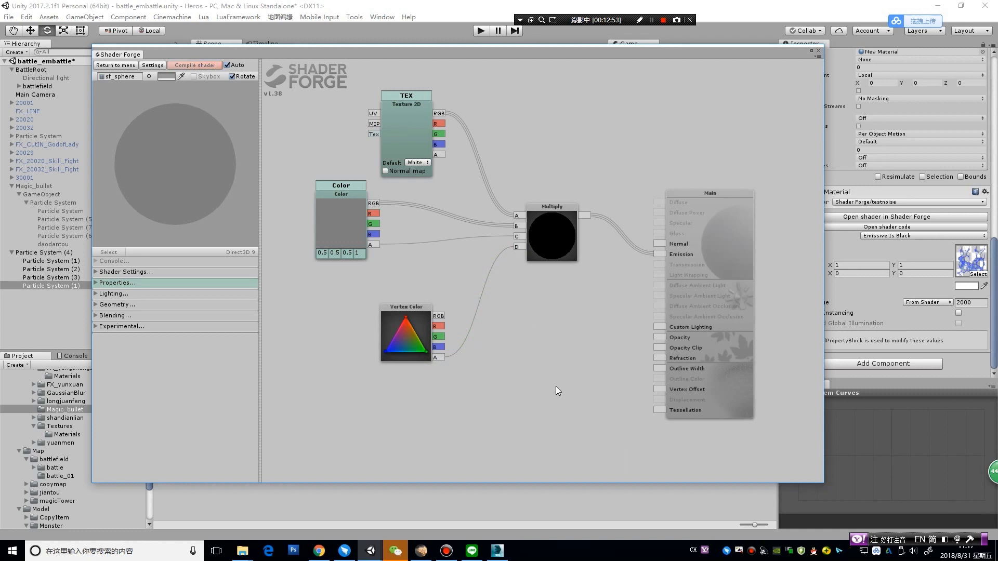
drag(412, 308, 373, 279)
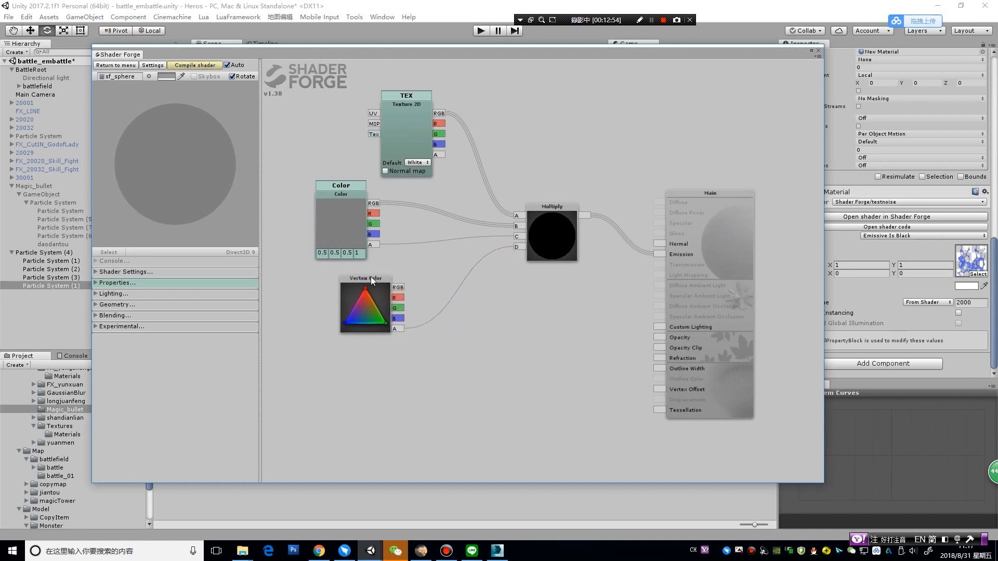
right_click(406, 372)
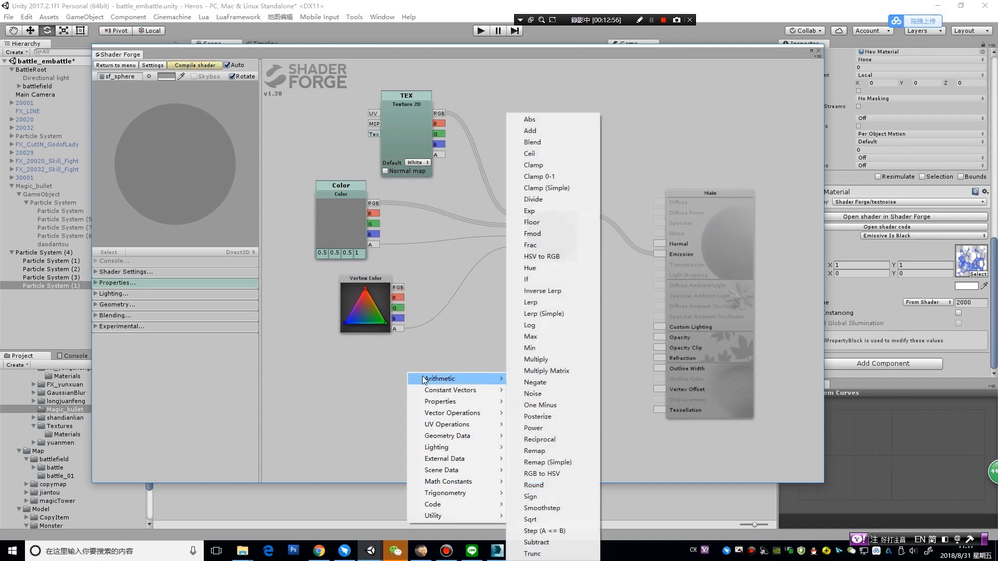
mouse_move(442, 402)
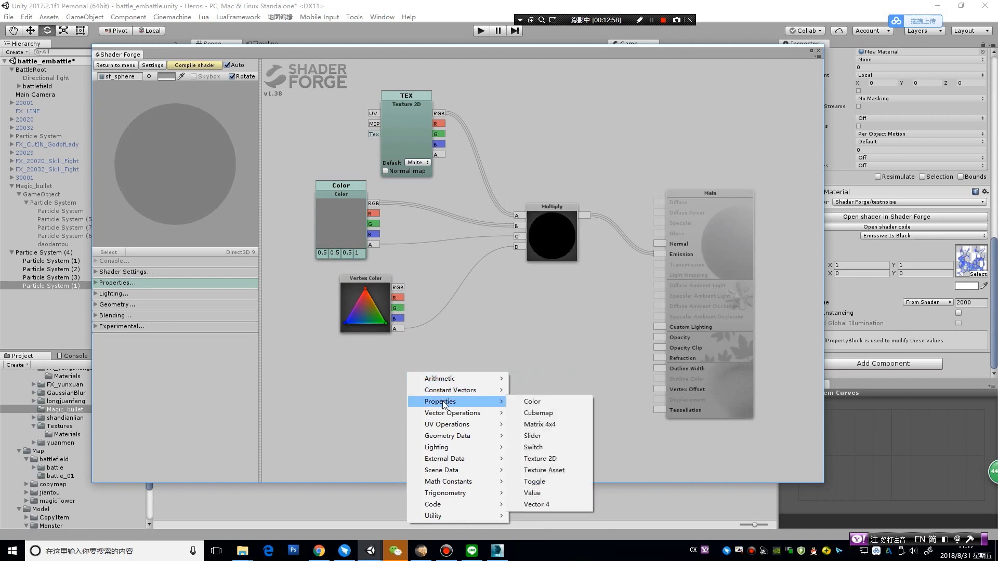
Add a Texture 2D property named Mask and feed its RGB into Multiply's fifth input
click(541, 459)
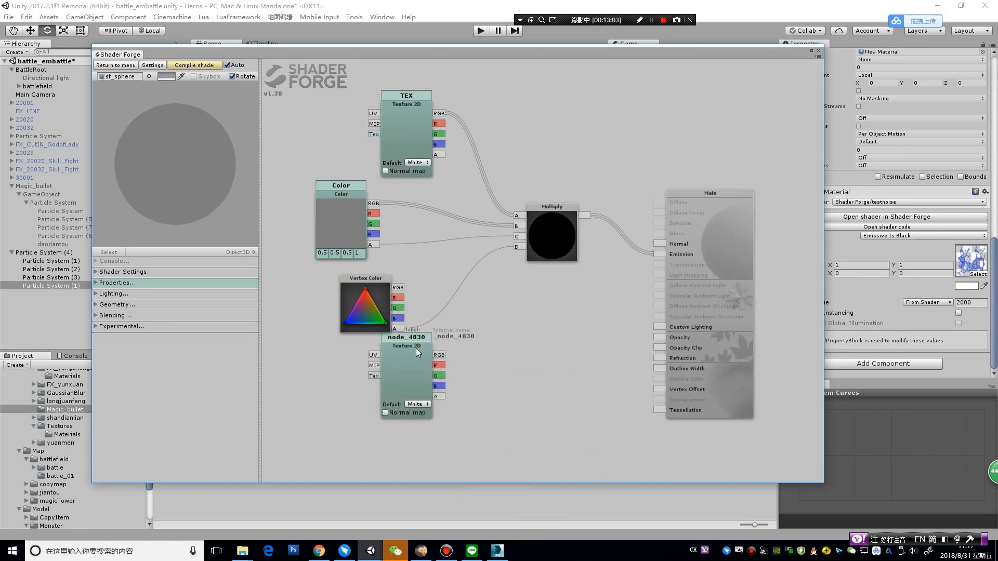
drag(410, 346, 426, 358)
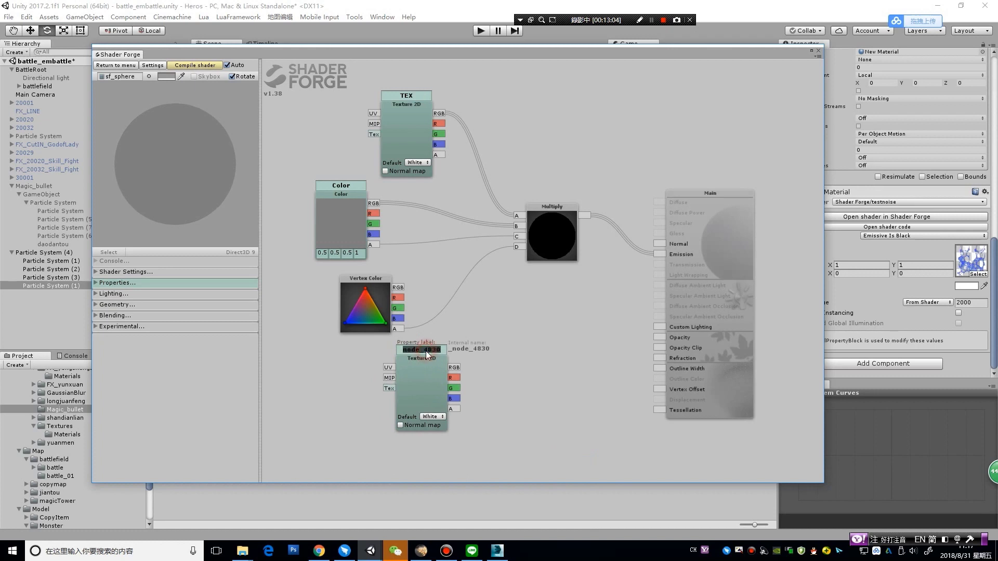
text(Mask)
click(463, 350)
drag(452, 370, 522, 259)
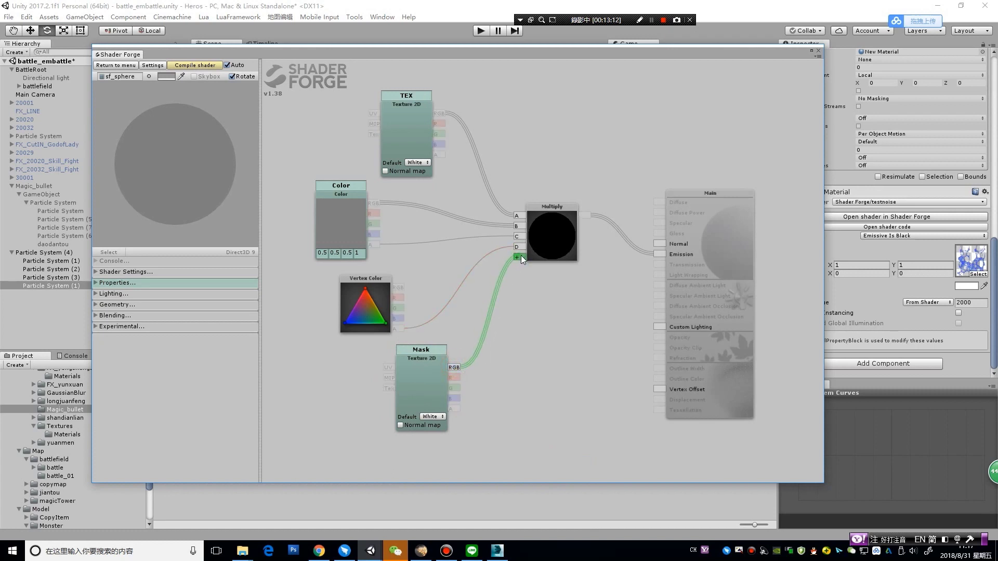
drag(521, 255, 521, 255)
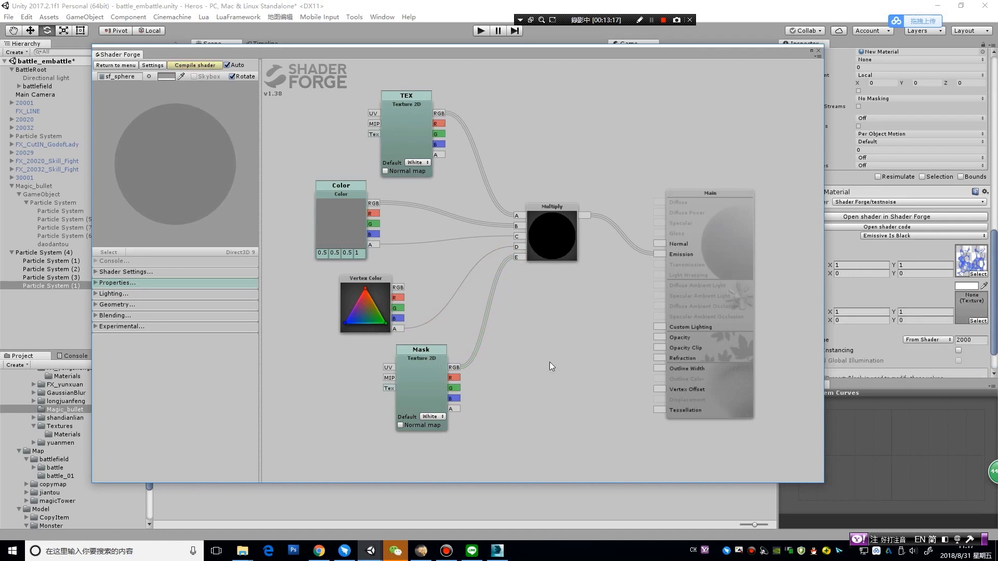
Add a second Multiply node taking the first Multiply result as A and Vertex Color alpha as B
right_click(553, 307)
mouse_move(598, 313)
click(683, 359)
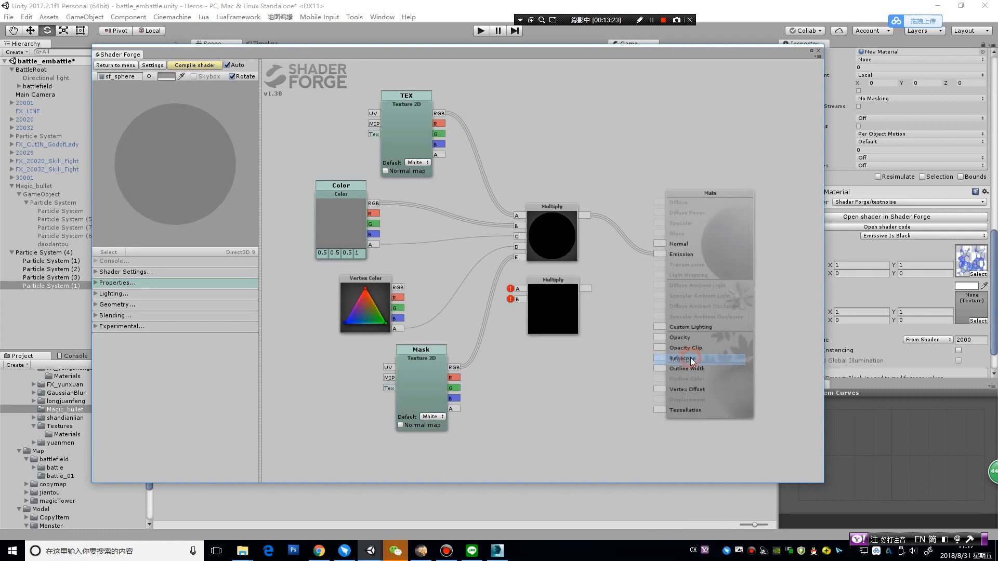
drag(561, 287, 582, 315)
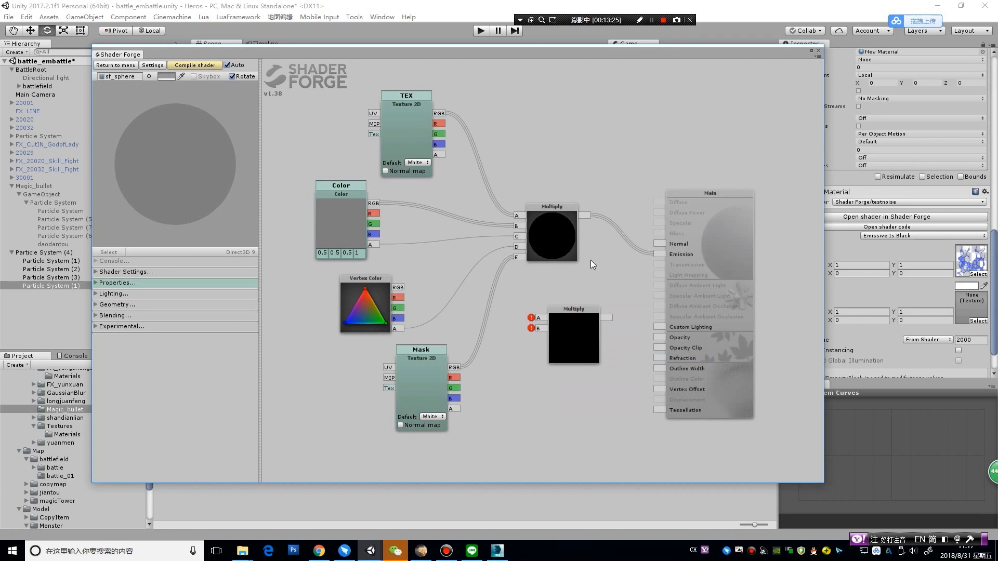
drag(585, 216, 539, 318)
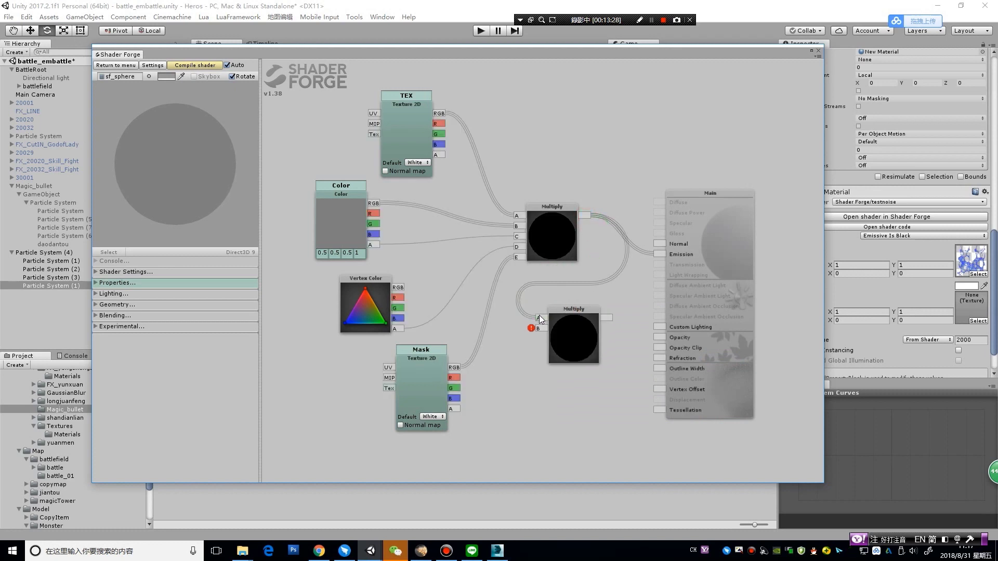
drag(398, 329, 539, 331)
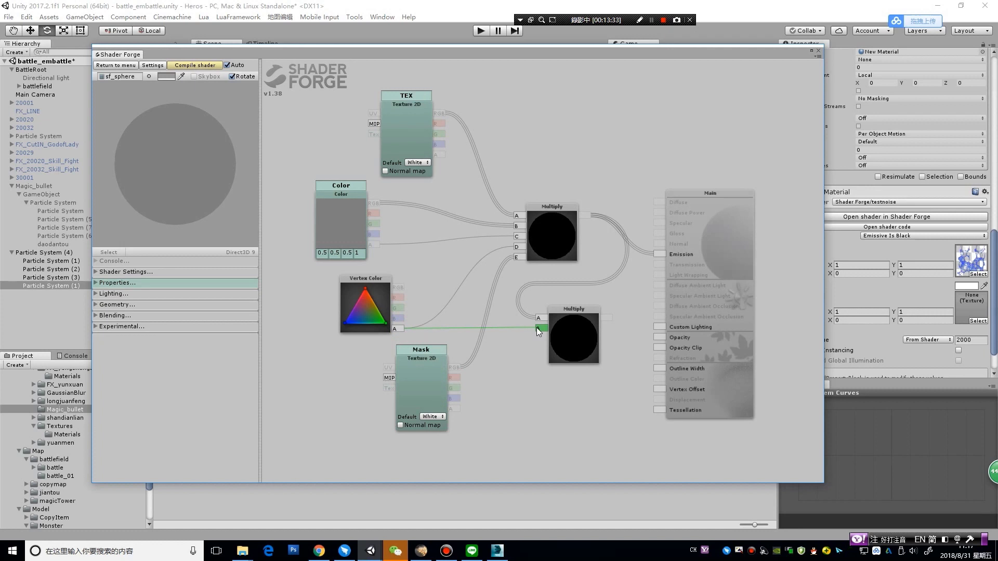
drag(539, 330, 539, 331)
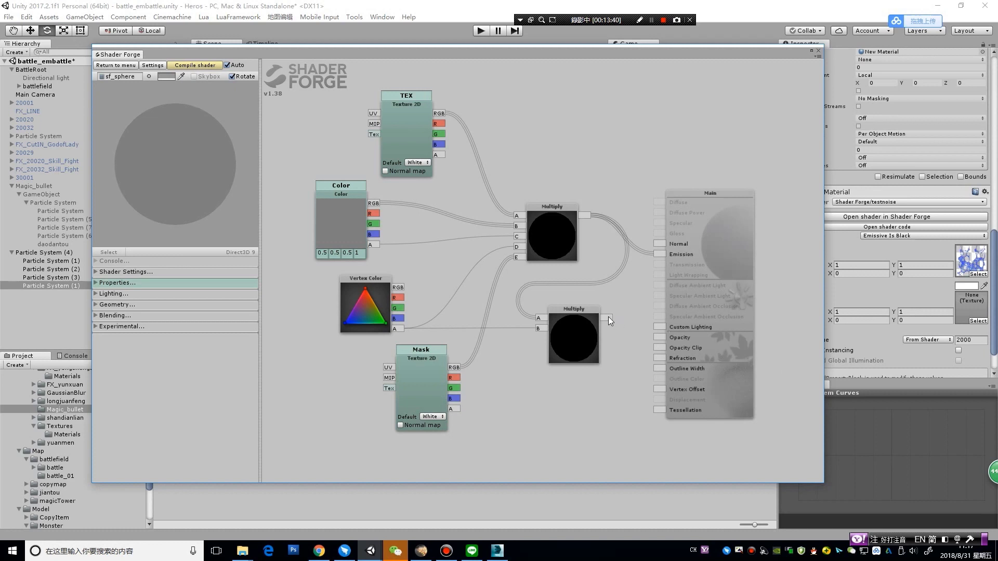
Connect the second Multiply's output to the main node's Custom Lighting input
drag(608, 317, 626, 316)
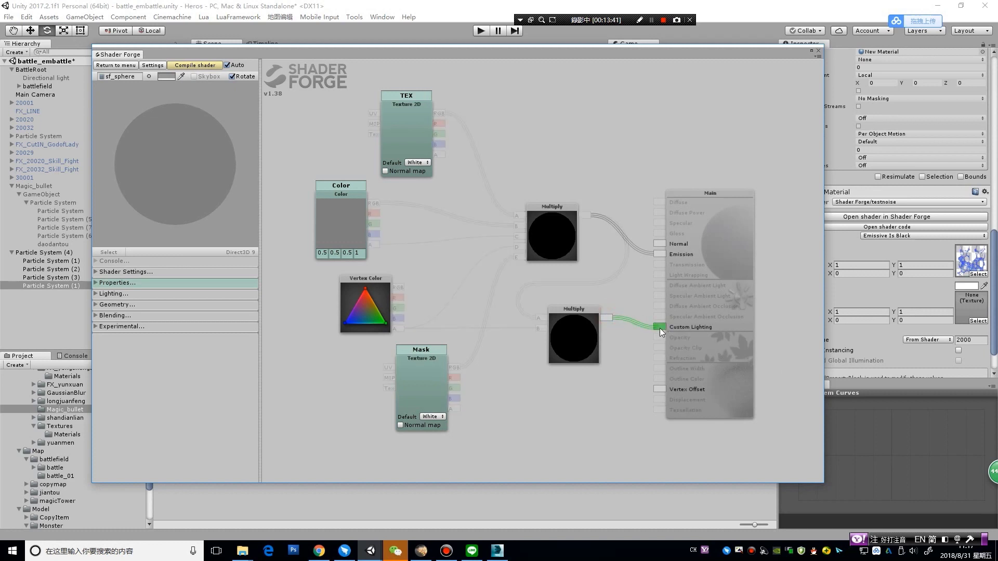
drag(659, 329, 659, 328)
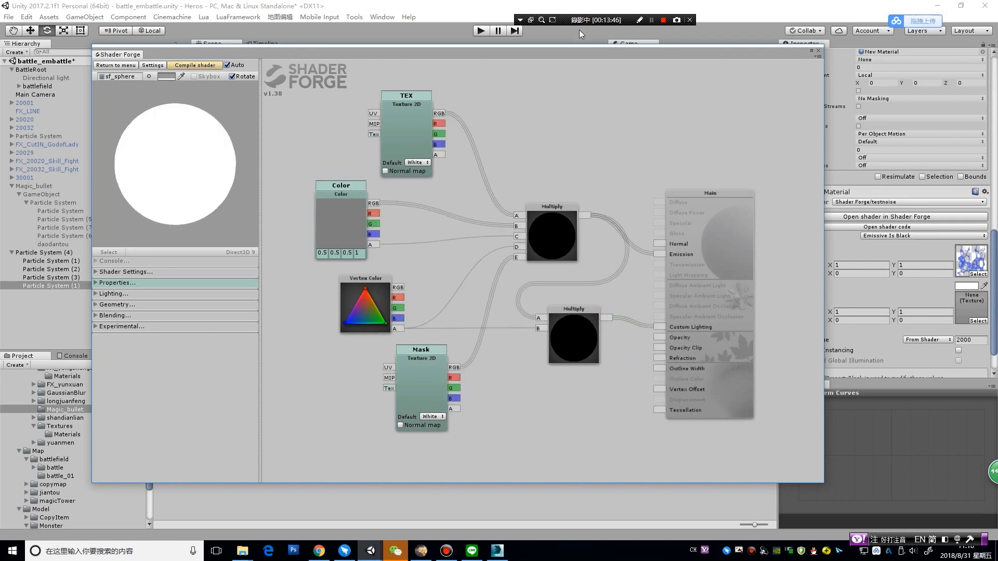
drag(603, 58, 574, 301)
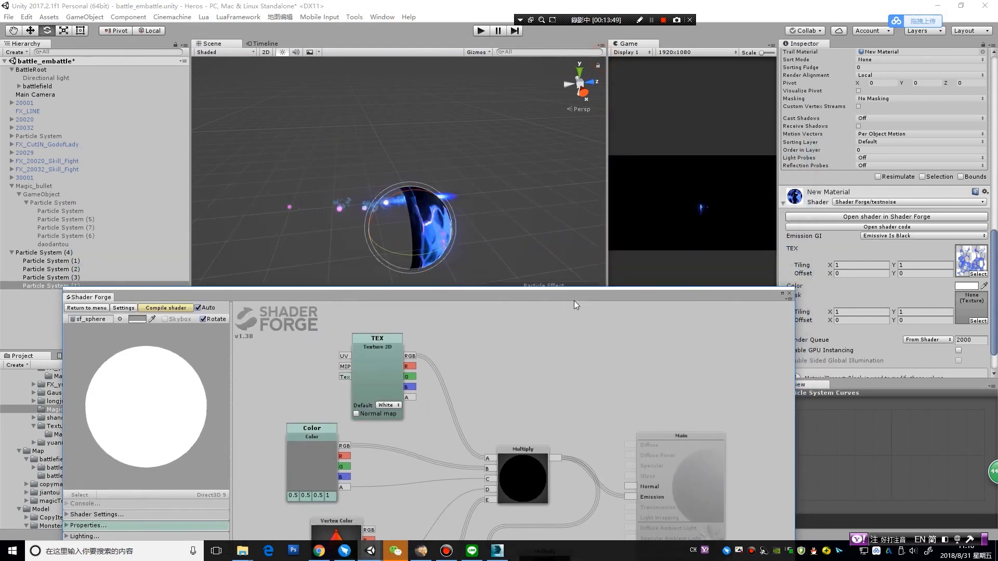
Compile the shader and assign the black-and-white noise texture to the material's Mask slot
drag(578, 294, 502, 353)
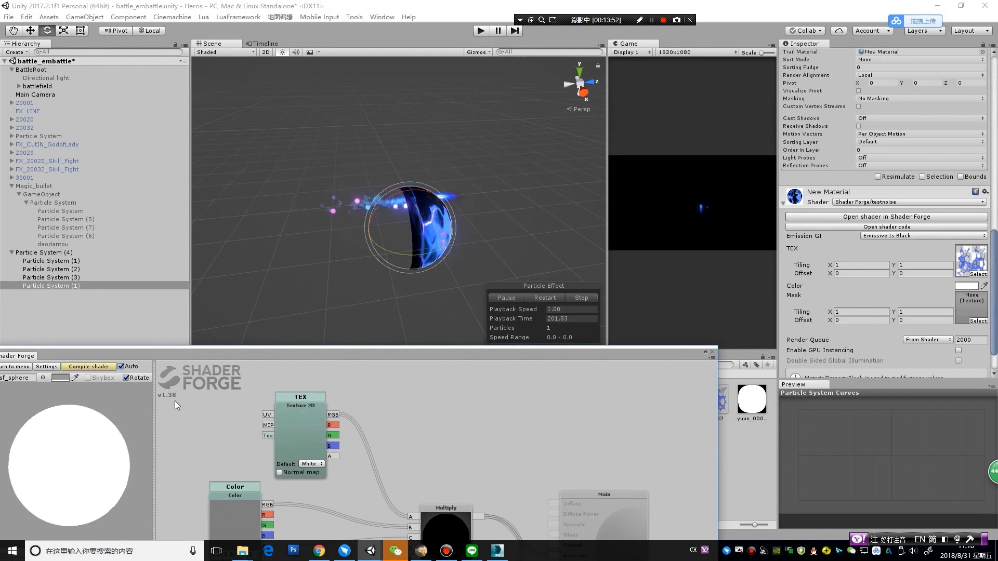
click(90, 367)
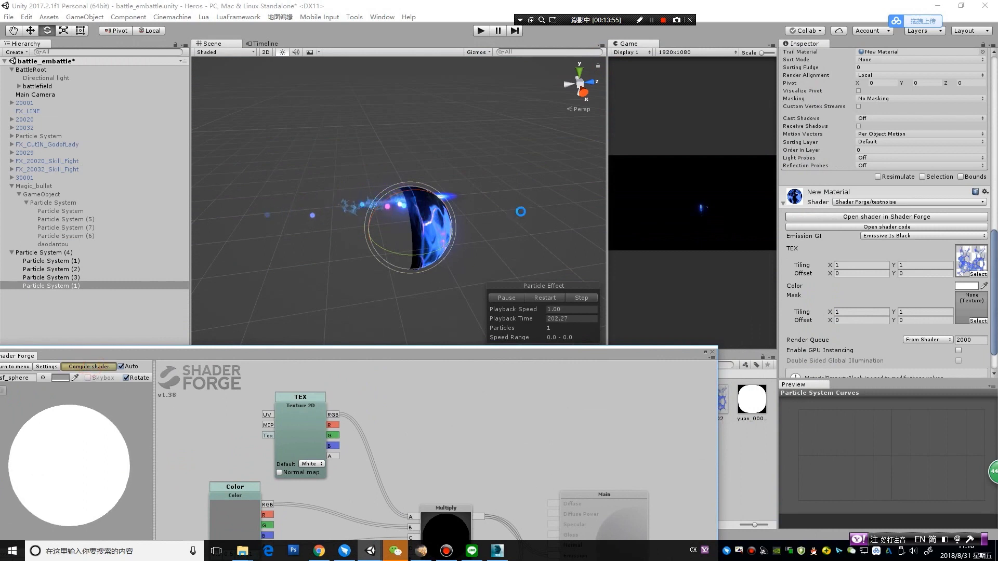
mouse_move(521, 211)
alt+mouse_down()
mouse_move(375, 216)
mouse_move(395, 203)
alt+mouse_up()
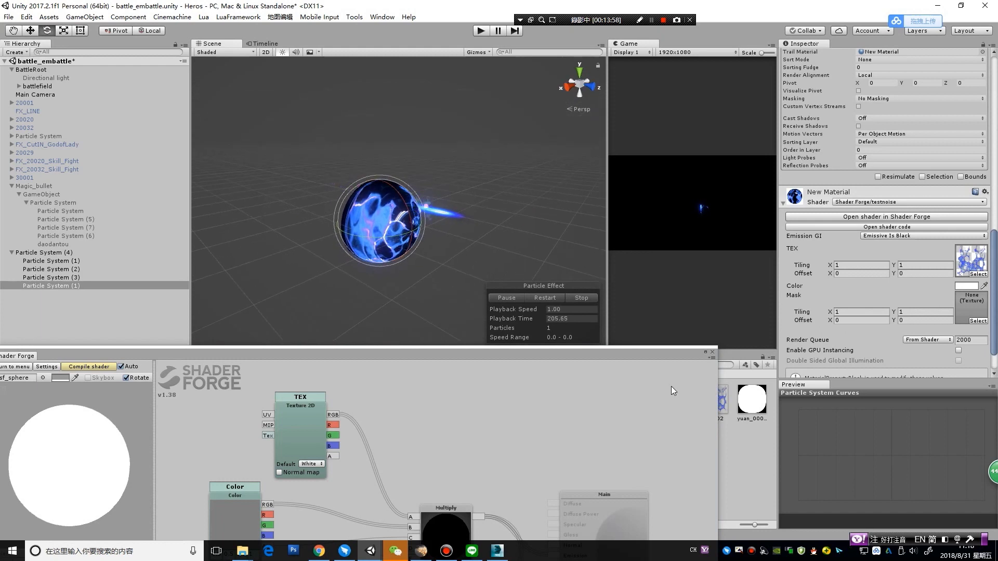
drag(683, 353, 95, 177)
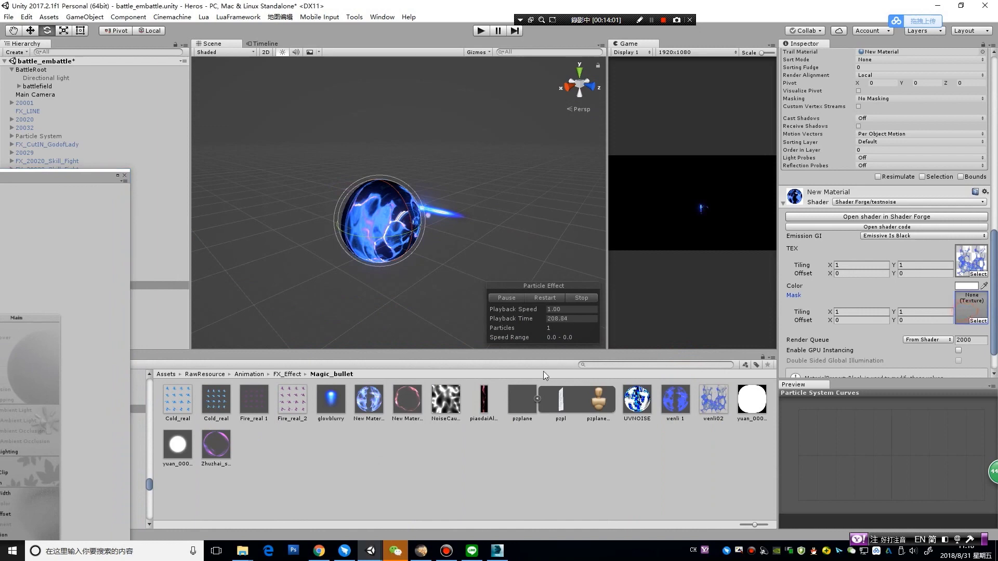
drag(452, 406, 971, 311)
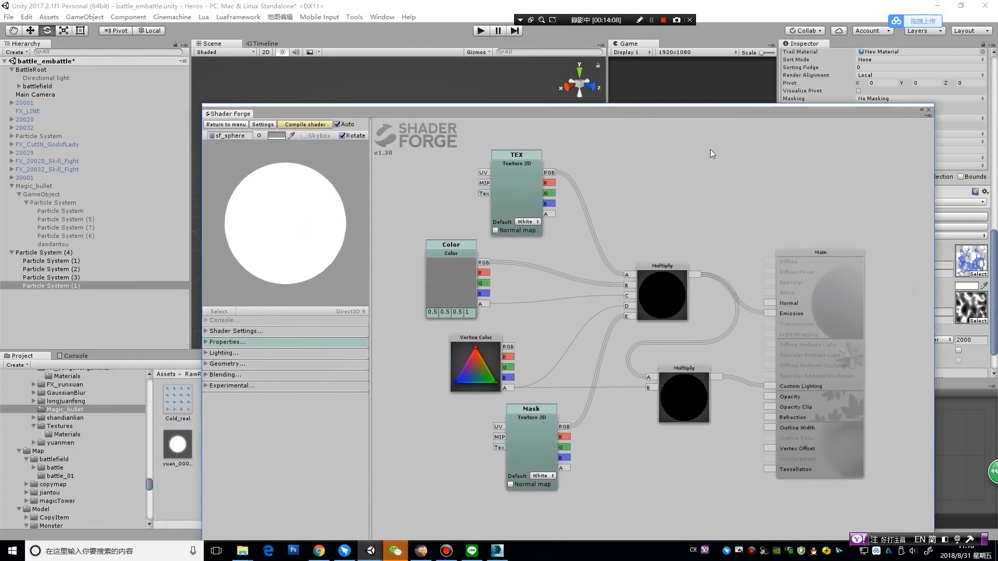
Set the shader's Blend Mode to Additive and view the glowing bullet in the scene
click(262, 374)
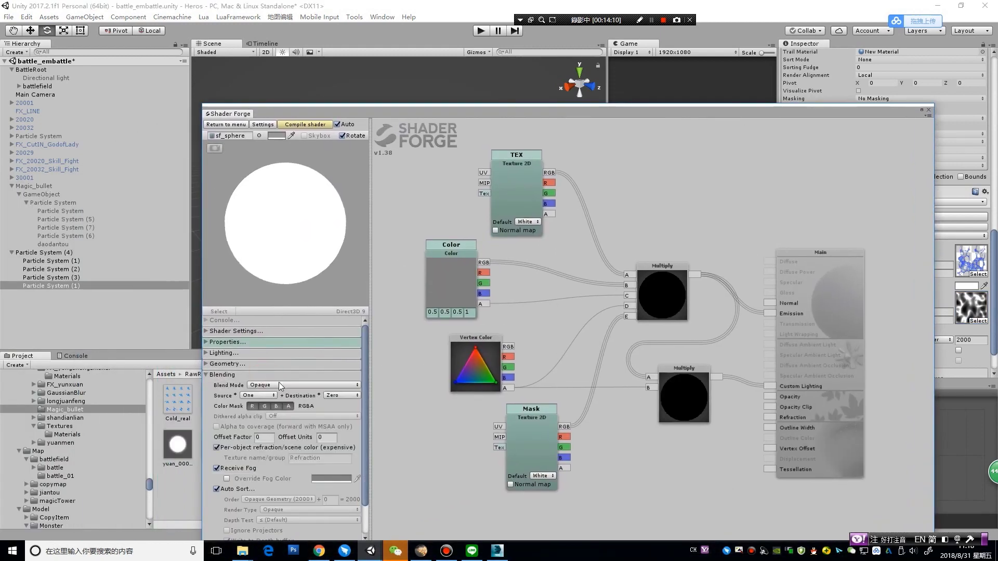
click(279, 384)
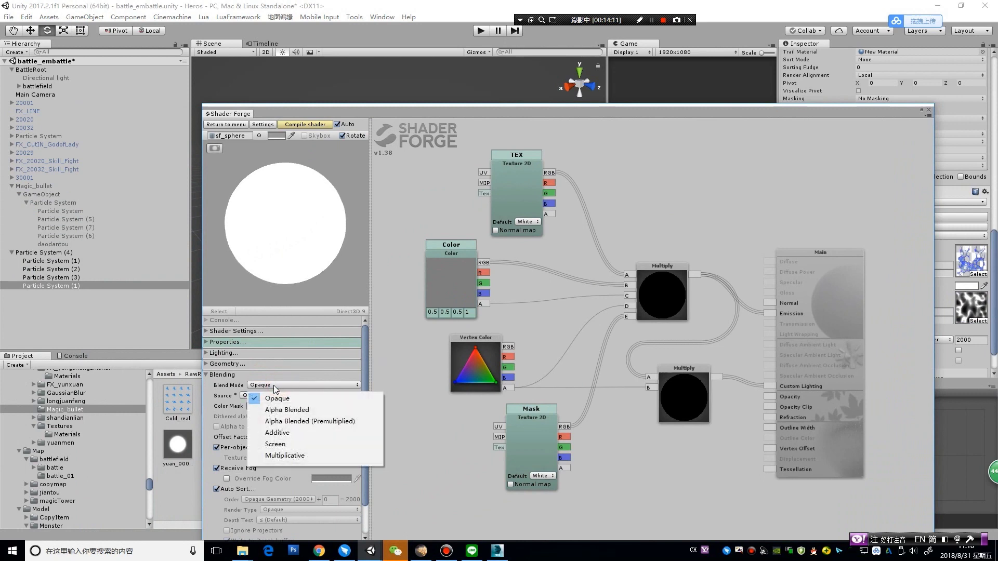
click(284, 434)
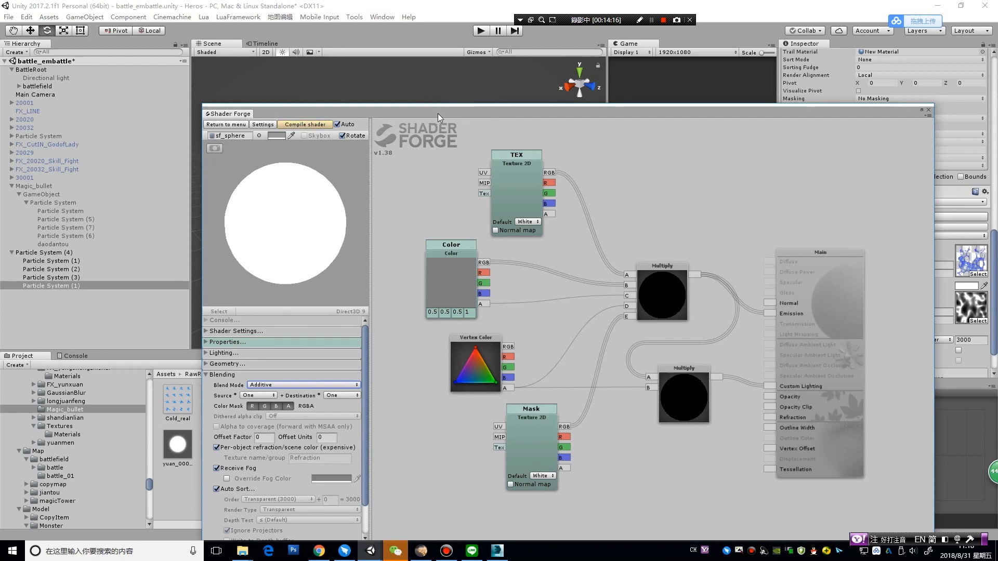
drag(431, 108, 304, 364)
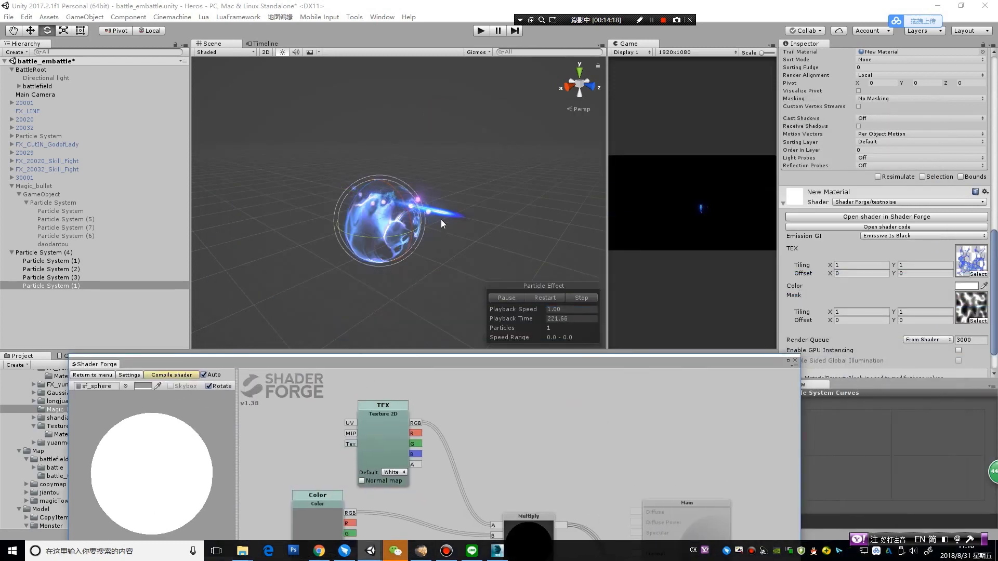
mouse_move(476, 183)
alt+mouse_down()
mouse_move(256, 287)
mouse_move(272, 324)
mouse_move(422, 251)
alt+mouse_up()
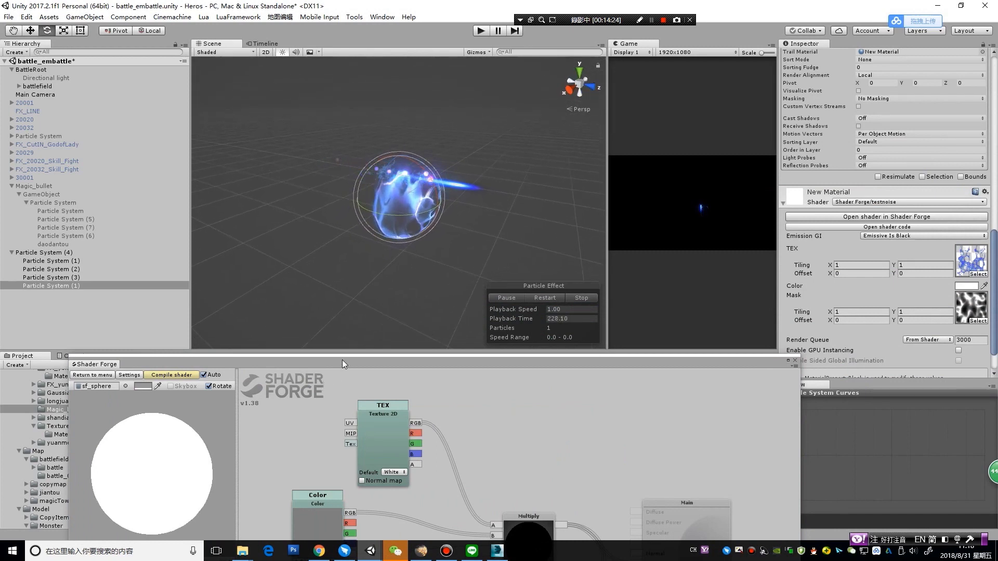
drag(420, 126, 413, 160)
Scale the particle system along Z and set the TEX texture's Tiling X to 2
key(r)
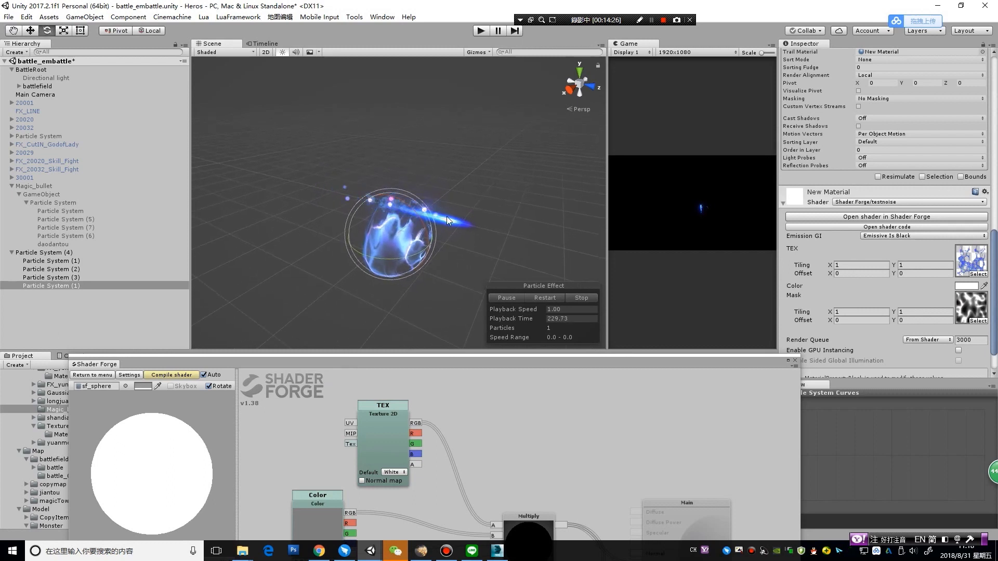
drag(440, 252, 441, 252)
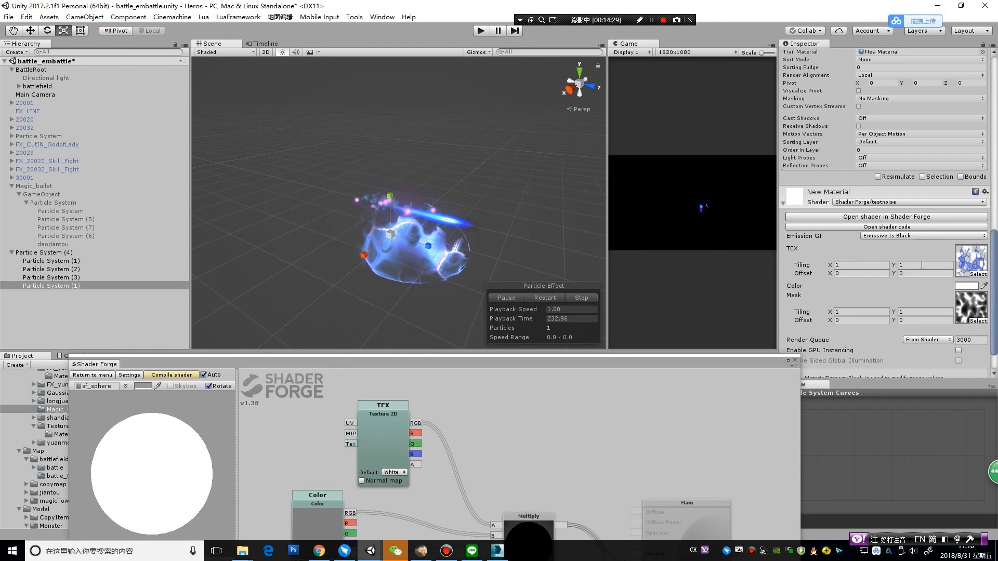
click(842, 266)
text(2)
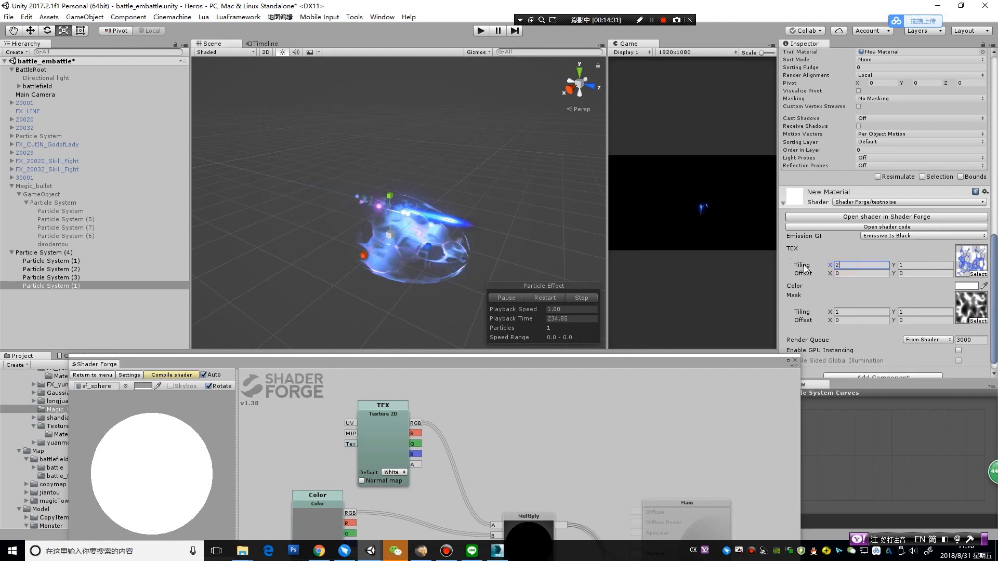
alt+drag(517, 232, 561, 234)
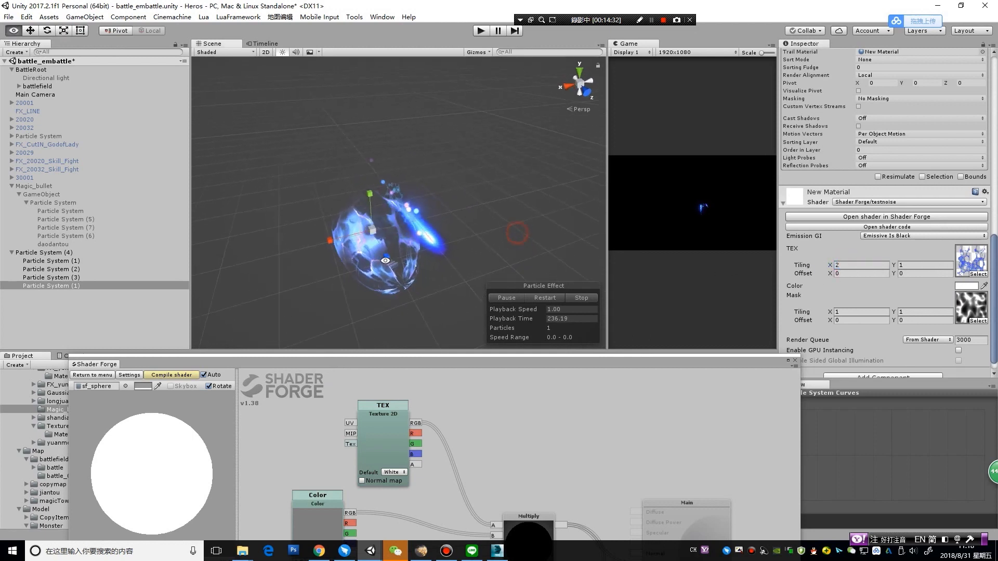
click(852, 266)
text(3)
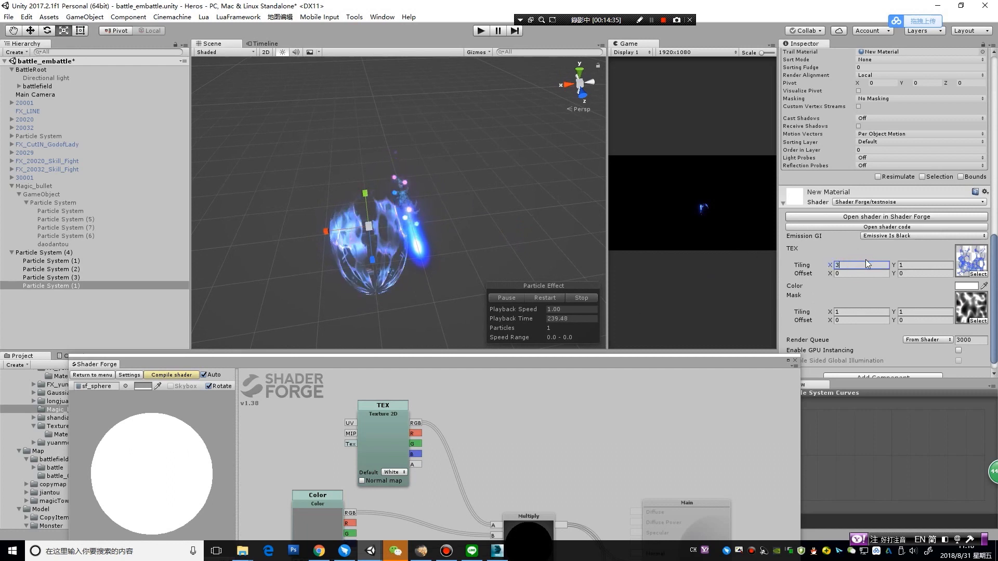
key(BackSpace)
text(2)
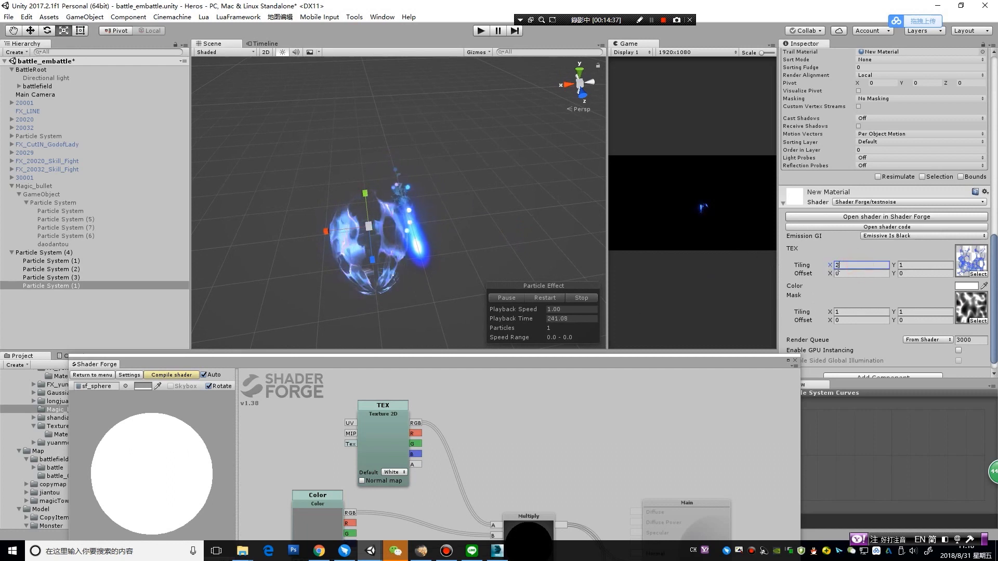
Reset the TEX and Mask offsets, X and Y, to 0
click(845, 273)
text(0.68)
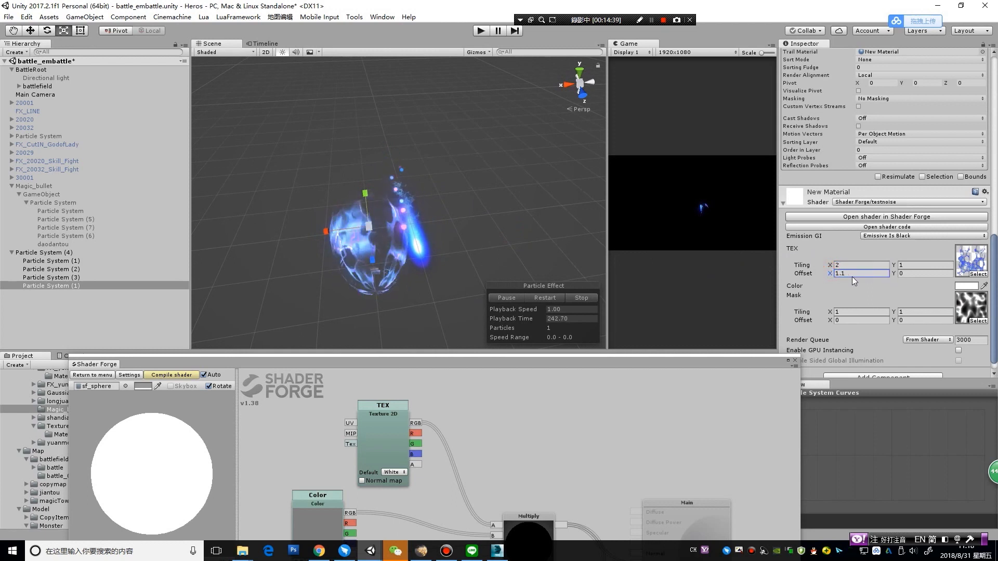
key(BackSpace)
key(BackSpace)
key(BackSpace)
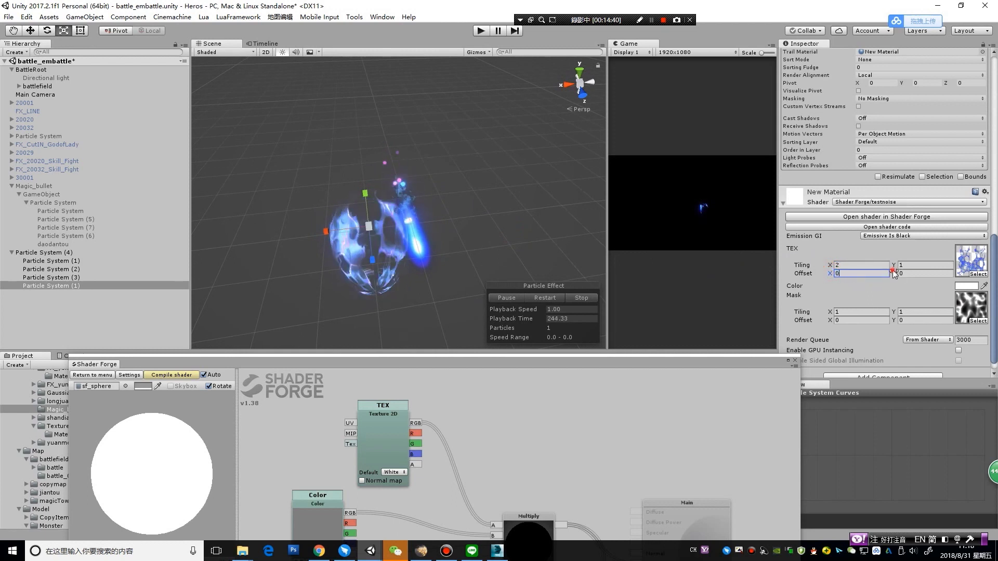
drag(893, 271, 921, 279)
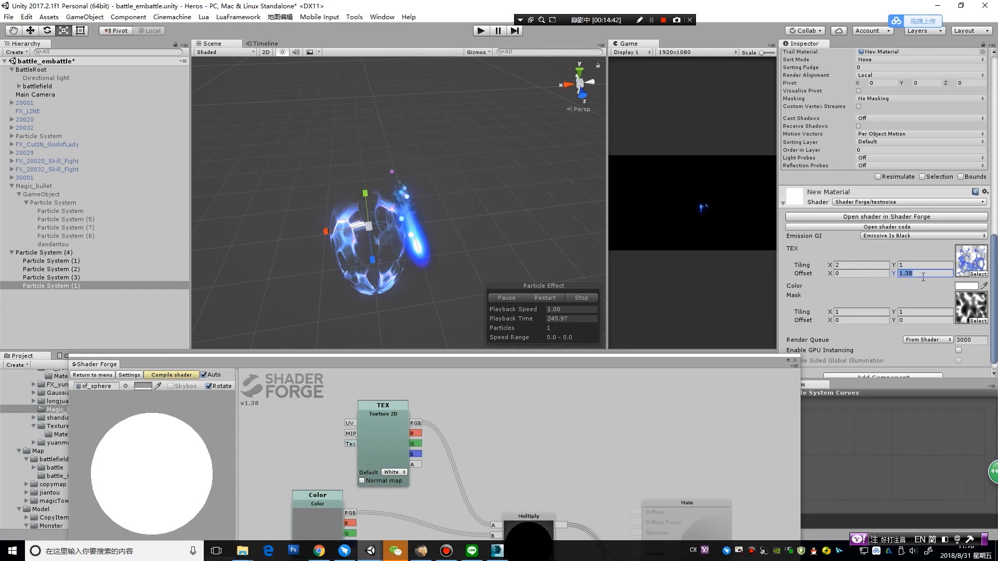
click(923, 276)
text(0)
drag(831, 322, 859, 326)
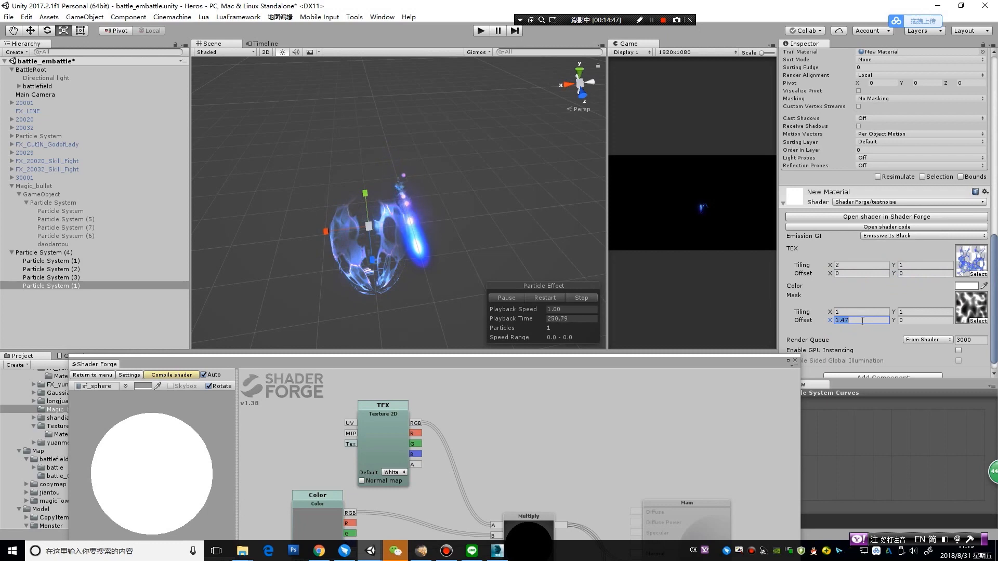
text(0)
drag(897, 323, 910, 322)
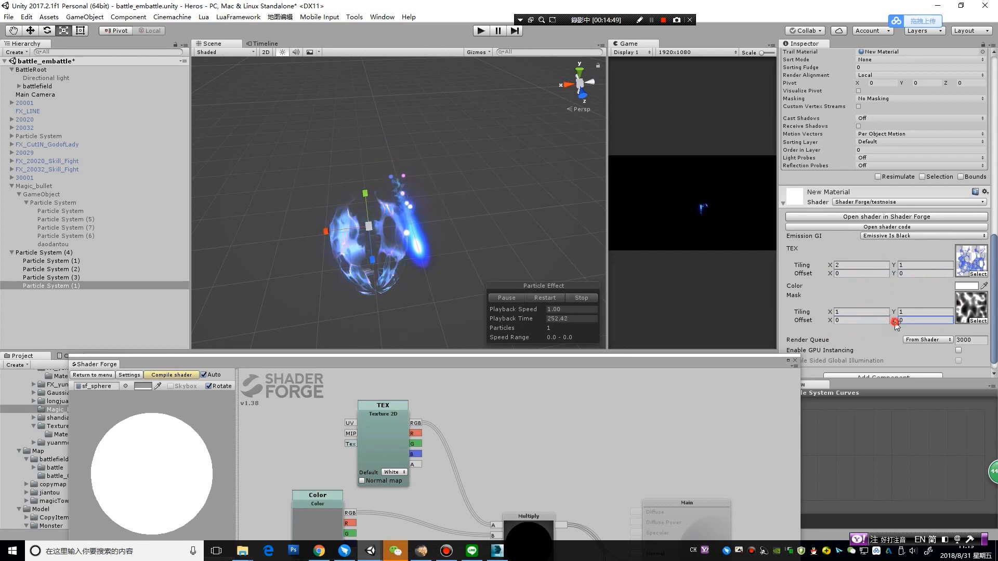
text(0)
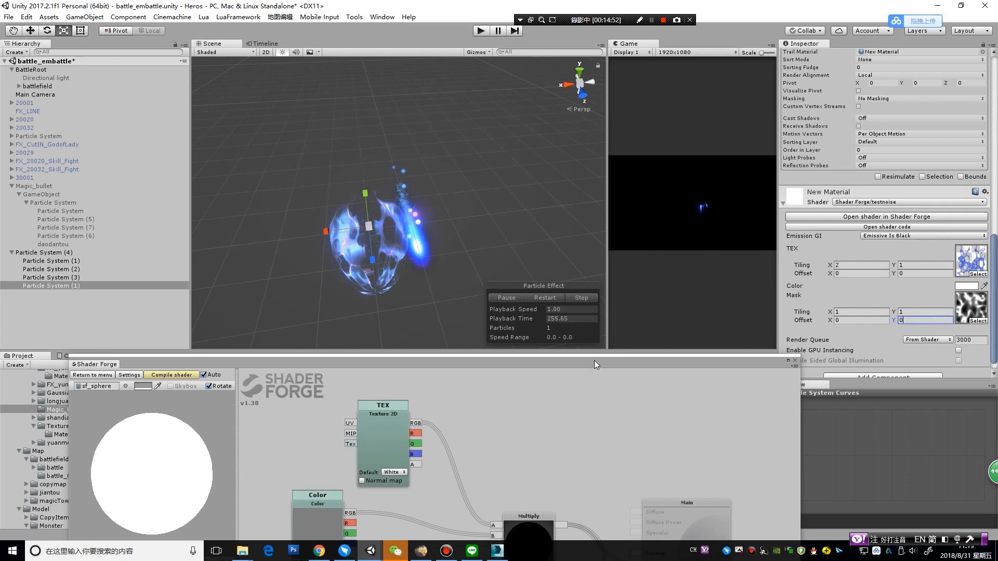
Locate the texture used by TEX in the Project browser
mouse_move(595, 360)
mouse_down()
mouse_move(503, 117)
mouse_move(453, 85)
mouse_up()
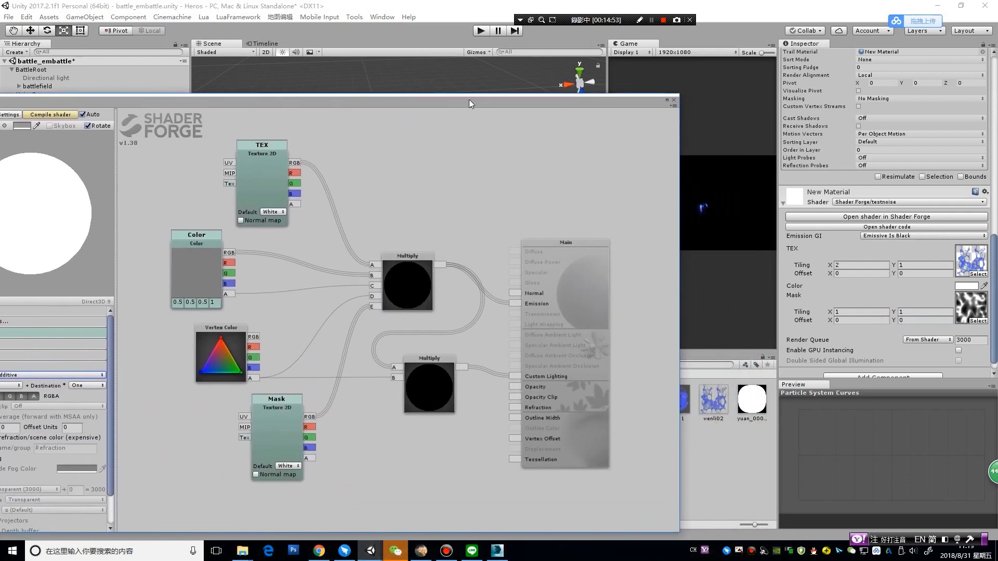
scroll(896, 310, down, 1)
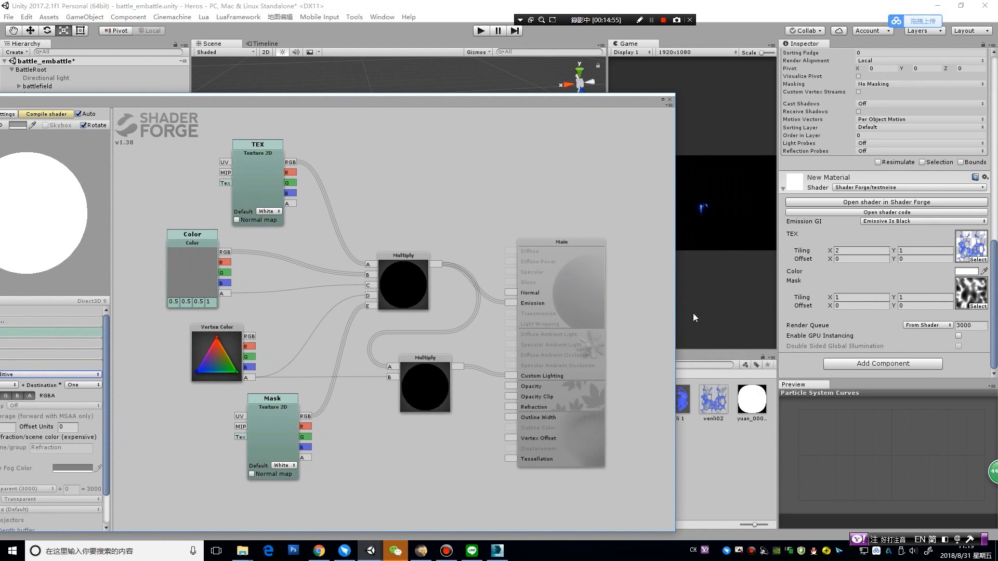
click(981, 250)
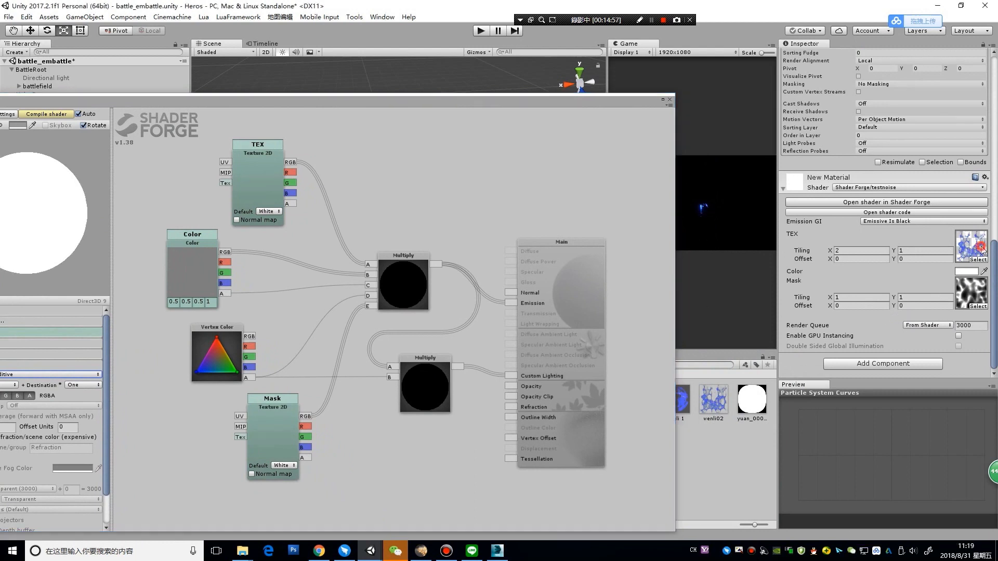
drag(578, 99, 238, 105)
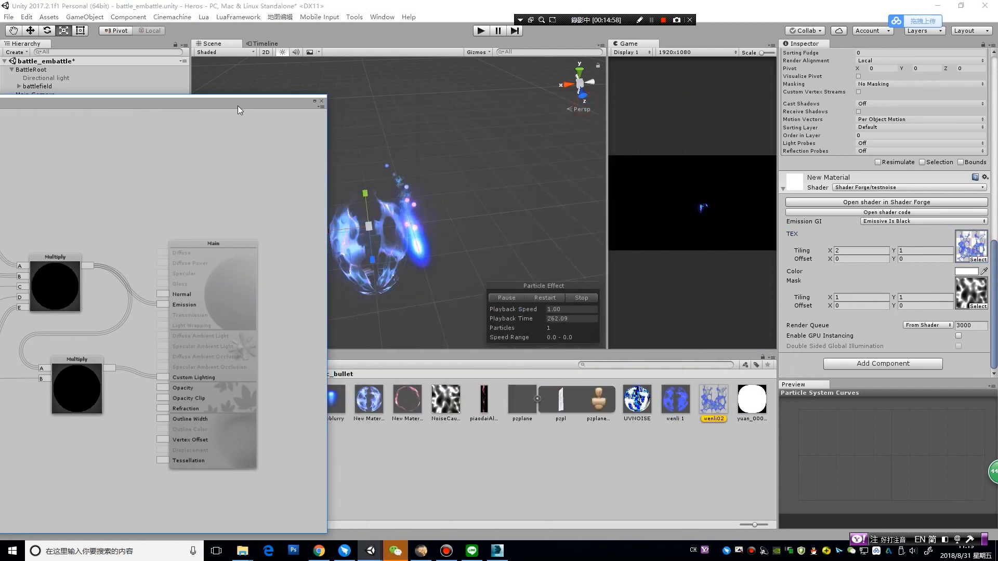
Preview the wenli02 and NoiseCaustic02v2 textures in Photos, then select Particle System (1)
double_click(727, 405)
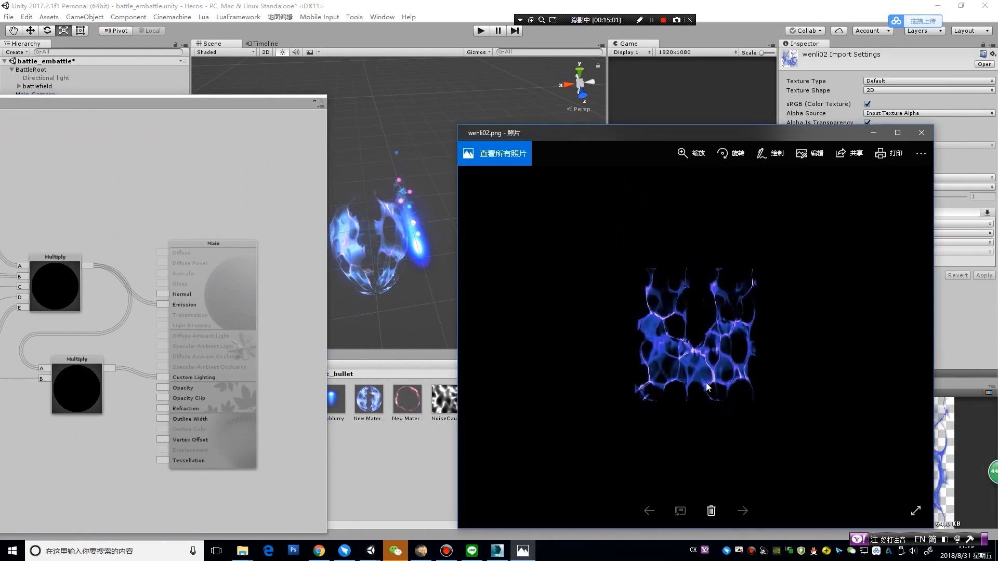
click(922, 133)
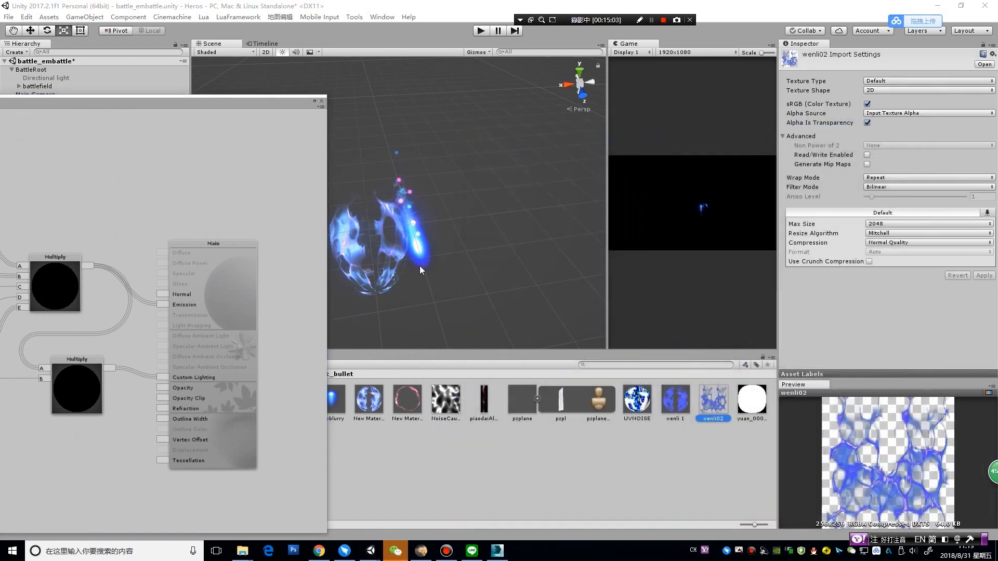
double_click(450, 401)
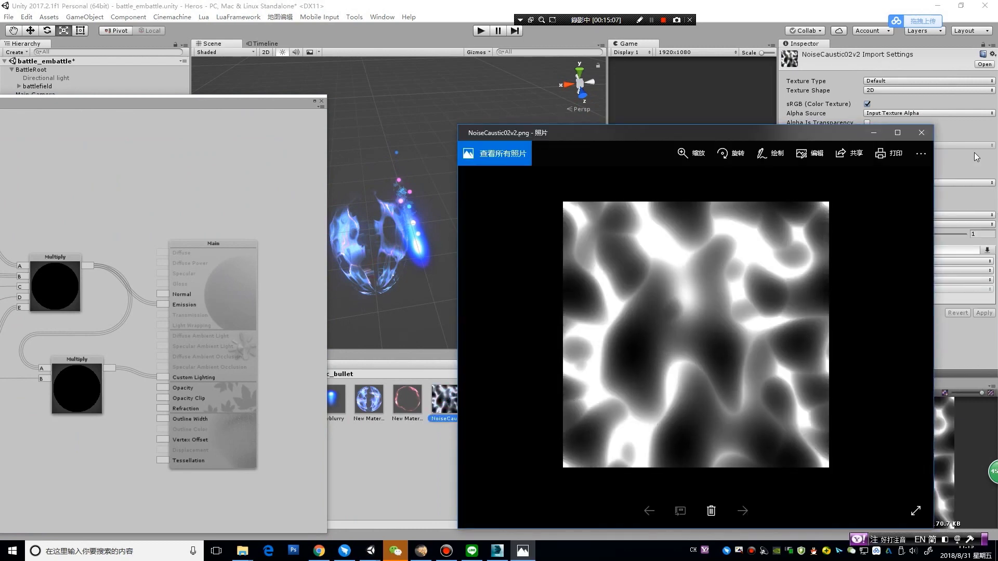
click(922, 133)
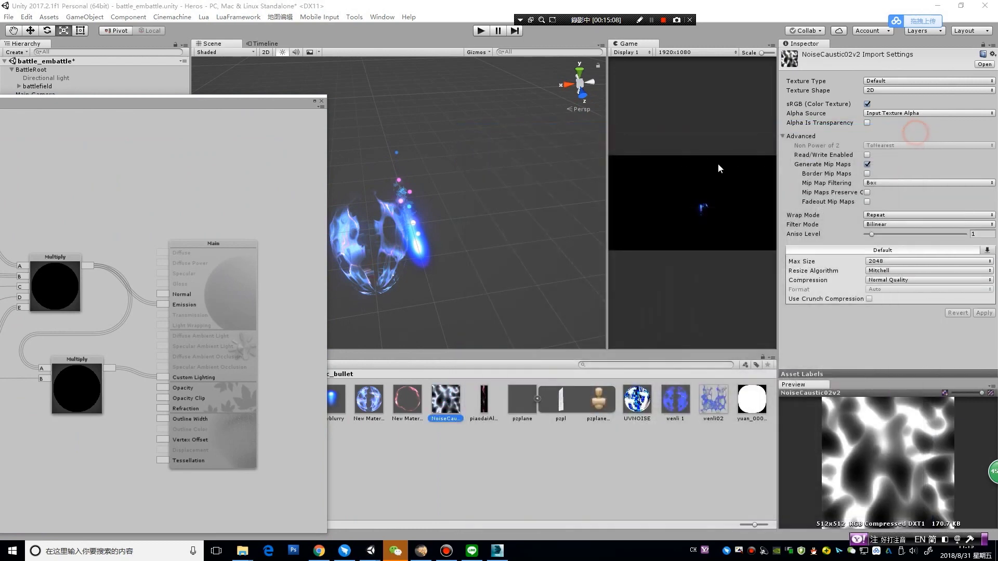
click(374, 288)
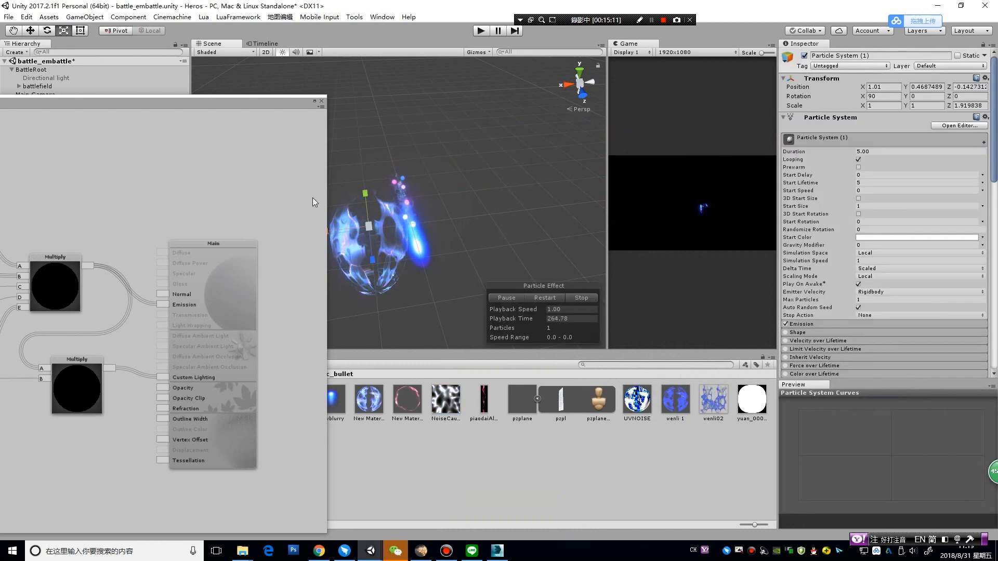
mouse_move(268, 105)
mouse_down()
mouse_move(635, 123)
mouse_move(783, 93)
mouse_up()
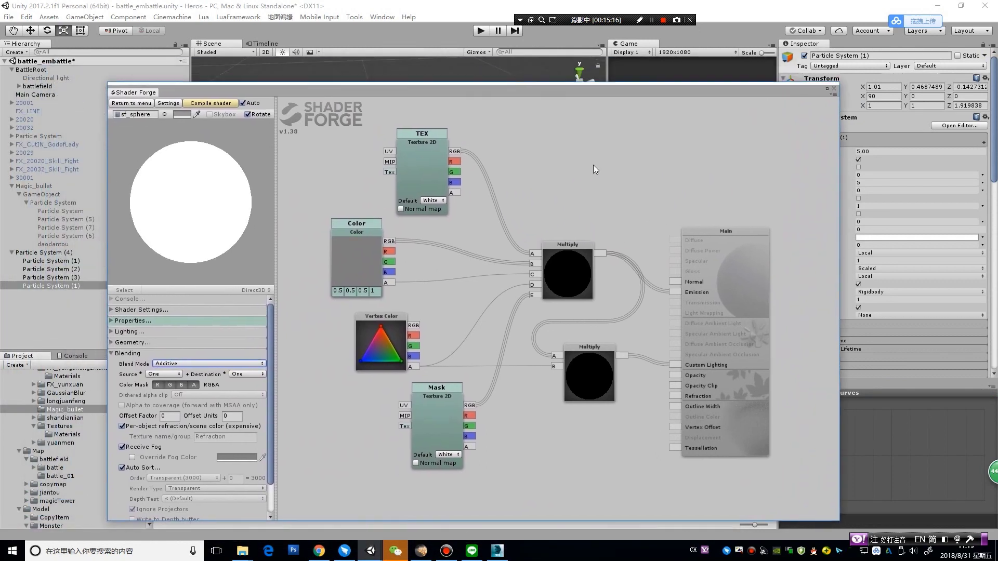
Add a UV Coord. node to the left of the TEX texture node
drag(360, 166, 608, 211)
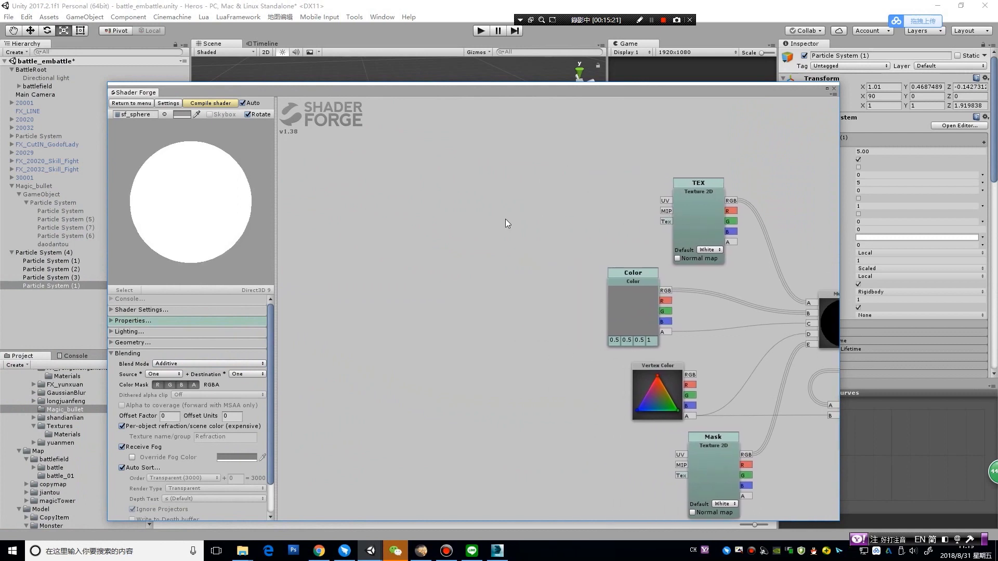
right_click(460, 190)
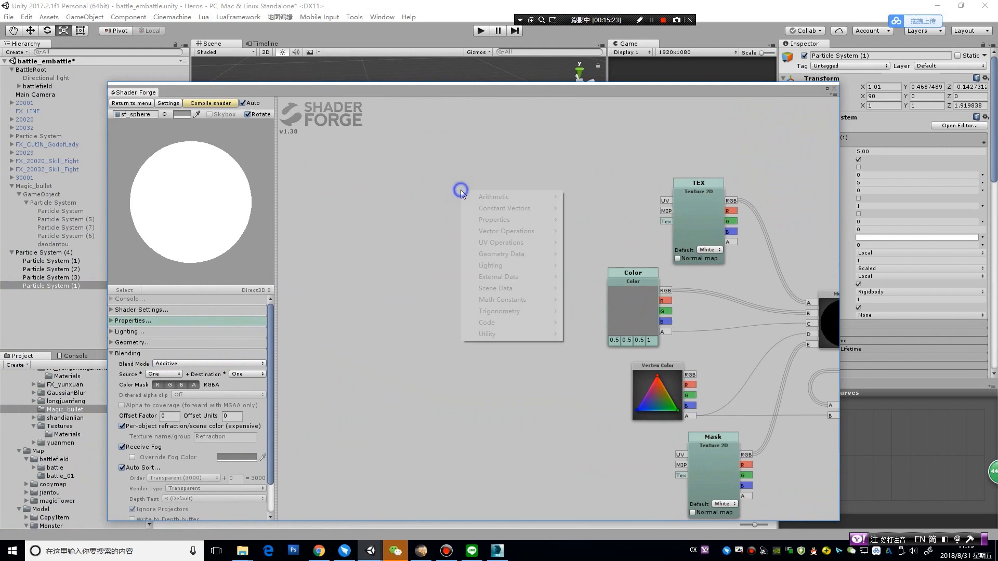
mouse_move(518, 215)
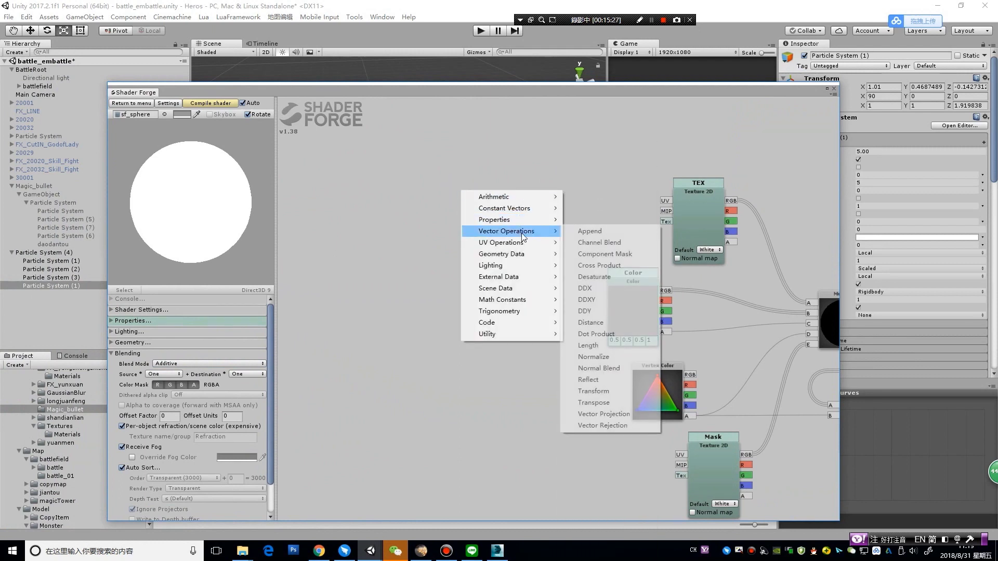
mouse_move(525, 242)
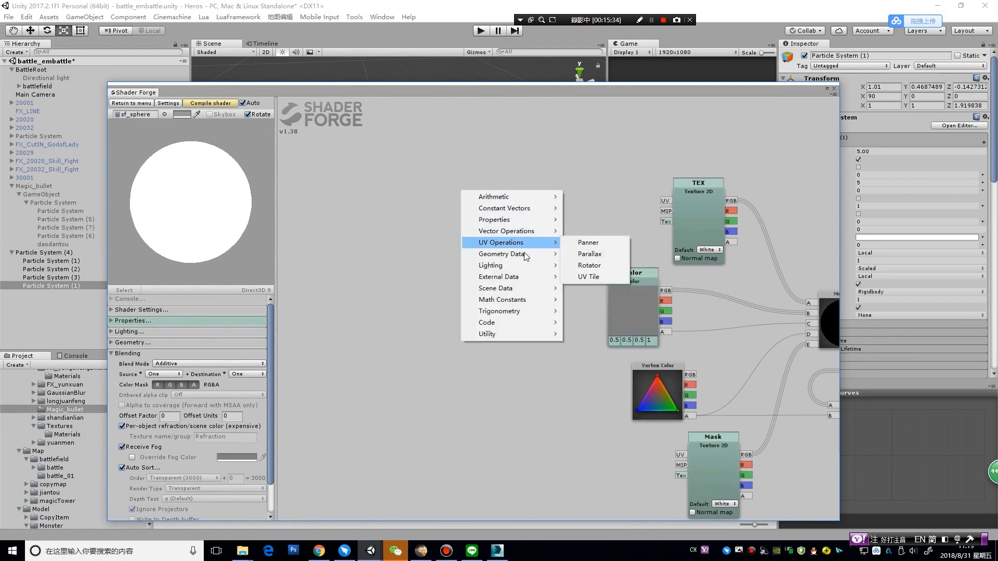
click(612, 357)
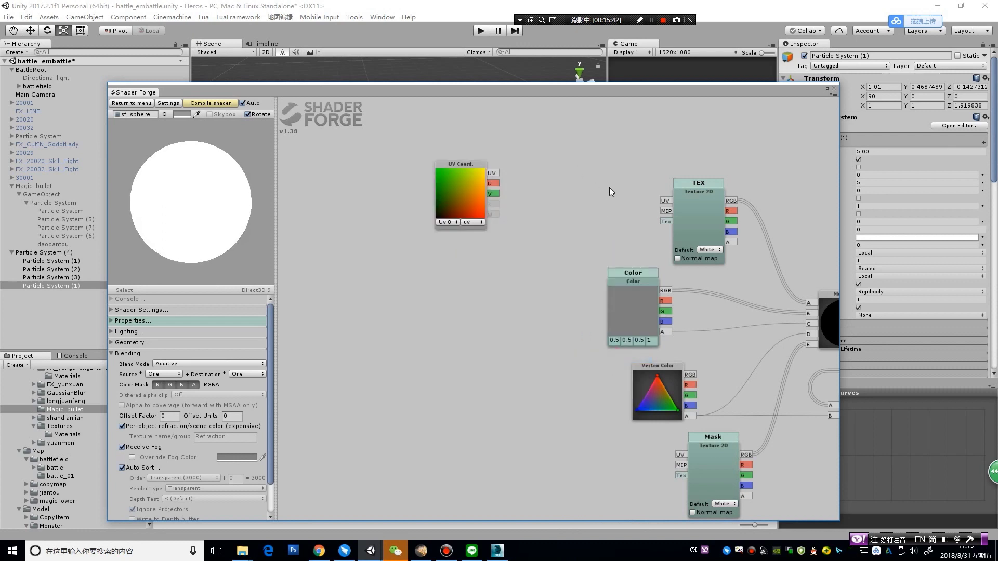
drag(609, 188, 585, 190)
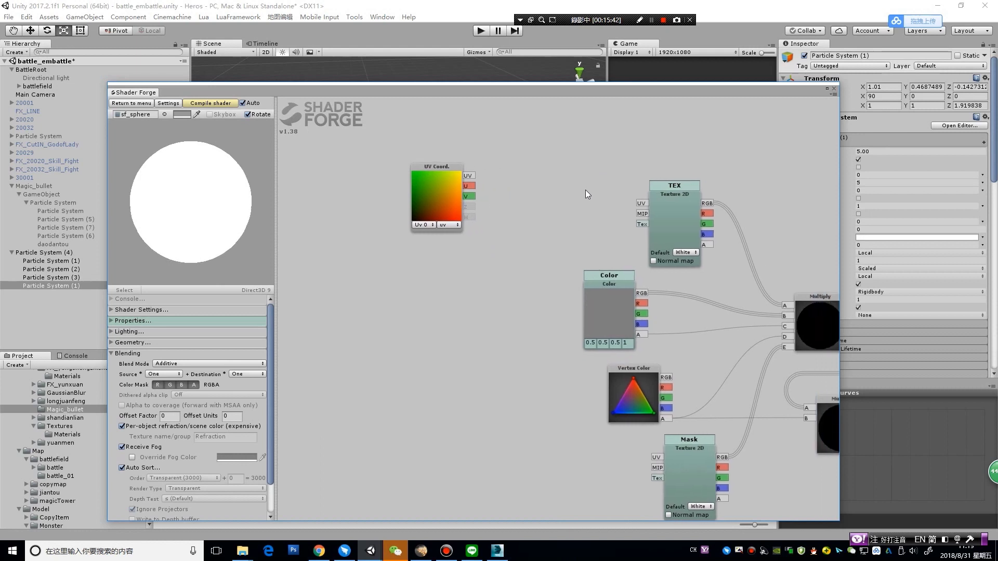
Add an Add node and route the UV Coord. output through it into TEX's UV input
right_click(558, 165)
mouse_move(598, 171)
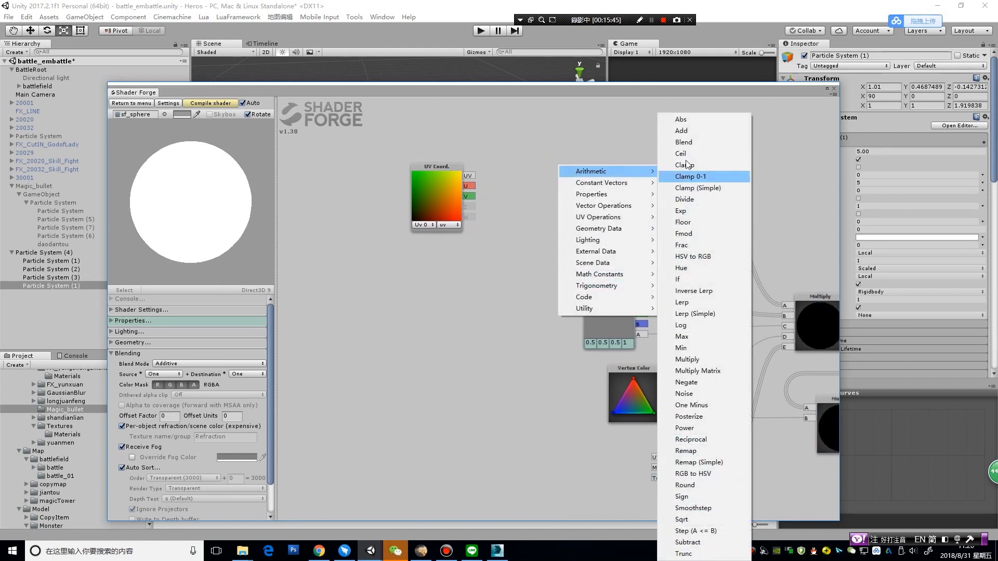
click(685, 131)
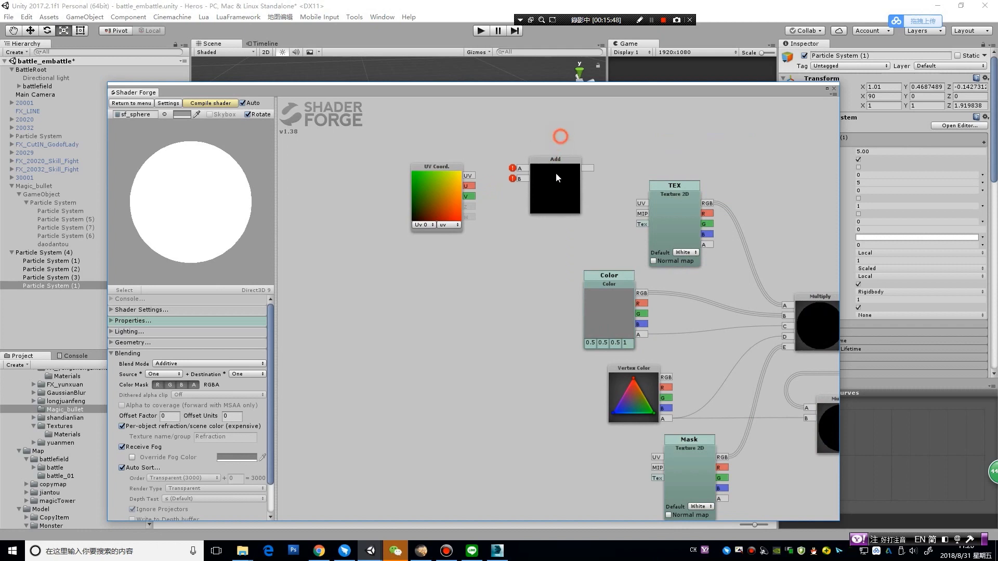
drag(556, 177, 551, 192)
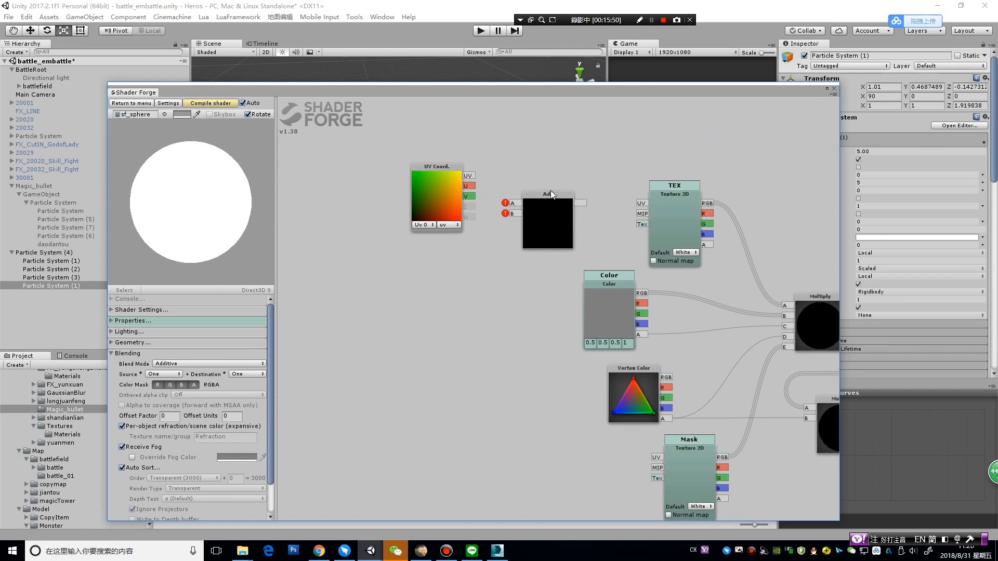
drag(468, 178, 518, 209)
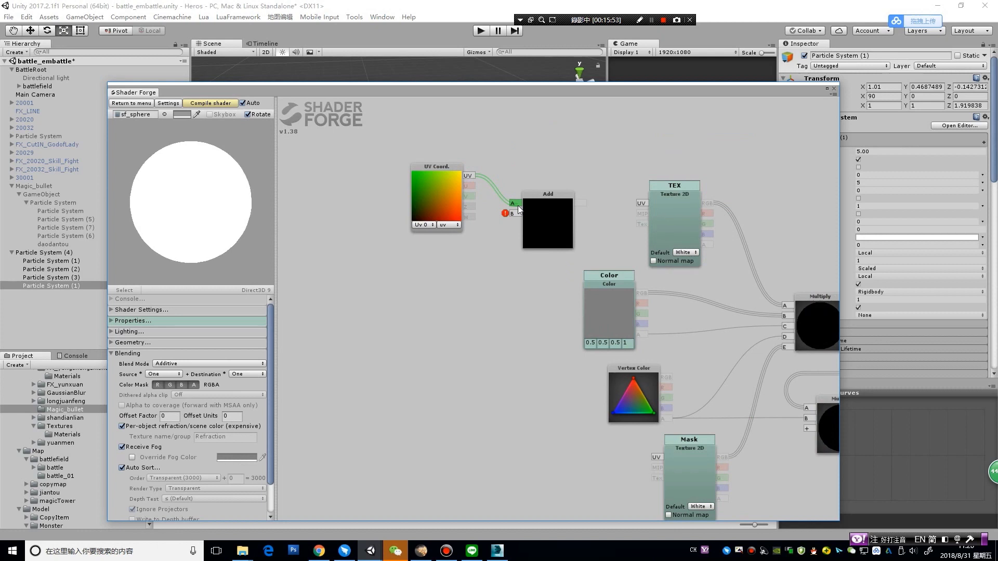
drag(518, 209, 518, 209)
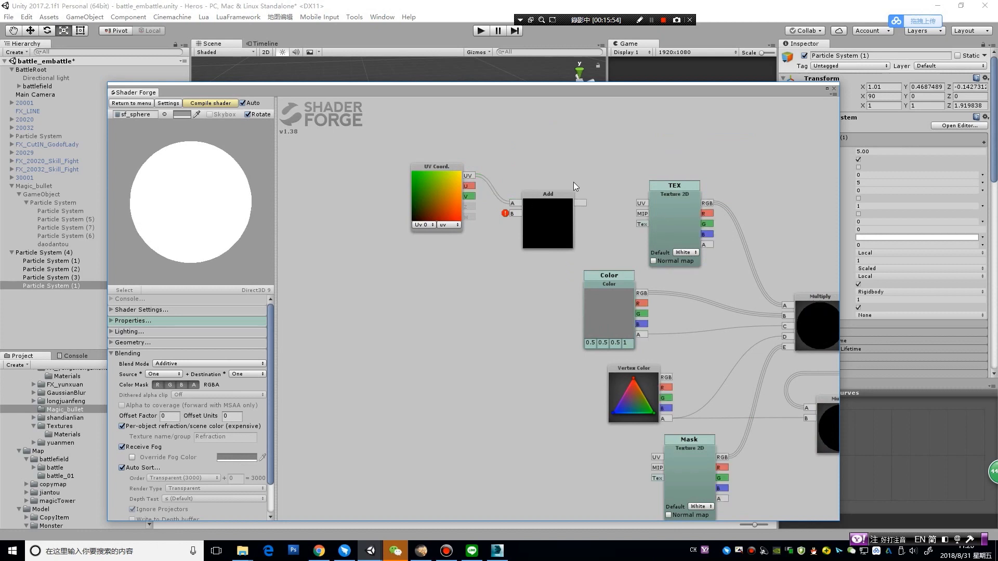
drag(581, 203, 640, 202)
Add a Vector Operations Append node below the UV coordinates, feeding Add's B input
right_click(386, 278)
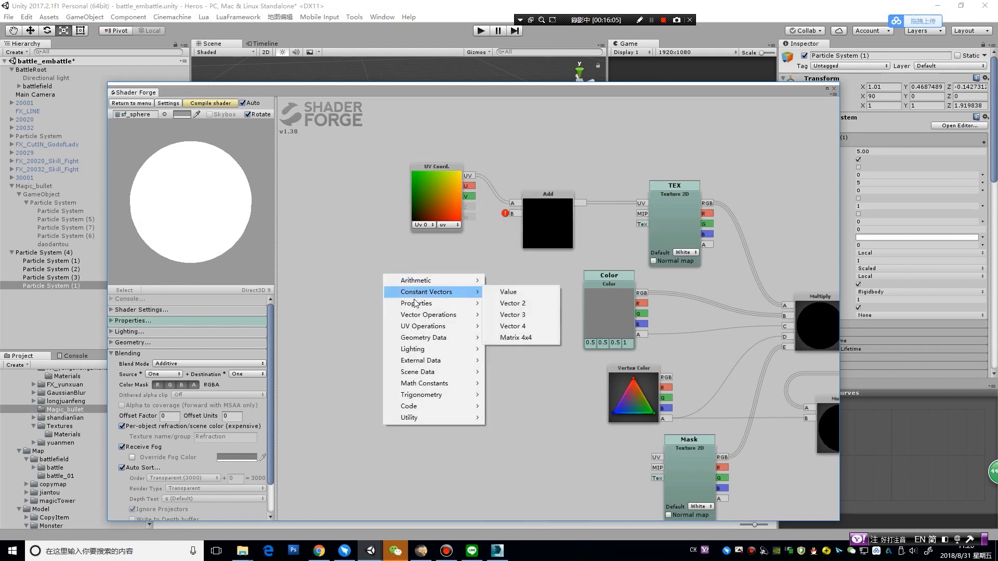
mouse_move(429, 315)
click(506, 315)
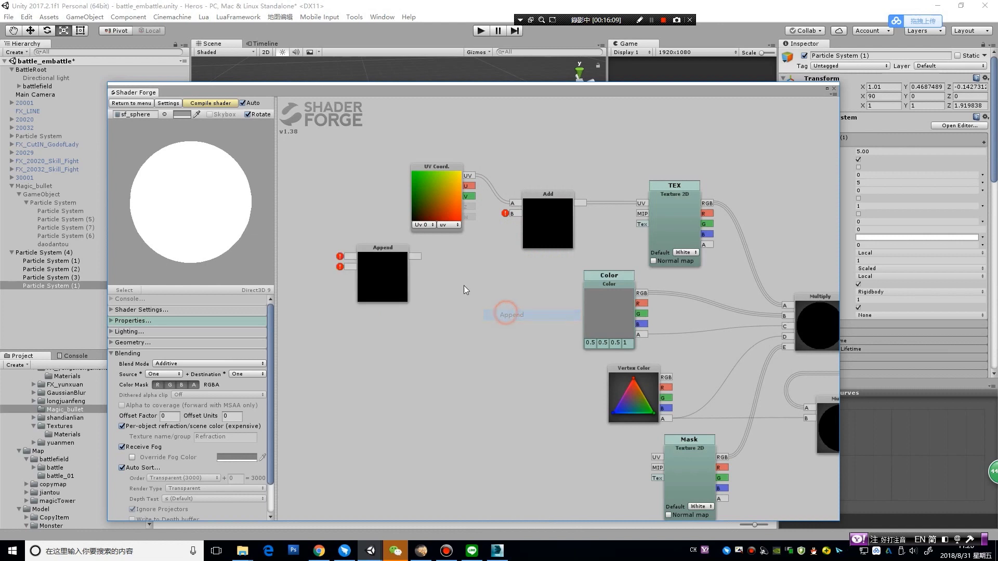
mouse_move(387, 253)
mouse_down()
mouse_move(427, 269)
mouse_move(516, 218)
mouse_up()
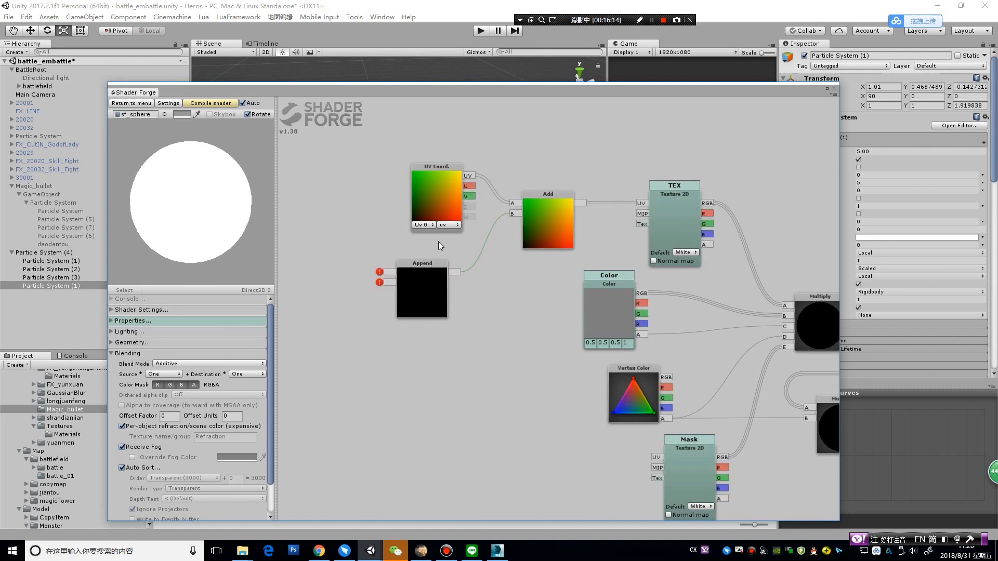
drag(438, 241, 584, 233)
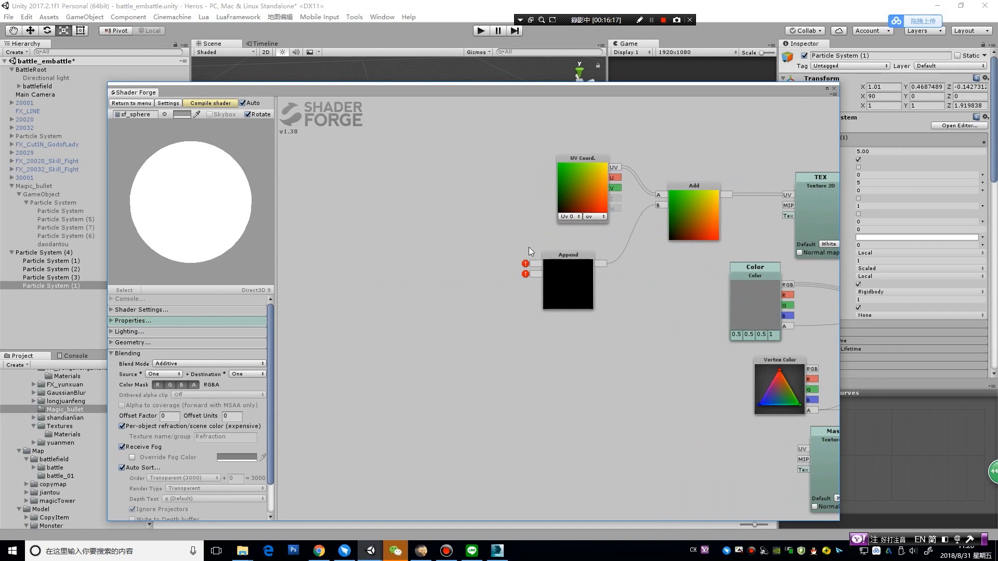
mouse_move(562, 264)
mouse_down()
mouse_move(487, 273)
mouse_move(566, 261)
mouse_up()
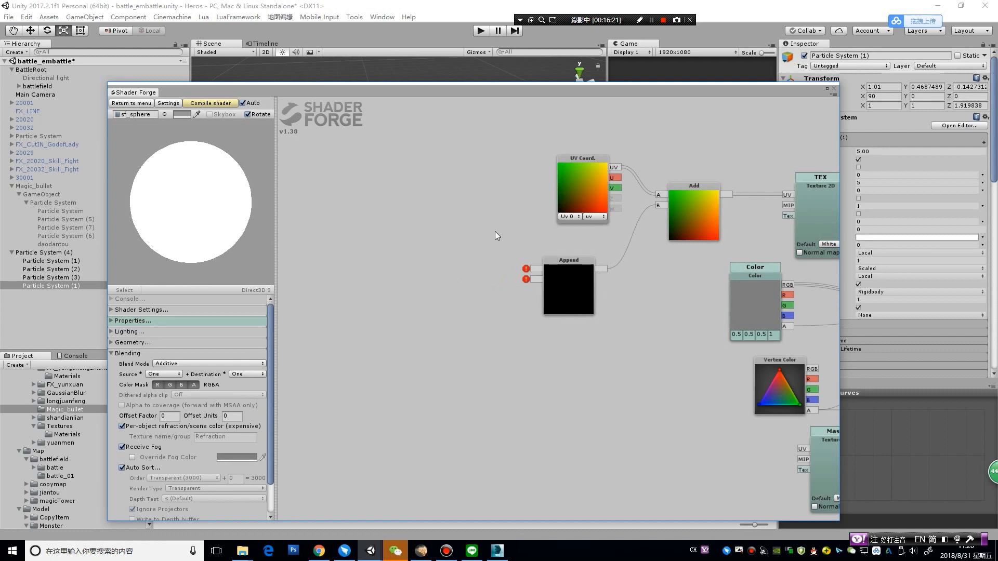
Add a slider property named U and place it left of the Append node
right_click(459, 214)
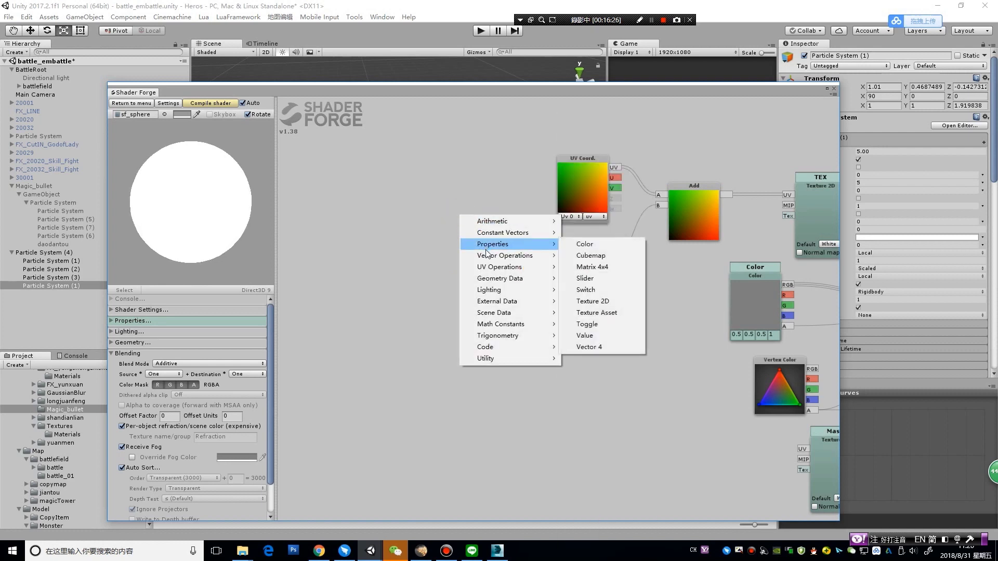
click(597, 278)
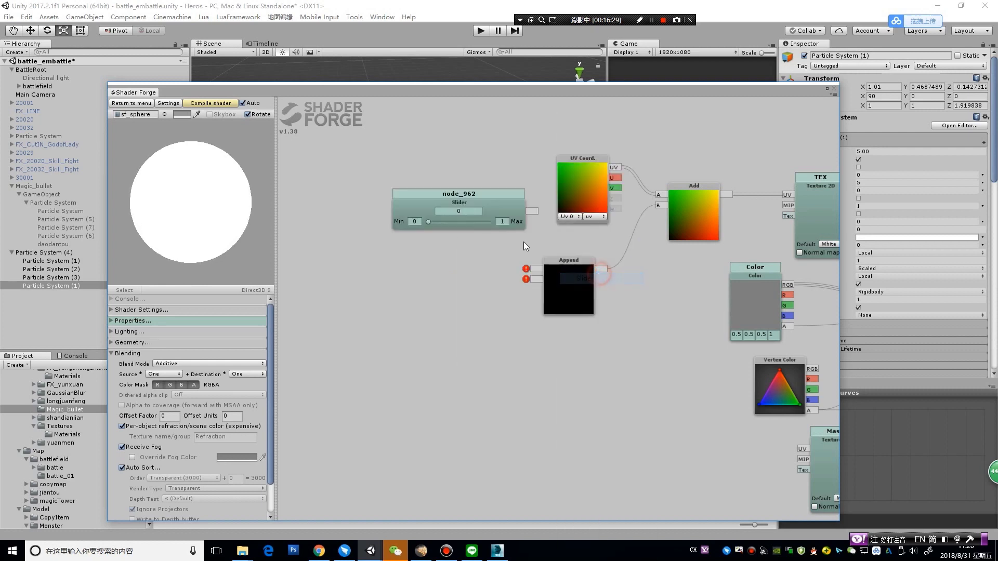
click(494, 201)
click(490, 193)
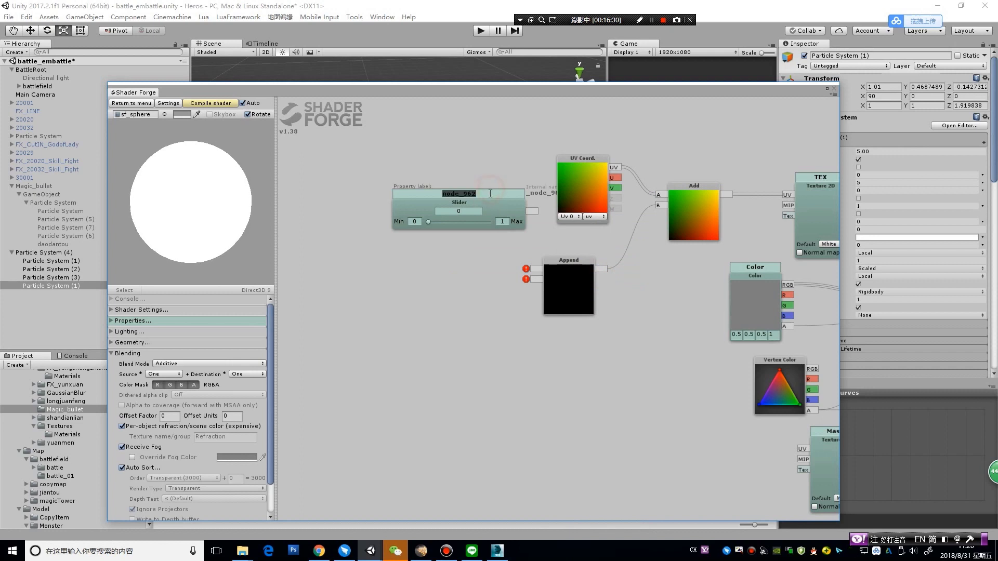
text(U)
mouse_move(476, 205)
mouse_down()
mouse_move(404, 212)
mouse_move(535, 268)
mouse_up()
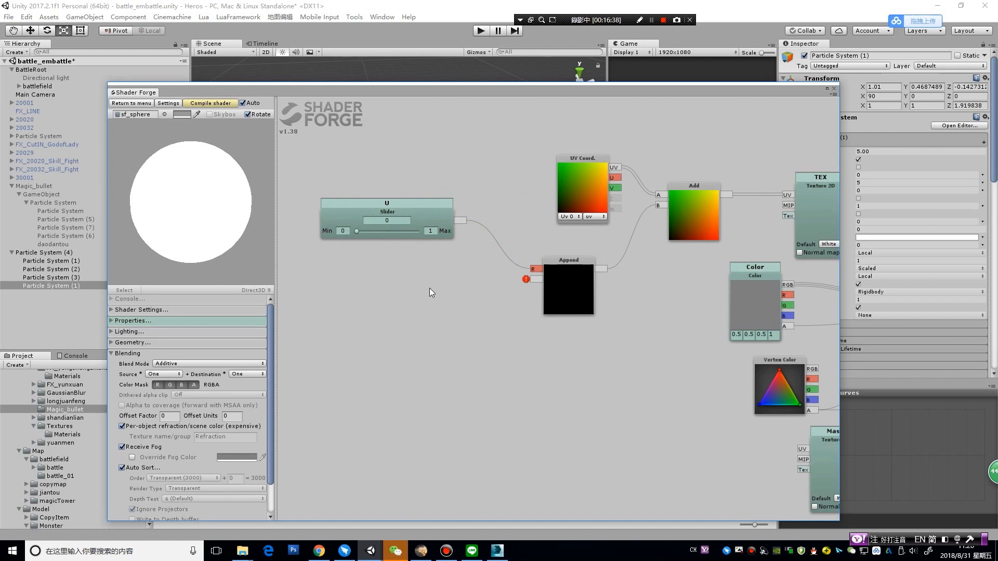
Add a second slider named V below U and connect it to Append's second input
right_click(431, 252)
mouse_move(441, 256)
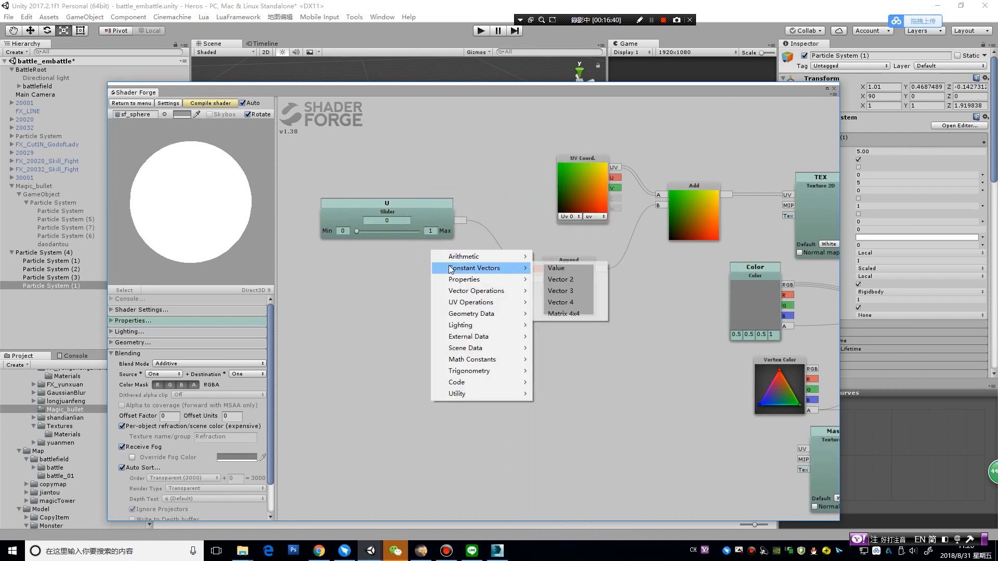
mouse_move(457, 280)
click(556, 313)
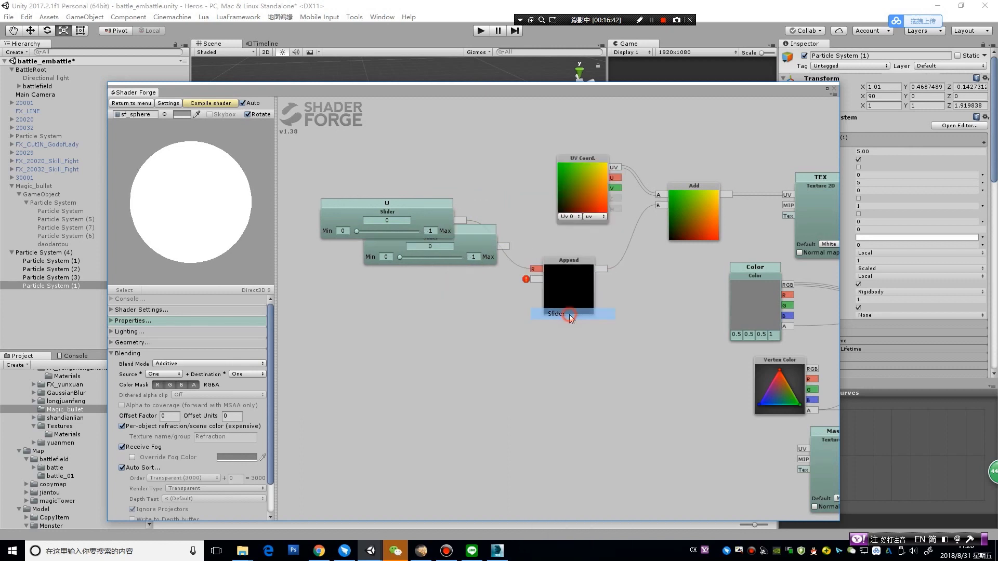
mouse_move(457, 238)
mouse_down()
mouse_move(442, 282)
mouse_move(406, 300)
mouse_up()
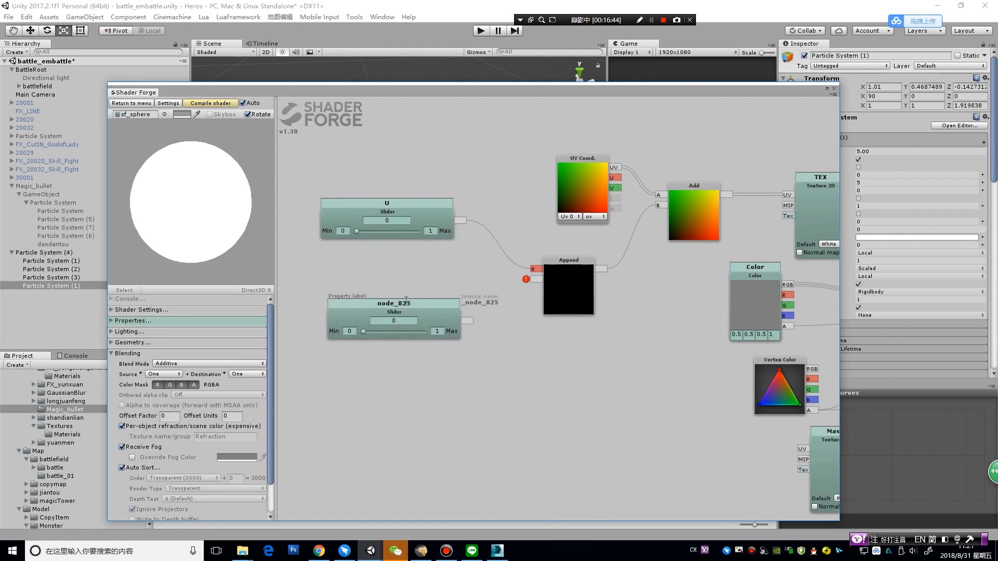
double_click(410, 304)
text(V)
drag(466, 321, 533, 280)
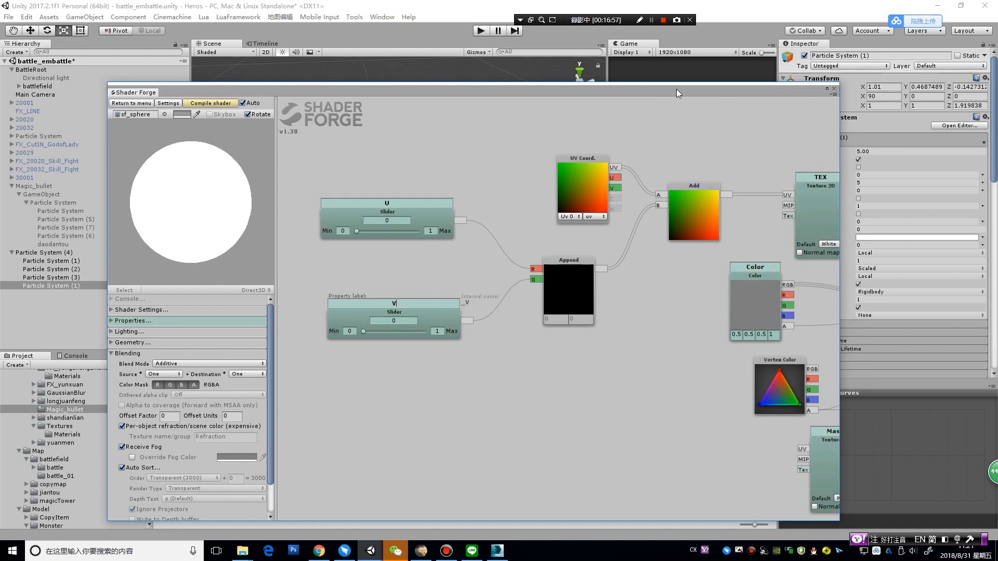
Test the noise material's new U slider in the Inspector, leaving U and V at 0
drag(676, 90, 163, 117)
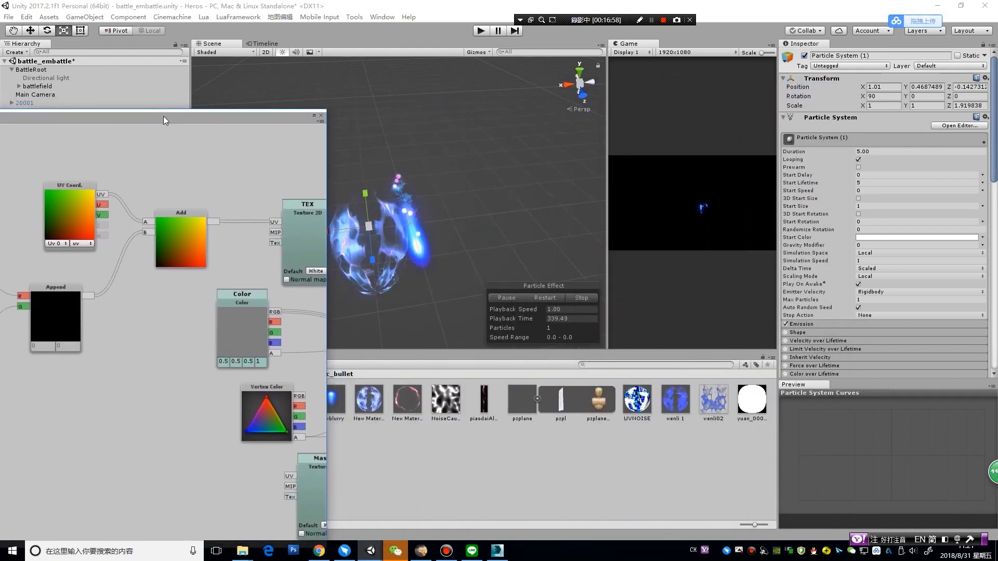
scroll(959, 295, down, 5)
scroll(959, 295, down, 5)
scroll(959, 295, down, 5)
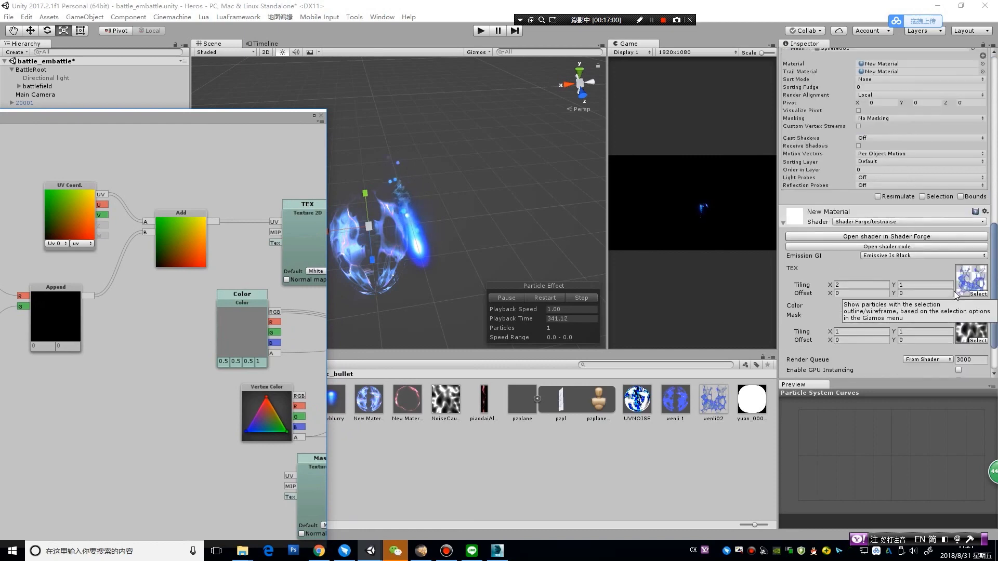
scroll(959, 295, down, 3)
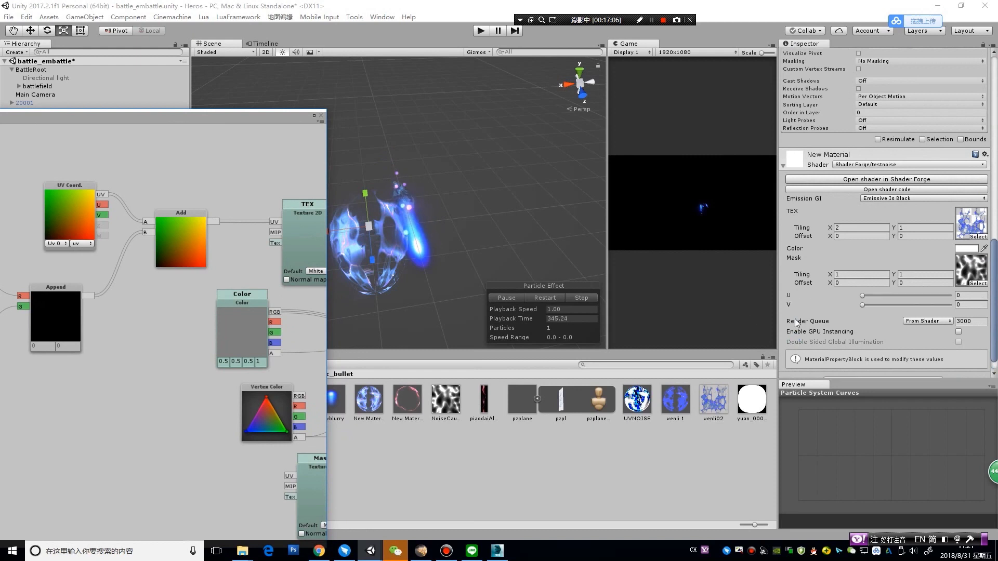
mouse_move(861, 296)
mouse_down()
mouse_move(903, 298)
mouse_move(855, 299)
mouse_move(911, 310)
mouse_move(847, 316)
mouse_up()
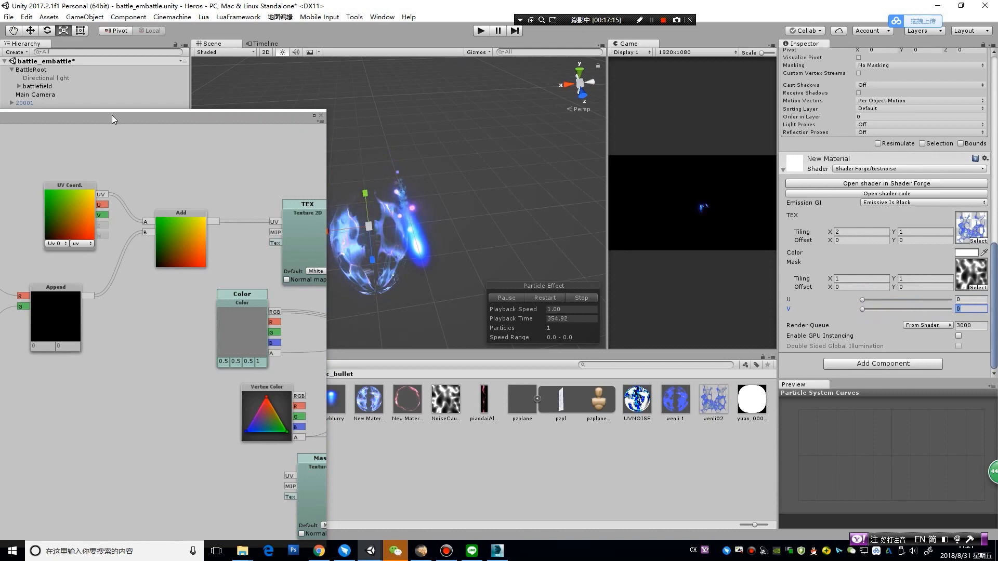
mouse_move(111, 114)
mouse_down()
mouse_move(380, 117)
mouse_move(609, 78)
mouse_up()
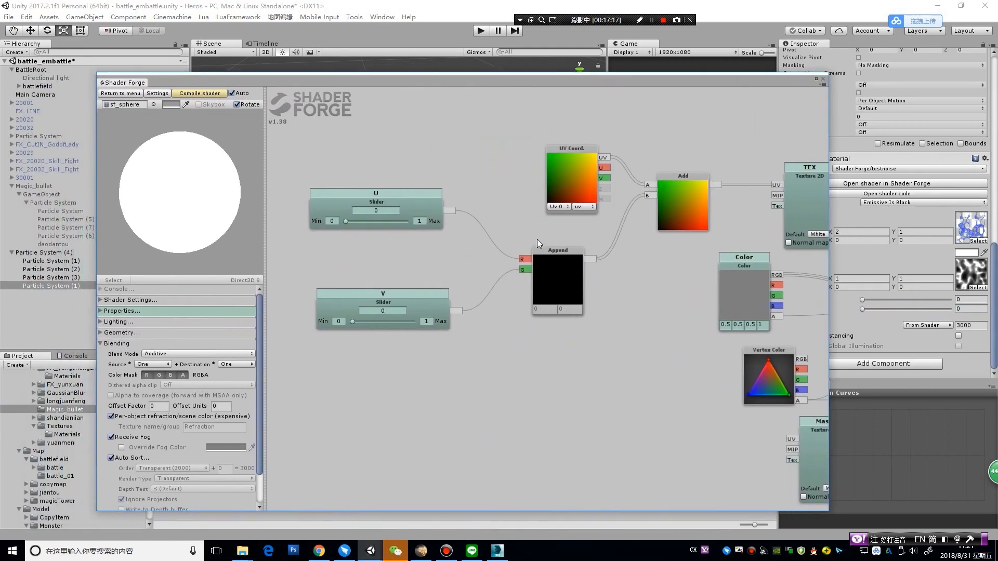
Add a Time node and rearrange the U, V and Append nodes around it
drag(555, 250, 526, 251)
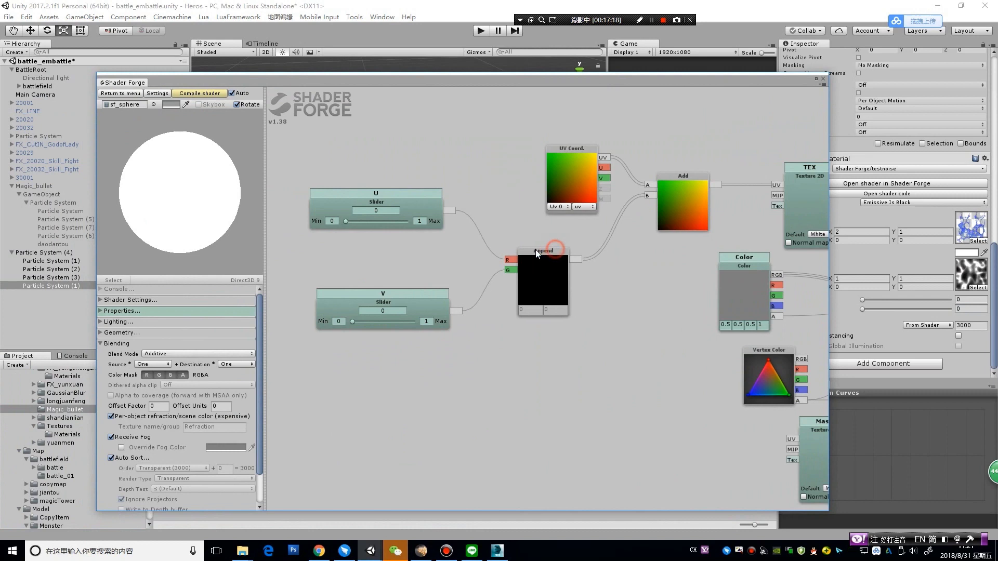
right_click(521, 173)
mouse_move(552, 197)
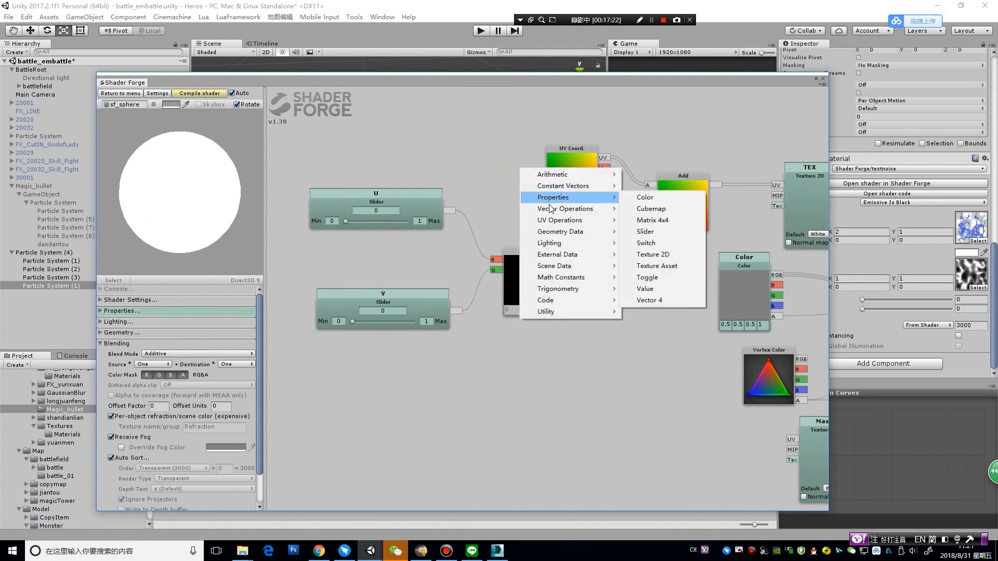
mouse_move(551, 244)
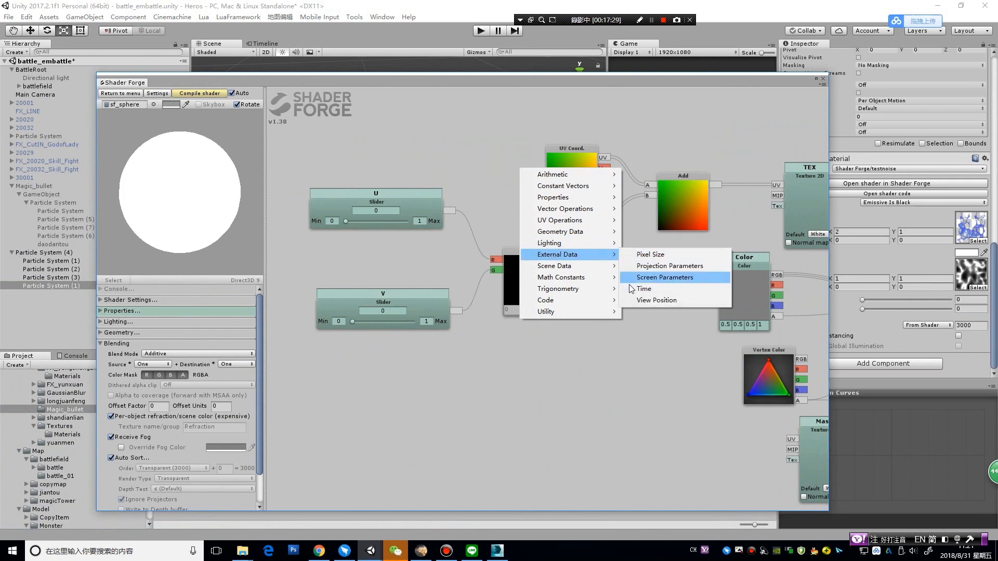
click(636, 288)
drag(528, 145, 482, 145)
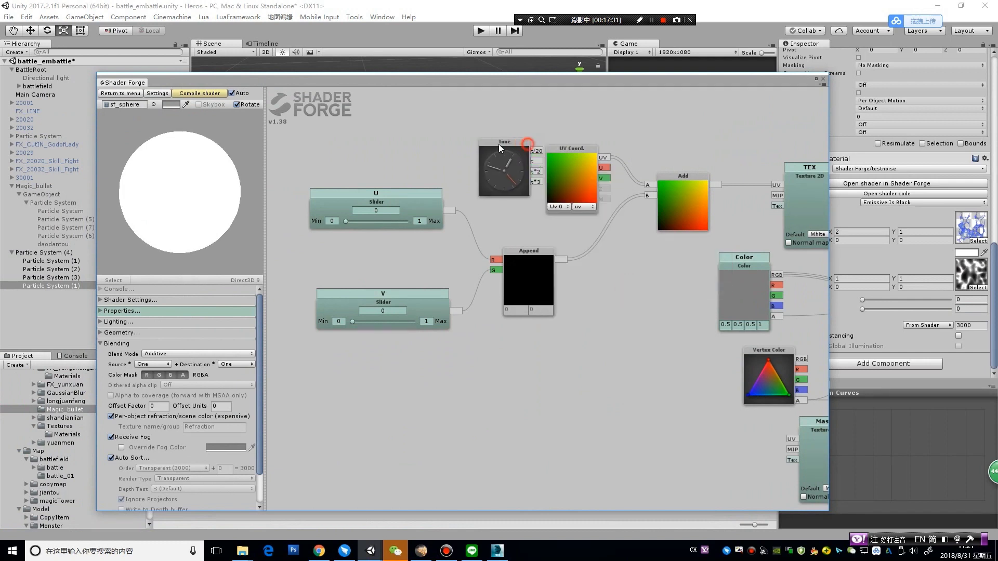
drag(531, 255, 498, 266)
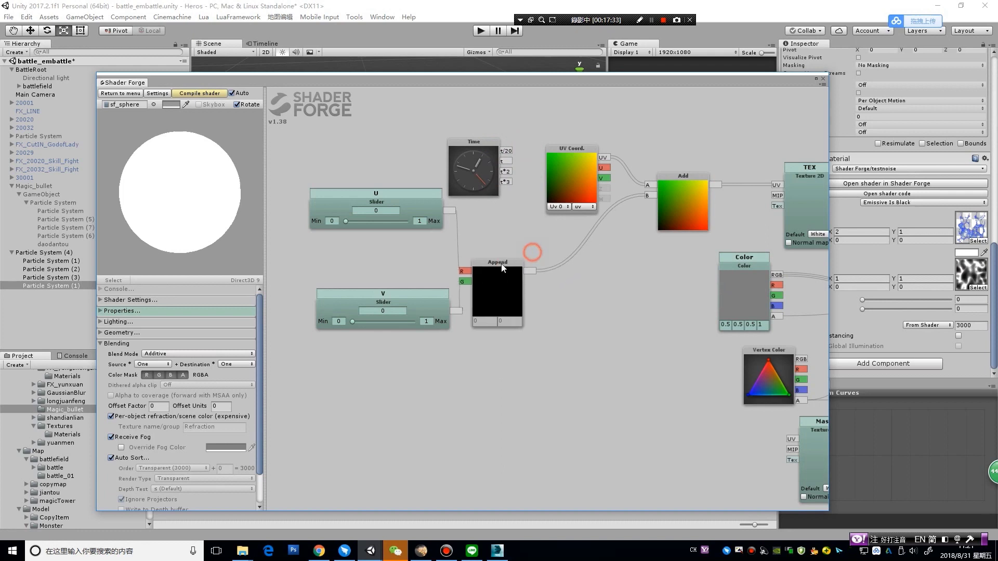
drag(405, 203, 357, 184)
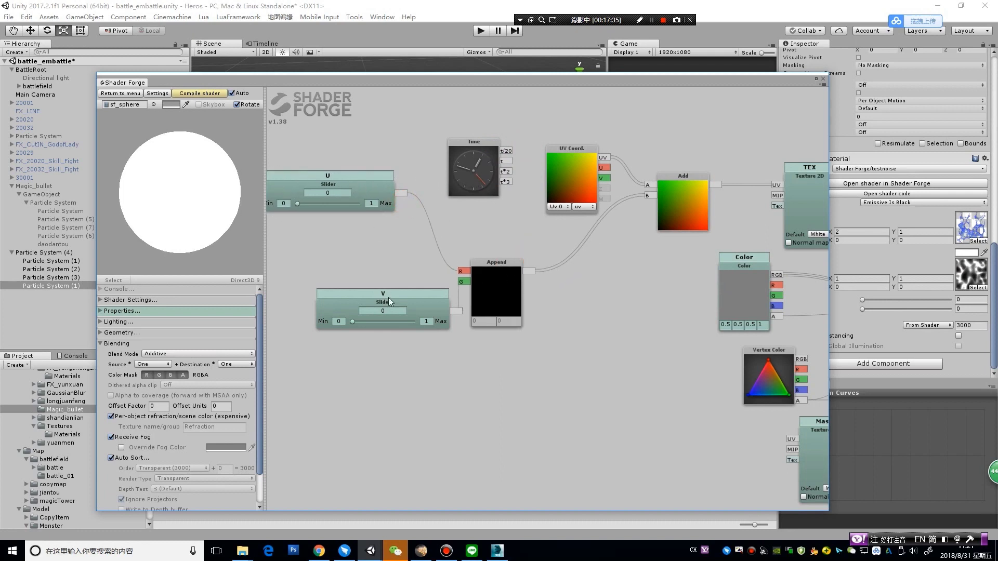
drag(388, 298, 340, 279)
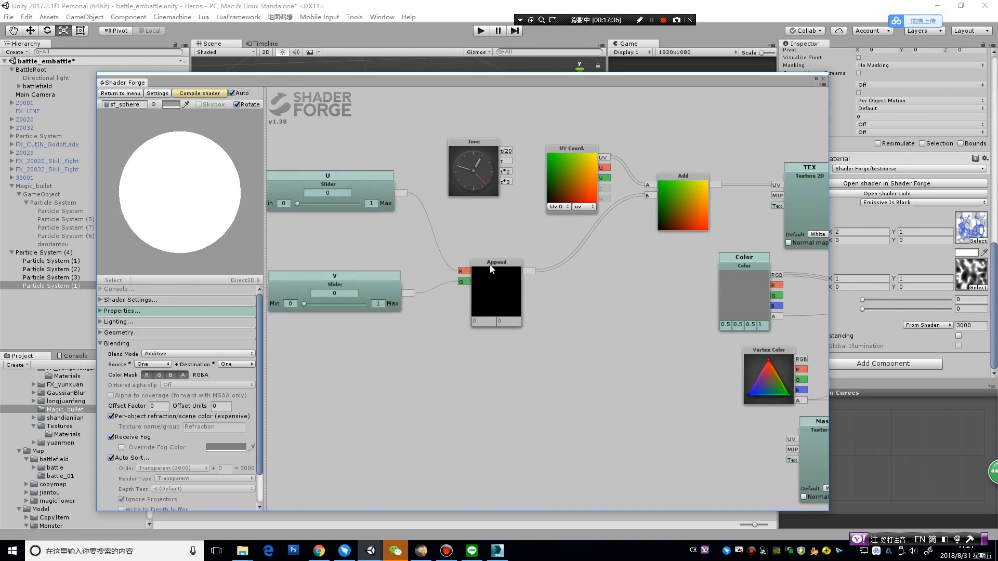
drag(491, 268, 455, 260)
mouse_move(582, 148)
mouse_down()
mouse_move(597, 147)
mouse_move(613, 107)
mouse_up()
Multiply Time t by the Append output and feed the product into Add's B input
right_click(598, 249)
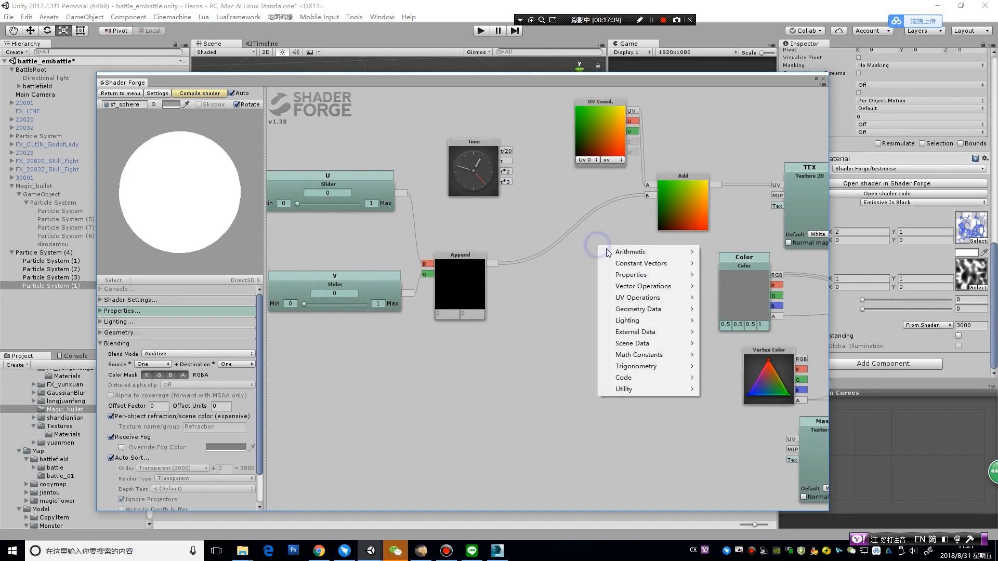
mouse_move(639, 251)
click(727, 359)
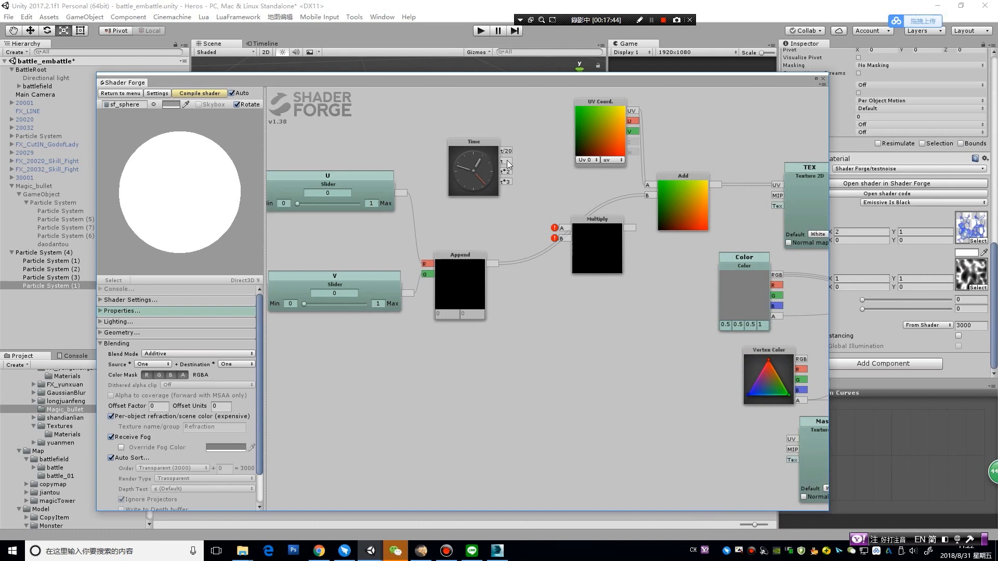
drag(507, 161, 518, 162)
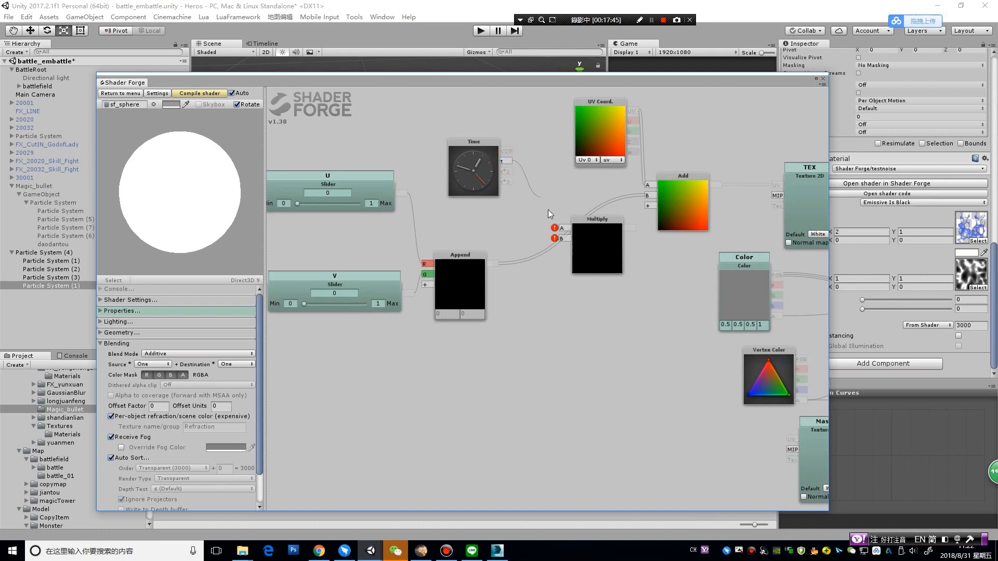
drag(549, 211, 561, 229)
drag(493, 264, 563, 239)
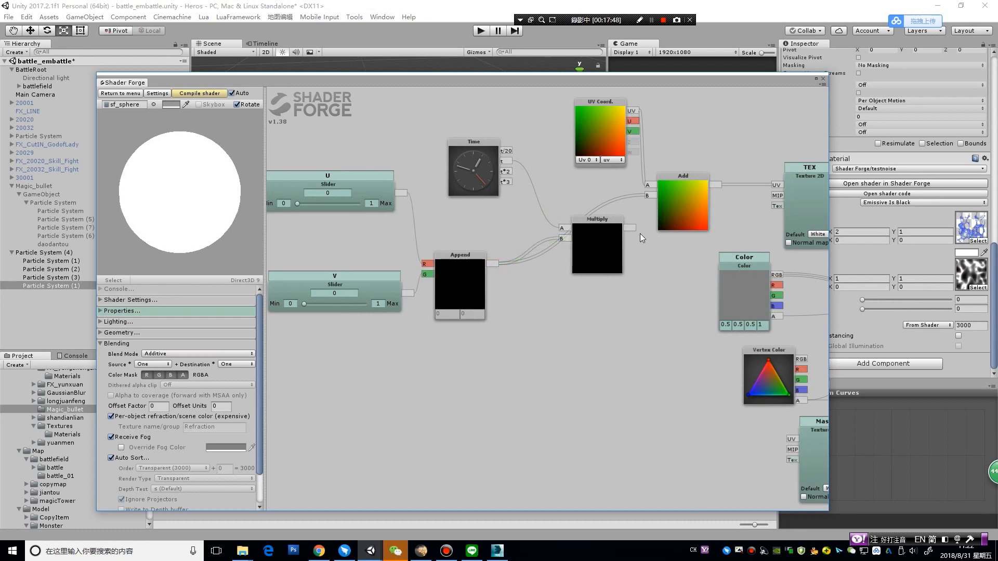
drag(630, 227, 652, 195)
Set the material's U to 0.159 and V to 0.532, then float the Shader Forge graph
mouse_move(694, 80)
mouse_down()
mouse_move(462, 285)
mouse_move(480, 285)
mouse_up()
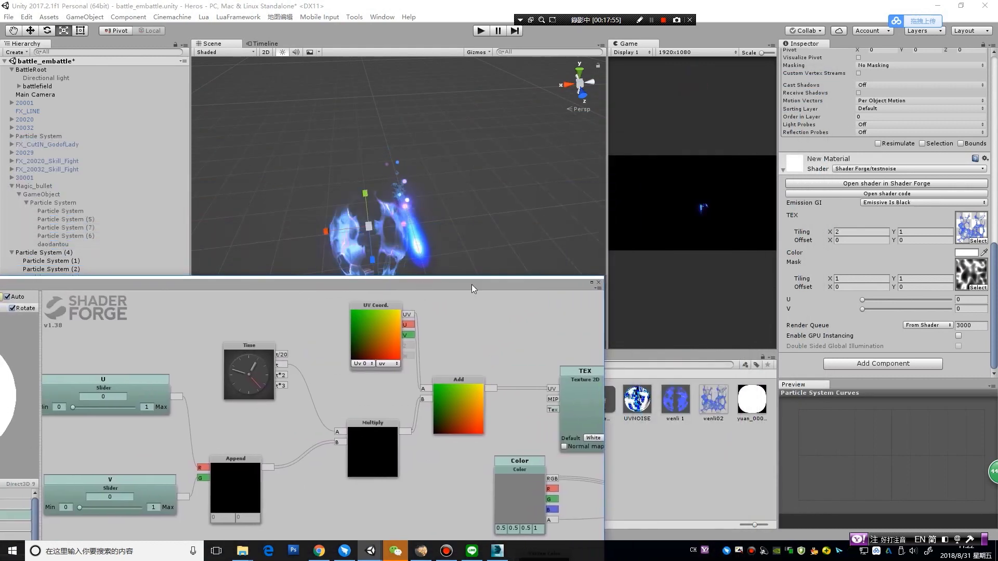
drag(154, 282, 205, 274)
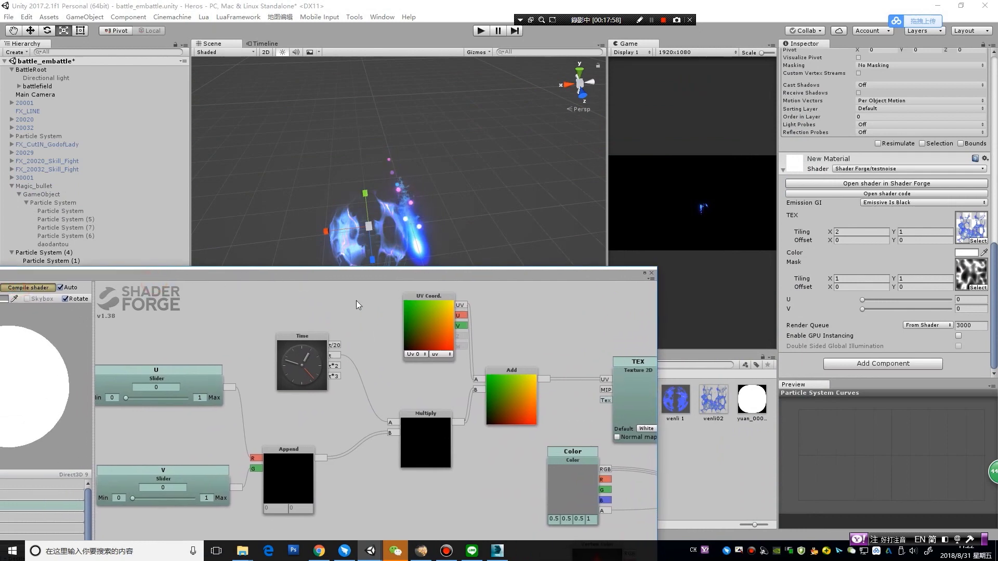
mouse_move(406, 274)
mouse_down()
mouse_move(326, 290)
mouse_move(316, 306)
mouse_up()
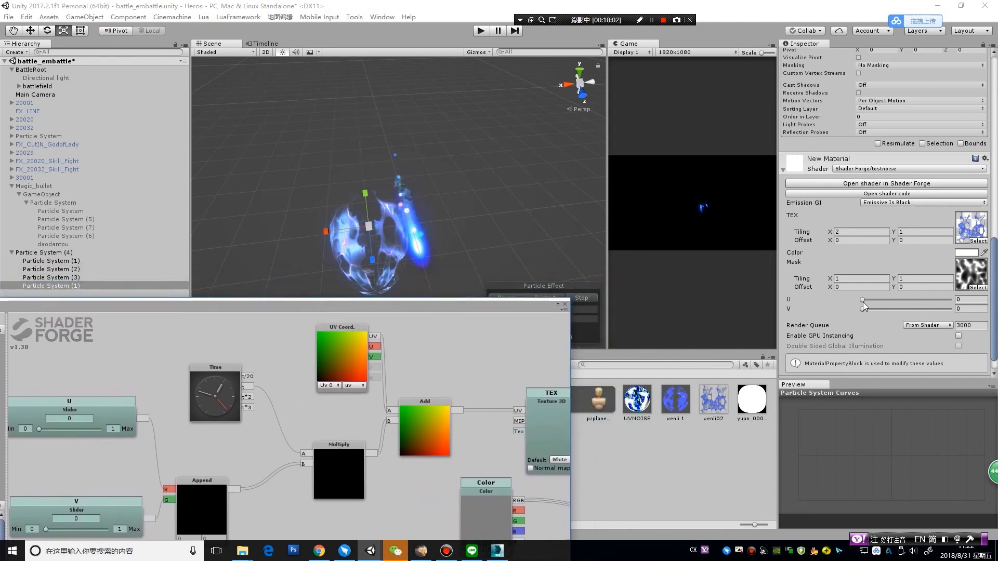
drag(862, 301, 877, 301)
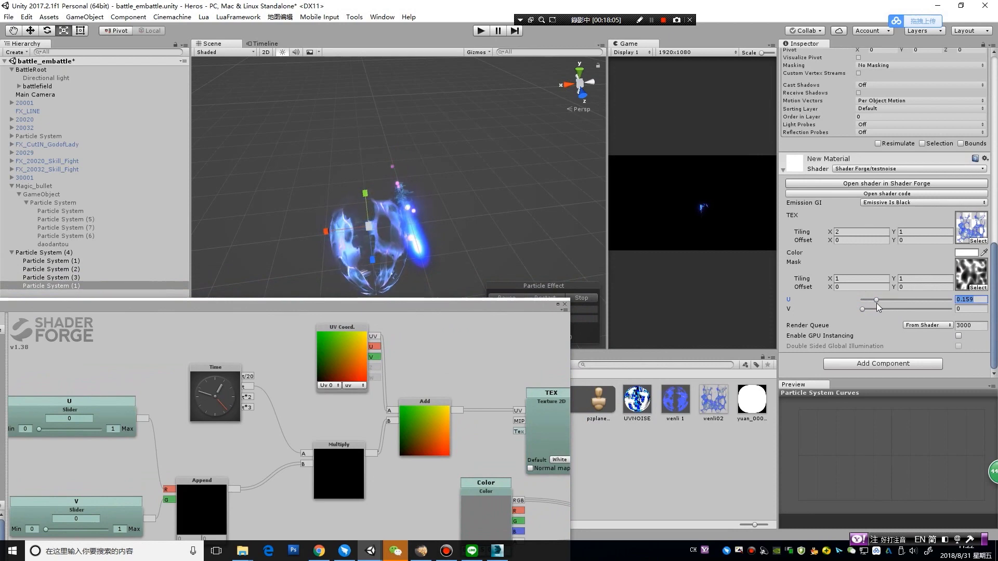
drag(862, 309, 908, 312)
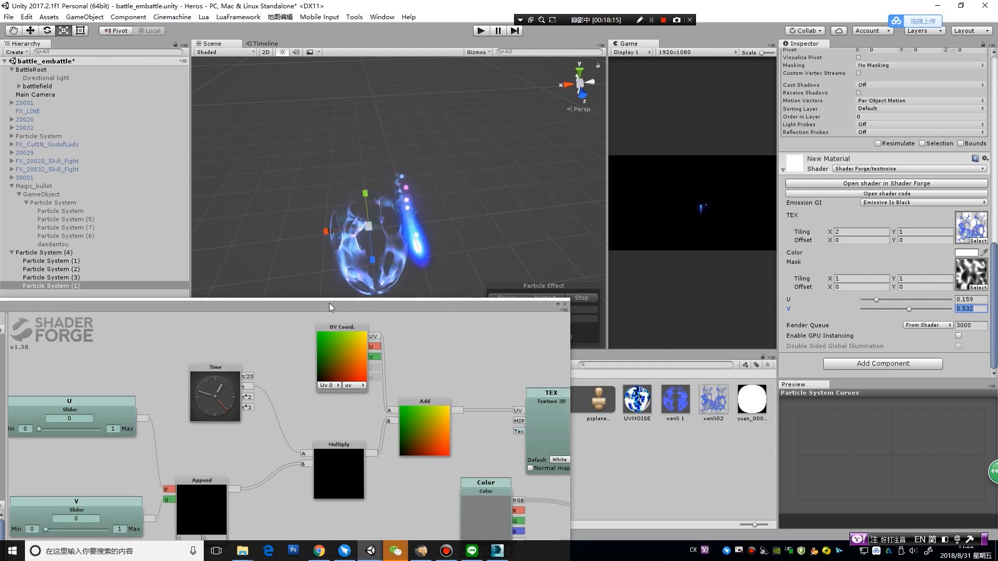
drag(330, 303, 461, 251)
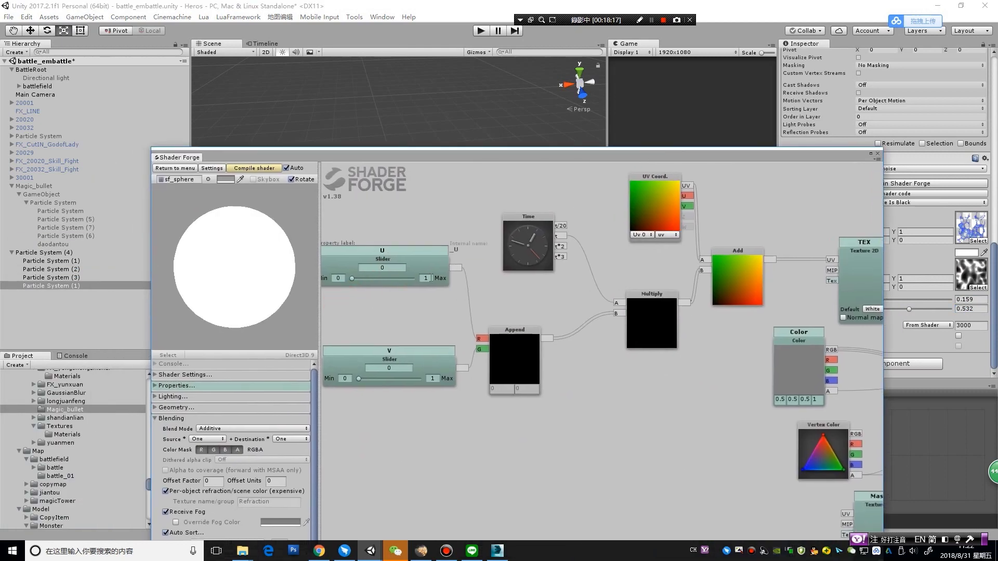
Raise the U and V slider nodes' maximum to 10 and recompile the shader
click(429, 278)
text(10)
click(436, 379)
text(0)
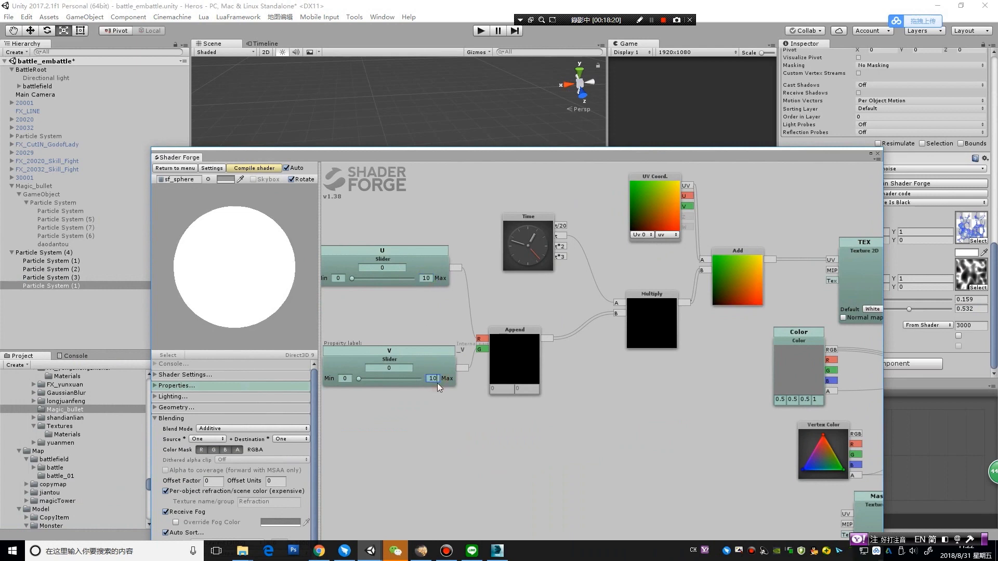
key(Return)
click(268, 170)
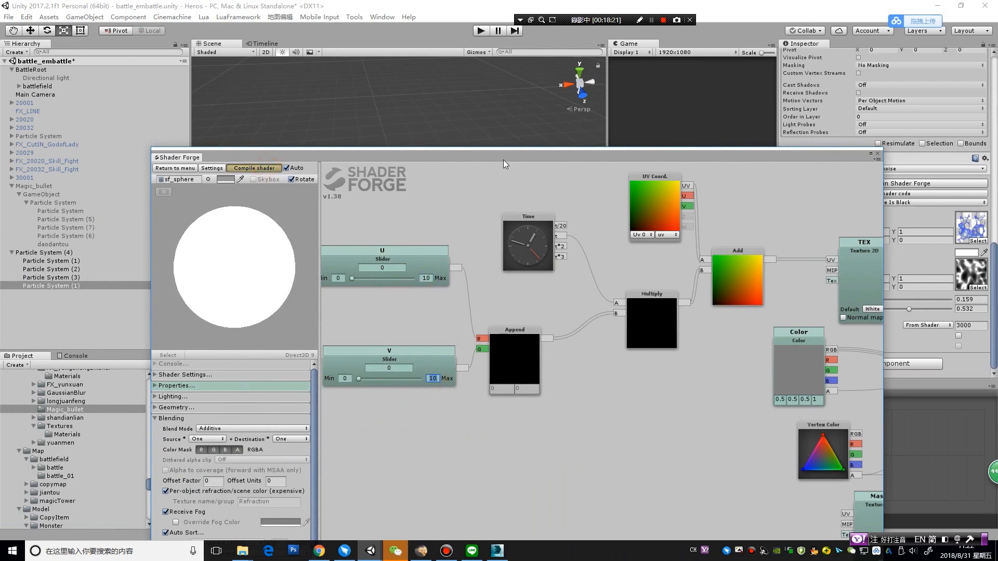
Set the material's U to 0.37 and V to 0.83 in the Inspector
drag(538, 155, 340, 325)
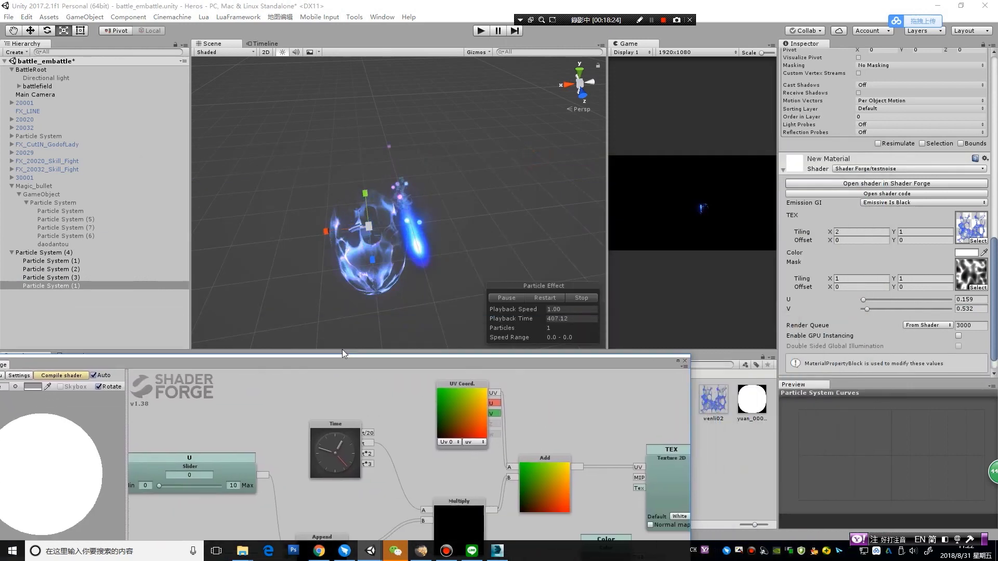
mouse_move(863, 300)
mouse_down()
mouse_move(951, 303)
mouse_move(873, 300)
mouse_move(866, 309)
mouse_up()
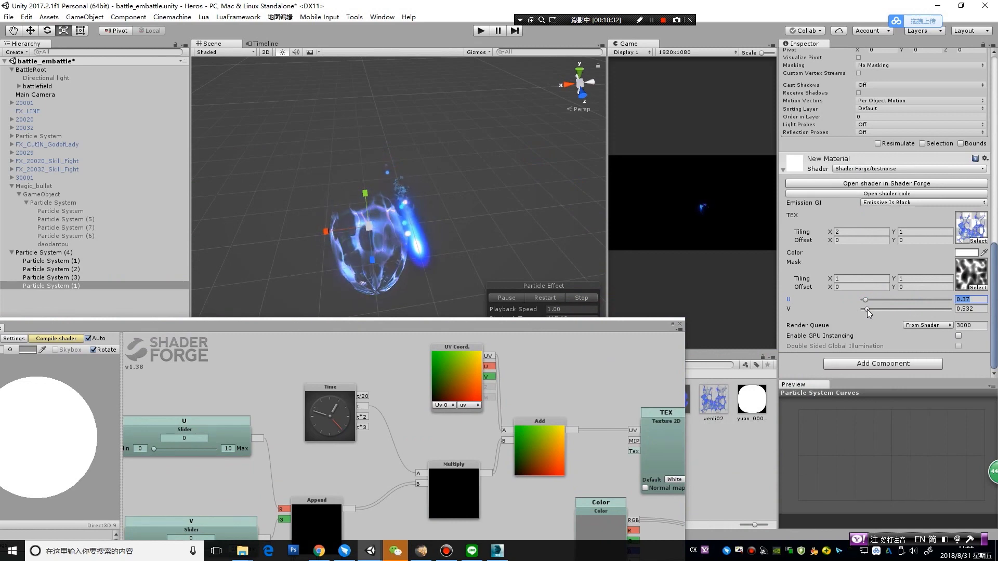
mouse_move(867, 310)
mouse_down()
mouse_move(936, 319)
mouse_move(870, 307)
mouse_up()
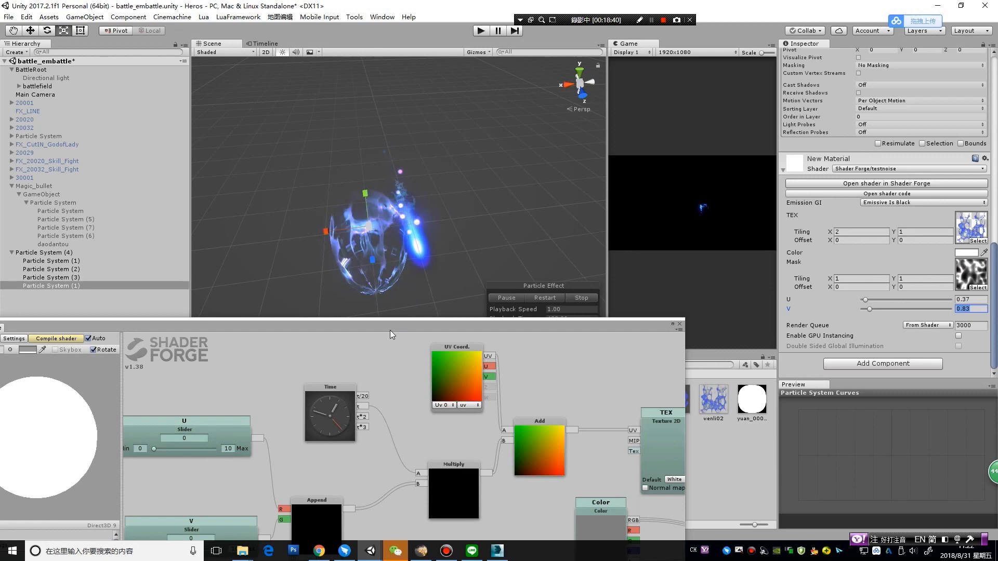
drag(391, 325, 500, 87)
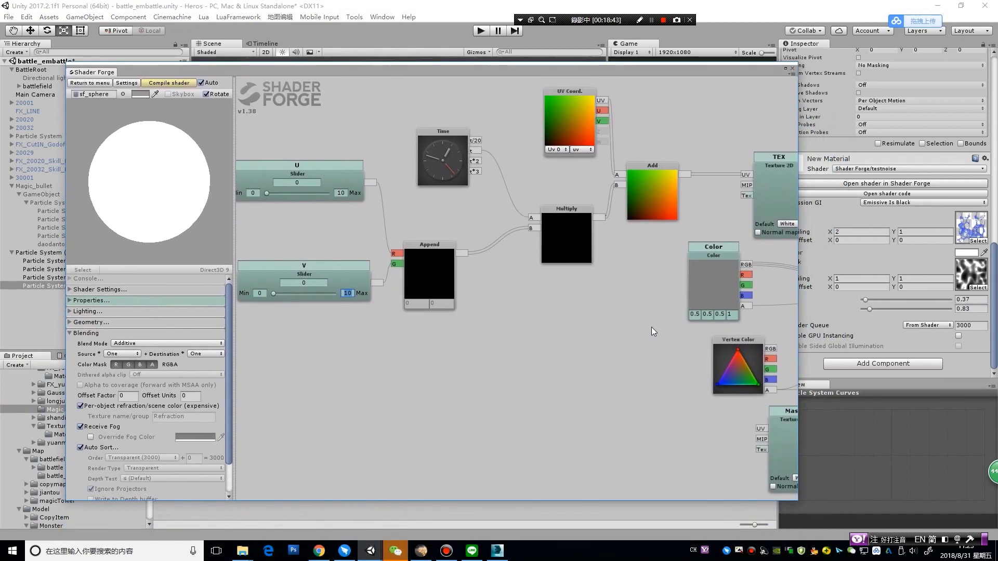
Nudge the Color and TEX nodes aside to make room in the graph
scroll(619, 261, down, 2)
scroll(616, 266, down, 2)
scroll(616, 266, down, 2)
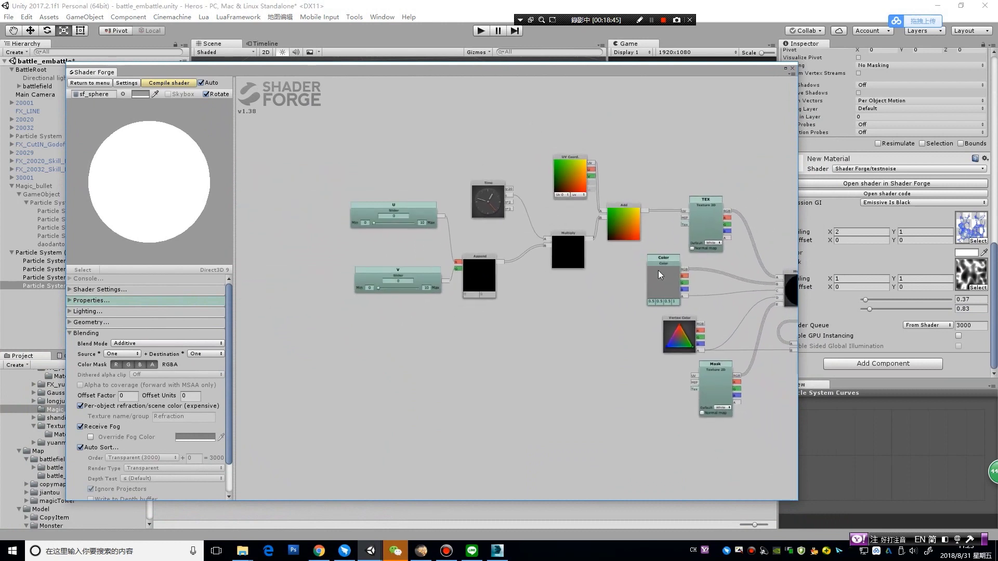
middle_drag(609, 255, 579, 258)
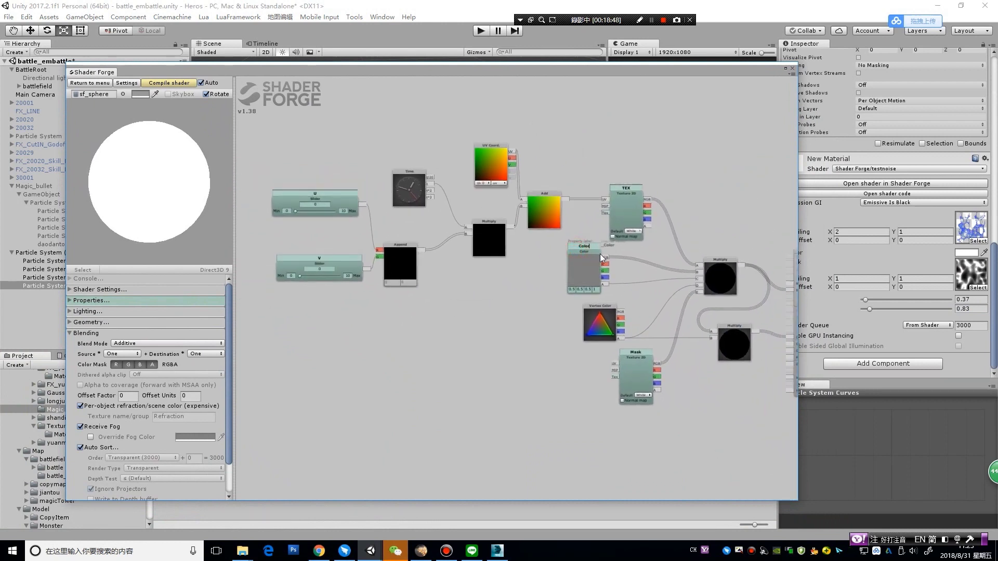
drag(590, 252, 622, 257)
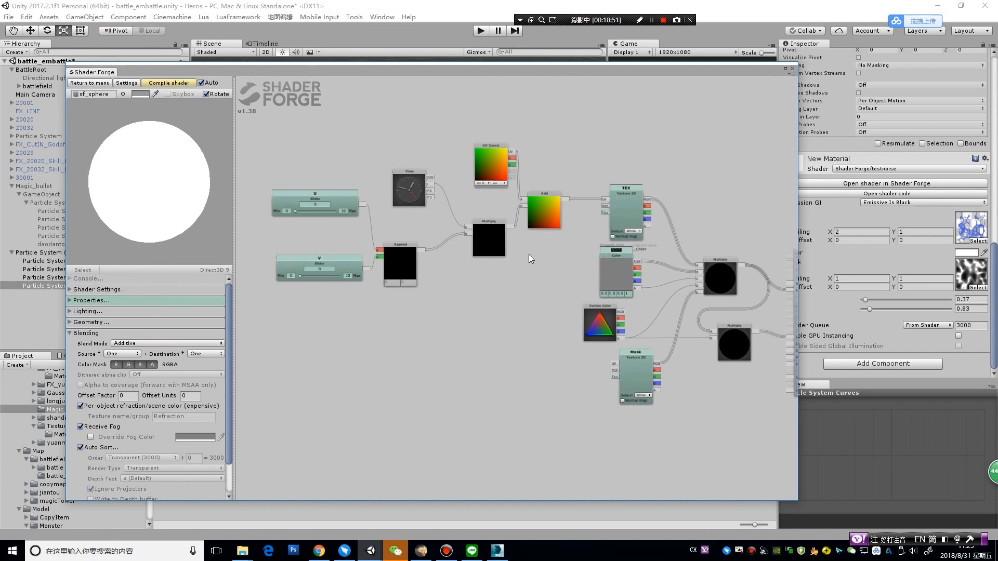
middle_drag(475, 257, 509, 272)
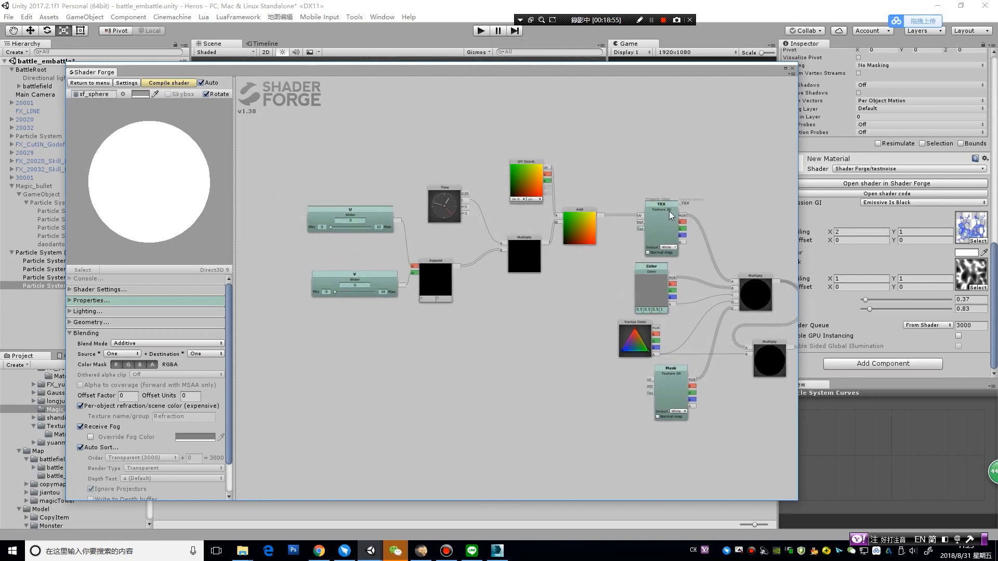
drag(662, 208, 674, 175)
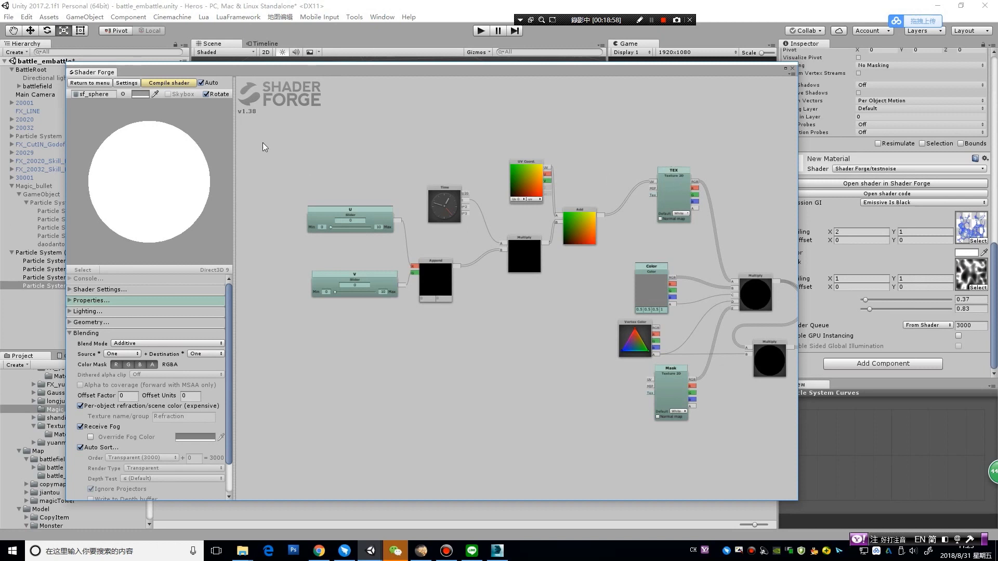
Duplicate the U, V, Time, Append, Multiply and Add node chain below the originals
alt+drag(322, 133, 594, 362)
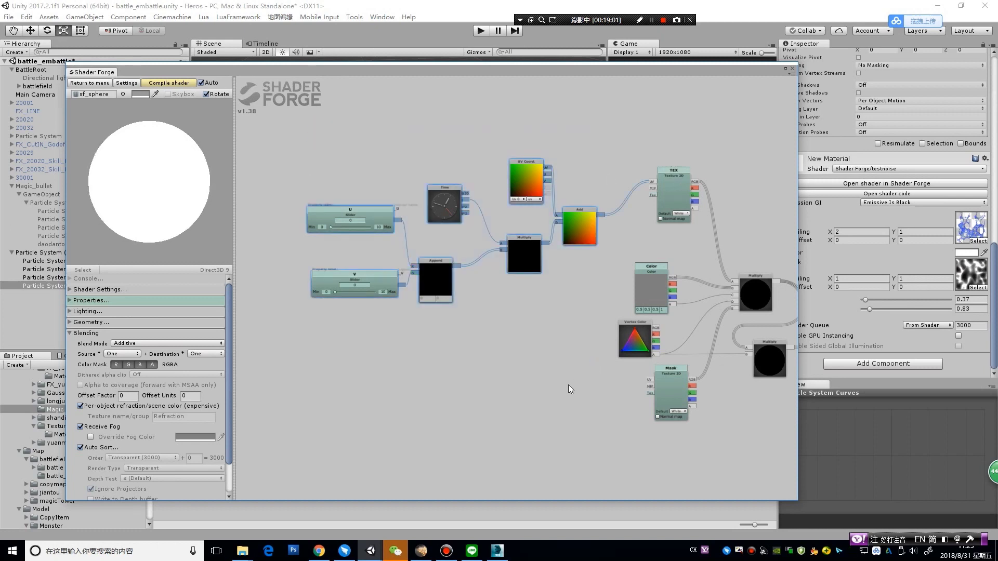
key(ctrl+d)
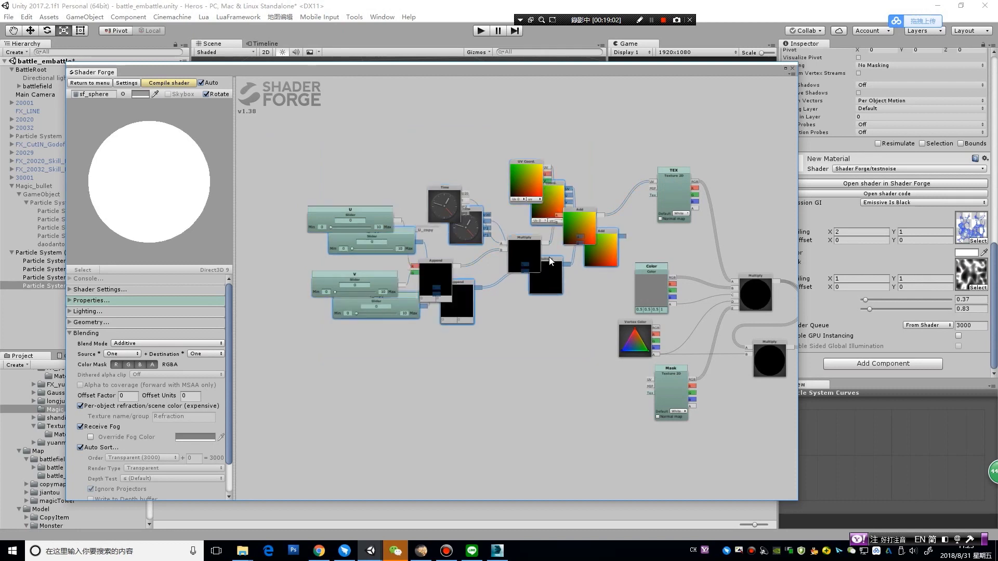
drag(548, 257, 537, 434)
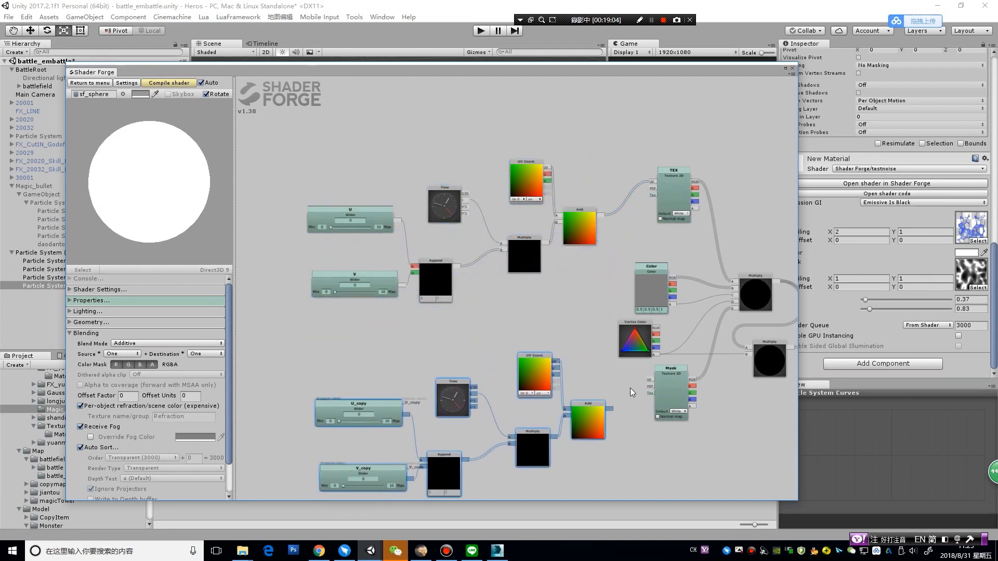
drag(630, 388, 579, 310)
scroll(575, 320, up, 2)
scroll(576, 320, up, 2)
scroll(575, 320, up, 1)
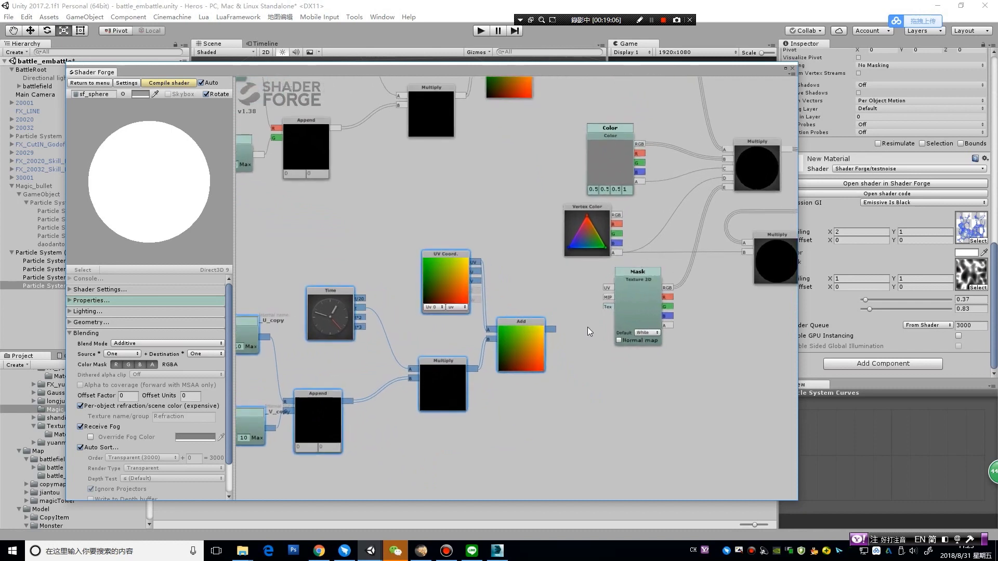
Wire the copied Add output into the Mask texture's UV input and recompile
click(566, 360)
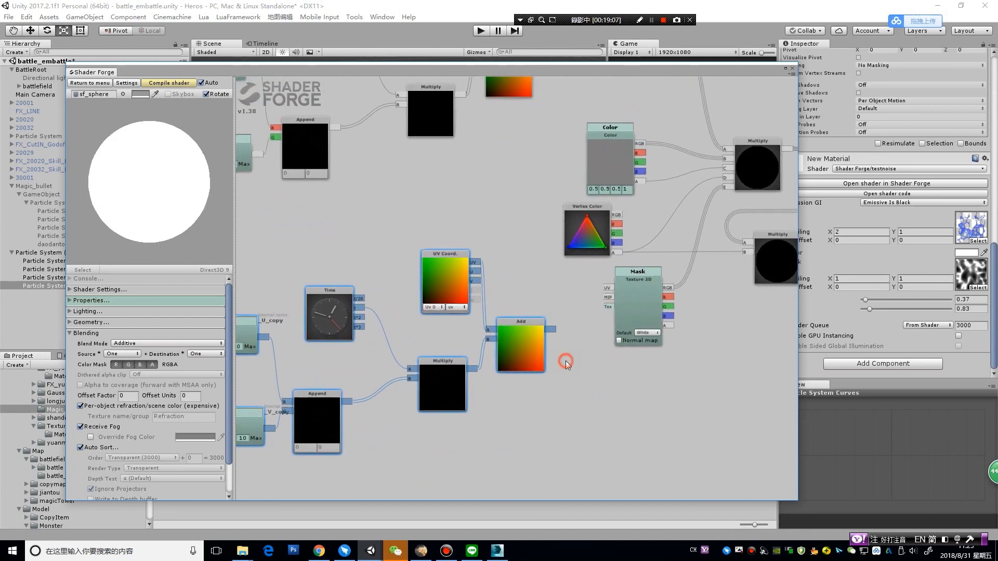
drag(554, 329, 577, 317)
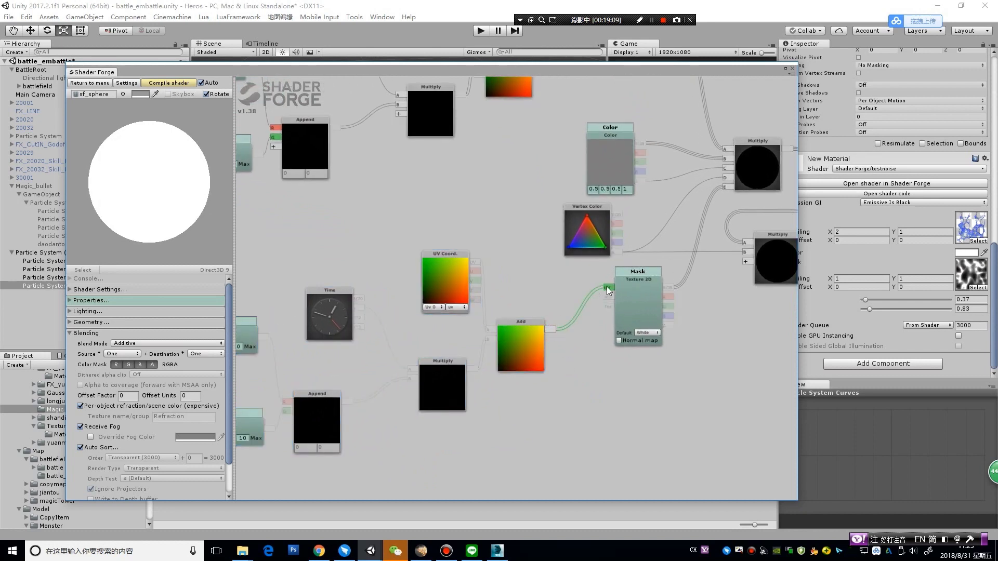
drag(607, 286, 606, 287)
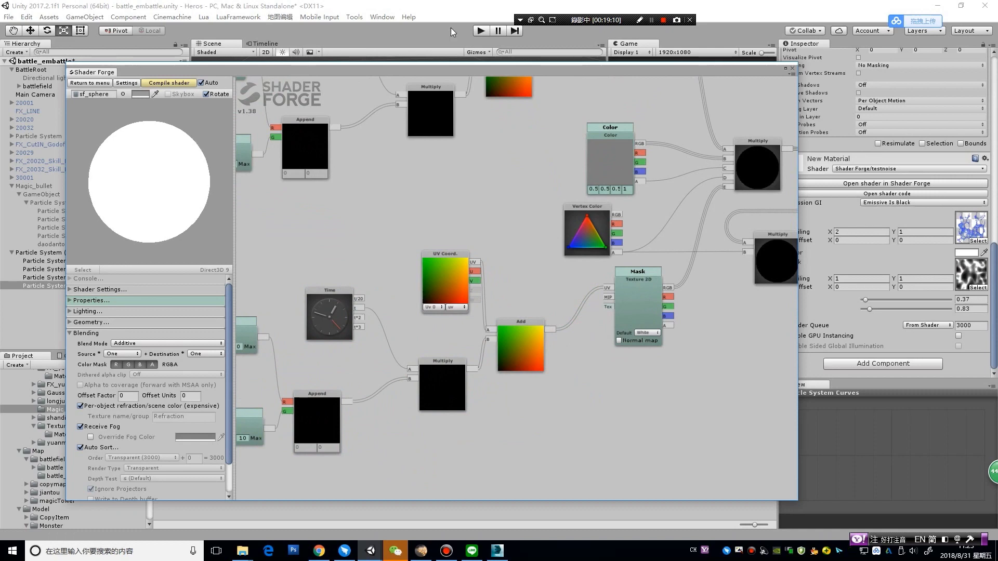
click(168, 84)
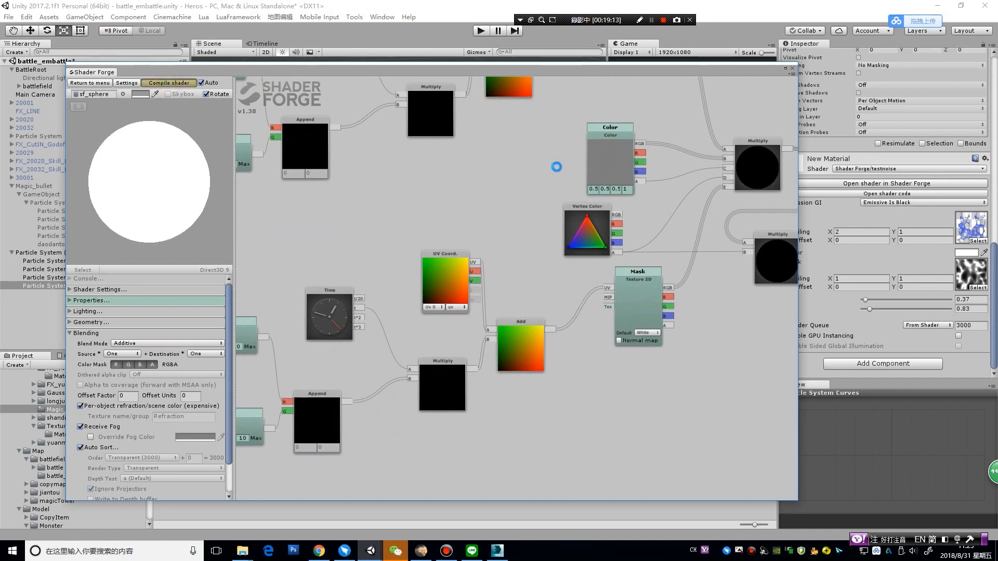
drag(653, 75, 595, 391)
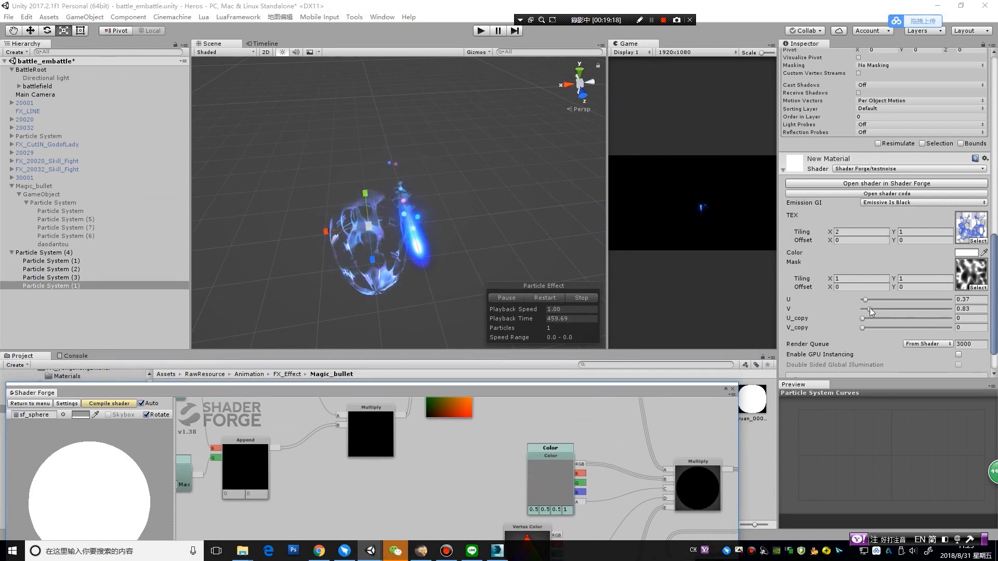
Drag the V, U_copy, V_copy and U sliders to try out different scroll speeds
mouse_move(869, 309)
mouse_down()
mouse_move(850, 308)
mouse_move(878, 322)
mouse_up()
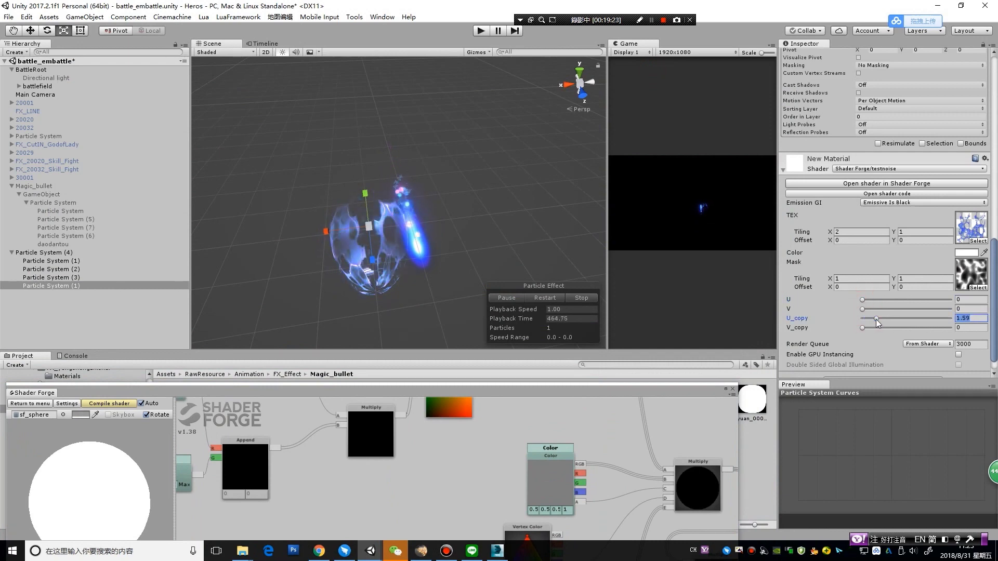
drag(865, 328, 844, 322)
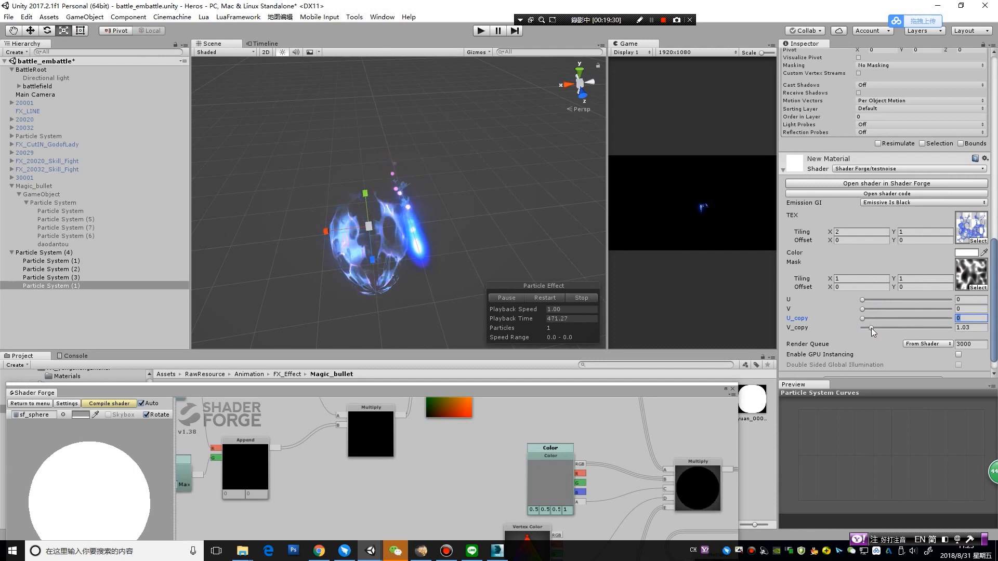
drag(871, 329, 866, 320)
text(.47)
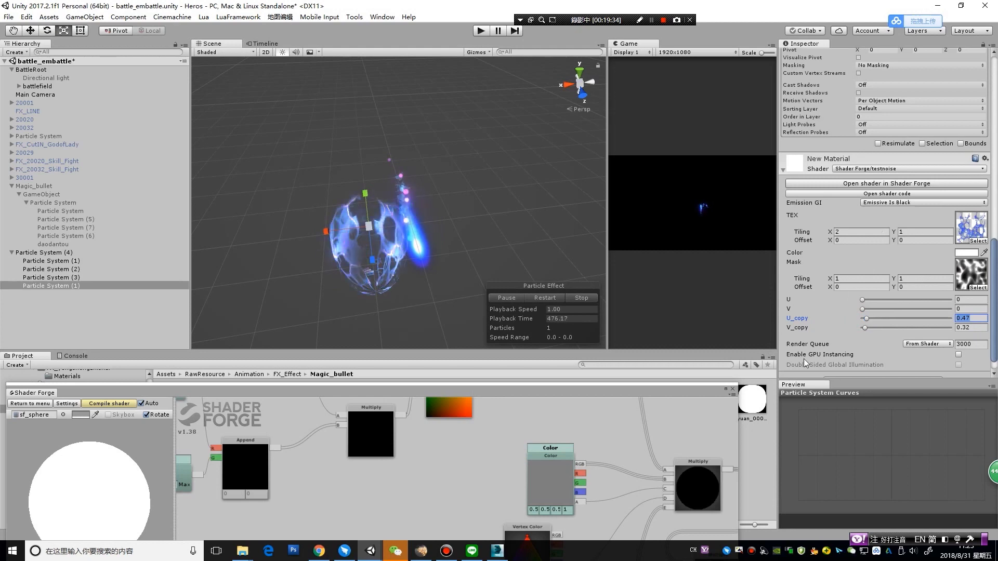
click(971, 328)
text(1)
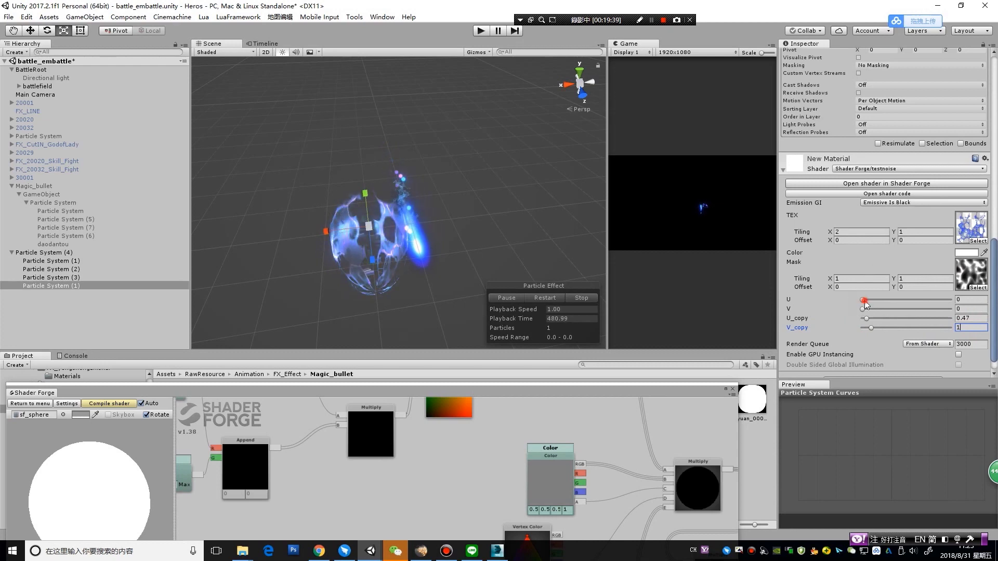
drag(865, 304, 868, 304)
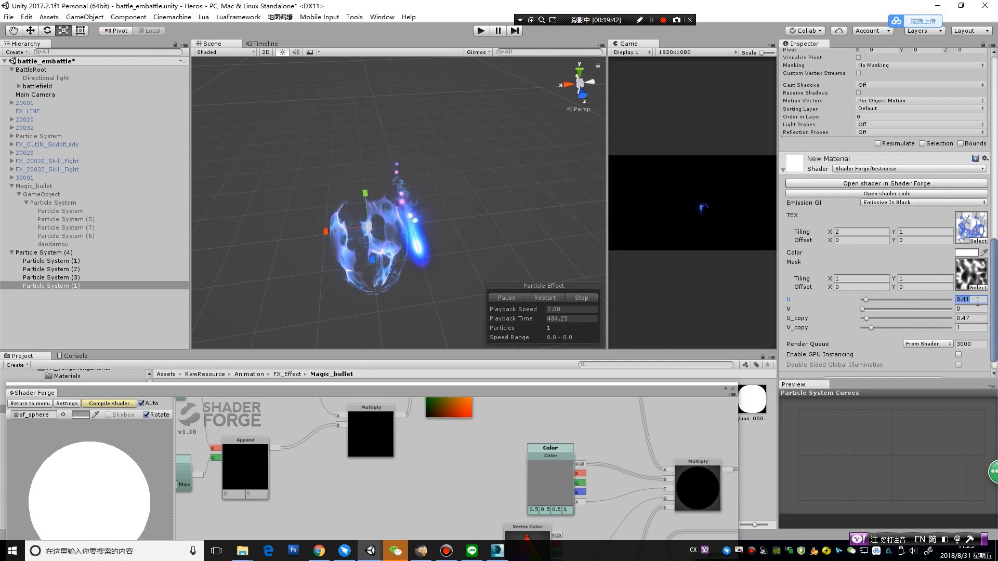
text(.6)
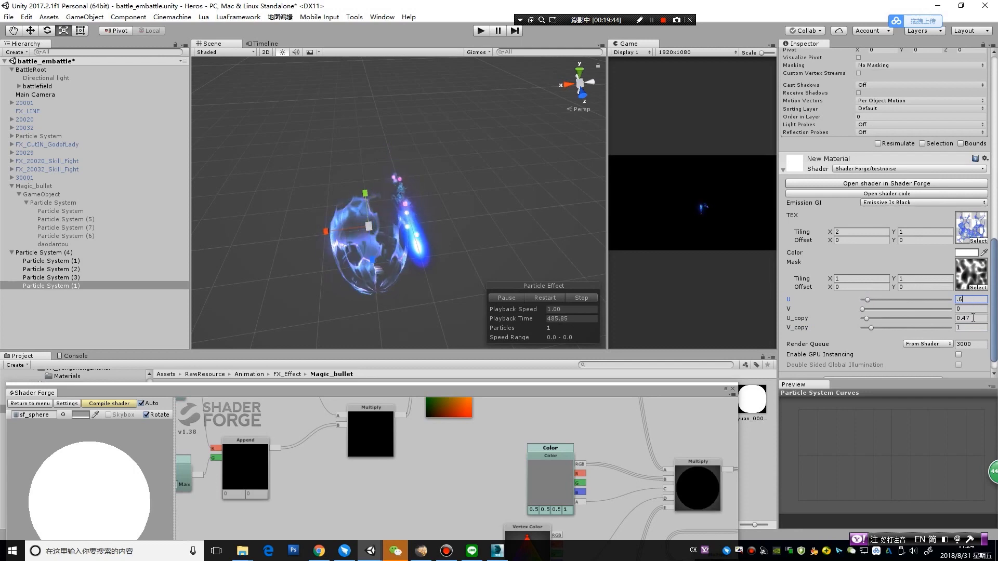
Type the final values U 0.4, V 1, U_copy 0.7 and V_copy 1.1 into the material
click(977, 319)
text(.7)
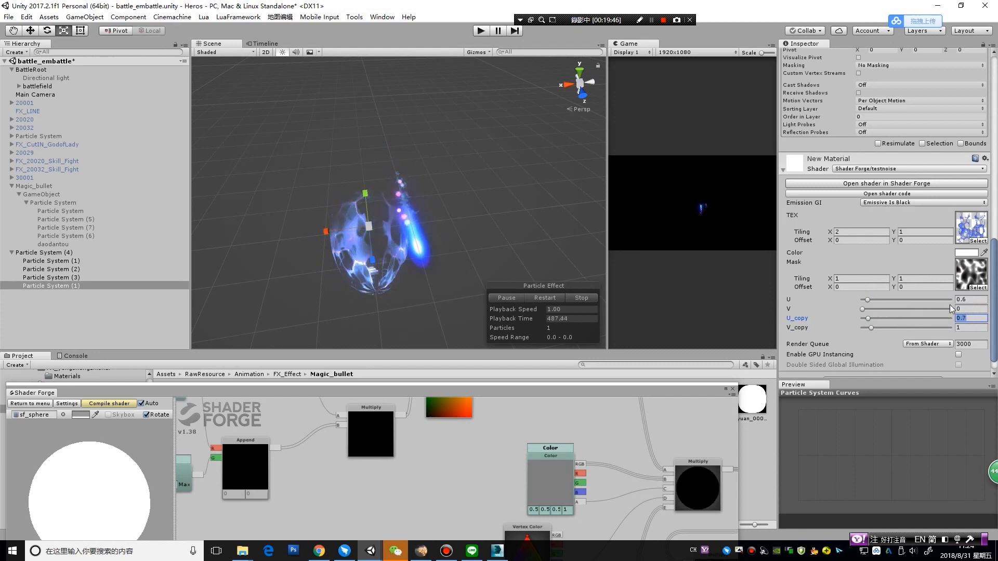
key(Return)
click(968, 309)
text(.8)
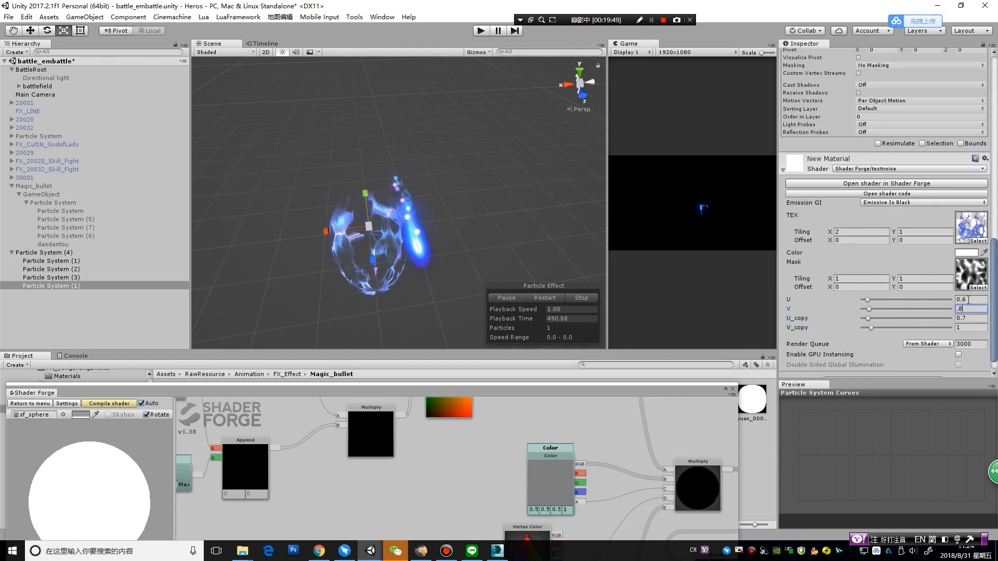
click(970, 300)
key(BackSpace)
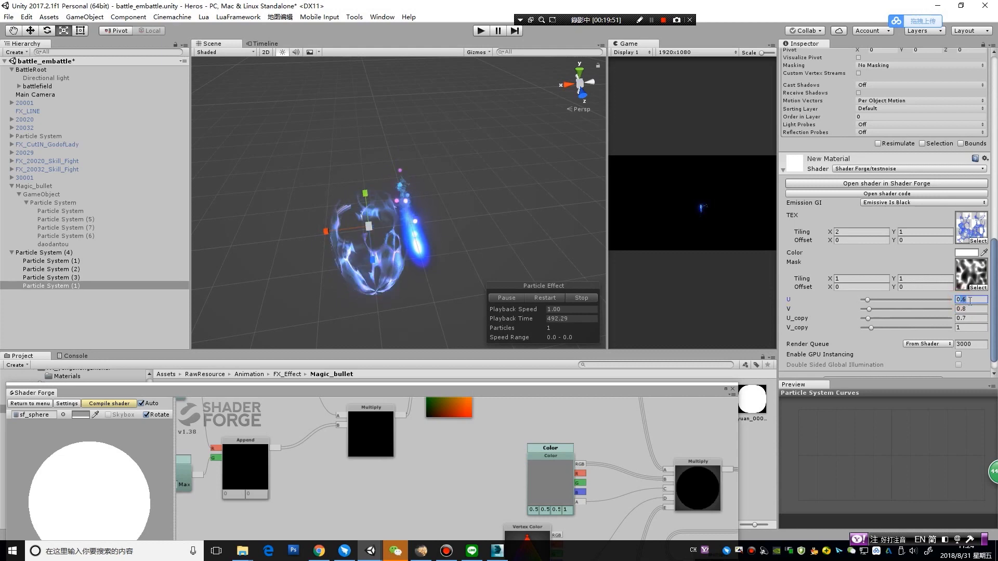
text(4)
click(968, 309)
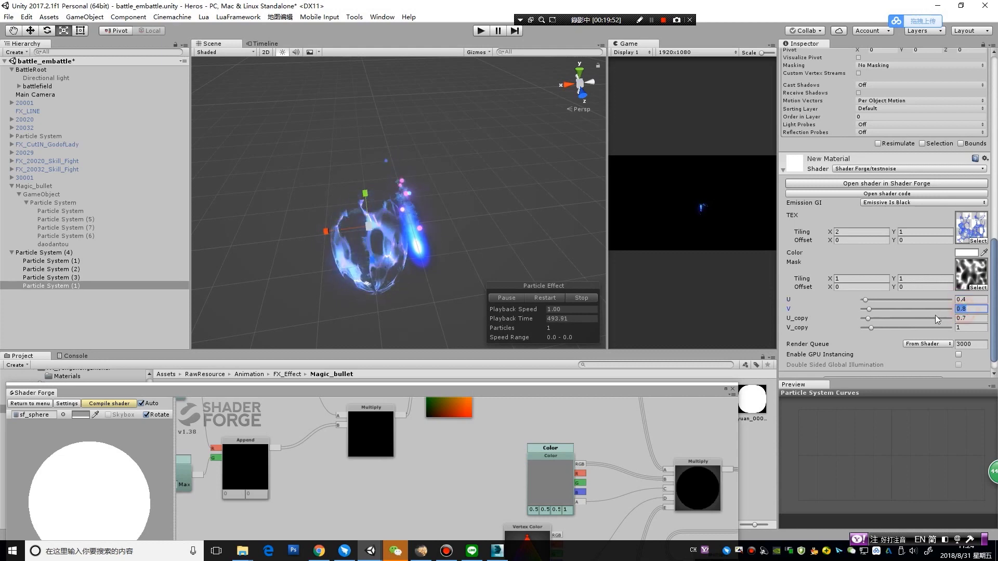
key(BackSpace)
text(9)
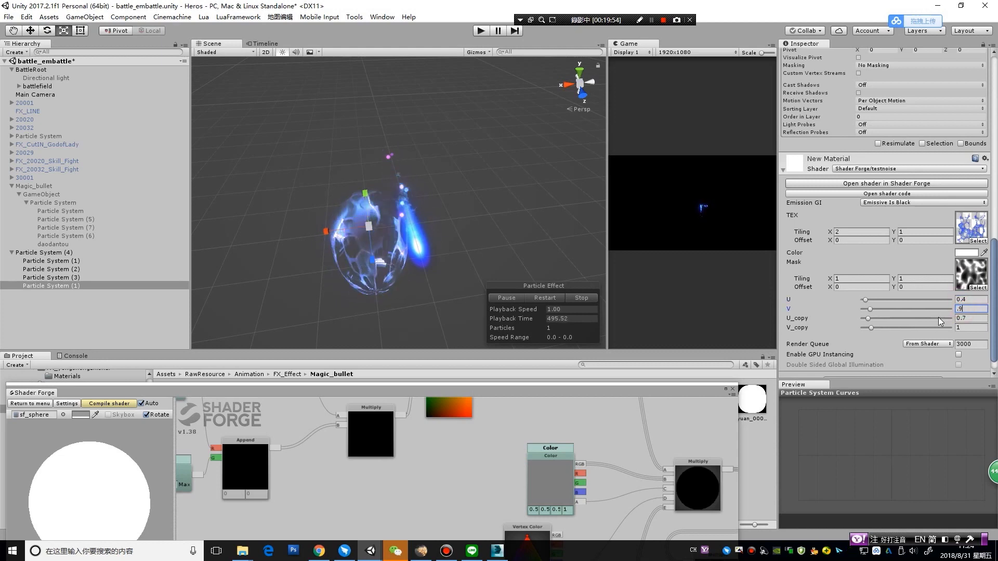
click(968, 327)
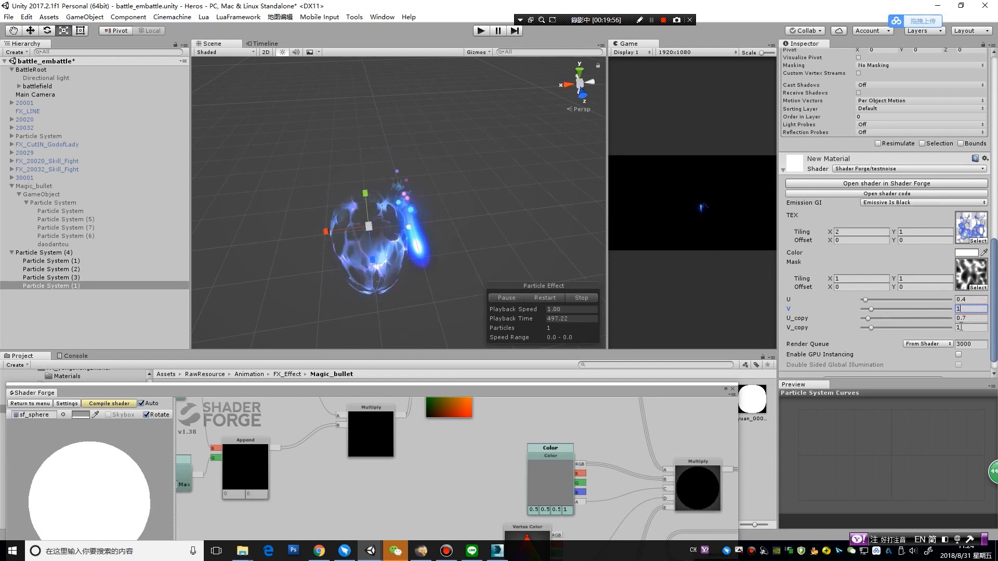
text(.1)
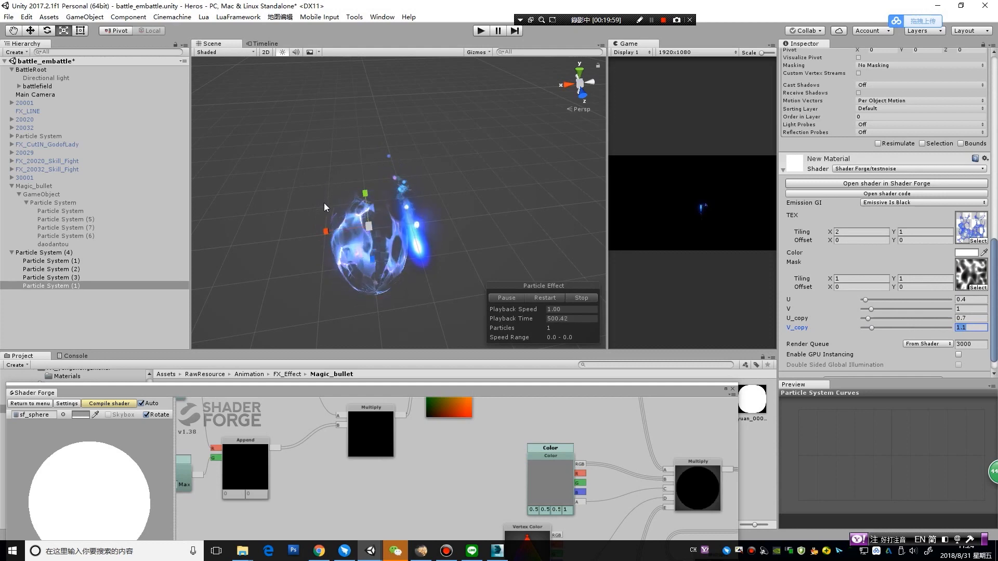
click(544, 391)
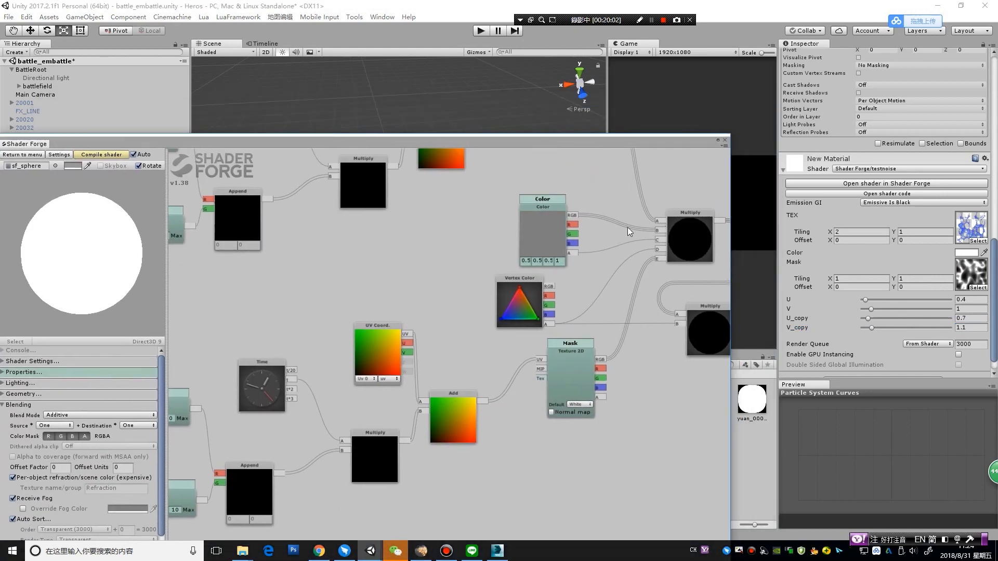
Add an Arithmetic Power node near the TEX texture node
drag(628, 226, 425, 306)
drag(488, 230, 460, 275)
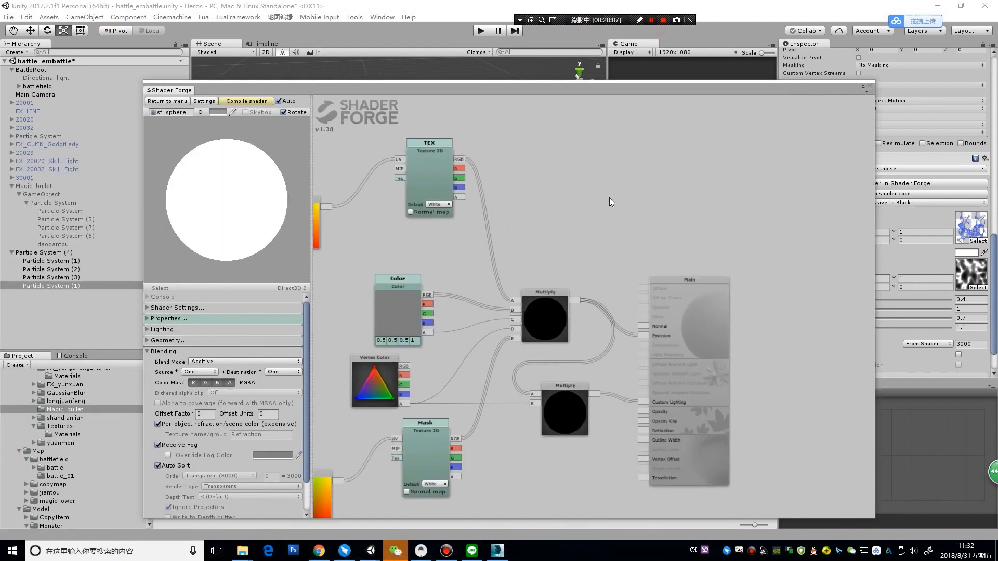
mouse_move(611, 219)
mouse_down()
mouse_move(663, 210)
mouse_move(588, 211)
mouse_up()
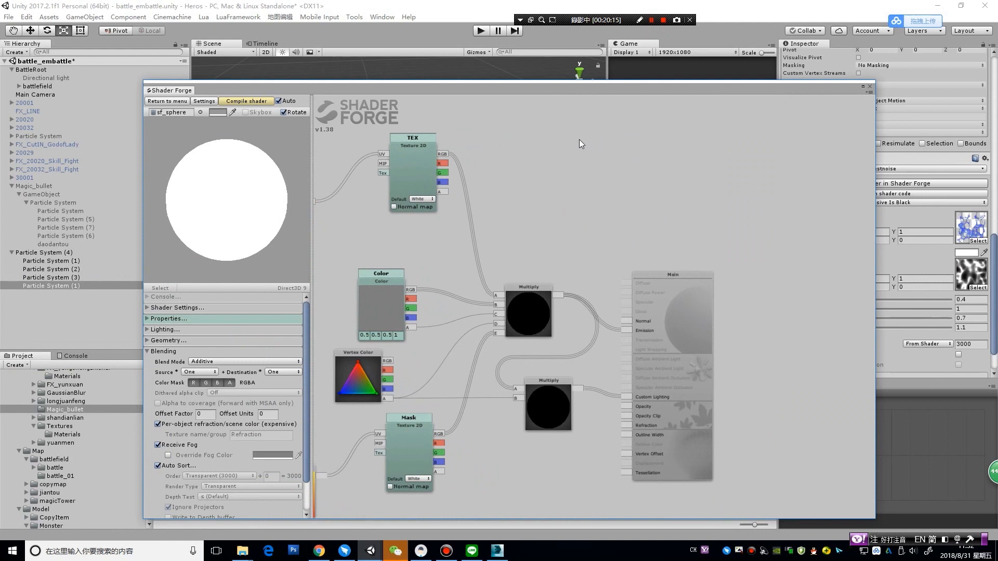
right_click(552, 162)
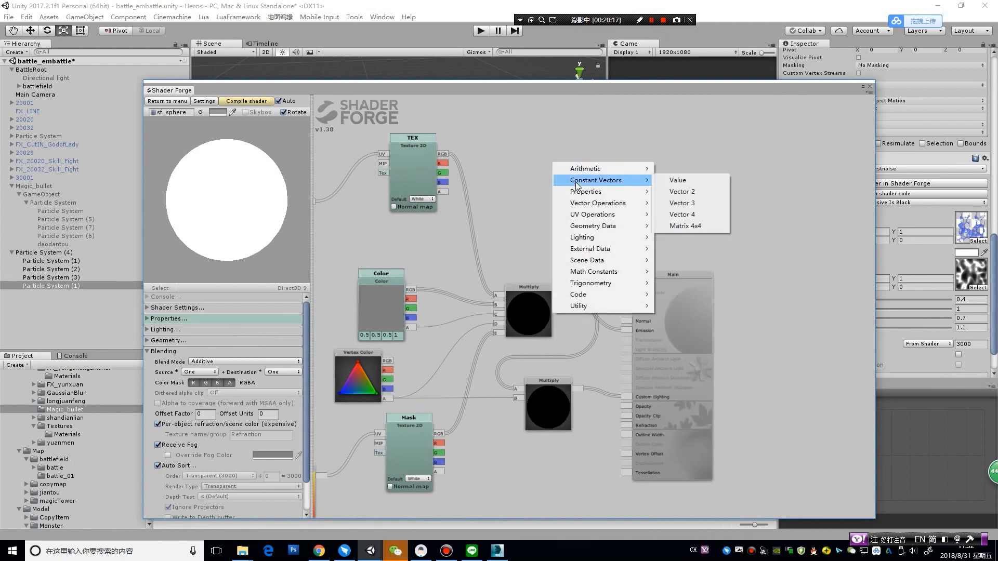
mouse_move(579, 194)
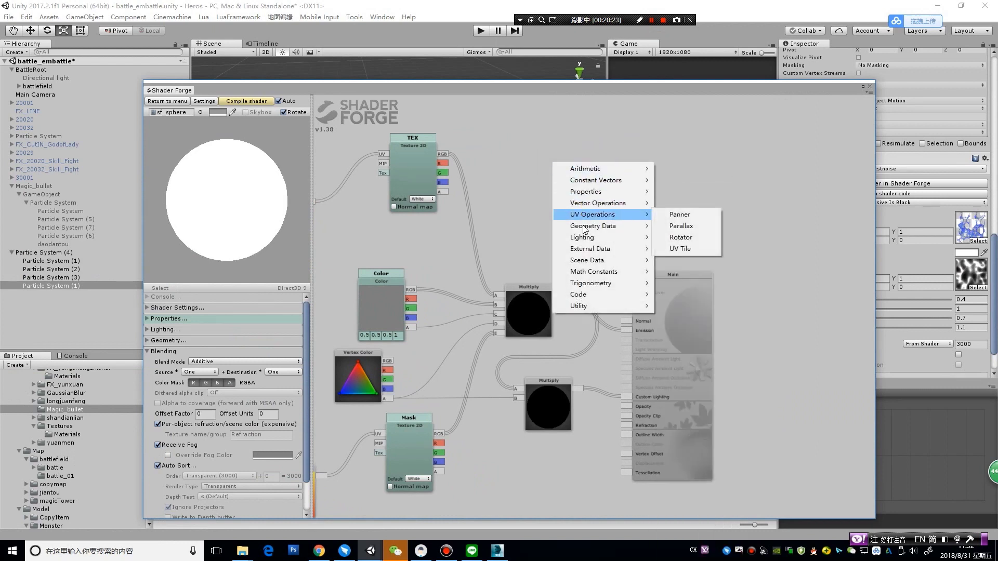
mouse_move(583, 242)
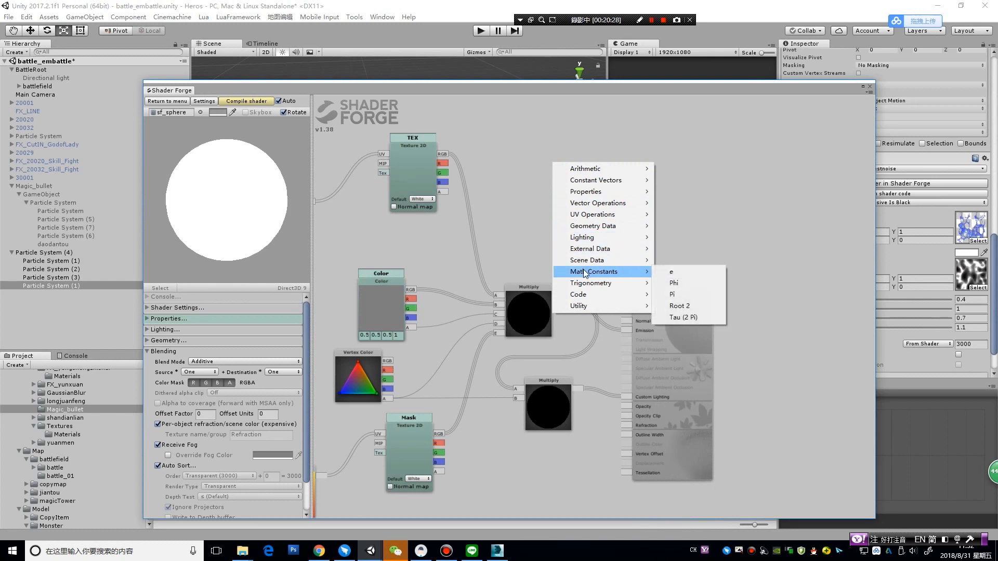
mouse_move(584, 285)
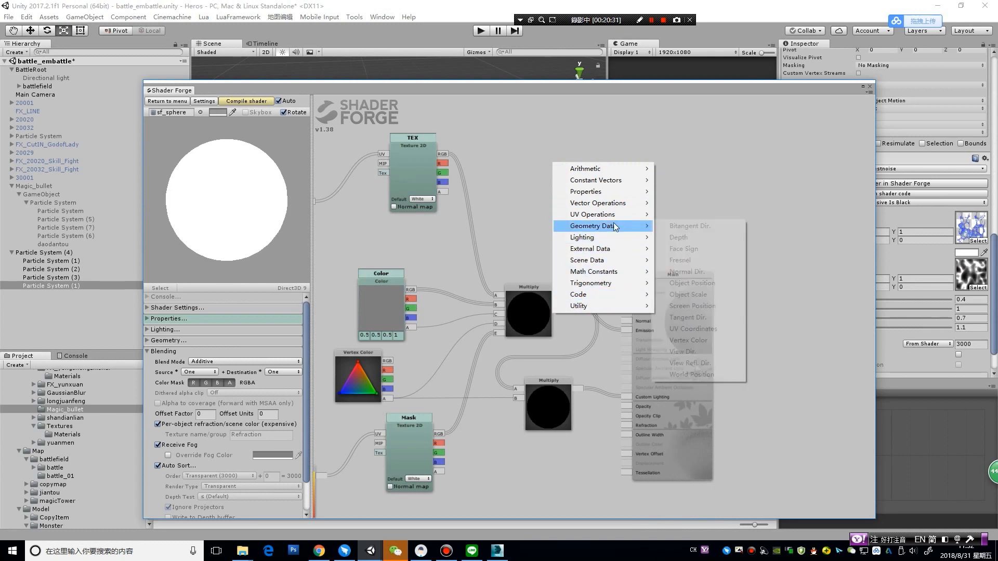
mouse_move(607, 170)
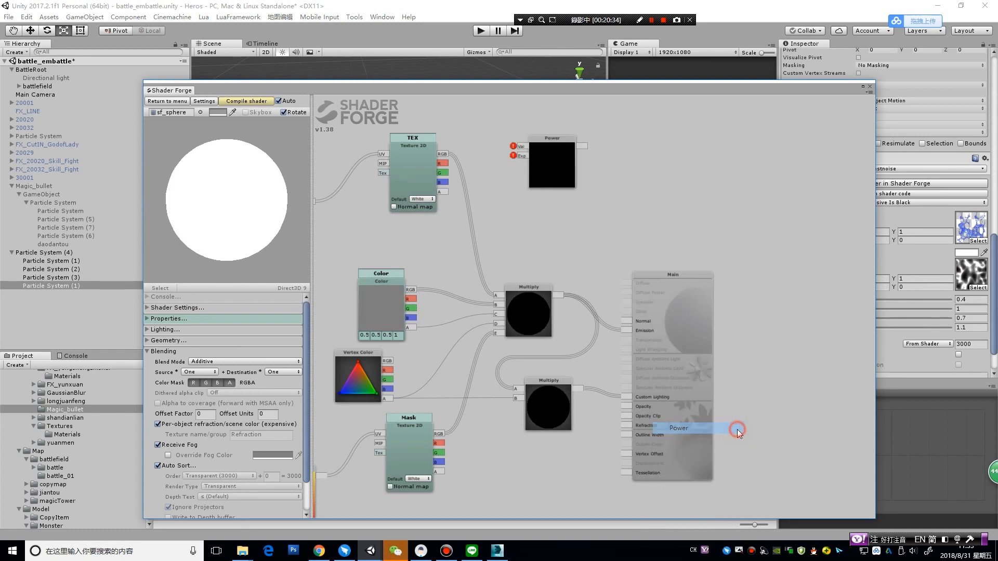
click(733, 429)
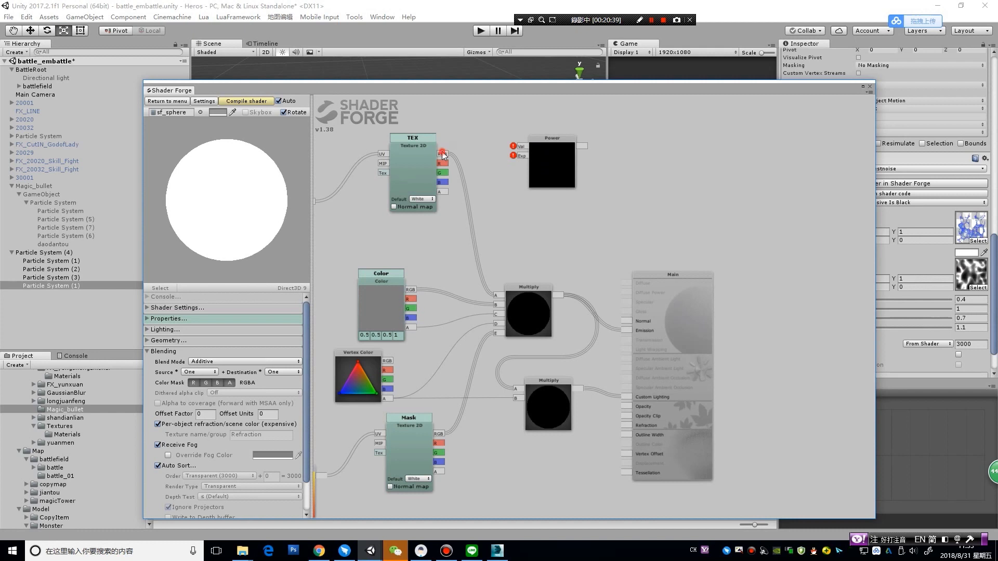
Wire TEX's red channel into Power and Power's output into Multiply's A input
drag(443, 154, 521, 146)
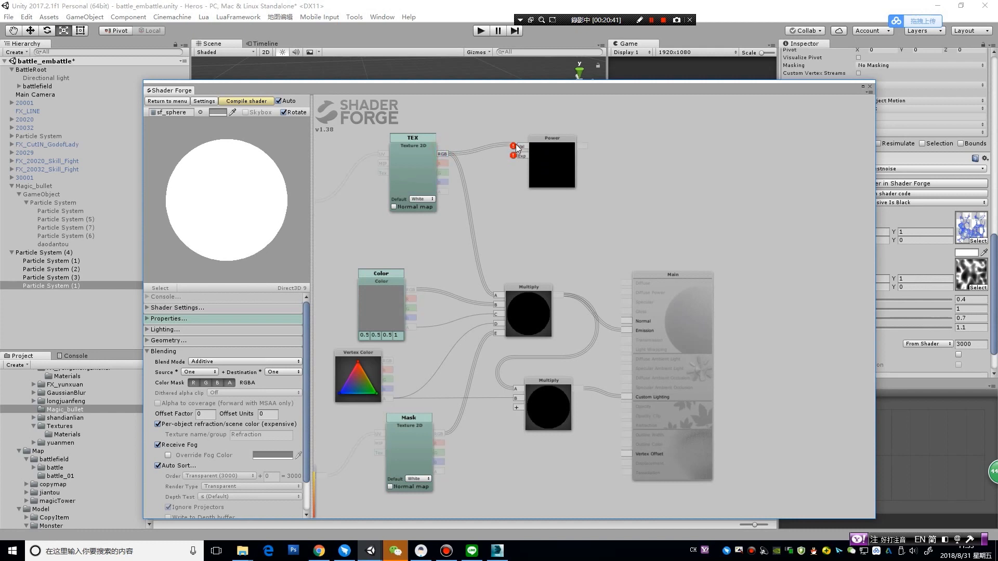
drag(585, 147, 497, 296)
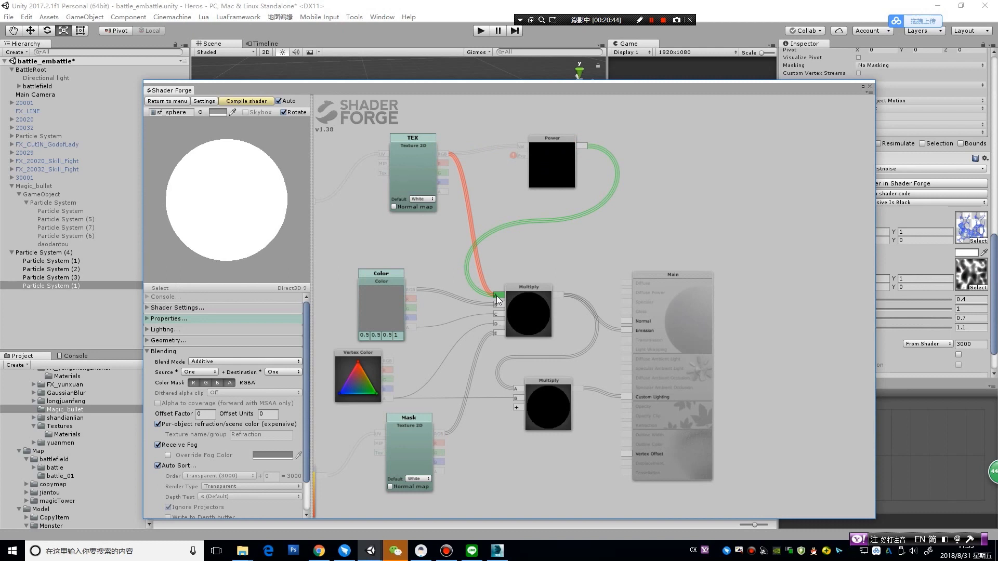
drag(497, 297, 497, 296)
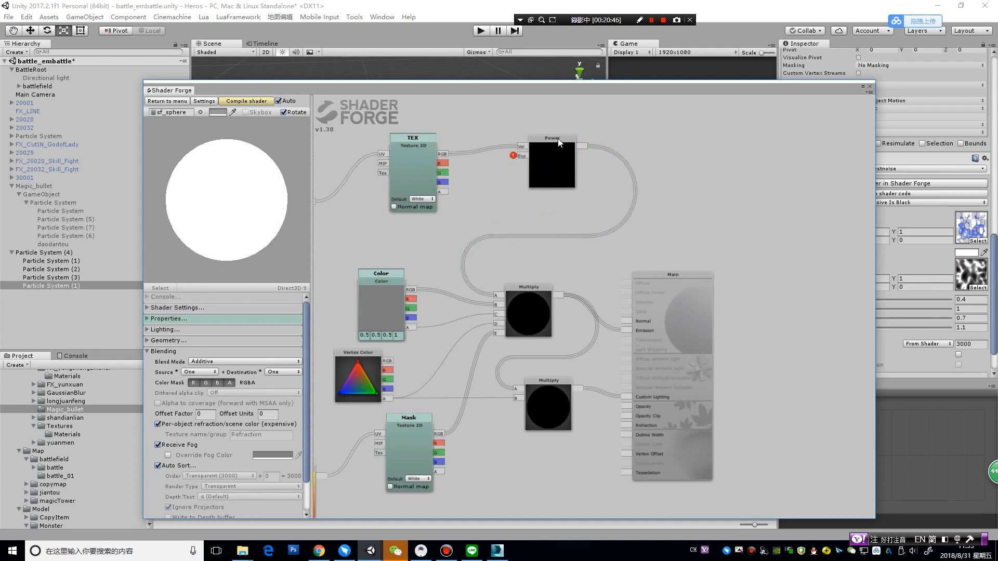
drag(559, 143, 558, 168)
drag(611, 135, 642, 201)
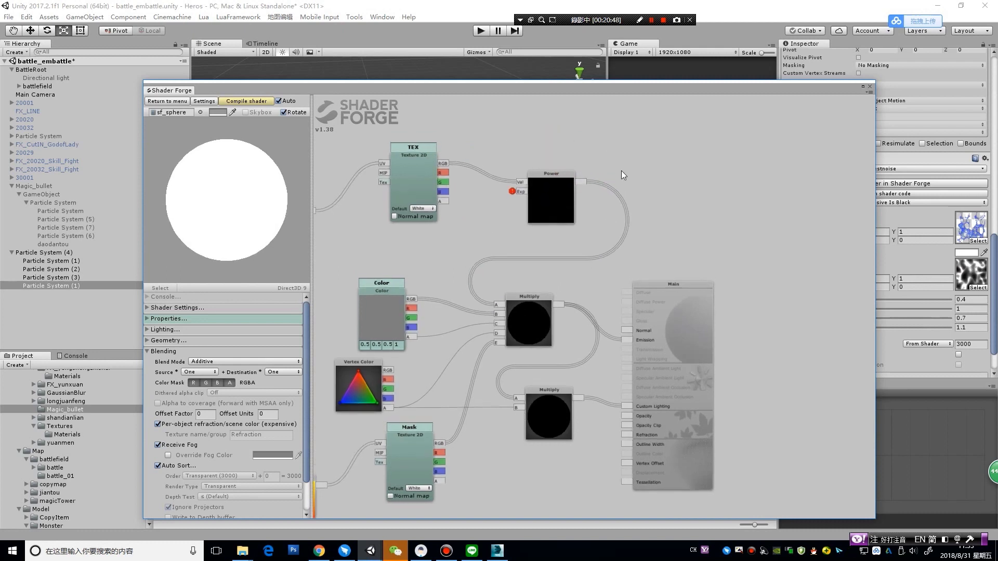
Add slider node_4423 (0–10) as the Power node's exponent and compile the shader
right_click(568, 143)
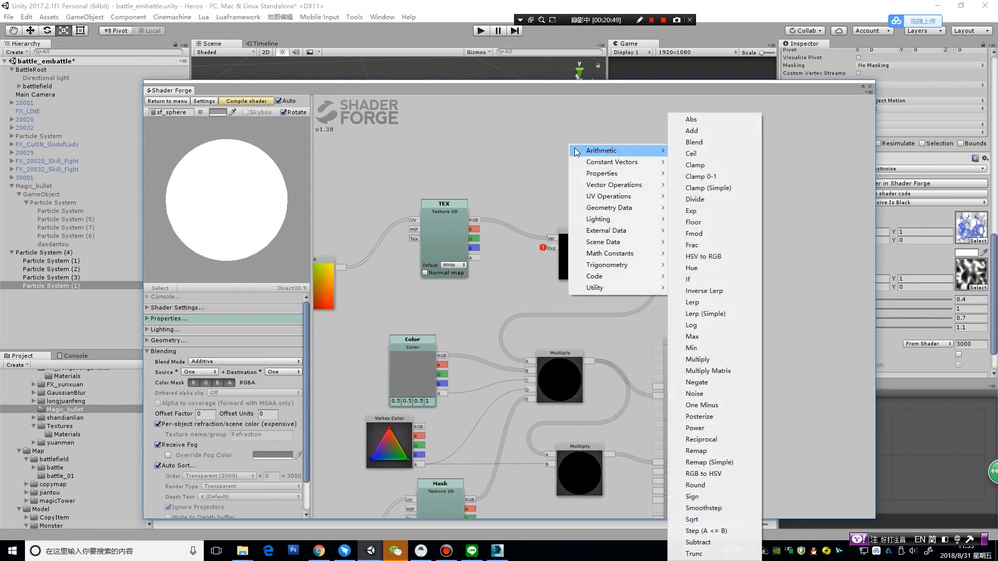
mouse_move(594, 175)
click(694, 207)
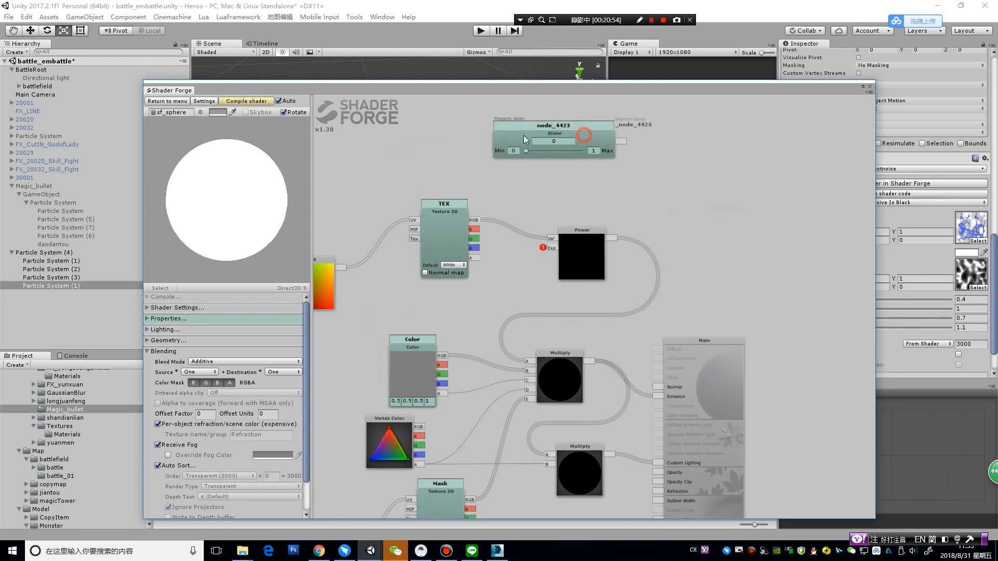
mouse_move(584, 133)
mouse_down()
mouse_move(487, 135)
mouse_move(549, 239)
mouse_up()
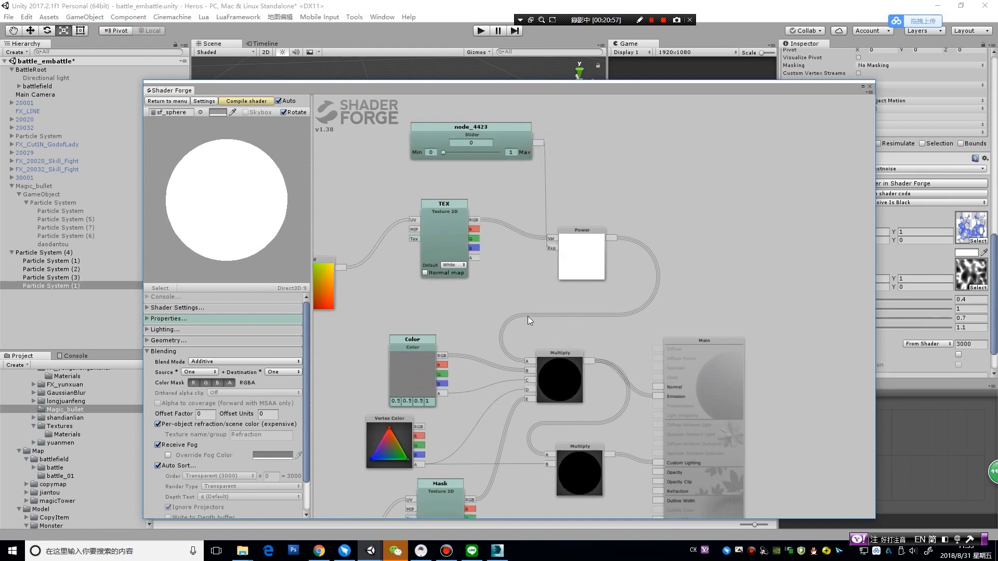
click(231, 102)
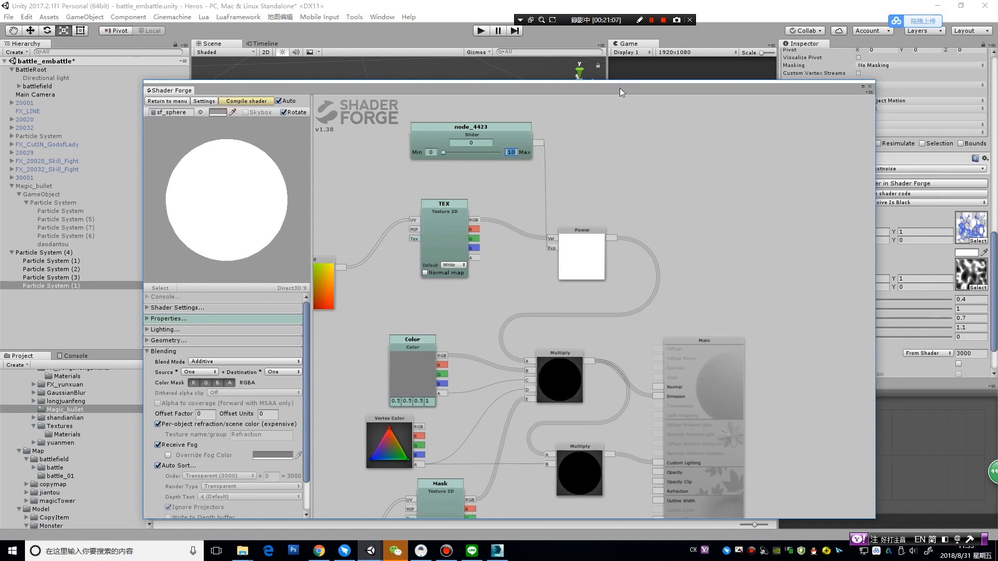
mouse_move(619, 89)
mouse_down()
mouse_move(594, 375)
mouse_move(584, 375)
mouse_up()
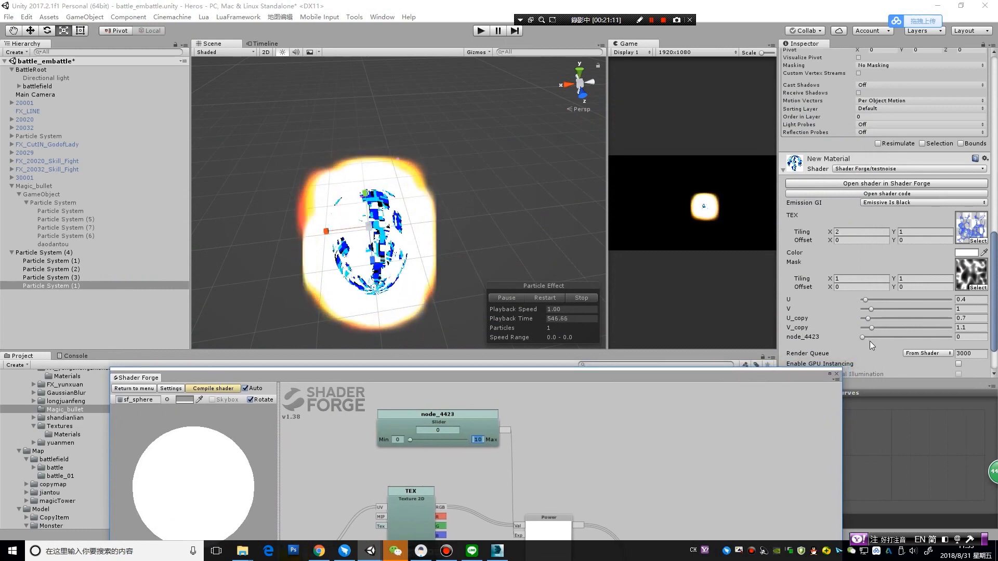
Preview higher node_4423 values, then settle it at 0.94 to restore the blue glow
drag(863, 338, 885, 340)
drag(898, 338, 871, 340)
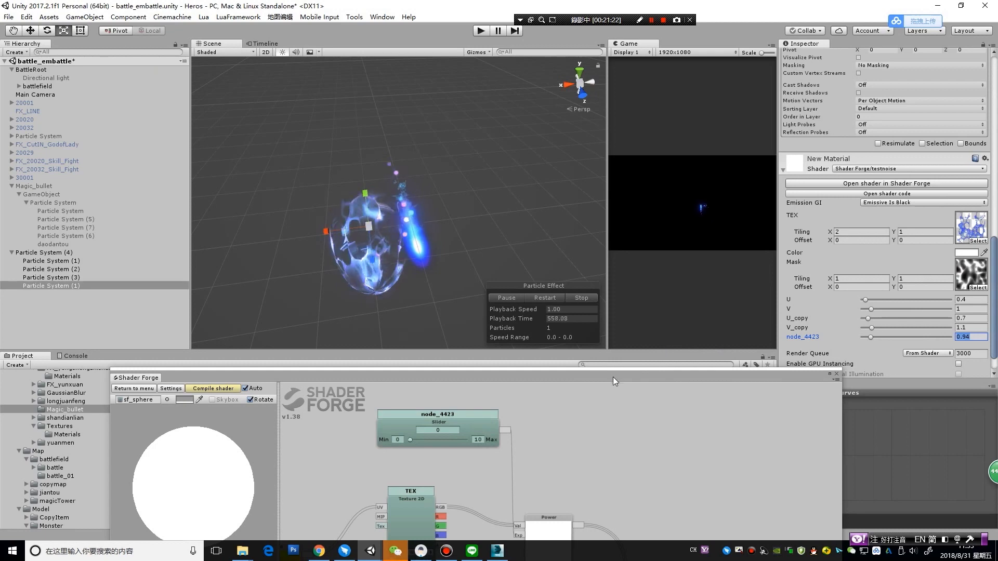
drag(613, 376, 625, 77)
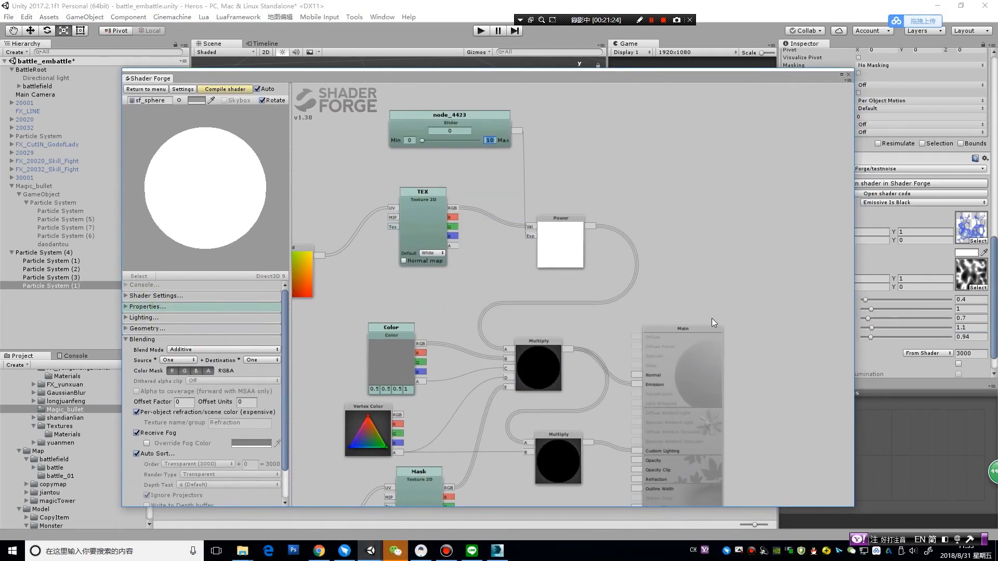
Add a Color property node and wire it into the lower Multiply node
drag(693, 302, 681, 192)
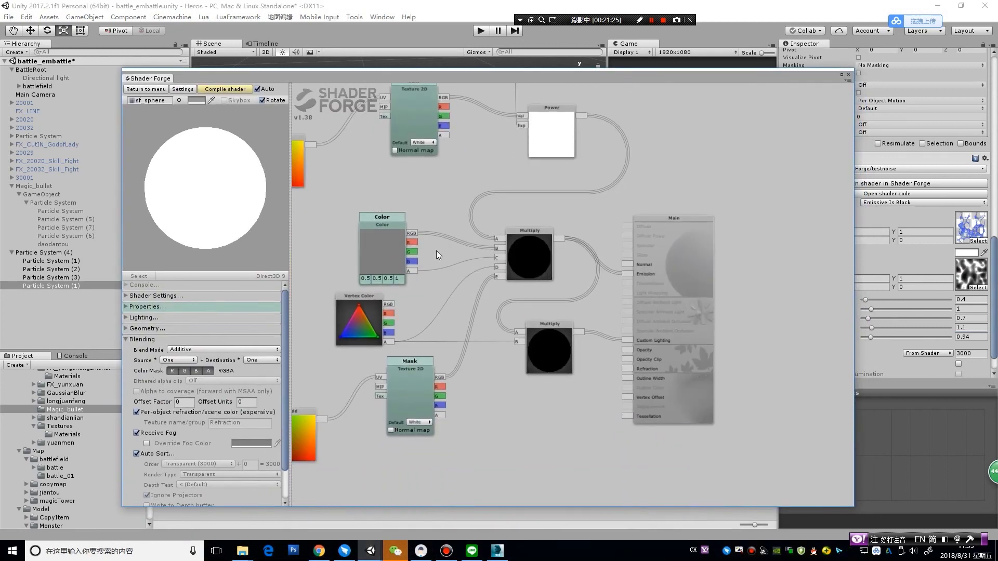
mouse_move(466, 329)
mouse_down()
mouse_move(470, 264)
mouse_move(454, 250)
mouse_up()
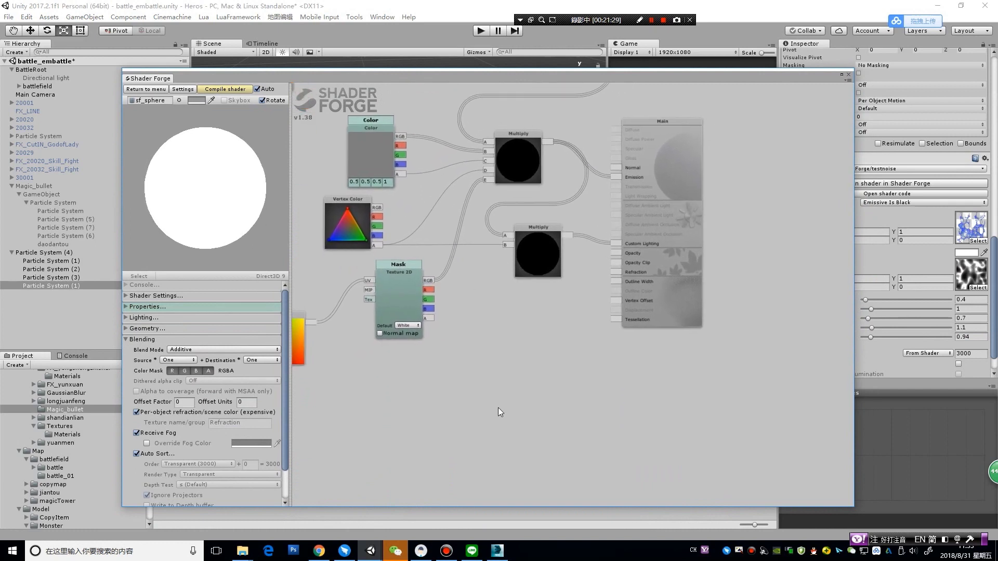
right_click(534, 408)
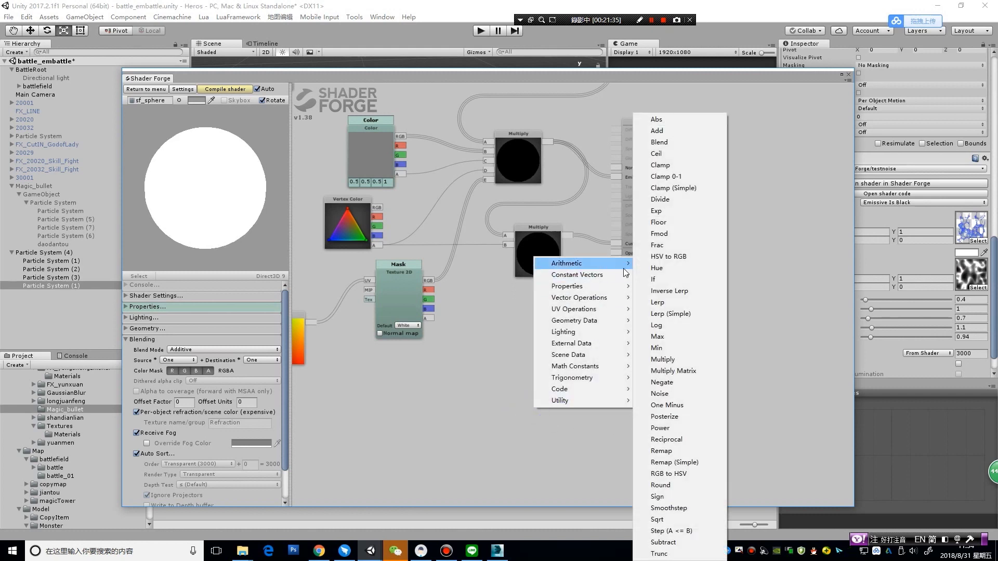
mouse_move(621, 286)
click(658, 286)
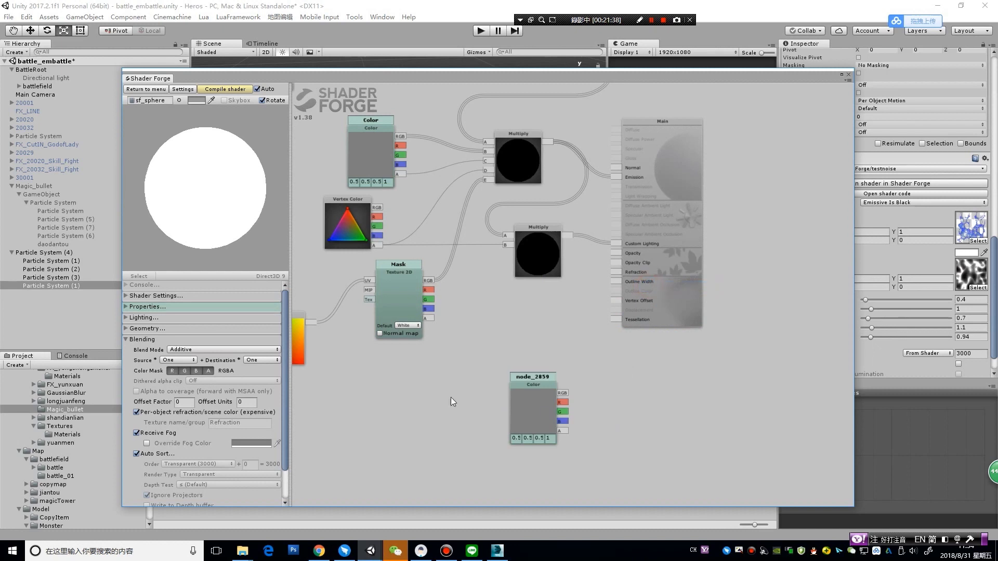
drag(536, 385, 549, 344)
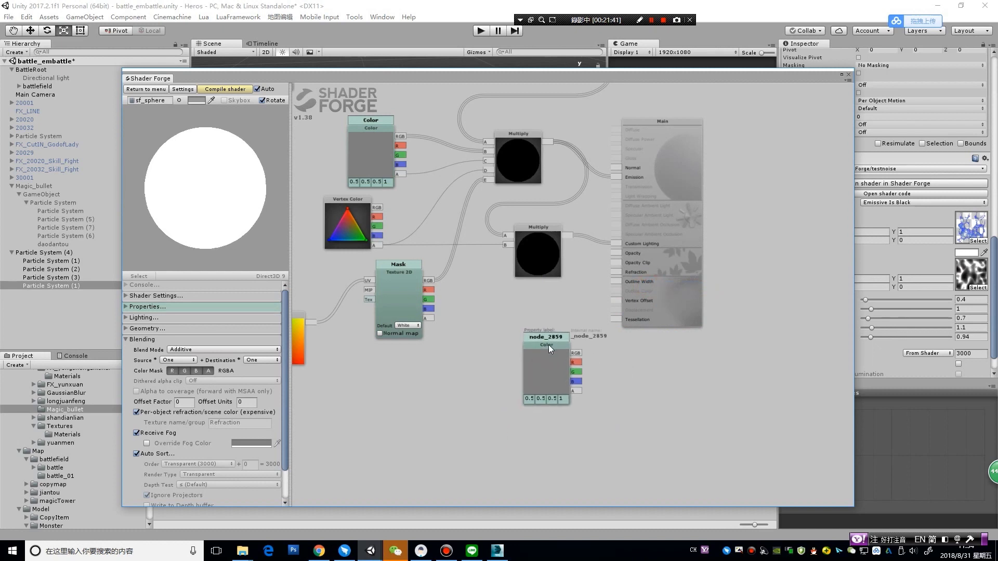
mouse_move(547, 345)
mouse_down()
mouse_move(570, 354)
mouse_move(505, 255)
mouse_up()
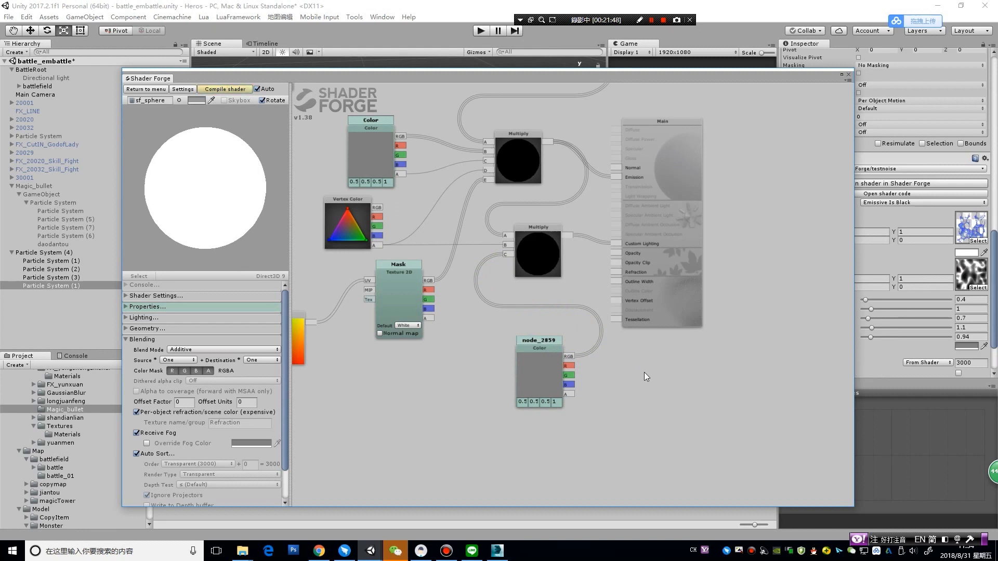
Add a Slider property with max 10, feed it into the lower Multiply's D input, and compile
right_click(437, 394)
mouse_move(525, 260)
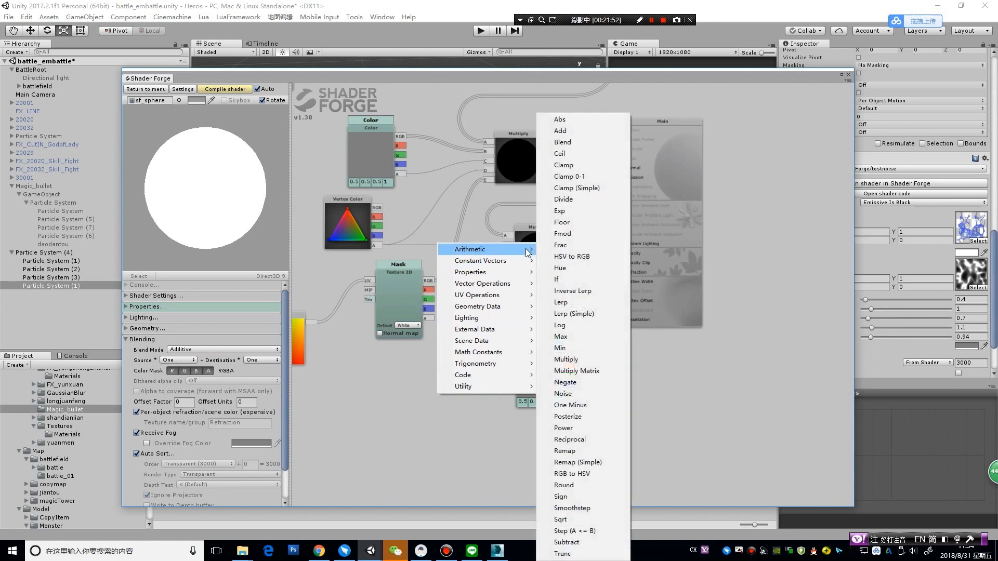
click(562, 307)
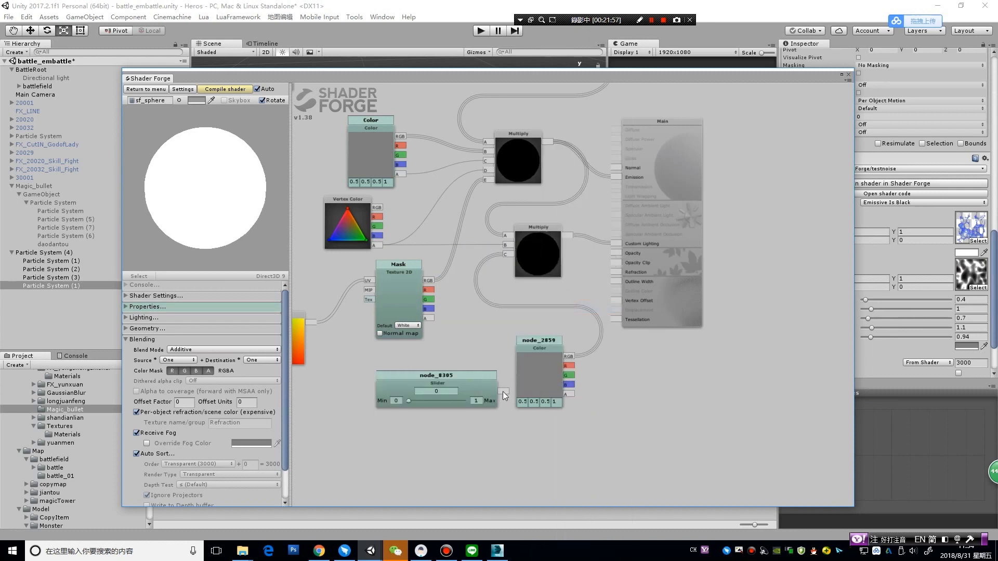
click(476, 400)
text(0)
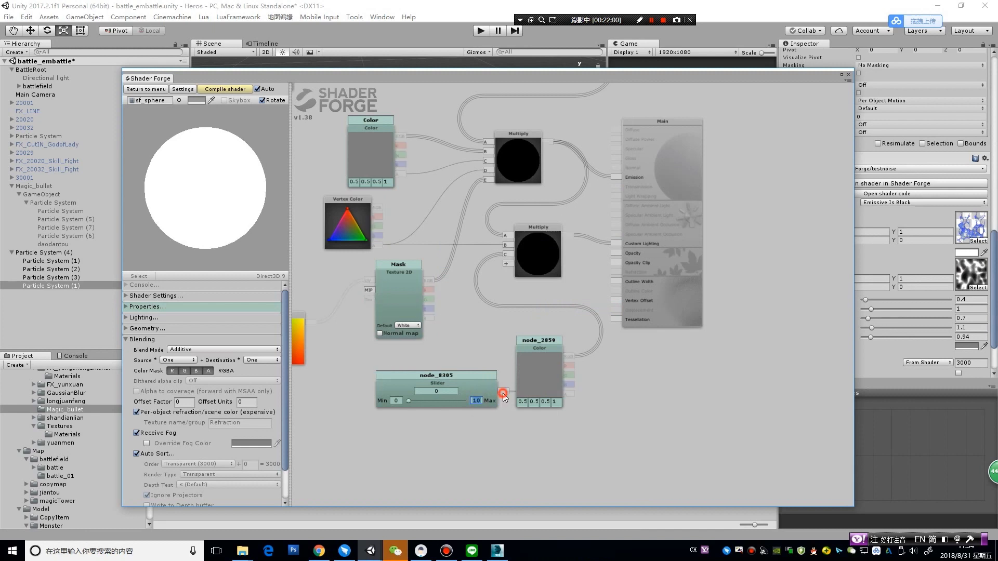
drag(503, 391, 504, 263)
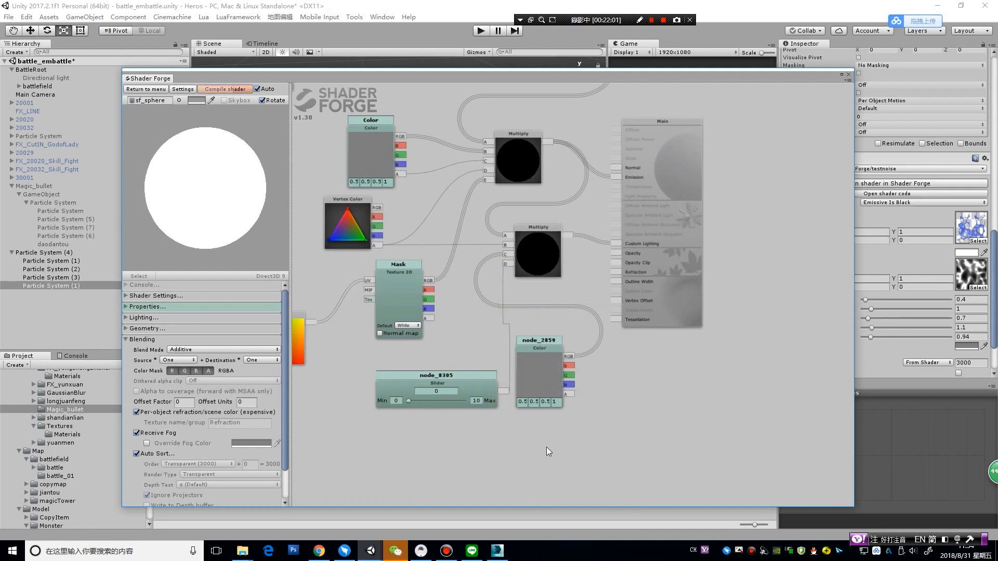
click(232, 90)
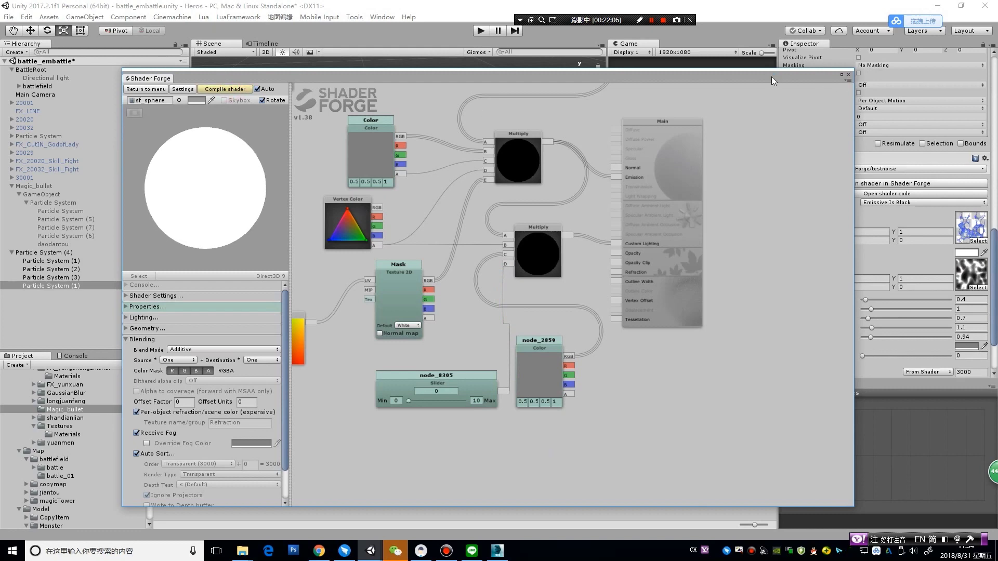
mouse_move(771, 77)
mouse_down()
mouse_move(651, 375)
mouse_move(650, 399)
mouse_up()
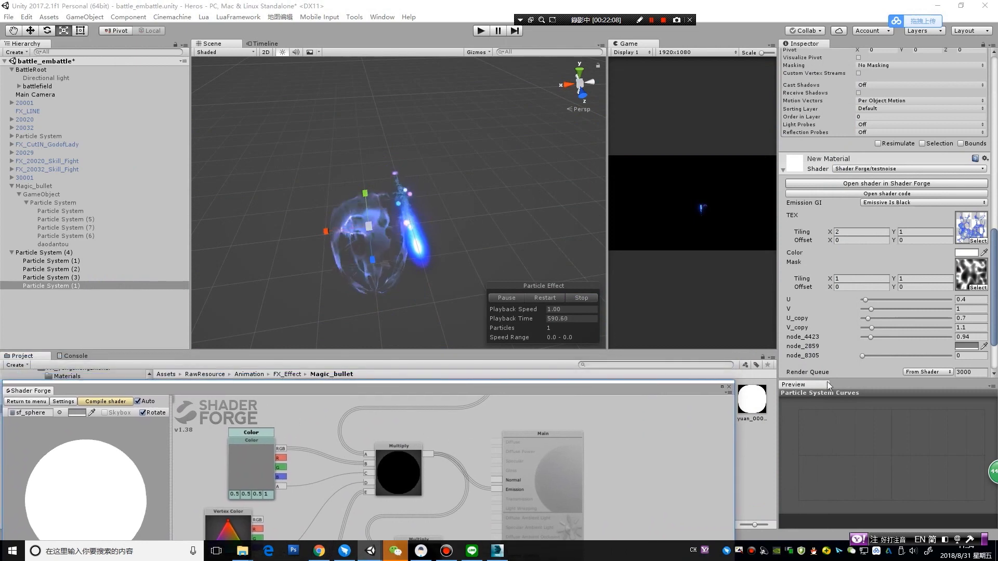
Tint the material's Color pale pink (FFCECE) and set node_8305 to about 5.43
scroll(973, 306, down, 3)
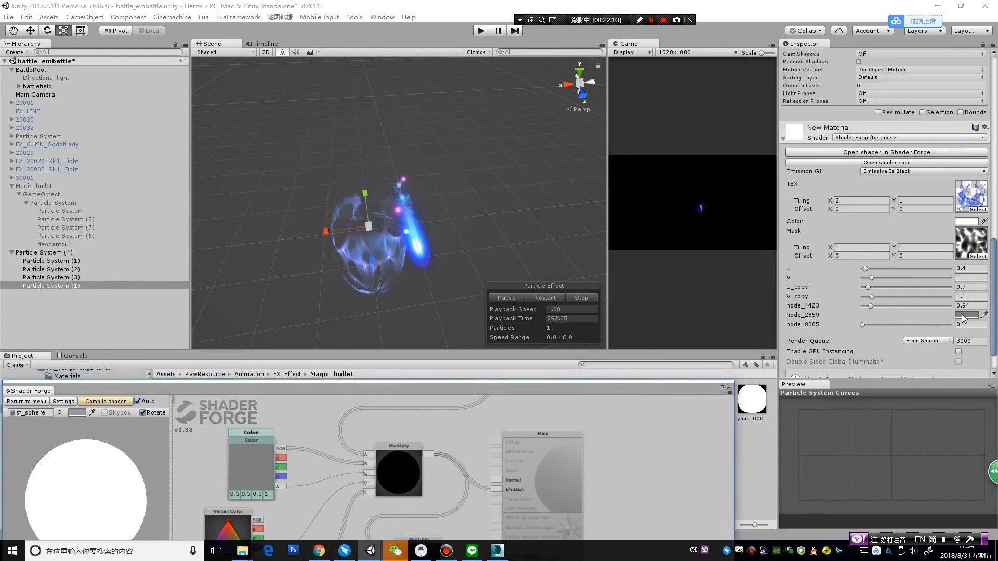
click(962, 314)
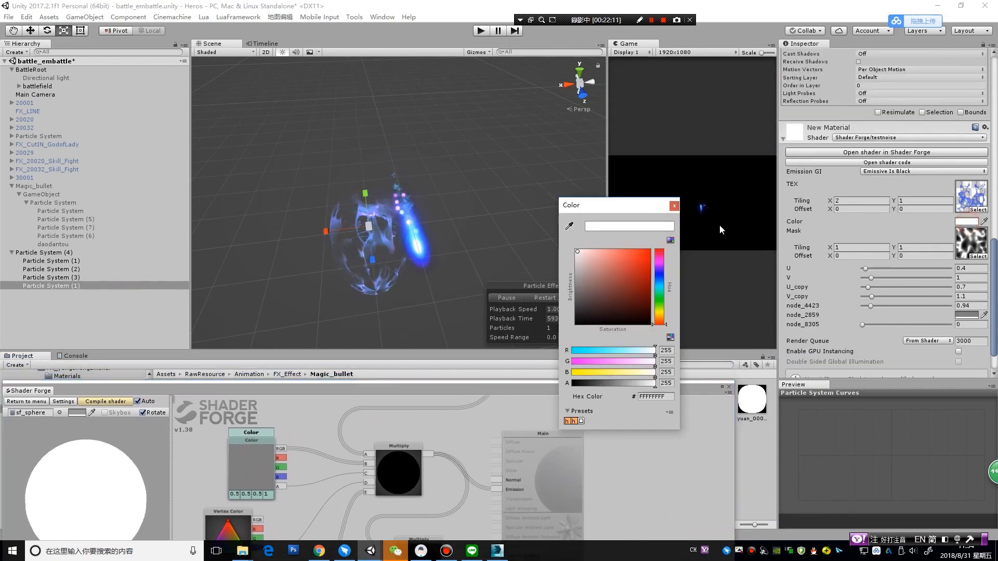
drag(587, 255, 591, 242)
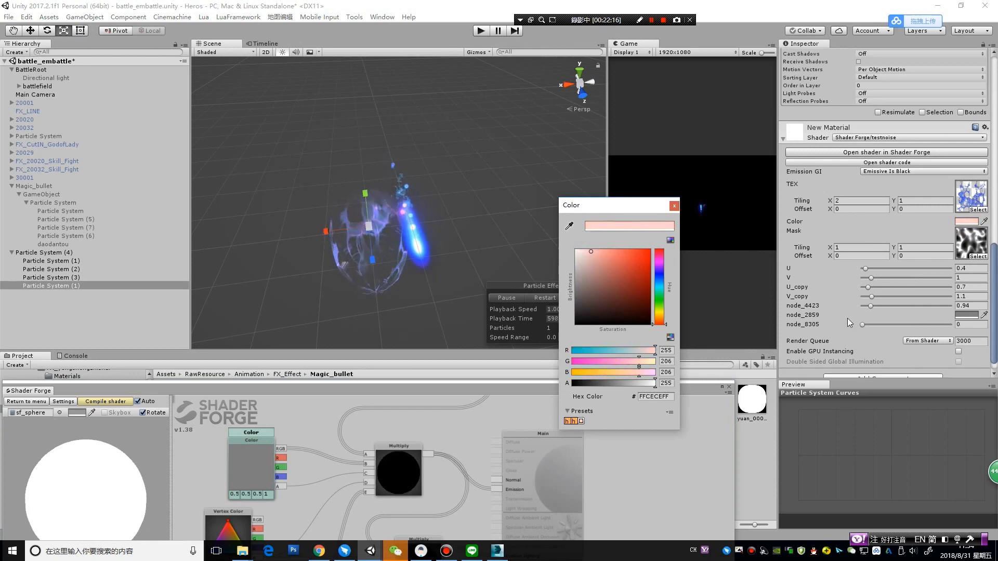
click(861, 324)
drag(863, 325, 965, 341)
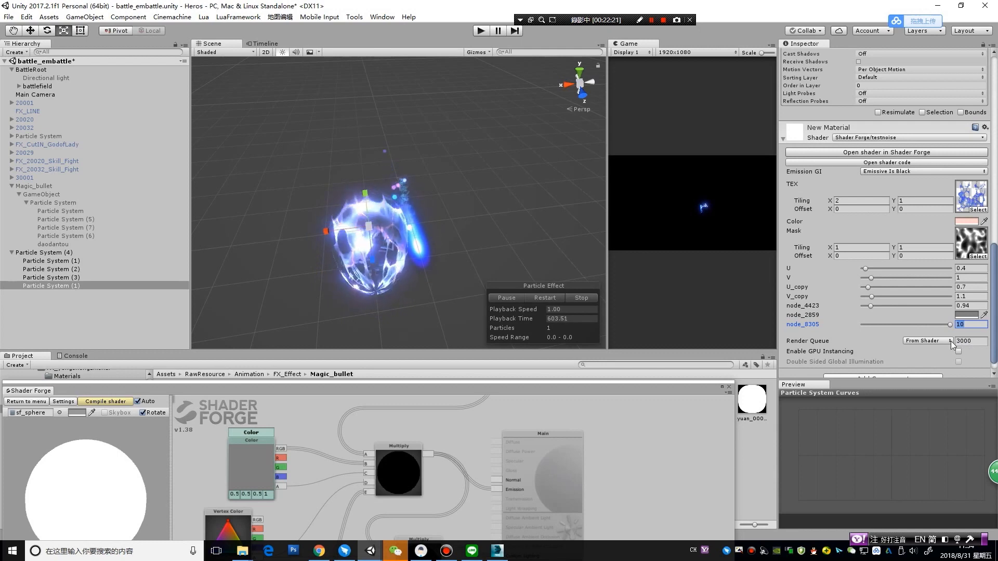
drag(950, 341, 910, 326)
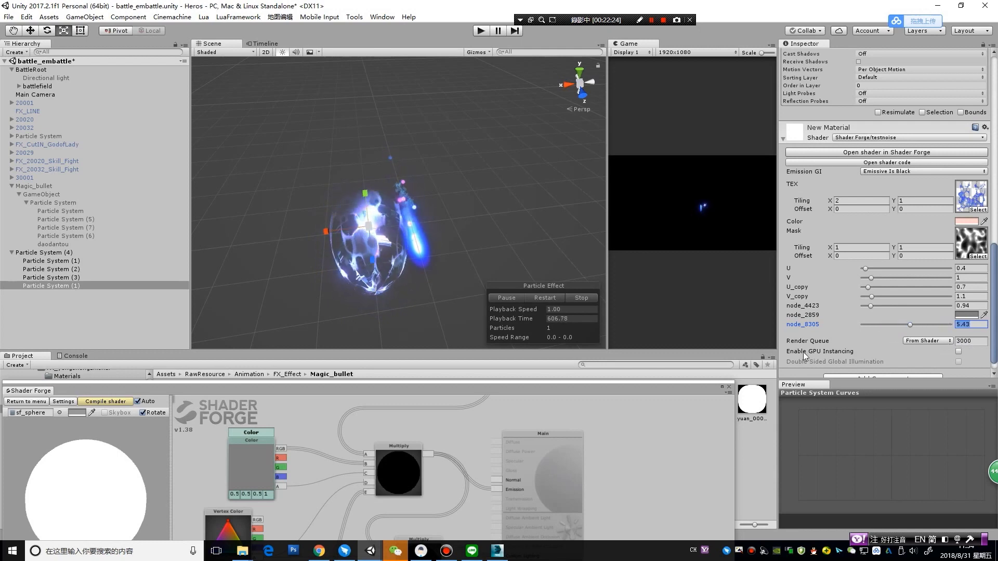
Change node_2859's colour to a light grey and bring the Shader Forge graph back over the scene
click(967, 315)
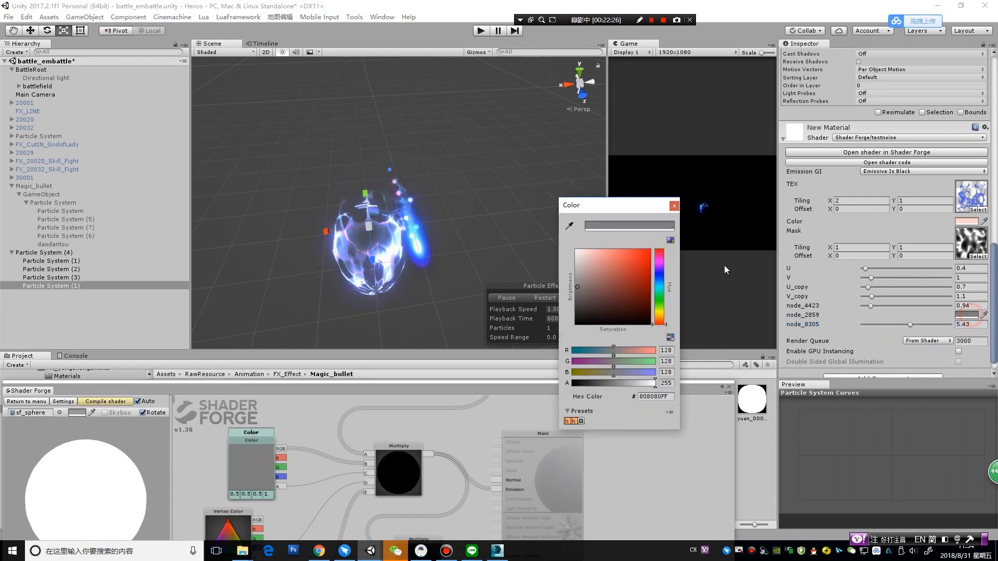
mouse_move(628, 257)
mouse_down()
mouse_move(650, 242)
mouse_move(599, 279)
mouse_up()
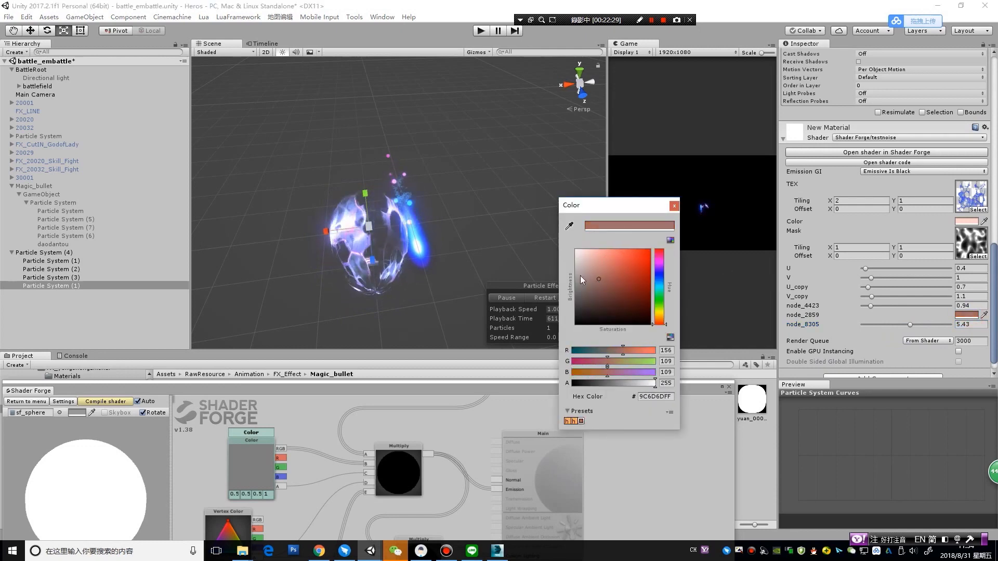
click(580, 276)
click(659, 266)
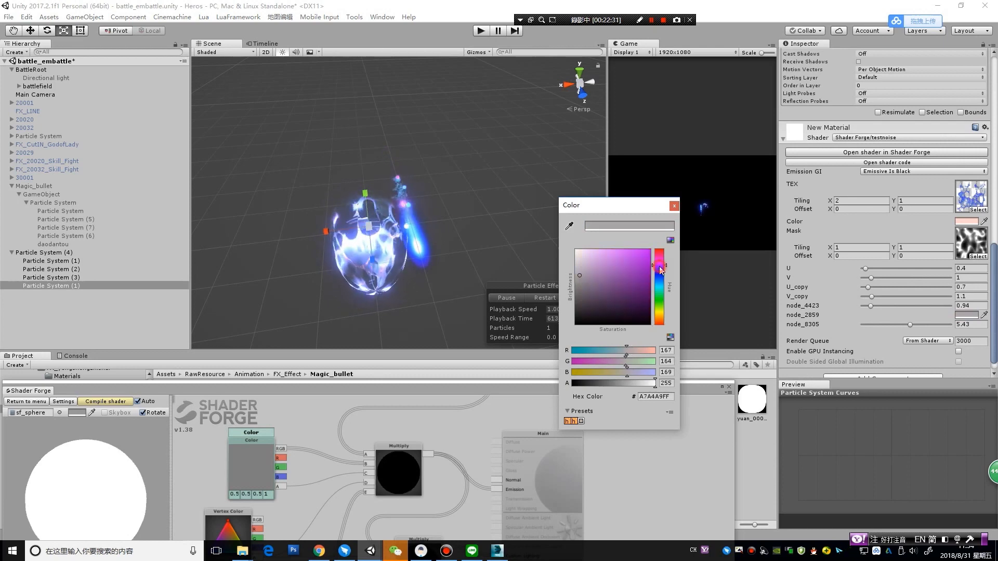
click(674, 206)
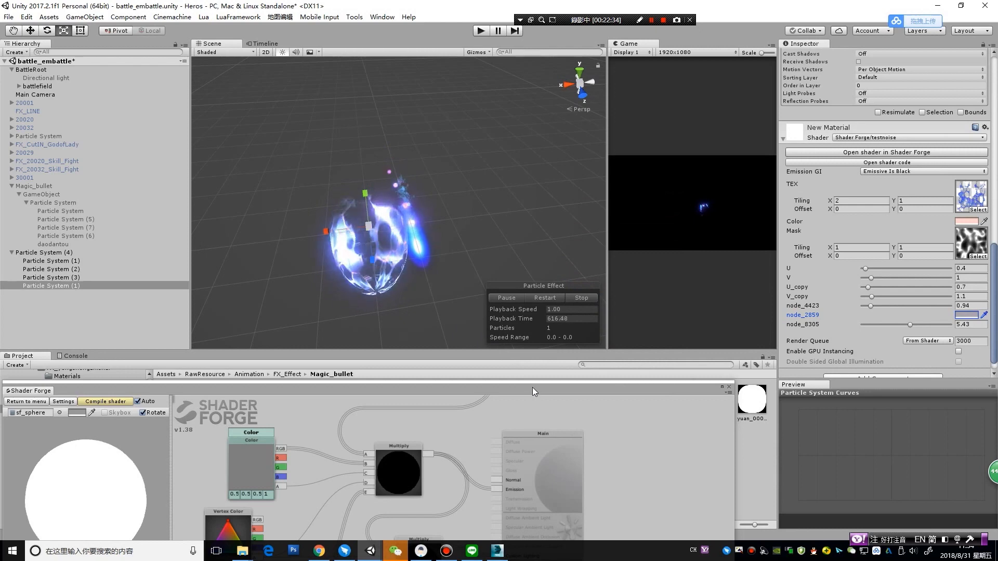
mouse_move(533, 387)
mouse_down()
mouse_move(674, 395)
mouse_move(650, 162)
mouse_up()
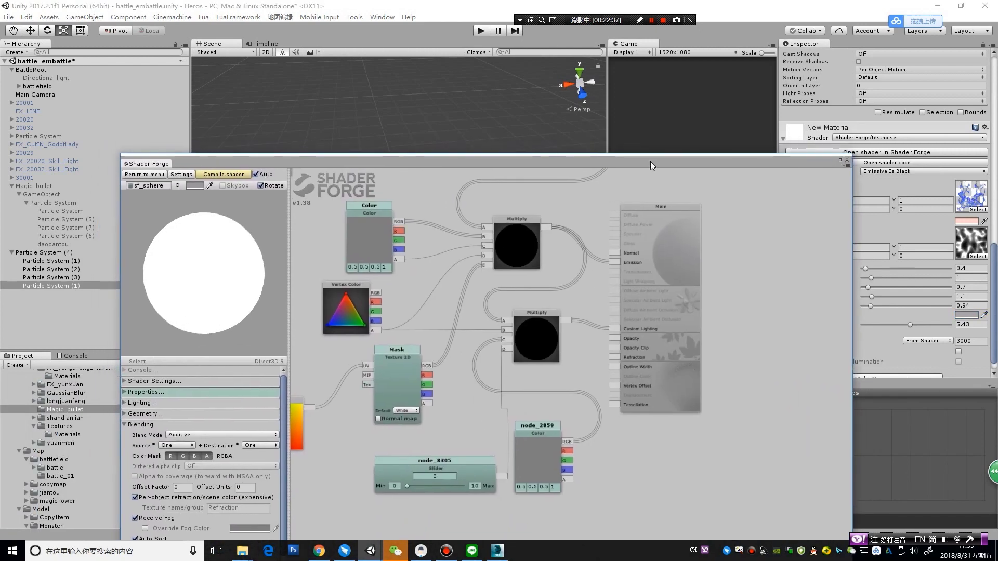
Make the Color property node use an HDR colour
right_click(377, 240)
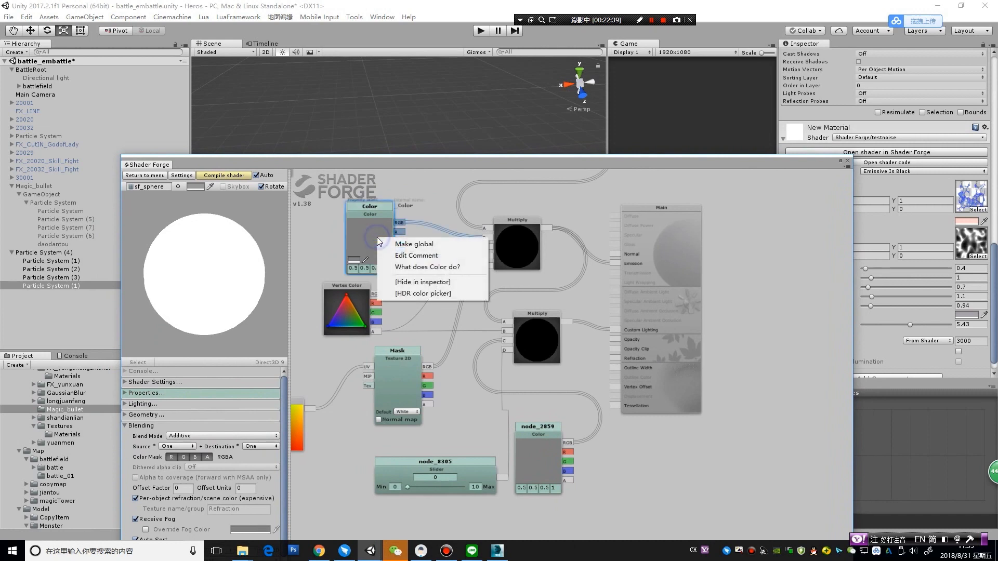
click(410, 293)
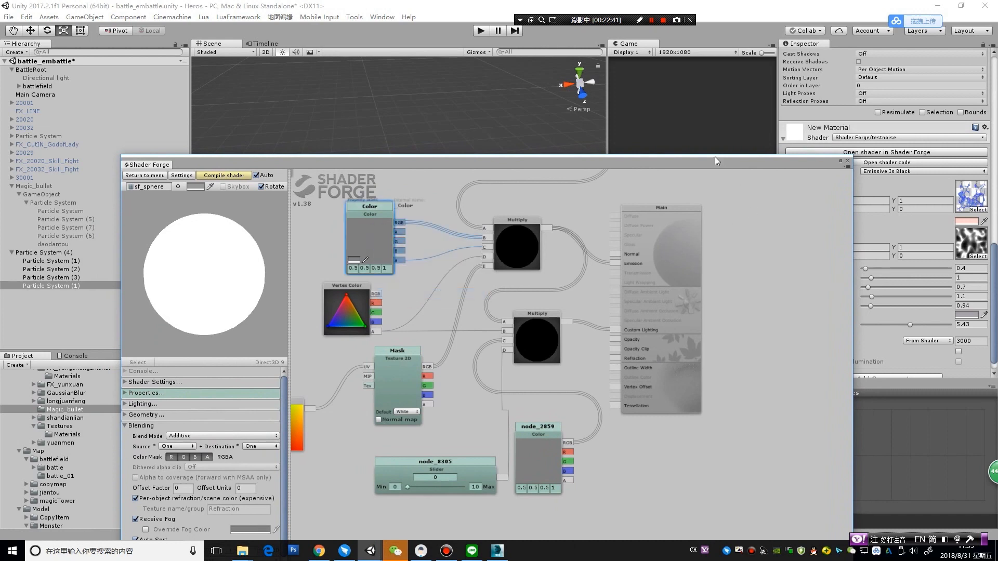
click(718, 240)
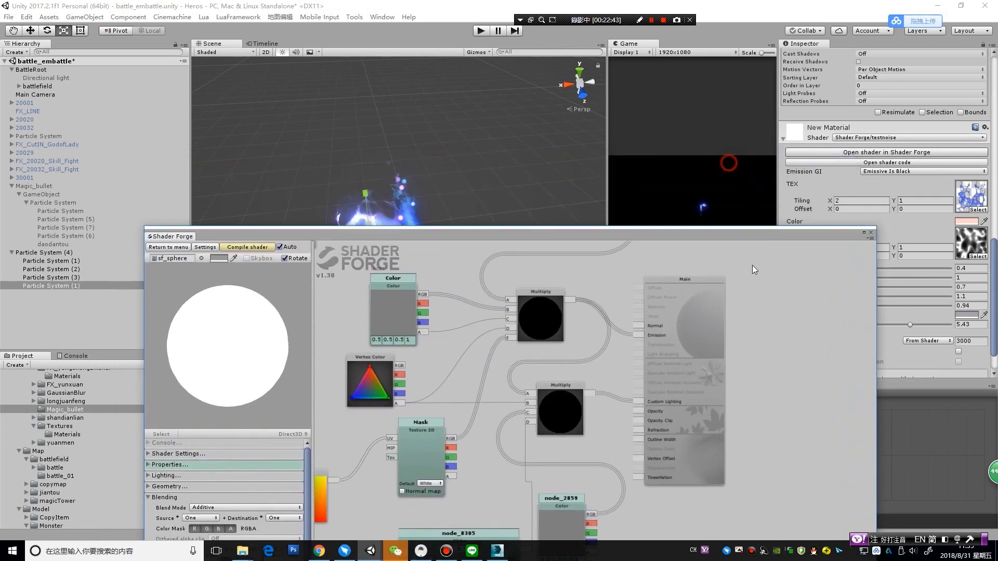
drag(724, 160, 708, 353)
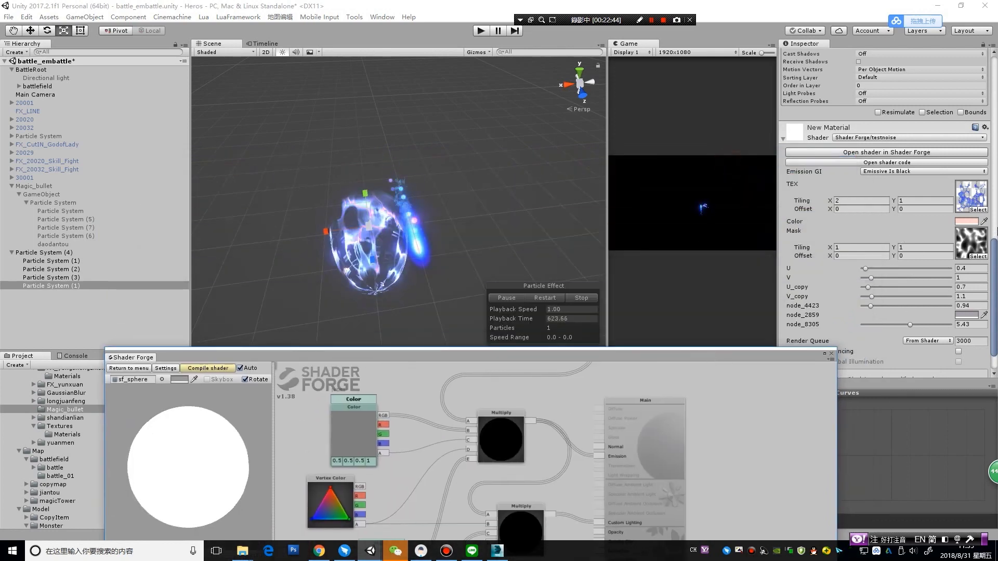
Set the material's HDR Color brightness to 1.2 and lower node_8305 to 3.07
click(967, 221)
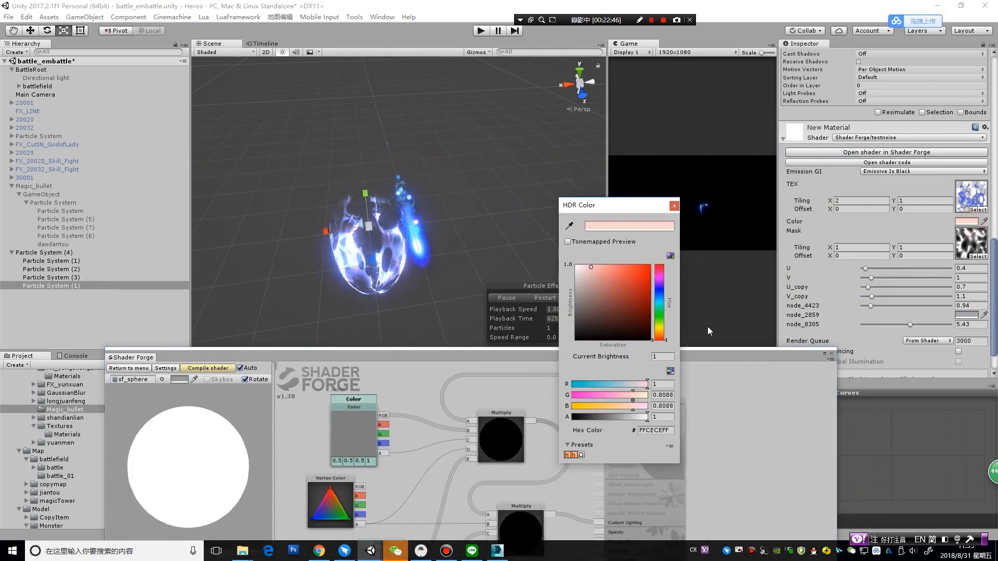
click(632, 357)
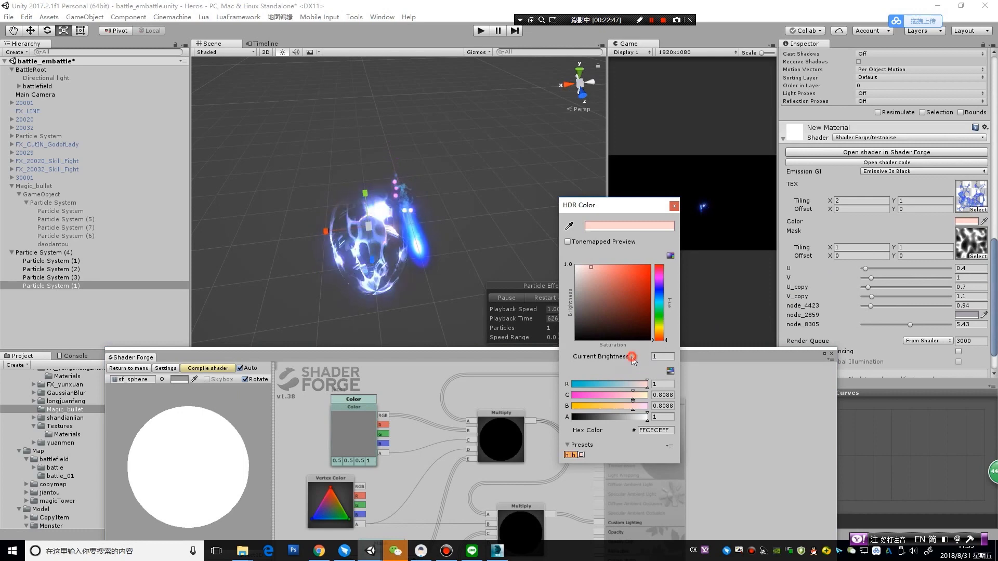
mouse_move(632, 358)
mouse_down()
mouse_move(617, 360)
mouse_move(756, 350)
mouse_move(653, 359)
mouse_up()
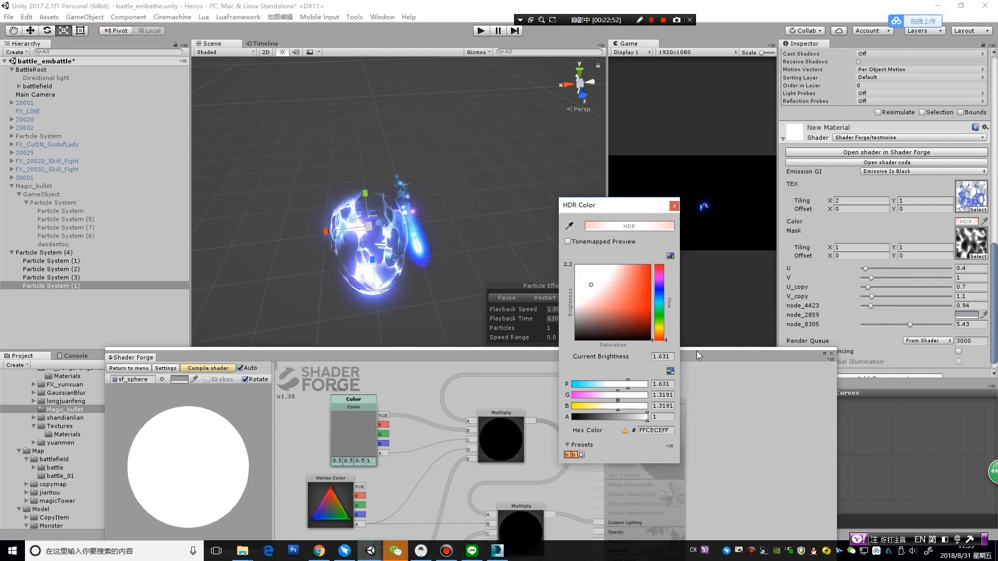
click(656, 356)
text(1.2)
key(Return)
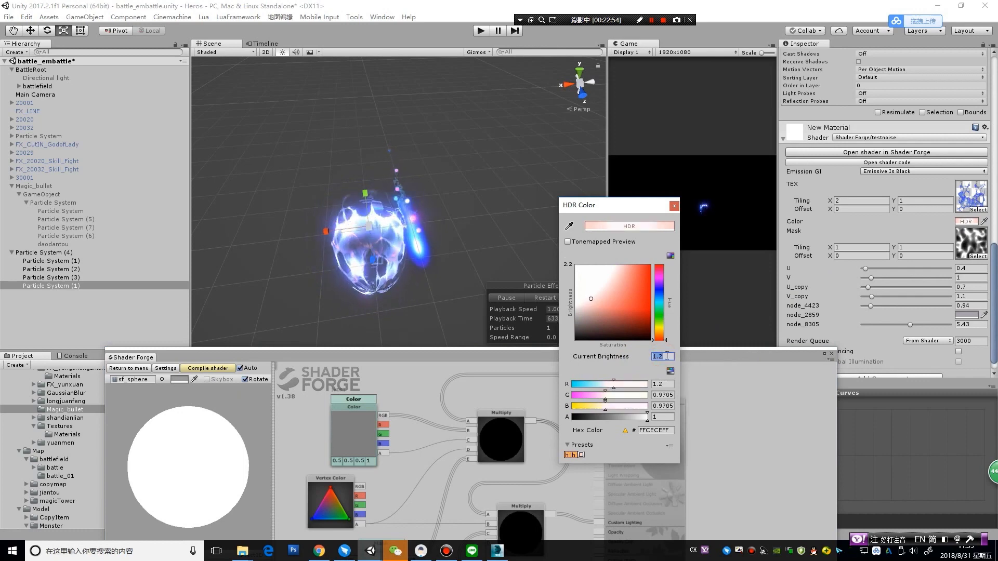
click(910, 325)
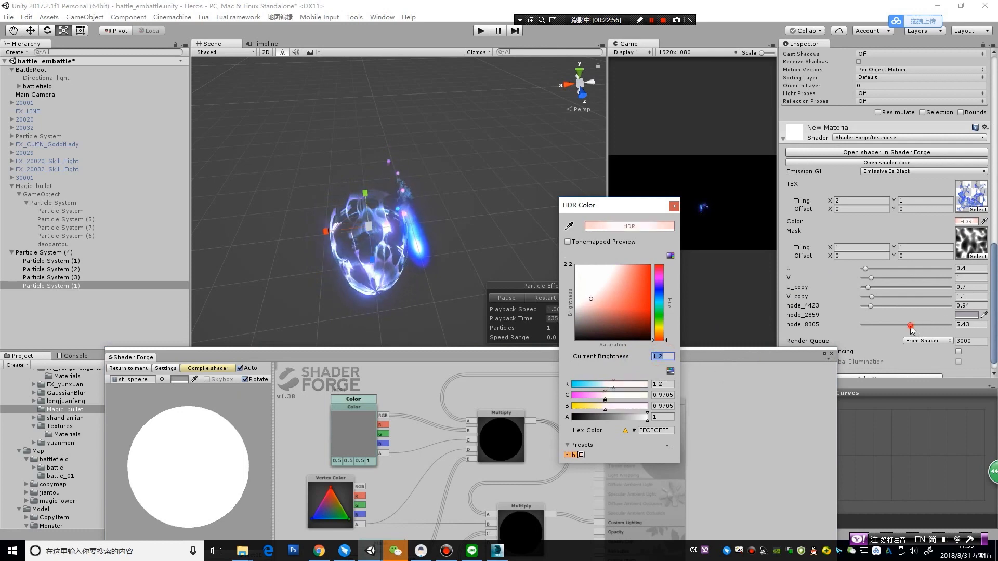
drag(910, 326, 889, 325)
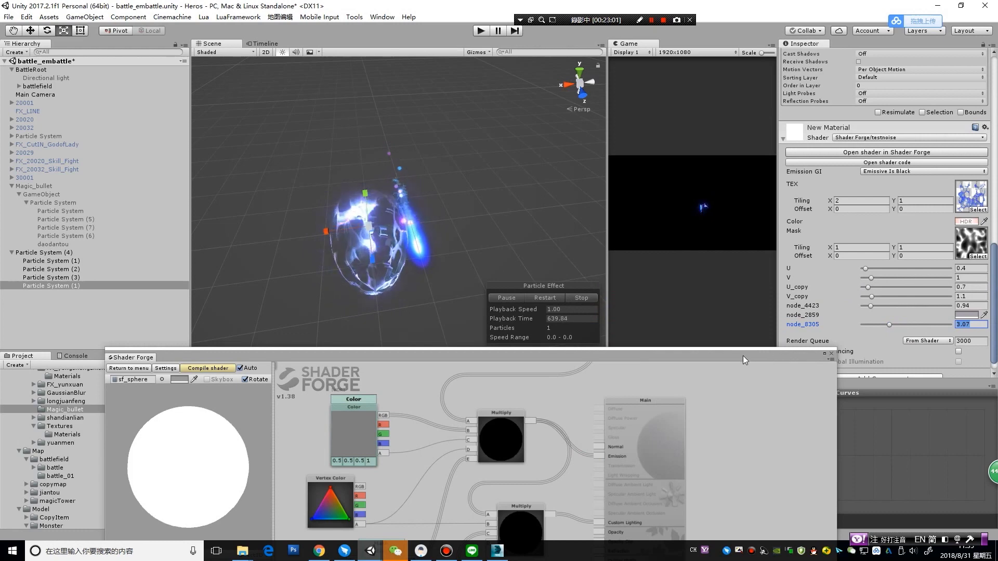
Enlarge the Shader Forge window, zoom out over the whole testnoise graph, then close it
drag(743, 356, 812, 96)
drag(587, 213, 768, 273)
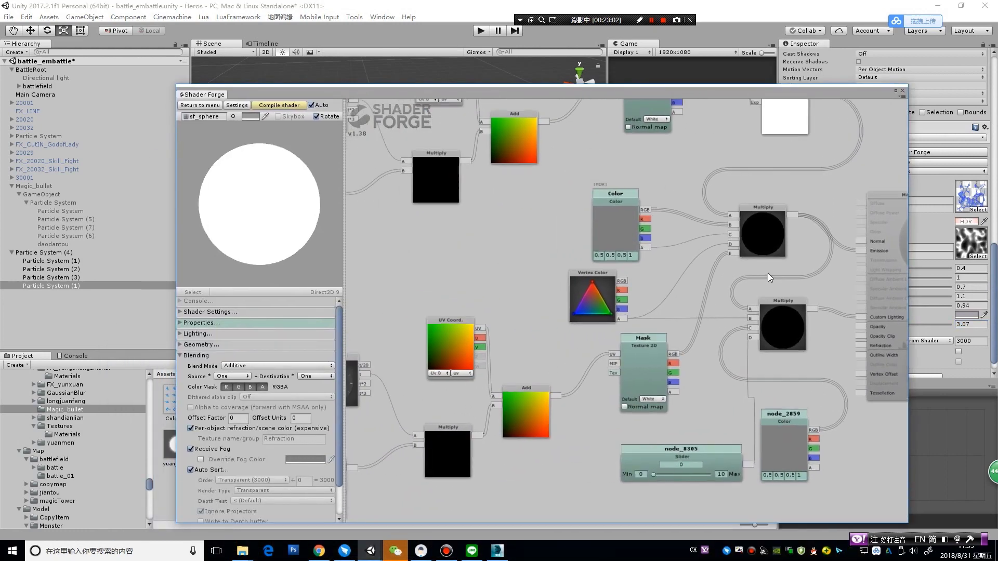
scroll(747, 277, down, 2)
scroll(712, 213, down, 2)
drag(704, 200, 701, 251)
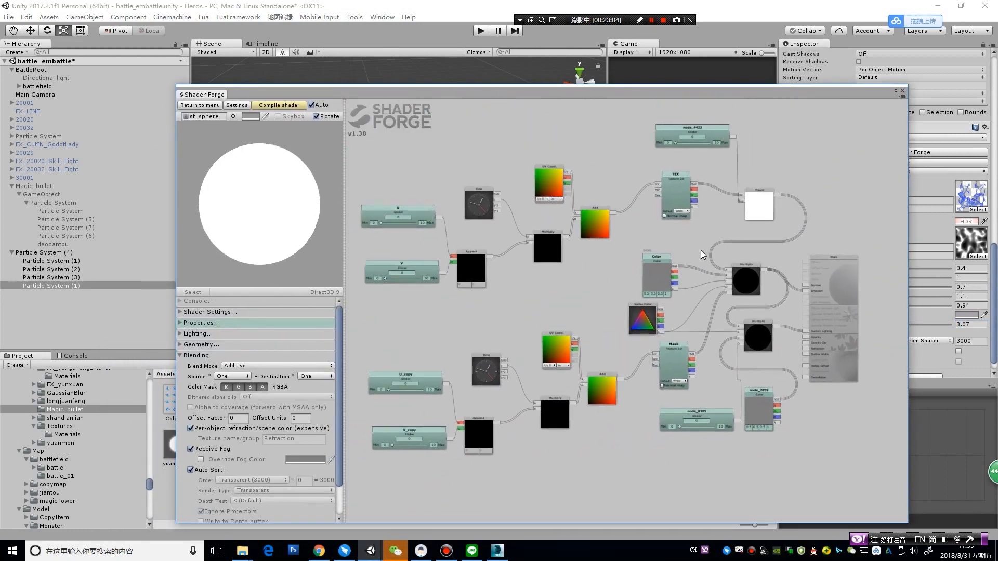
click(903, 91)
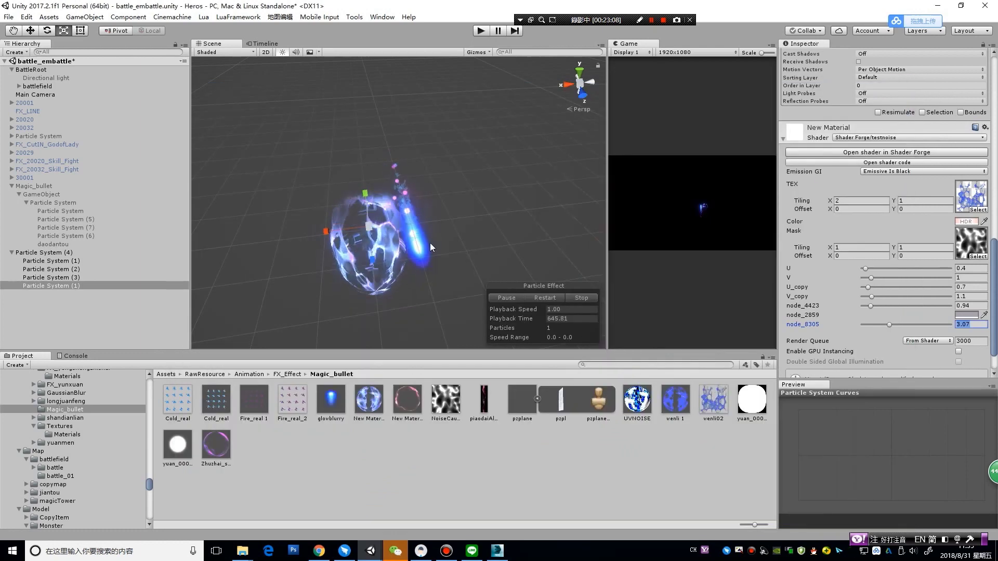
Locate the Sphere001 mesh from the particle renderer's Mesh field and rotate its preview
mouse_move(343, 208)
alt+mouse_down()
mouse_move(321, 213)
mouse_move(323, 200)
mouse_move(291, 244)
alt+mouse_up()
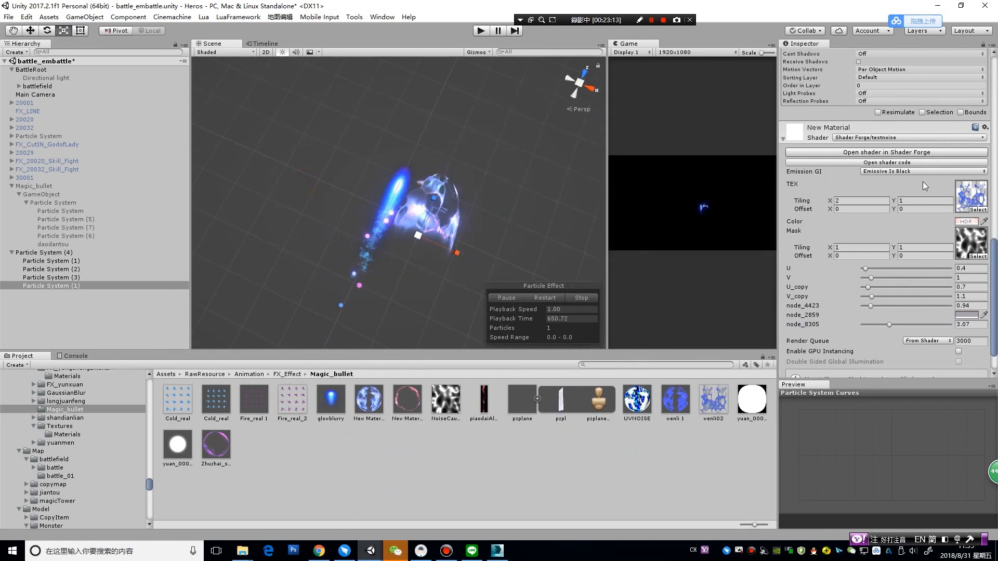
scroll(920, 180, up, 4)
click(887, 89)
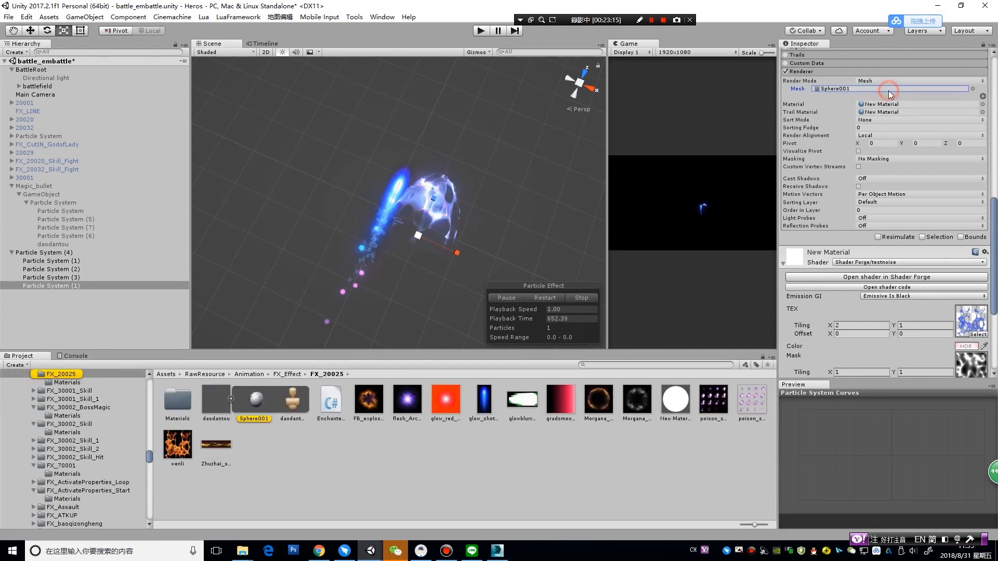
click(260, 401)
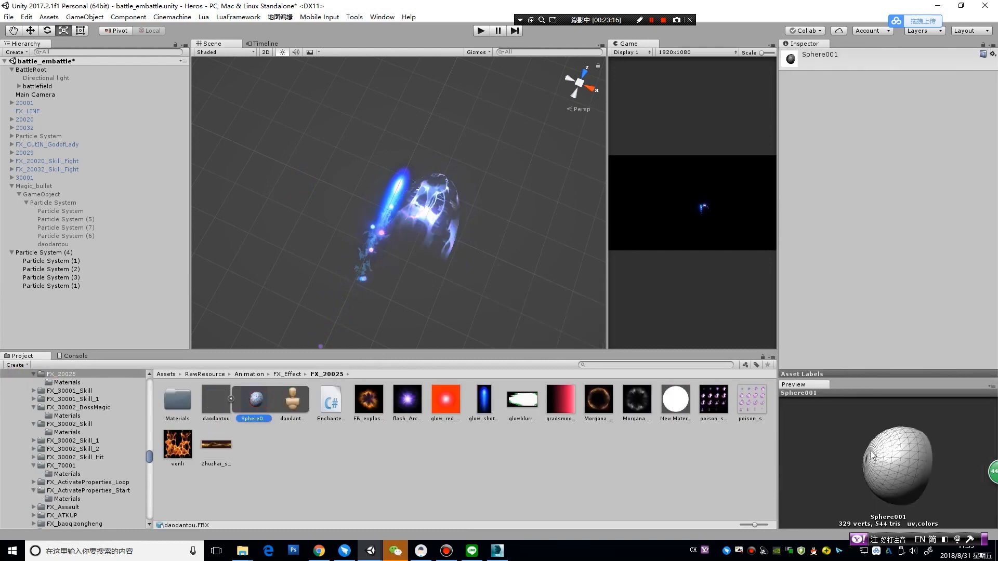
drag(873, 455, 961, 408)
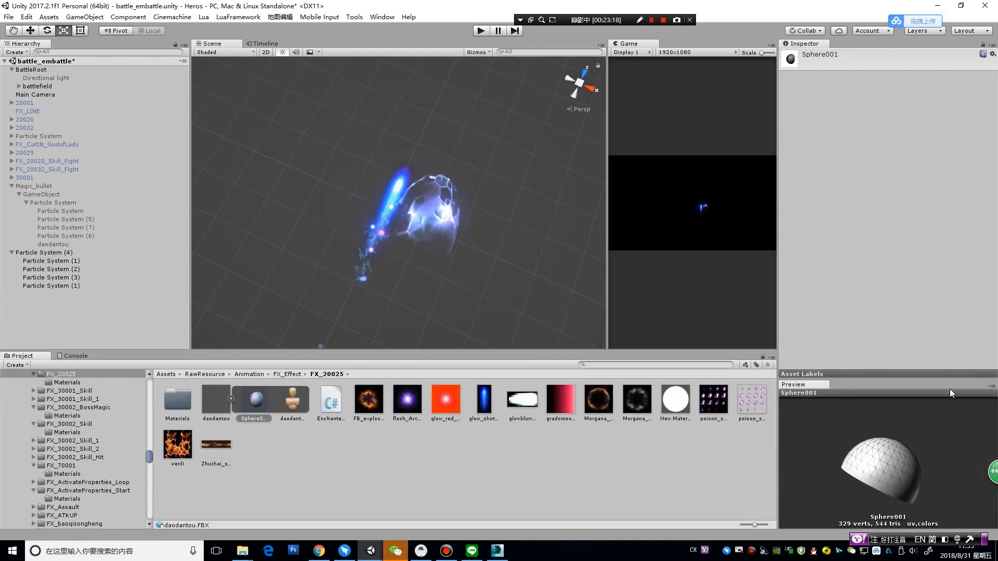
In 3ds Max, put the Sphere001 hemisphere into Vertex sub-object editing in the Modify panel
click(499, 551)
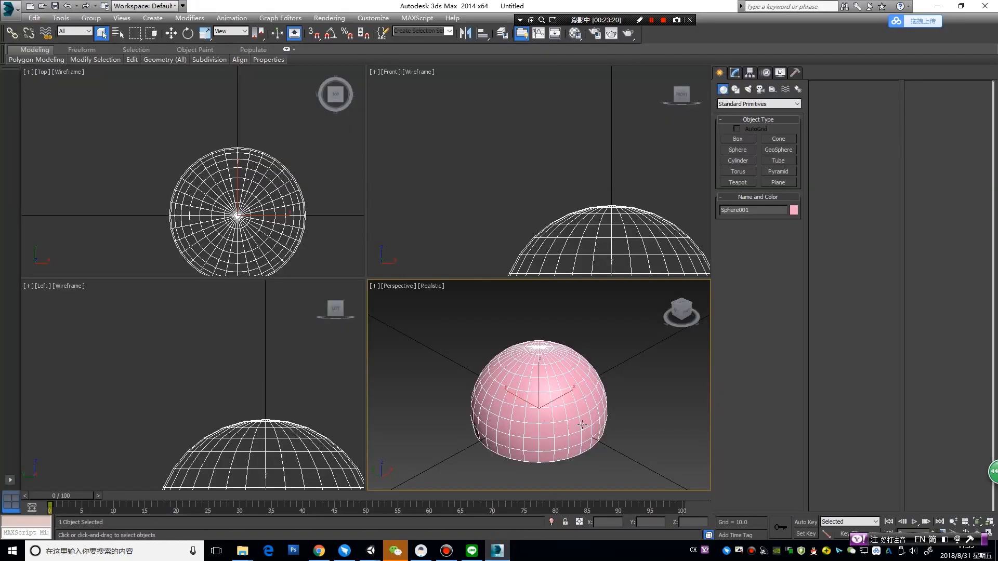
middle_drag(604, 419, 617, 384)
alt+middle_drag(619, 439, 602, 429)
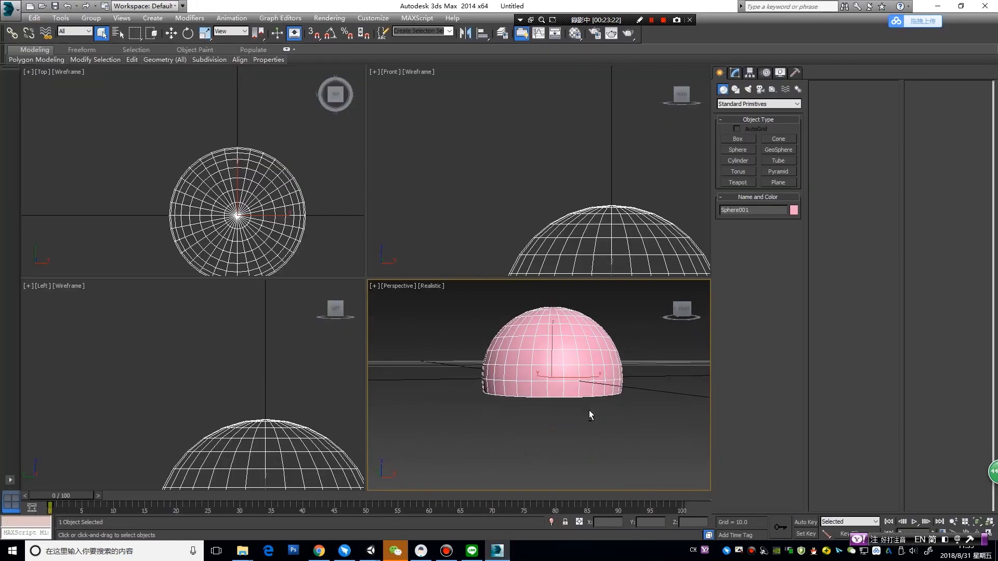
click(735, 72)
click(730, 220)
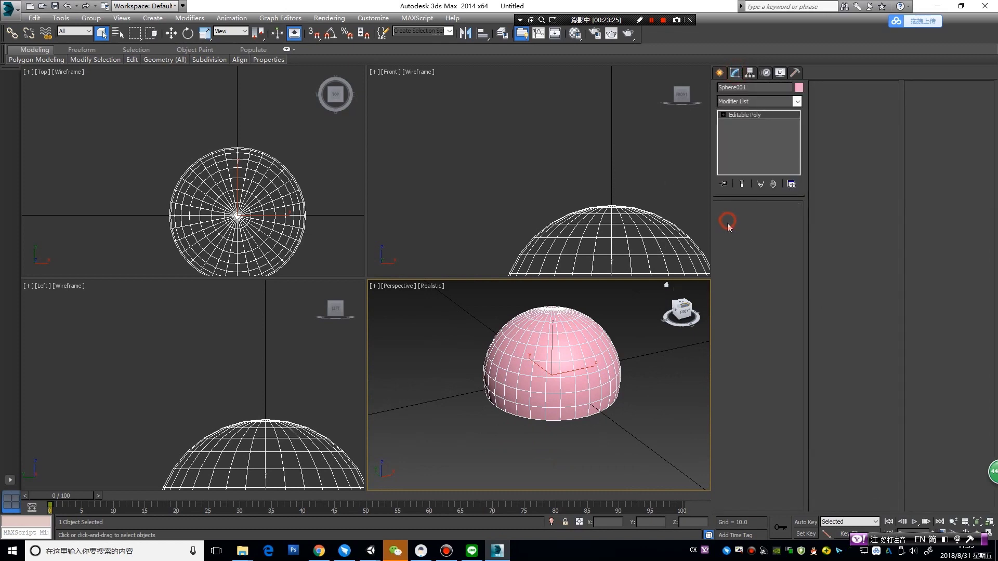
In the Left view, box-select the hemisphere's bottom vertex rows, then deselect them
mouse_move(640, 331)
alt+middle_down()
mouse_move(578, 407)
mouse_move(534, 402)
mouse_move(608, 370)
alt+middle_up()
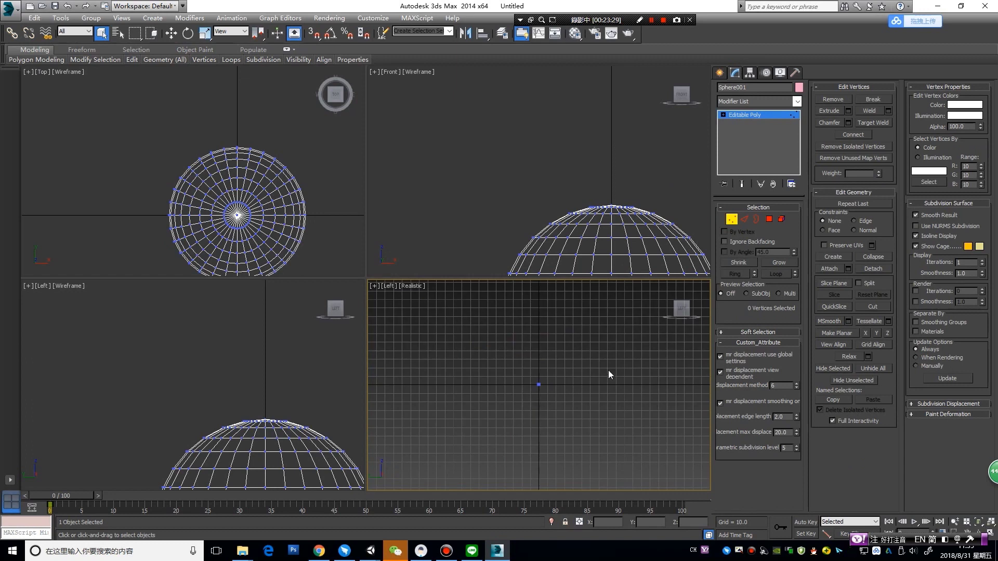
key(l)
scroll(597, 385, up, 3)
middle_drag(541, 328, 406, 410)
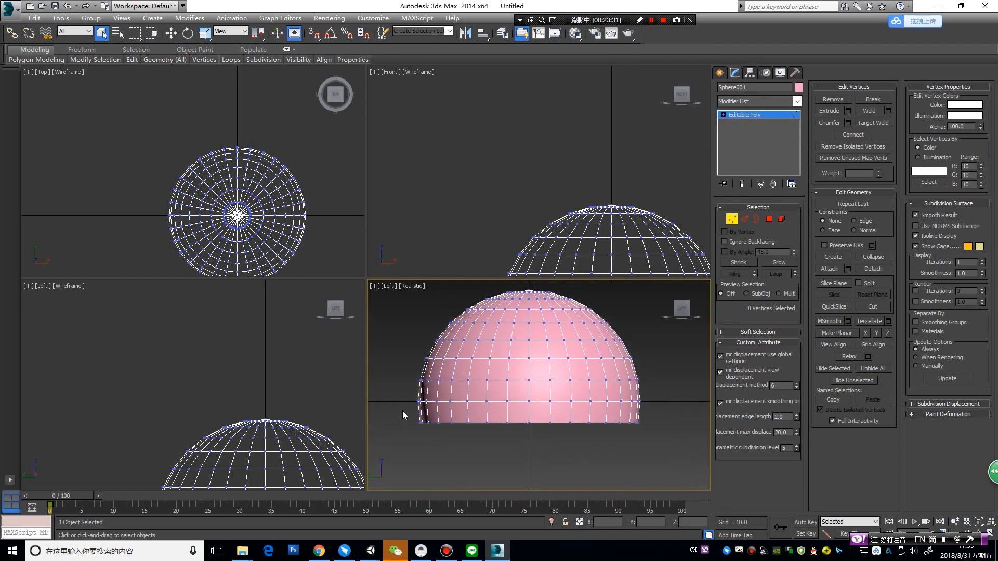
drag(762, 504, 696, 478)
drag(396, 391, 696, 417)
drag(395, 366, 663, 388)
drag(448, 305, 666, 404)
click(666, 403)
mouse_move(456, 555)
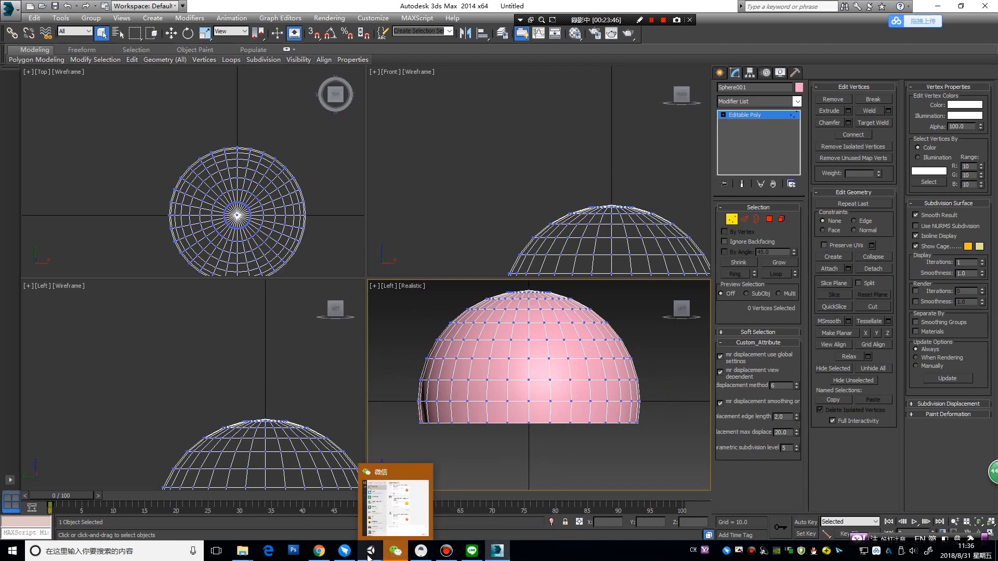
Back in Unity, scale Particle System (1) below half size and stretch it along Z
mouse_move(371, 551)
click(362, 532)
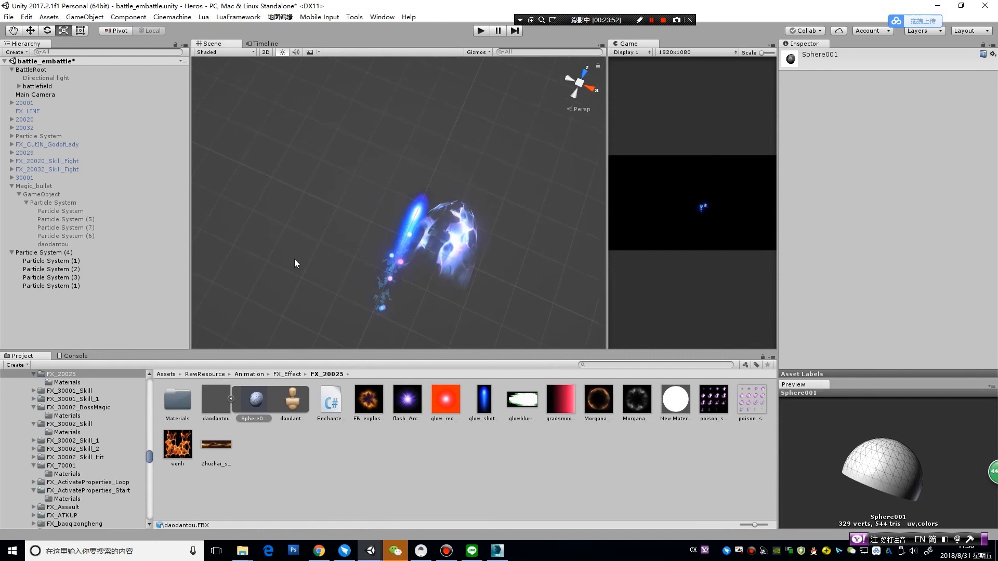
click(470, 292)
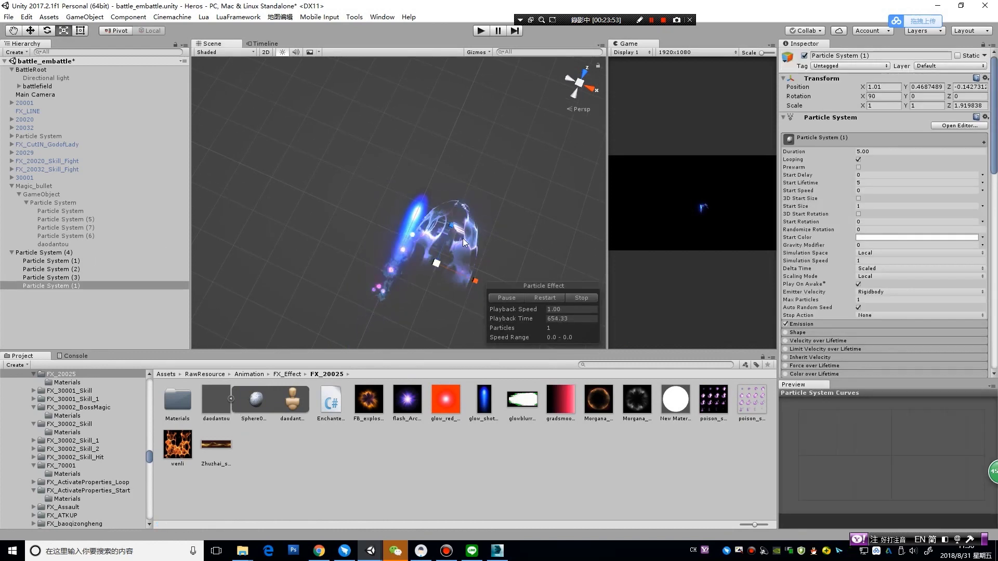
drag(453, 225, 421, 288)
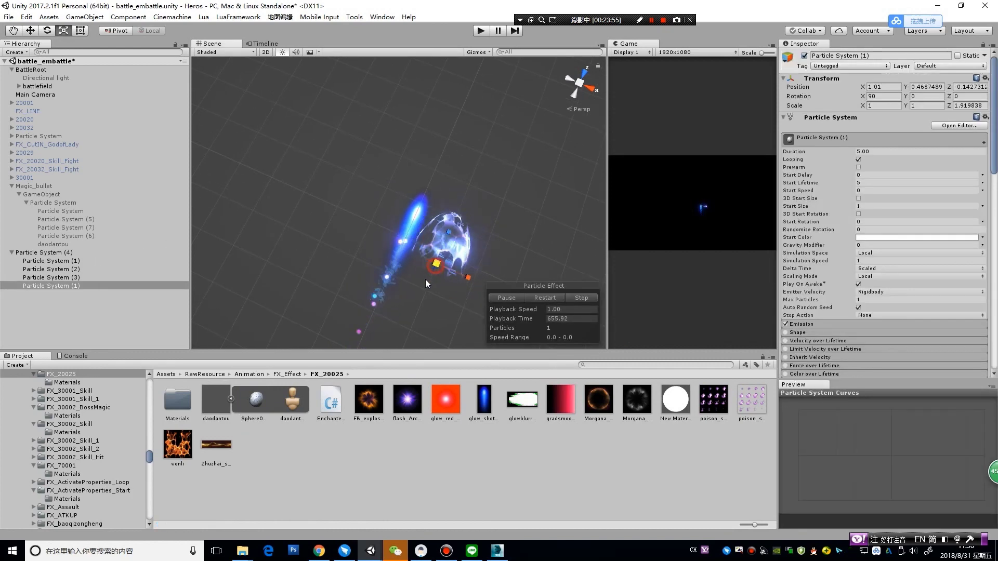
drag(443, 245, 461, 194)
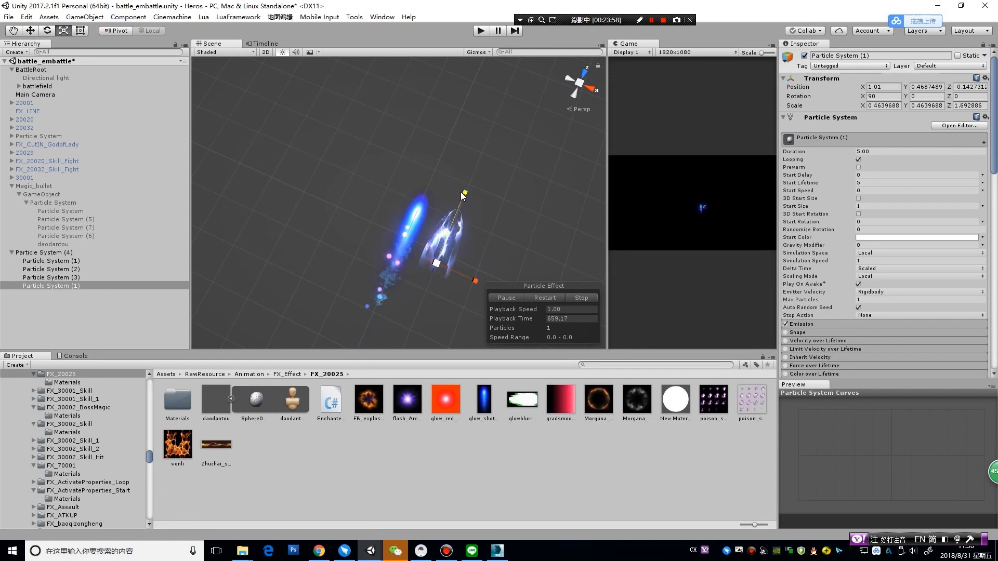
Move Particle System (1) along X onto the bullet and raise it slightly in Y
key(w)
drag(473, 279, 439, 267)
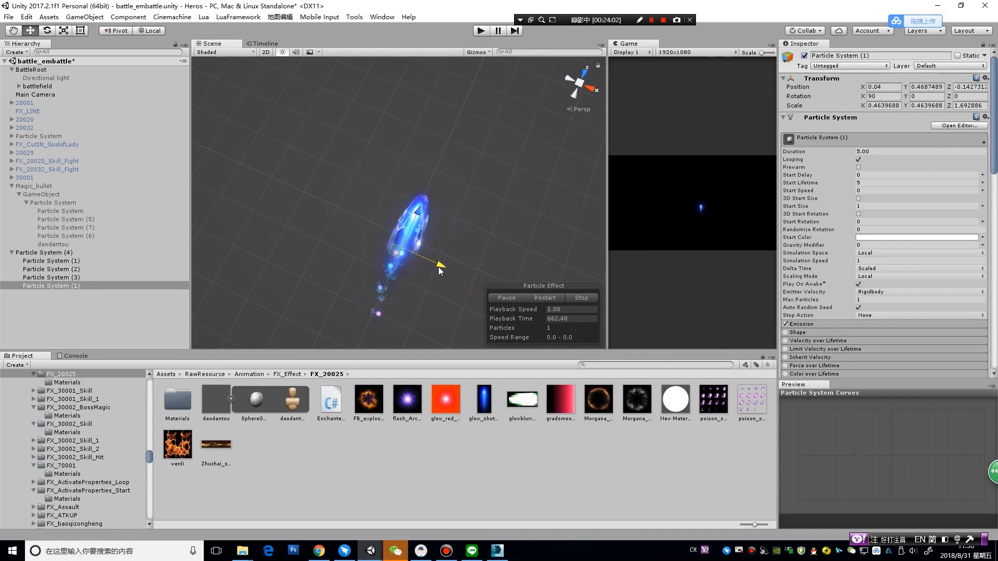
alt+drag(515, 235, 350, 180)
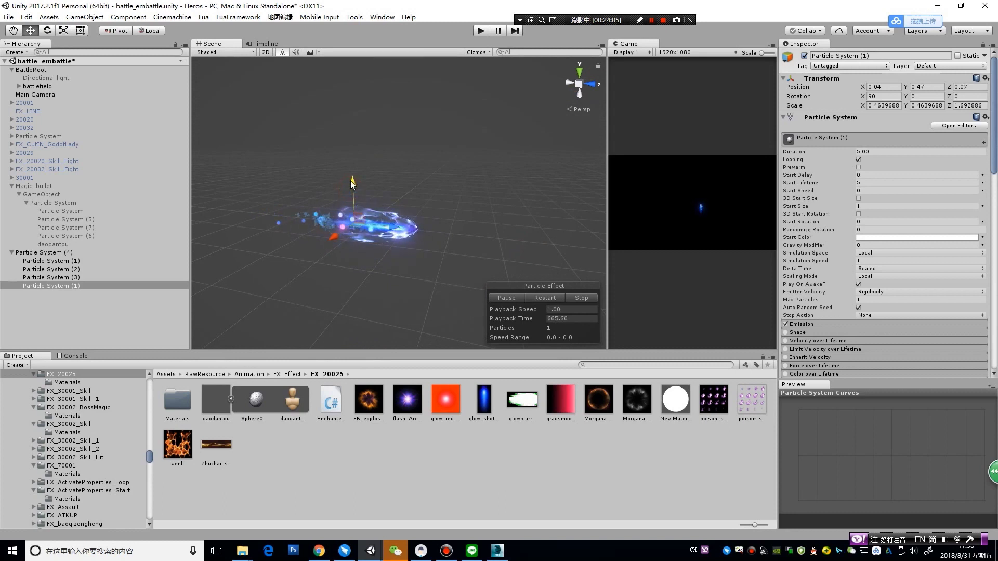
alt+drag(460, 217, 458, 281)
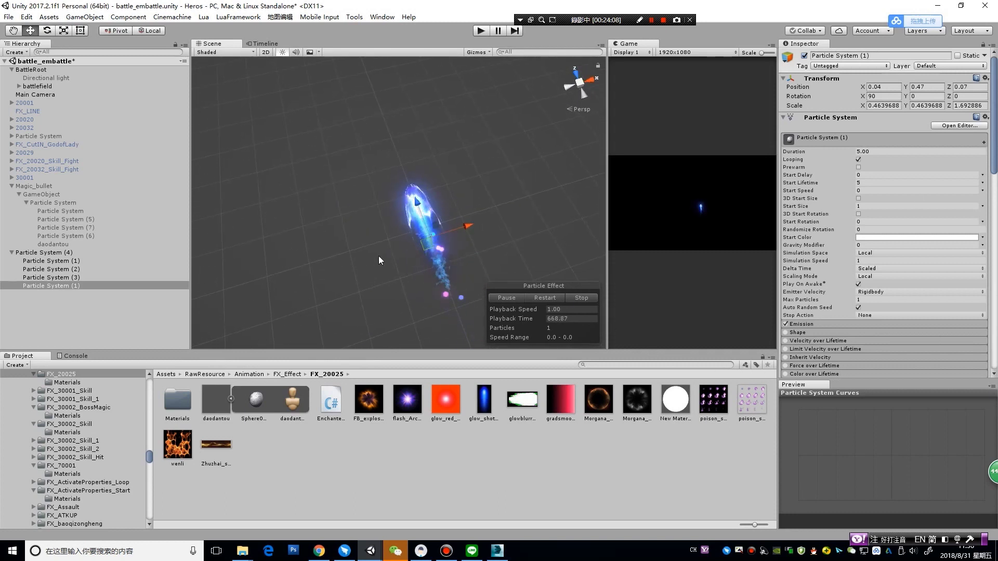
drag(412, 213, 422, 213)
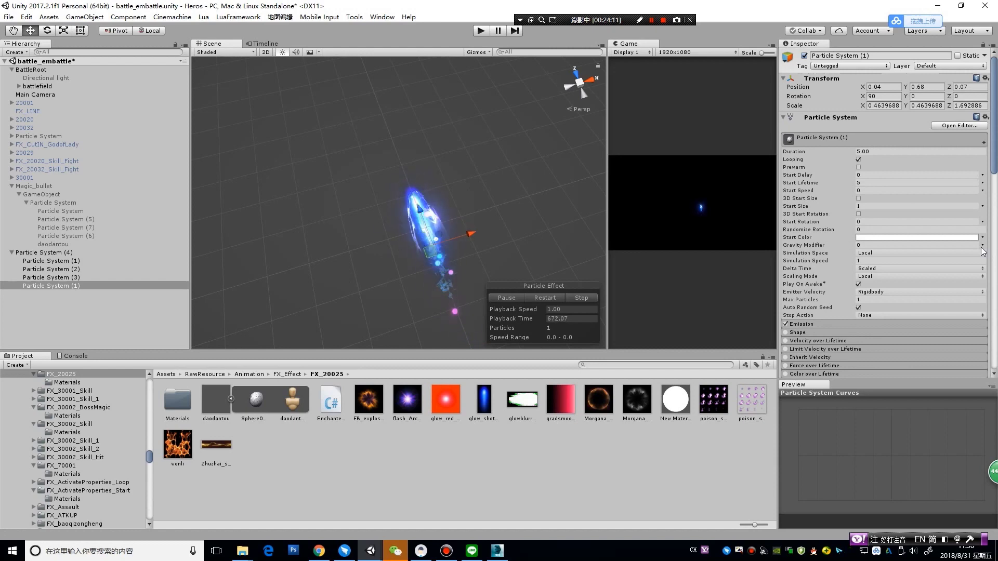
scroll(972, 258, down, 5)
scroll(972, 260, down, 7)
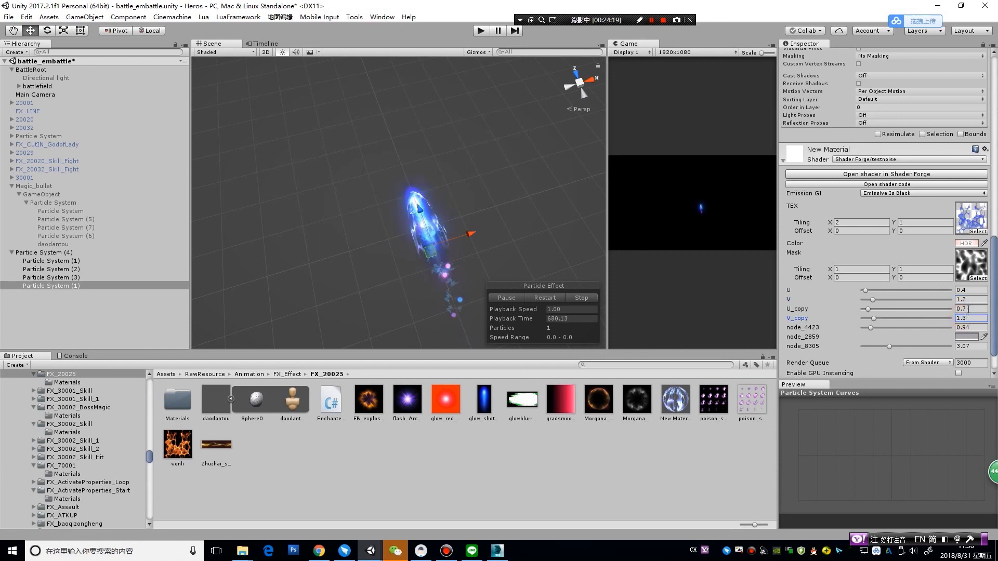
Orbit around the bullet and settle Particle System (1) at Y 0.51, Z 0.02
middle_drag(517, 175, 452, 143)
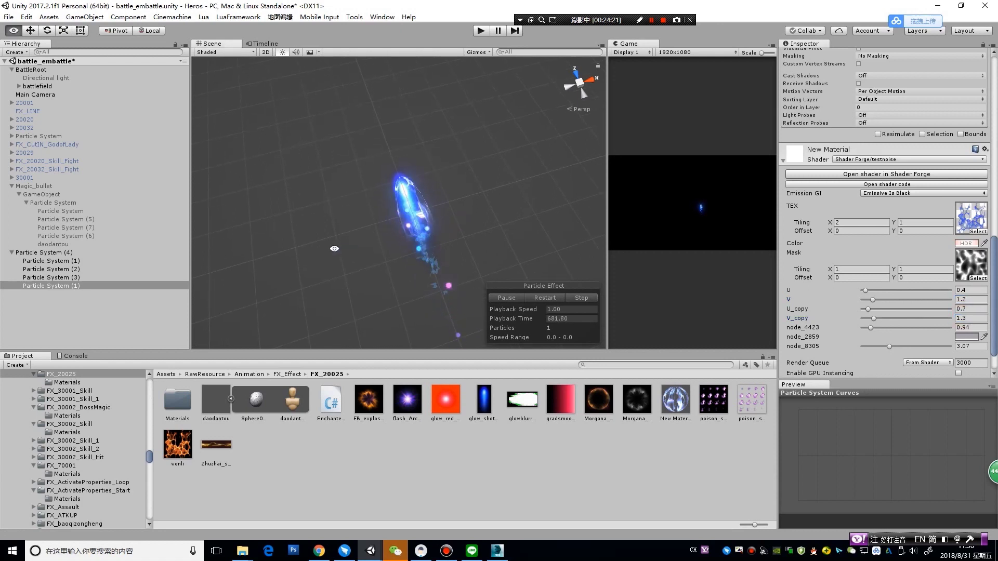
alt+drag(459, 173, 542, 132)
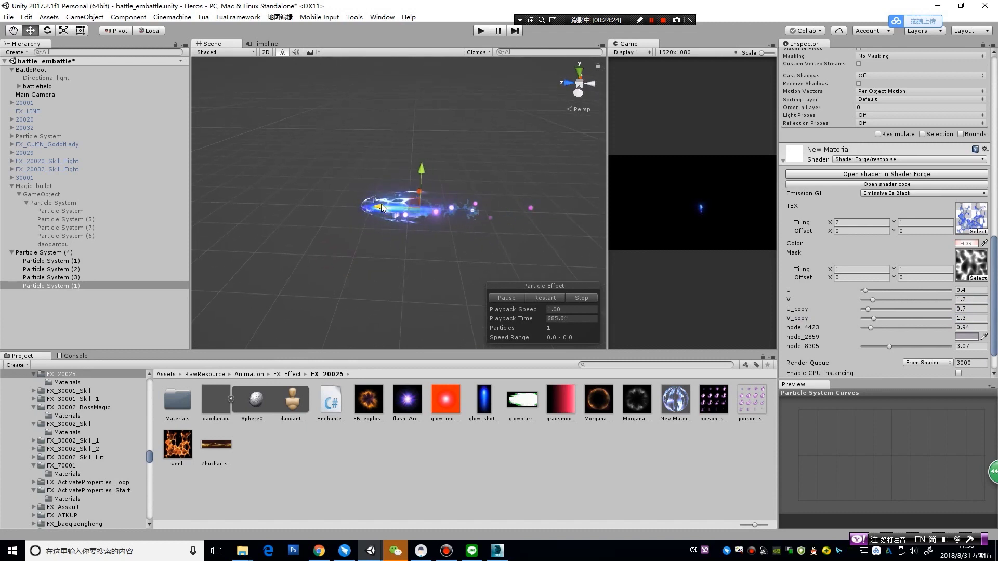
mouse_move(421, 170)
alt+mouse_down()
mouse_move(497, 153)
mouse_move(416, 273)
alt+mouse_up()
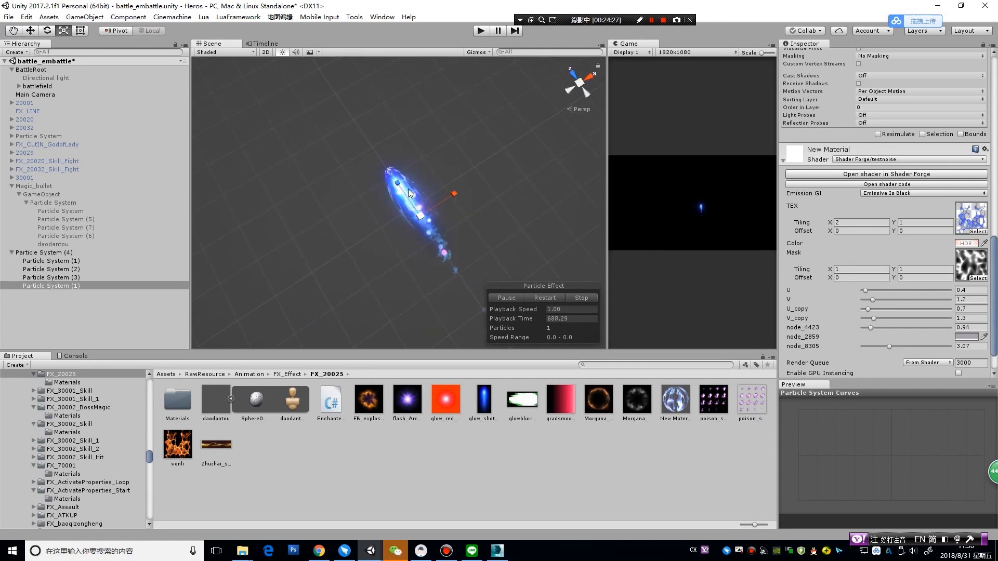
key(w)
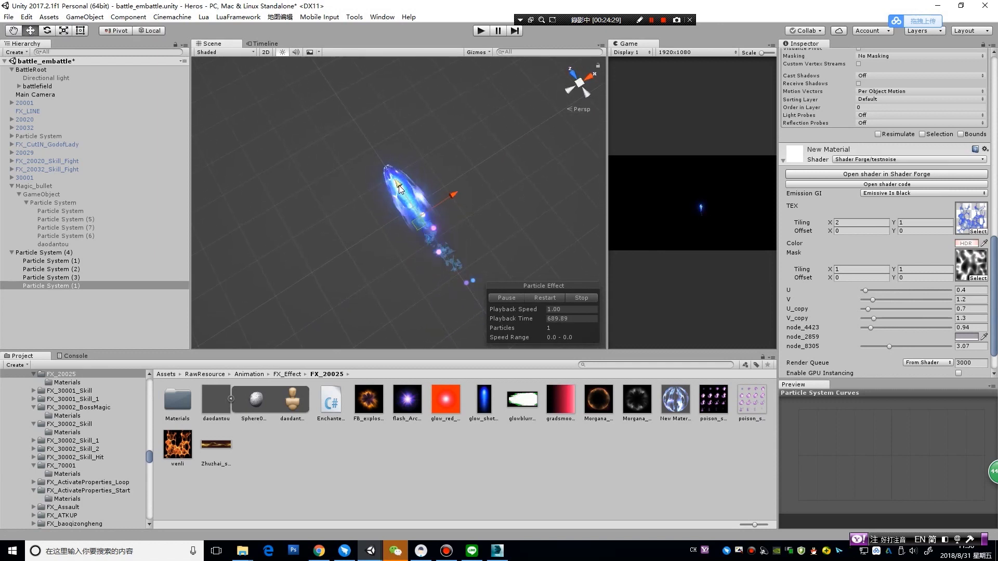
mouse_move(400, 189)
alt+mouse_down()
mouse_move(492, 178)
mouse_move(360, 239)
alt+mouse_up()
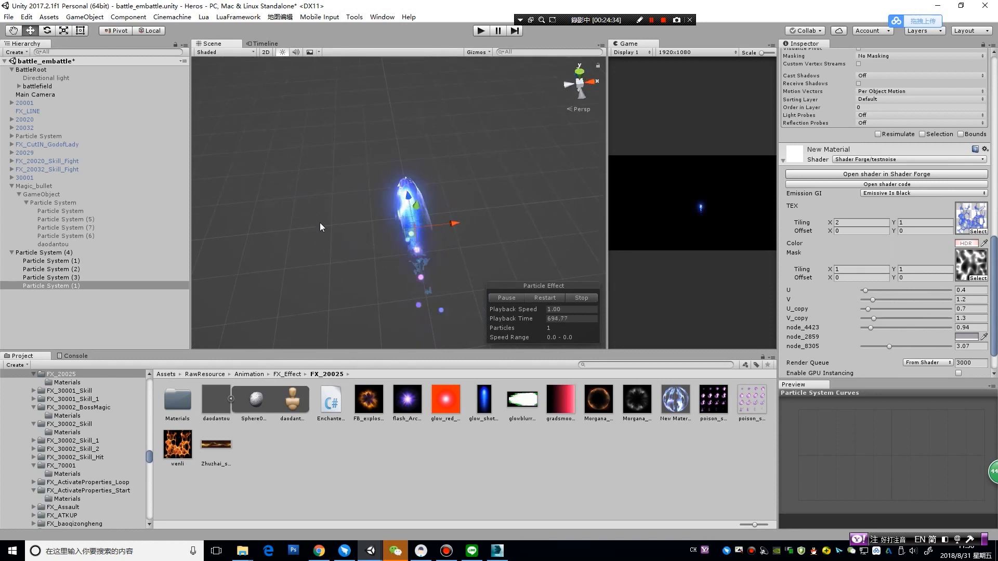
click(50, 306)
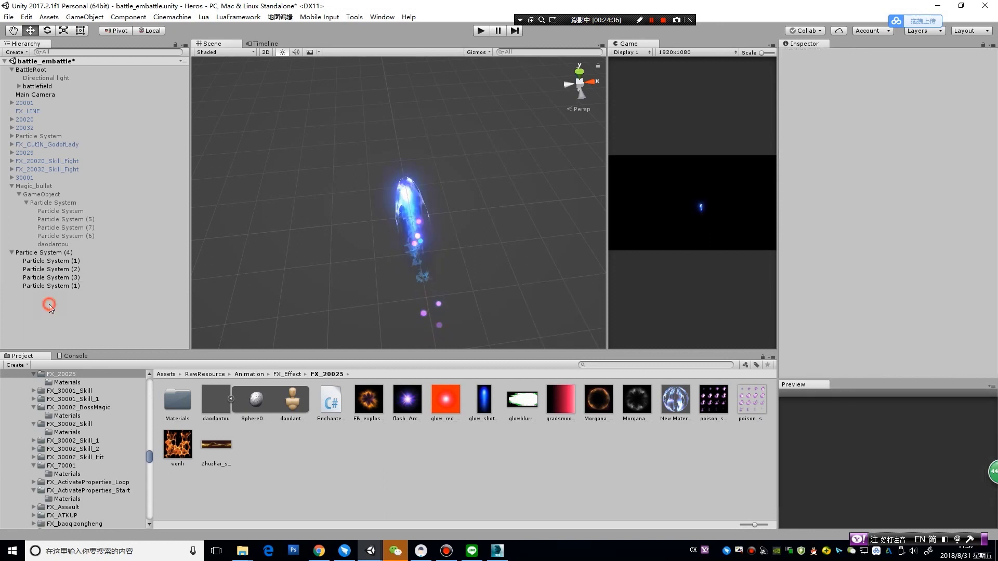
Duplicate Particle System (1) into Particle System (4), move it left to X -1.89, and expand its Renderer
right_click(72, 288)
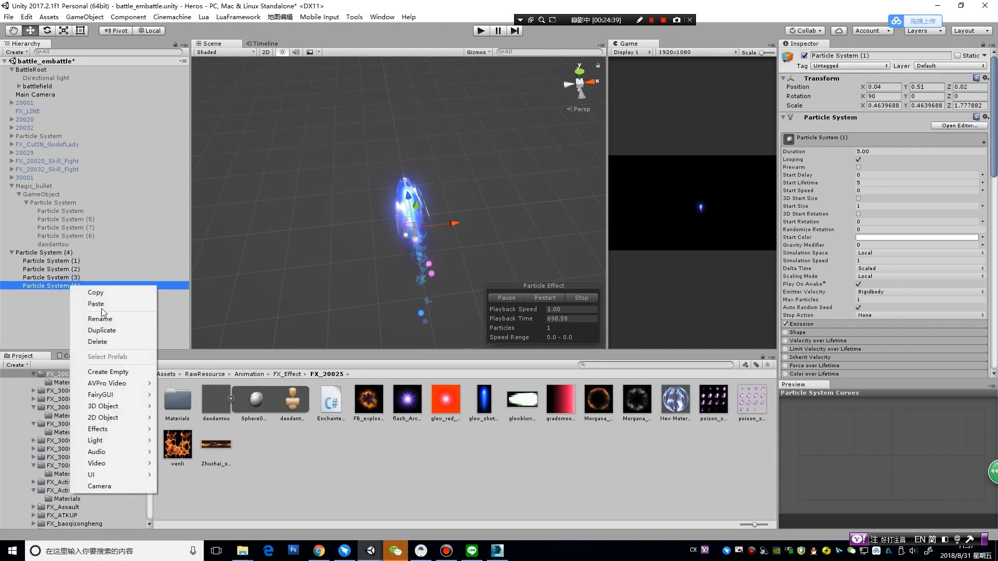
click(102, 305)
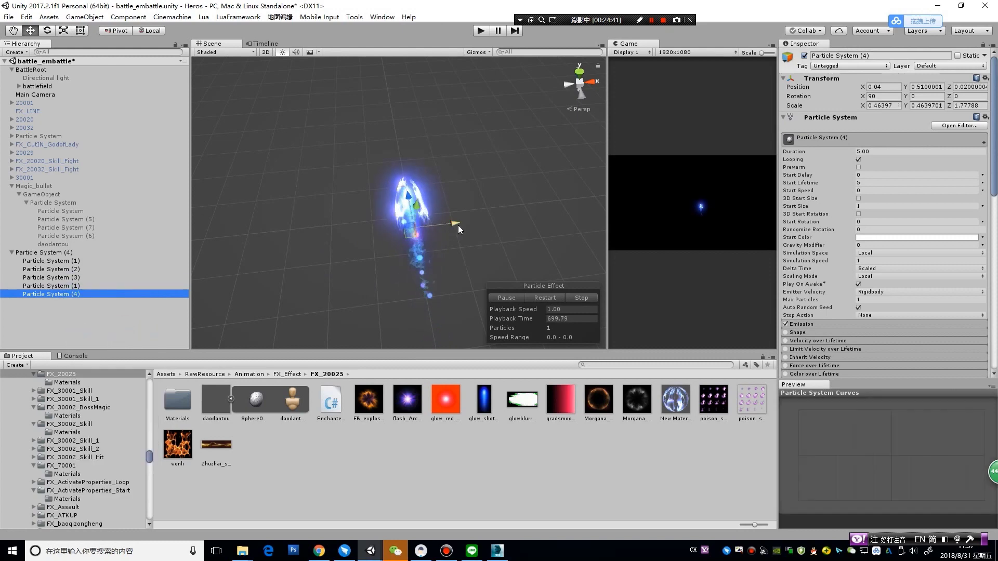
drag(458, 226, 379, 234)
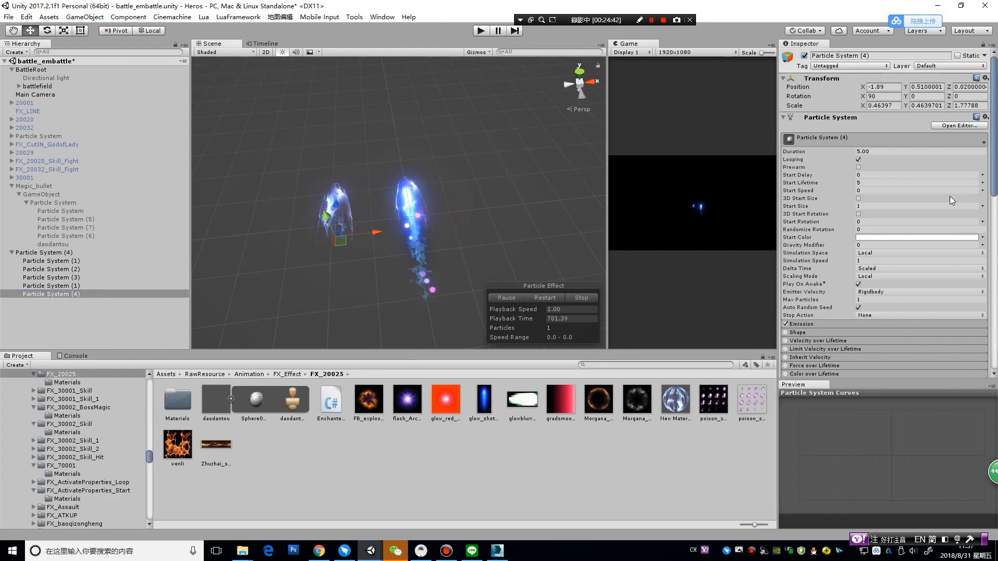
scroll(950, 195, down, 5)
scroll(938, 198, down, 5)
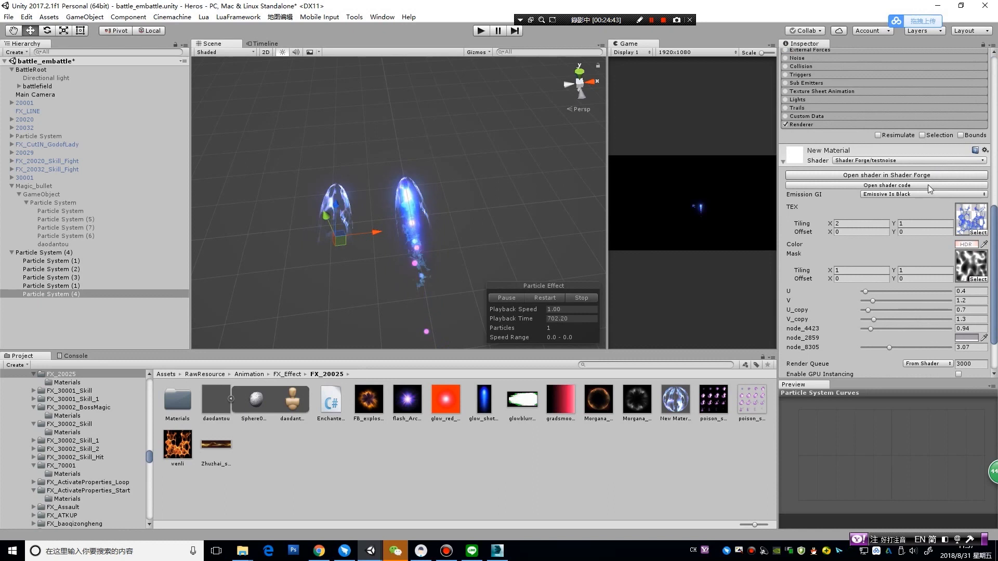
click(890, 126)
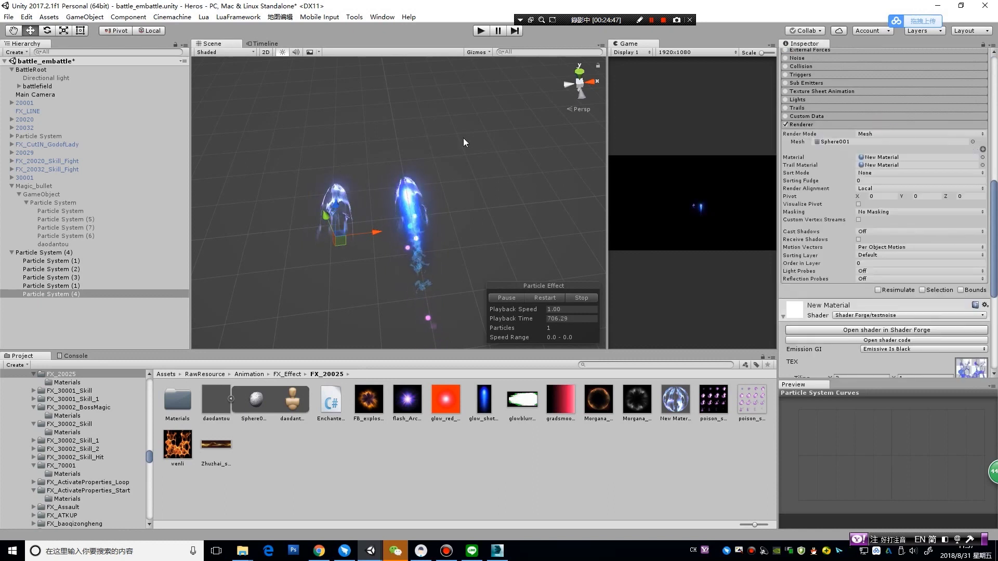
Find the original Particle System's pzpl mesh and assign it to Particle System (4)'s Renderer Mesh slot
click(79, 204)
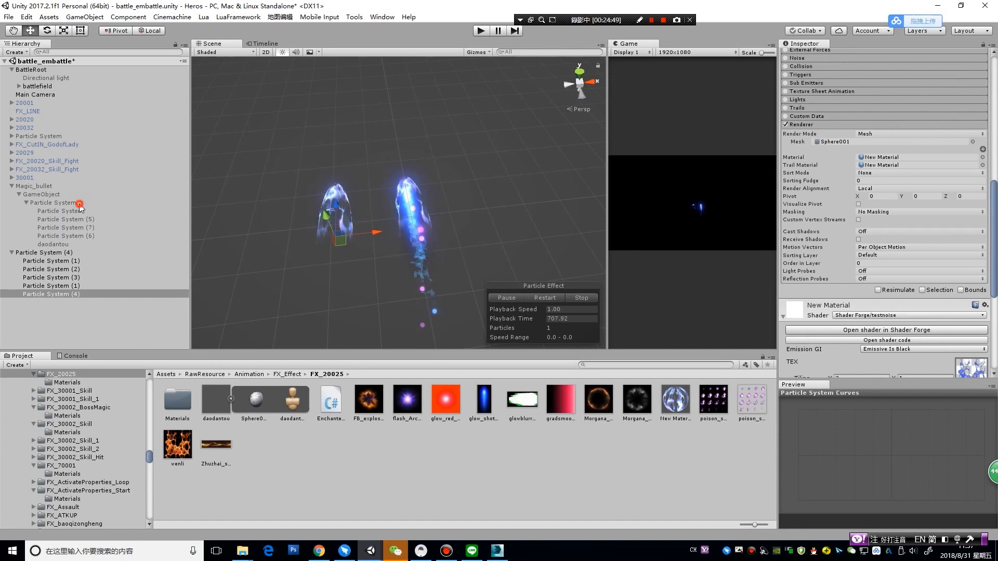
click(845, 161)
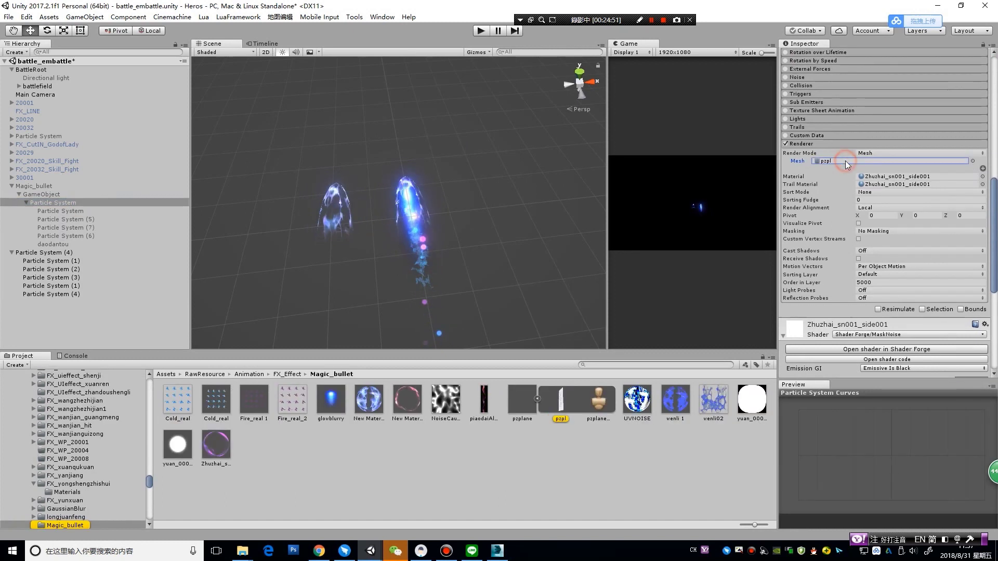
click(561, 401)
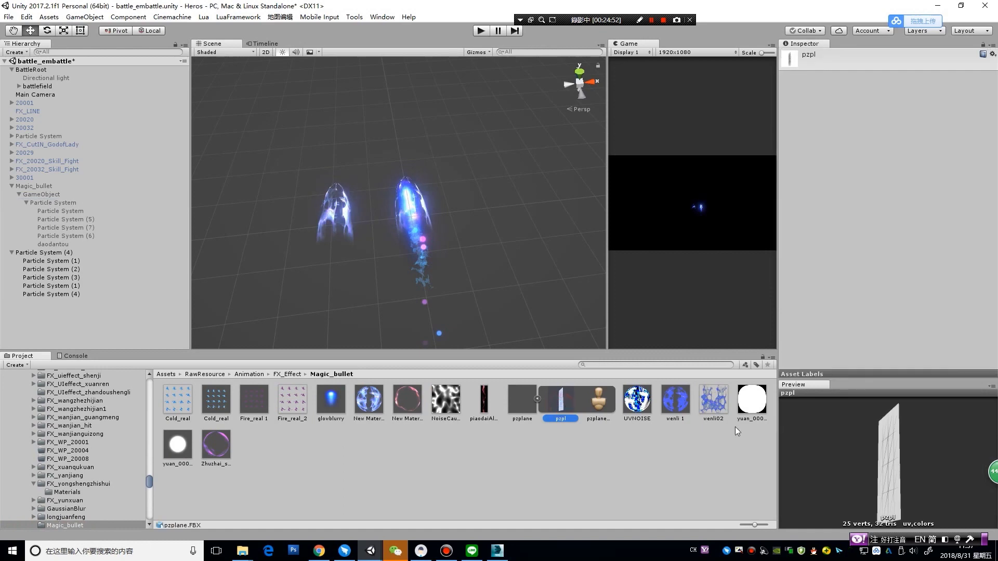
drag(894, 440, 923, 454)
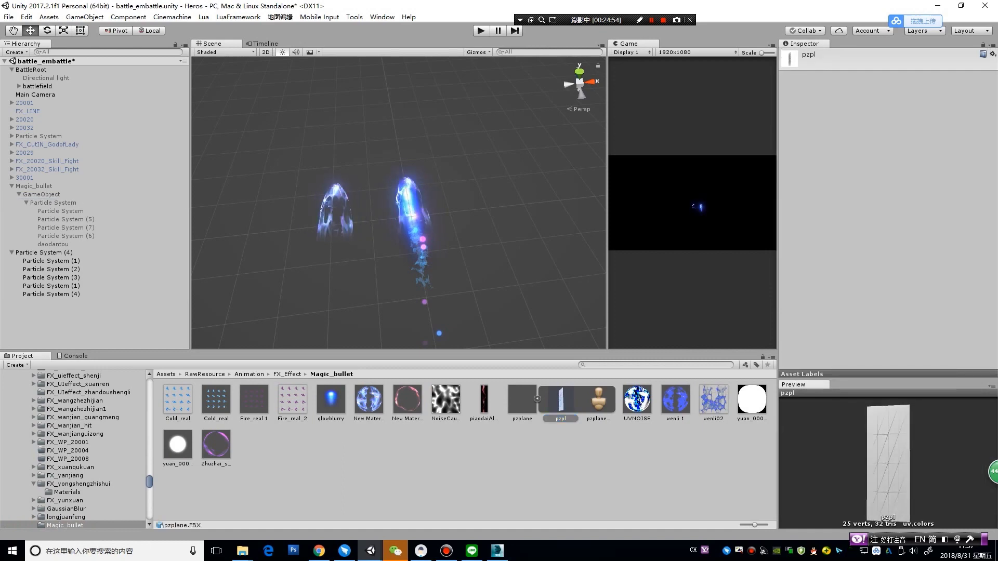
click(71, 293)
scroll(962, 280, down, 5)
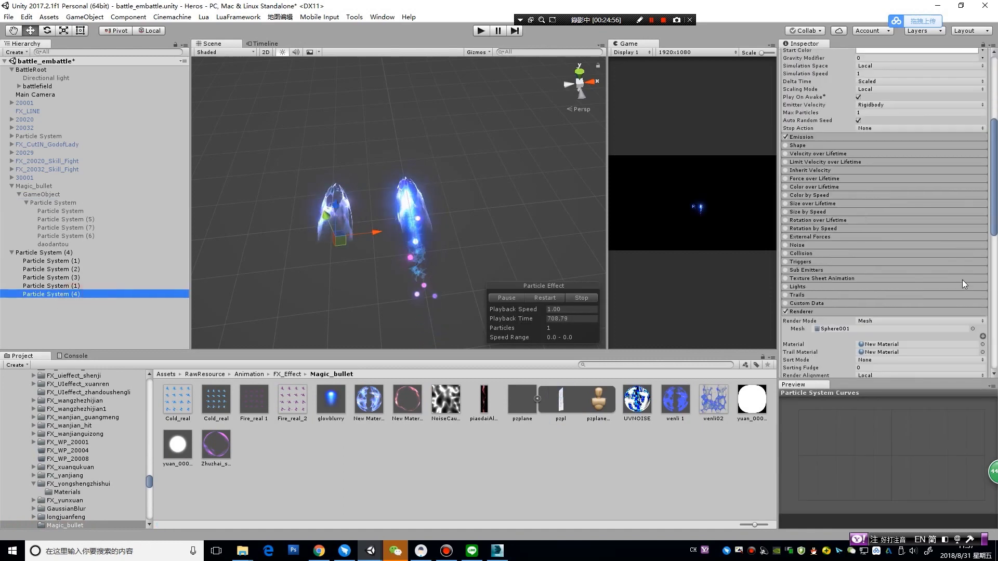
scroll(938, 257, down, 5)
drag(566, 398, 847, 143)
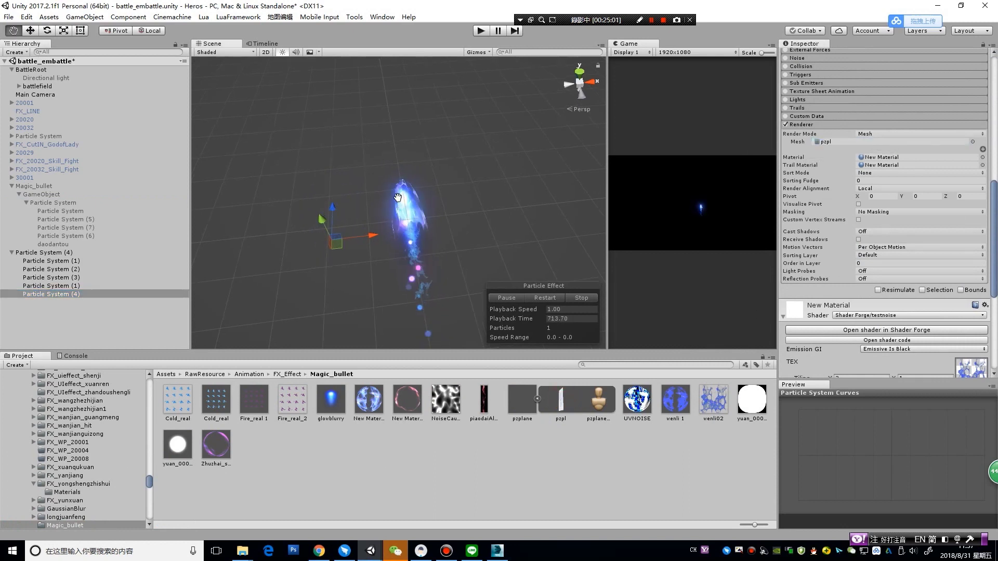
alt+drag(331, 253, 231, 180)
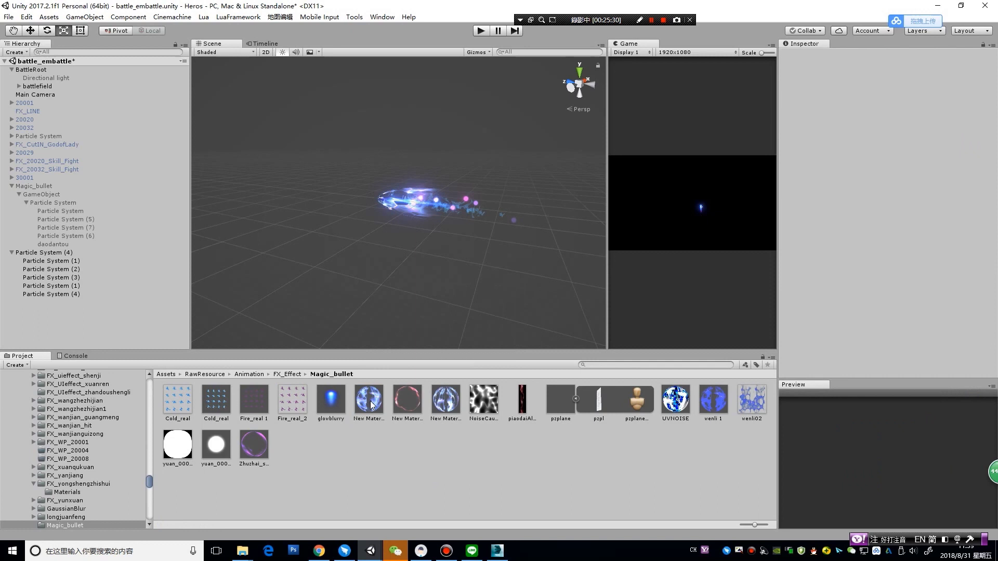
Duplicate New Material as New Material 2, give it the piaodaiAlpha_00000 TEX texture, and view it full size
click(370, 406)
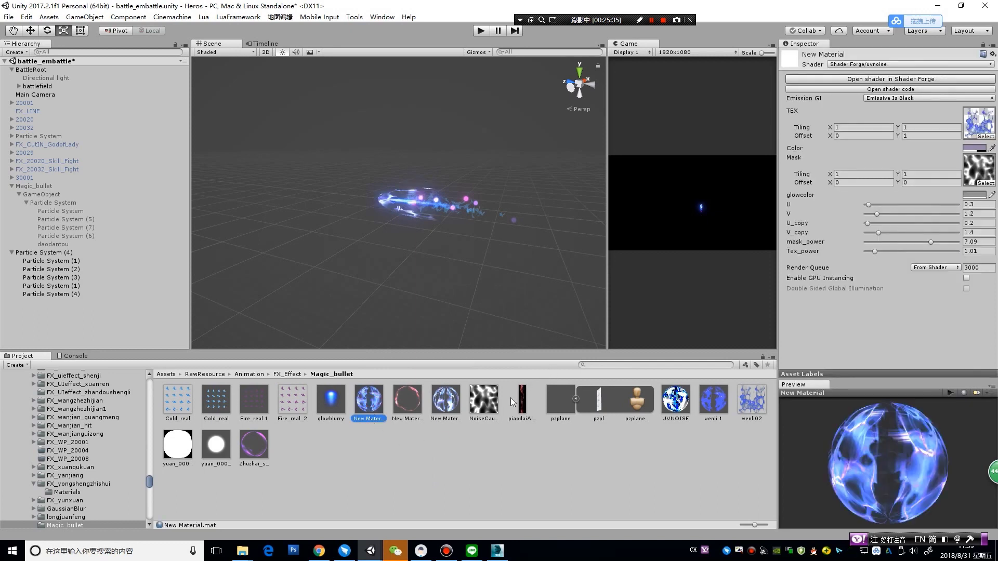
key(ctrl+d)
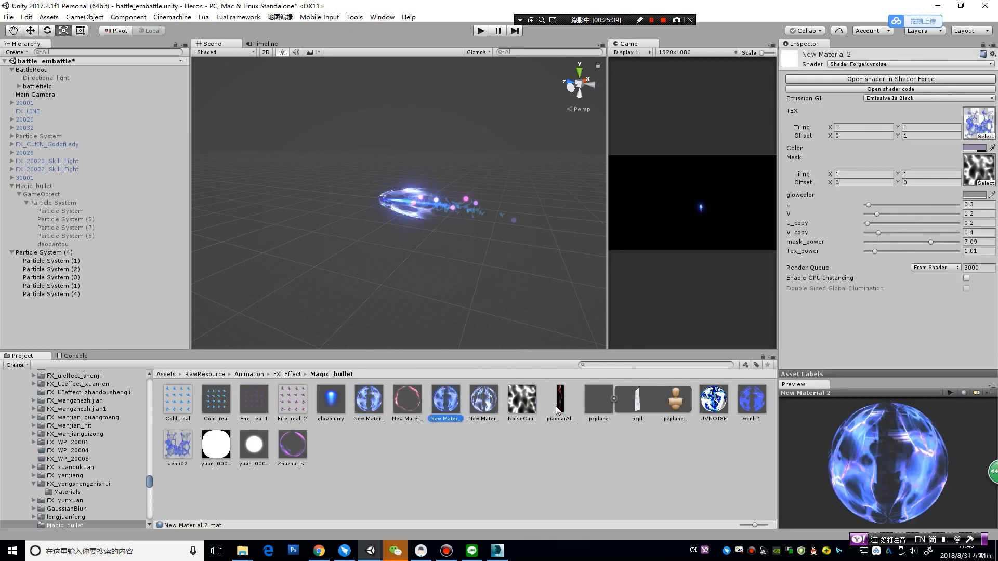
drag(979, 122, 979, 124)
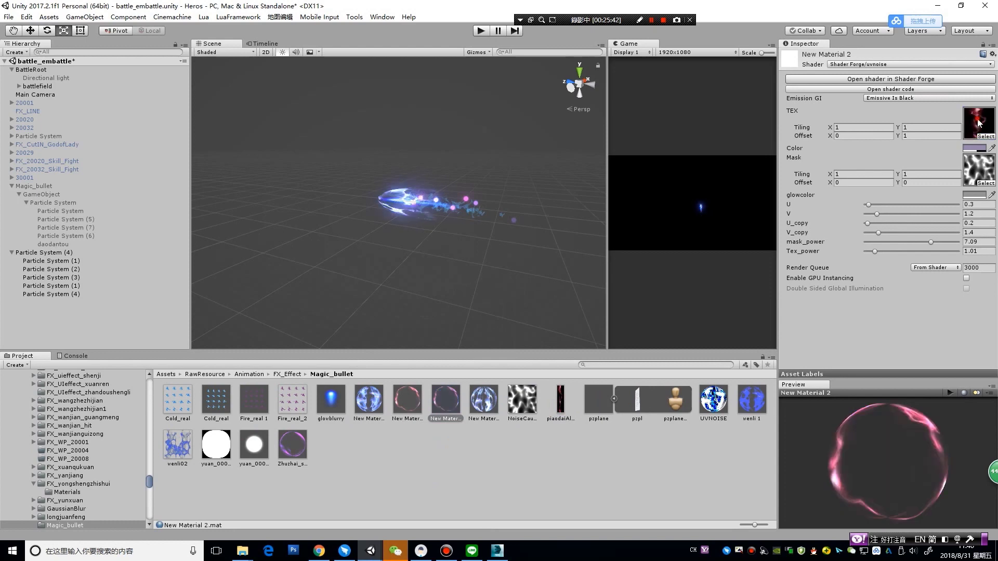
double_click(559, 405)
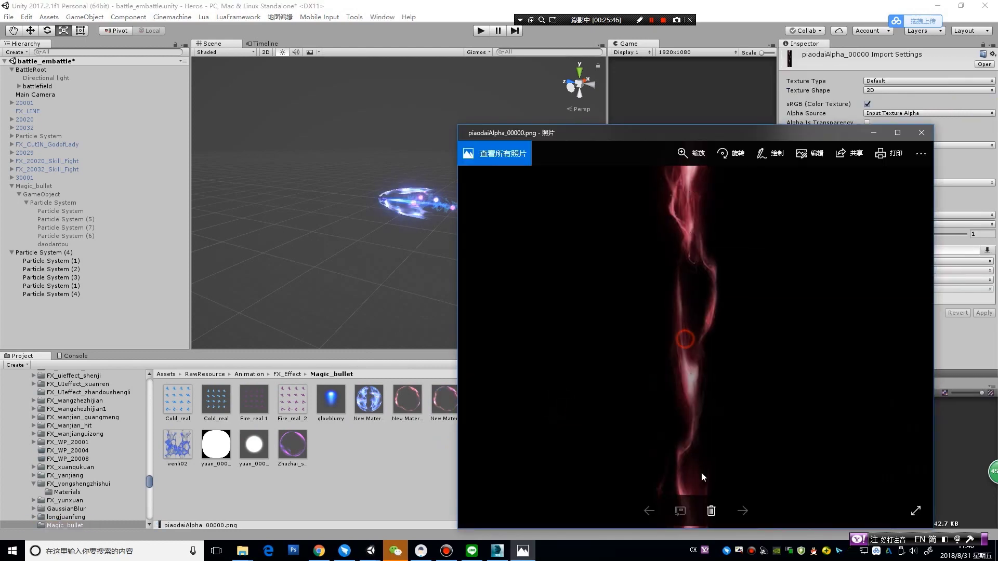
Apply New Material 2 to Particle System (4) so the pink ribbon appears
click(922, 132)
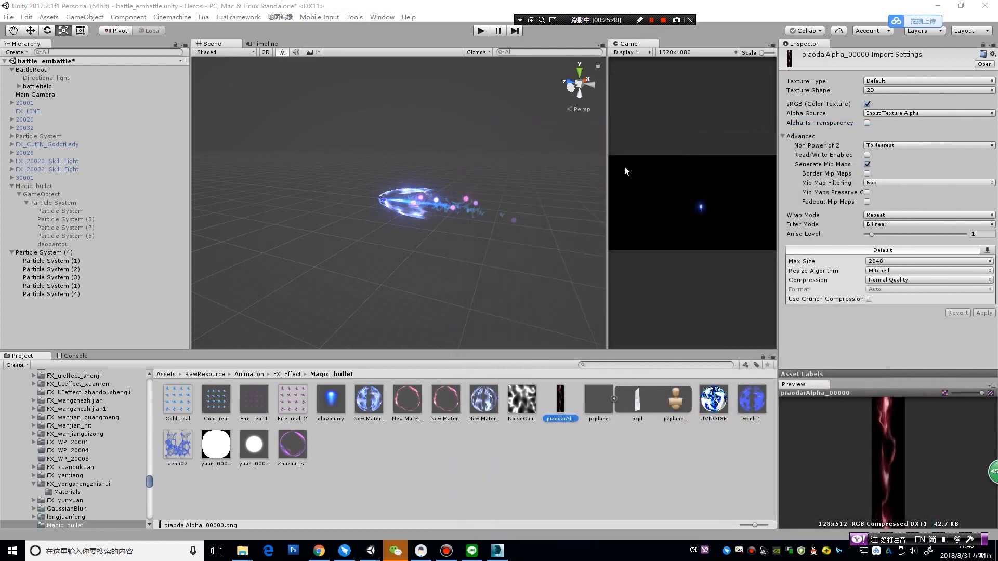
click(448, 405)
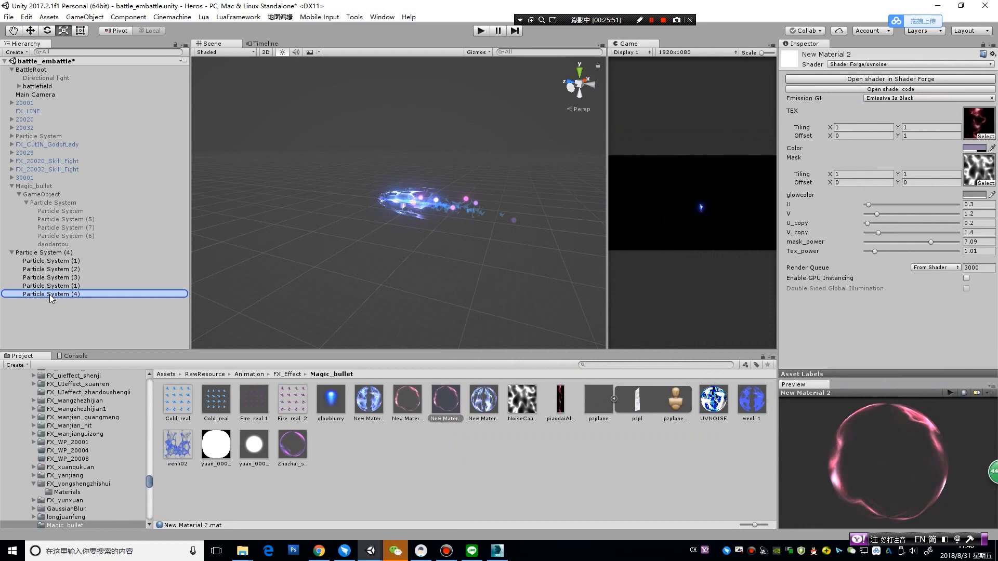
drag(446, 404, 48, 294)
alt+drag(464, 250, 310, 270)
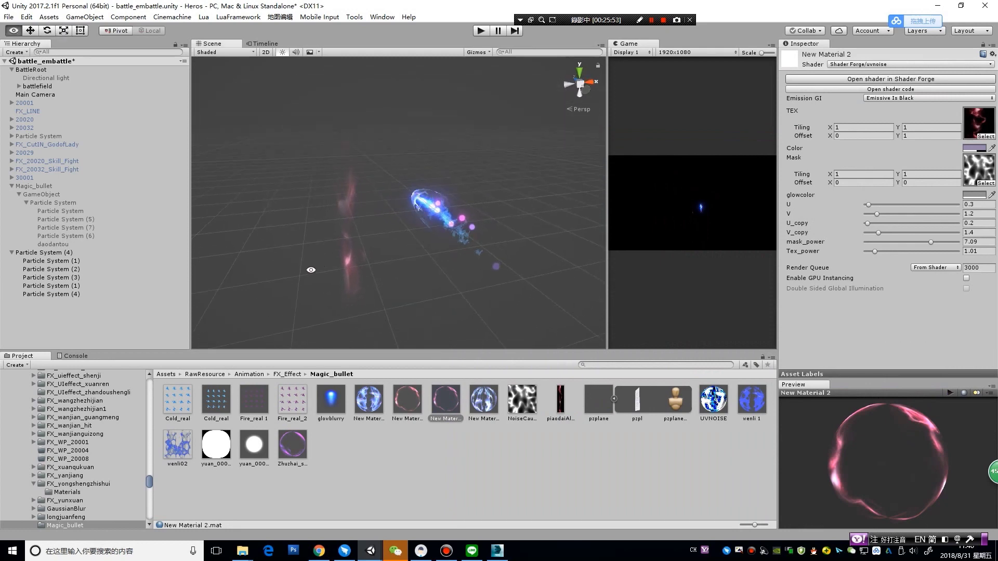
Confirm Particle System (4) renders the pzpl mesh by previewing it, then switch to 3ds Max
click(85, 296)
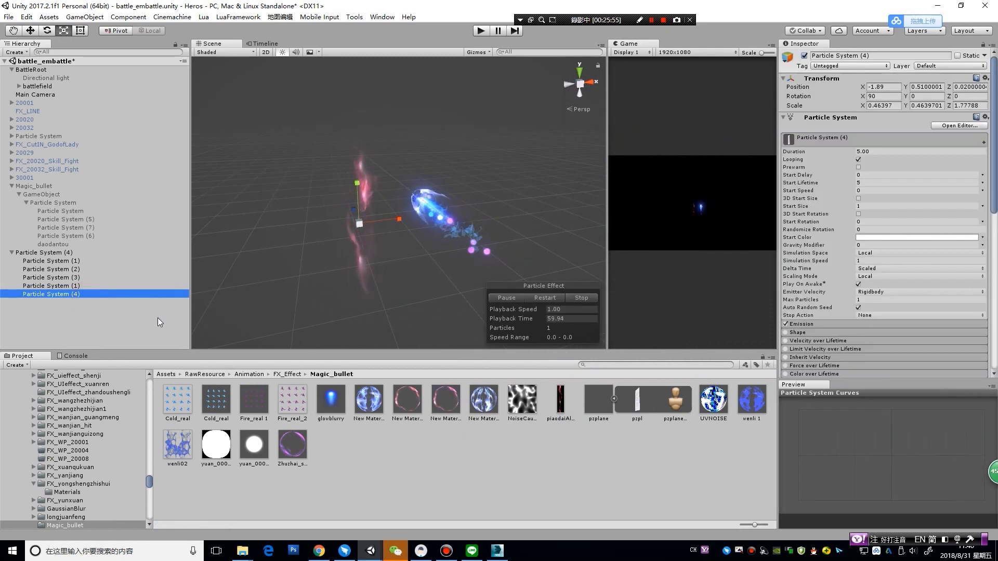
scroll(994, 255, down, 5)
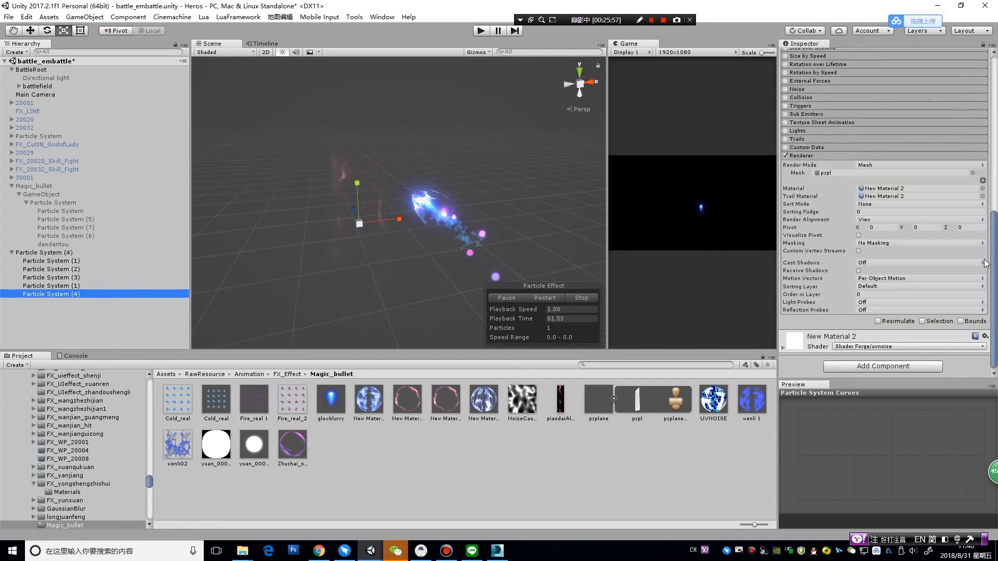
scroll(994, 255, down, 5)
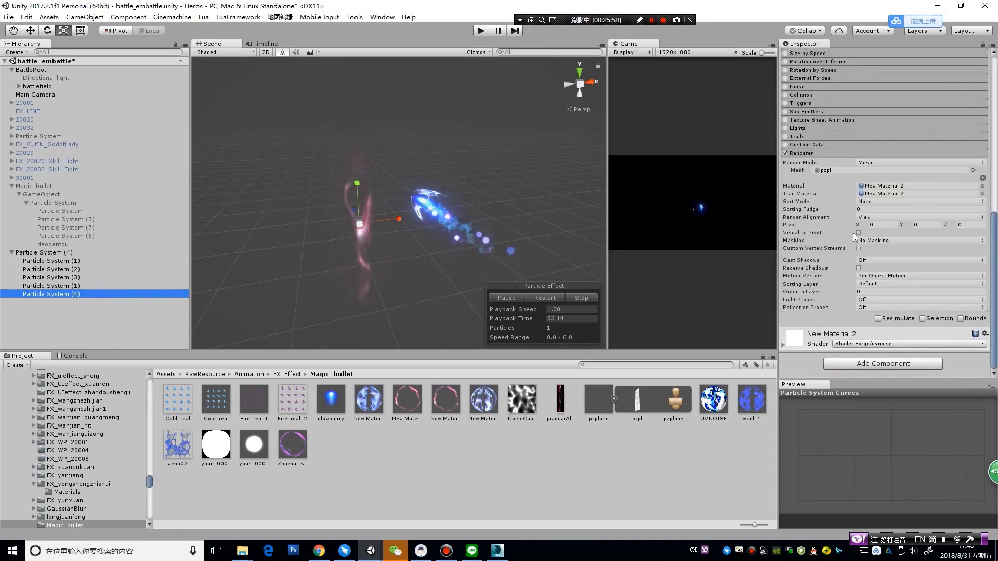
click(868, 173)
click(640, 401)
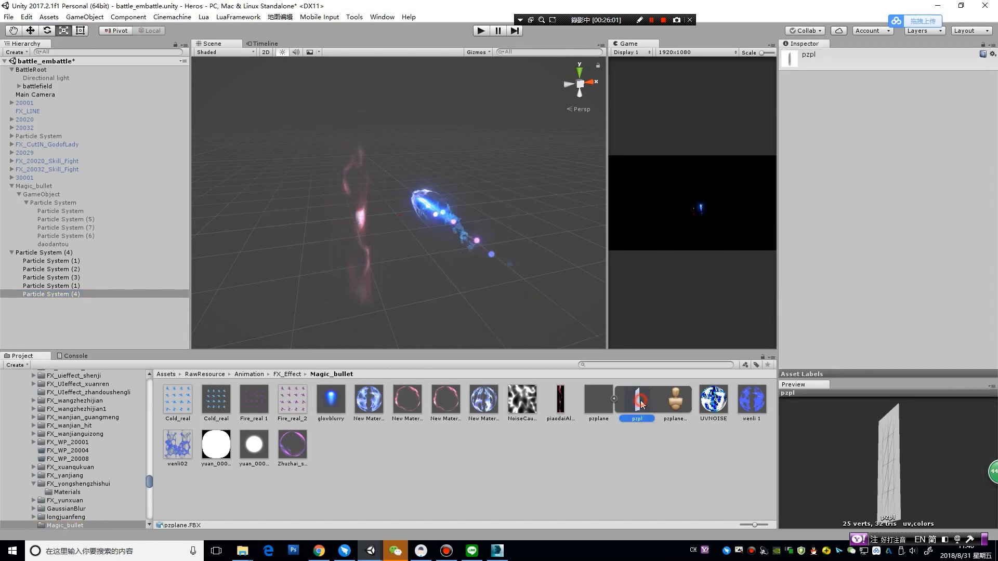
mouse_move(897, 447)
mouse_down()
mouse_move(944, 450)
mouse_move(917, 452)
mouse_up()
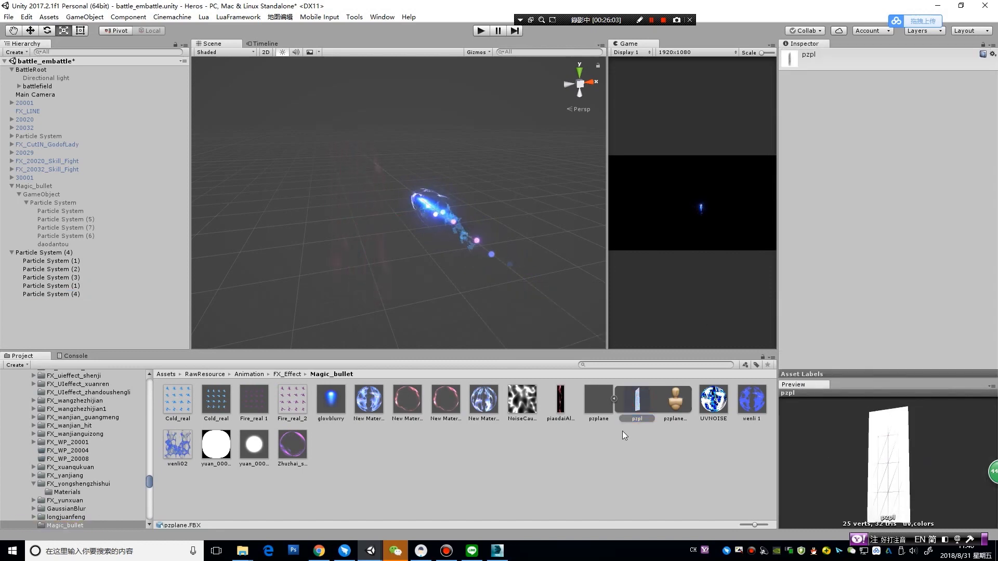
click(490, 552)
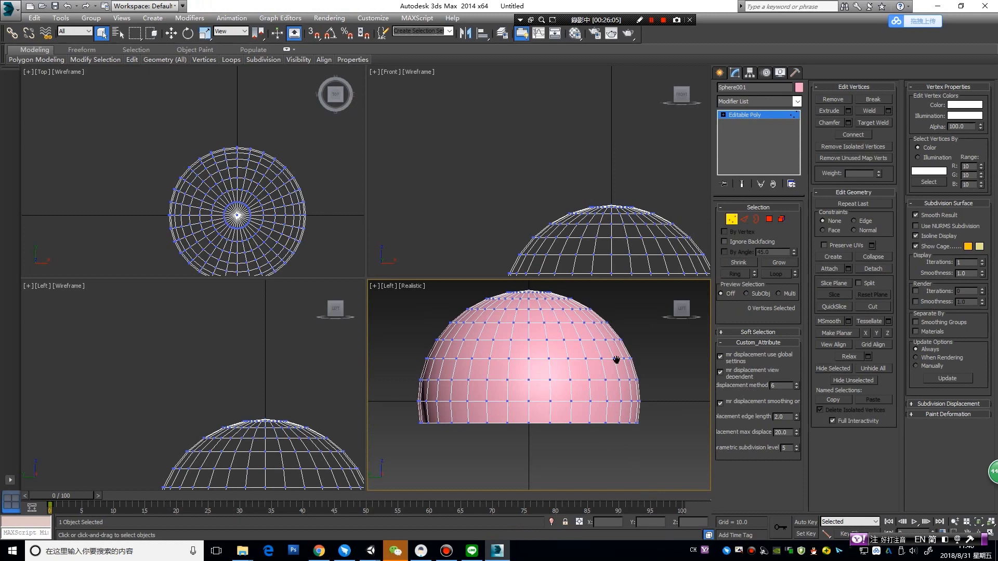
In 3ds Max, draw a tall Plane001 in the Left view and convert it to an editable poly
middle_drag(616, 360, 461, 425)
click(730, 221)
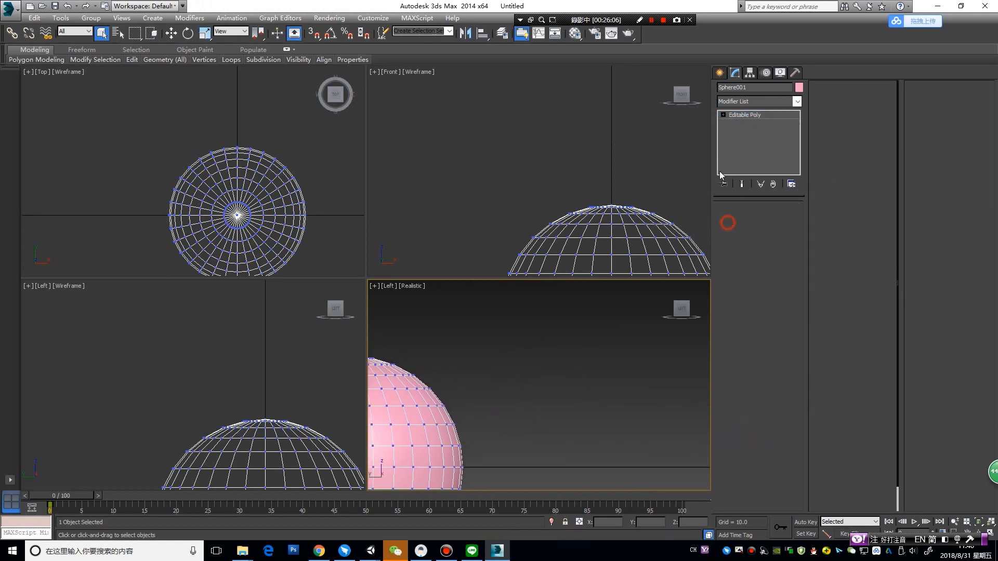
click(719, 73)
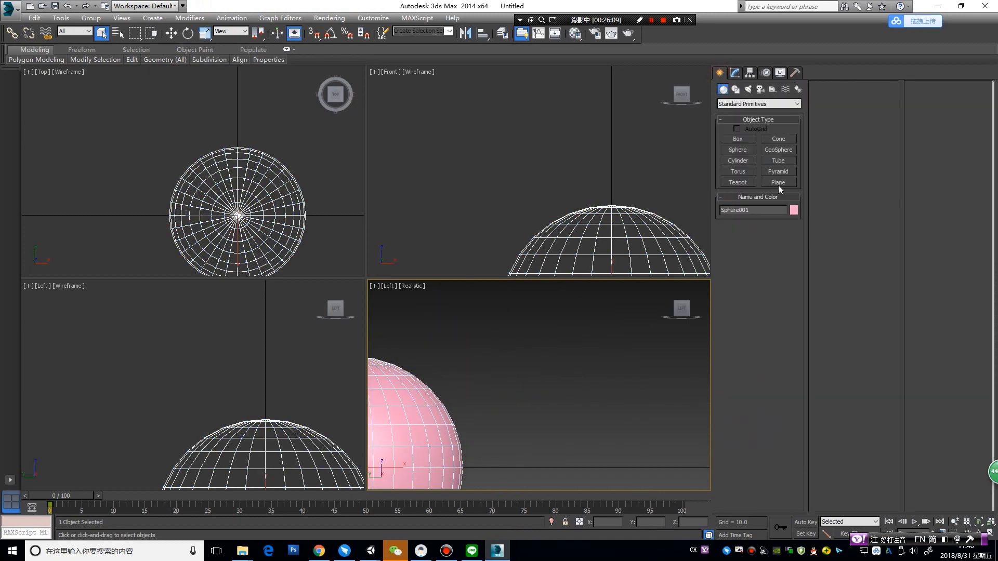
click(778, 183)
drag(559, 313, 634, 482)
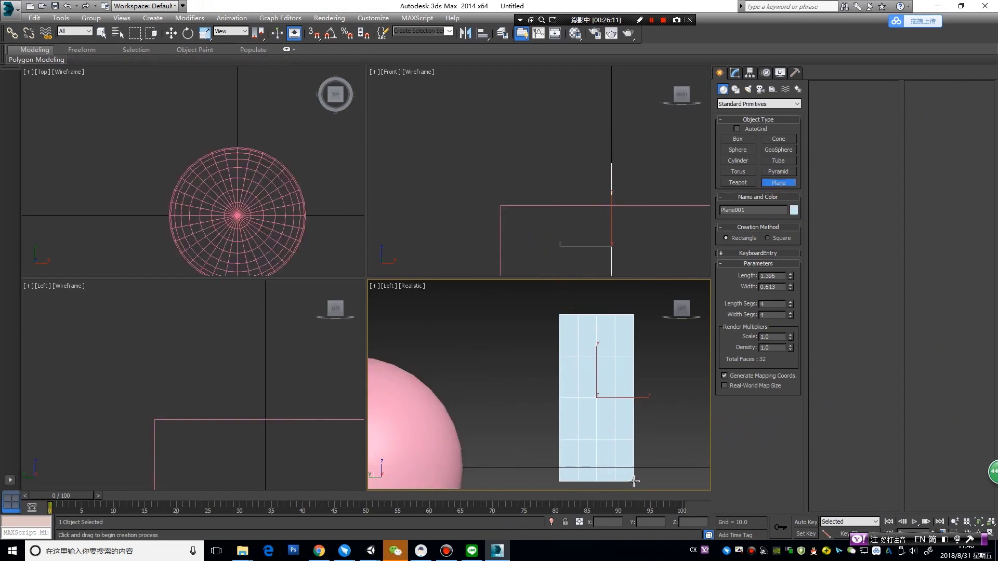
middle_drag(643, 474, 593, 435)
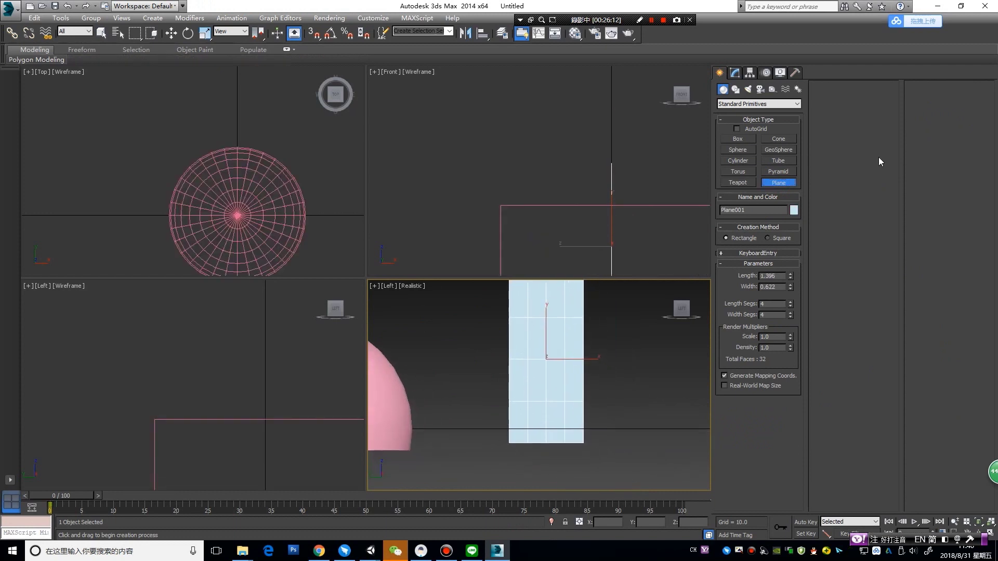
right_click(563, 322)
middle_drag(605, 389, 603, 404)
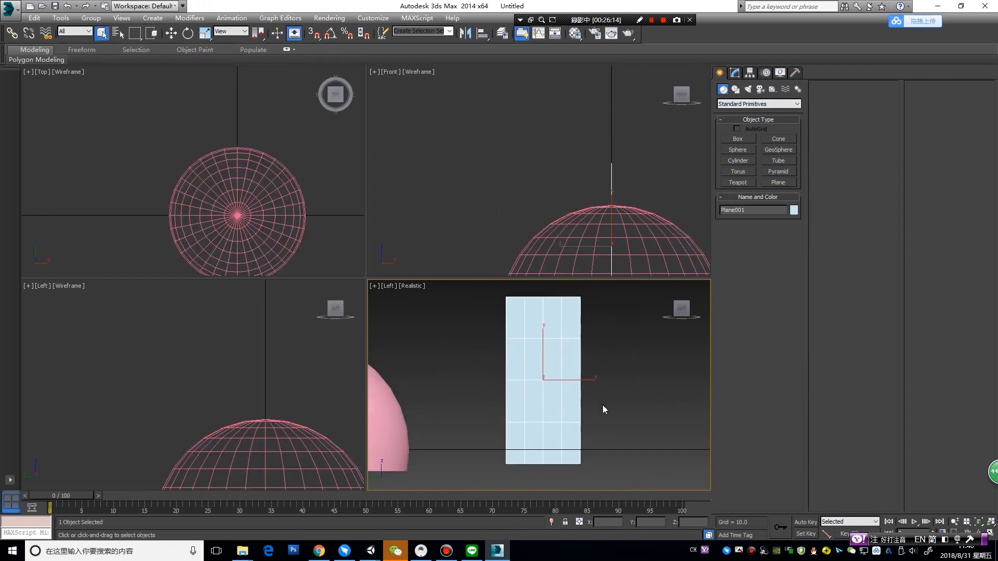
right_click(552, 407)
mouse_move(635, 504)
click(676, 510)
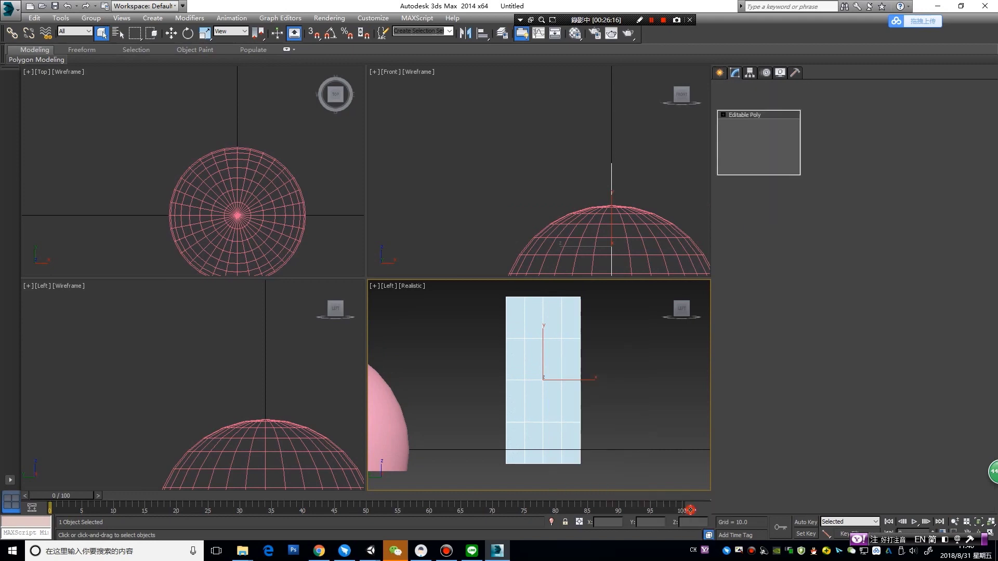
Set the alpha of the plane's border vertices to 0, then return to Unity
click(729, 219)
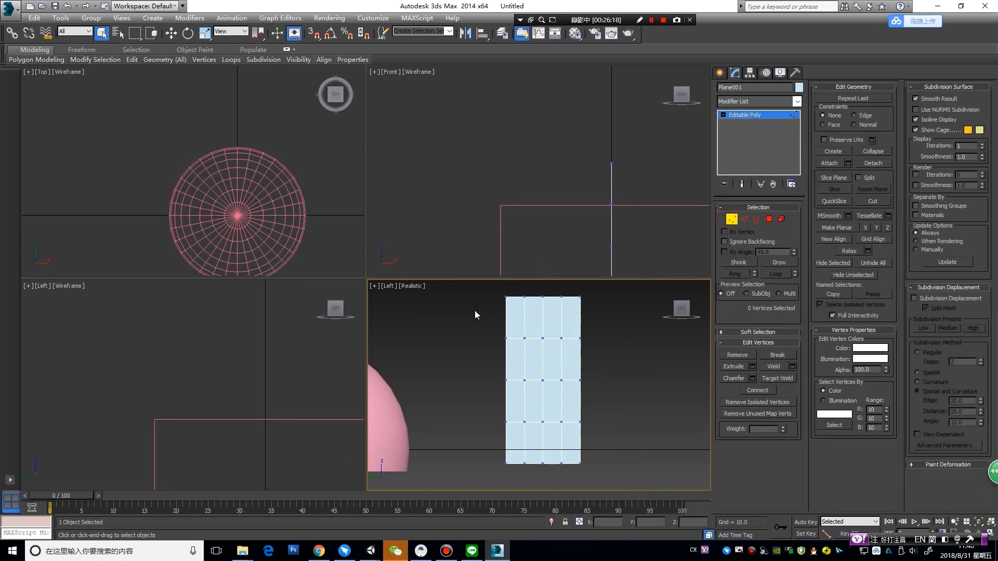
mouse_move(484, 292)
mouse_down()
mouse_move(592, 312)
mouse_move(593, 470)
mouse_up()
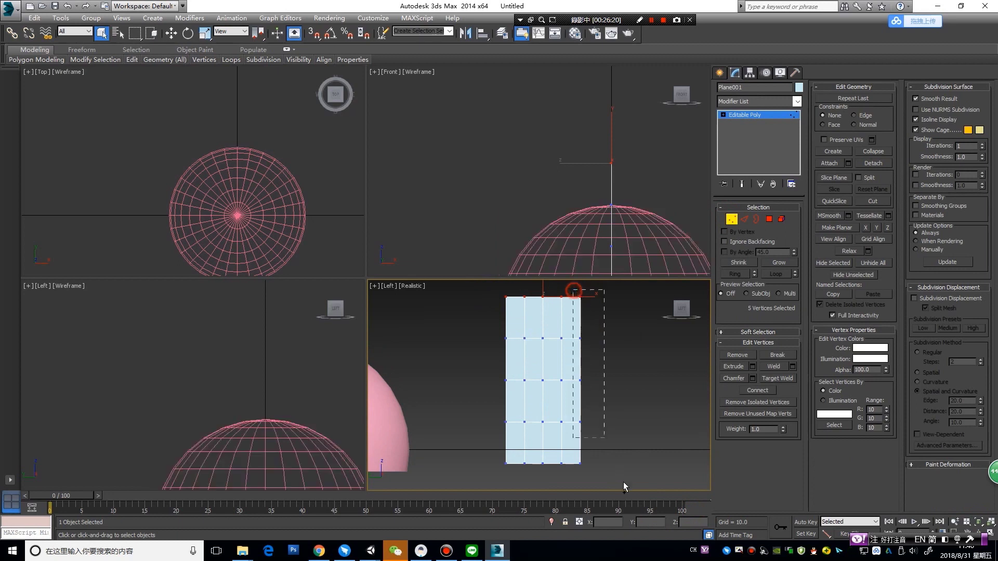
mouse_move(488, 293)
mouse_down()
mouse_move(498, 468)
mouse_move(517, 486)
mouse_up()
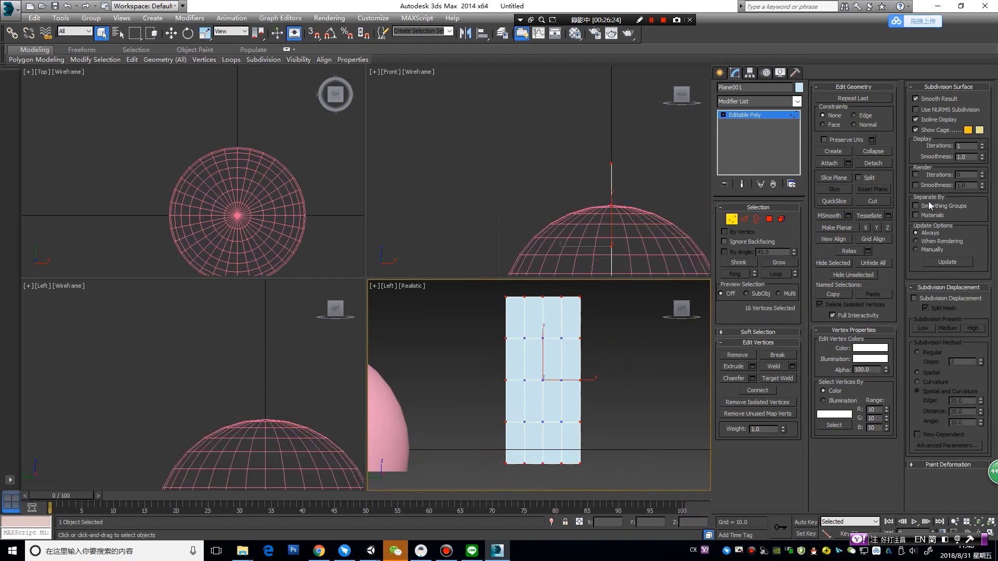
right_click(886, 371)
click(524, 318)
key(alt+Tab)
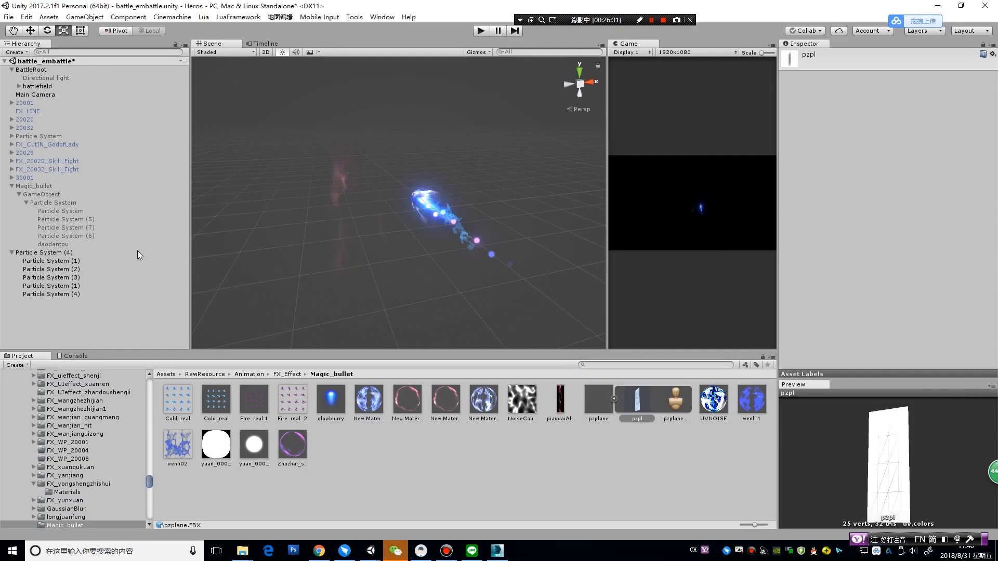
Select Particle System (4) and set New Material 2's U value to 0
click(94, 294)
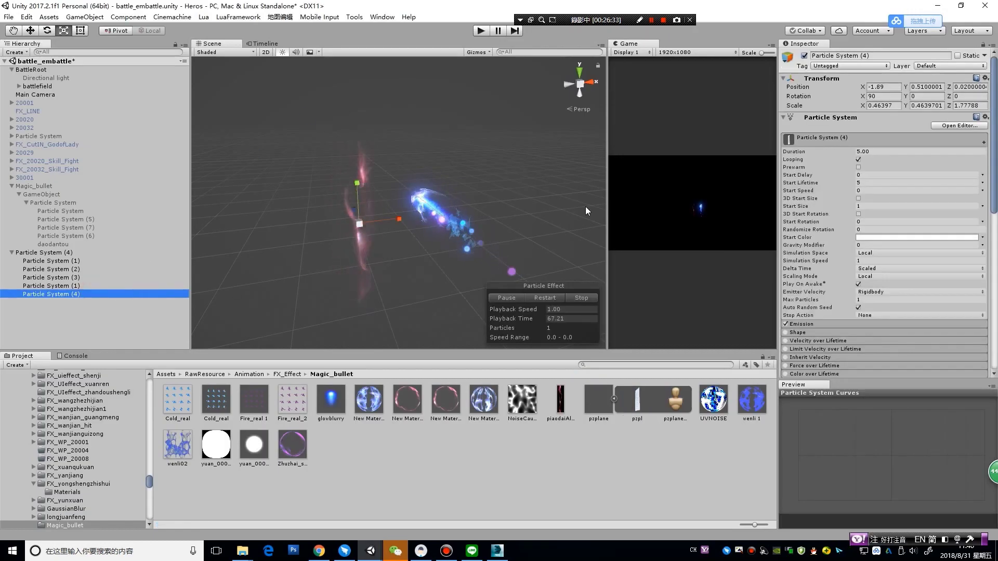
scroll(928, 258, down, 5)
scroll(929, 262, down, 5)
scroll(881, 274, down, 1)
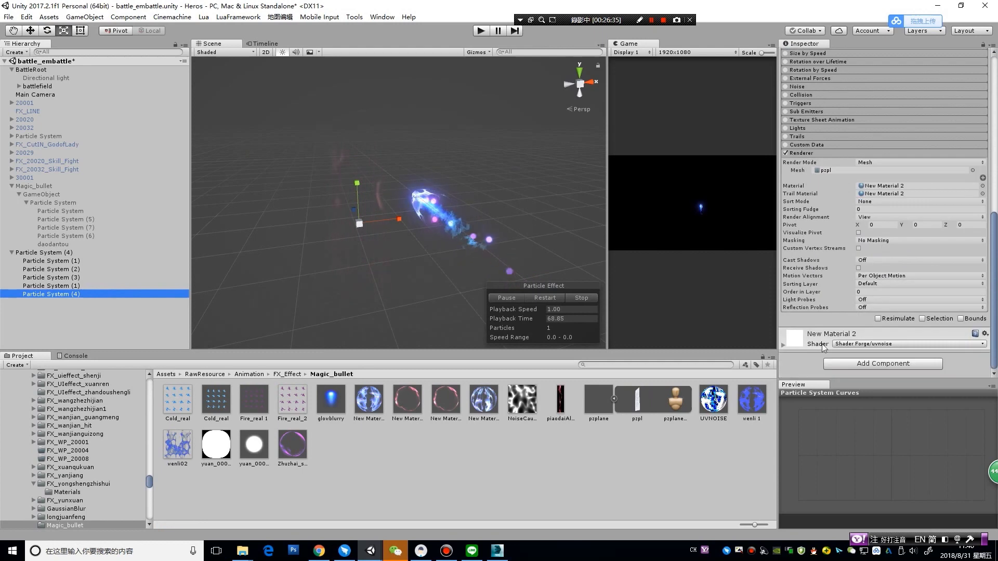
click(781, 346)
scroll(840, 289, down, 5)
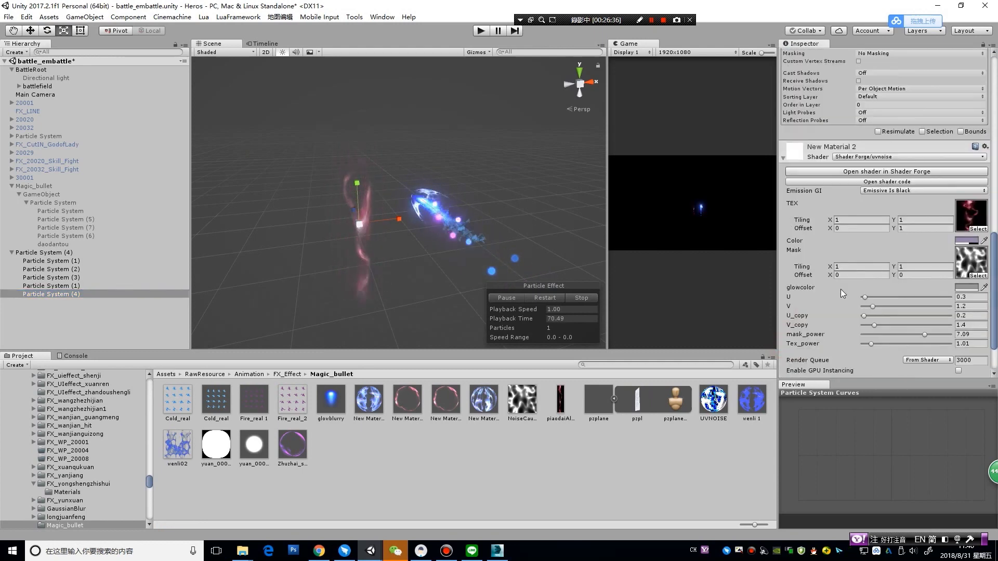
scroll(878, 269, down, 3)
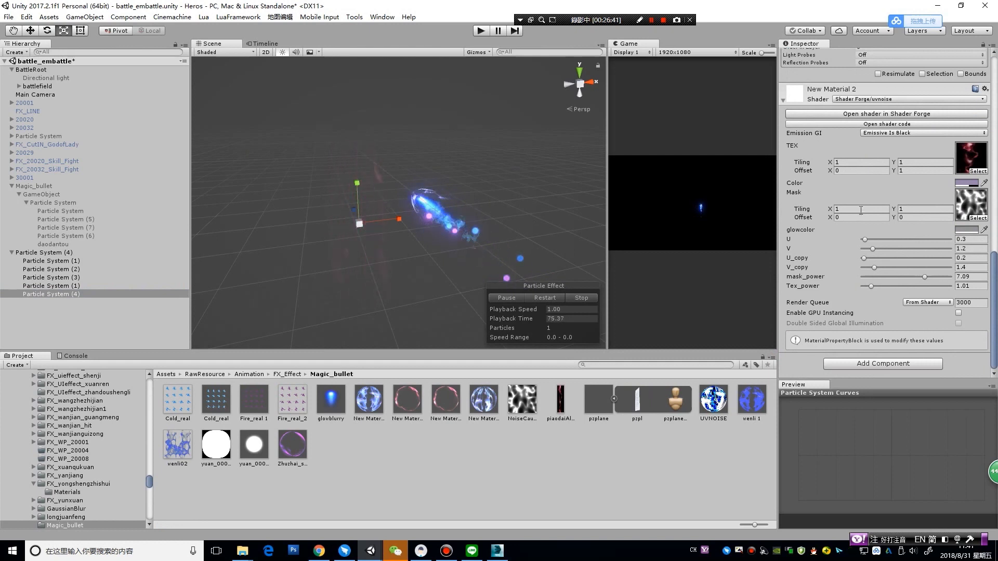
click(851, 162)
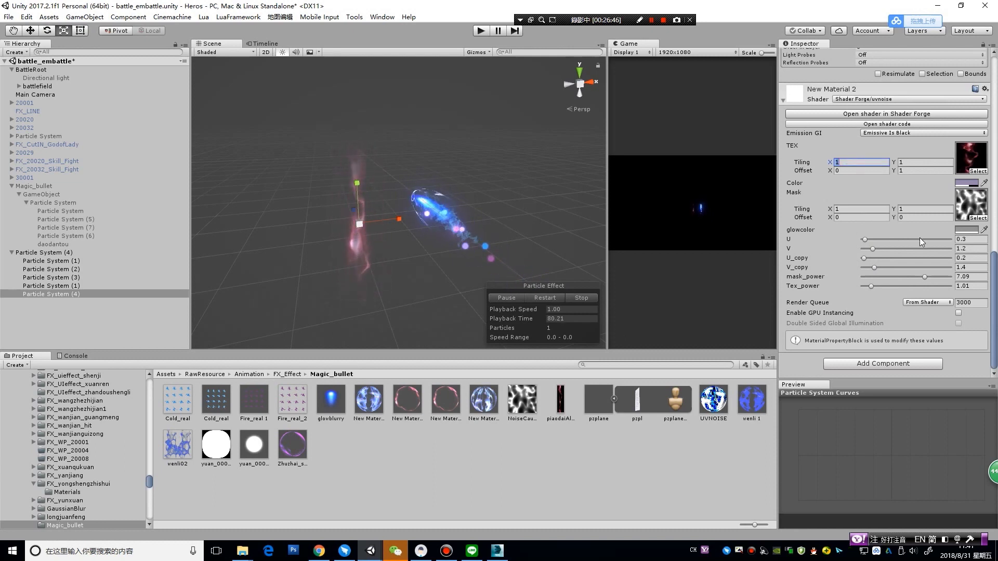
drag(864, 239, 842, 238)
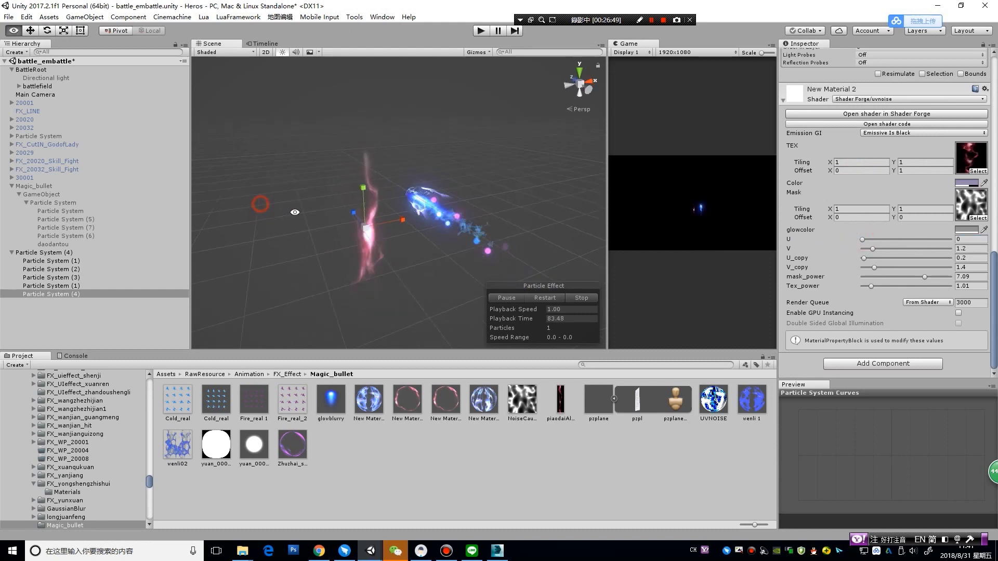
Set the ribbon's Render Alignment to Local and rotate the emitter to a new orientation
alt+drag(259, 207, 364, 214)
key(e)
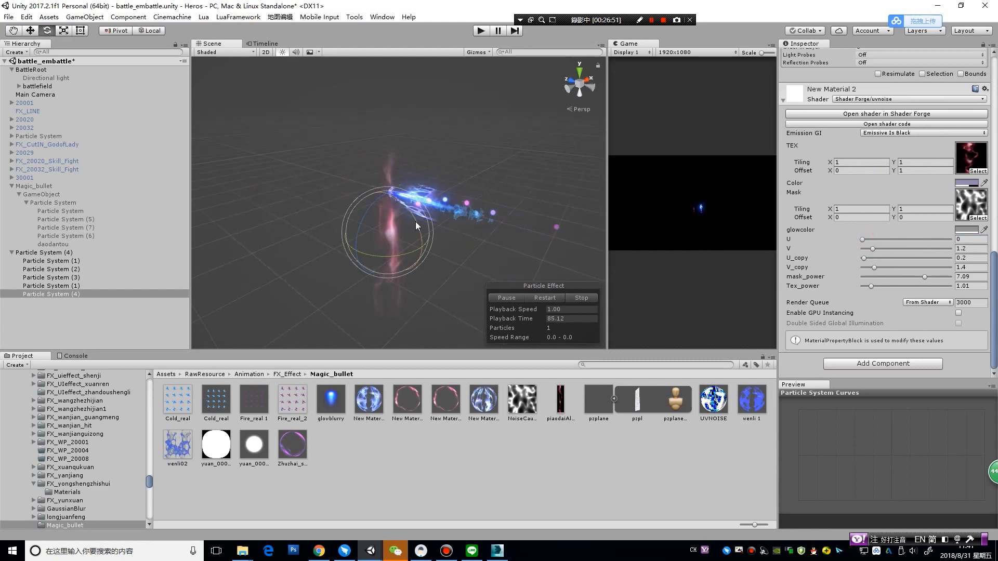
scroll(834, 217, up, 3)
scroll(834, 217, up, 3)
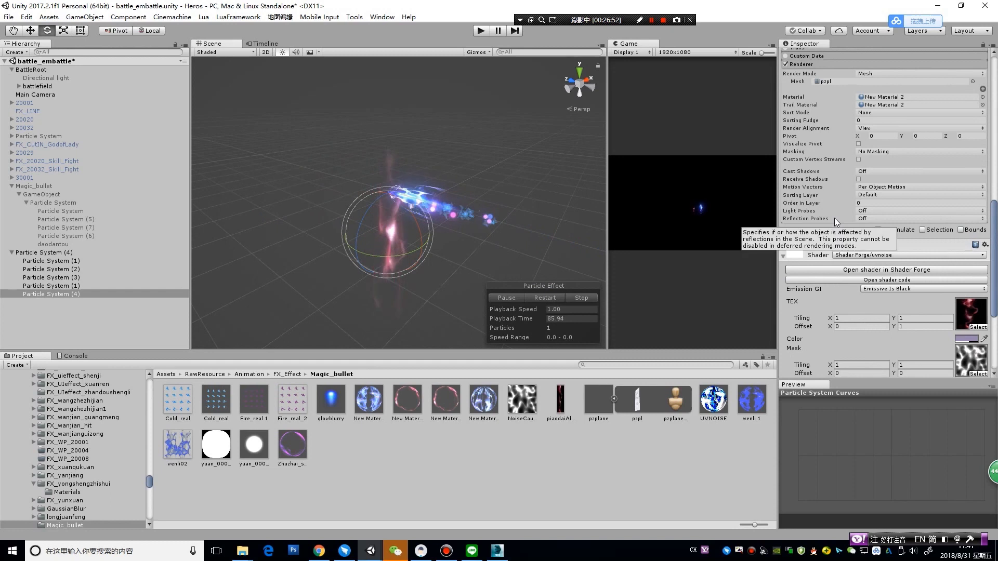
click(874, 128)
click(879, 161)
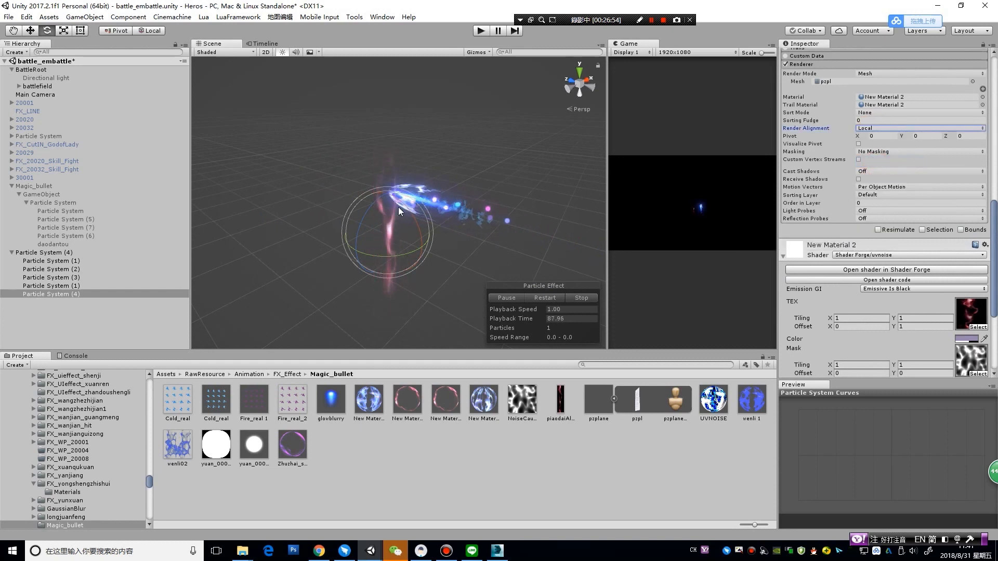
drag(407, 210, 304, 155)
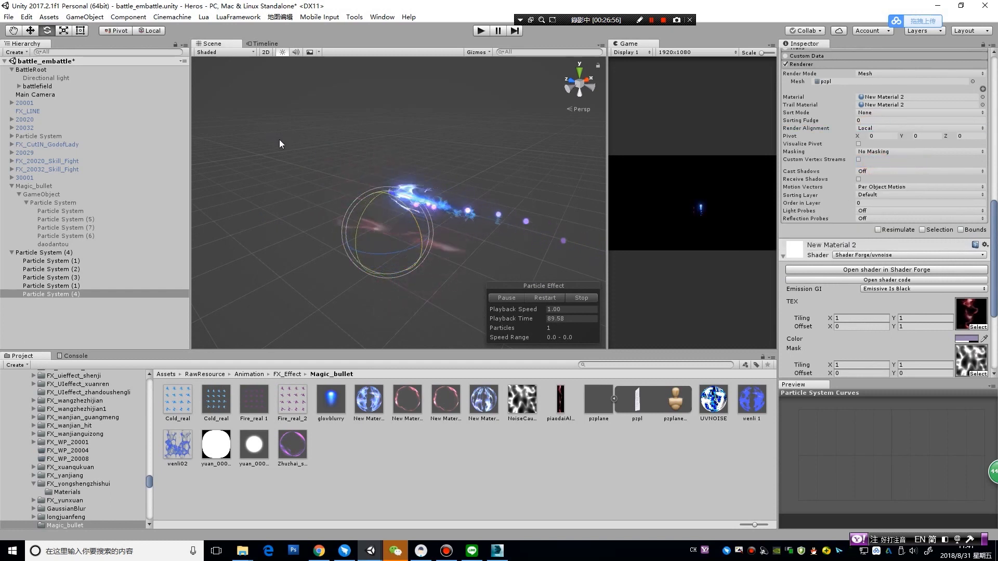
scroll(928, 185, up, 15)
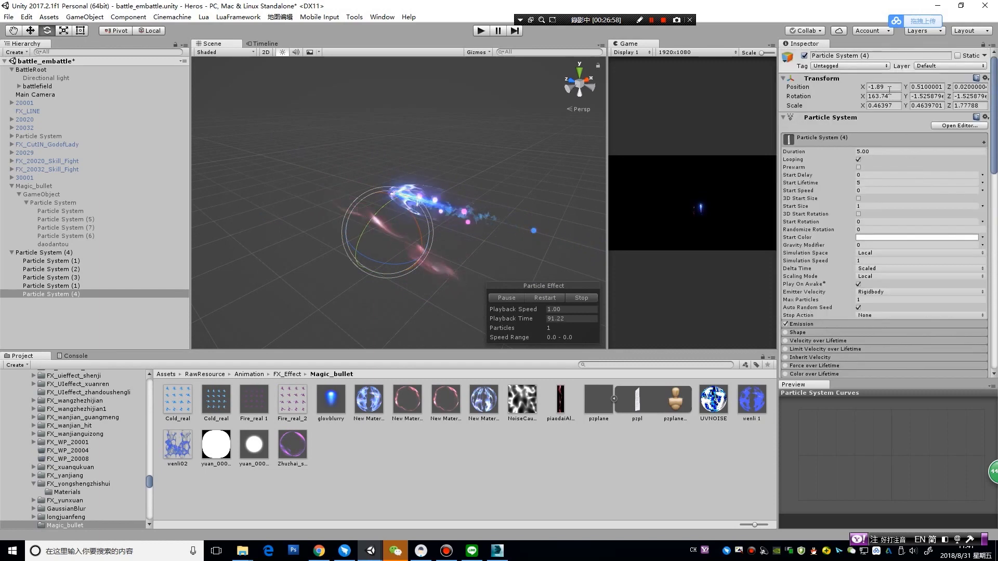
Give Particle System (4) rotation 180, 0, 0 and switch to scaling its X axis to about 0.30
click(883, 97)
text(1)
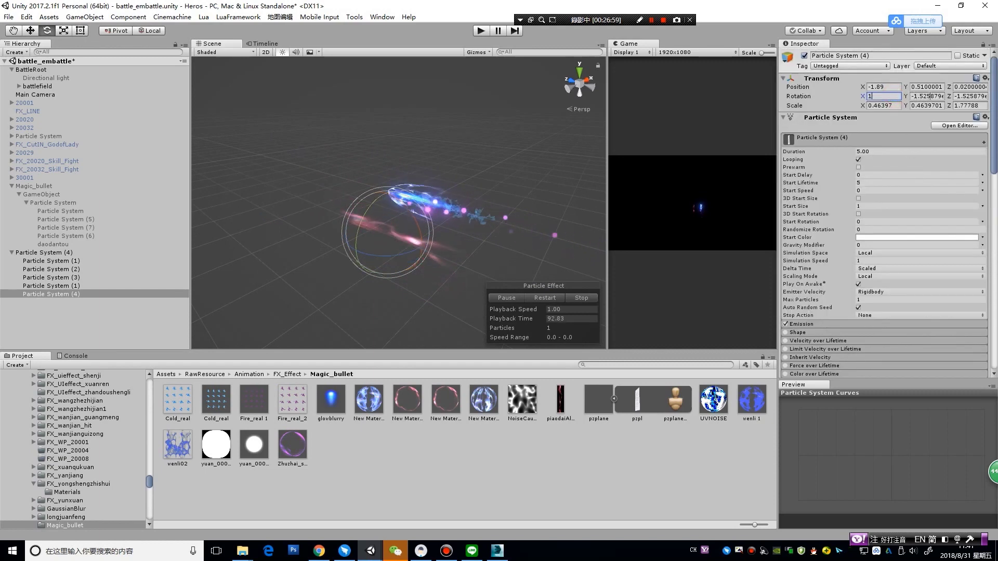
text(80)
key(Tab)
text(0)
key(Tab)
text(0)
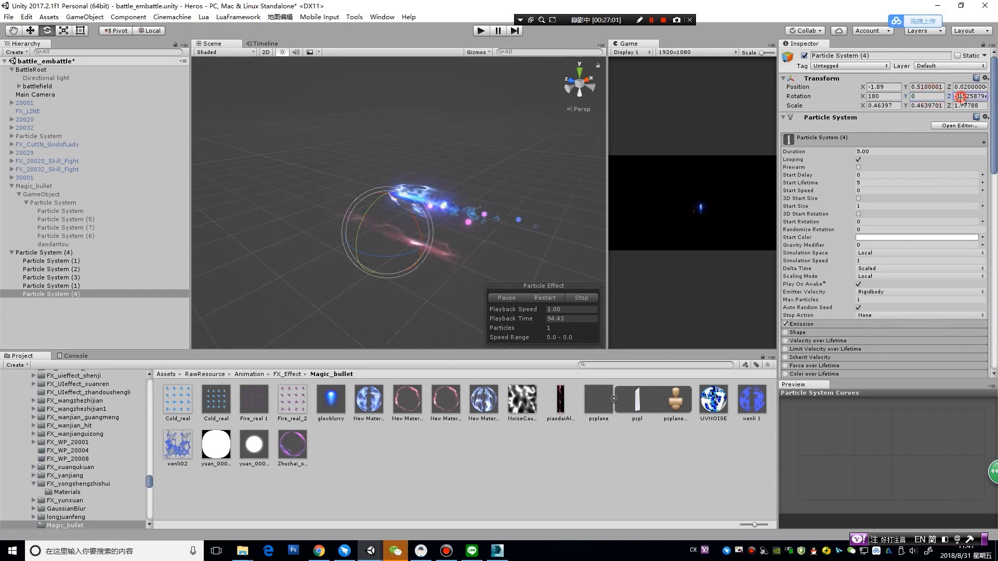
alt+drag(331, 240, 554, 282)
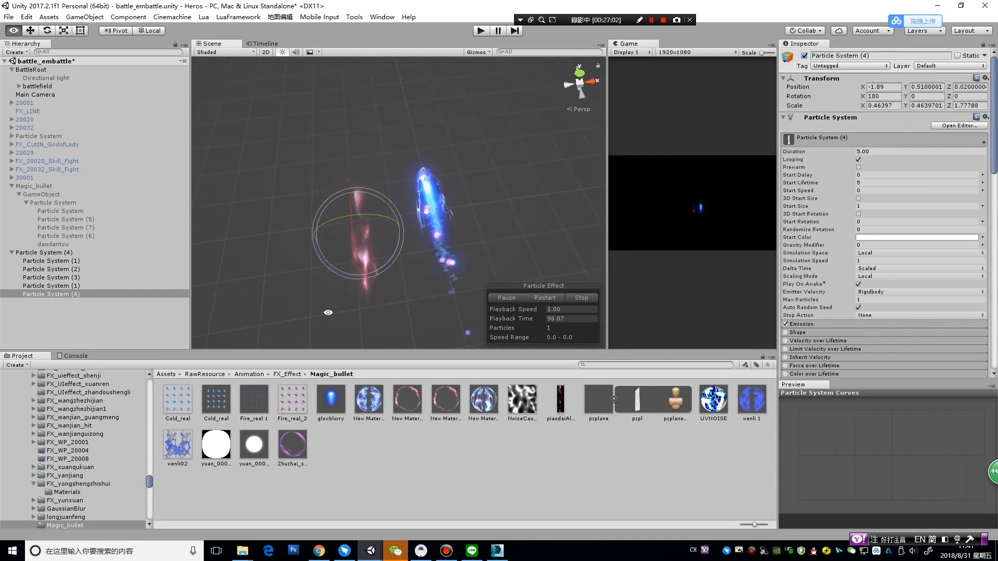
key(r)
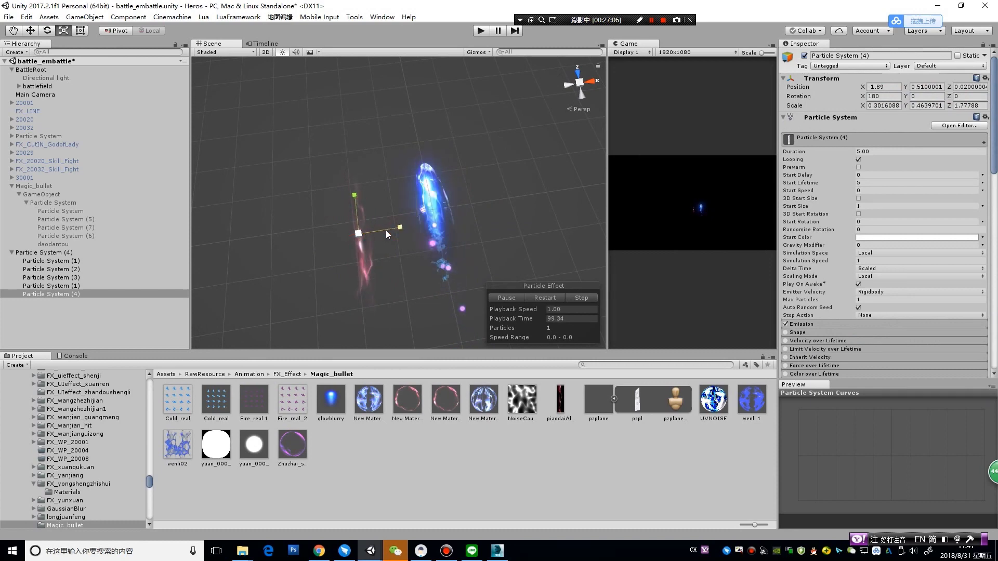
scroll(921, 239, down, 6)
scroll(920, 239, down, 4)
scroll(919, 240, down, 4)
Lower New Material 2's mask_power to 3.67 and set Tex_power to 0.89
scroll(919, 240, down, 4)
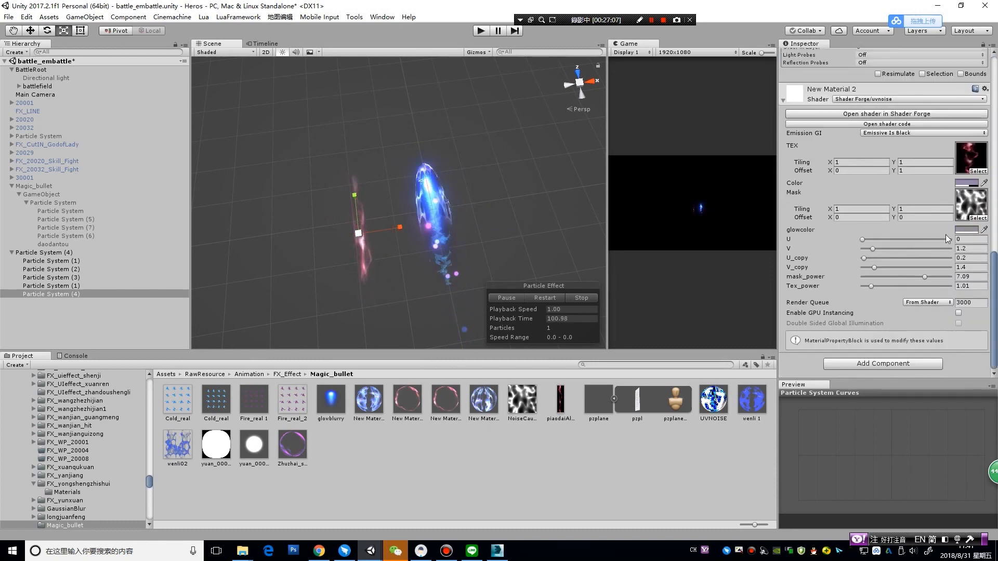
drag(924, 276, 894, 282)
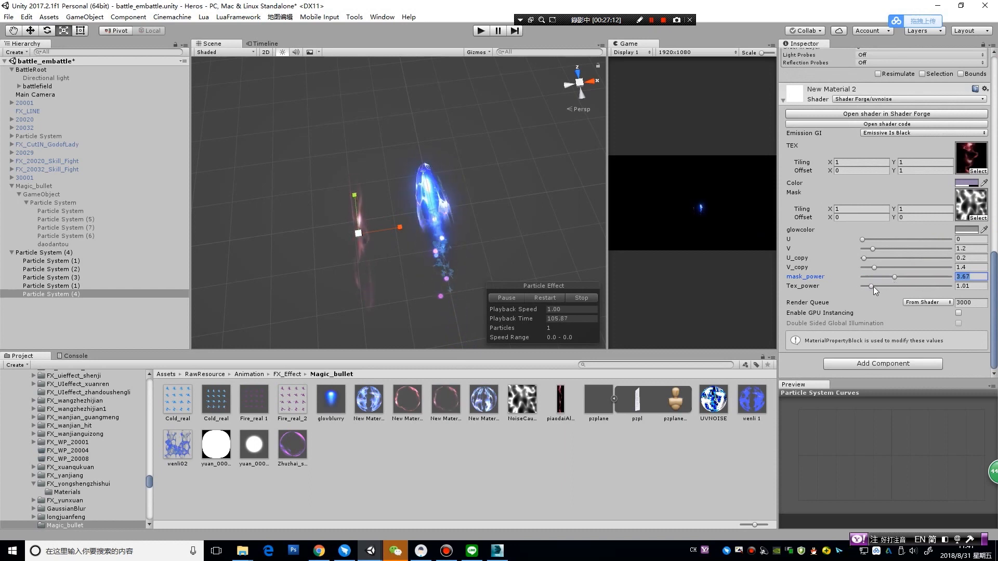
drag(871, 286, 865, 291)
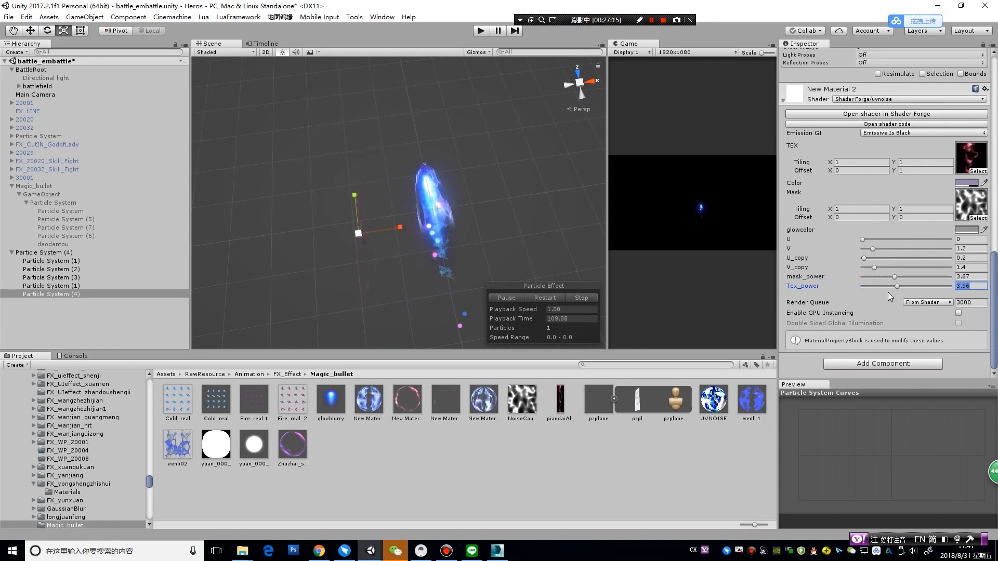
drag(865, 291, 869, 292)
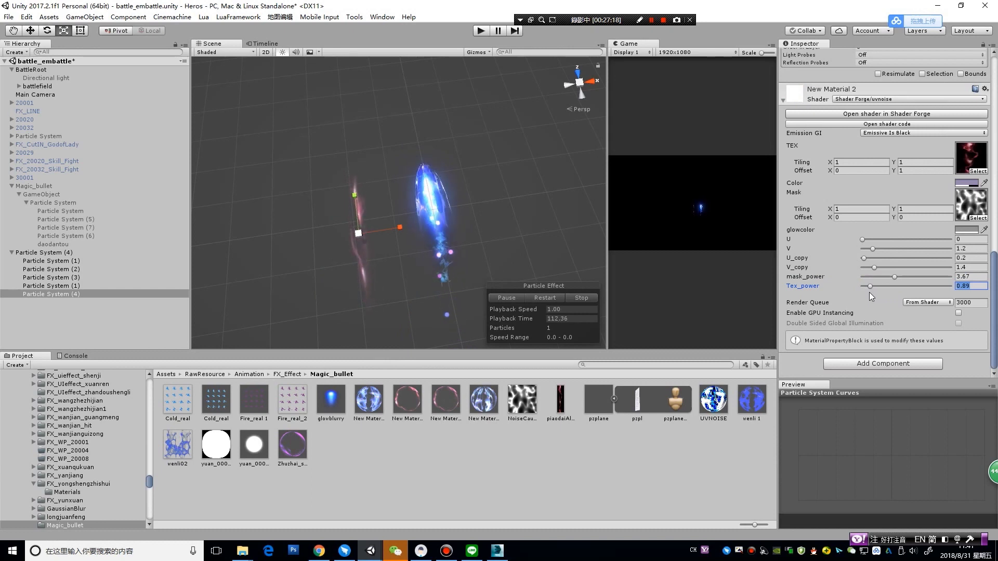
Lighten the material Color to a pale lavender (CCB1EC)
click(963, 183)
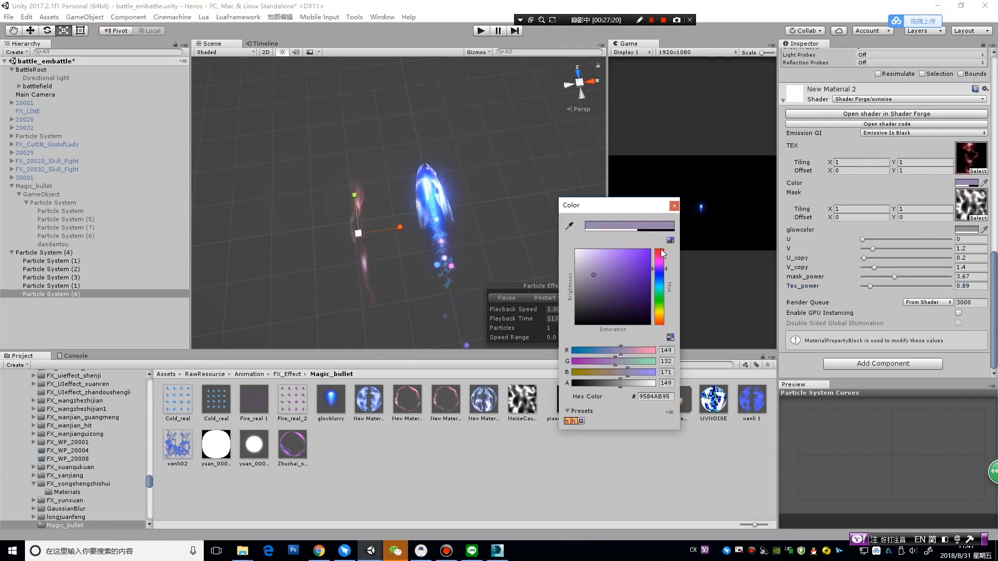
mouse_move(595, 263)
mouse_down()
mouse_move(579, 261)
mouse_move(594, 257)
mouse_up()
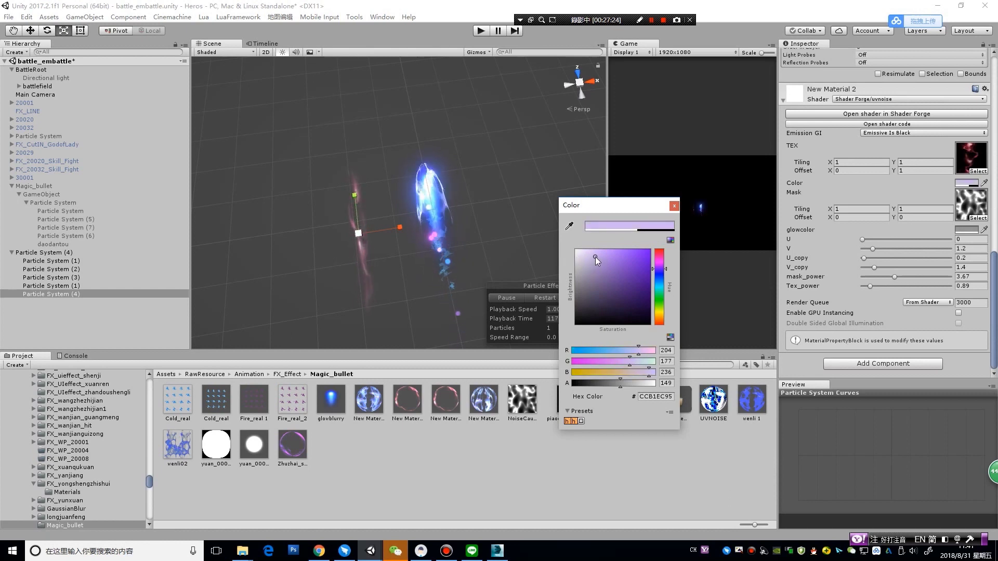
click(995, 296)
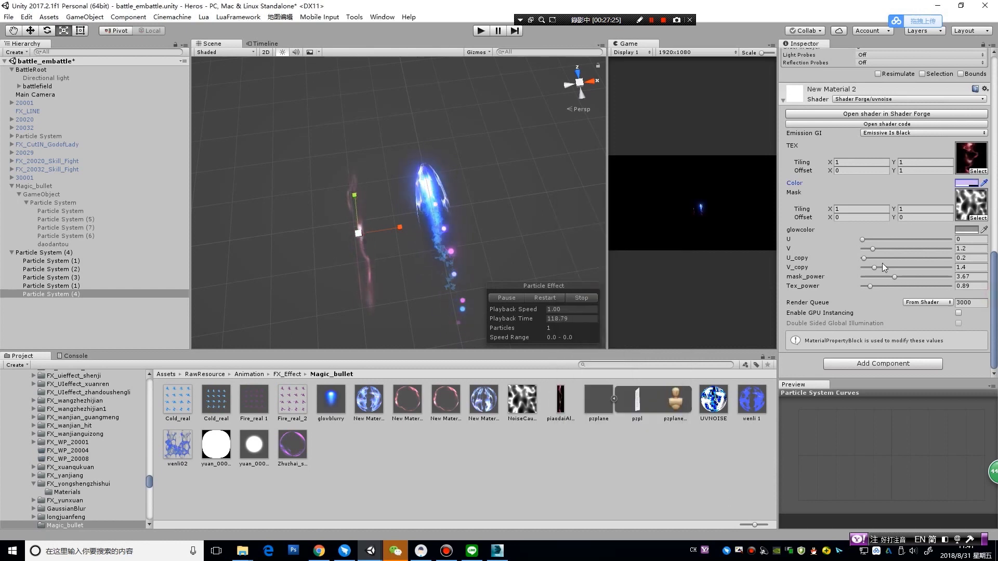
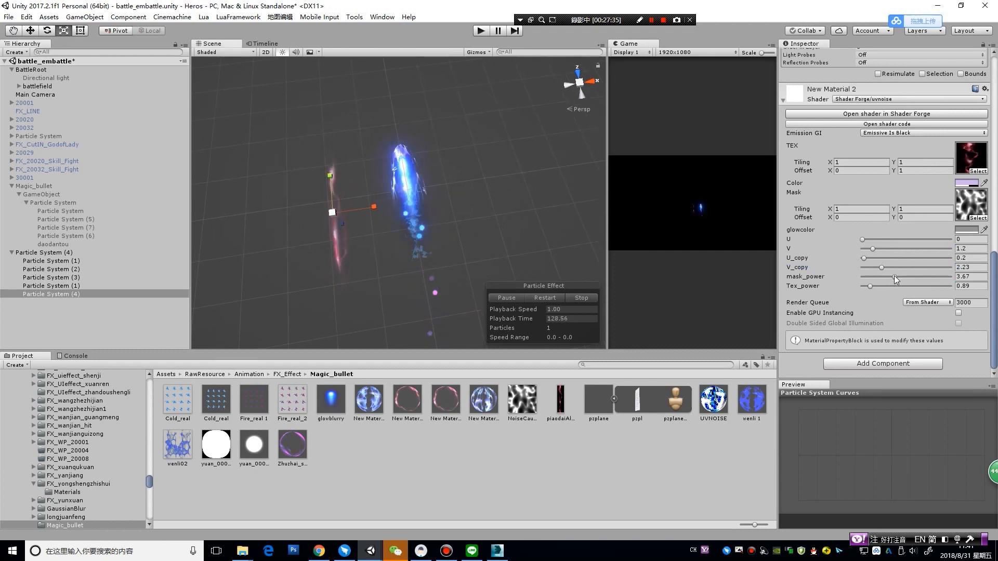
Set New Material 2's mask_power to 4.5 and move the pink trail particles onto the blue bullet
mouse_move(892, 276)
mouse_down()
mouse_move(875, 277)
mouse_move(903, 281)
mouse_up()
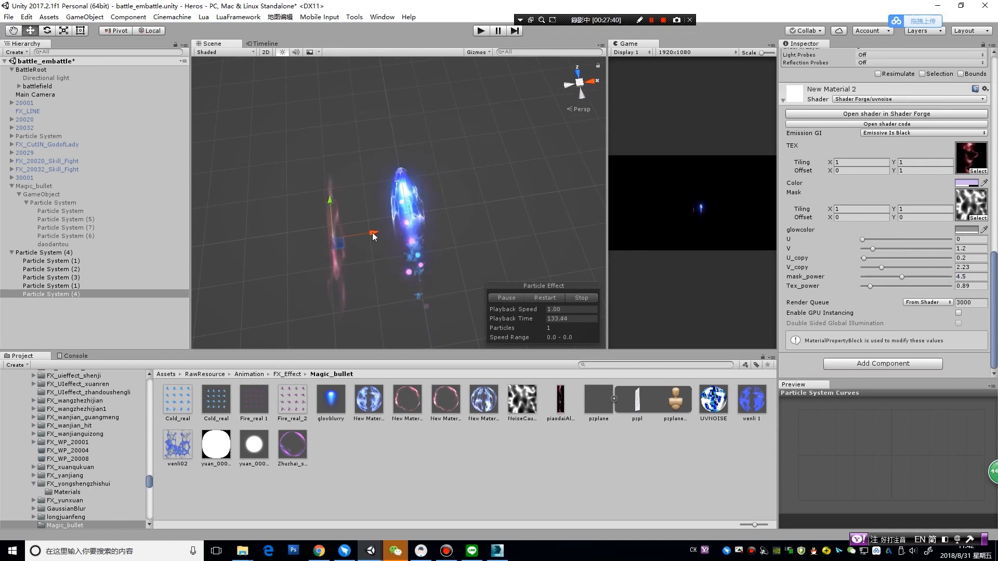
drag(372, 234, 452, 236)
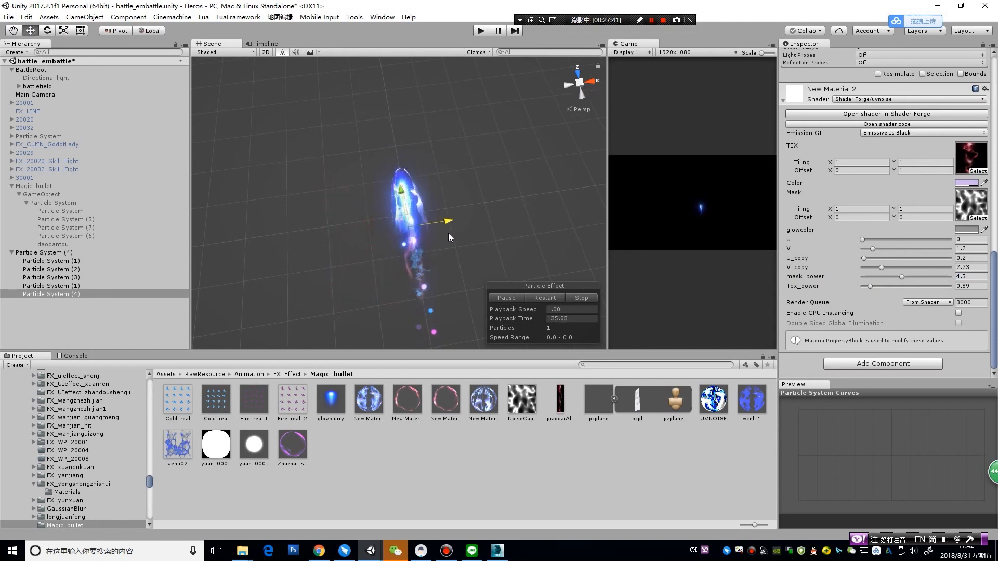
mouse_move(447, 233)
alt+mouse_down()
mouse_move(499, 198)
mouse_move(549, 249)
mouse_move(509, 228)
alt+mouse_up()
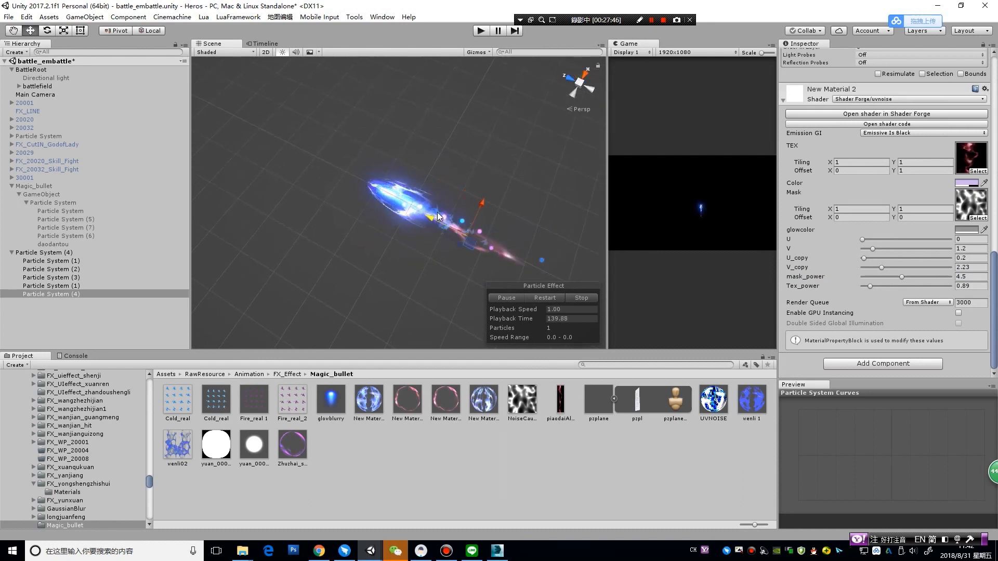
key(r)
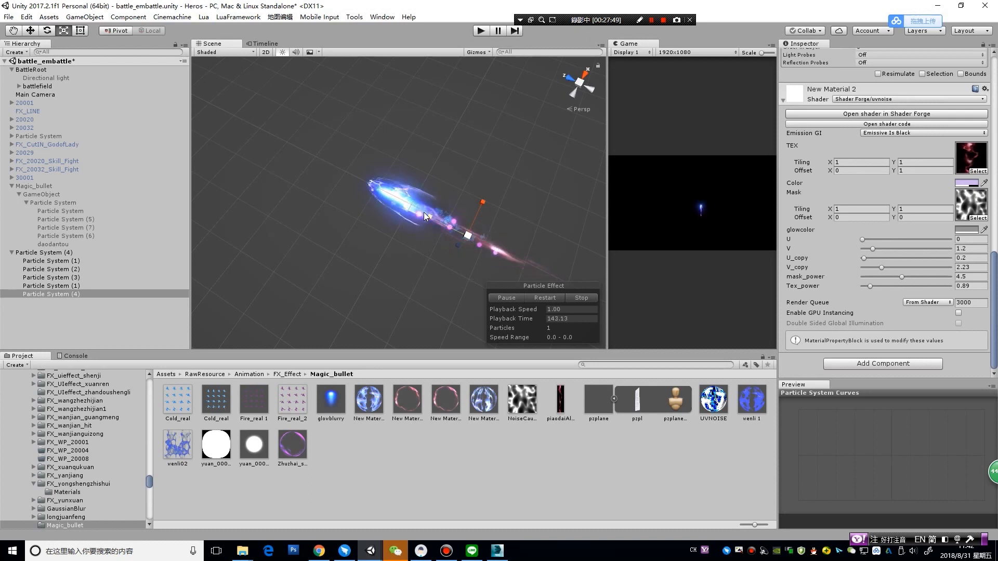
key(w)
drag(412, 213, 399, 207)
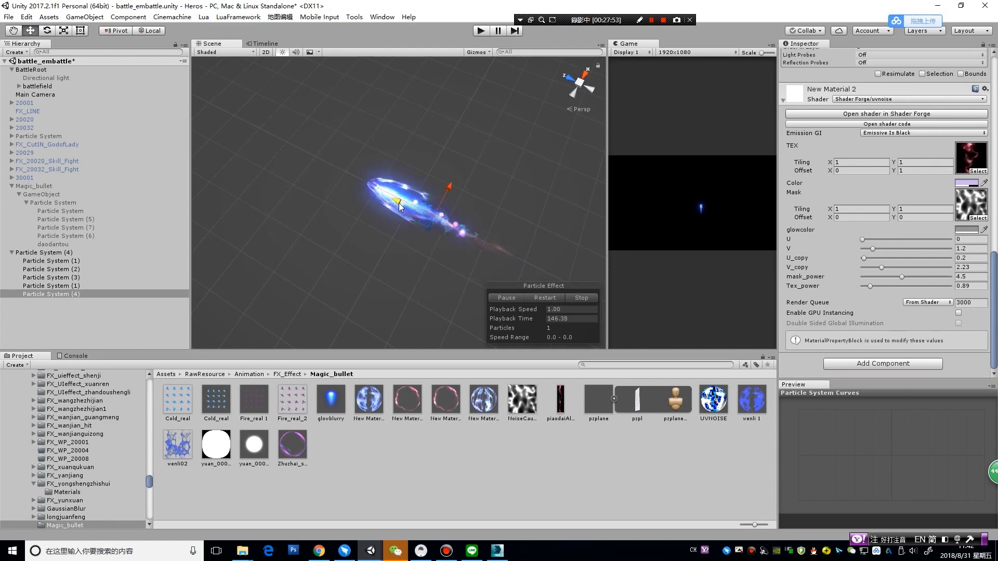
Set the bullet material's V_copy to 1.2 and V to 0.8
click(975, 249)
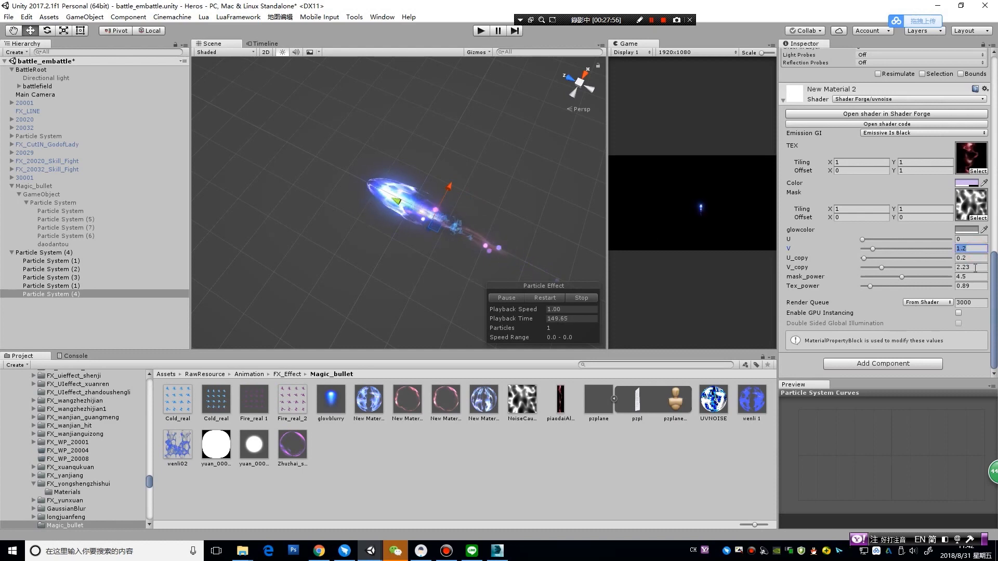
click(975, 267)
text(1.2)
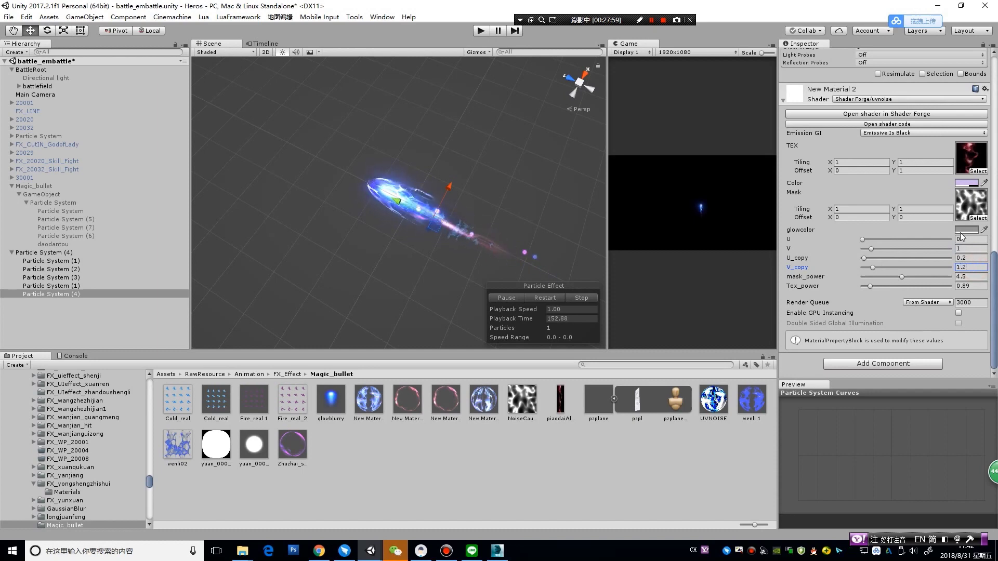
click(975, 248)
text(.8)
key(Return)
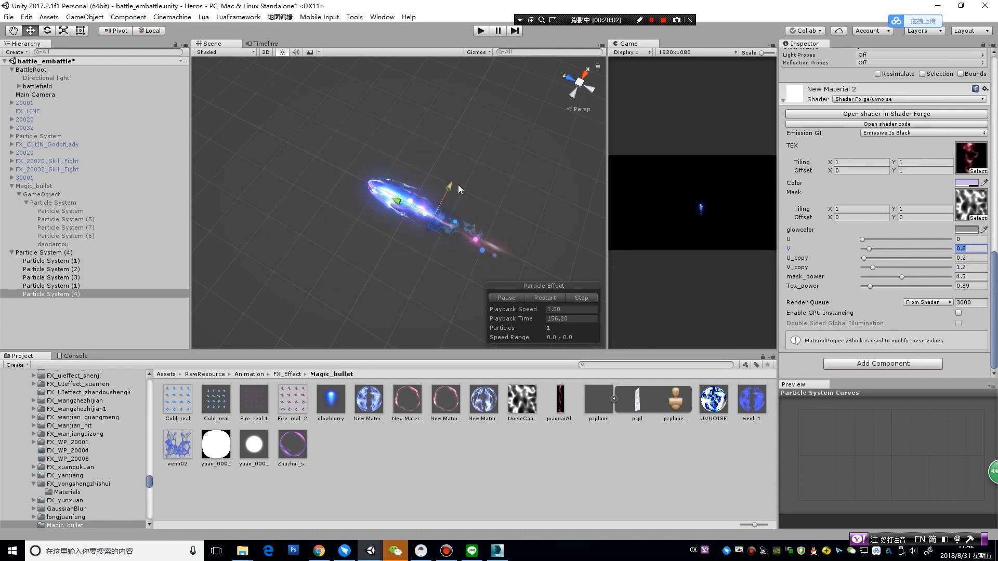
Scale the particle object slightly along one axis and orbit to inspect the bullet from several angles
key(r)
drag(409, 220, 417, 213)
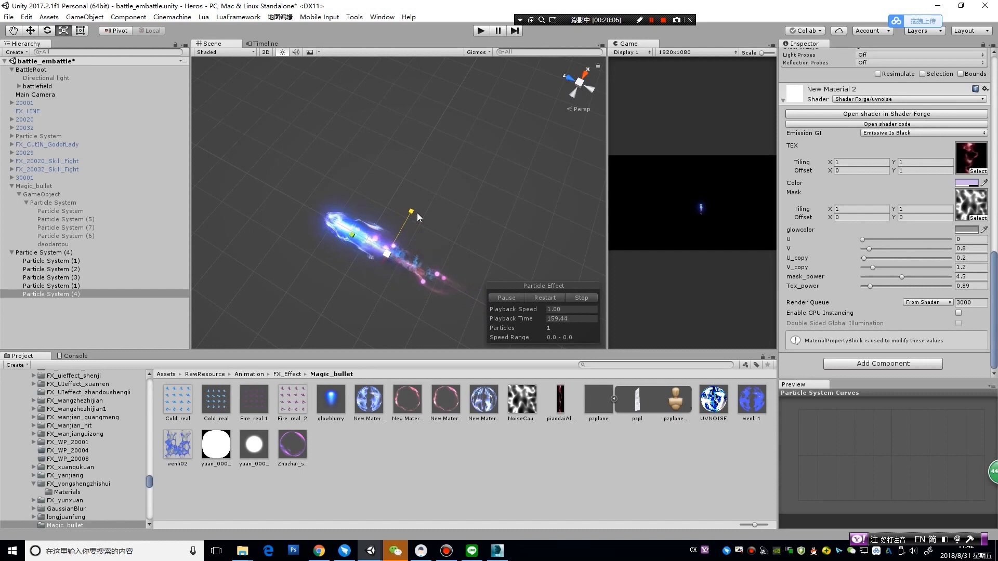
mouse_move(464, 240)
alt+mouse_down()
mouse_move(463, 131)
mouse_move(447, 227)
mouse_move(568, 153)
alt+mouse_up()
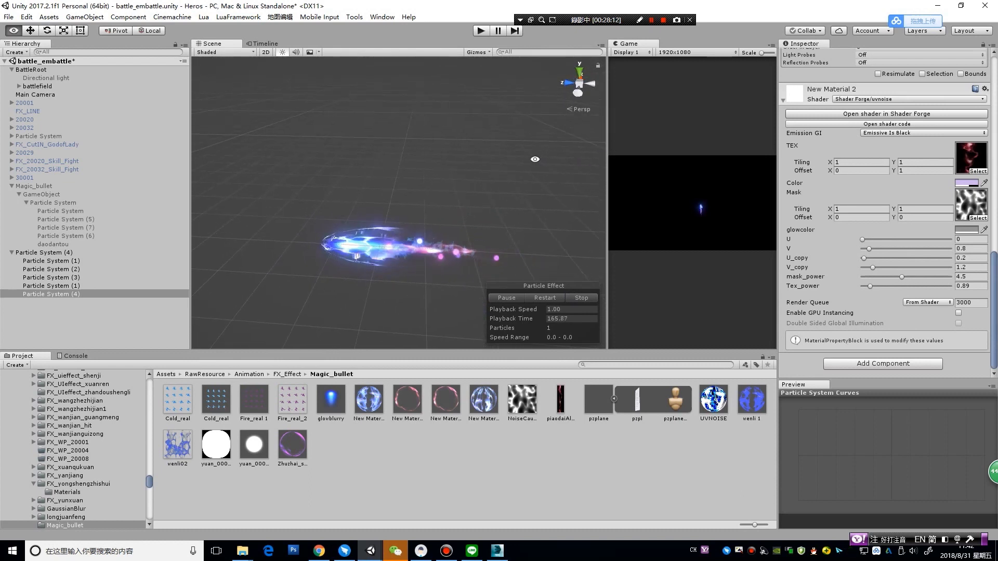
mouse_move(524, 156)
alt+mouse_down()
mouse_move(311, 299)
mouse_move(488, 202)
alt+mouse_up()
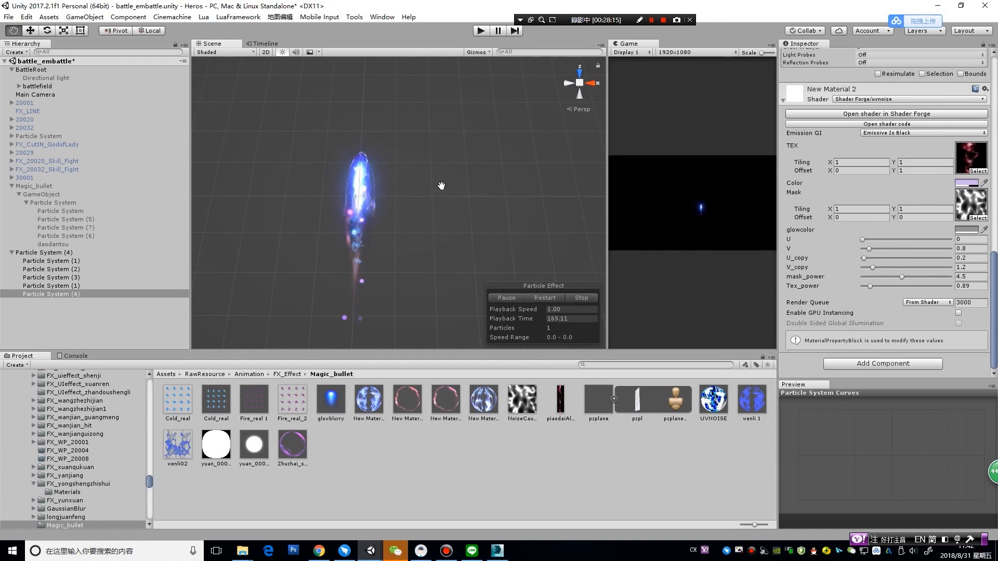
mouse_move(462, 231)
alt+mouse_down()
mouse_move(365, 190)
mouse_move(300, 136)
mouse_move(172, 130)
alt+mouse_up()
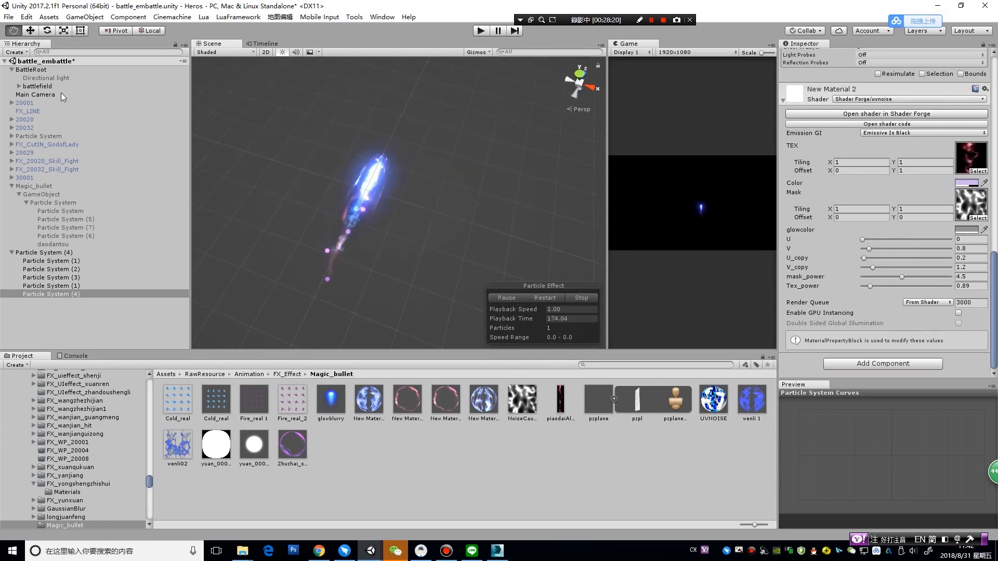
Select Particle System (1) and scroll its Inspector down to New Material02
click(36, 94)
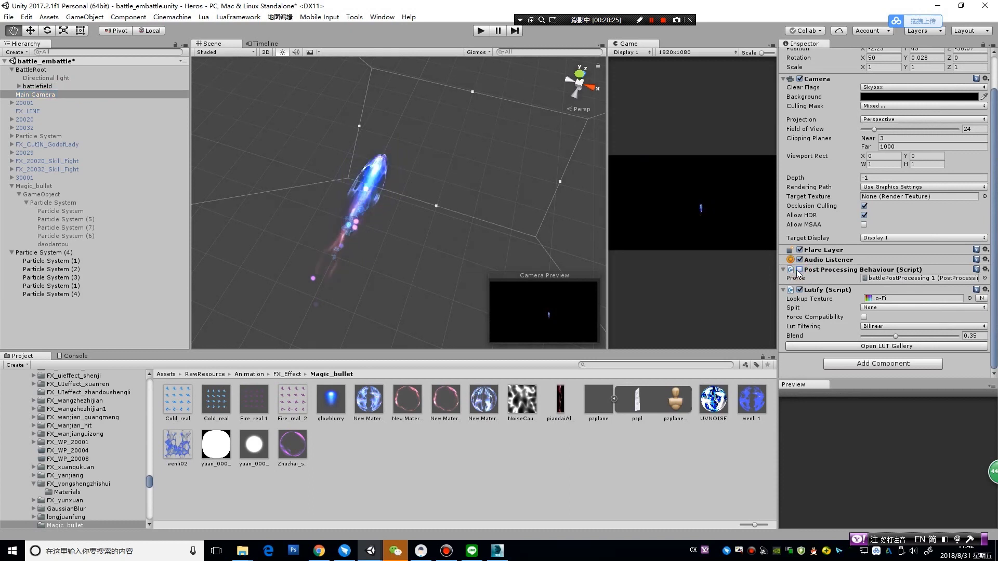
click(68, 253)
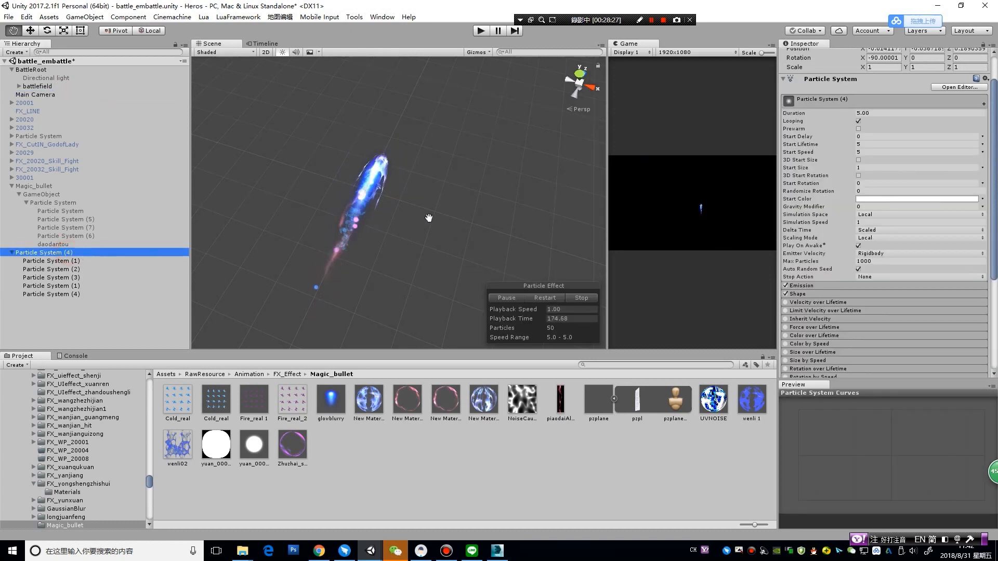
click(138, 285)
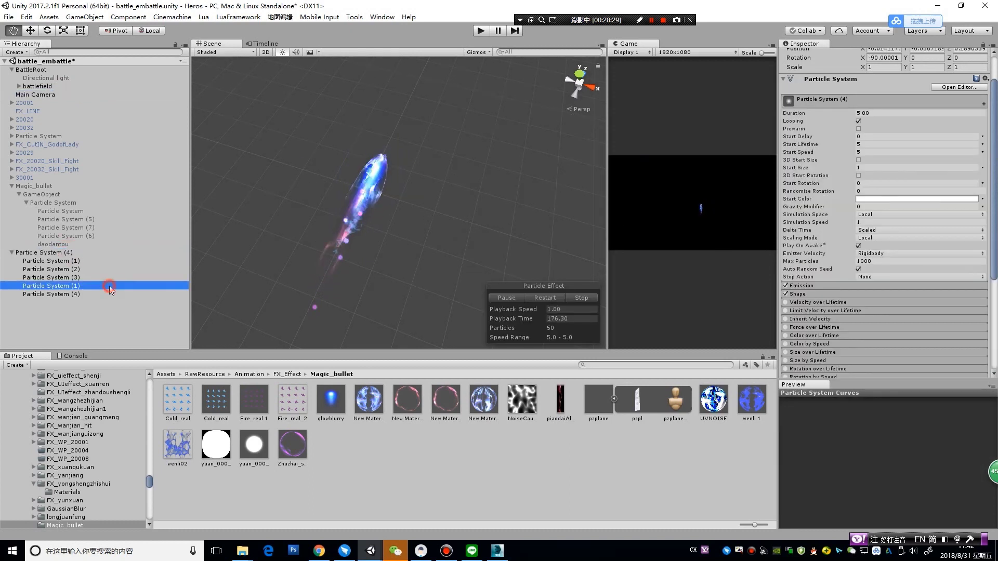
scroll(966, 286, down, 5)
scroll(967, 290, down, 8)
scroll(988, 290, down, 2)
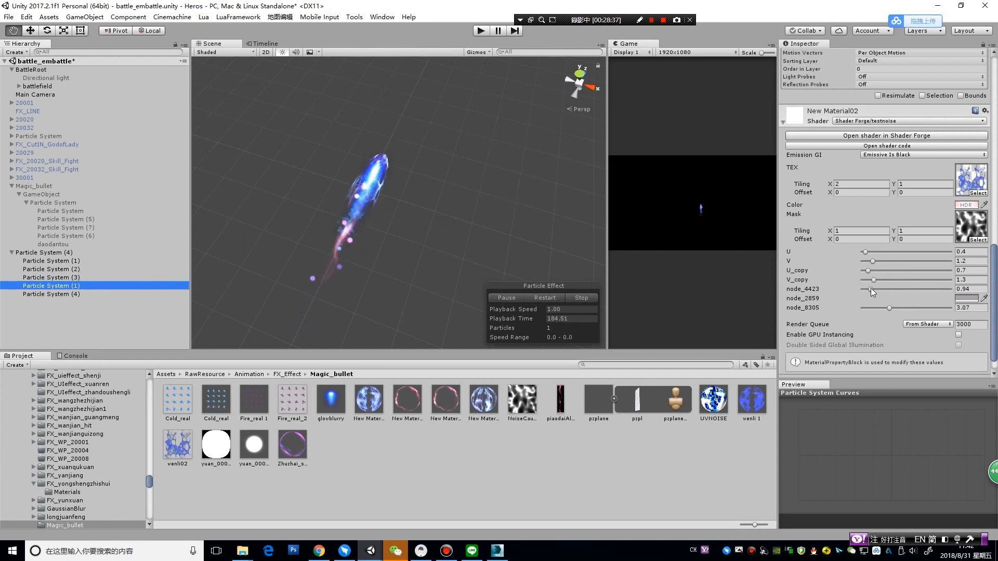
Raise New Material02's node_4423 from 0.94 to 1, then select Main Camera
drag(871, 288, 871, 291)
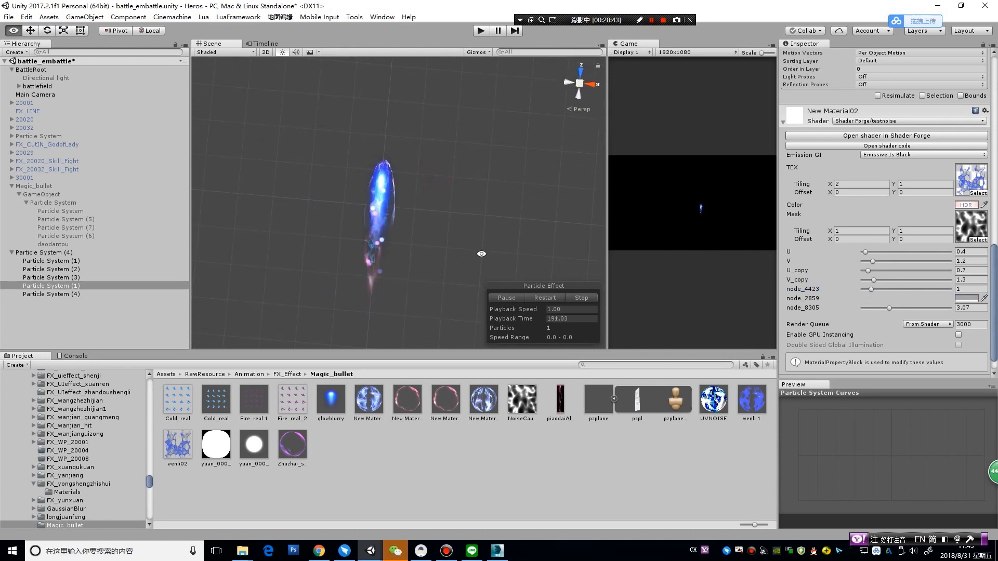
alt+drag(474, 252, 422, 249)
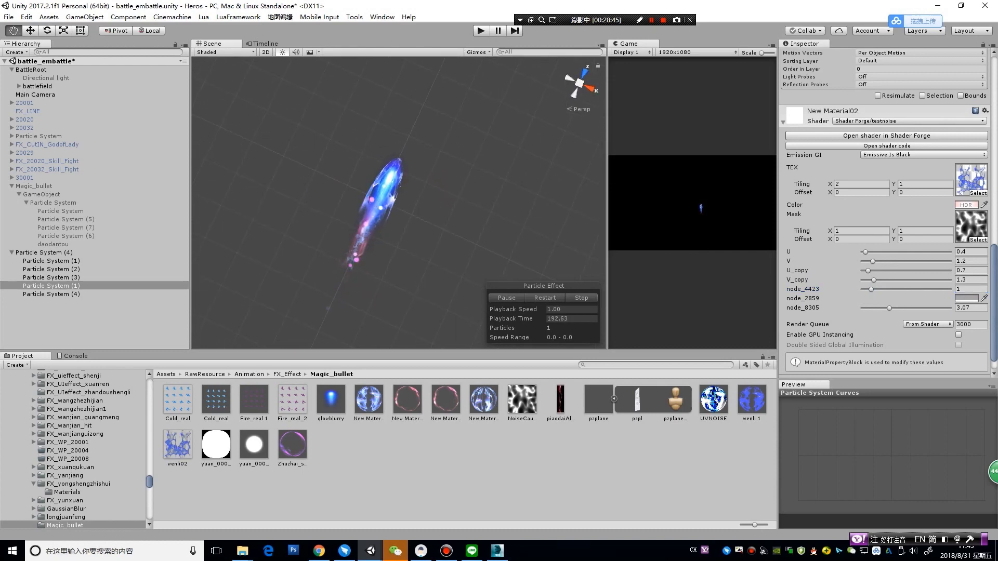
click(30, 95)
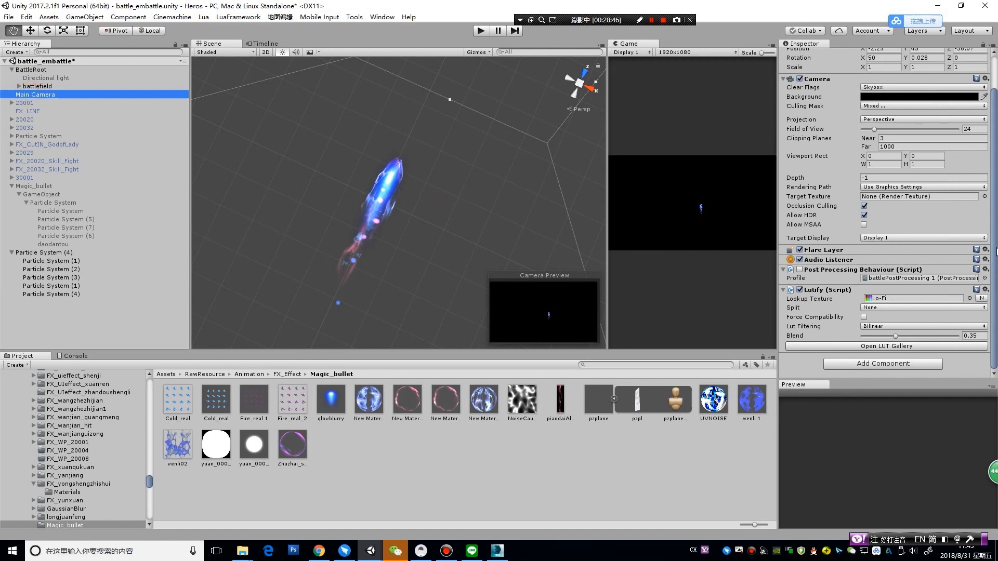
Enable Post Processing Behaviour on Main Camera and compare Bloom off and on in battlePostProcessing 1
click(800, 270)
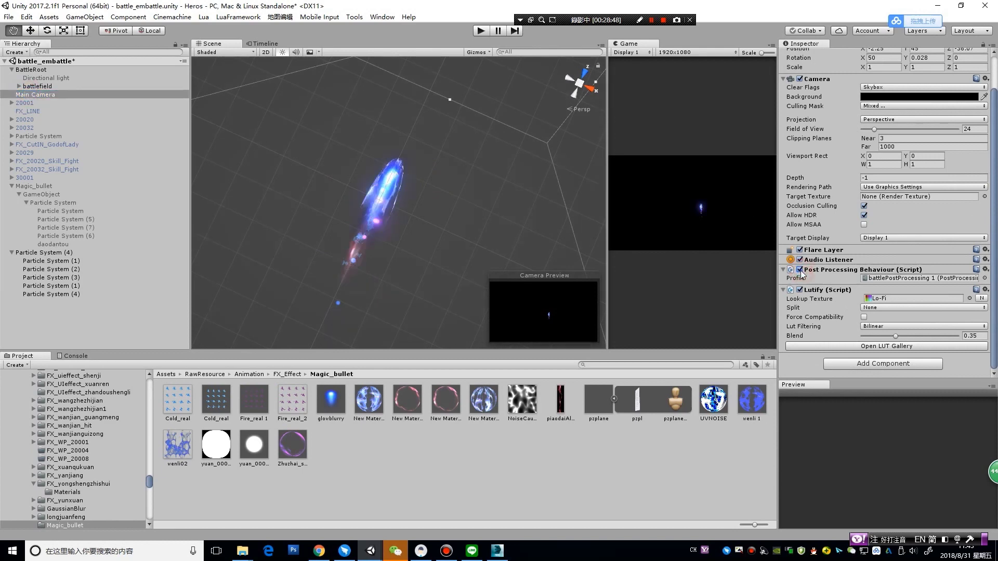
click(867, 279)
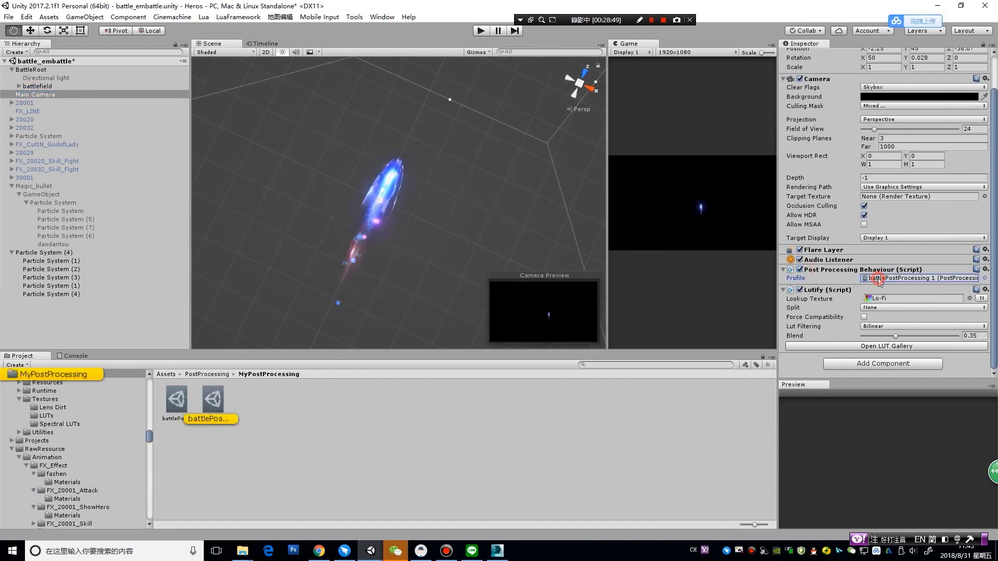
click(214, 399)
scroll(964, 233, down, 10)
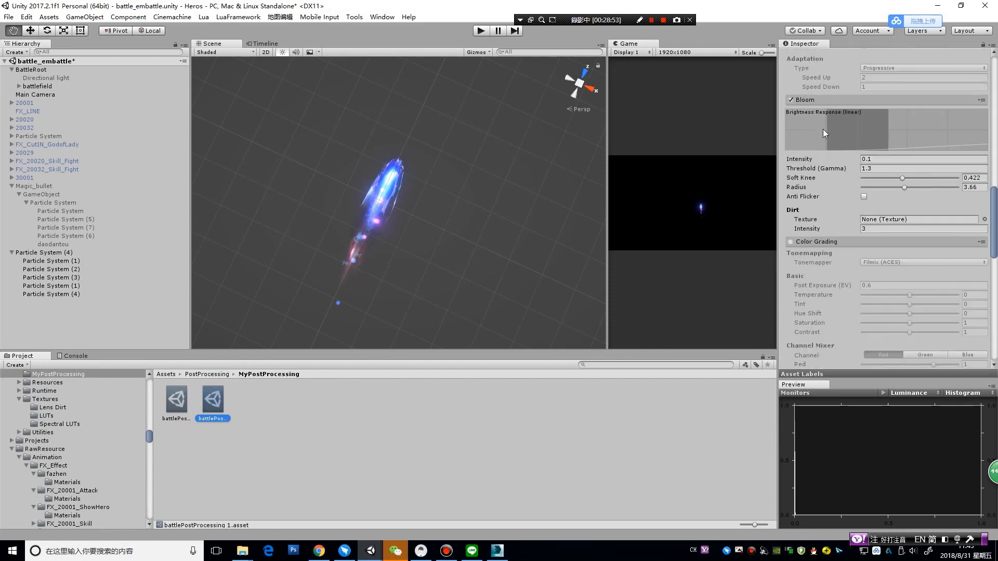
click(791, 100)
click(791, 100)
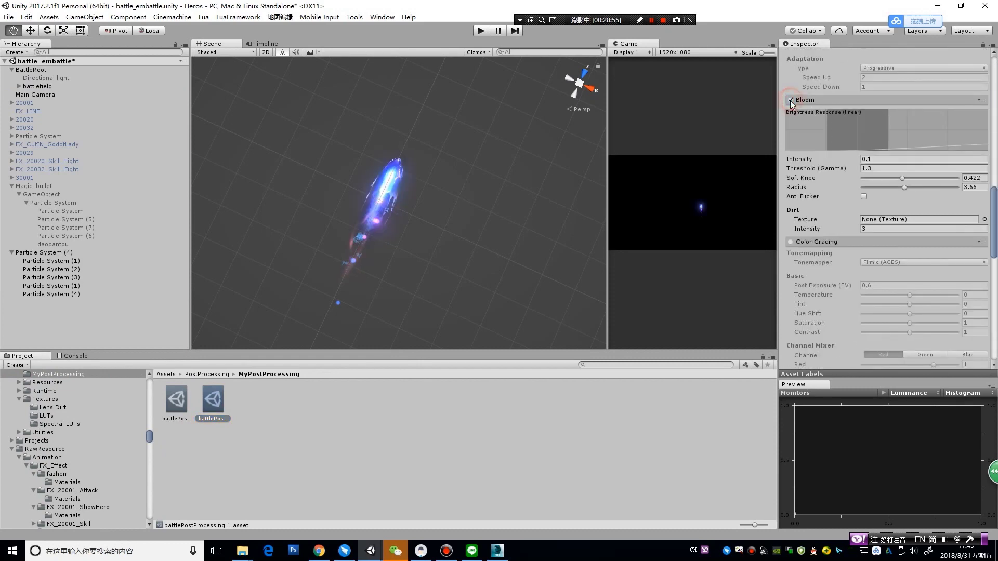
Select Particle System (4) and slide it along the bullet, orbiting to check the trail
click(55, 253)
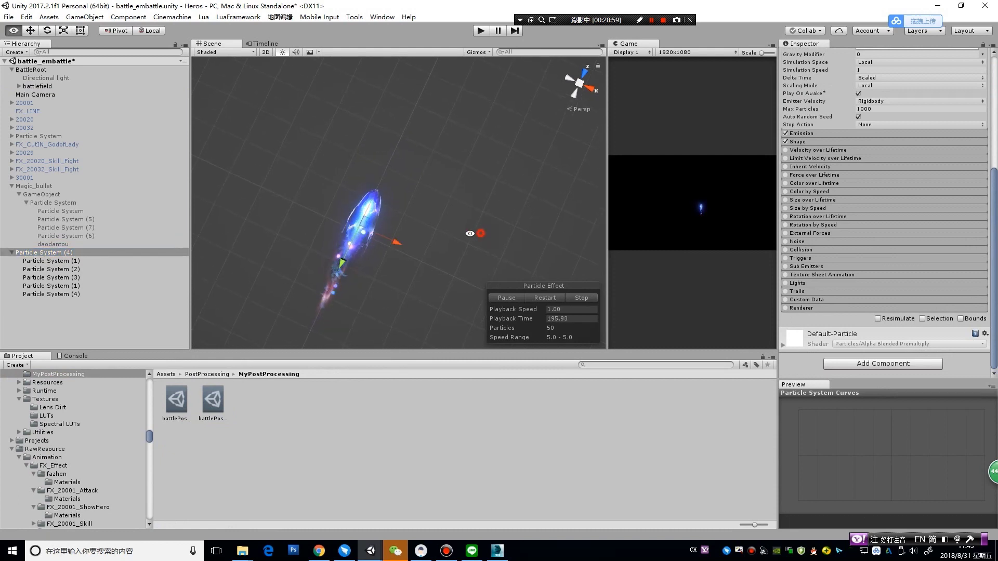
mouse_move(485, 174)
alt+mouse_down()
mouse_move(352, 182)
mouse_move(384, 183)
alt+mouse_up()
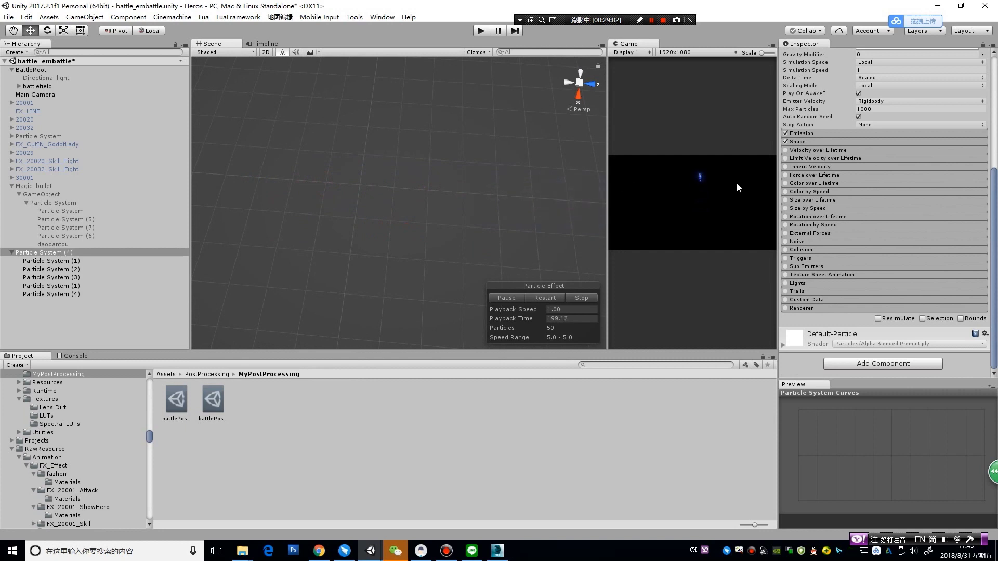
drag(244, 188, 348, 206)
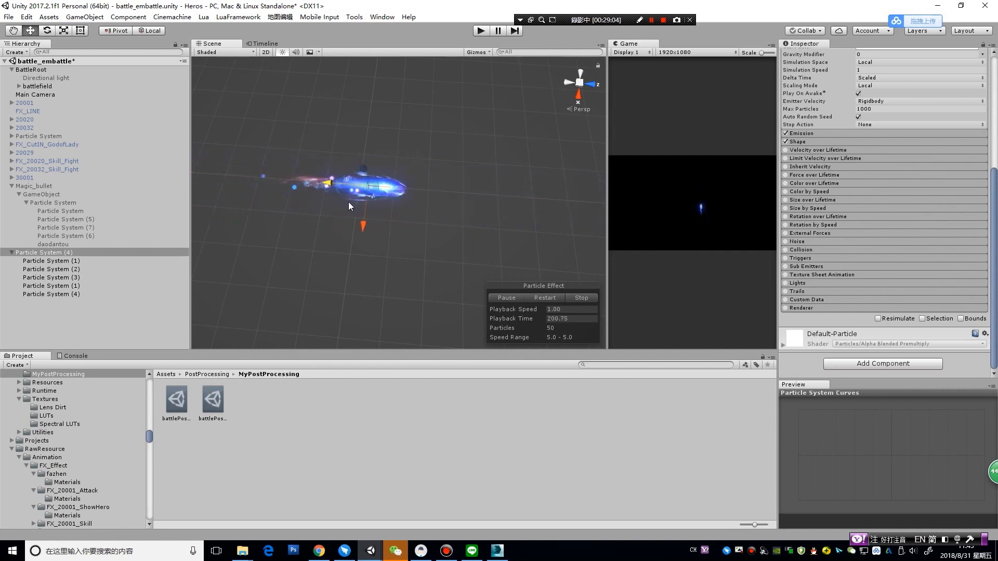
drag(439, 214, 354, 210)
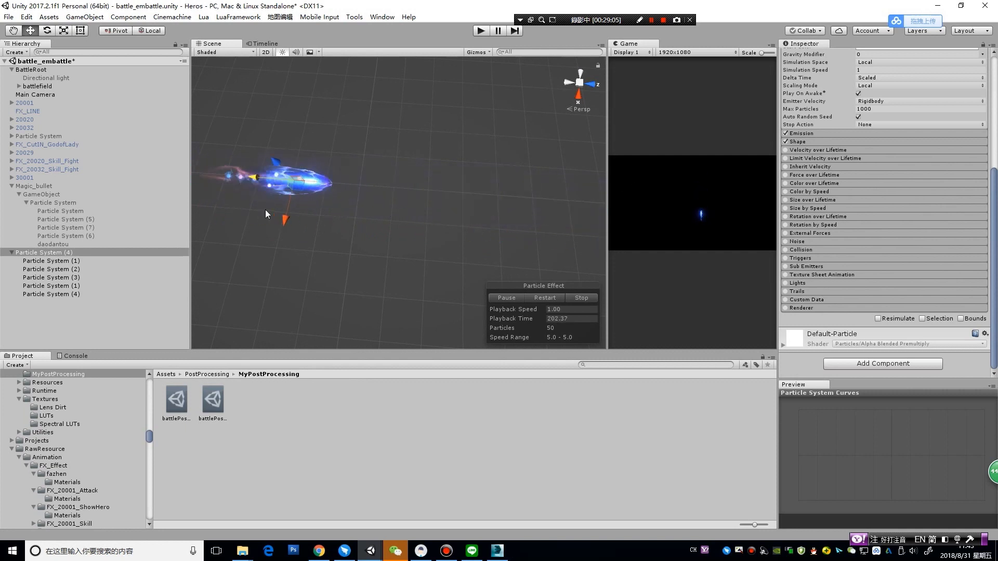
key(q)
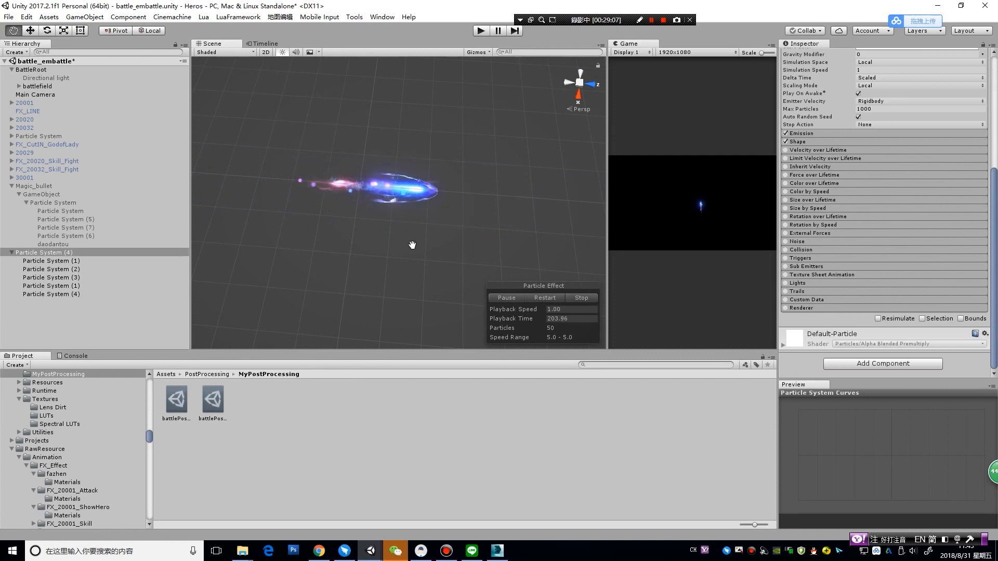
alt+drag(394, 254, 554, 198)
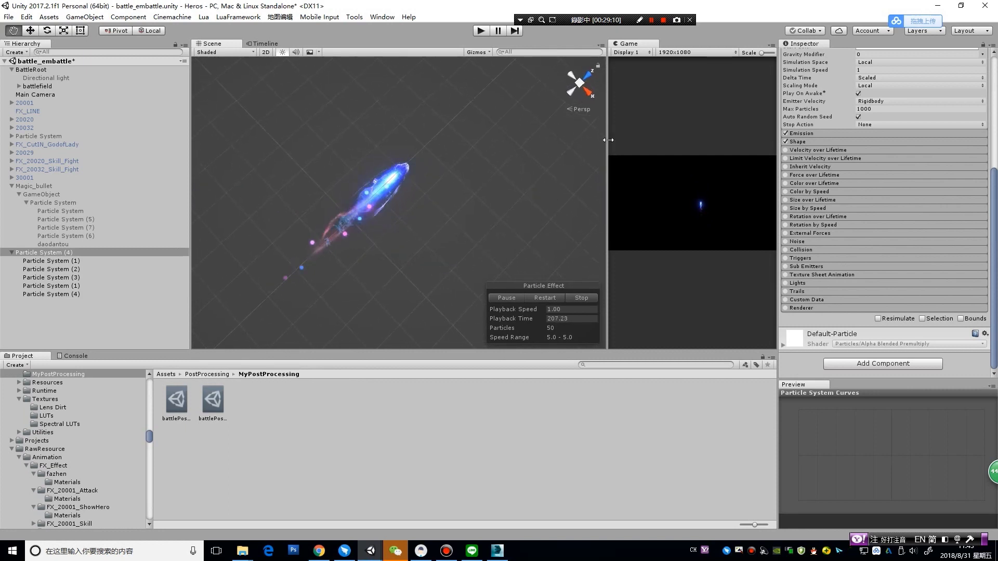
In 3ds Max, show helpers and marquee-select the whole 92-object rig, scrubbing its animation
click(652, 22)
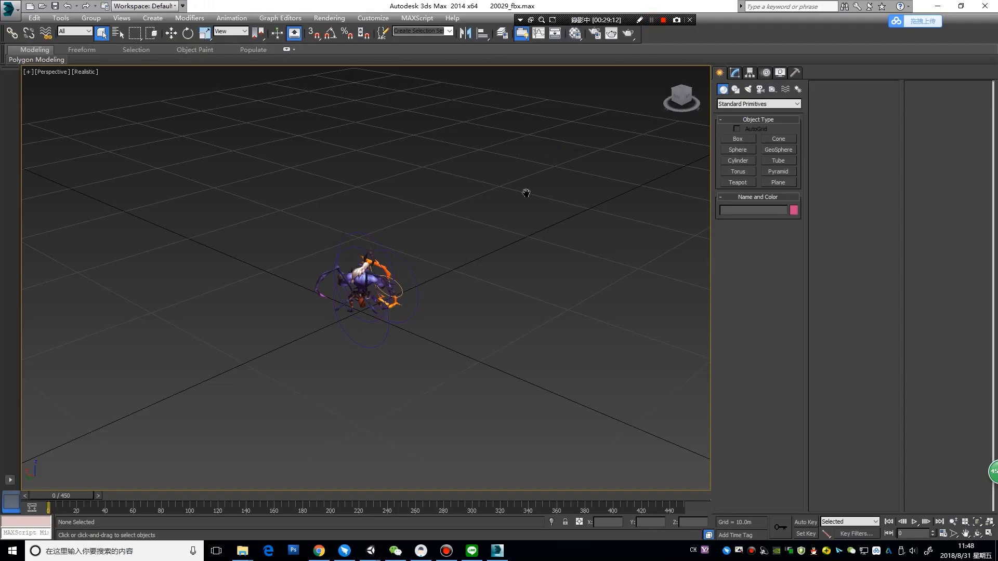
scroll(479, 297, up, 5)
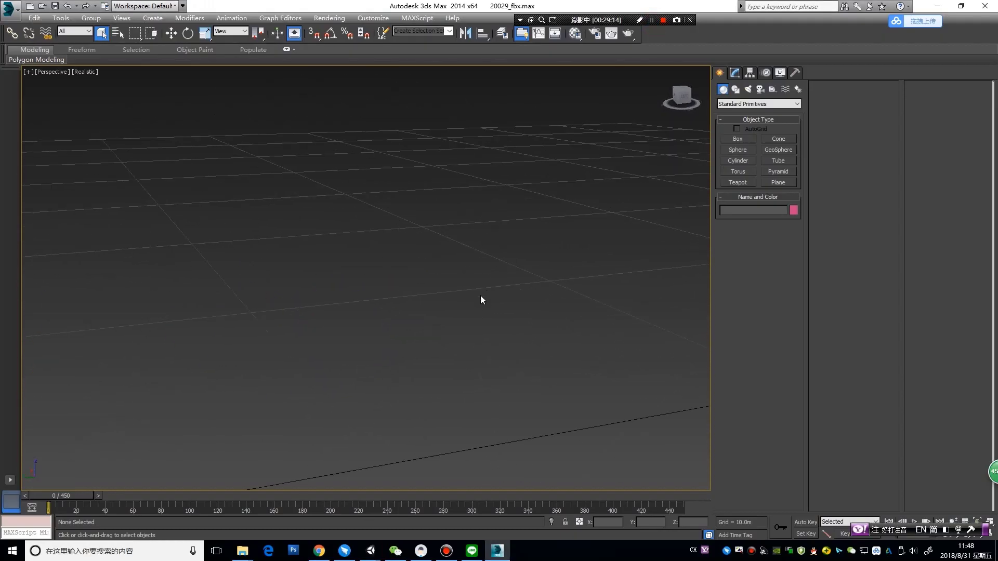
scroll(450, 288, down, 3)
scroll(439, 283, down, 2)
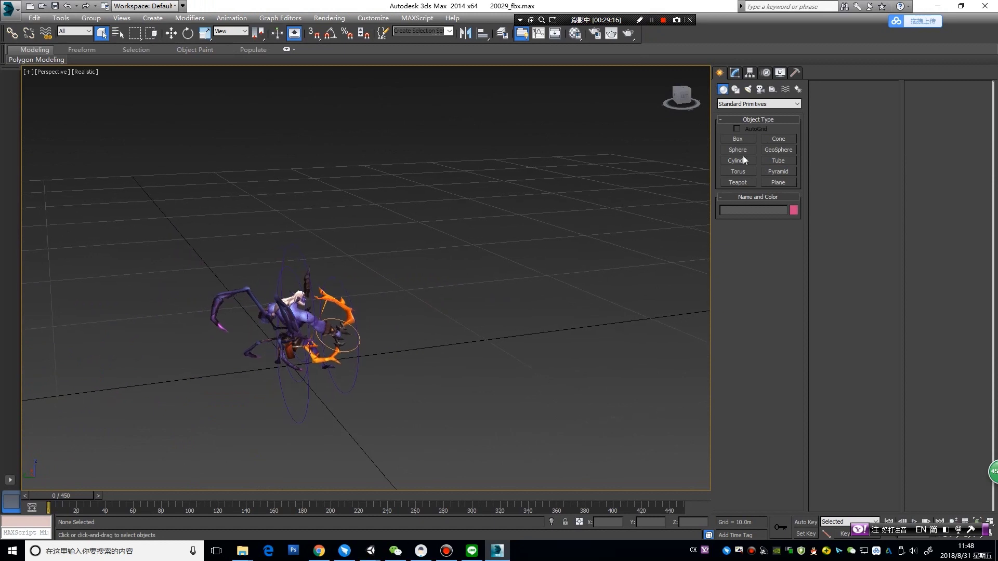
click(781, 73)
click(747, 214)
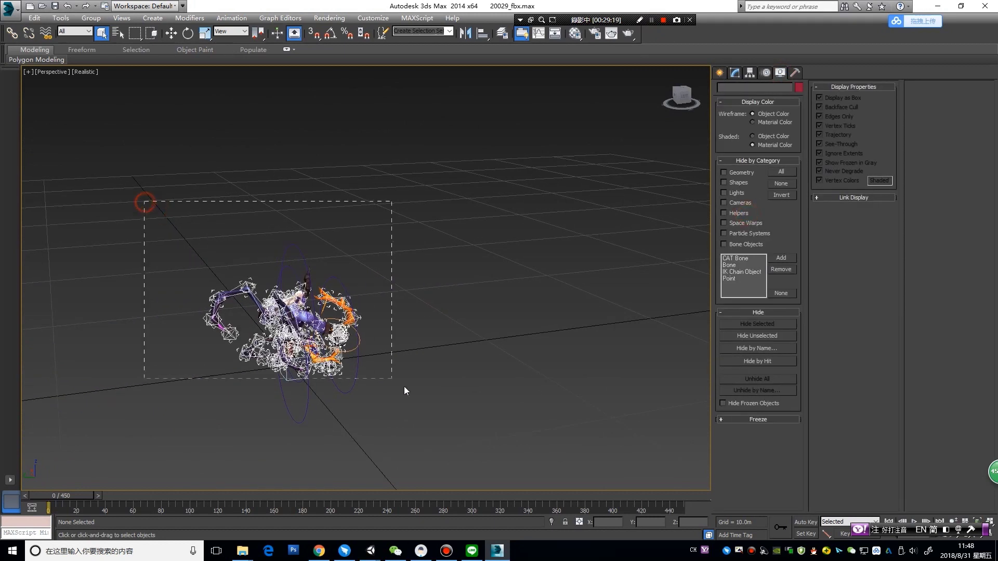
drag(404, 387, 499, 456)
mouse_move(64, 497)
mouse_down()
mouse_move(240, 500)
mouse_move(86, 499)
mouse_up()
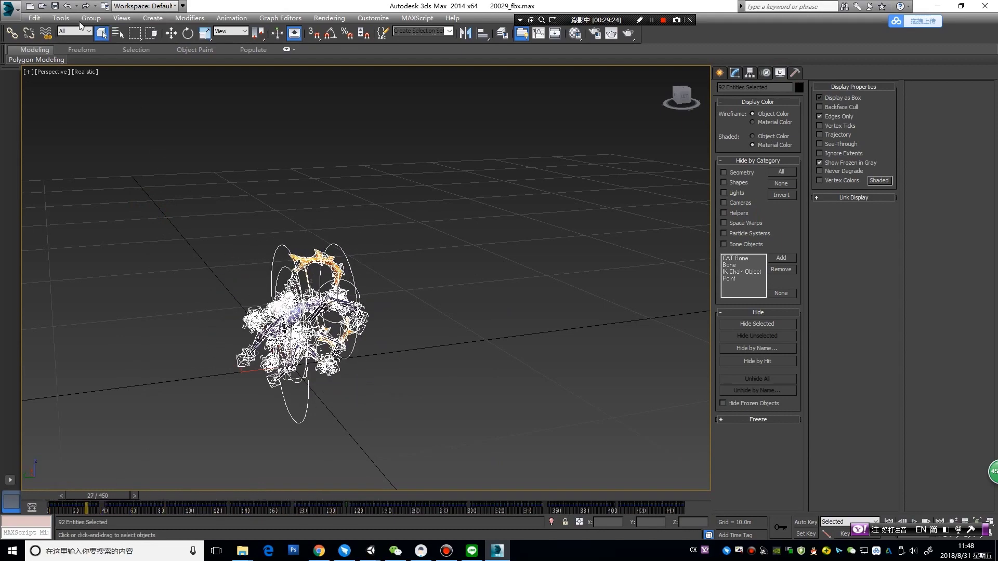
Start Export Selected from the Application menu, then bring Unity to the front
click(11, 16)
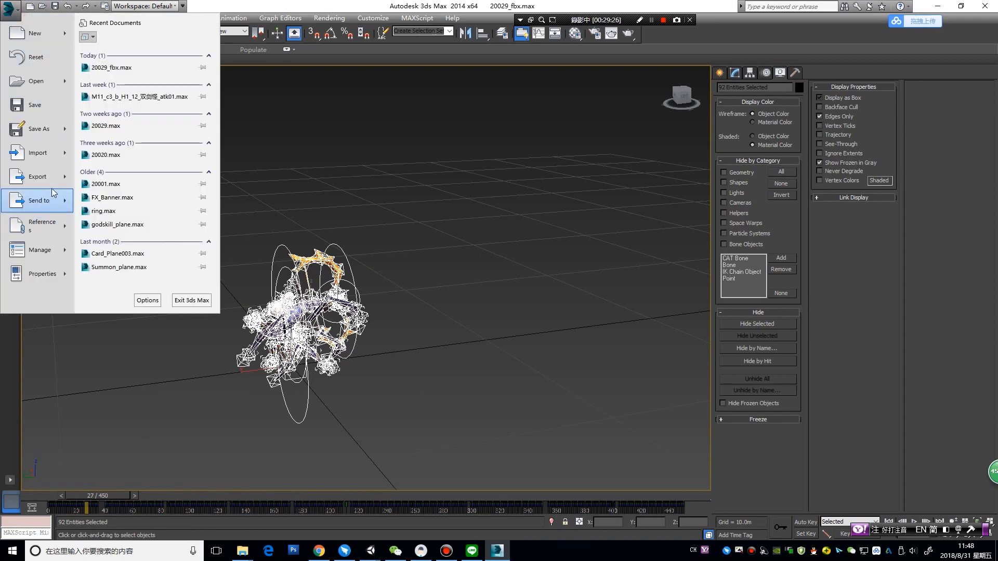
mouse_move(68, 177)
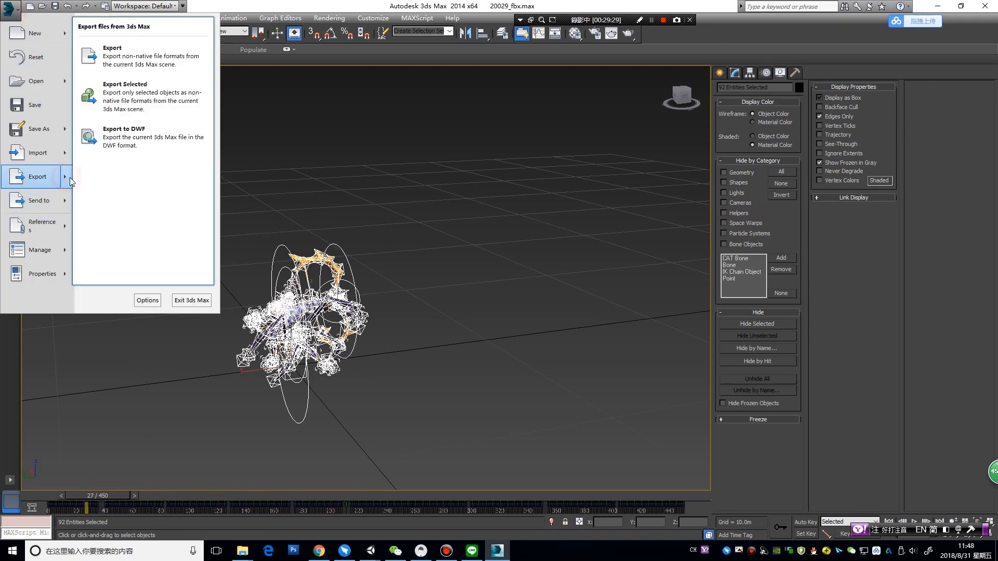
click(159, 106)
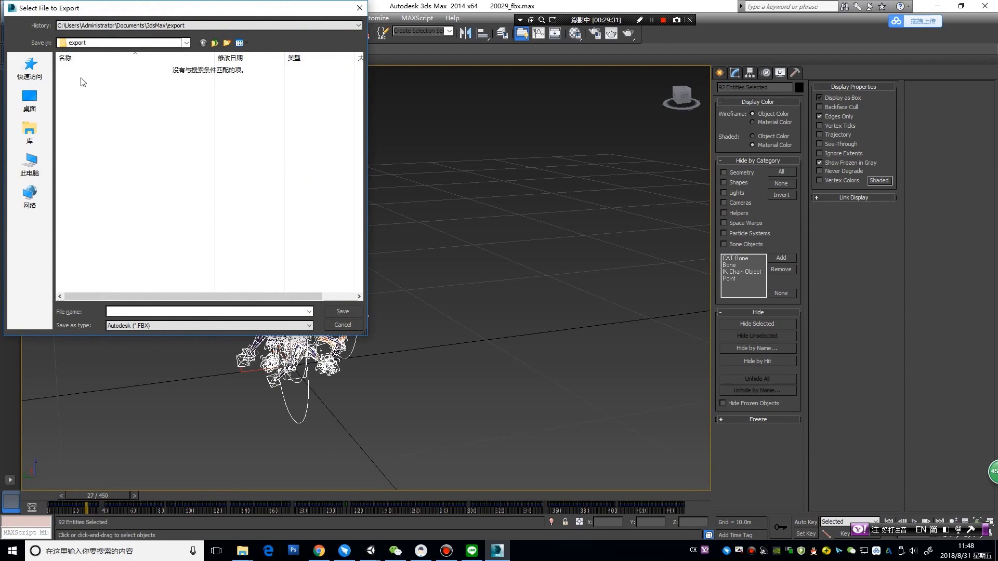
click(374, 555)
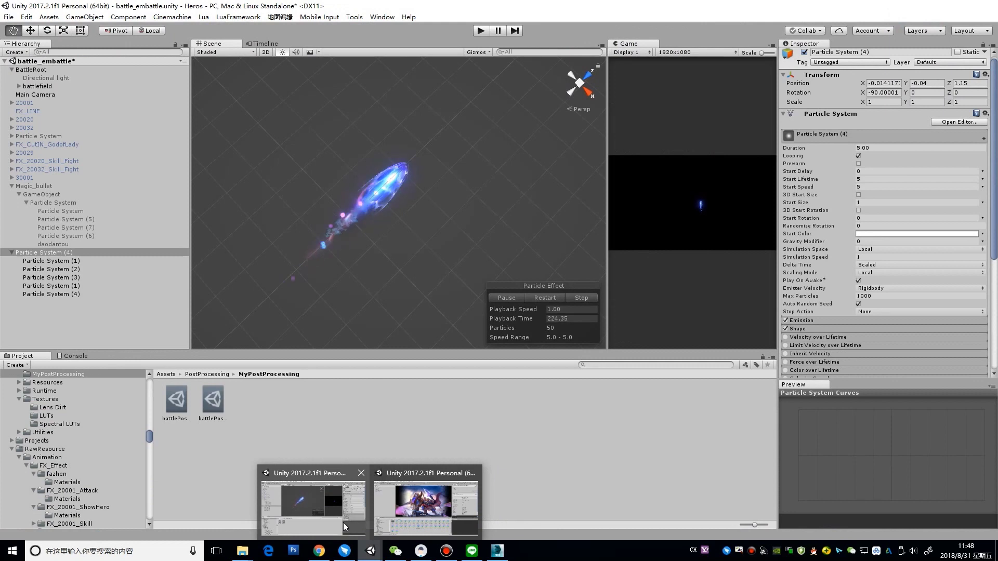
click(343, 522)
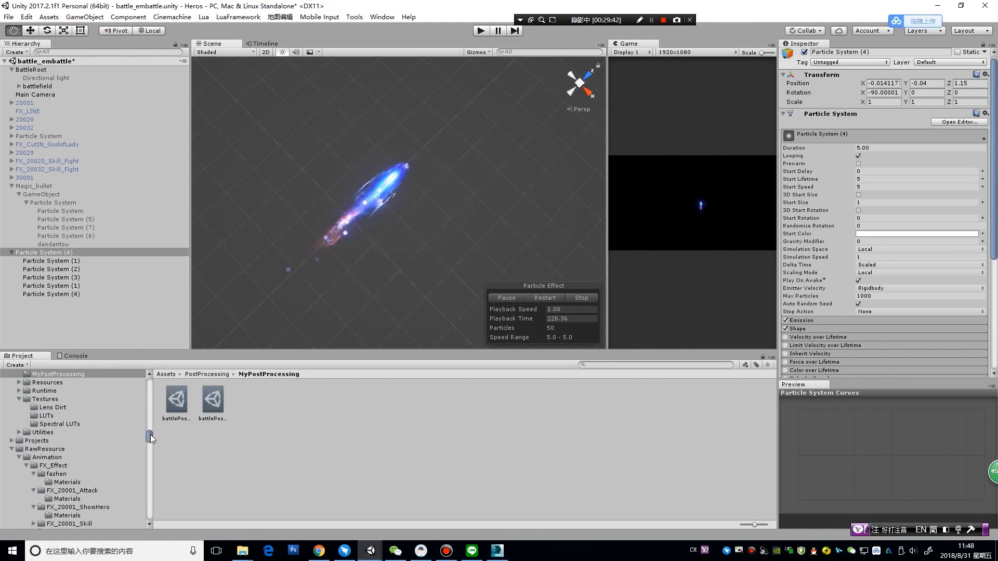
Open RawResource/Animation/FX_Effect/Textures and show the 20020_Arrow asset in Explorer
drag(149, 436, 147, 483)
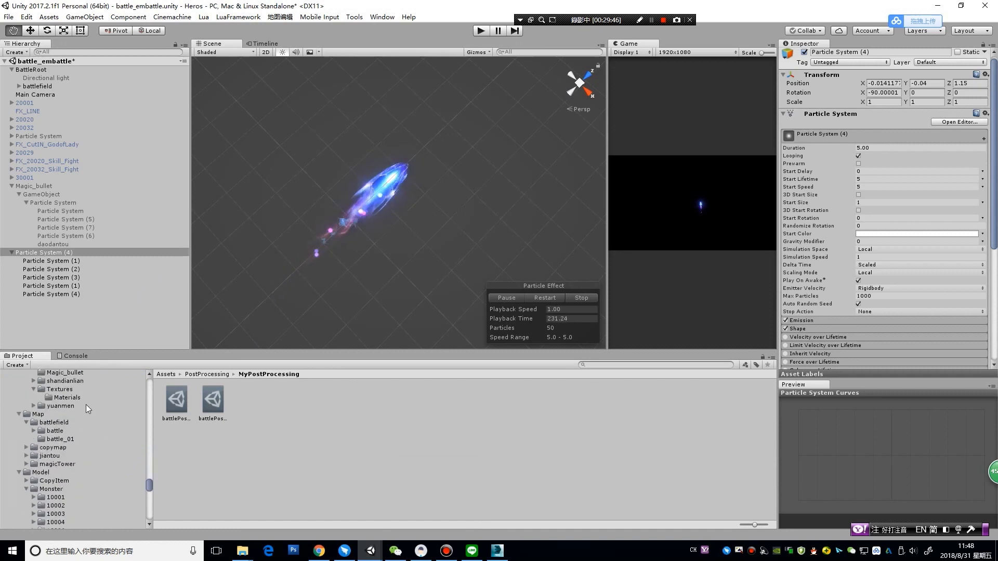
click(85, 391)
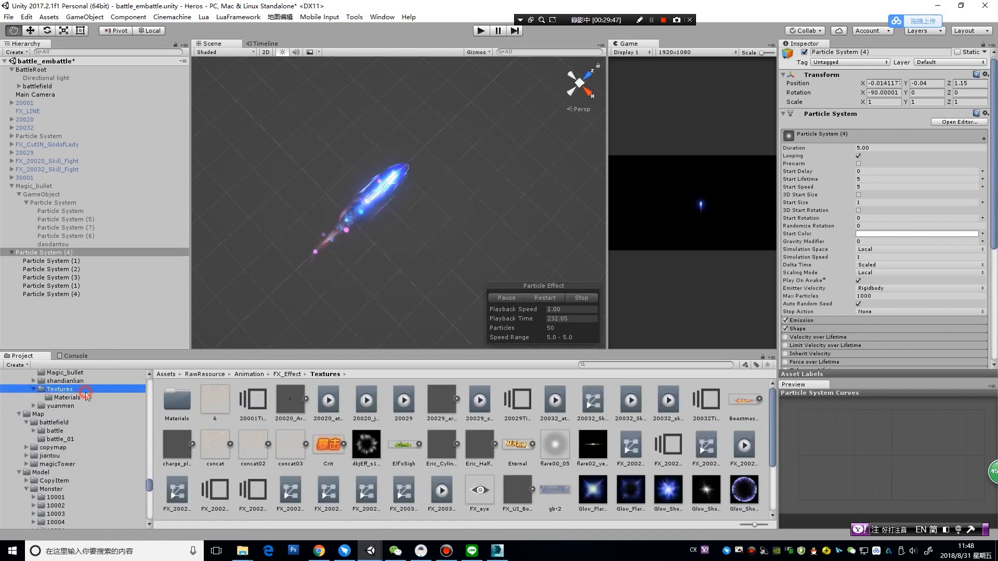
click(291, 405)
right_click(292, 405)
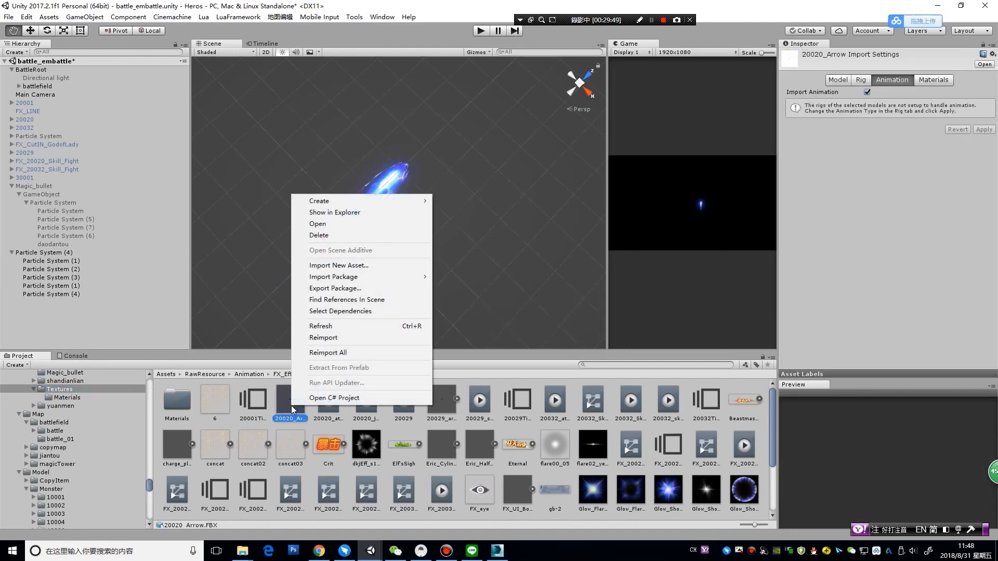
click(361, 214)
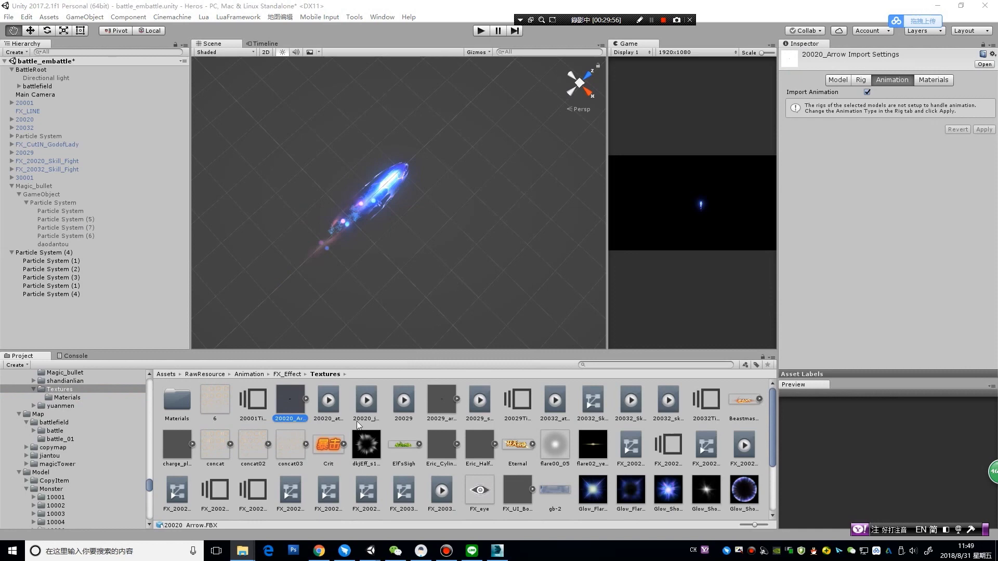
Point the 3ds Max export dialog at the Unity Textures folder and confirm the file name
click(497, 551)
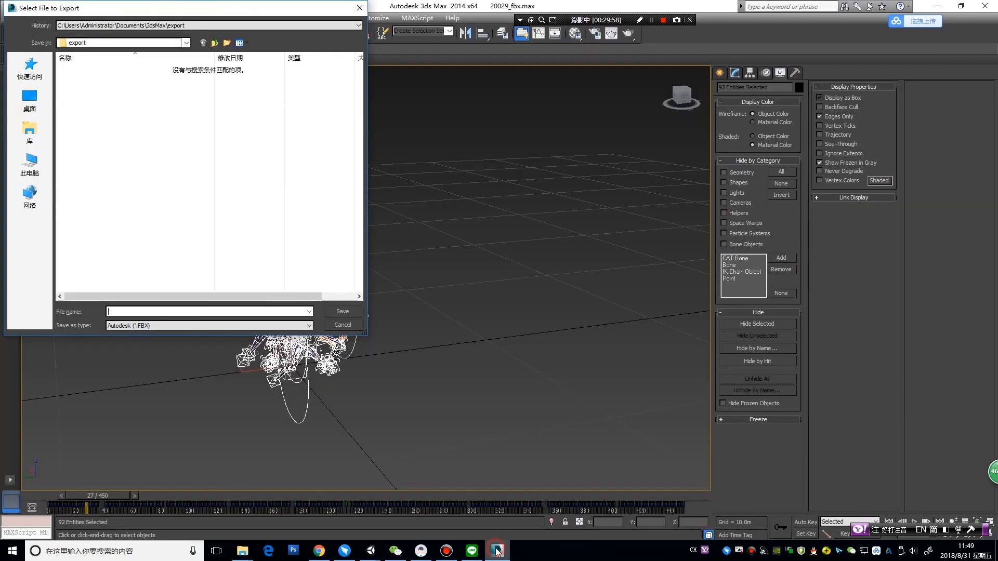
text(E:\Hero\Heros\Assets\RawResource\Animation\FX_Effect\Textures)
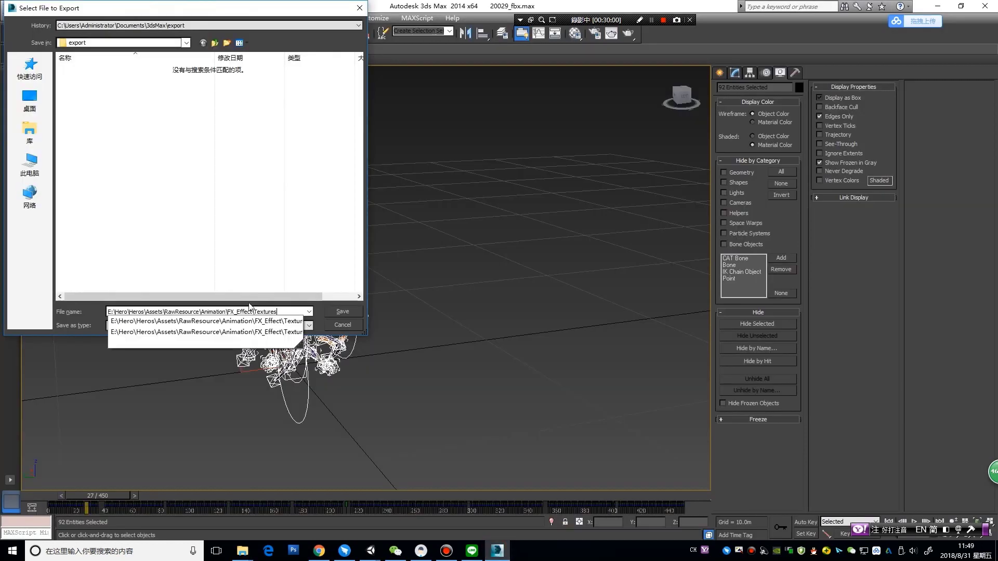
click(339, 312)
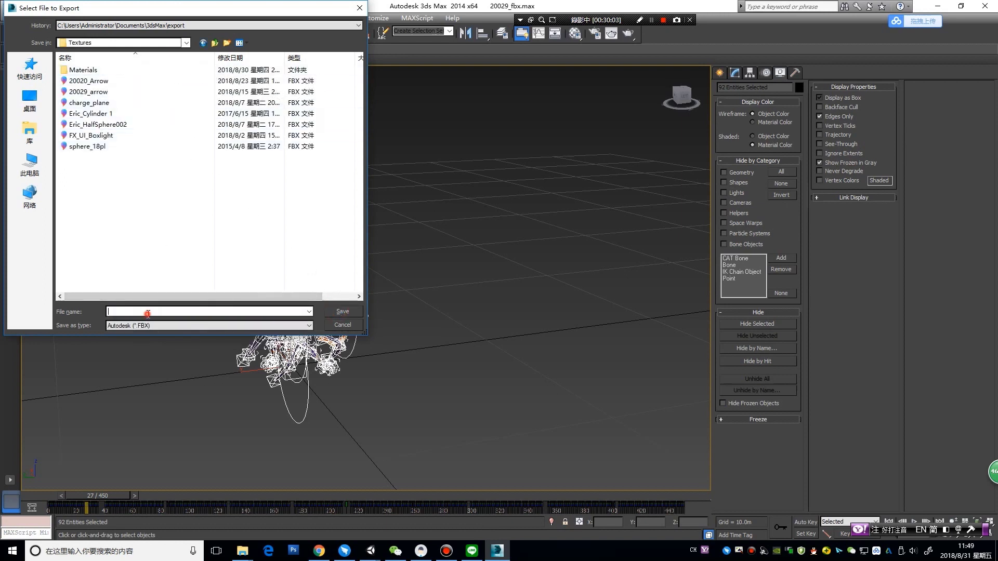
text(80)
key(Return)
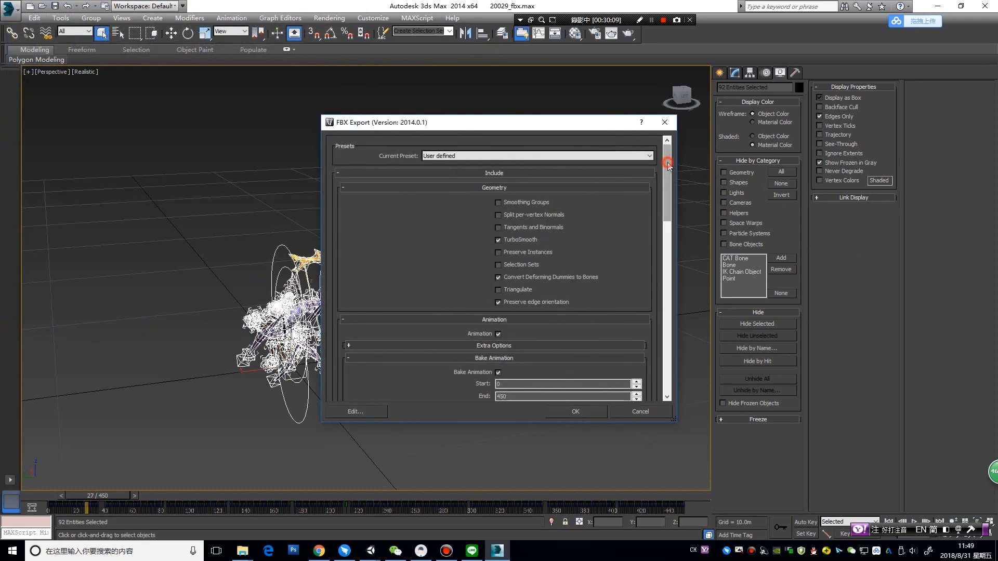
Export the FBX with Animation and Bake Animation enabled for frames 0–450
drag(667, 162, 667, 191)
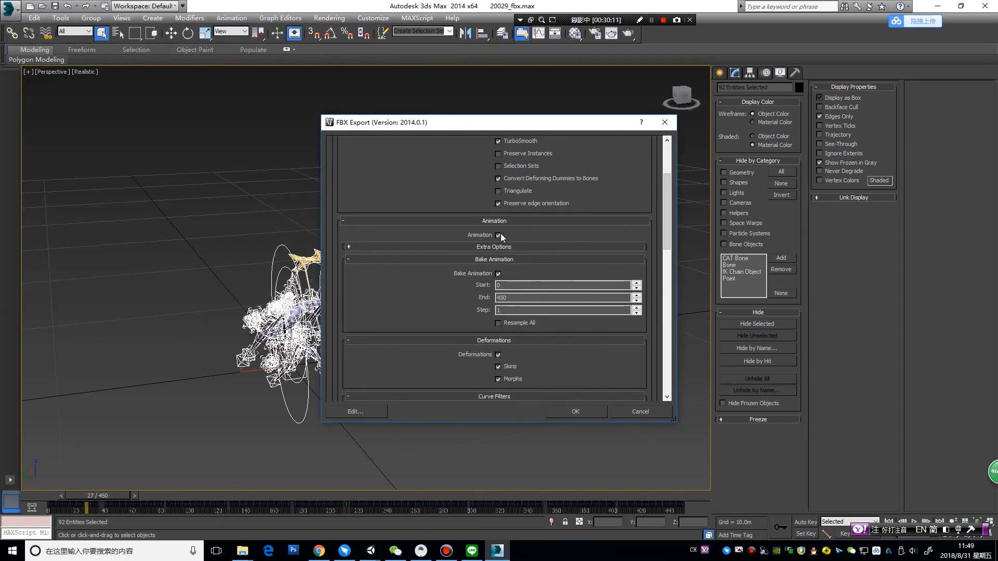
click(501, 234)
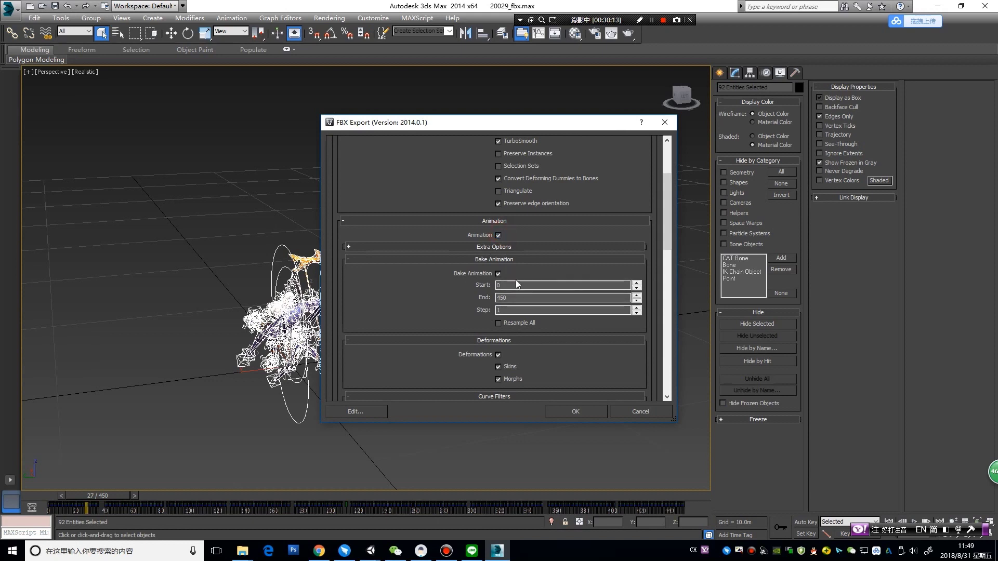
drag(669, 214, 658, 350)
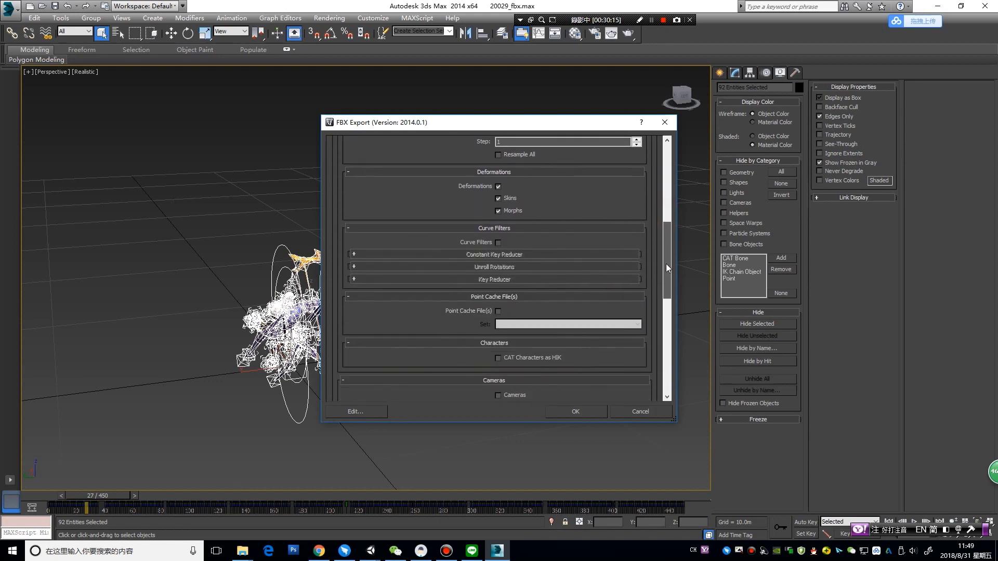
scroll(657, 351, down, 1)
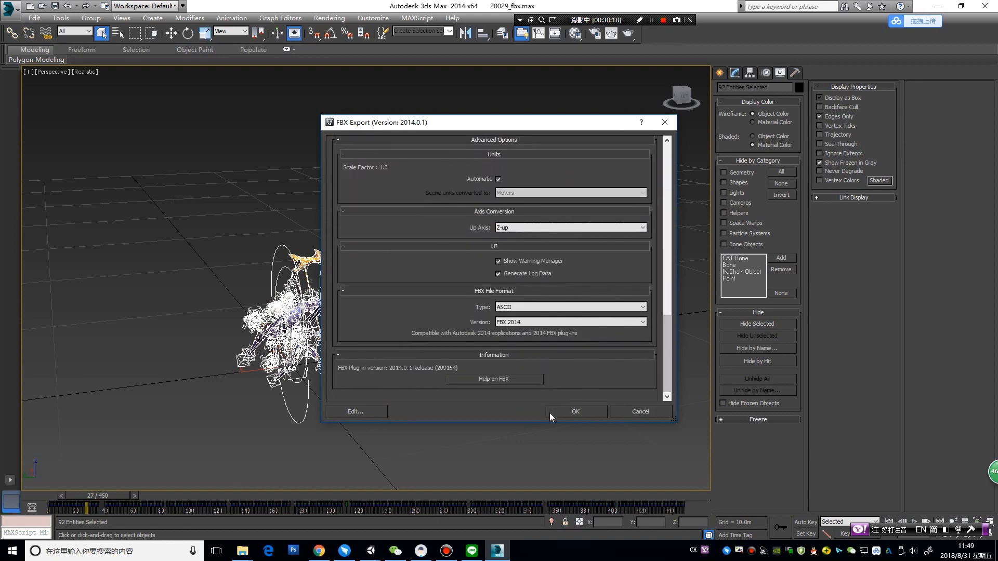
click(568, 413)
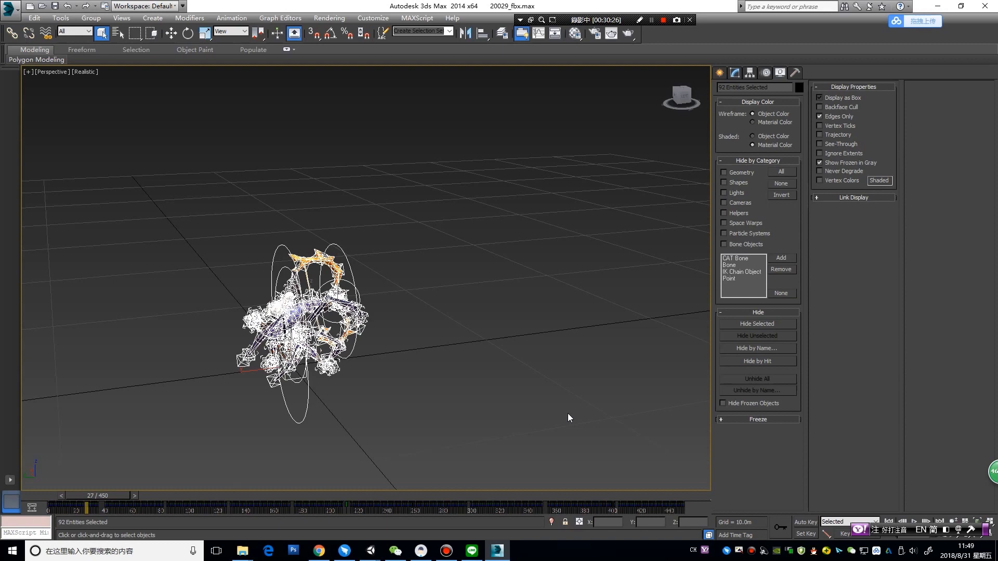
Back in Unity, scrub the BOSS.FBX Take 001 preview (frames 0–450) back and forth
mouse_move(373, 559)
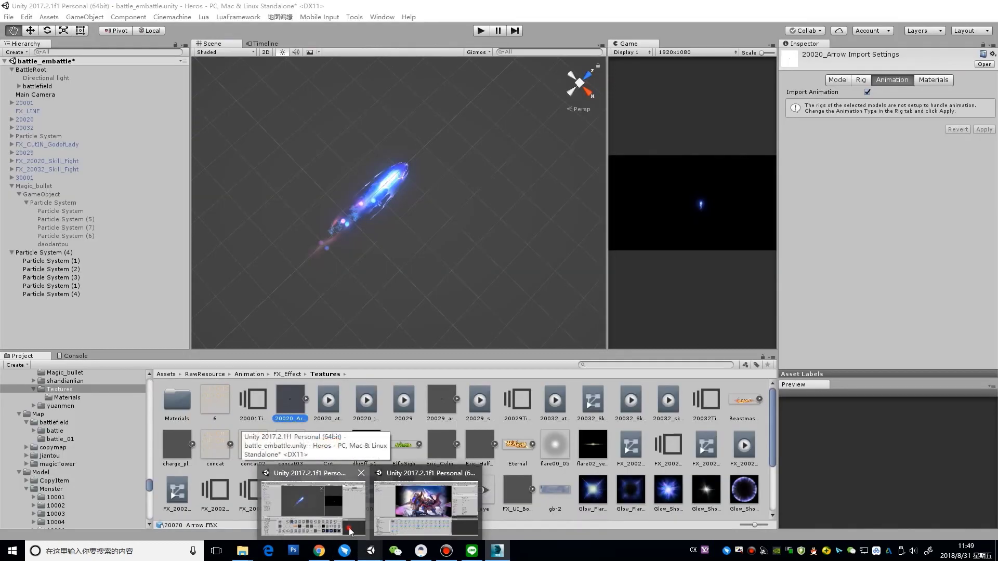
click(348, 528)
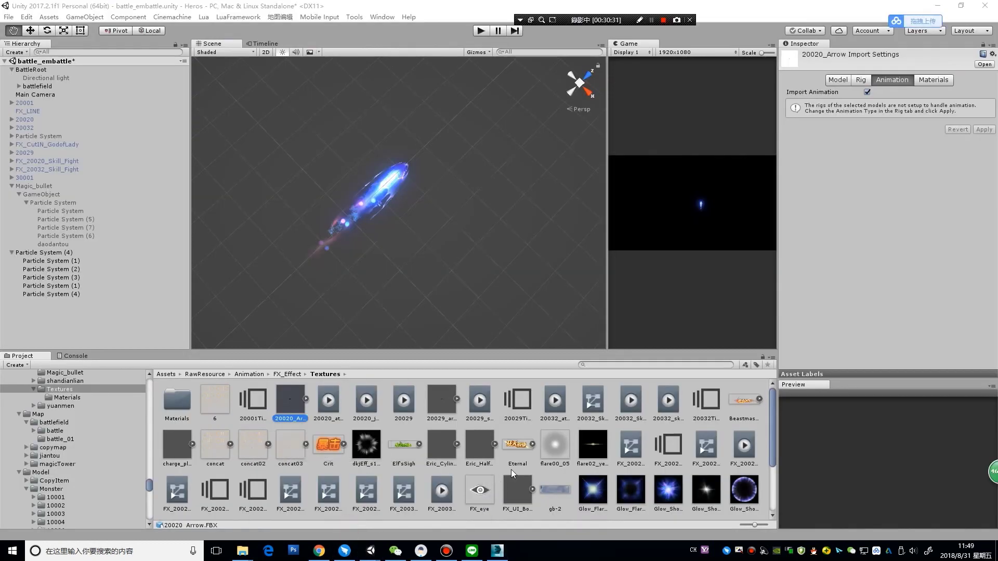
scroll(704, 473, down, 5)
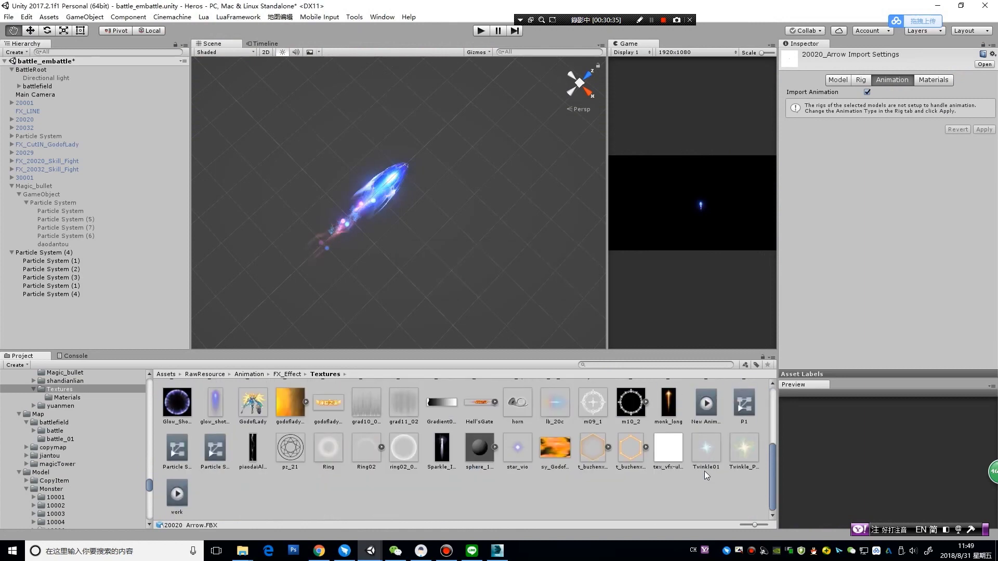
scroll(369, 473, up, 5)
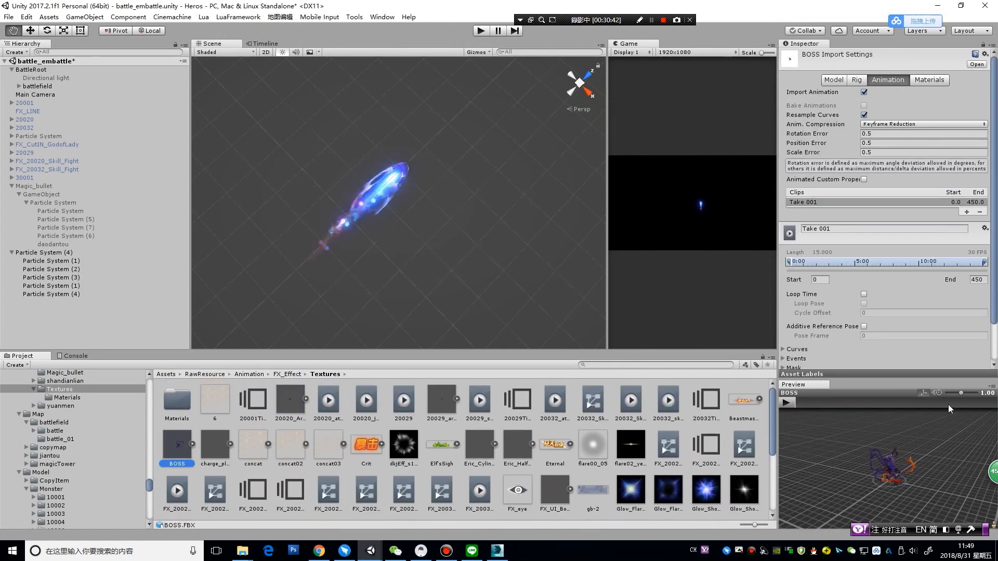
drag(809, 400, 896, 401)
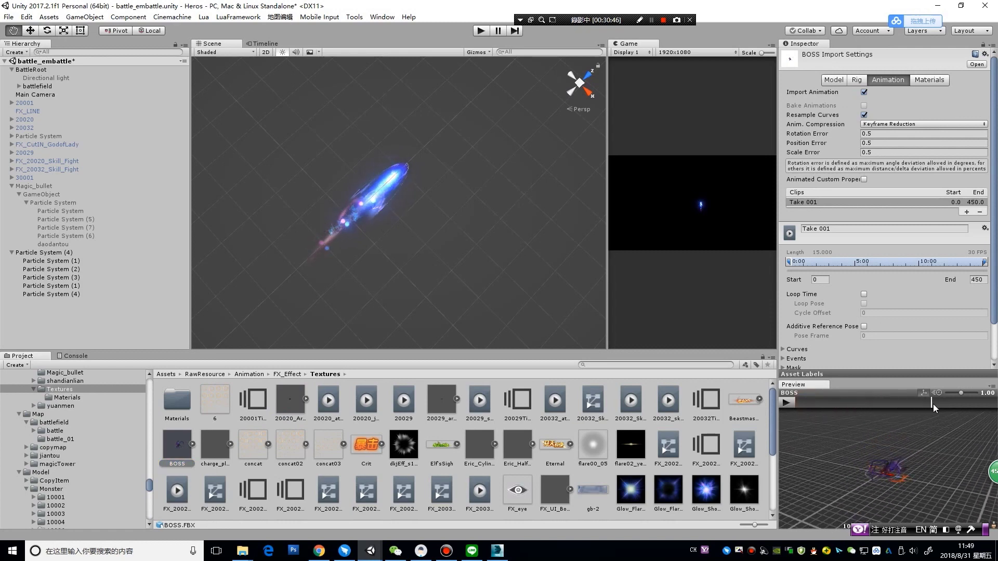
drag(896, 401, 837, 410)
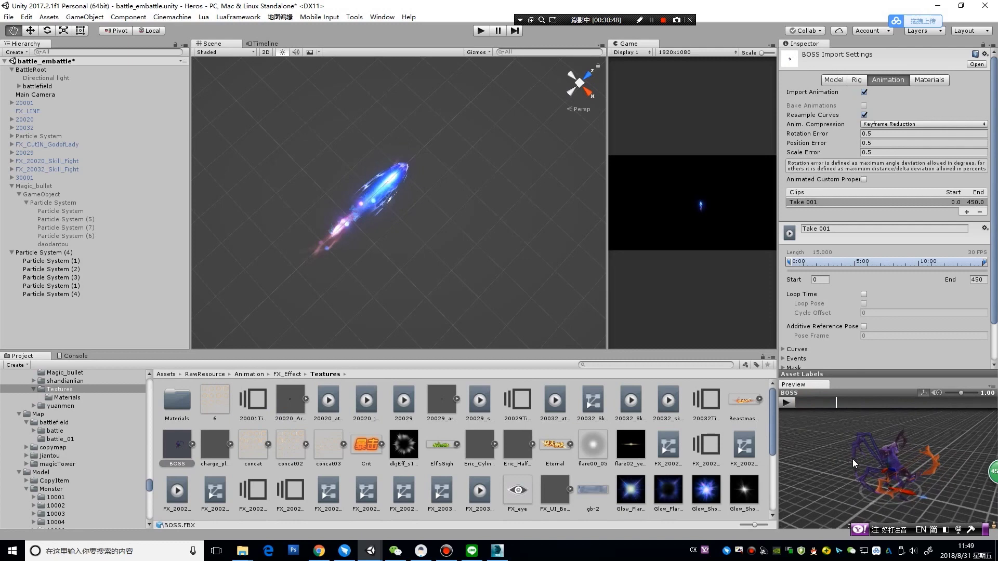
scroll(853, 459, up, 3)
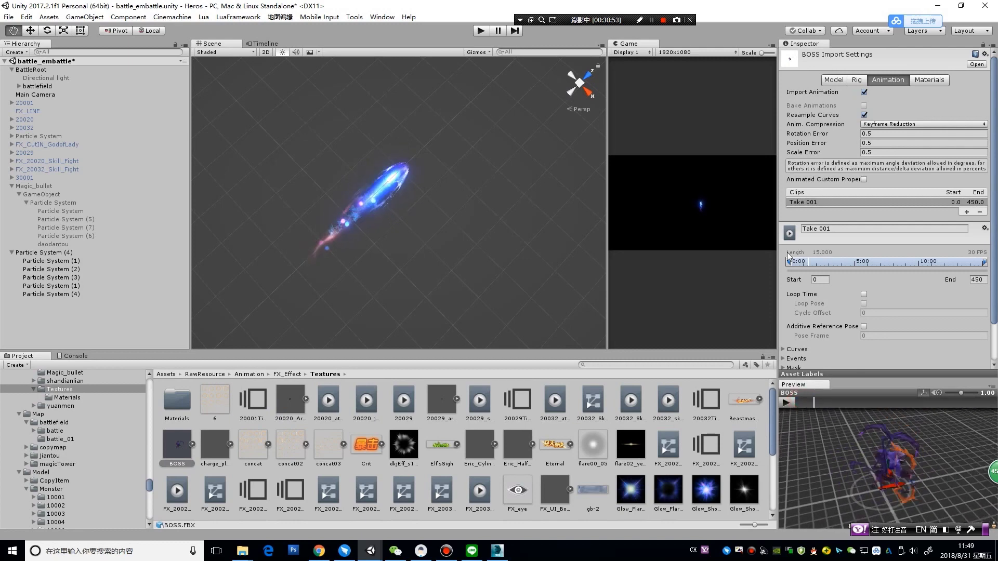
Add a second clip named ATTACK_TEST01 ending at frame 35 and preview it
click(965, 212)
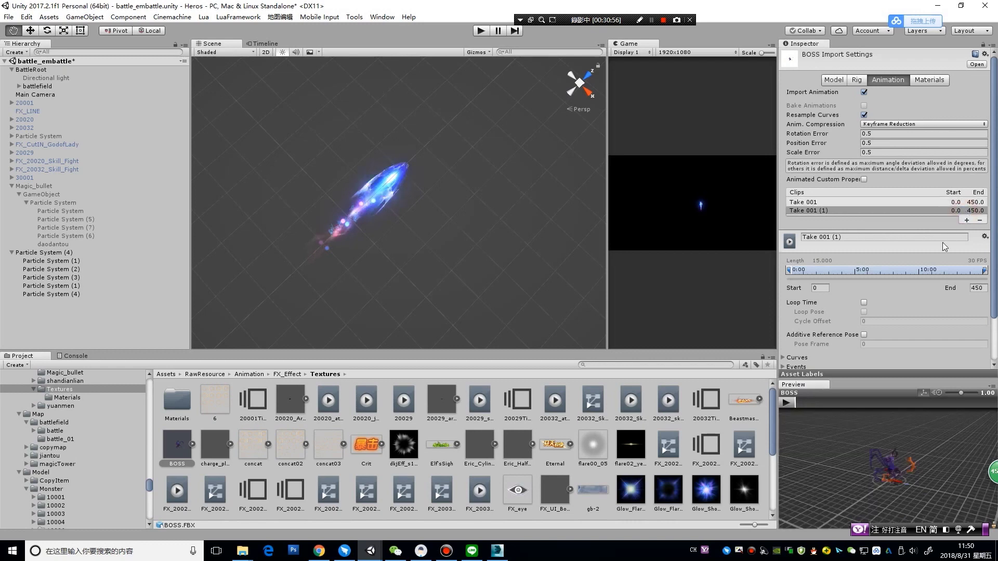
click(844, 237)
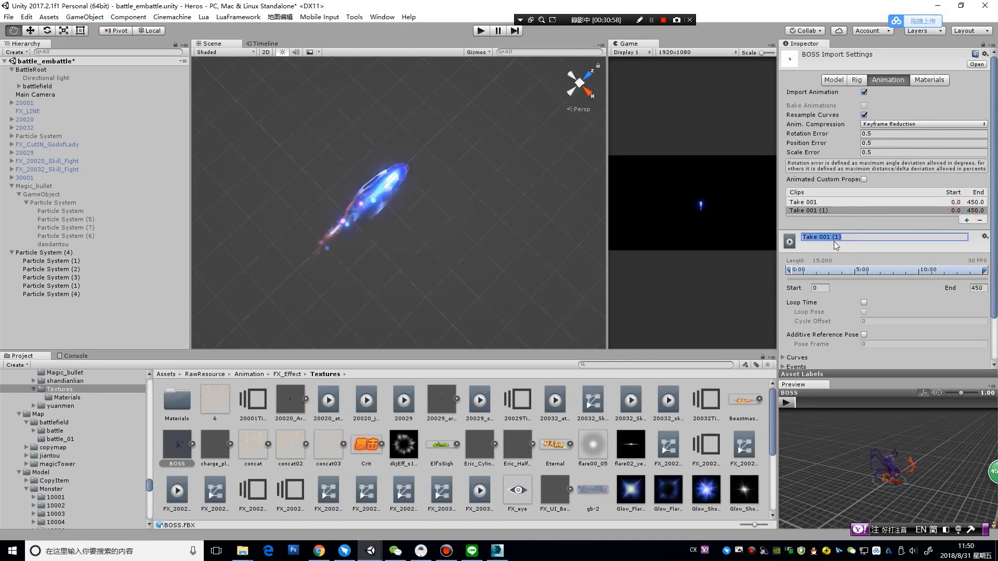
text(ATTACK_TEST01)
key(Return)
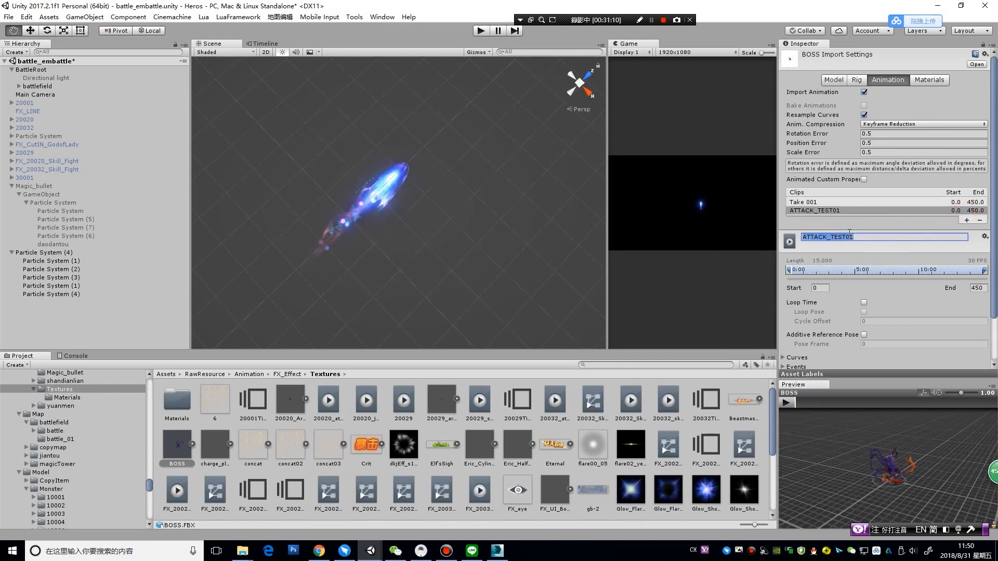
click(977, 288)
text(35)
key(Return)
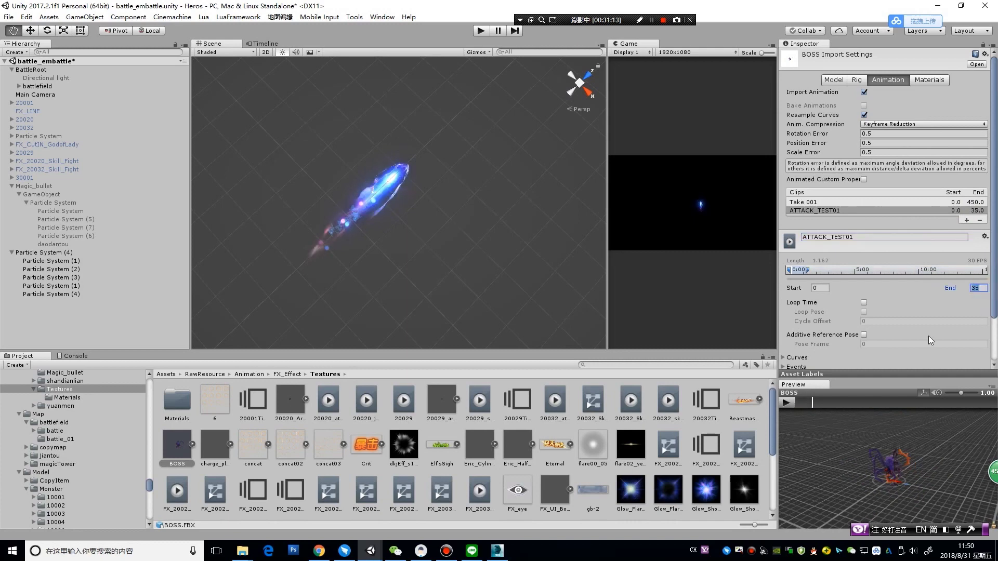
mouse_move(812, 403)
mouse_down()
mouse_move(952, 402)
mouse_move(896, 406)
mouse_move(949, 405)
mouse_move(890, 496)
mouse_up()
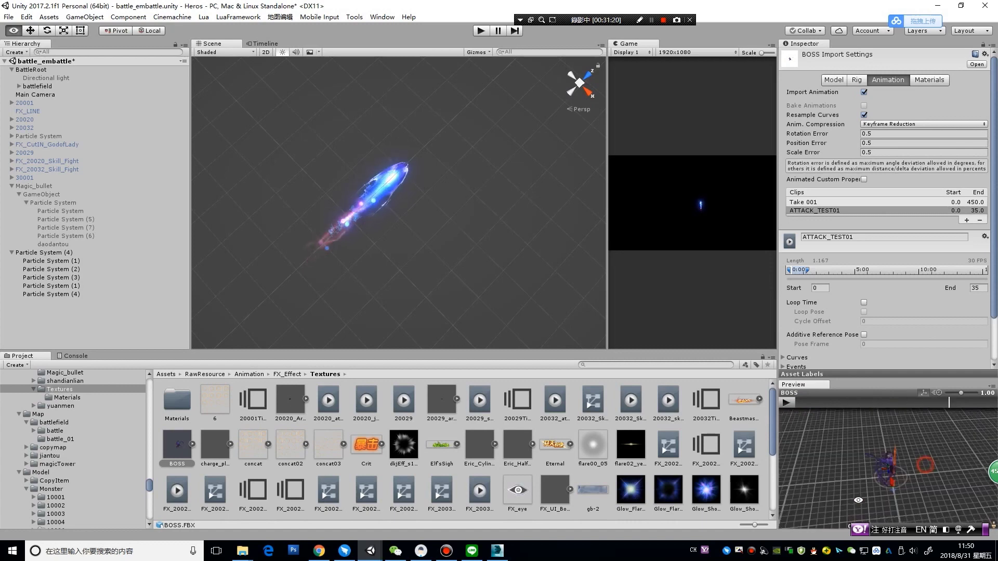
Drag the BOSS model into the scene and apply the pending import settings
click(174, 445)
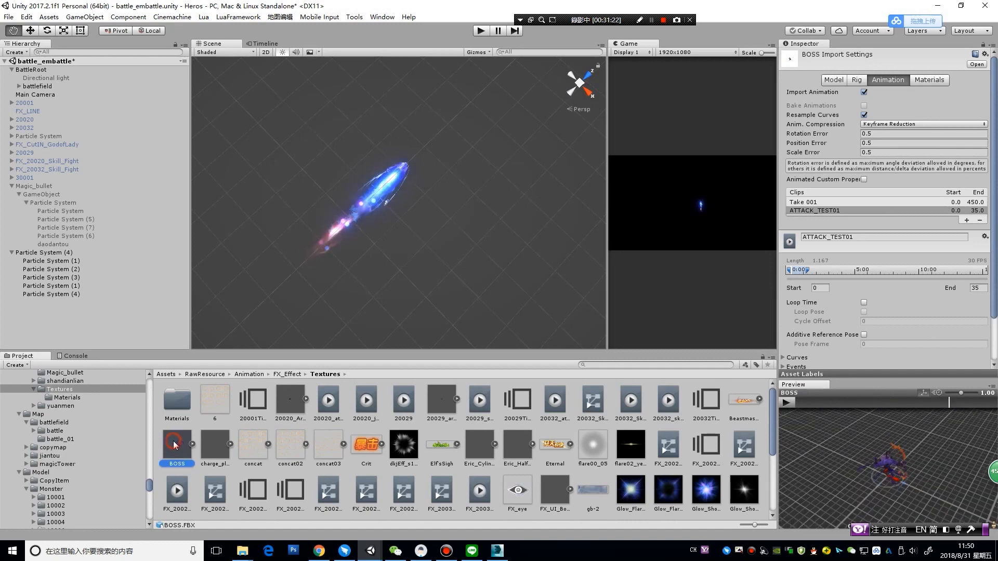
drag(85, 322, 83, 321)
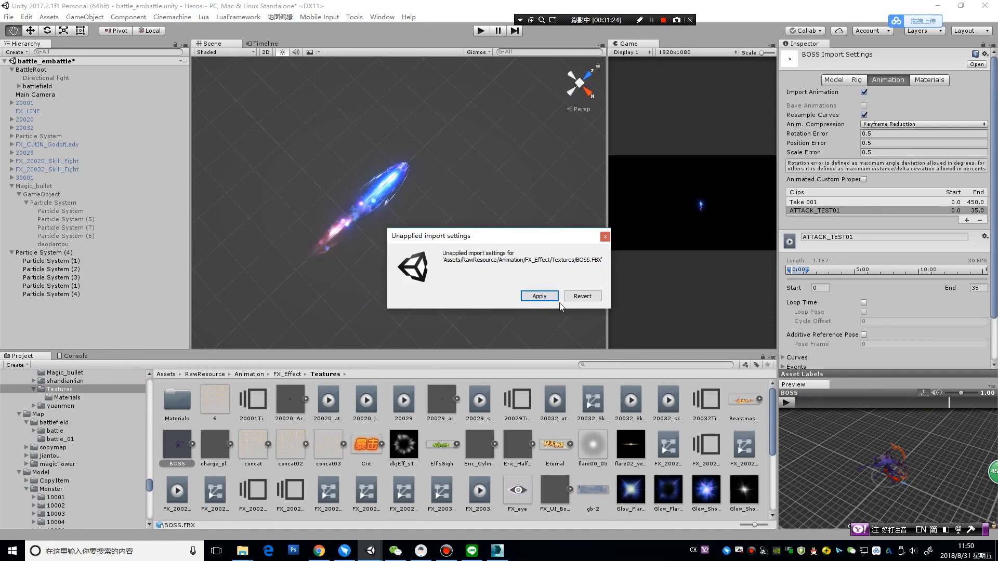
click(540, 296)
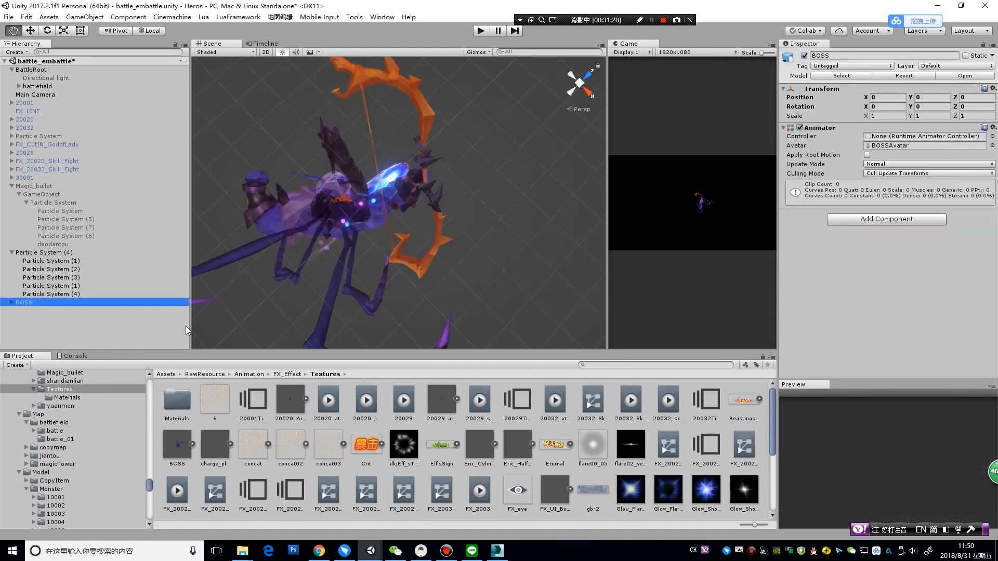
Orbit around the BOSS model, expand it in the Hierarchy and select Mesh_Bone
alt+drag(442, 166, 339, 169)
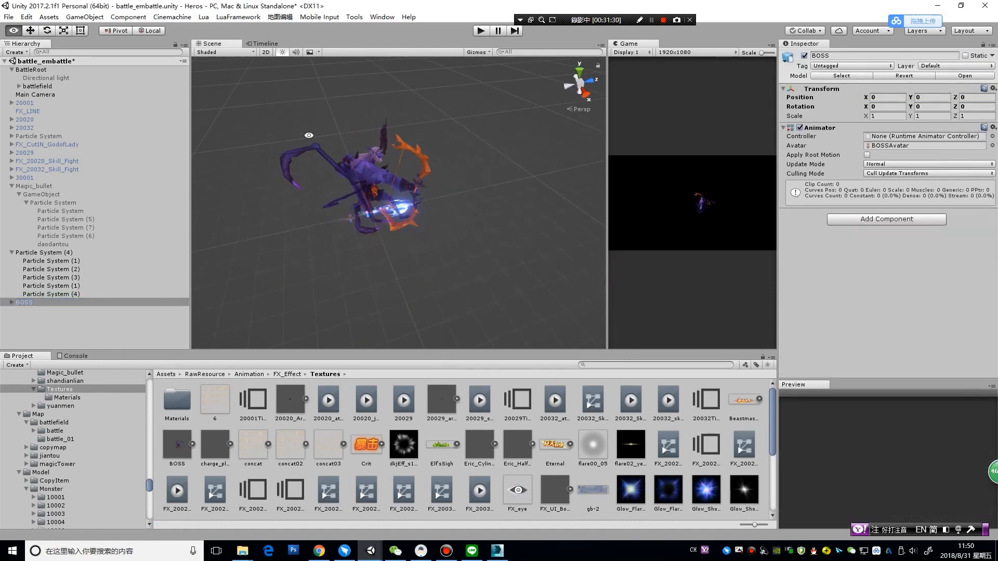
alt+drag(338, 169, 297, 194)
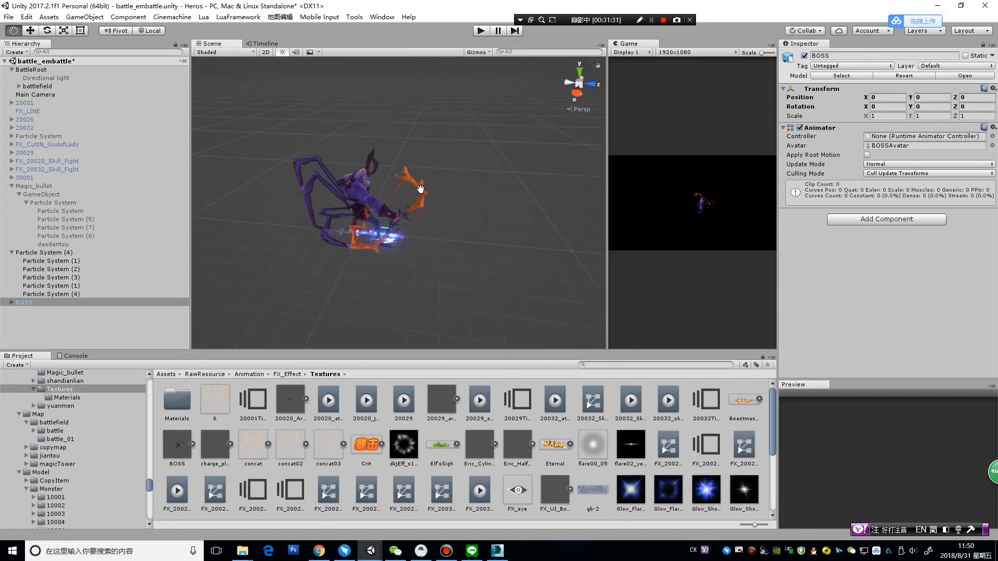
click(11, 303)
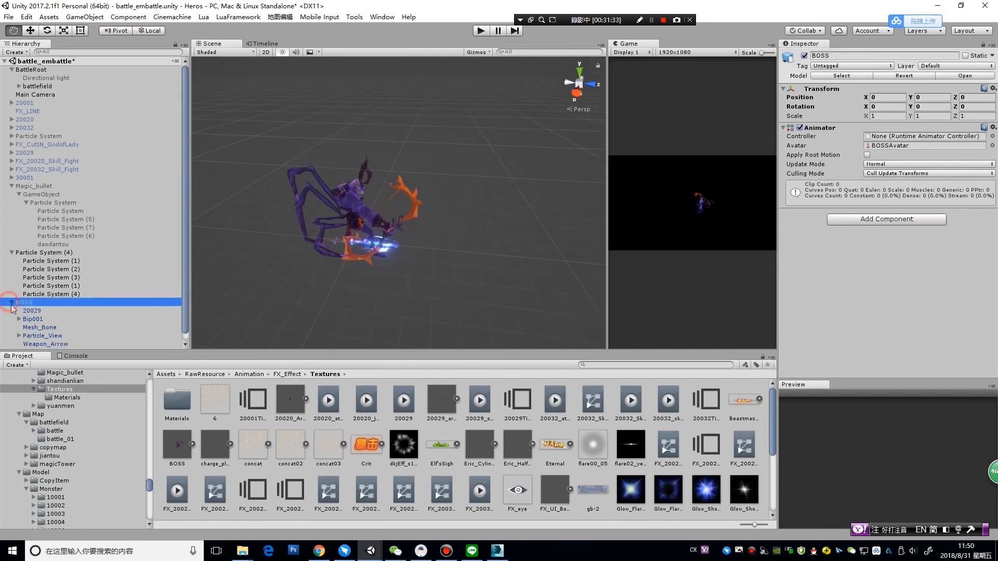
scroll(31, 333, down, 1)
click(47, 321)
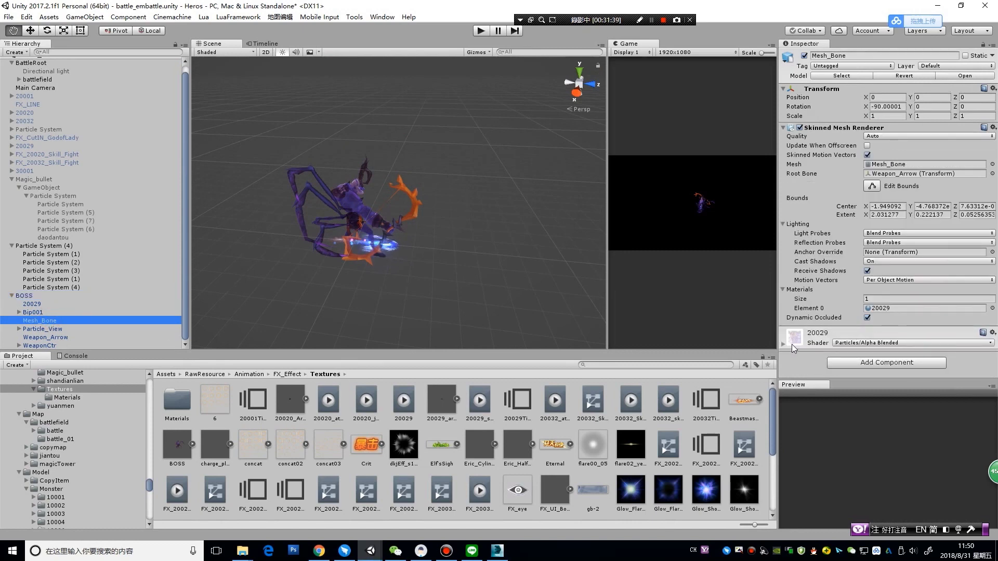
Switch material 20029 to the Unlit/Texture shader and reselect the BOSS object
click(783, 345)
click(856, 343)
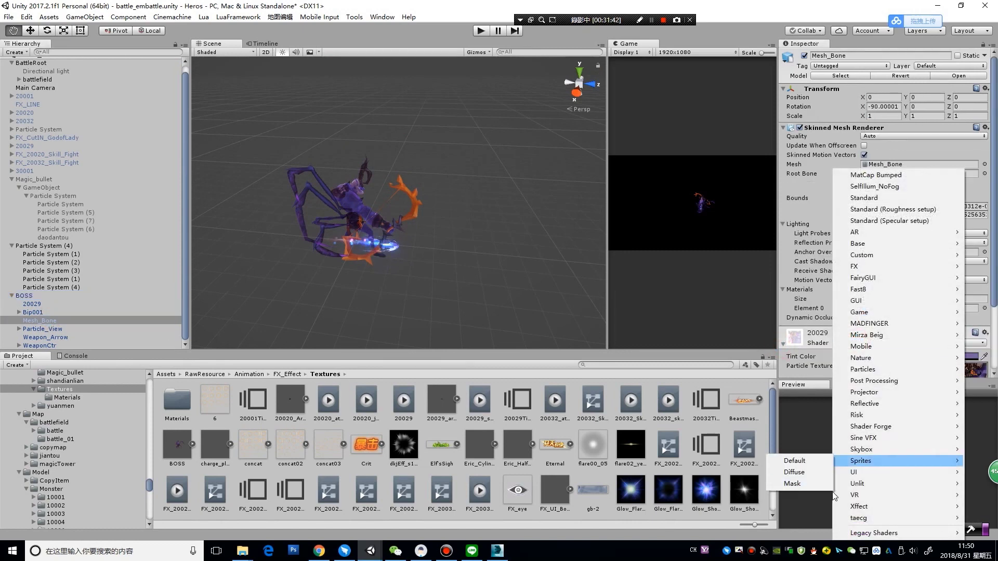
mouse_move(862, 484)
click(817, 504)
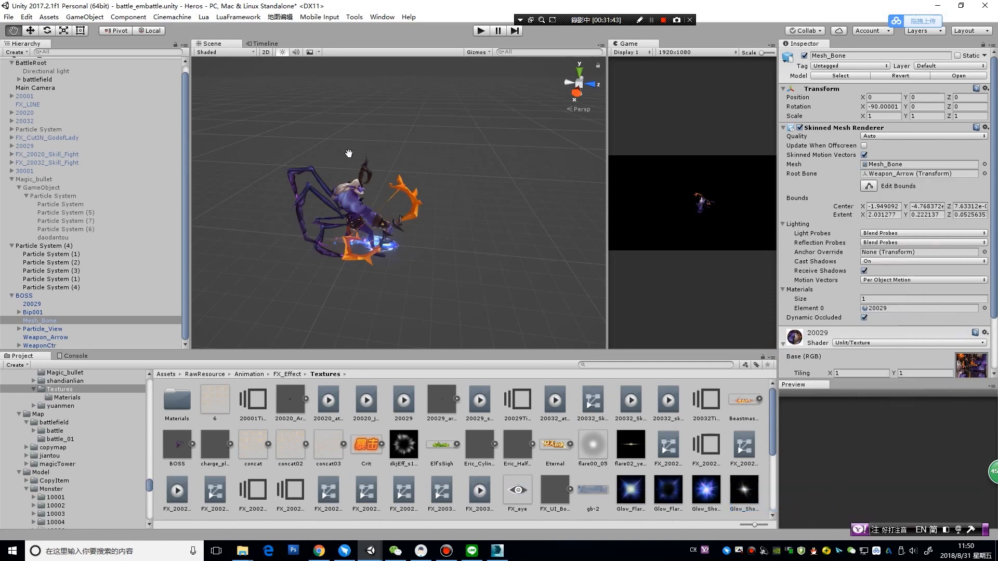
mouse_move(354, 179)
alt+mouse_down()
mouse_move(459, 222)
mouse_move(427, 262)
alt+mouse_up()
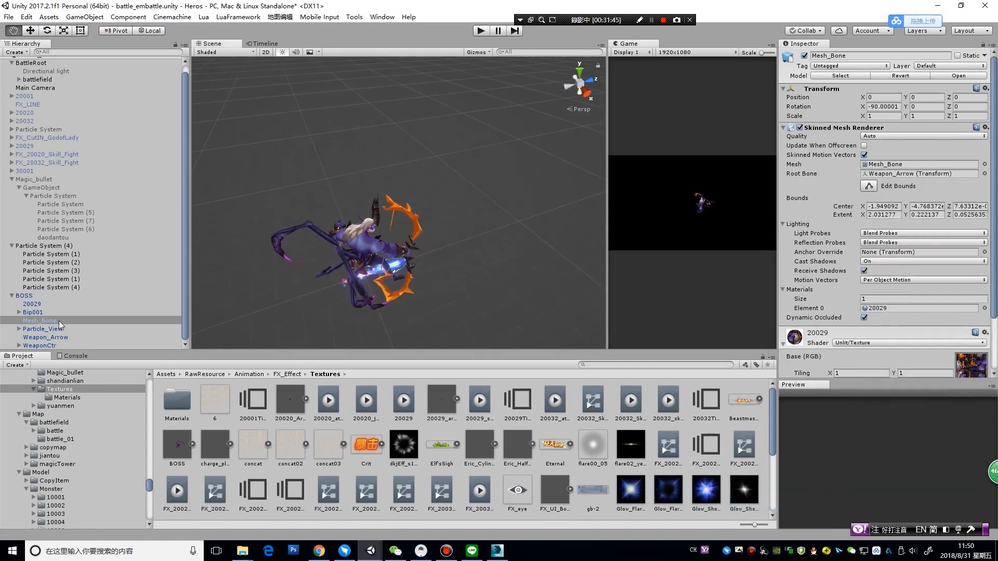
click(41, 295)
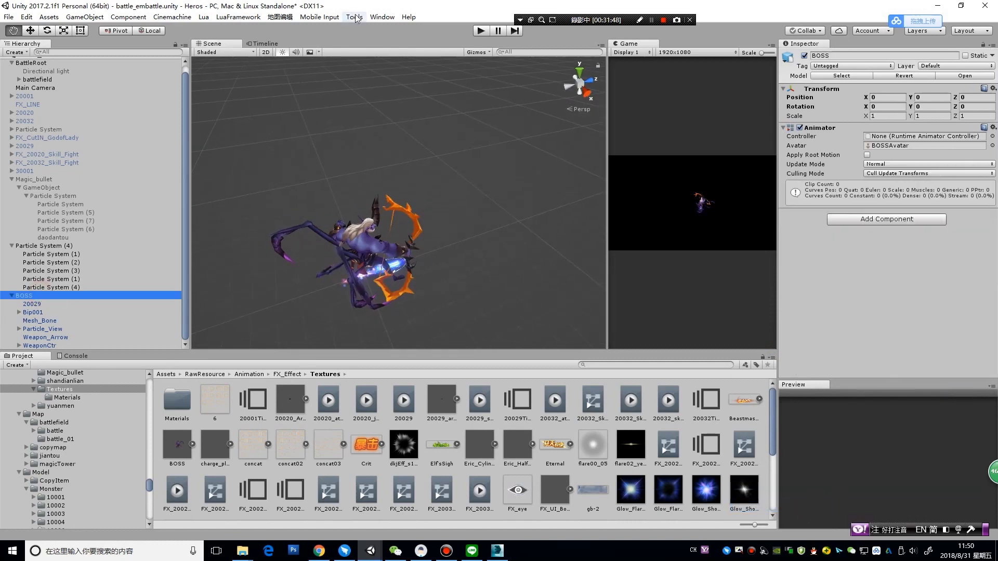
click(382, 17)
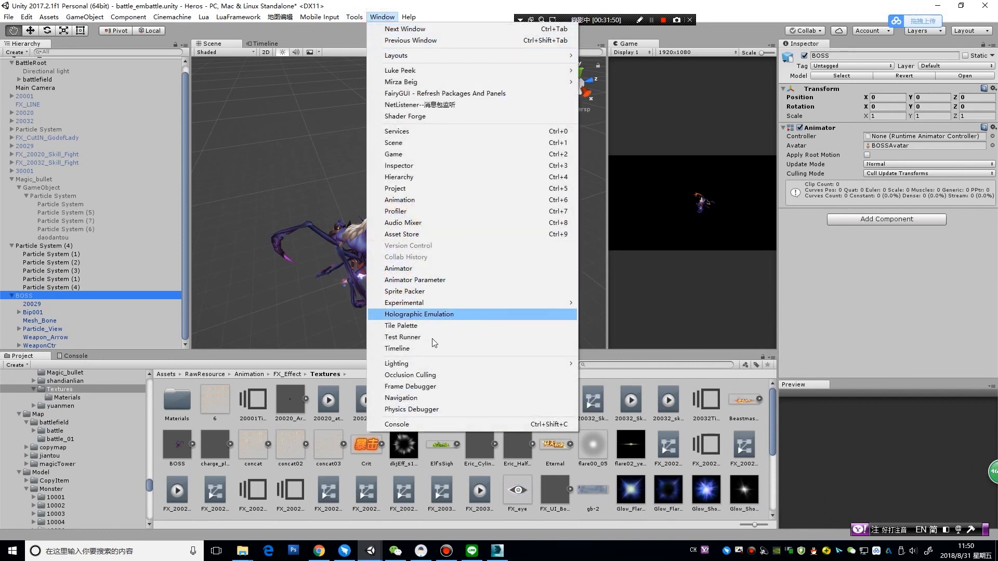
Dock the Timeline window below the Scene view and create BOSSTimeline for the selected BOSS object
click(517, 348)
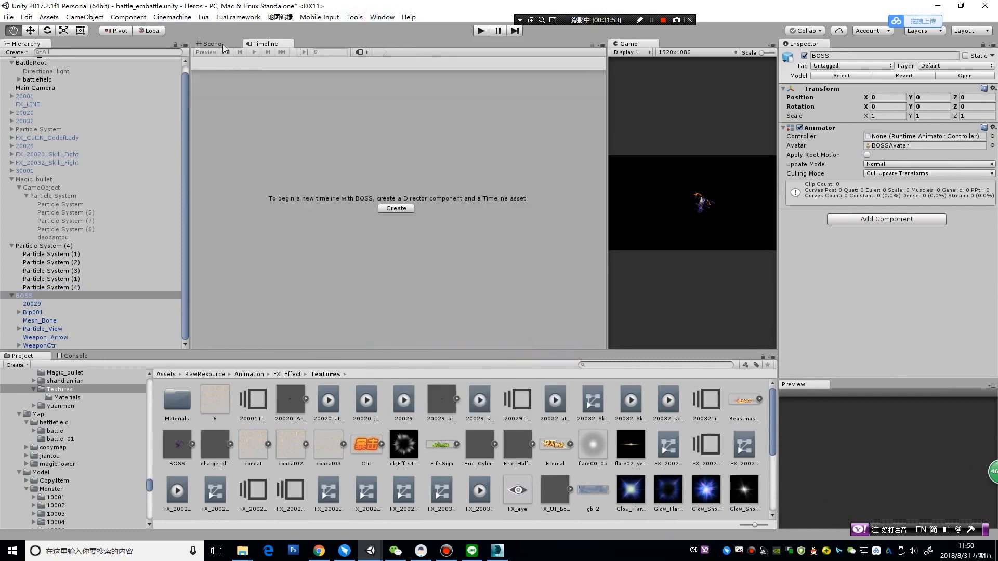
drag(271, 45, 339, 283)
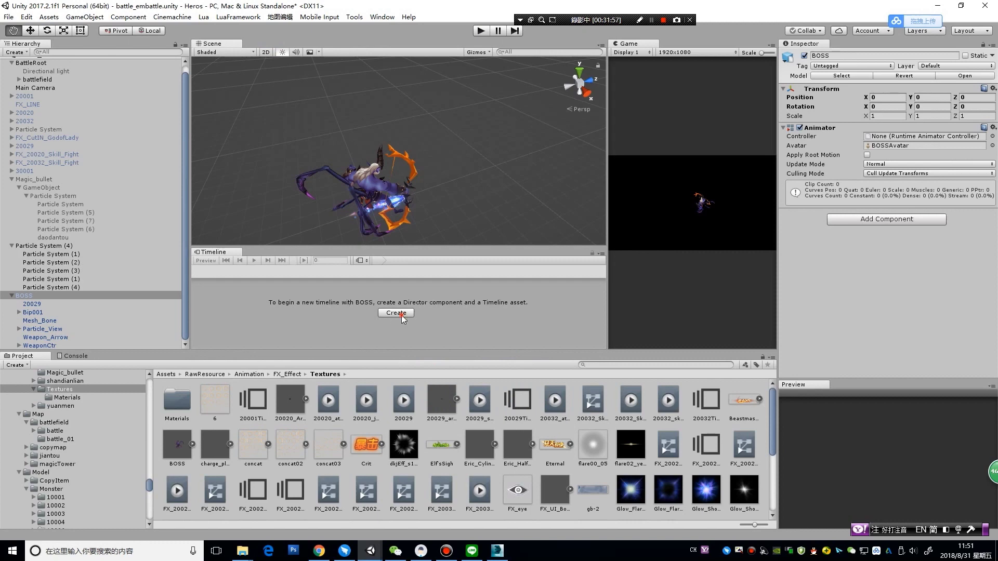
click(396, 312)
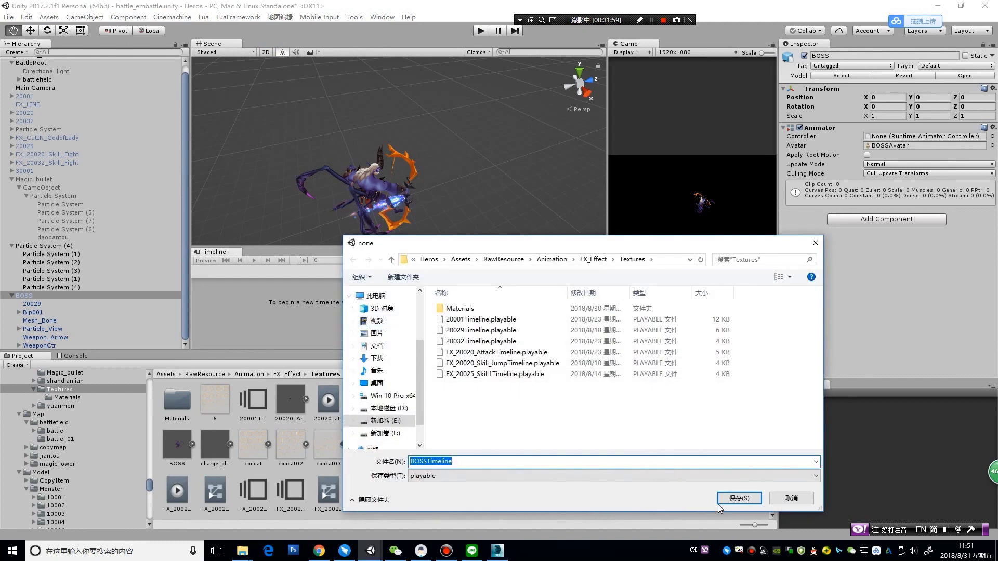
click(720, 503)
Add the ATTACK_TEST01 clip to the BOSS track and scrub to frame 39 to preview the attack
right_click(390, 288)
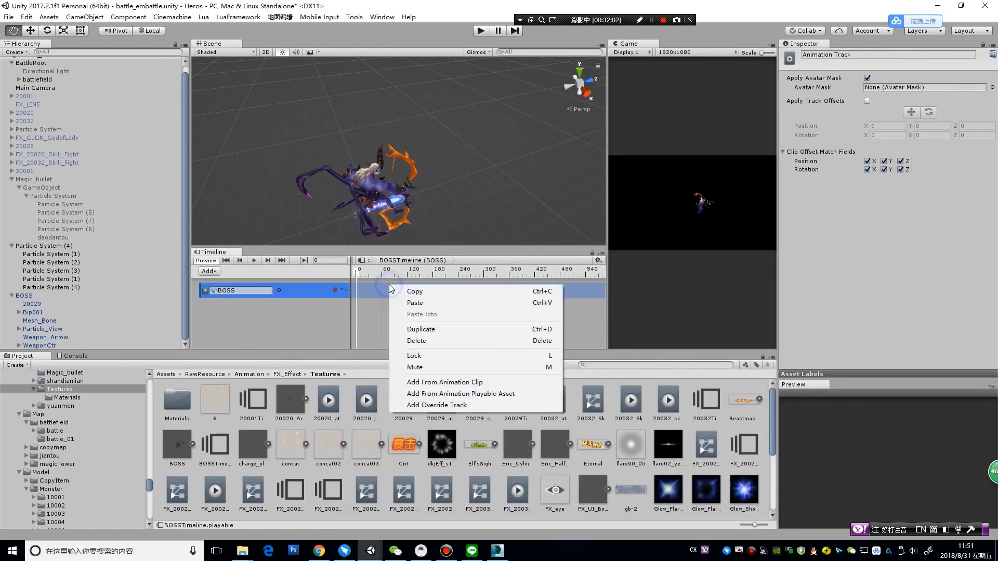
click(428, 385)
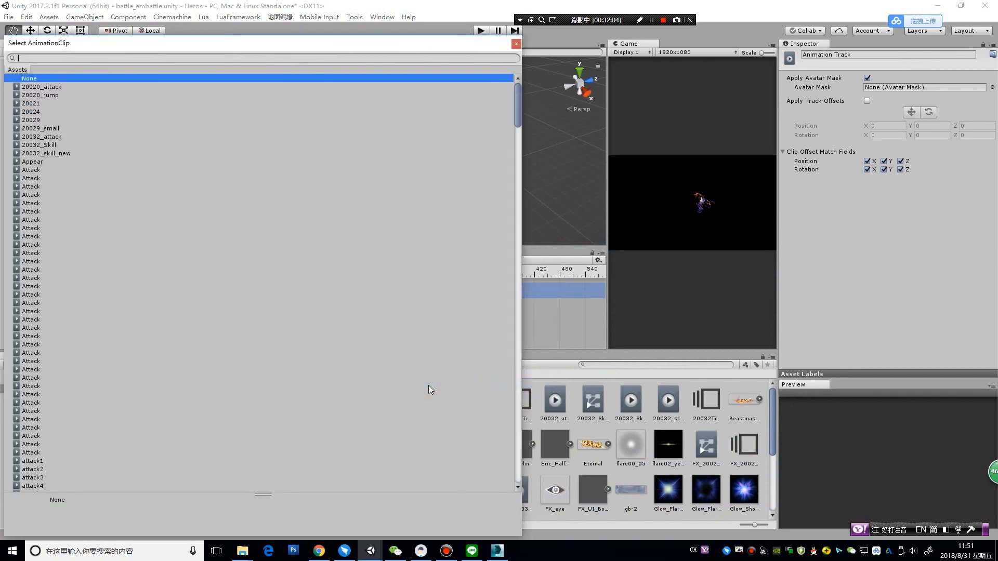
text(ATTACK_T)
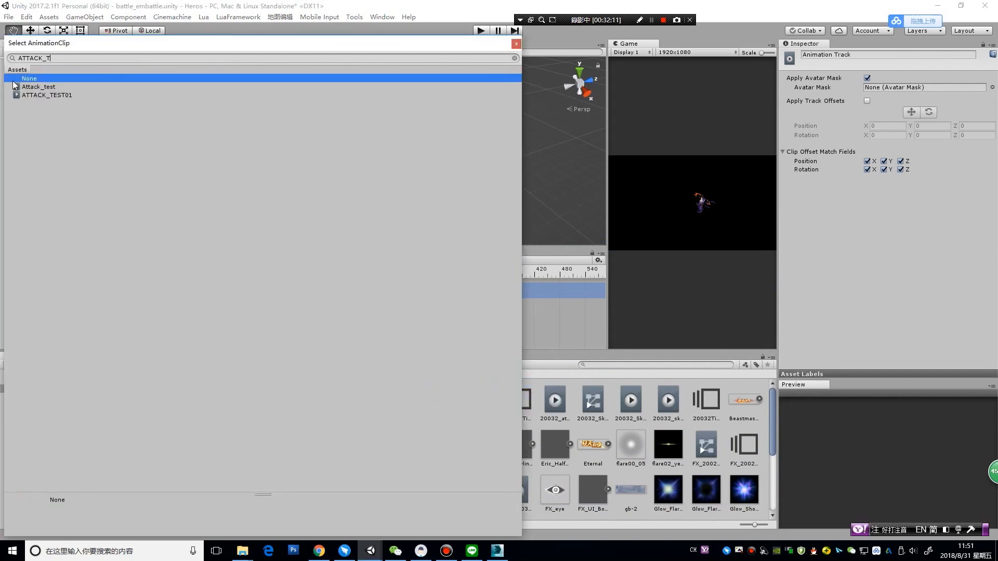
click(60, 96)
double_click(59, 96)
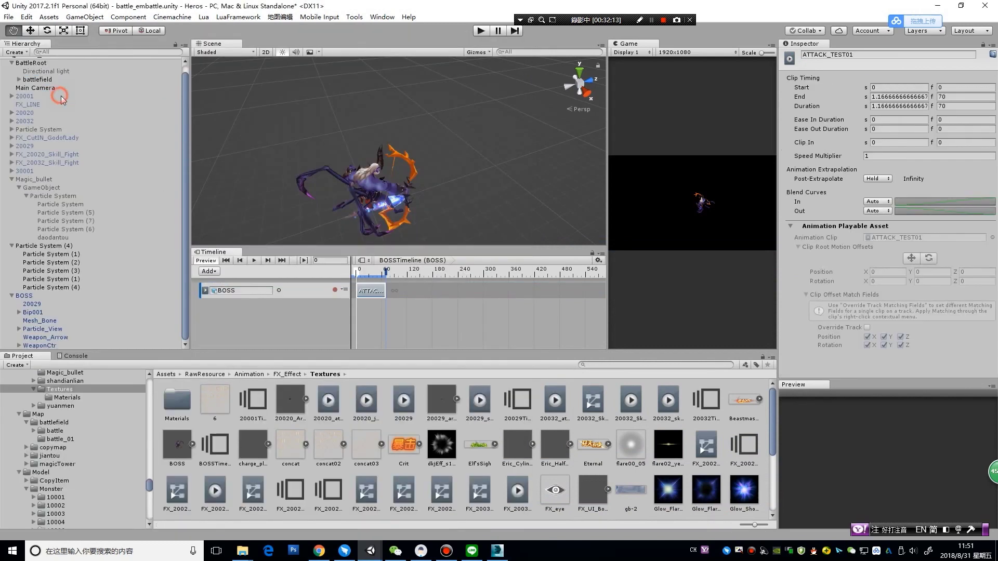
scroll(418, 300, up, 2)
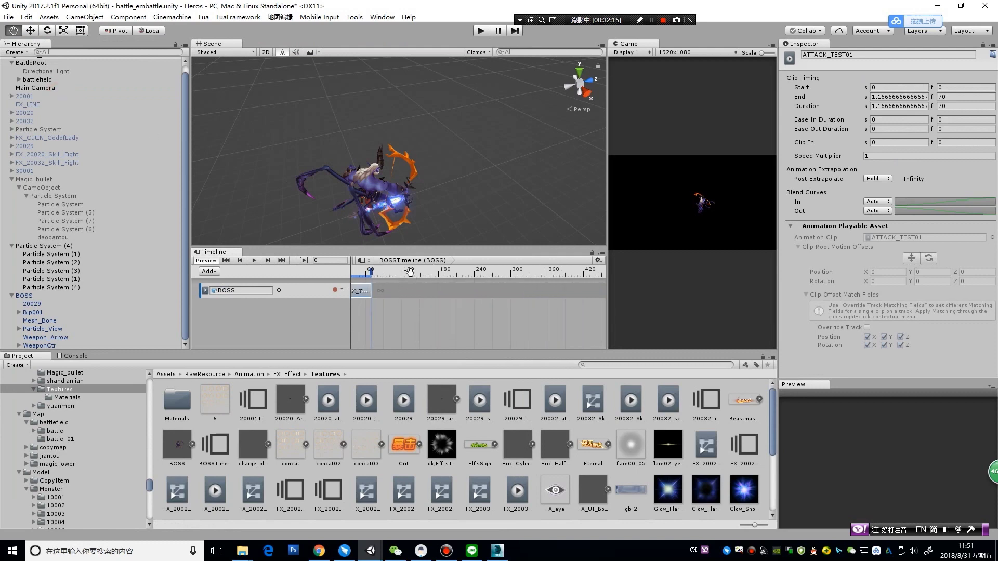
middle_drag(409, 271, 547, 268)
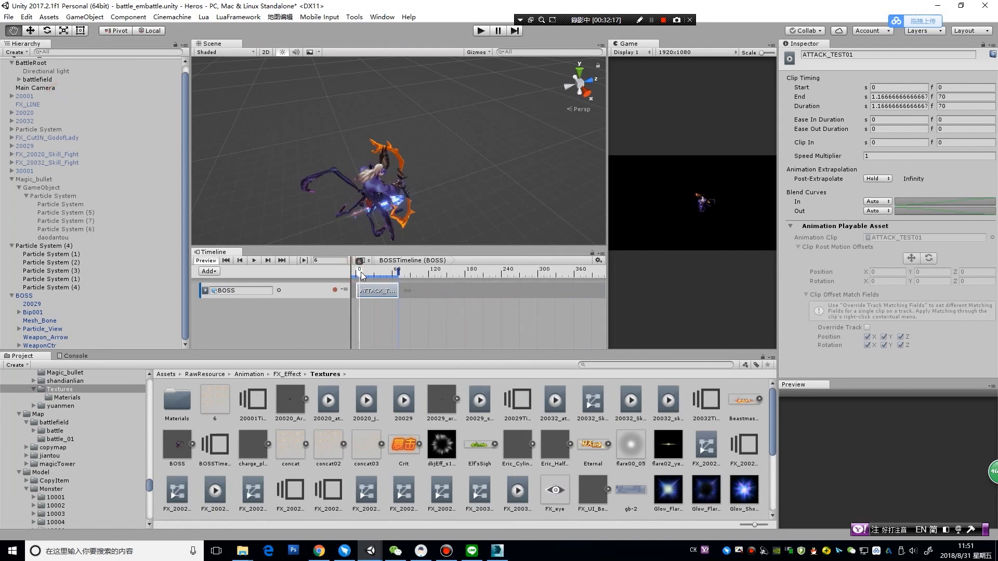
mouse_move(354, 273)
mouse_down()
mouse_move(420, 279)
mouse_move(348, 264)
mouse_up()
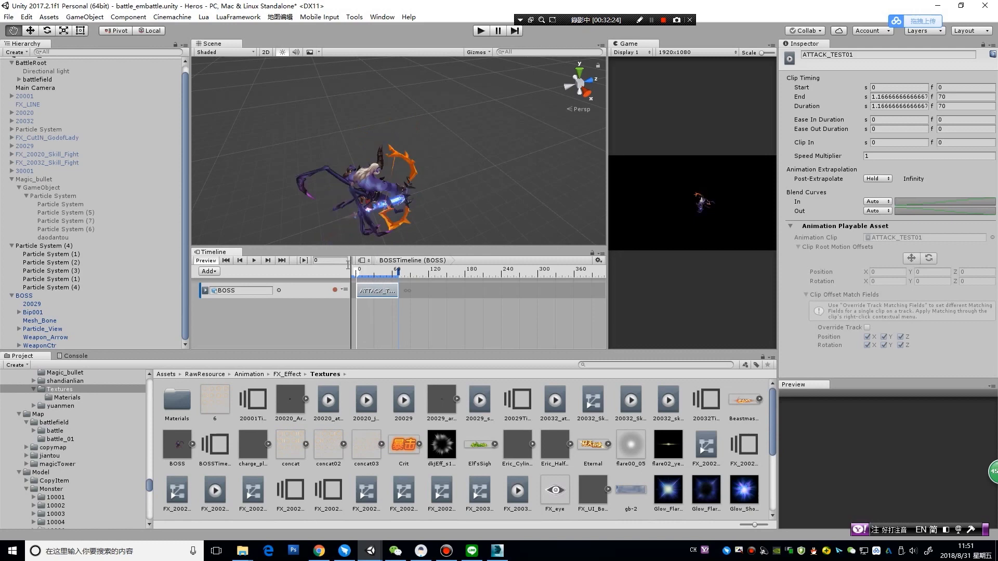
Rename Particle System (4) to MAGIC_BULLET02
click(49, 246)
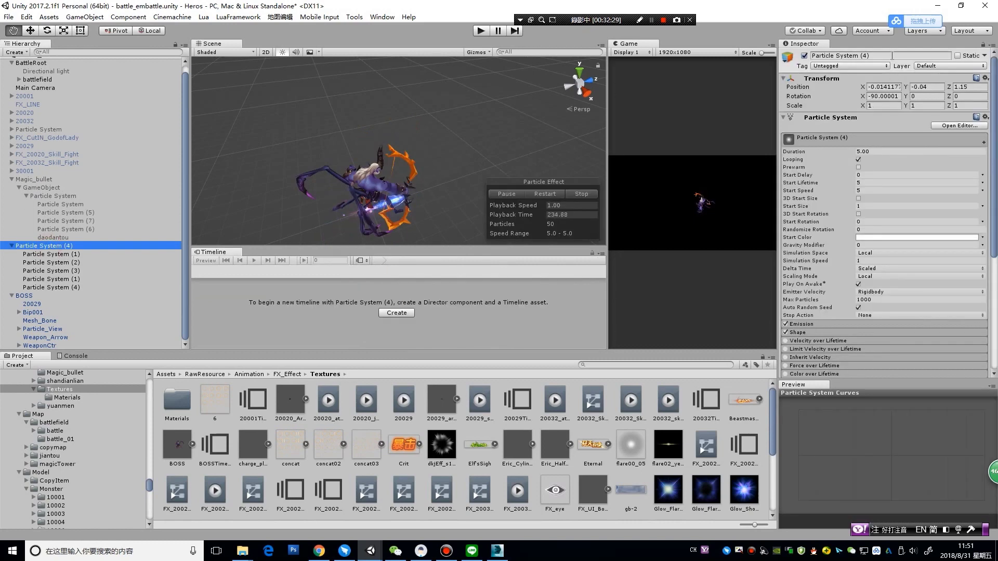
click(892, 55)
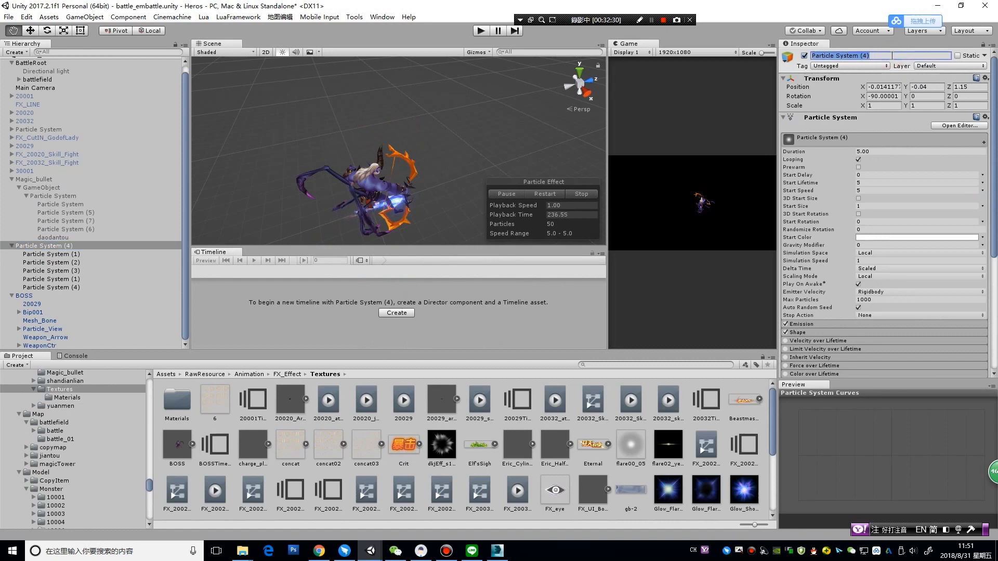
text(MAGIC_BULLET)
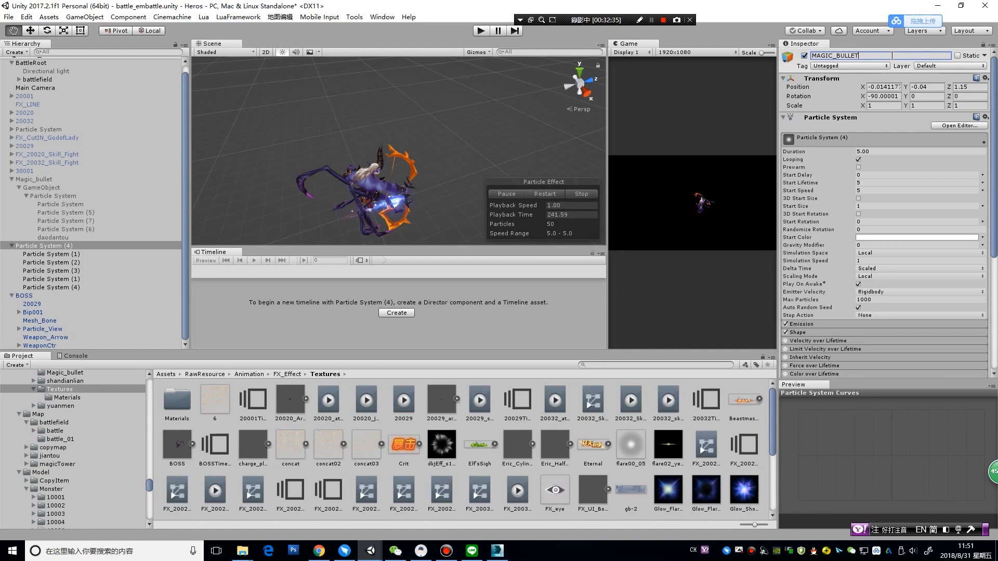
text(02)
key(Return)
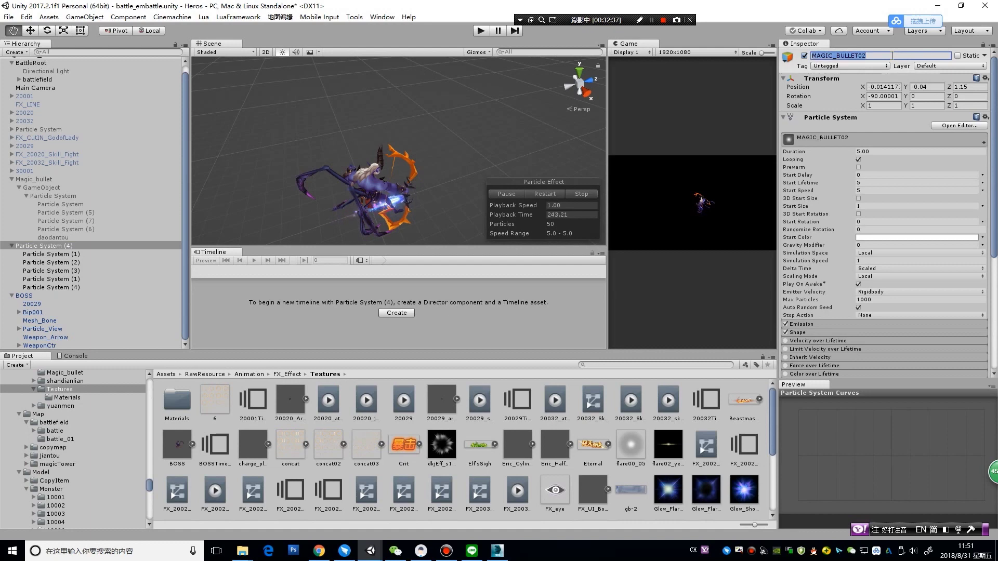
Save MAGIC_BULLET02 as a prefab in the Textures folder
scroll(531, 400, down, 3)
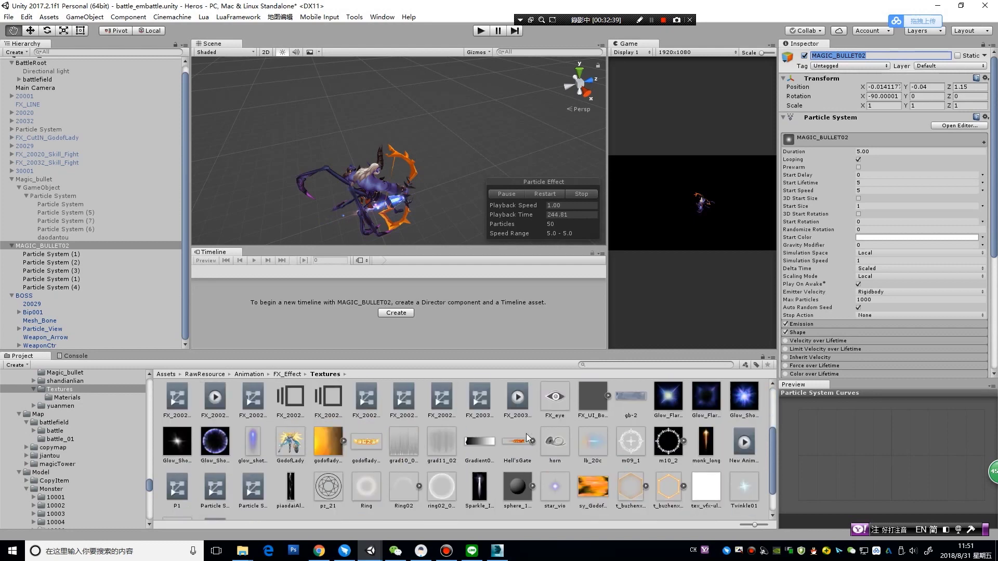
scroll(527, 426, down, 1)
drag(86, 247, 474, 507)
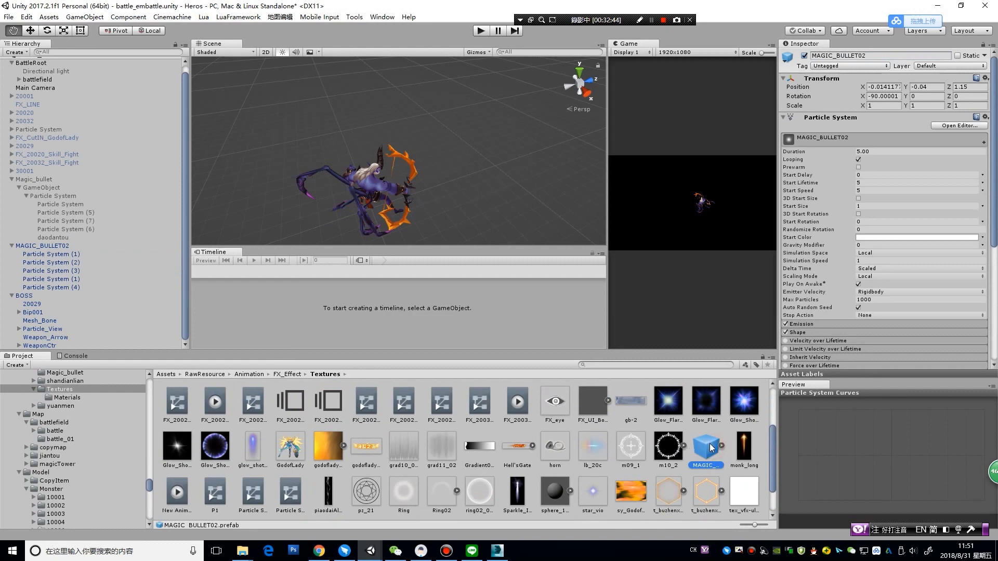
Add a Control Track to BOSSTimeline with a clip whose prefab is MAGIC_BULLET02
click(42, 295)
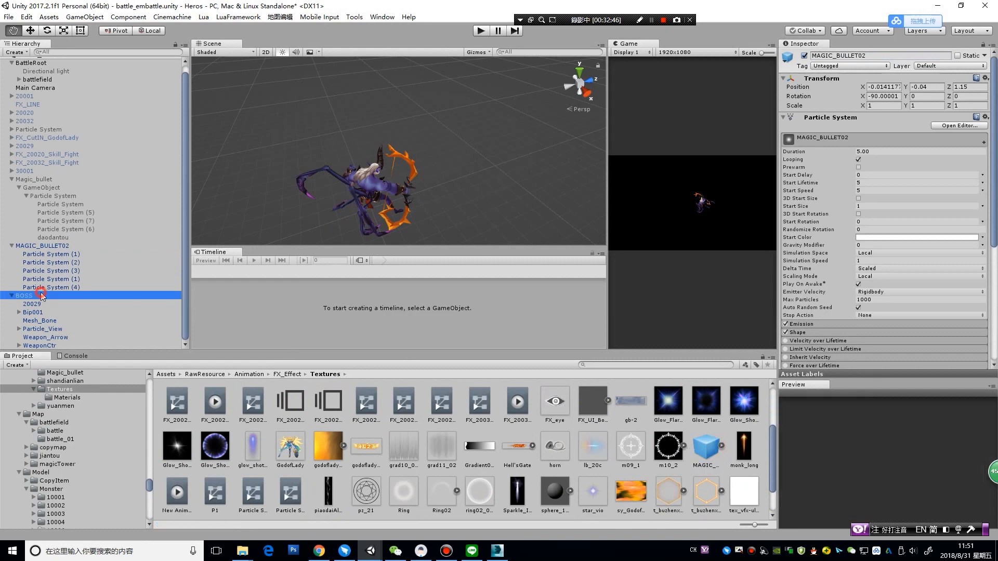
right_click(234, 311)
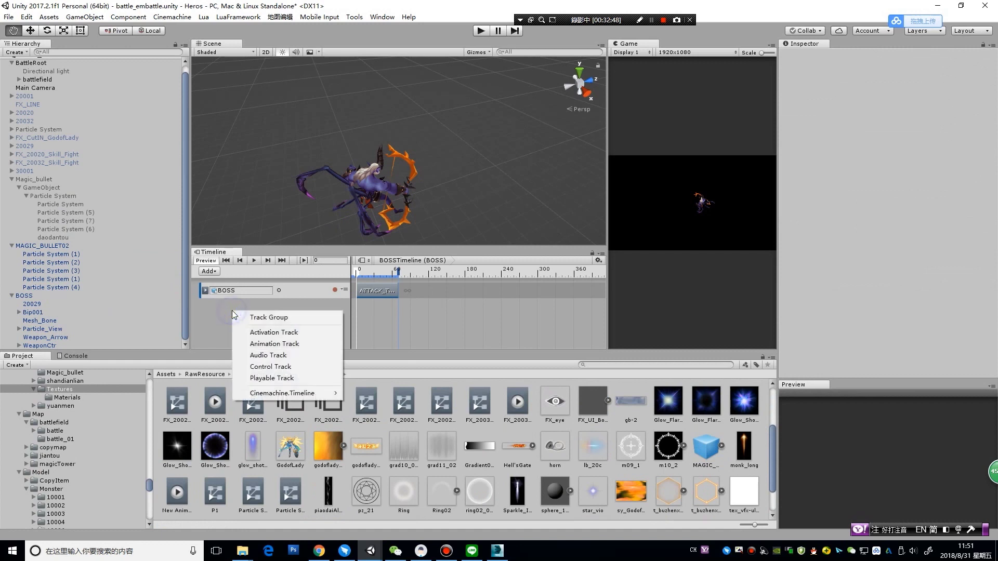
click(270, 367)
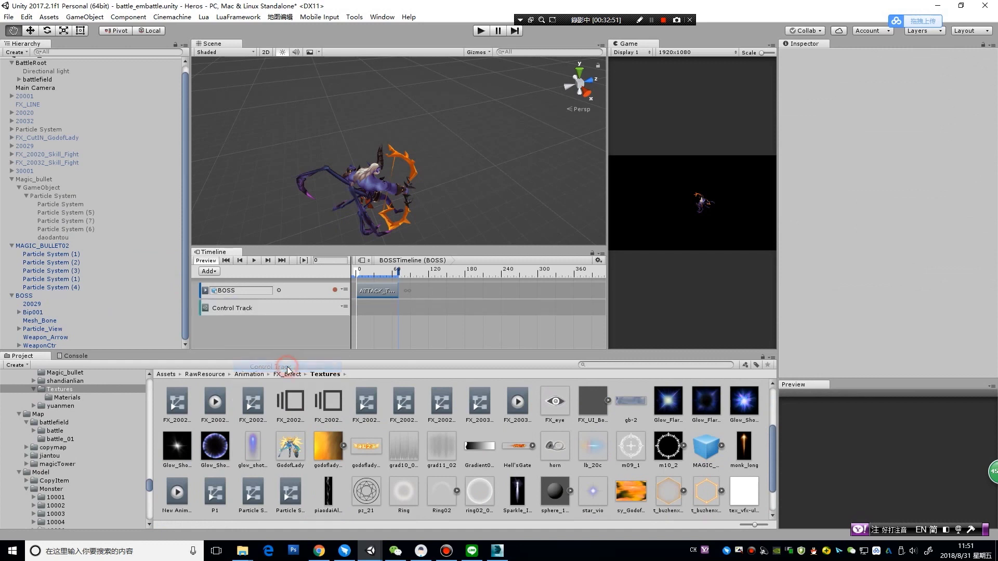
right_click(380, 309)
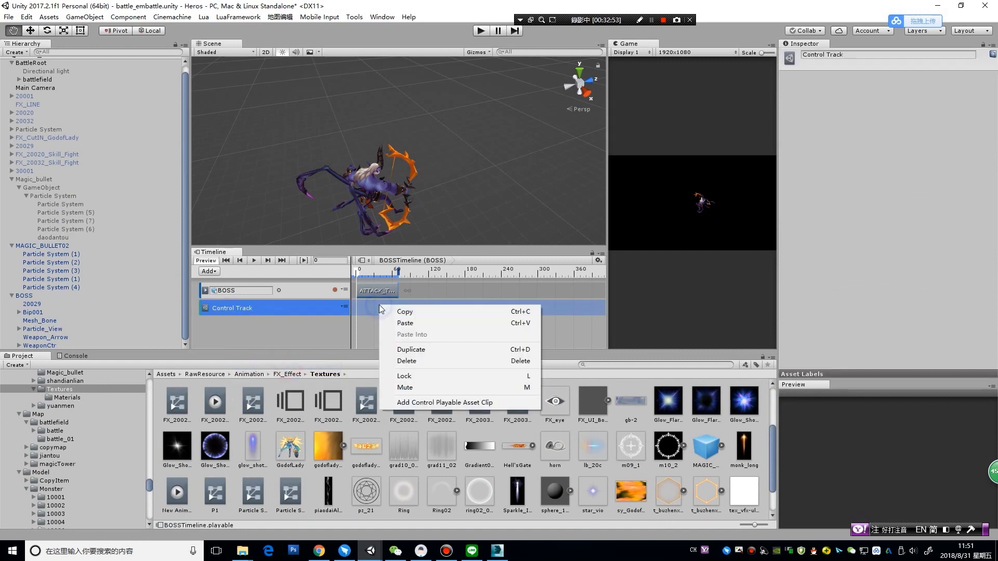
click(426, 404)
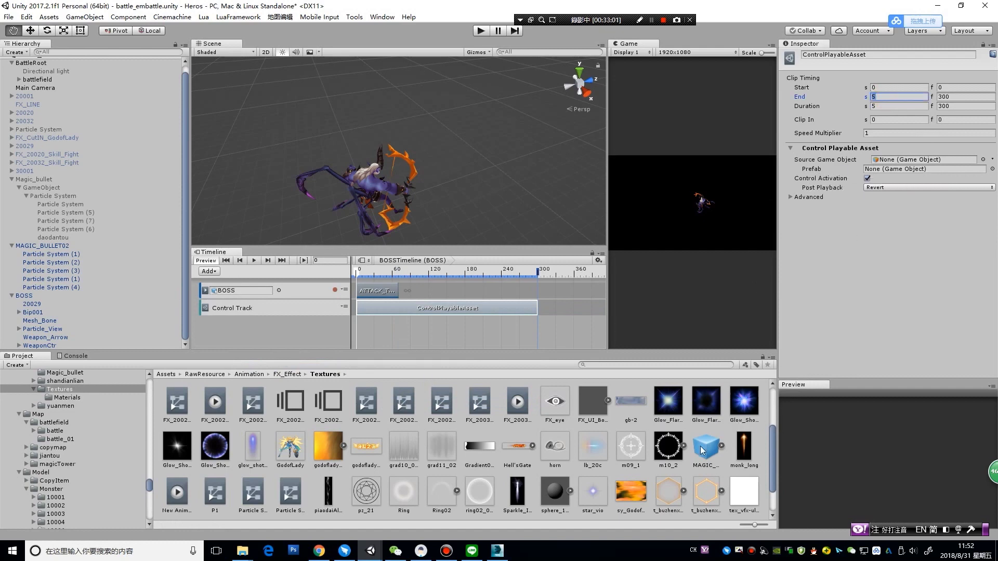
drag(706, 446, 840, 209)
drag(873, 174, 887, 171)
Slide the control clip to start at frame 33, previewing the boss attack around frames 40–50
drag(380, 312, 399, 311)
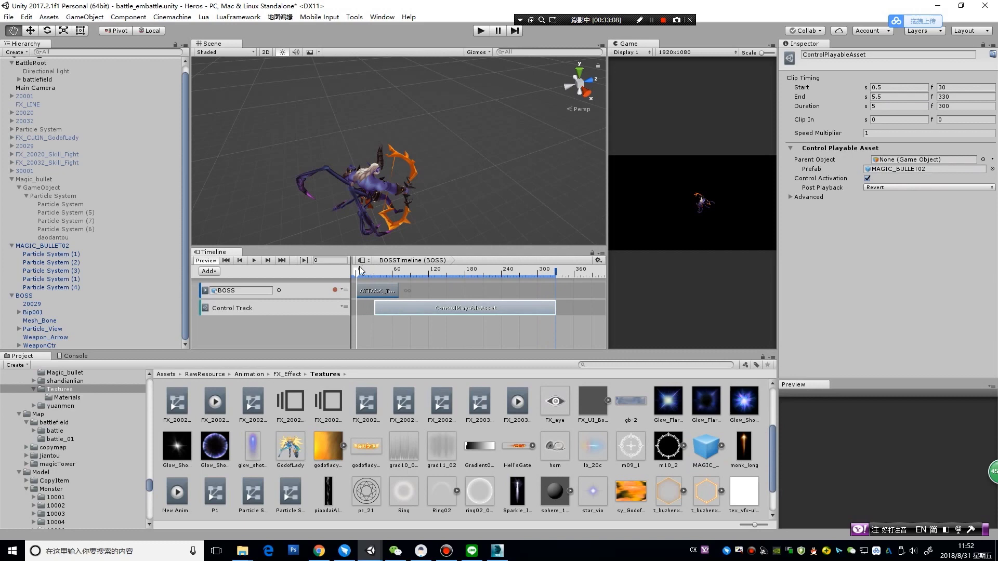
mouse_move(357, 274)
mouse_down()
mouse_move(386, 282)
mouse_move(416, 312)
mouse_up()
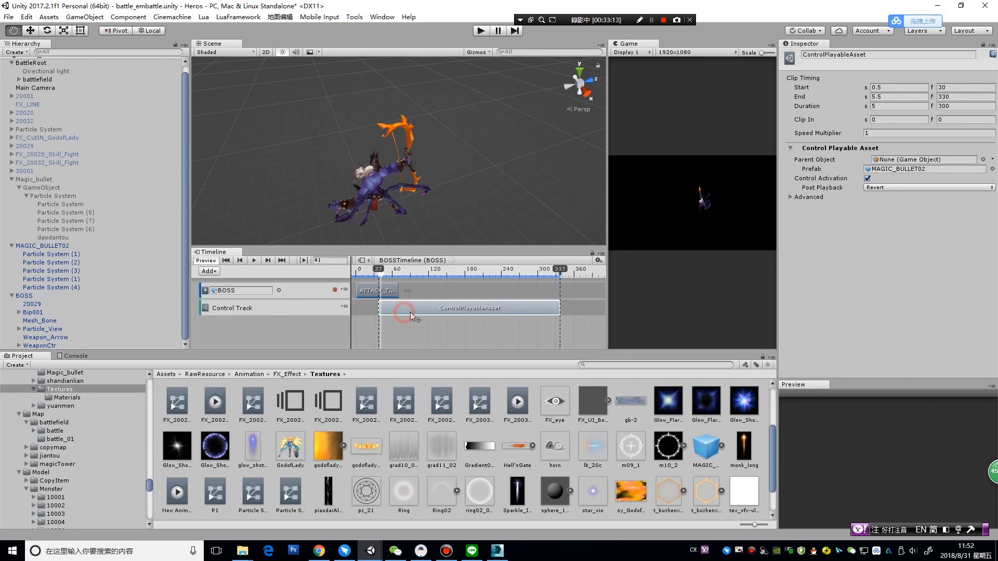
drag(380, 277, 379, 281)
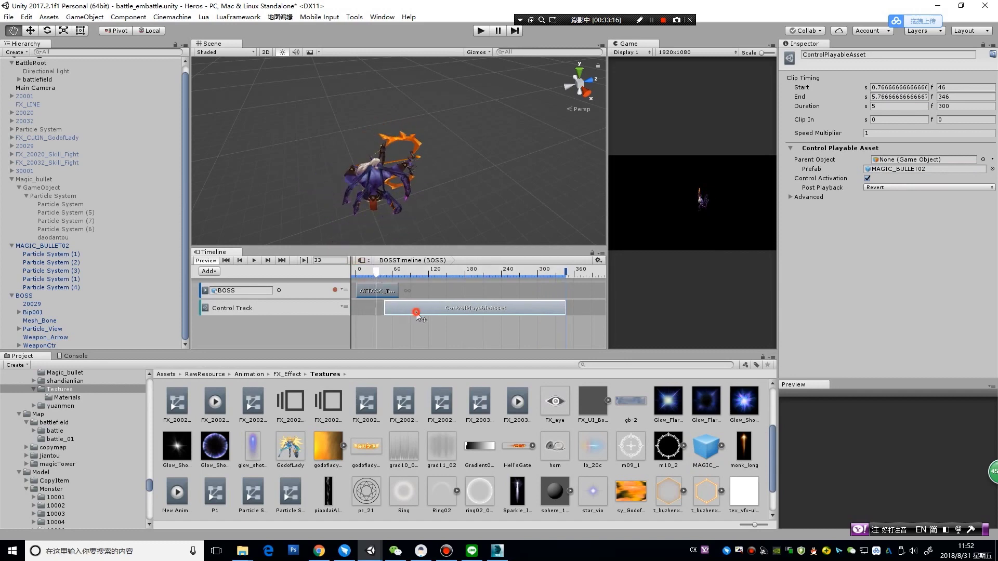
drag(416, 314, 408, 315)
click(381, 275)
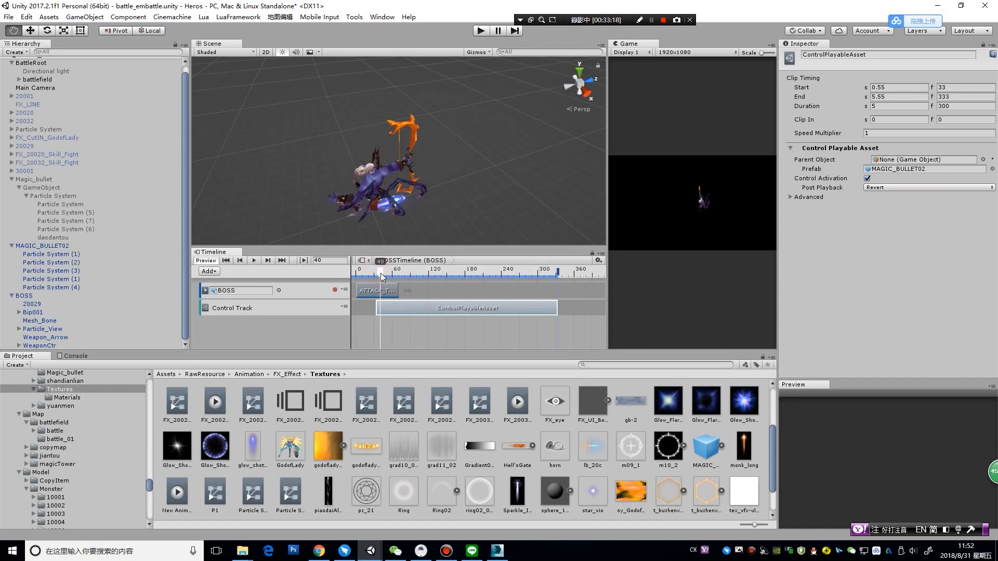
drag(381, 277, 388, 279)
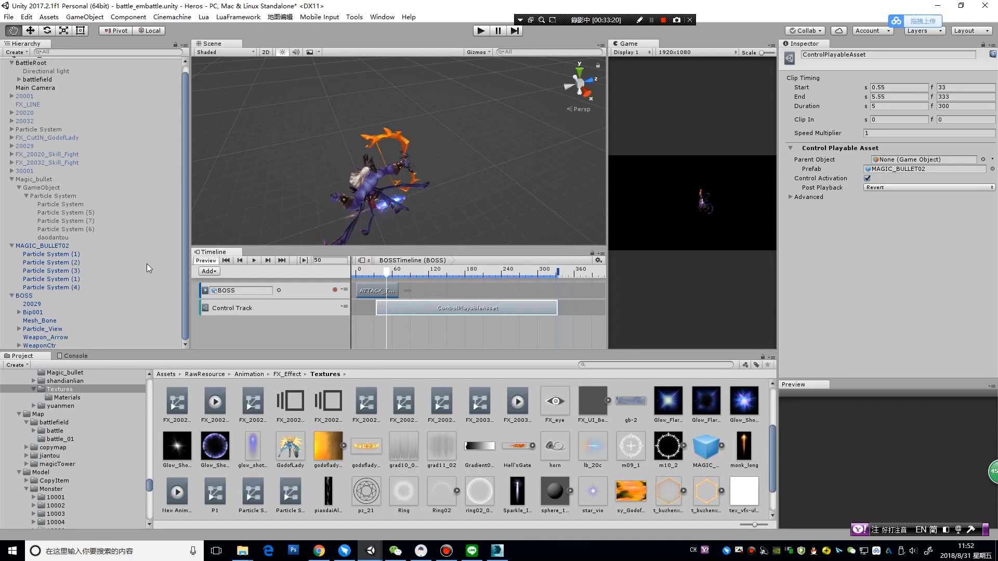
click(93, 246)
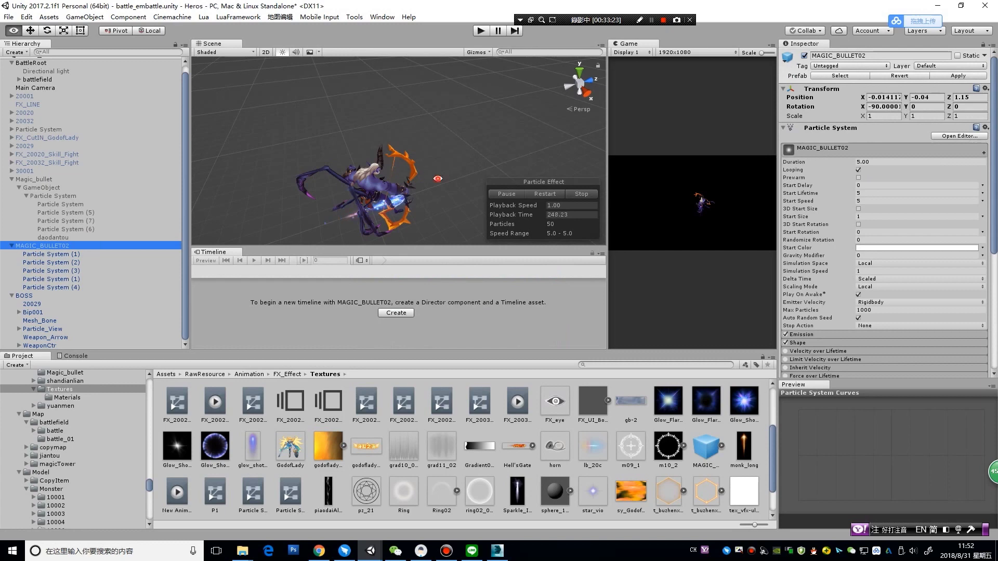
Raise MAGIC_BULLET02 to the boss's weapon height and apply the change to its prefab
alt+drag(385, 204, 399, 52)
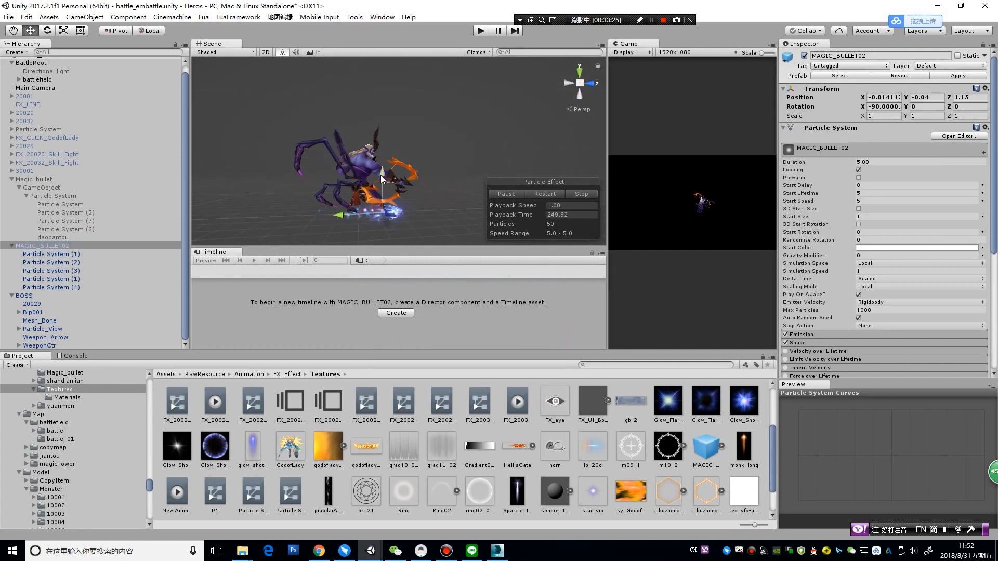
mouse_move(380, 174)
mouse_down()
mouse_move(382, 136)
mouse_move(355, 202)
mouse_move(376, 185)
mouse_move(348, 192)
mouse_move(421, 193)
mouse_up()
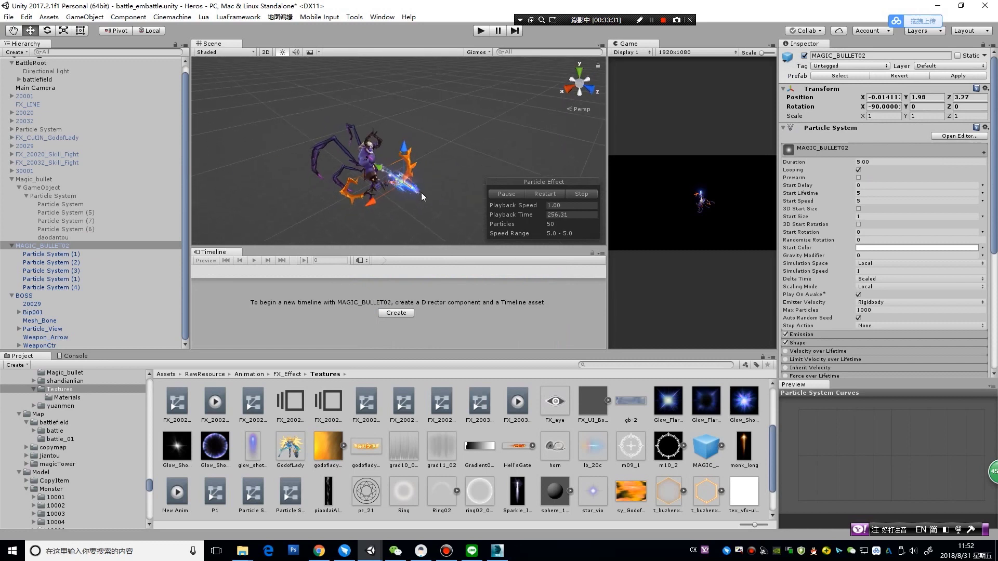
click(949, 76)
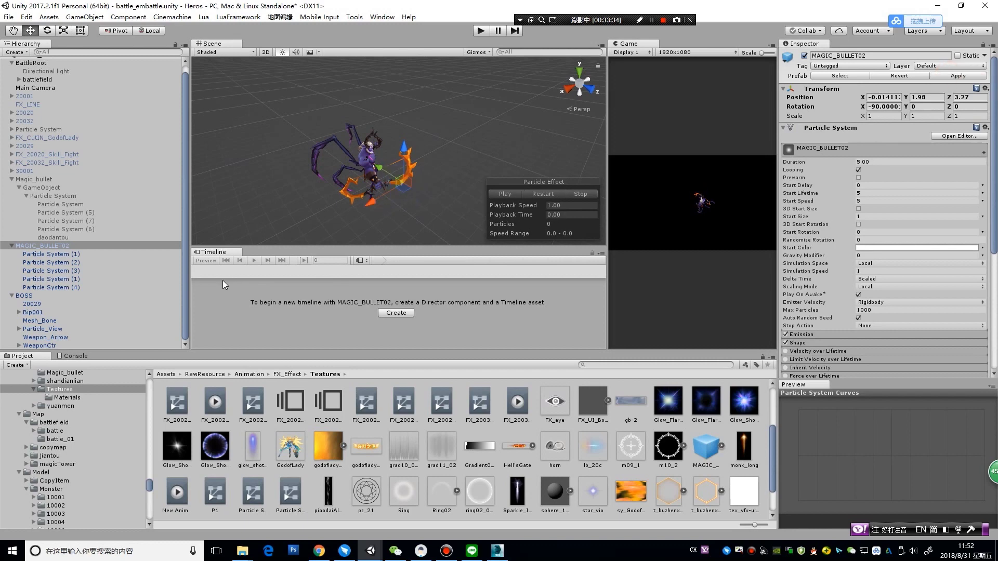
Scrub BOSSTimeline to frame 48 from a side view to check the bullet's placement
click(62, 296)
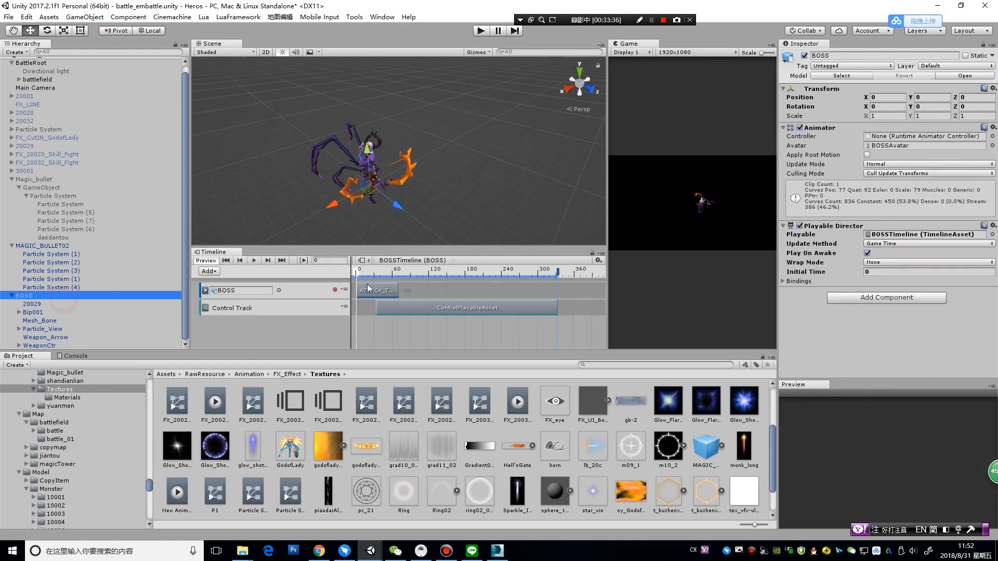
drag(357, 276, 384, 278)
mouse_move(452, 202)
alt+mouse_down()
mouse_move(553, 104)
mouse_move(502, 198)
alt+mouse_up()
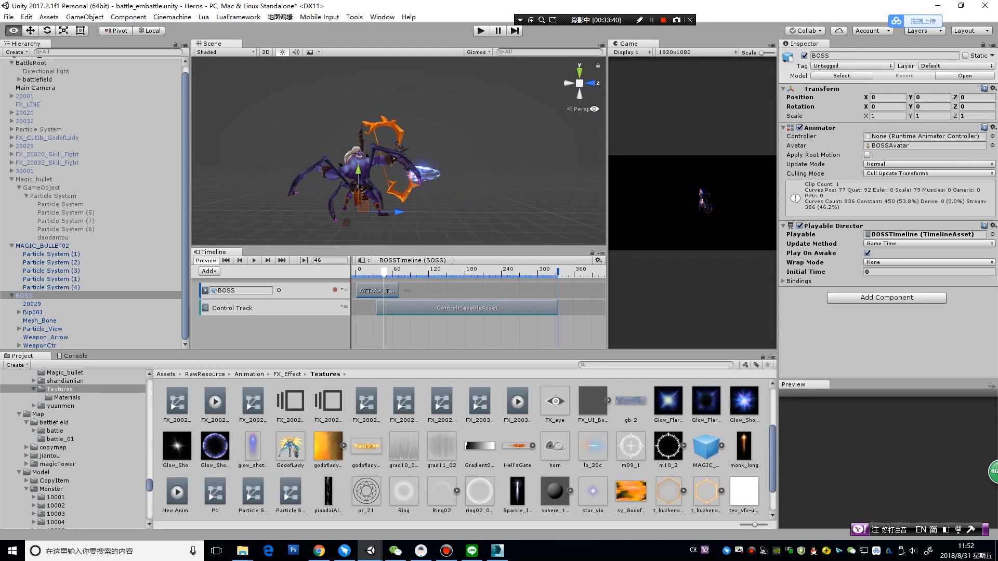
click(364, 276)
drag(364, 276, 386, 279)
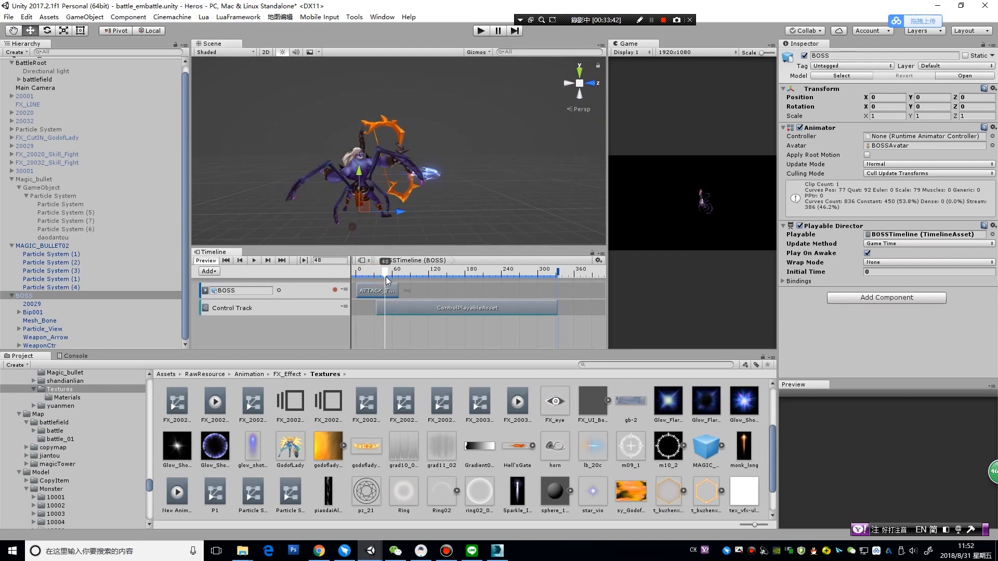
Apply the bullet's new position to its prefab again and recheck it against the timeline at frame 44
click(53, 247)
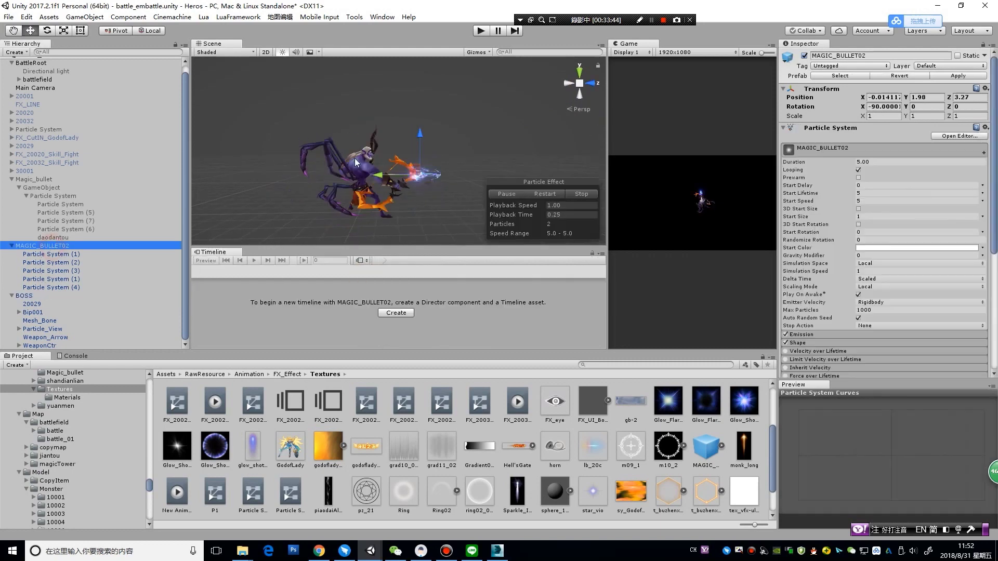
click(419, 131)
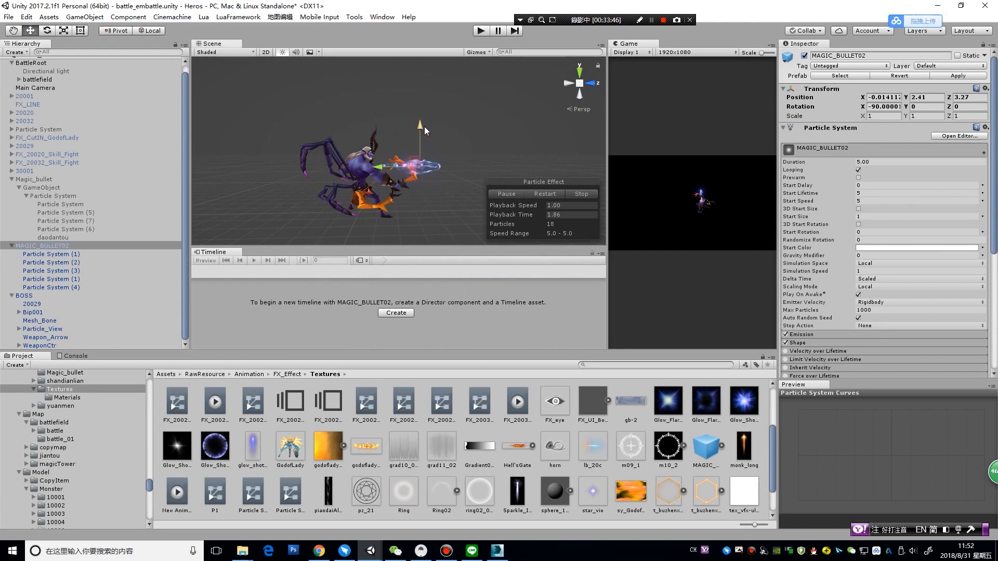
click(962, 76)
click(55, 295)
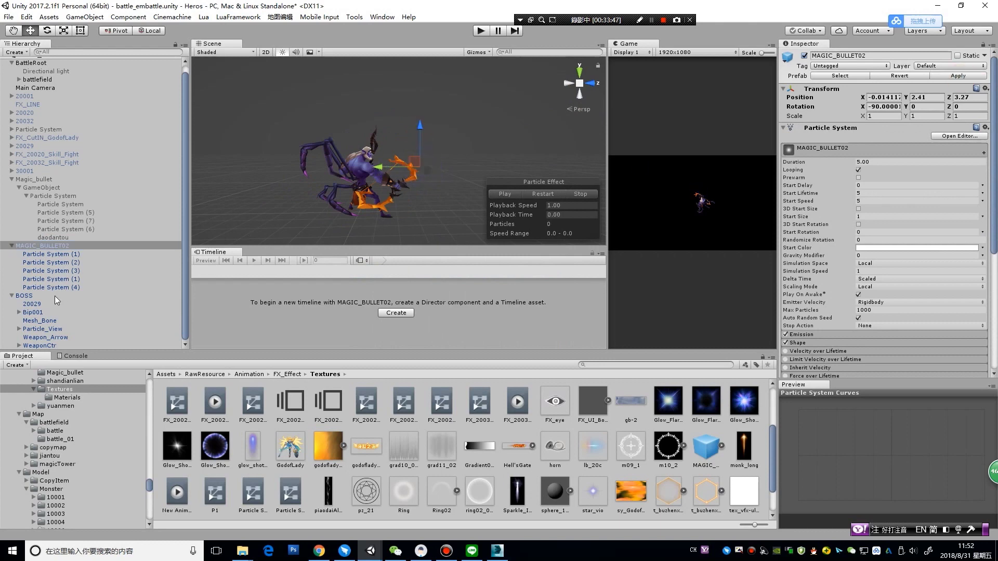
mouse_move(363, 272)
mouse_down()
mouse_move(421, 286)
mouse_move(387, 287)
mouse_up()
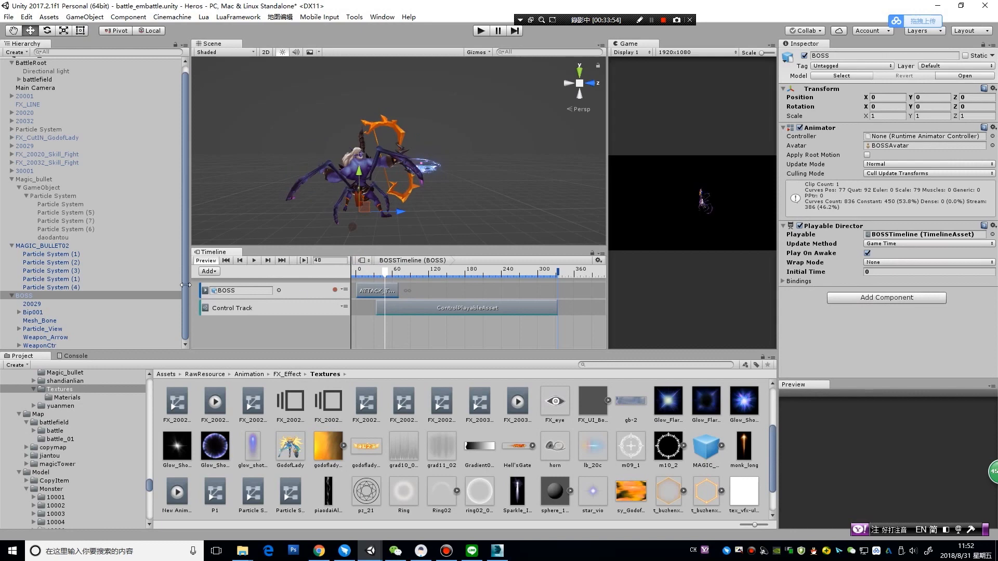
click(92, 246)
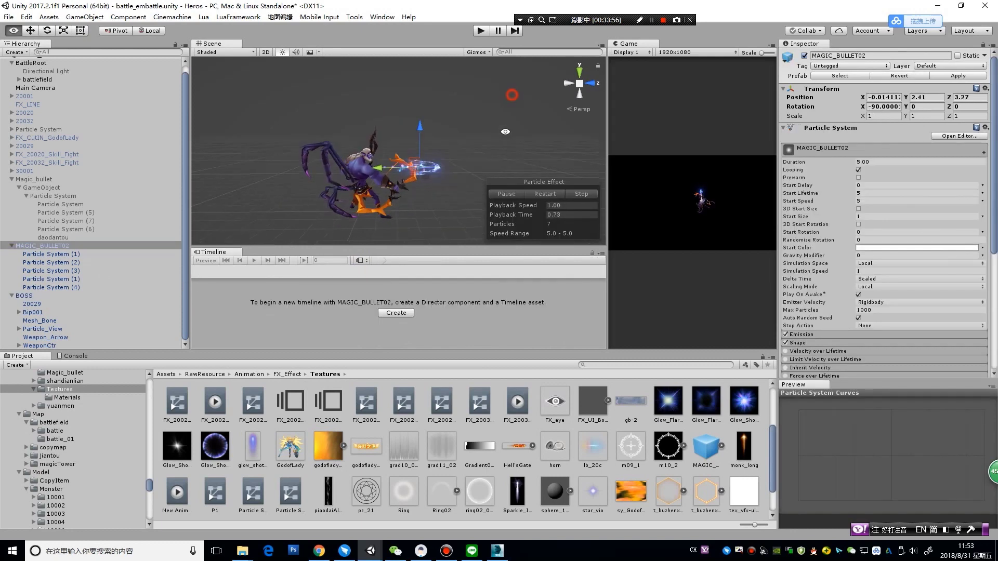
alt+drag(518, 223, 509, 219)
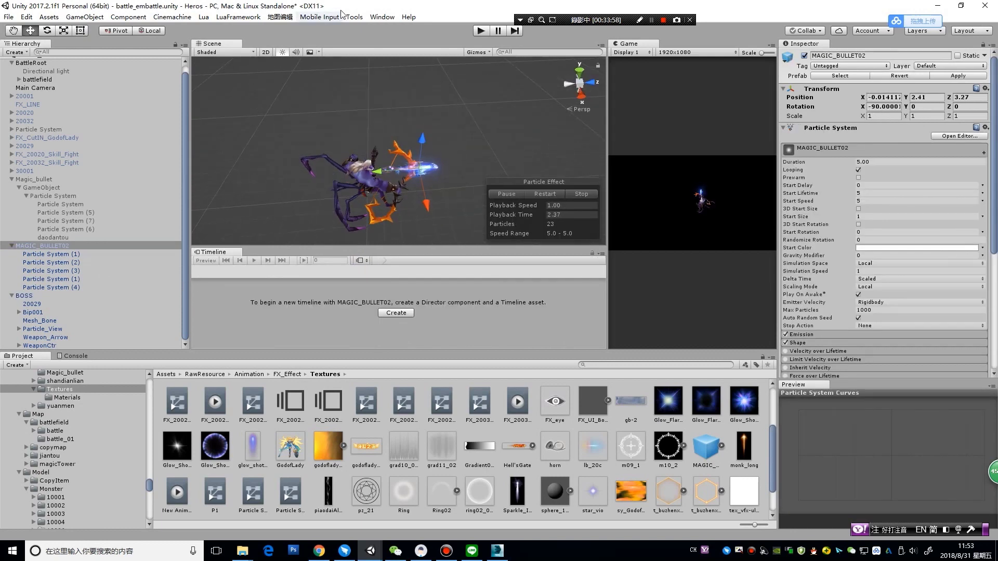
click(377, 19)
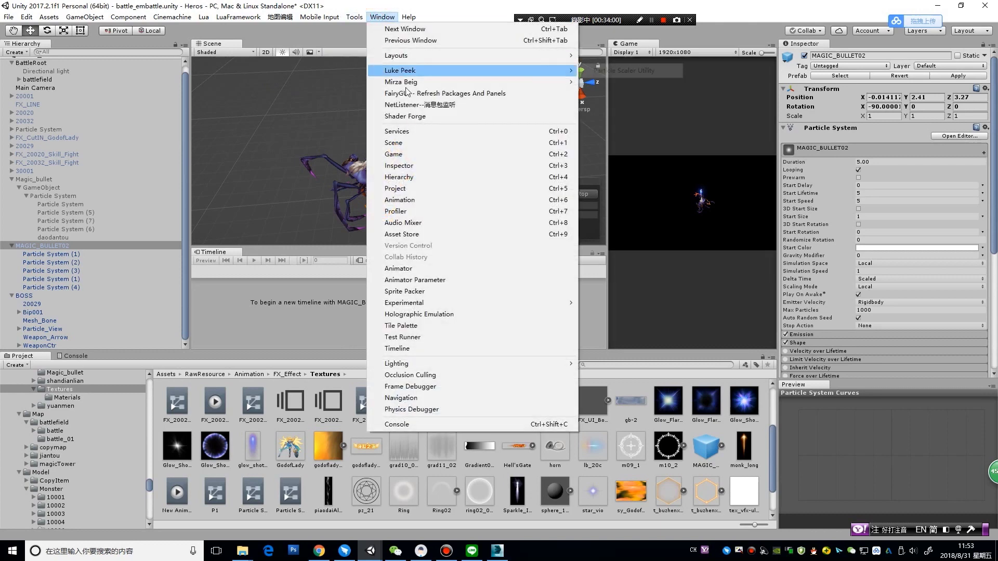
Create a New Animation clip for MAGIC_BULLET02, replacing the existing file, with the Animation window docked lower left
click(451, 201)
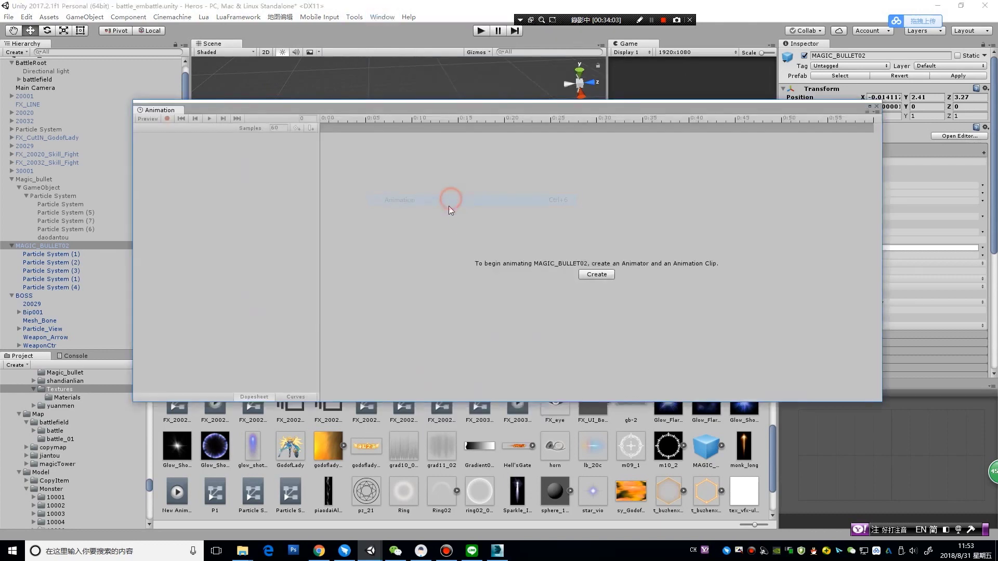
drag(581, 108, 600, 167)
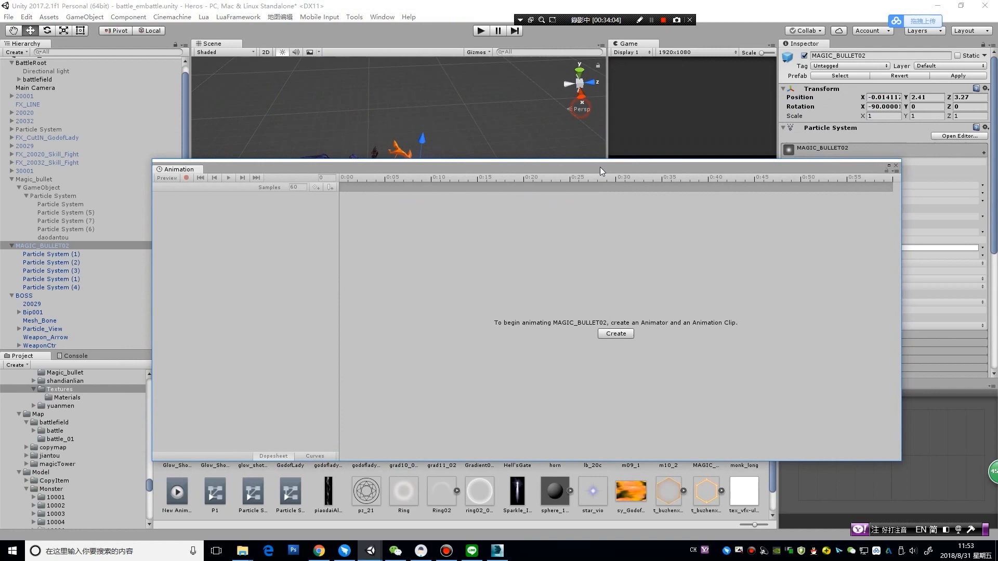
click(599, 335)
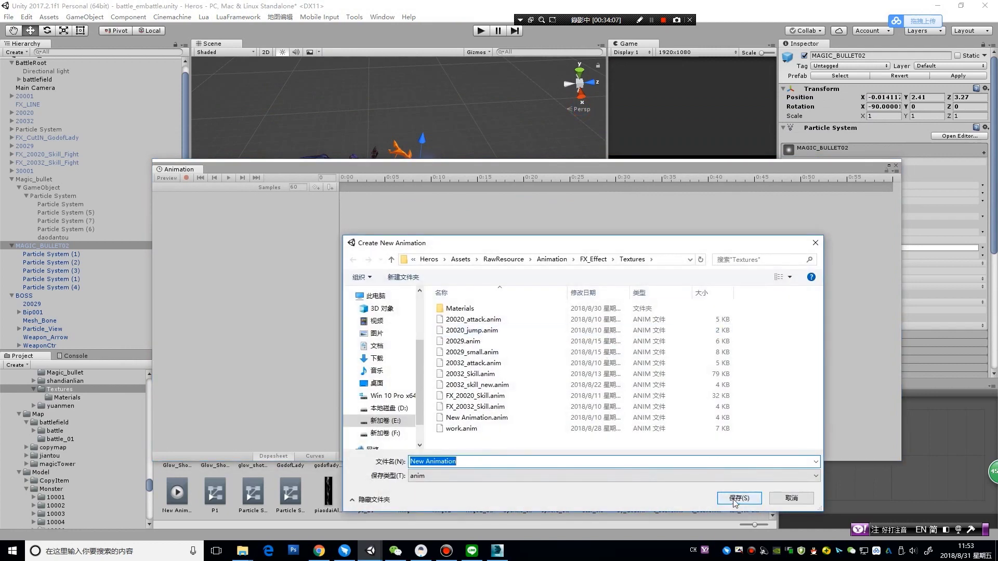
click(729, 498)
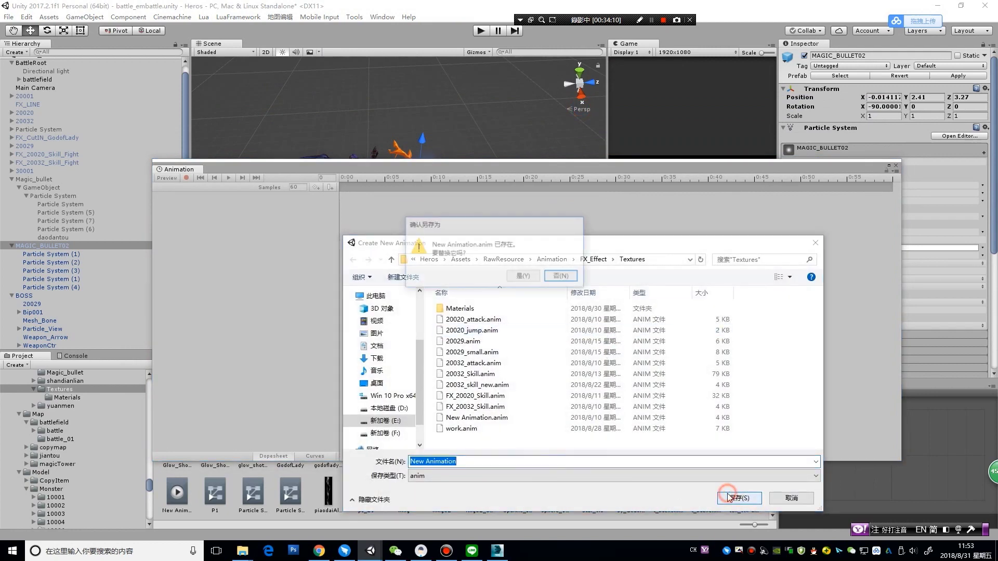
click(529, 274)
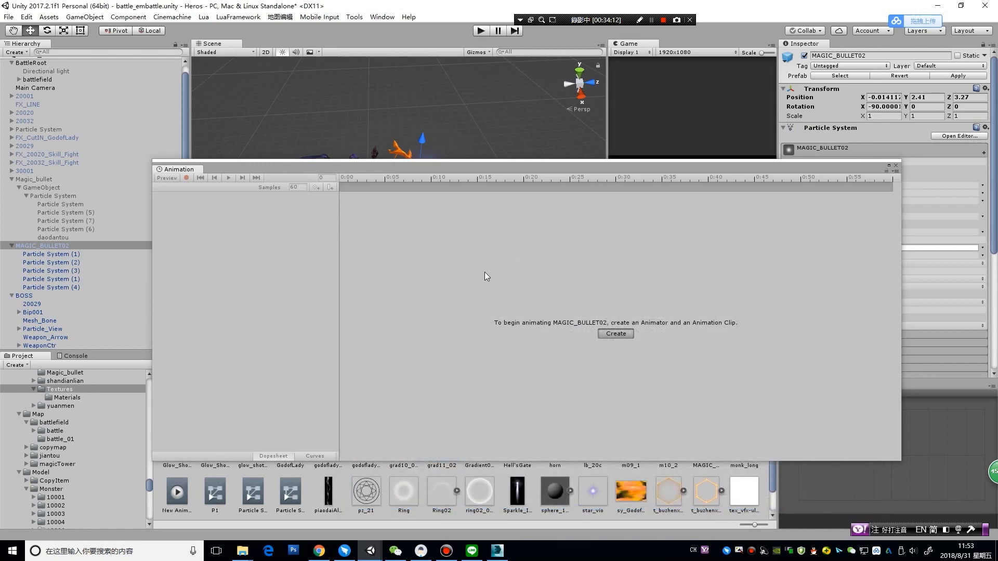
drag(494, 170, 470, 326)
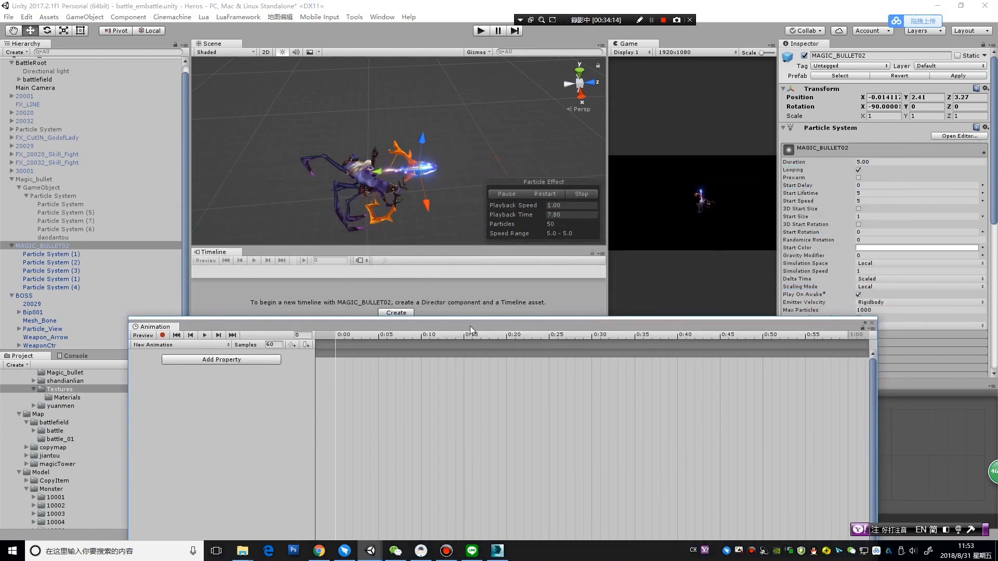
Record position keys at 0:00 and 0:30, moving the bullet forward along Z, then preview its flight
click(162, 336)
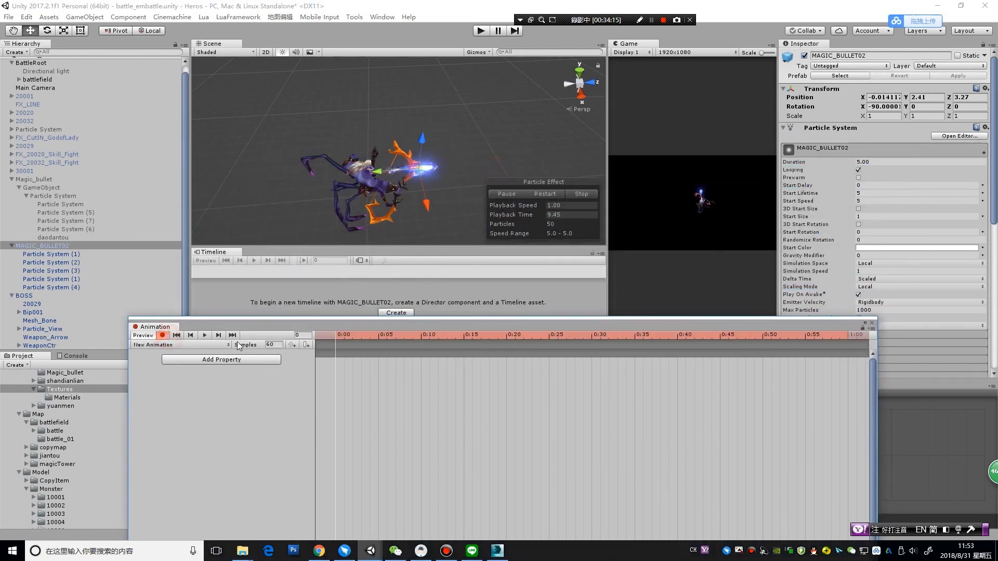
drag(377, 171, 378, 175)
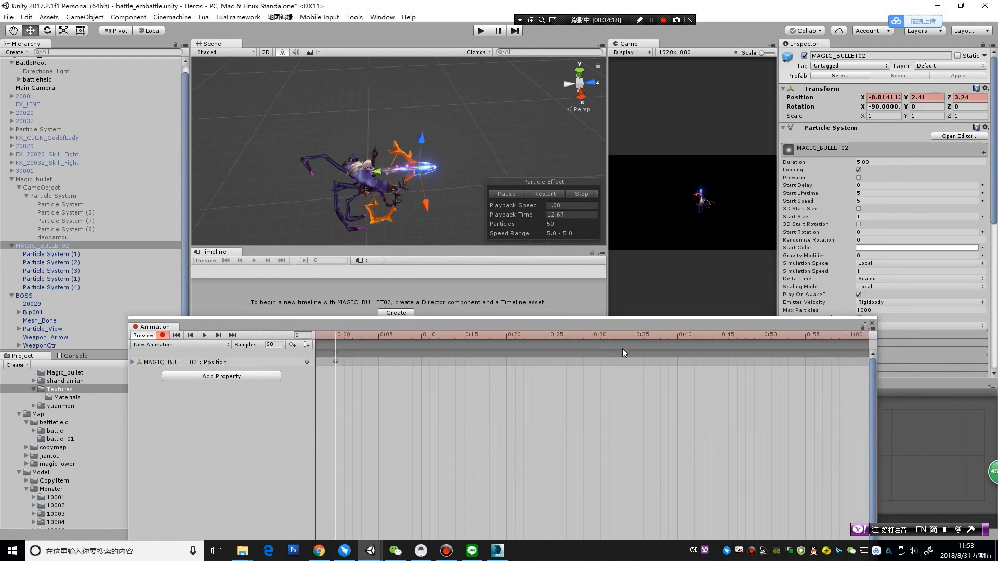
click(592, 336)
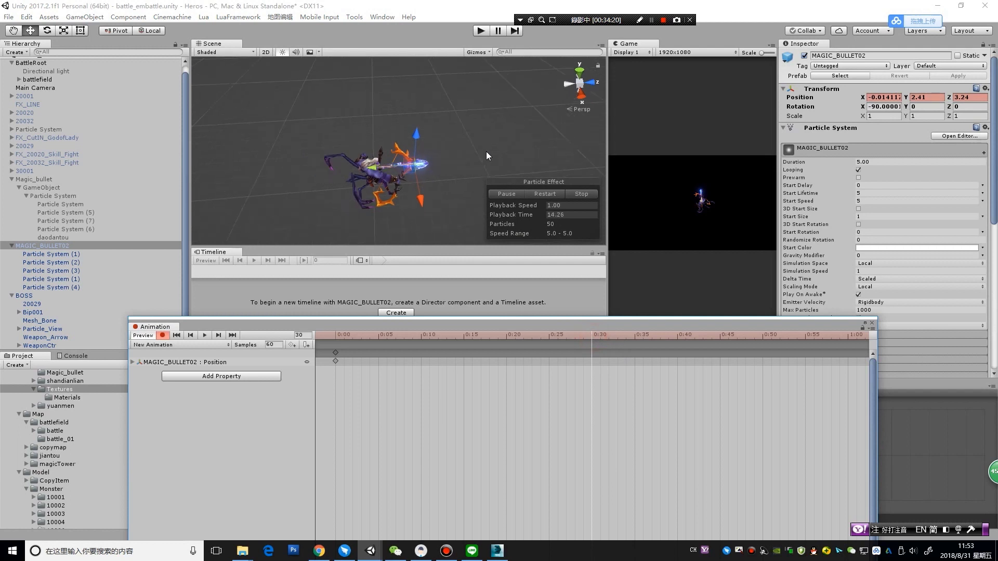
mouse_move(493, 135)
middle_down()
mouse_move(425, 154)
mouse_move(388, 131)
middle_up()
drag(282, 166, 582, 123)
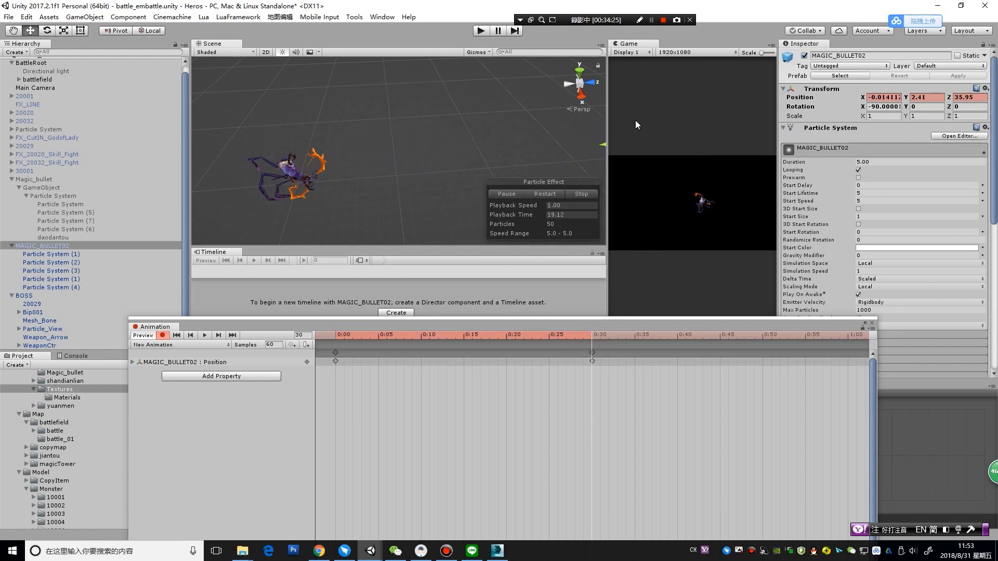
mouse_move(338, 338)
mouse_down()
mouse_move(594, 336)
mouse_move(343, 336)
mouse_move(463, 165)
mouse_move(516, 181)
mouse_up()
Set both tangents of the bullet's position keys to Linear in Curves view
click(451, 467)
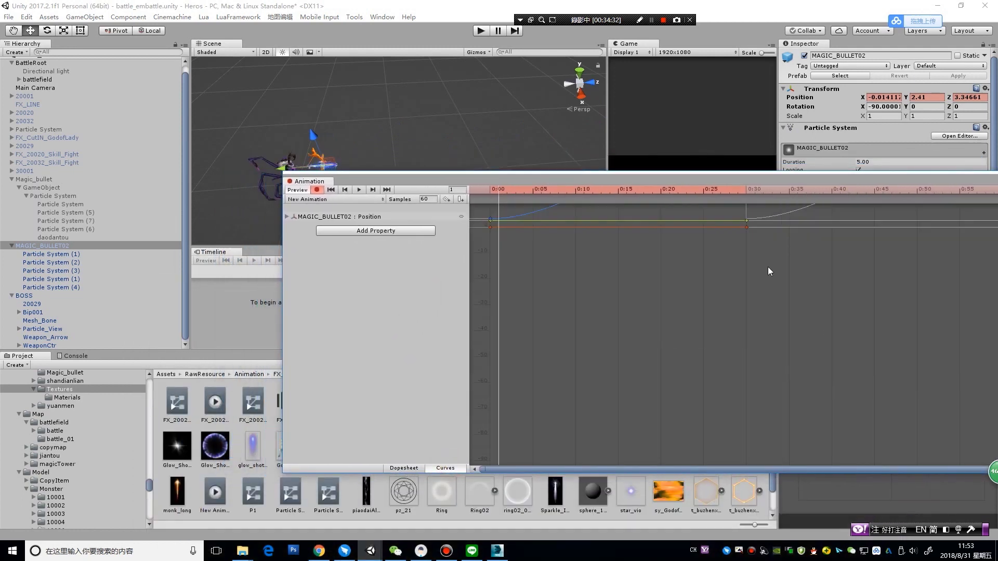
drag(794, 254, 450, 422)
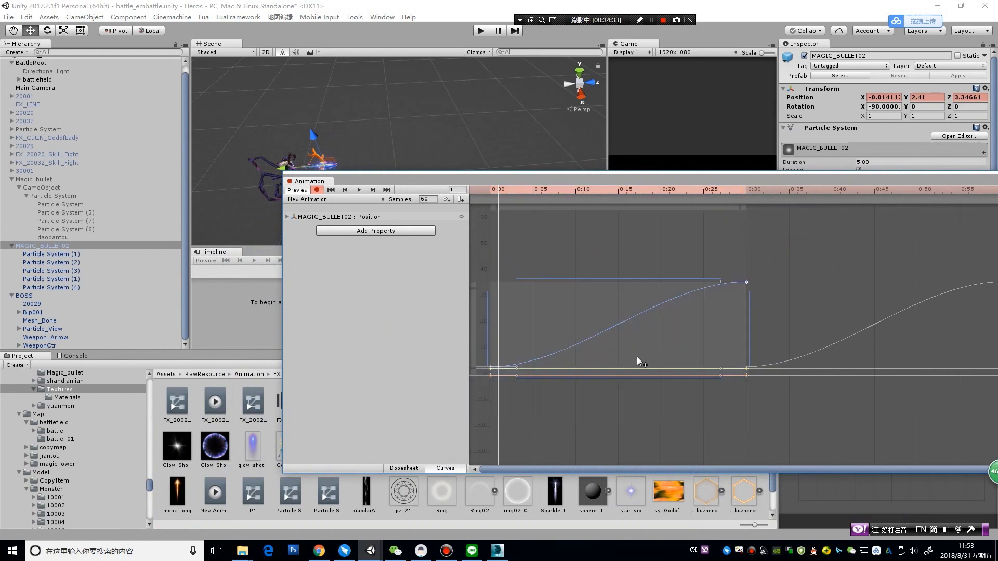
right_click(744, 281)
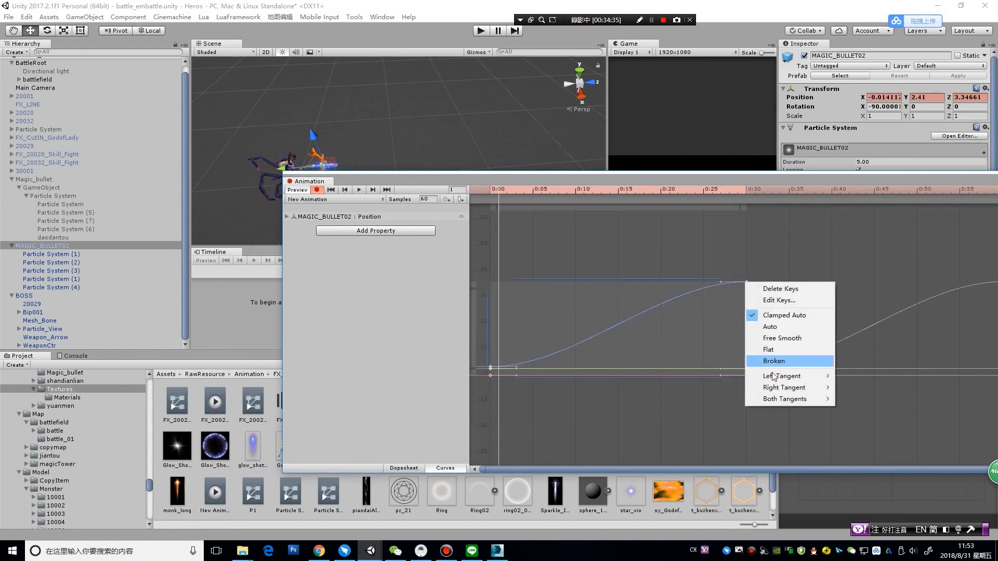
mouse_move(777, 403)
click(862, 410)
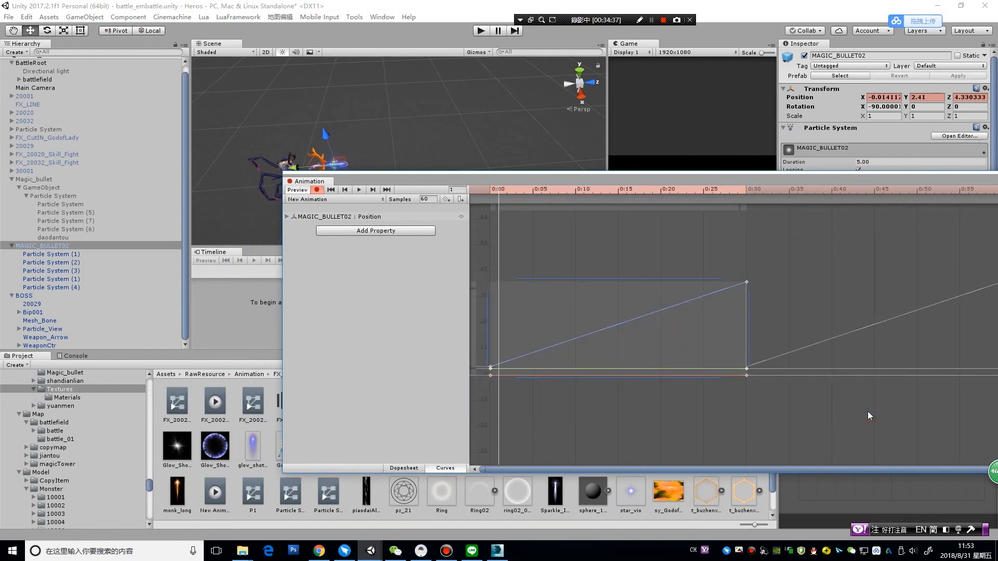
Stop recording, preview the bullet flying out to about Z 33 in Dopesheet, and close the window
click(317, 190)
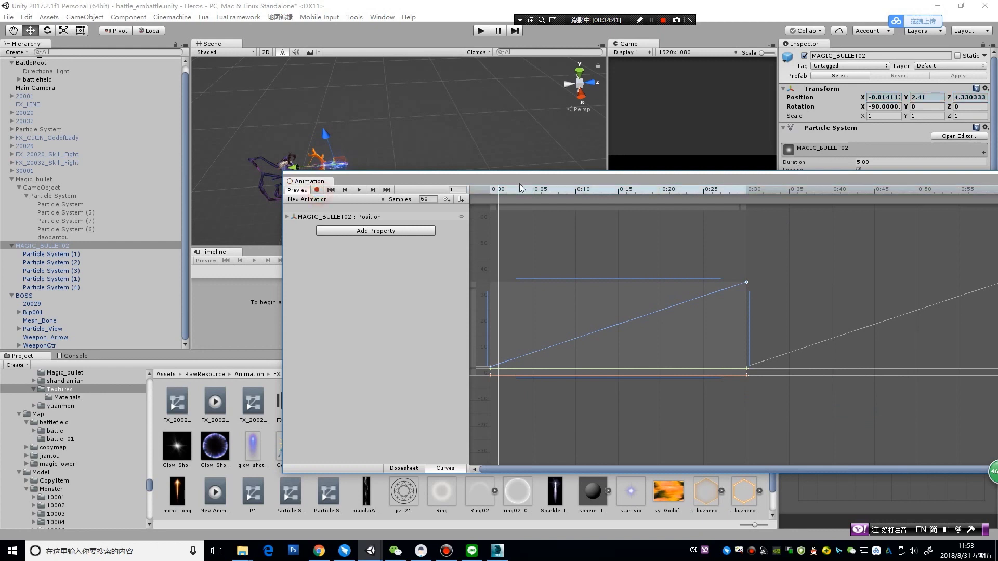
drag(552, 184, 241, 223)
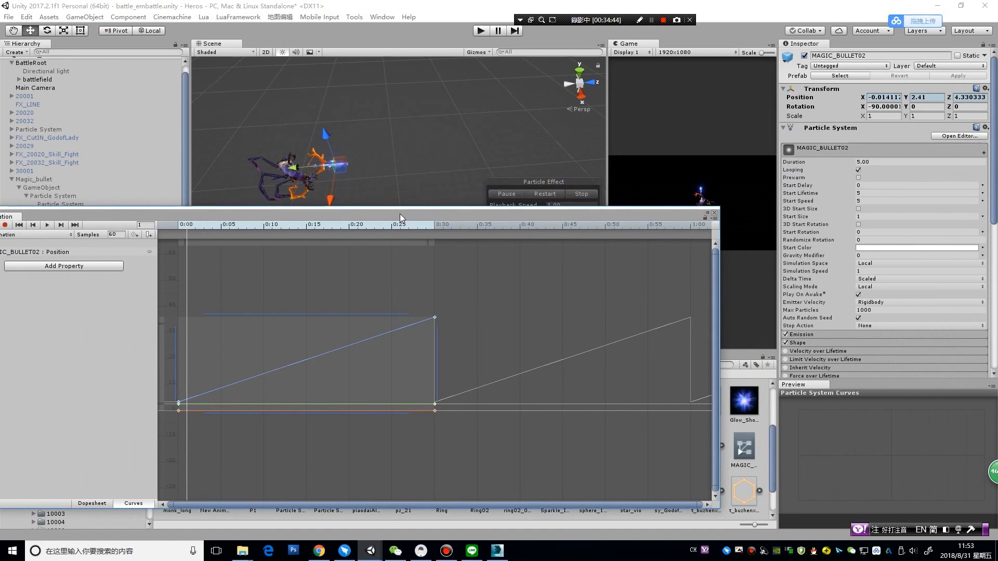
drag(401, 210, 511, 237)
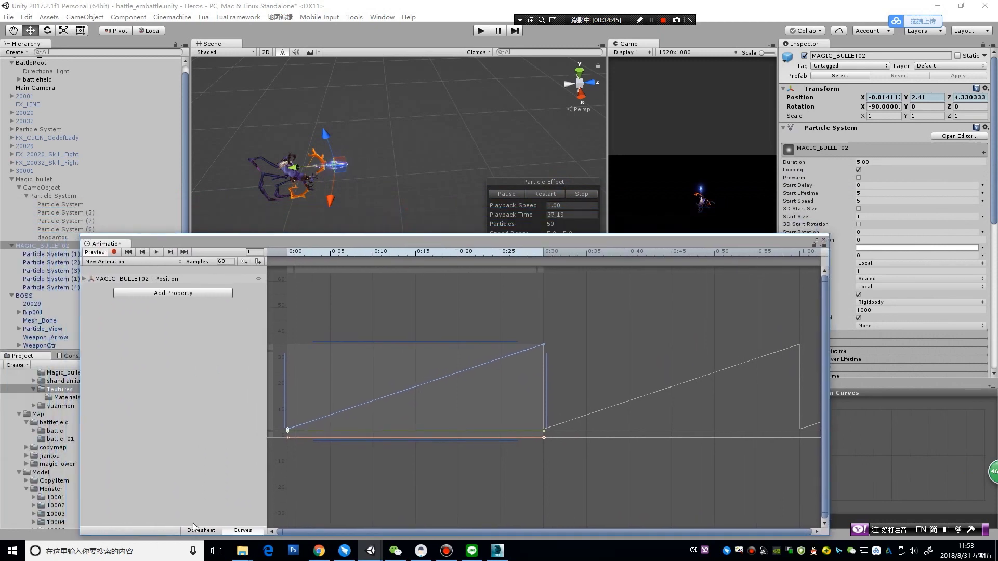
click(200, 530)
drag(318, 252, 287, 251)
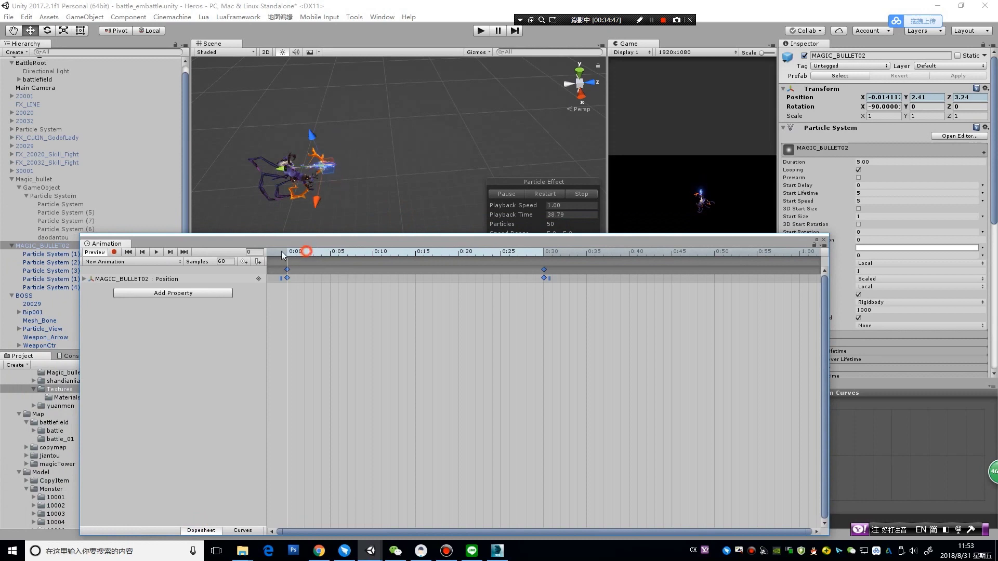
click(159, 252)
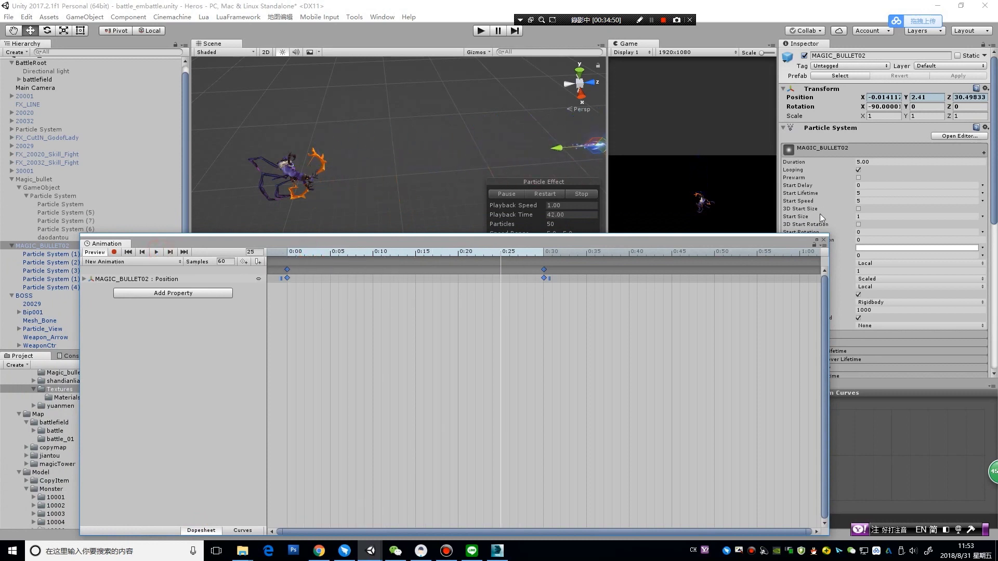
click(823, 238)
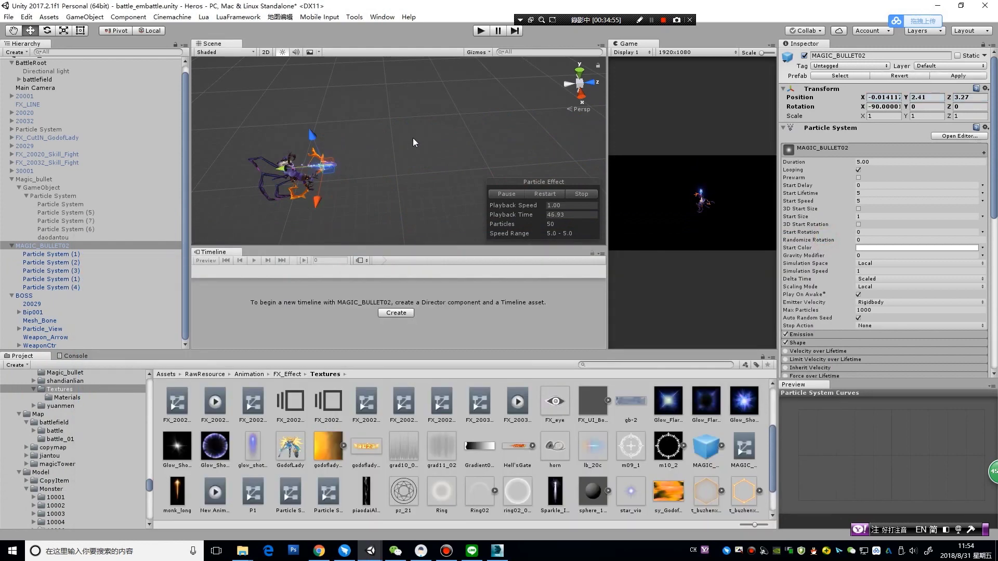
Switch off Loop Time on the New Animation clip found through MAGIC_BULLET02's Animator Controller state
middle_drag(406, 147, 413, 158)
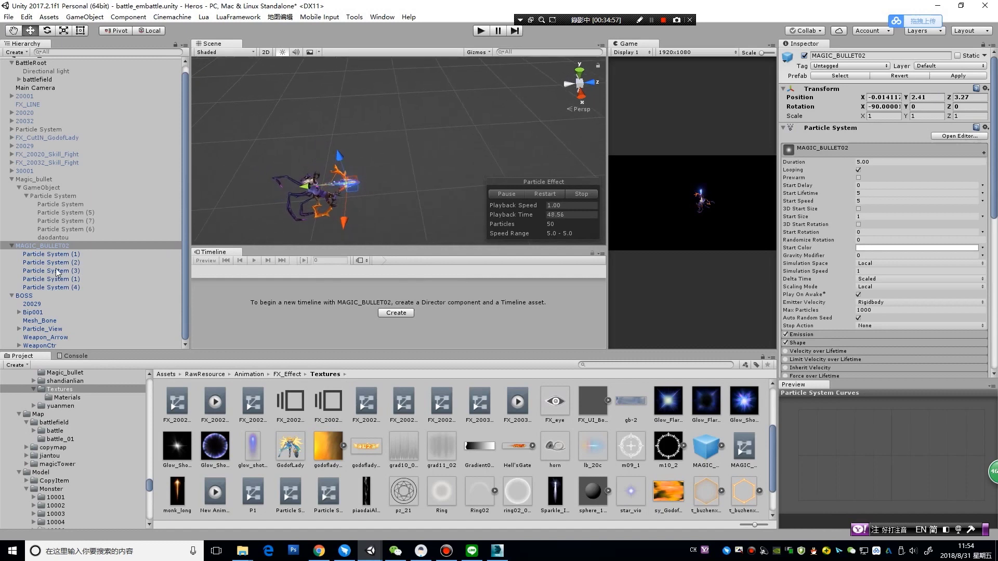
scroll(916, 289, down, 5)
scroll(916, 289, down, 3)
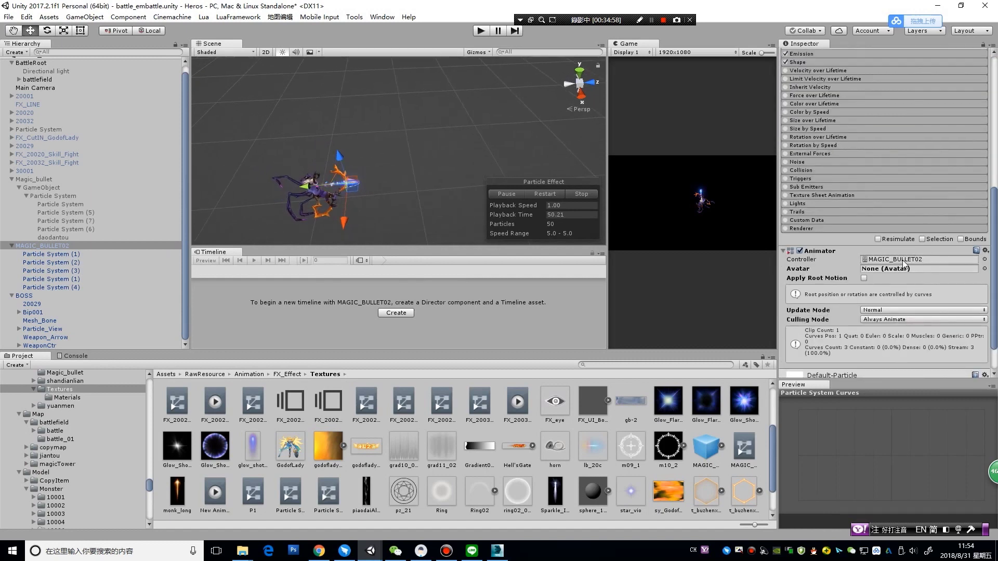
click(904, 259)
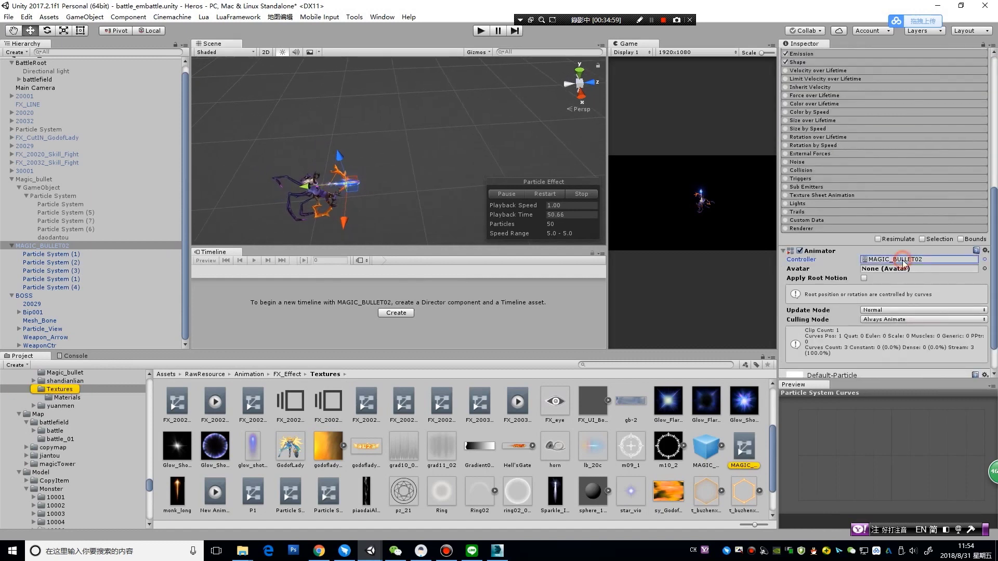
double_click(741, 457)
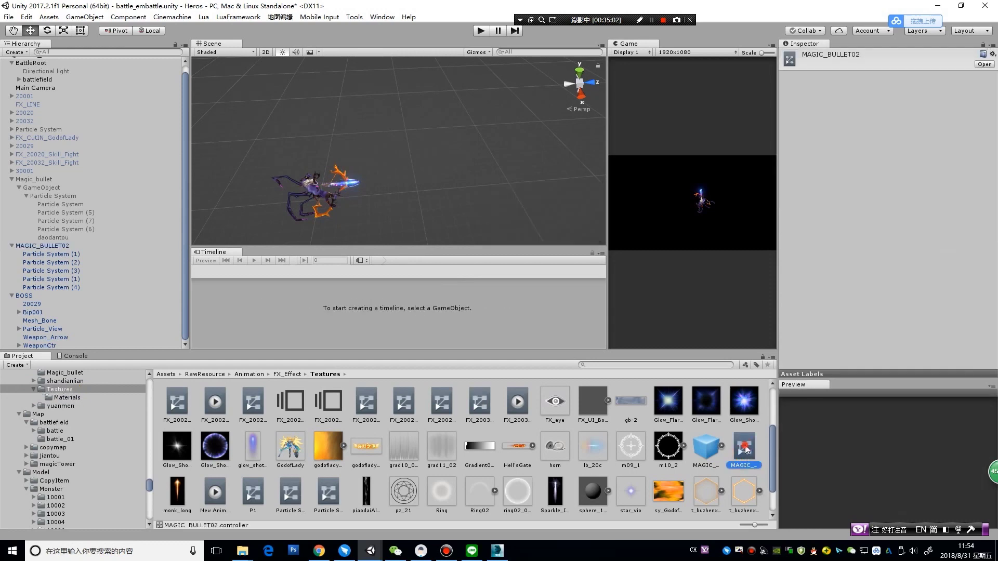
click(431, 61)
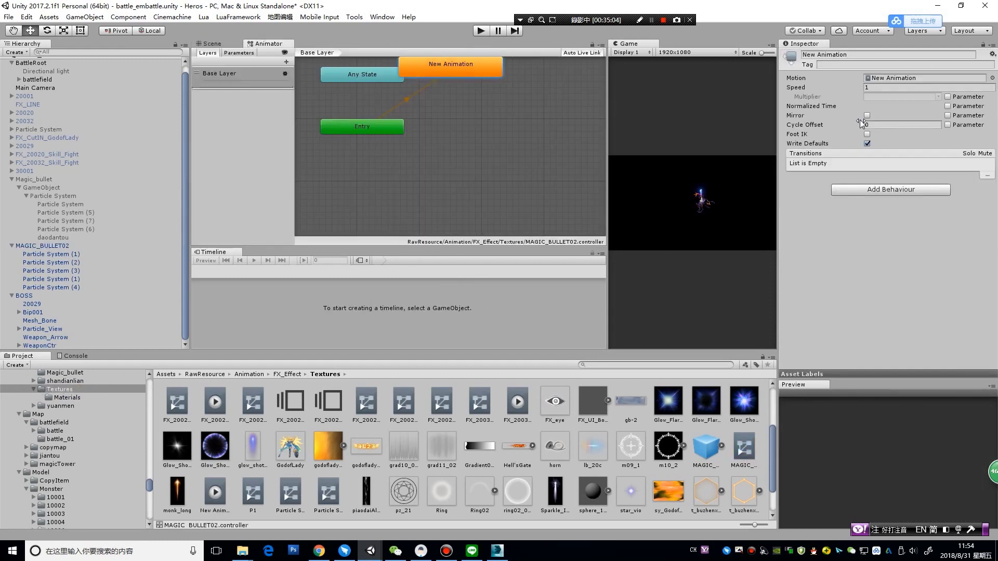
click(878, 78)
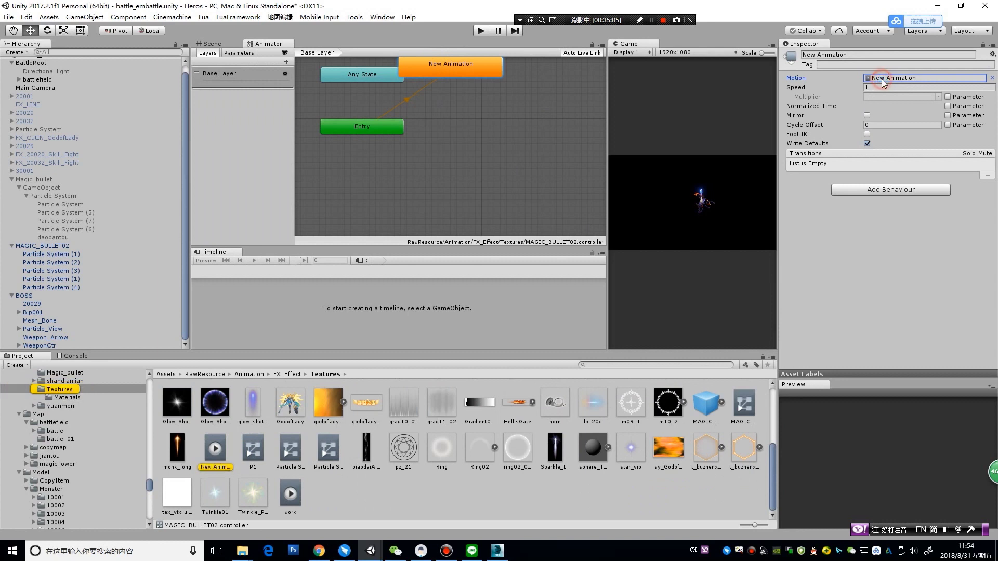
click(221, 452)
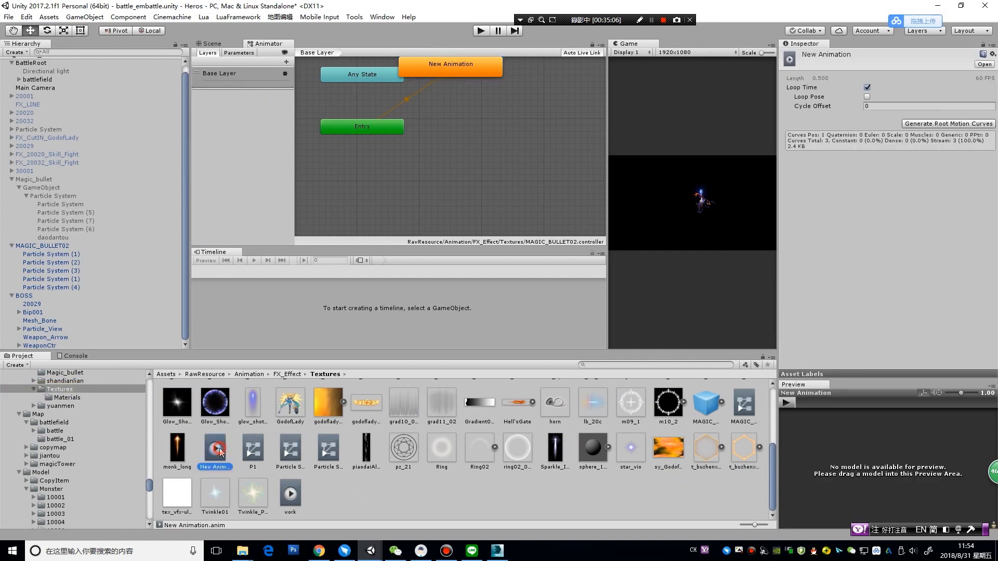
click(866, 87)
click(213, 44)
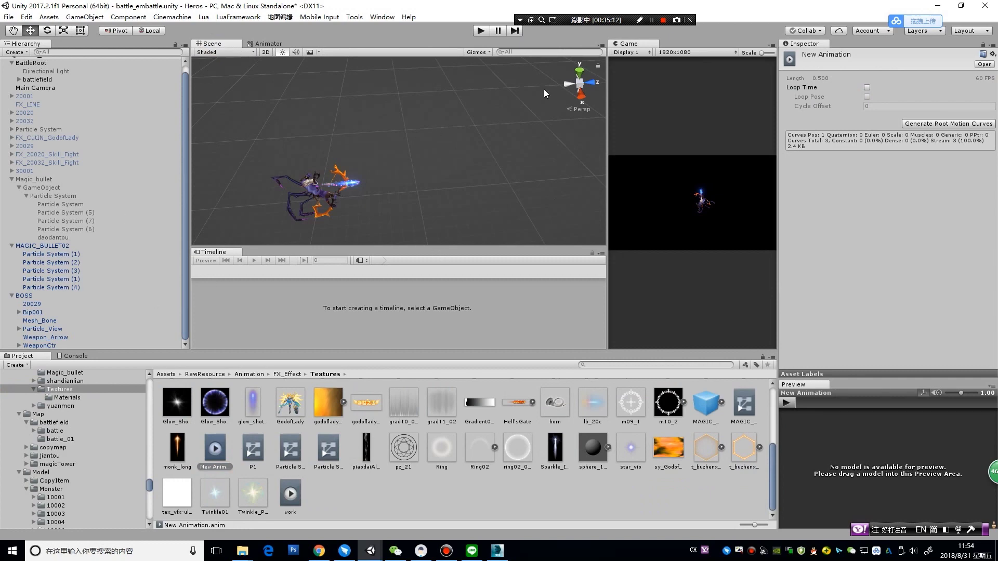
click(481, 30)
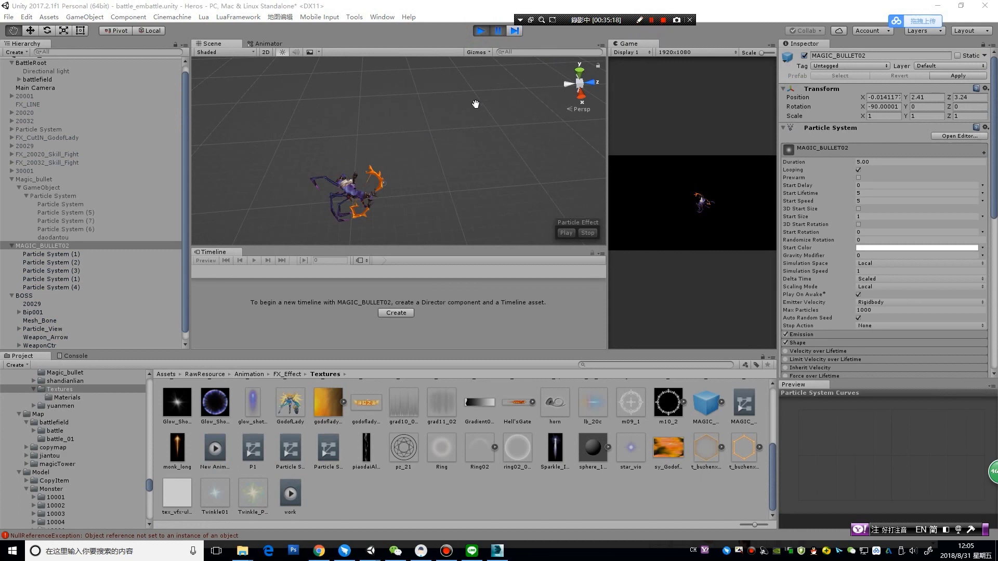
click(499, 31)
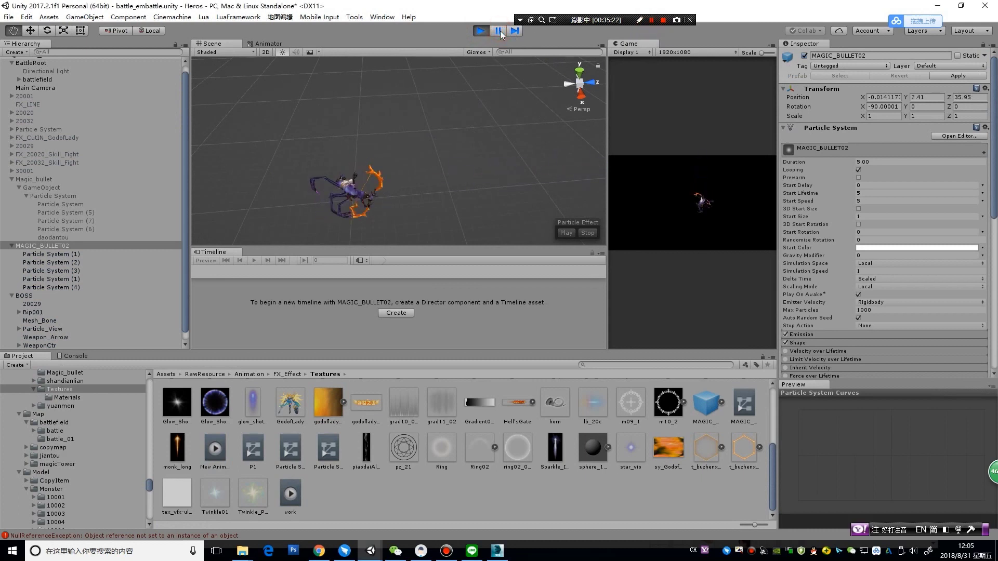
click(29, 297)
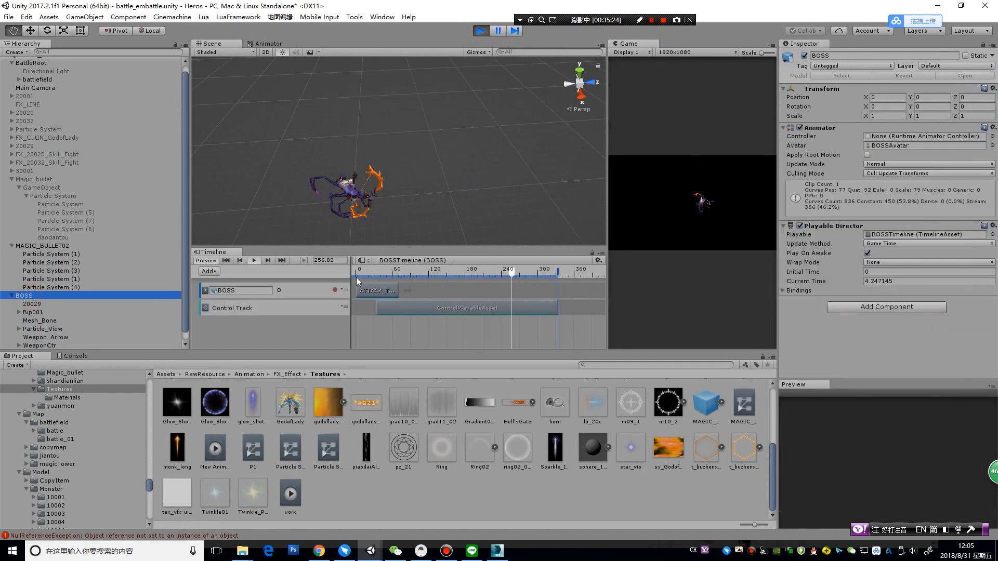
drag(381, 269, 379, 270)
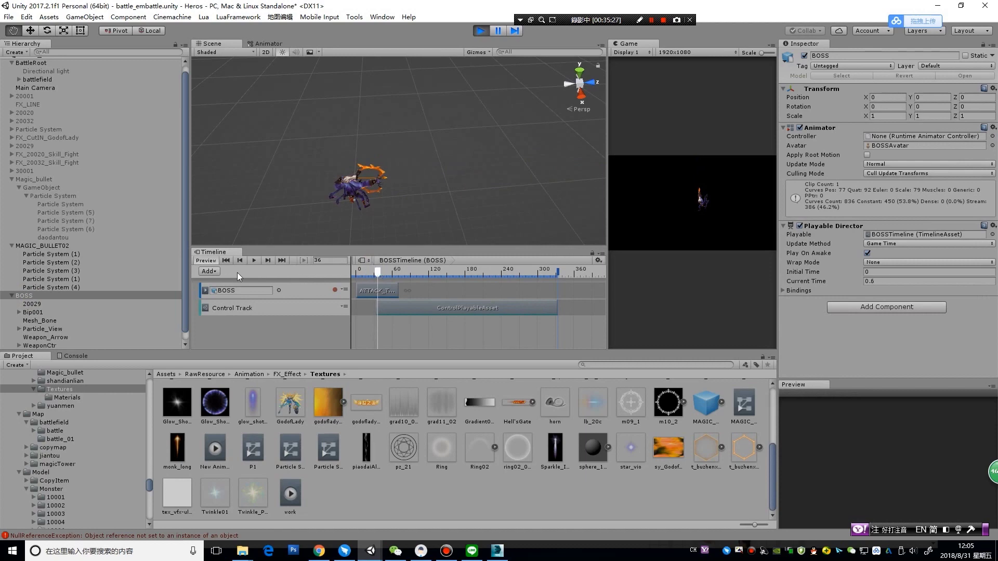
click(68, 245)
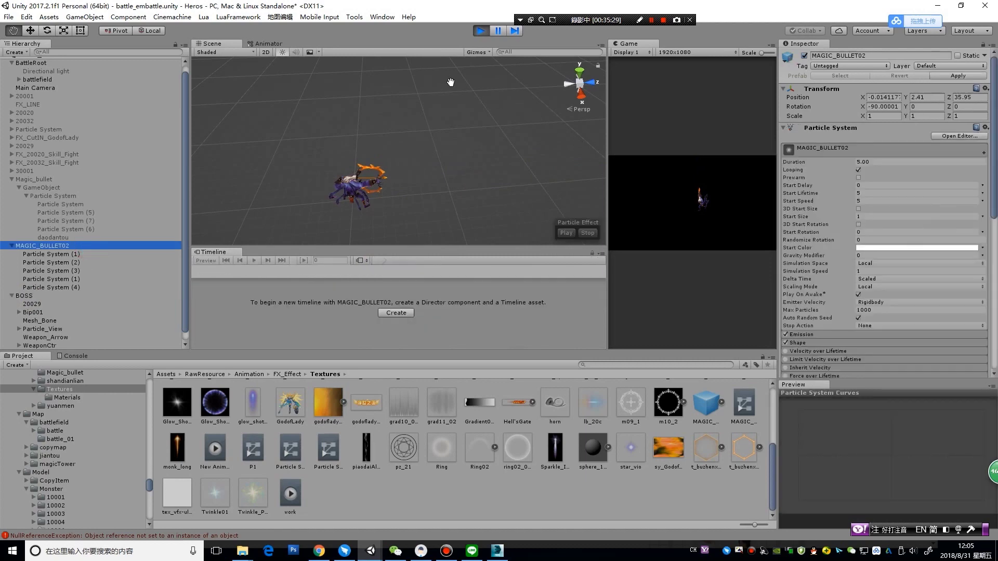
click(484, 33)
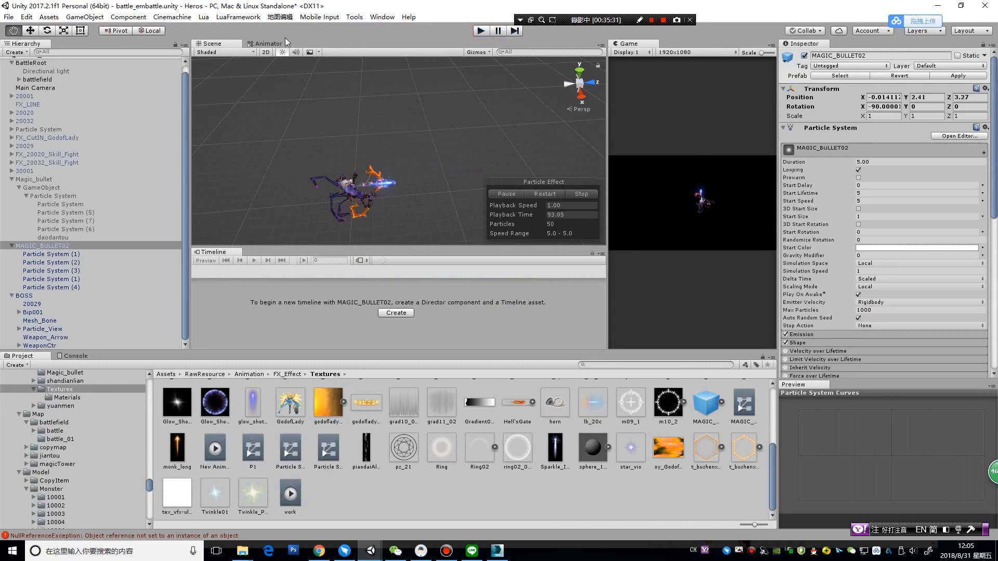
Check the bullet's 0:00 and 0:30 keys in the Animation window, then untick MAGIC_BULLET02's active checkbox
click(382, 16)
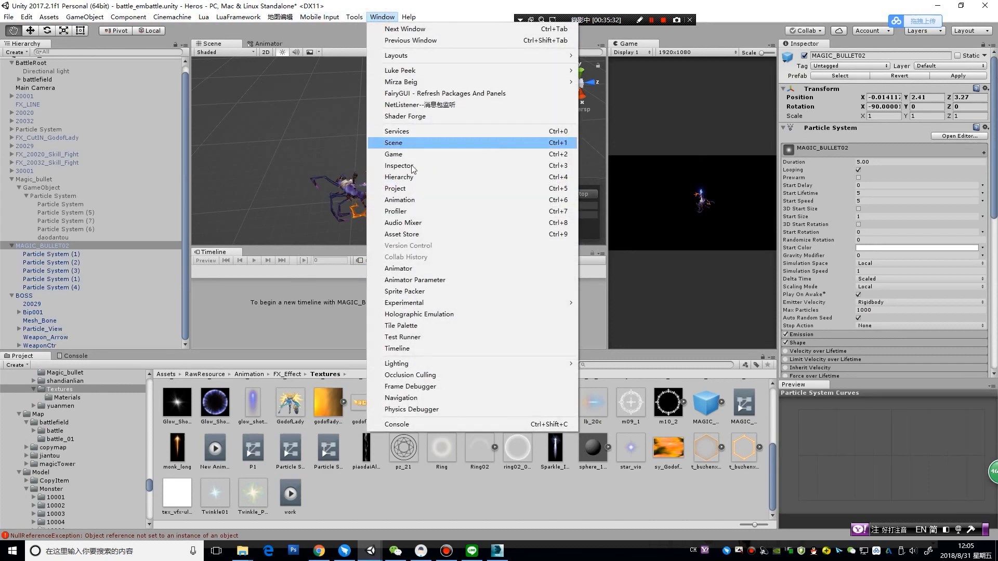
click(442, 204)
scroll(700, 317, down, 2)
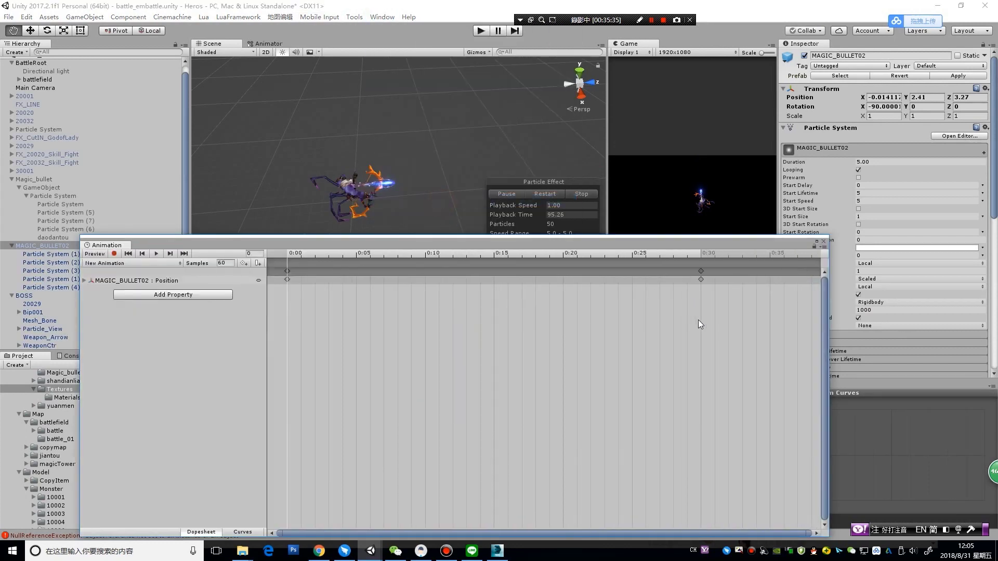
mouse_move(738, 314)
mouse_down()
mouse_move(301, 268)
mouse_move(425, 271)
mouse_up()
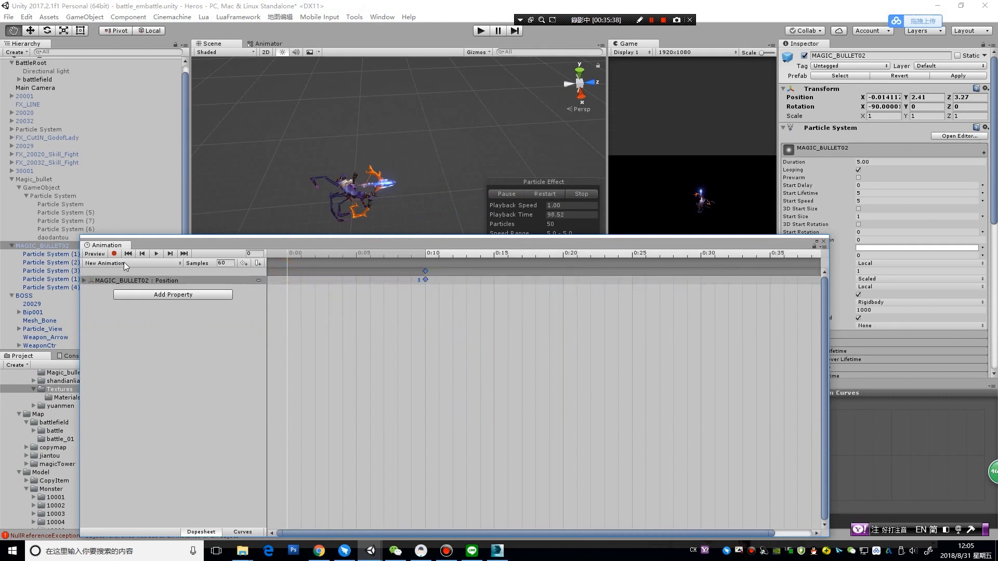
click(822, 243)
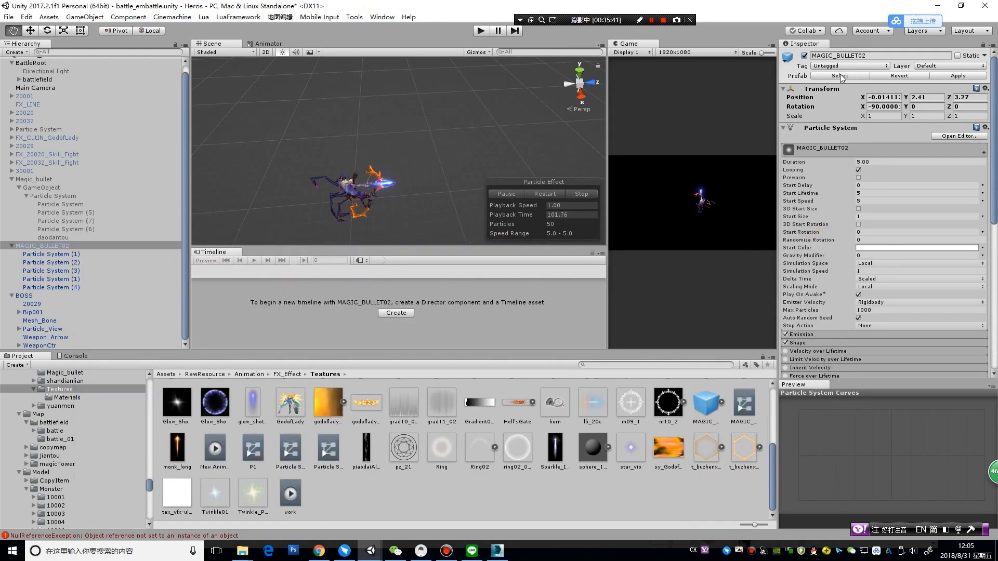
click(803, 56)
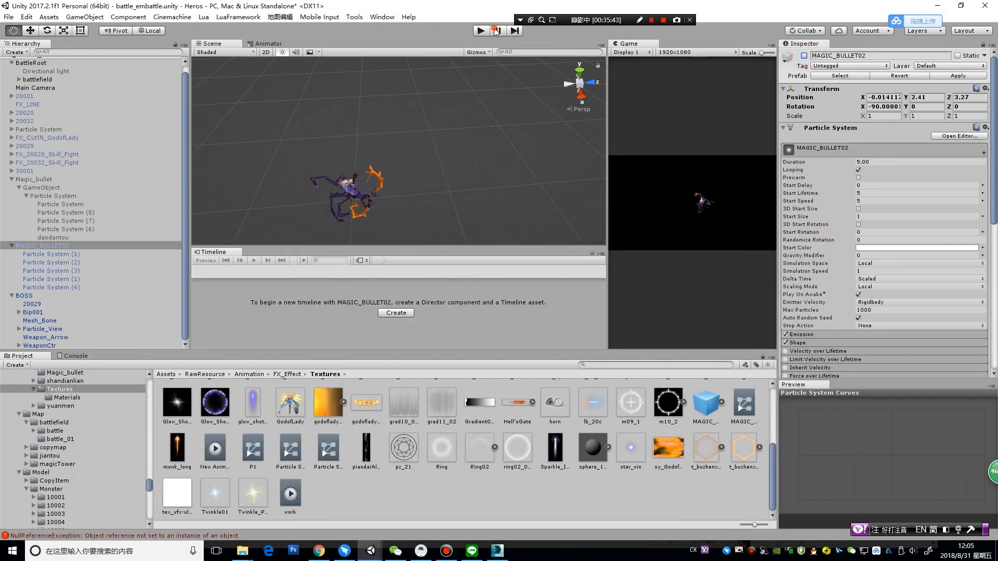
click(495, 31)
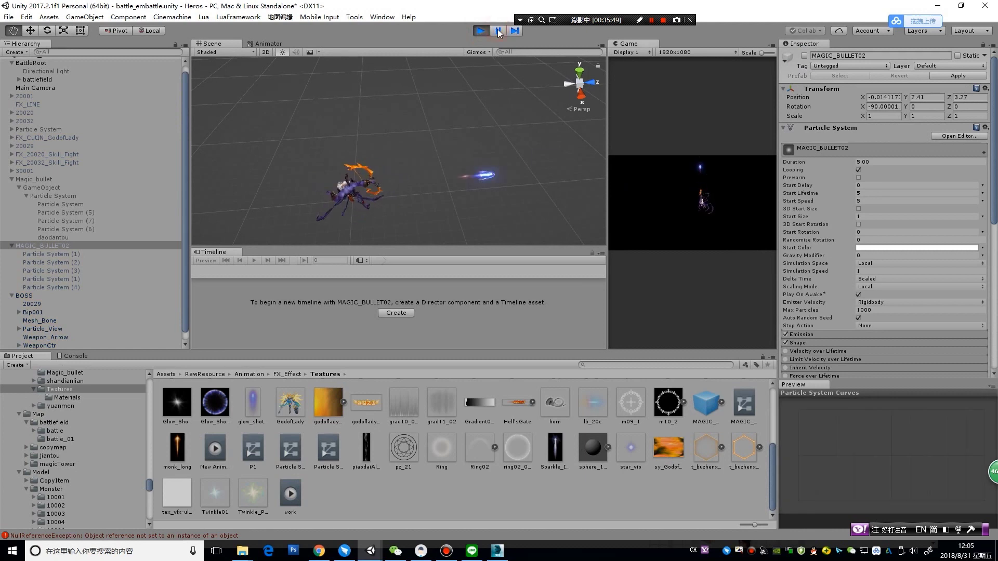
click(486, 32)
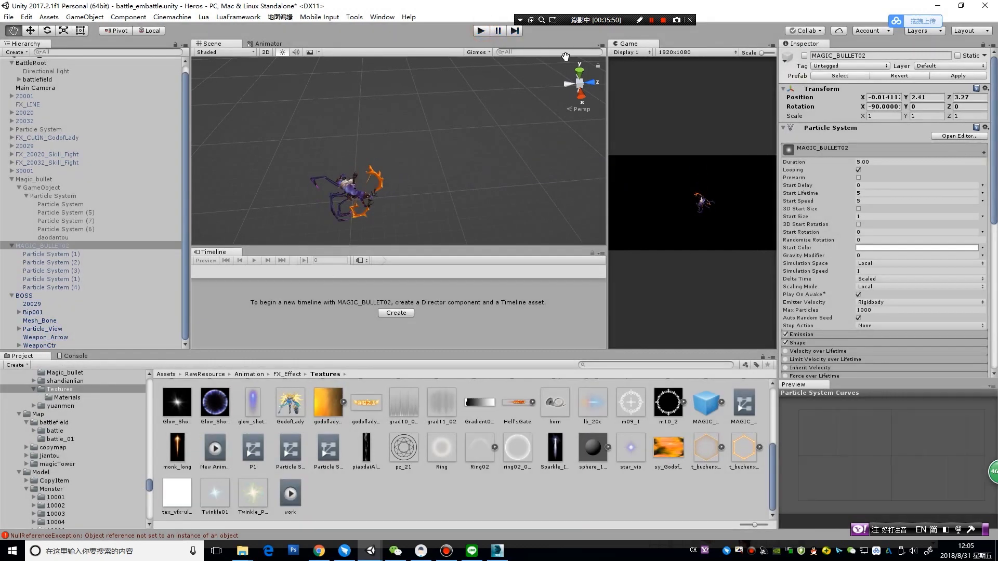